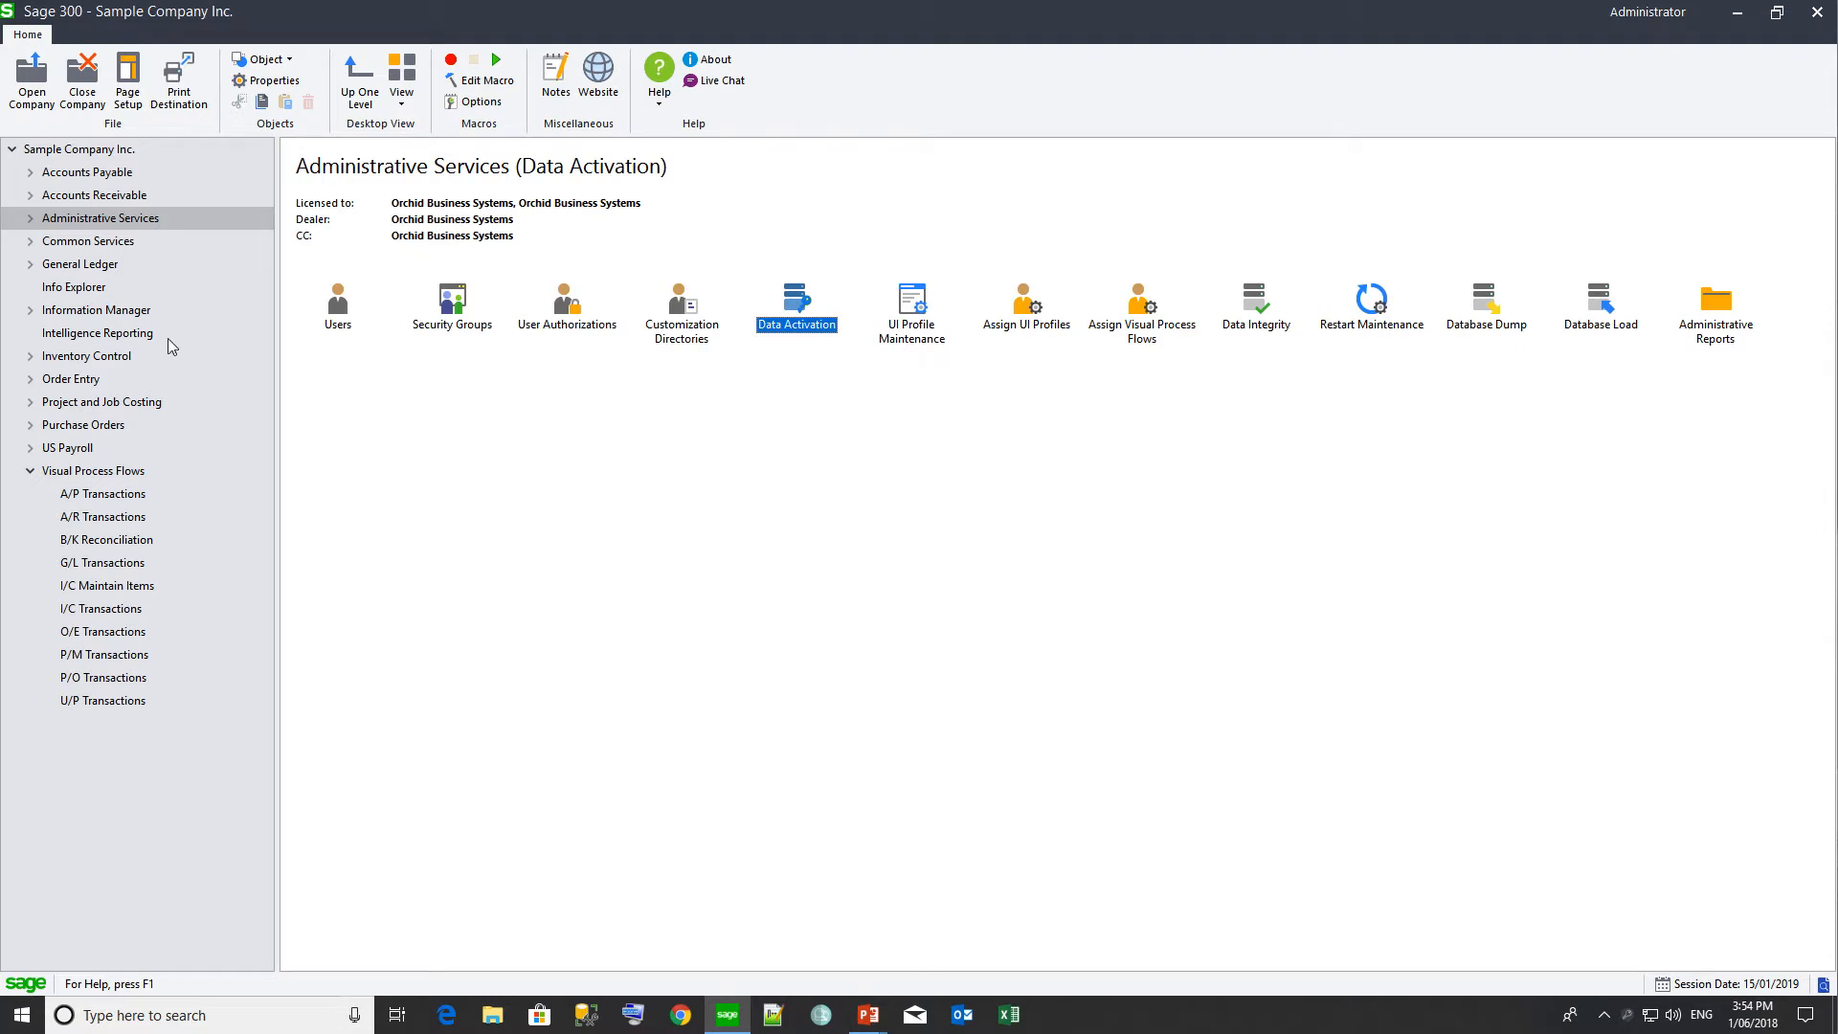
# Step: View the Information Manager license and the I/M Setup programs
pyautogui.click(115, 318)
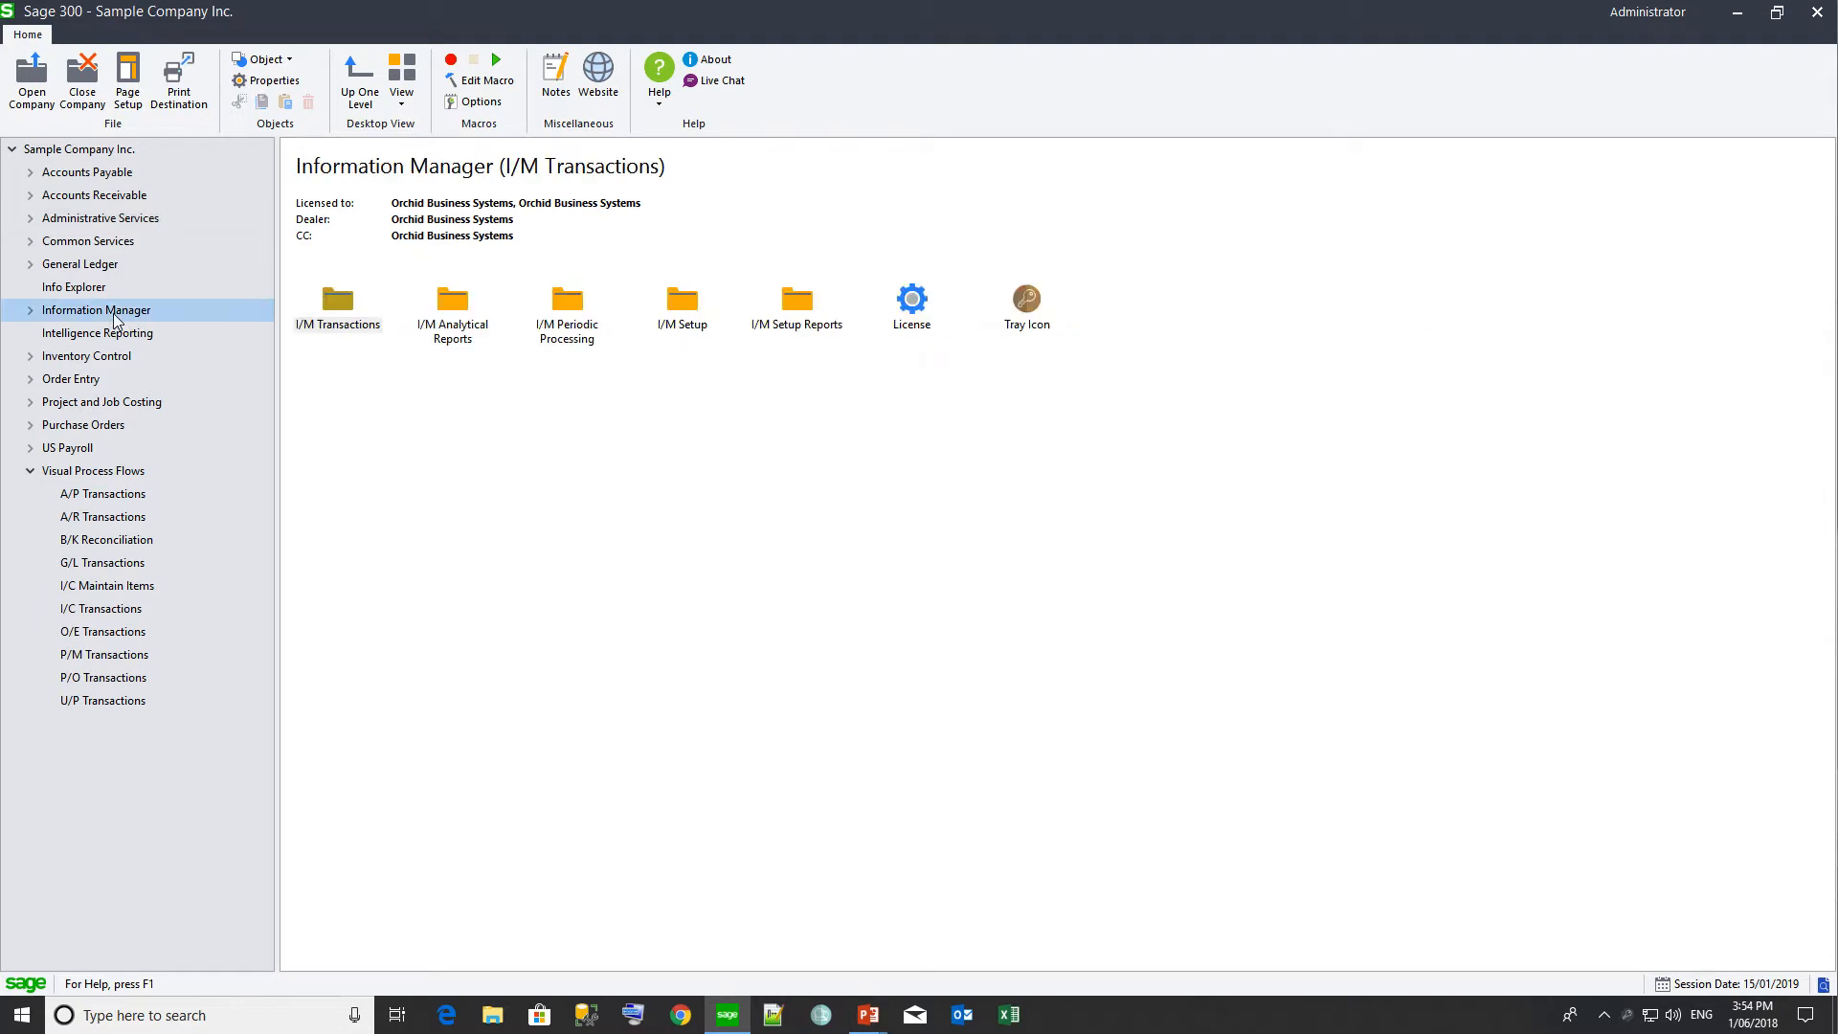
pyautogui.click(914, 302)
pyautogui.doubleClick(914, 301)
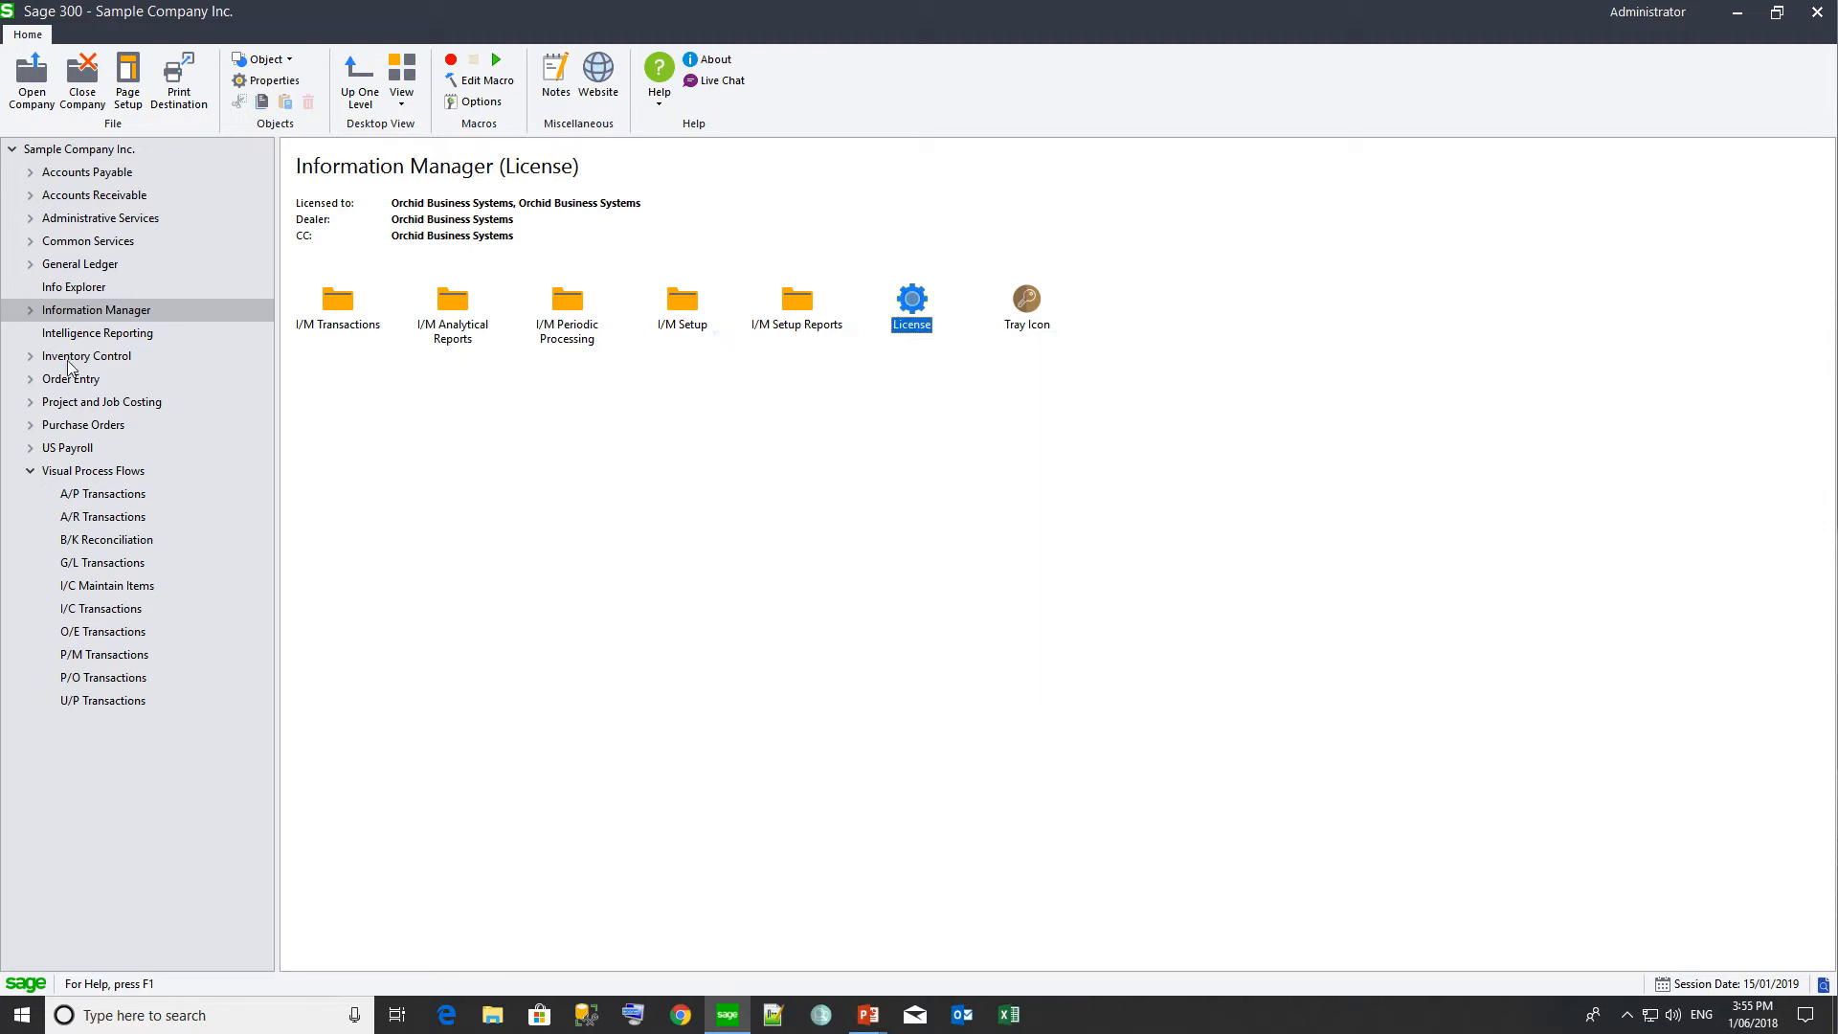
pyautogui.click(31, 311)
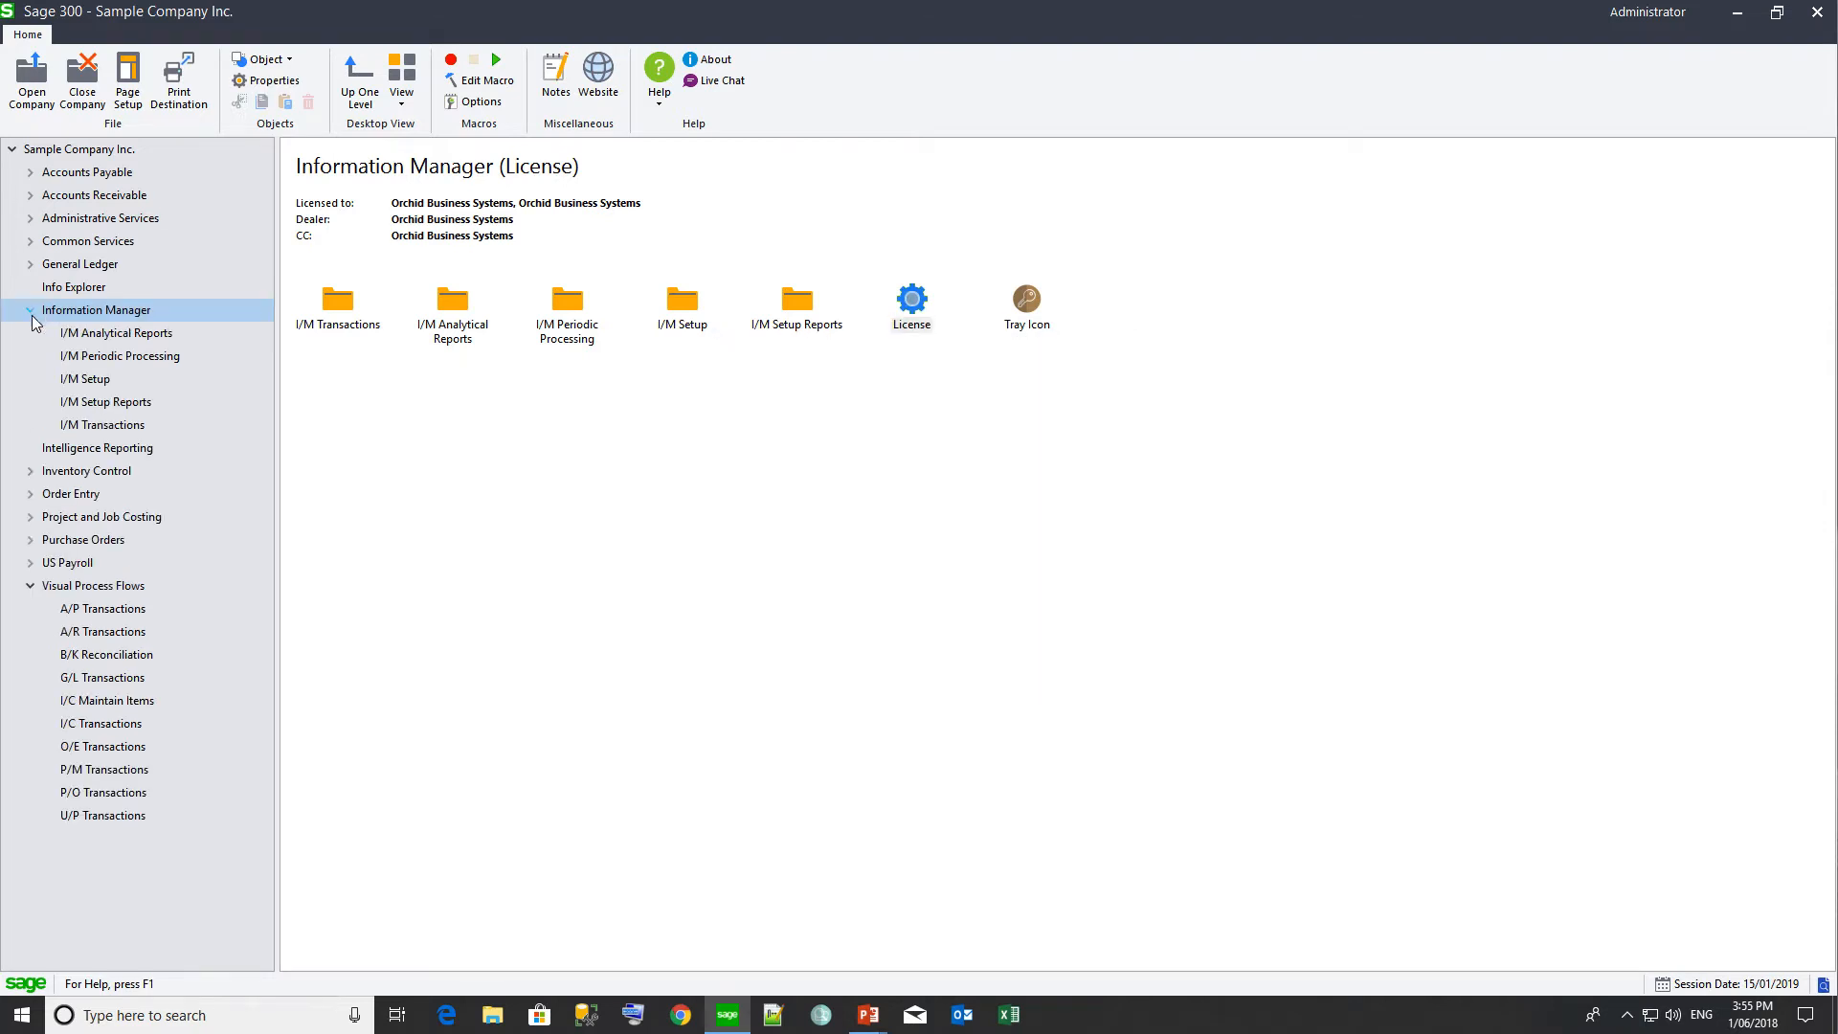
pyautogui.click(96, 383)
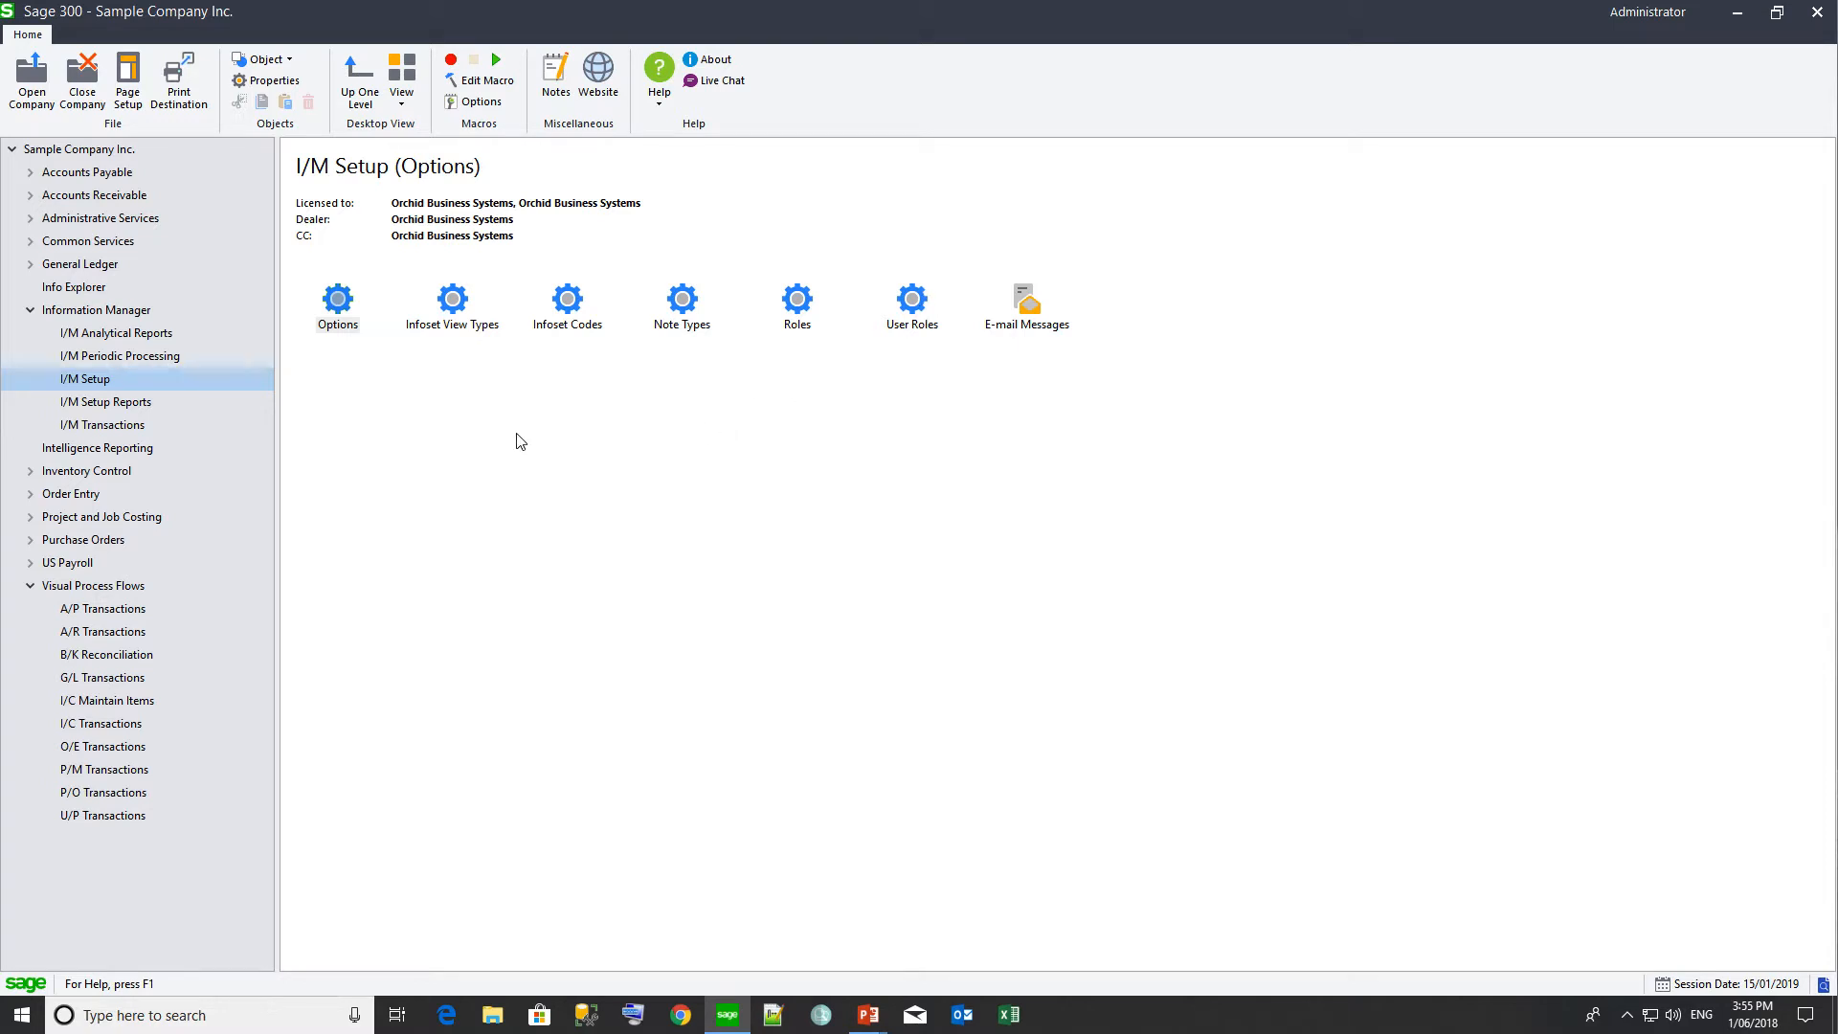
# Step: Assign the I/M Notes visual process flow to the ADMIN user and save the assignment
pyautogui.click(101, 220)
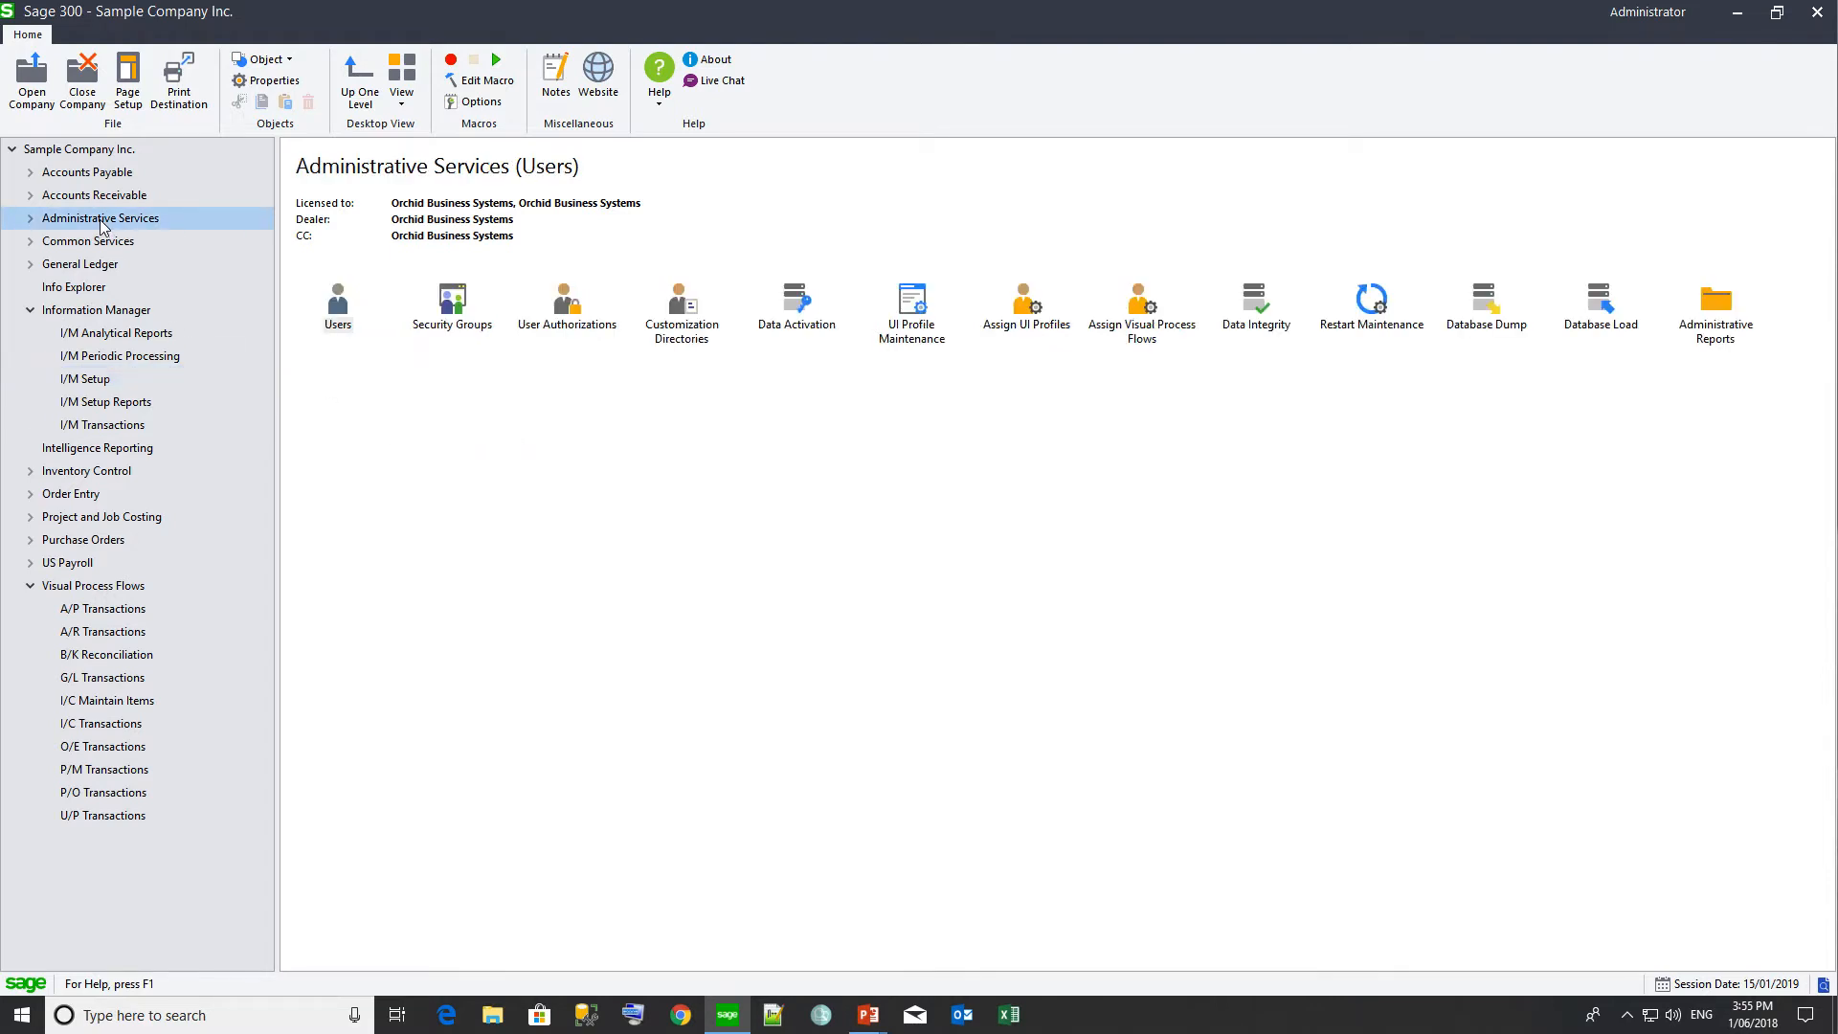
pyautogui.doubleClick(1133, 316)
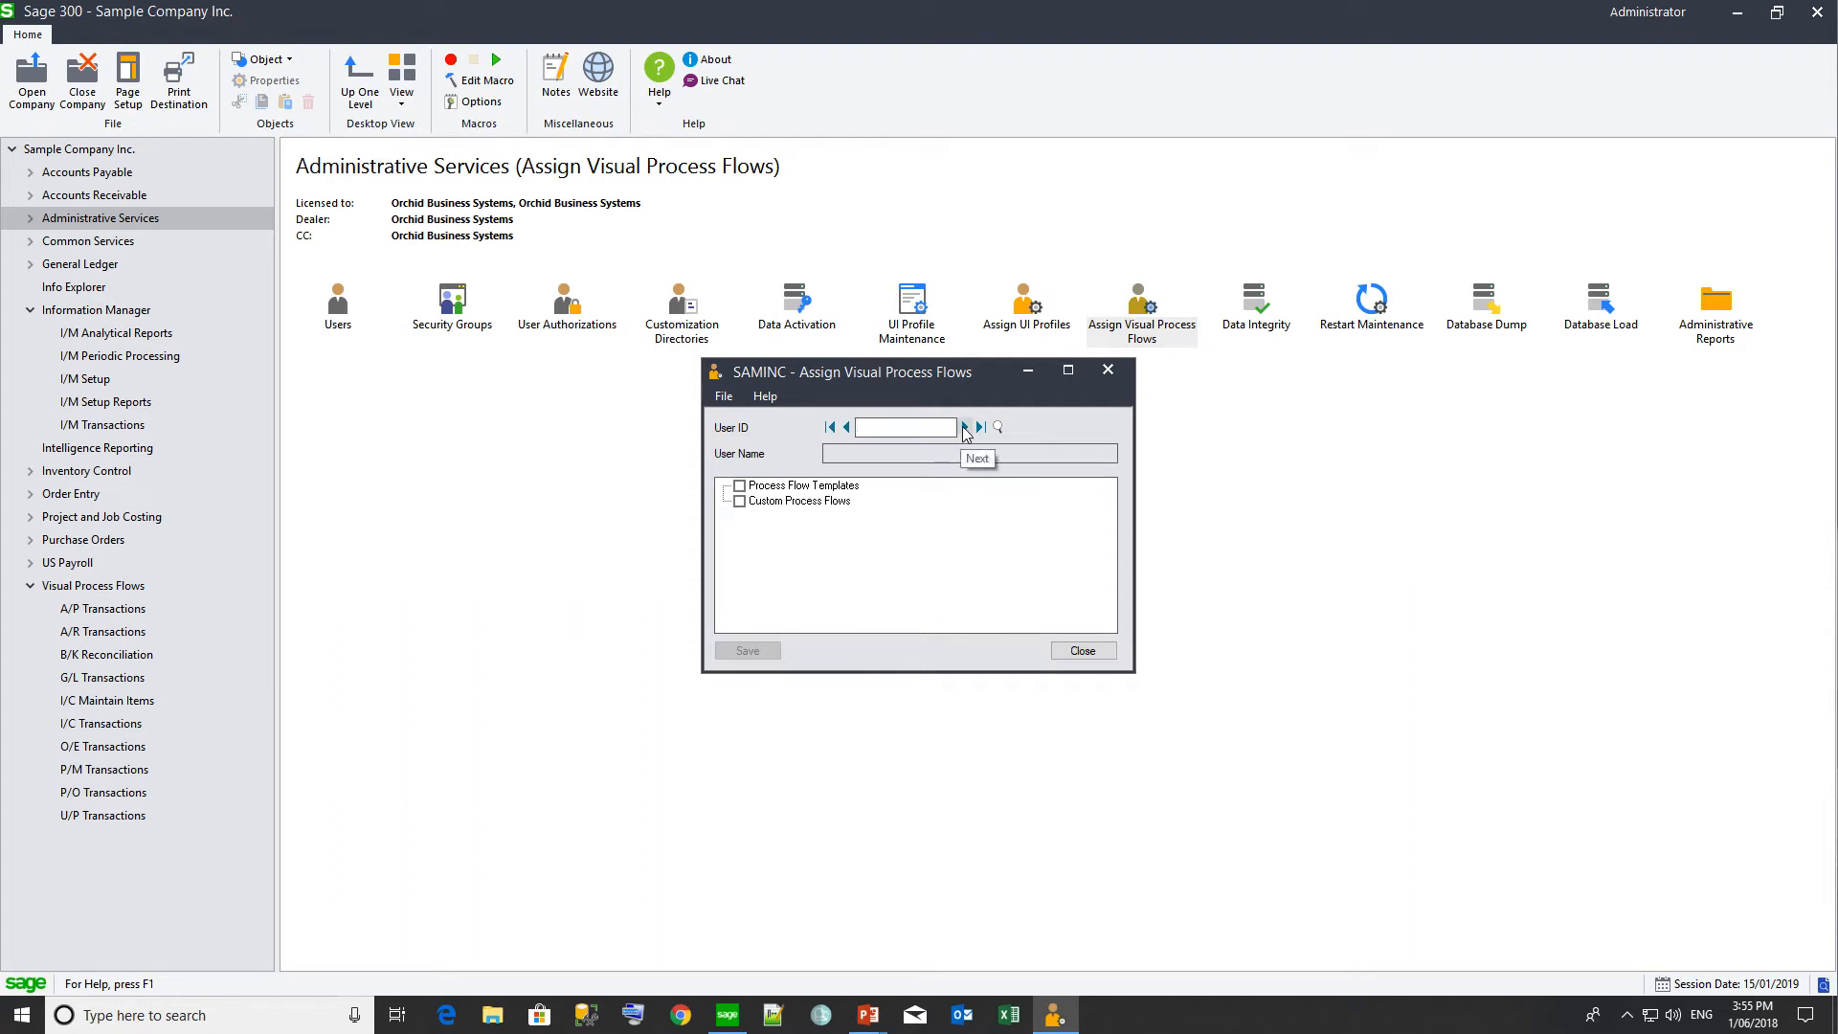
pyautogui.click(965, 428)
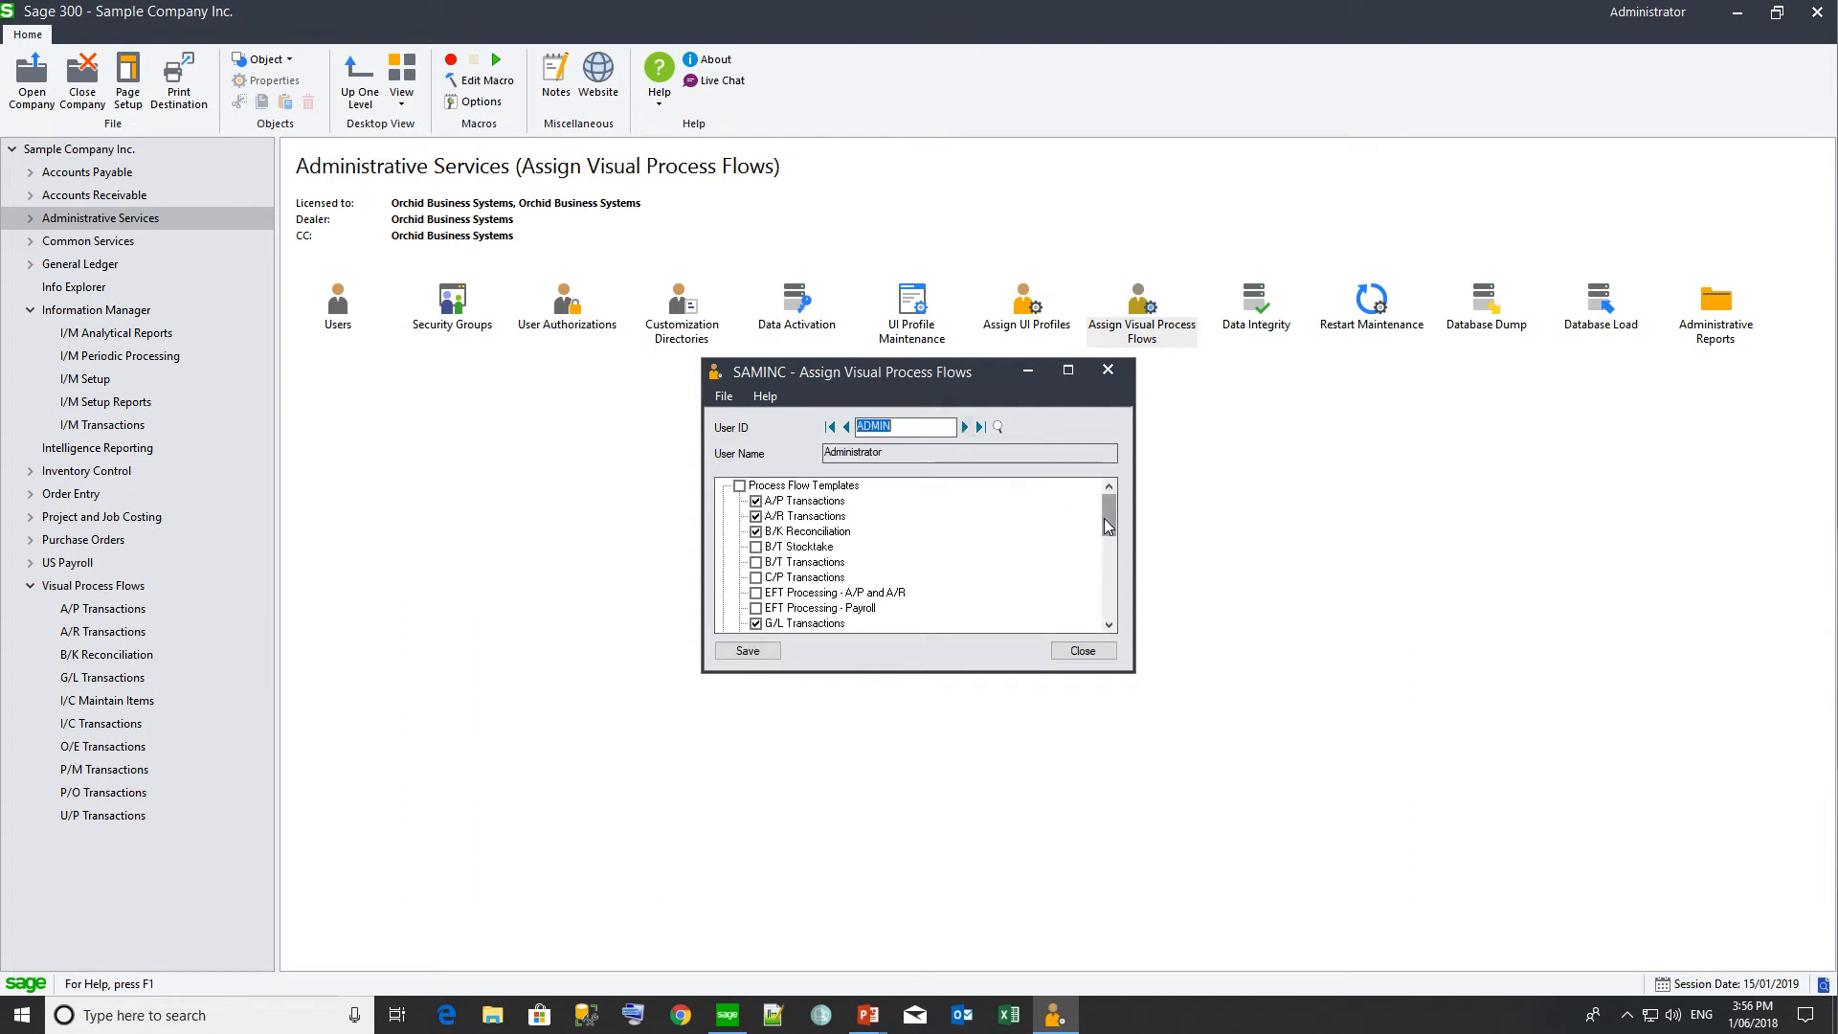
pyautogui.moveTo(1108, 528); pyautogui.dragTo(1109, 579)
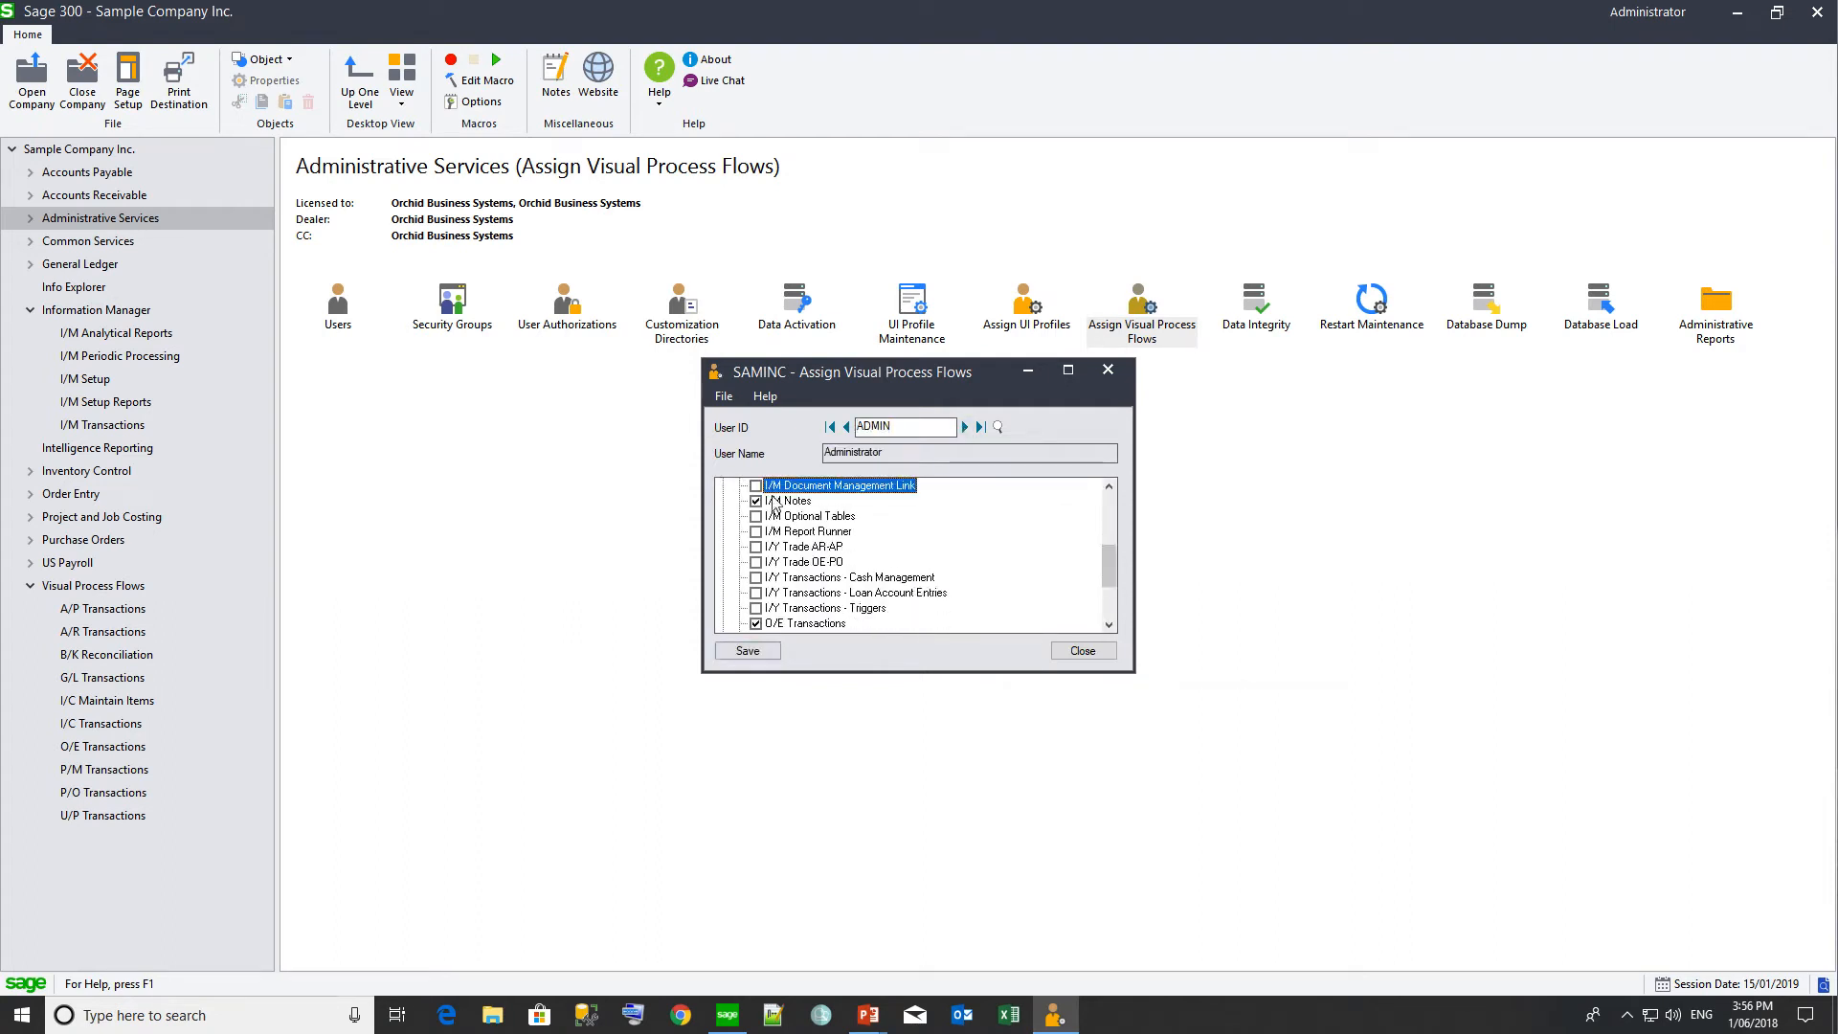
pyautogui.click(758, 652)
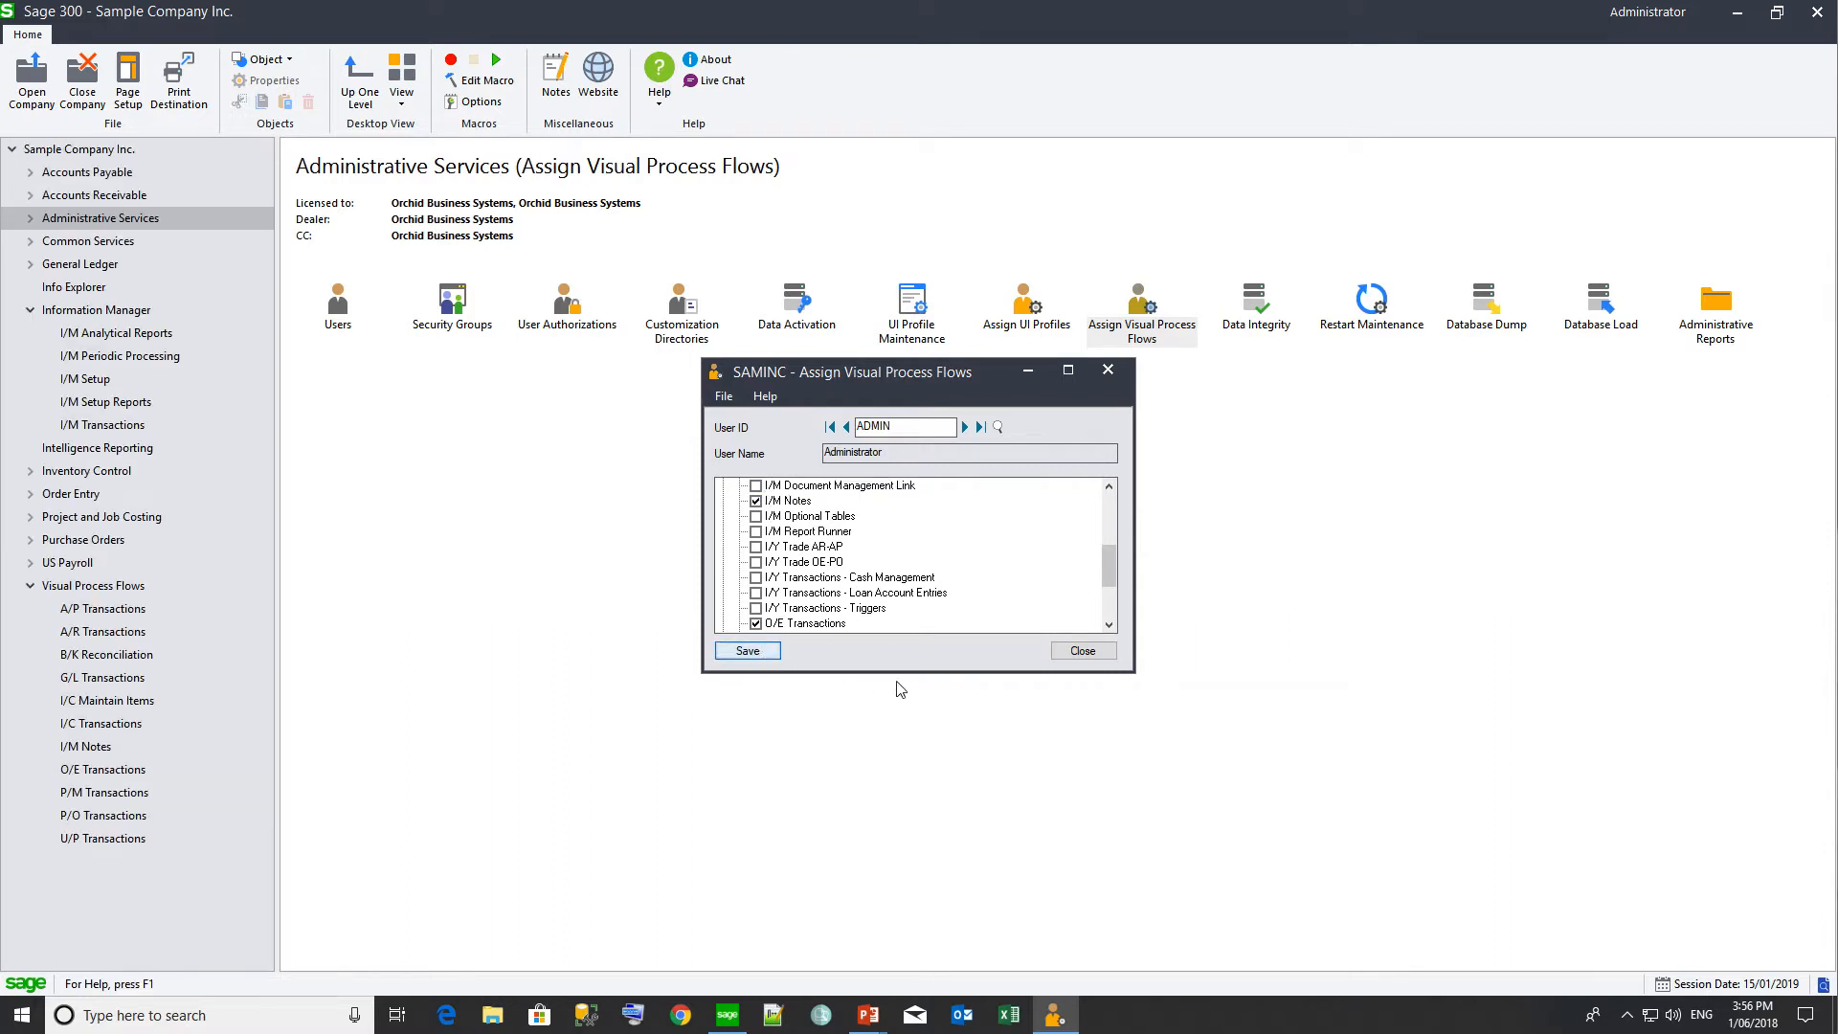
pyautogui.click(1070, 652)
# Step: From the I/M Notes process flow, add a note category named Items in I/M Options
pyautogui.click(96, 748)
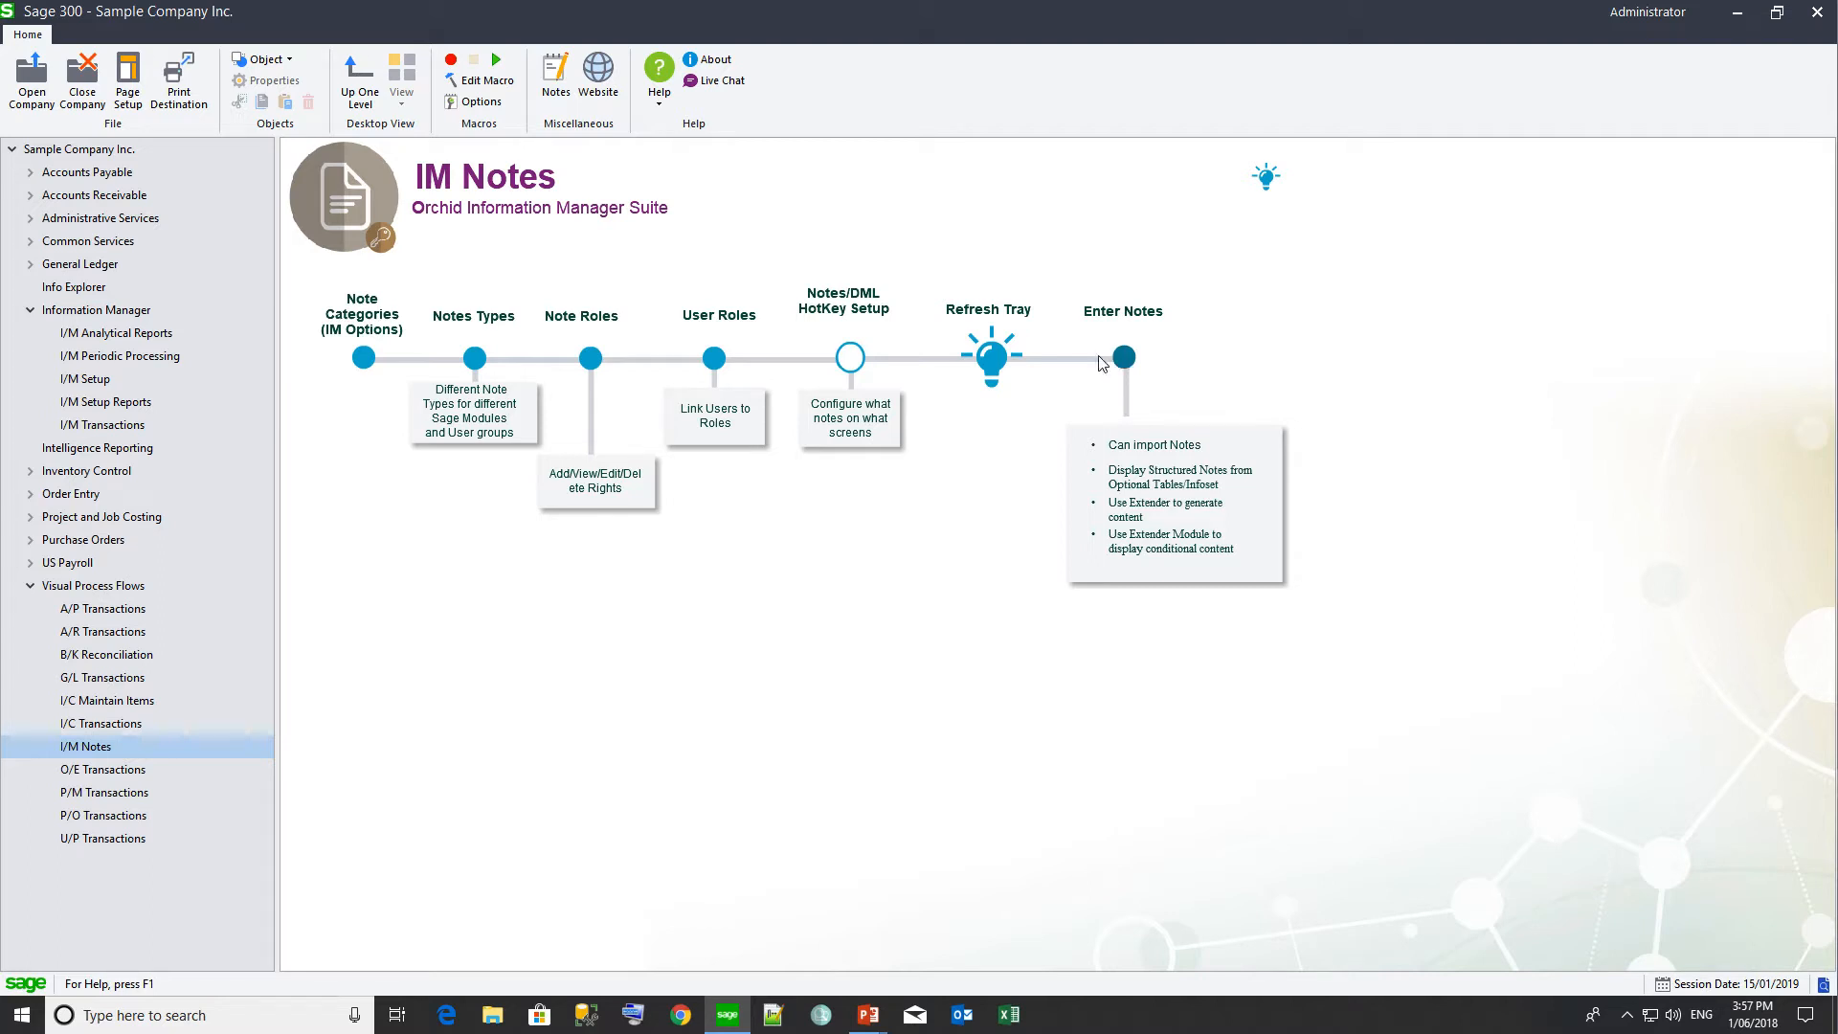
pyautogui.click(364, 359)
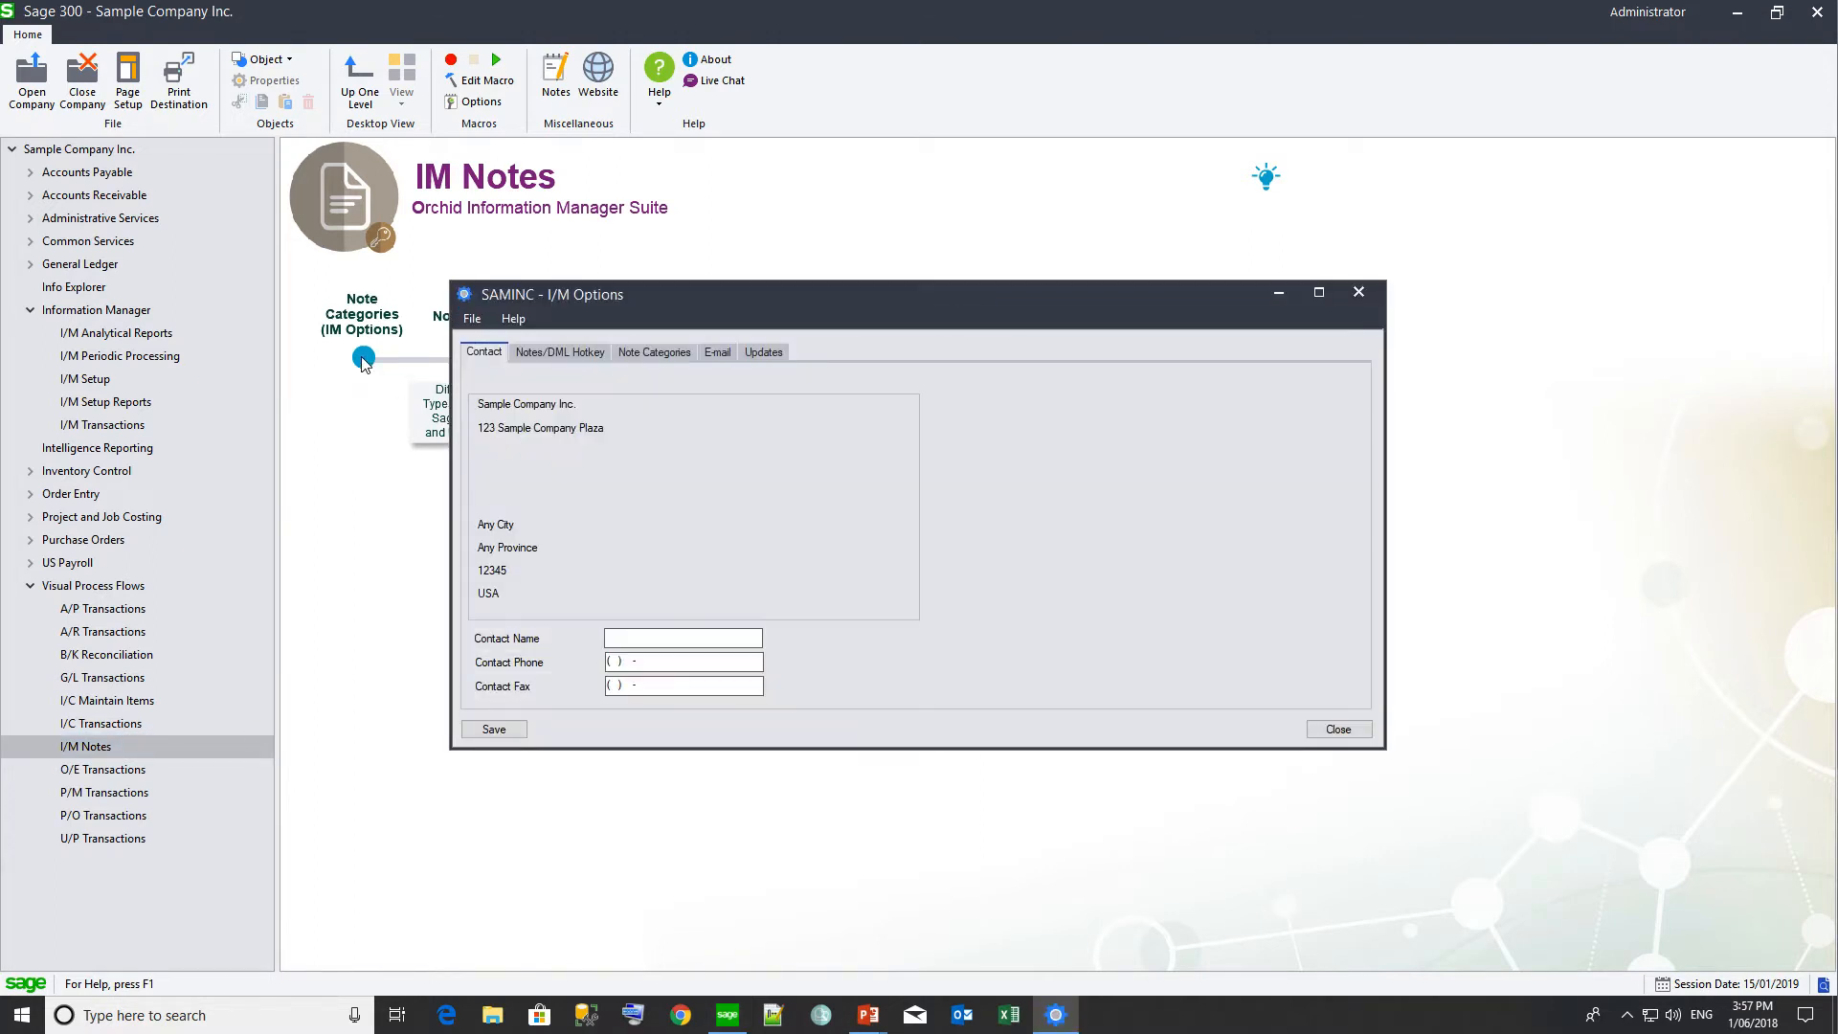
pyautogui.click(636, 355)
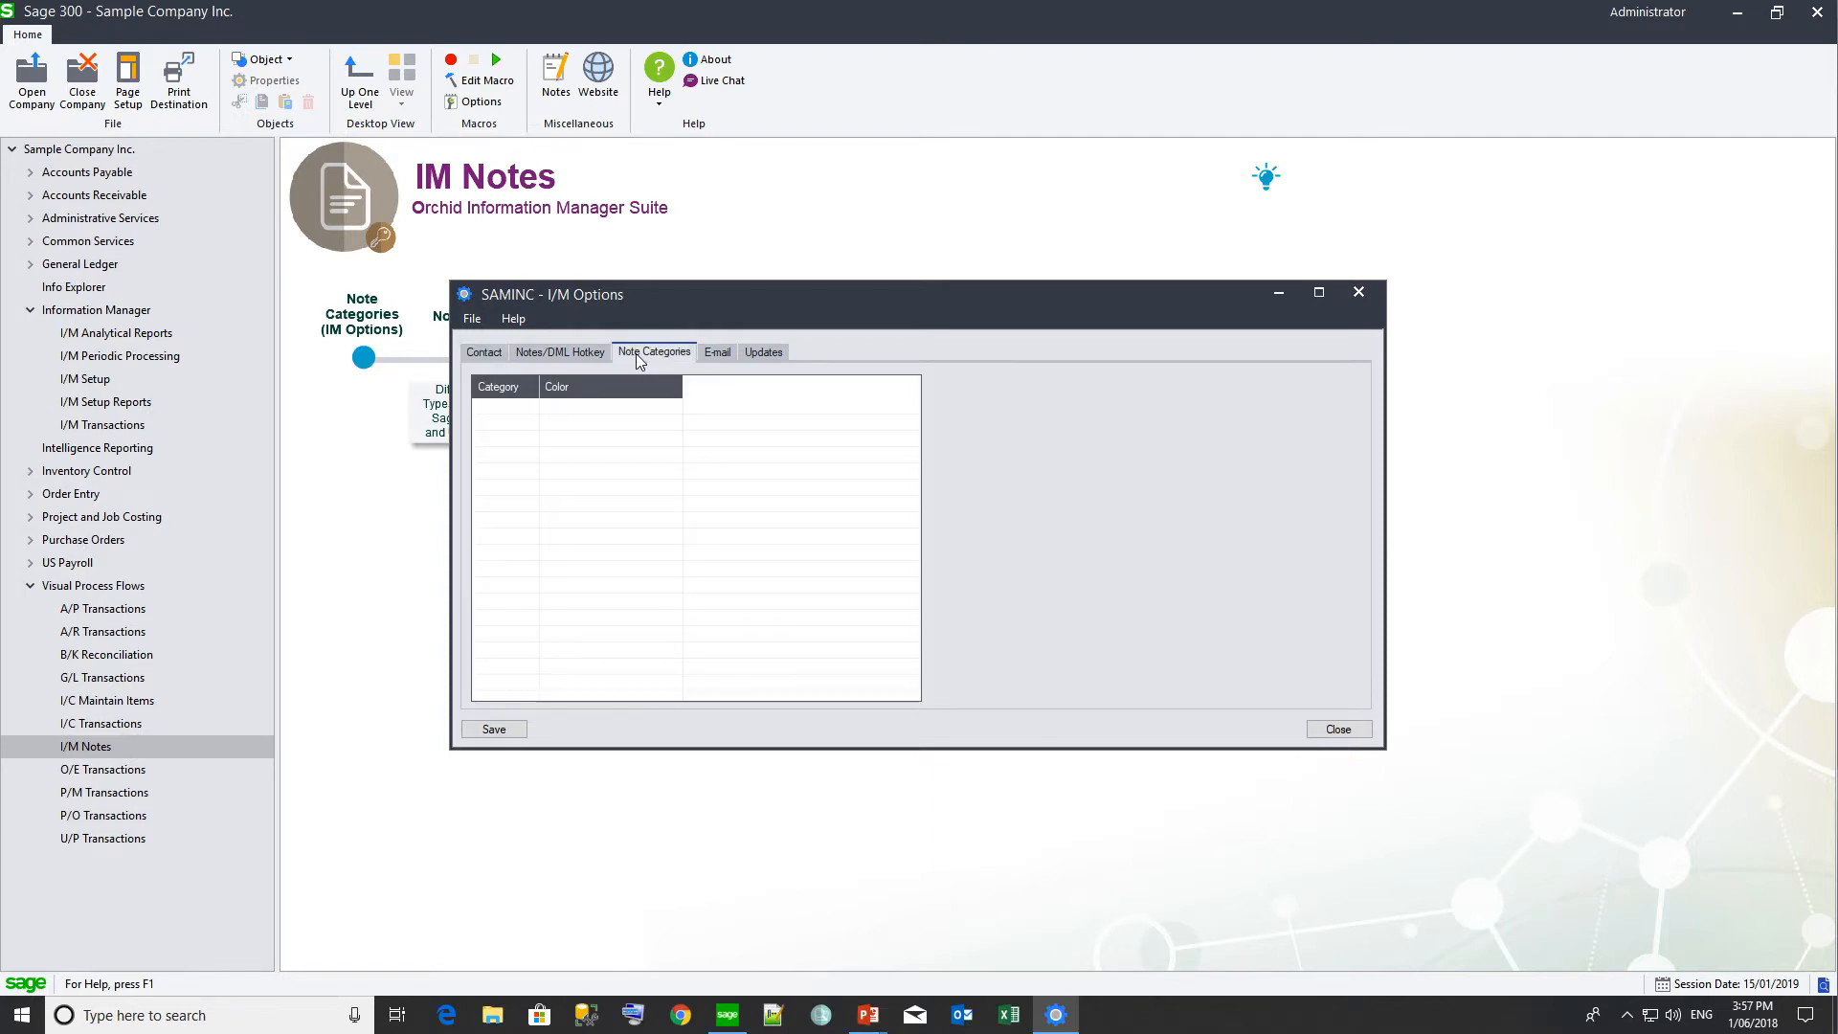
pyautogui.click(499, 418)
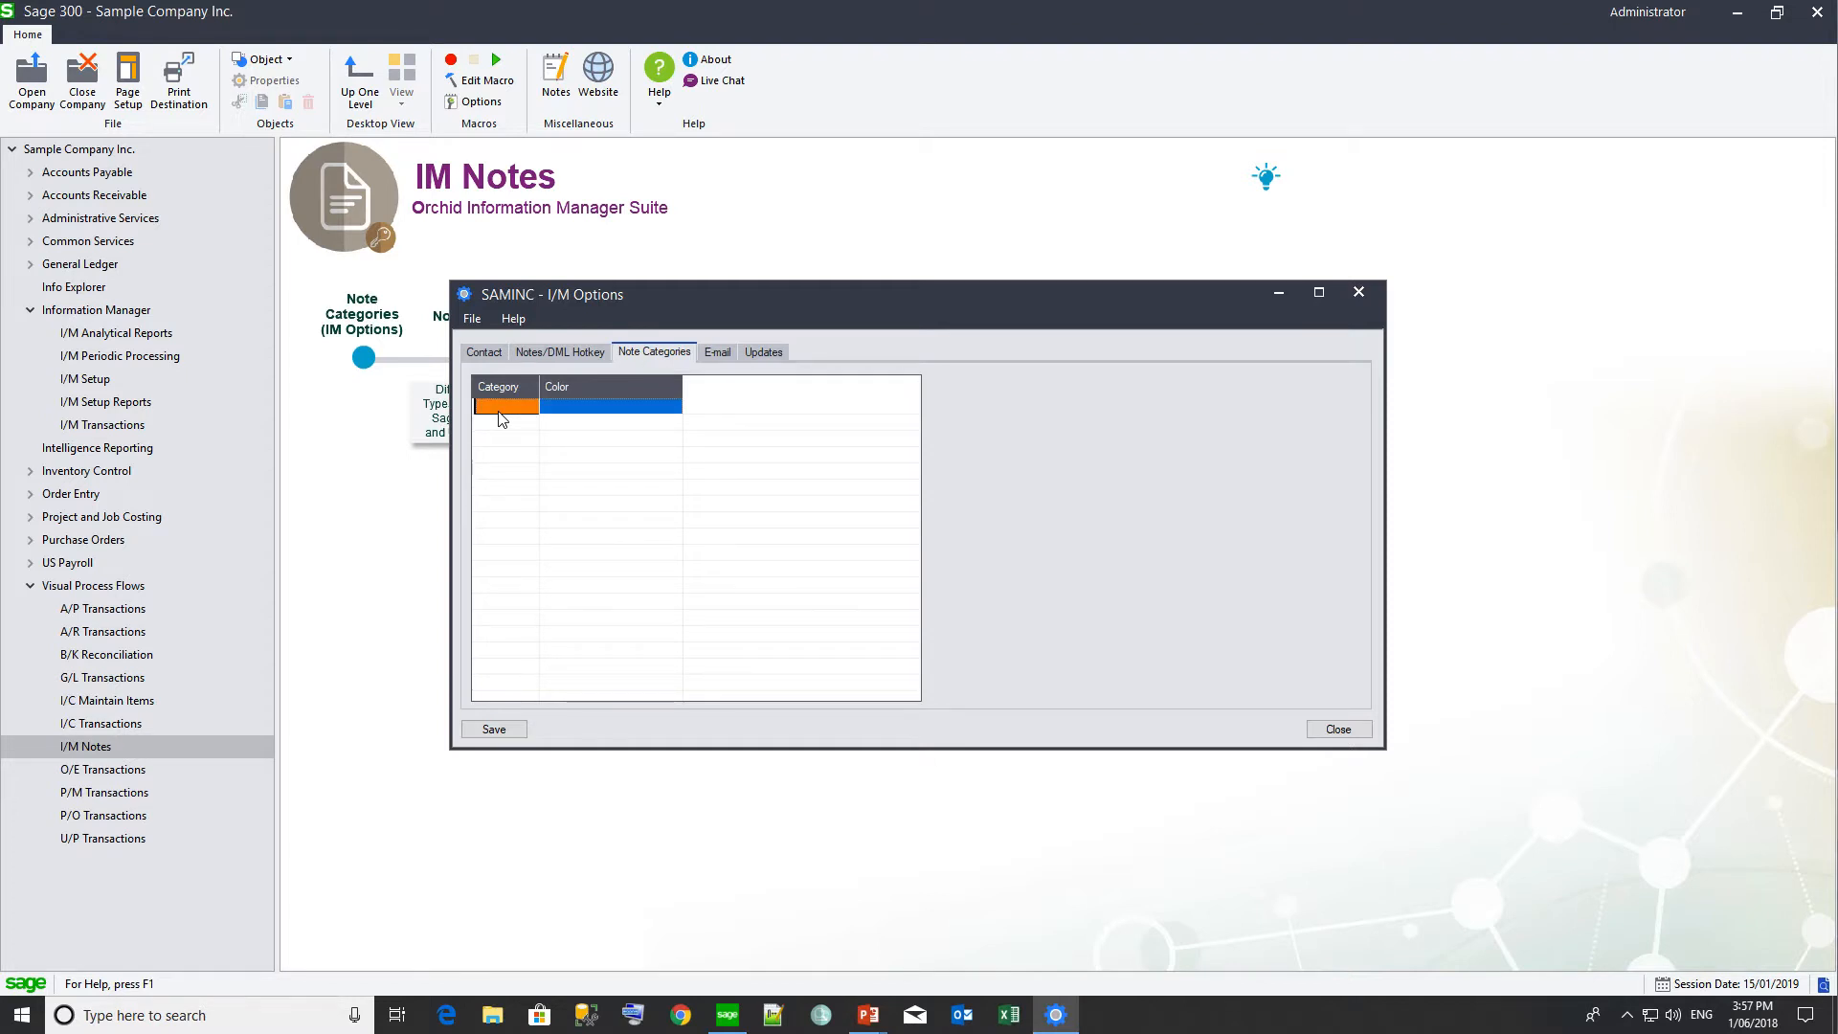
pyautogui.write('Item')
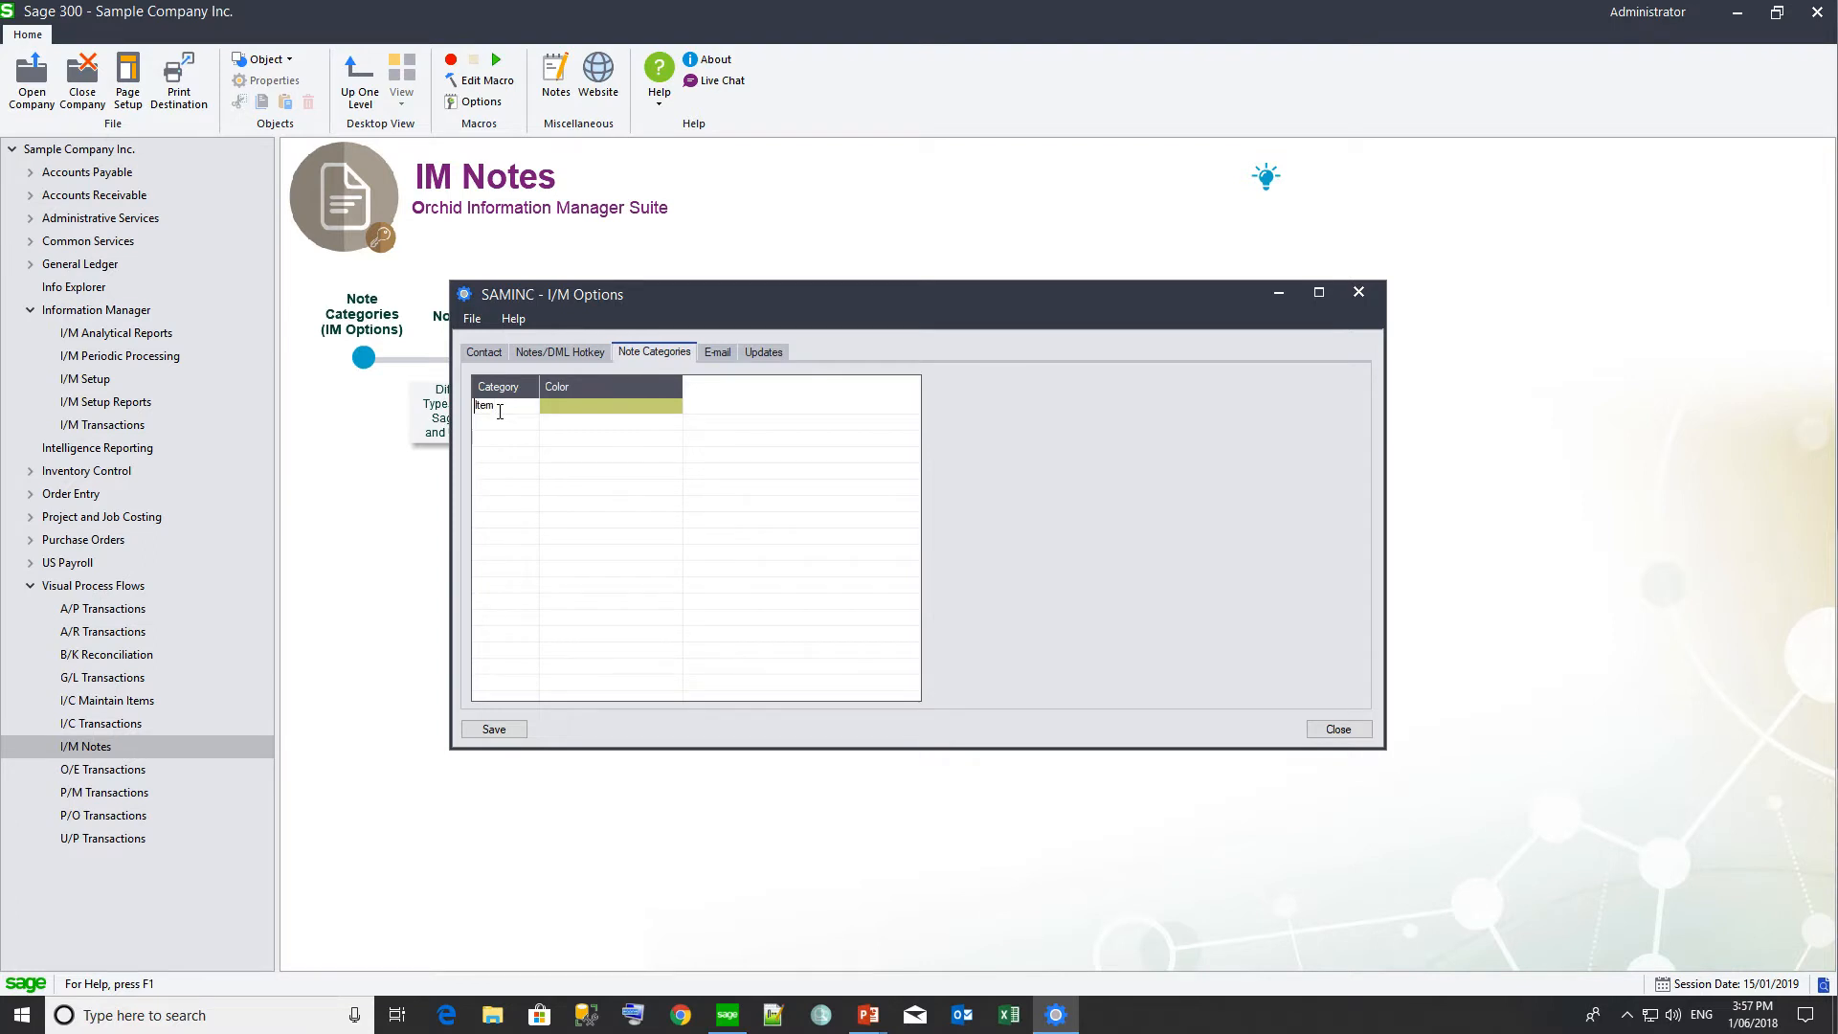
pyautogui.press('Tab')
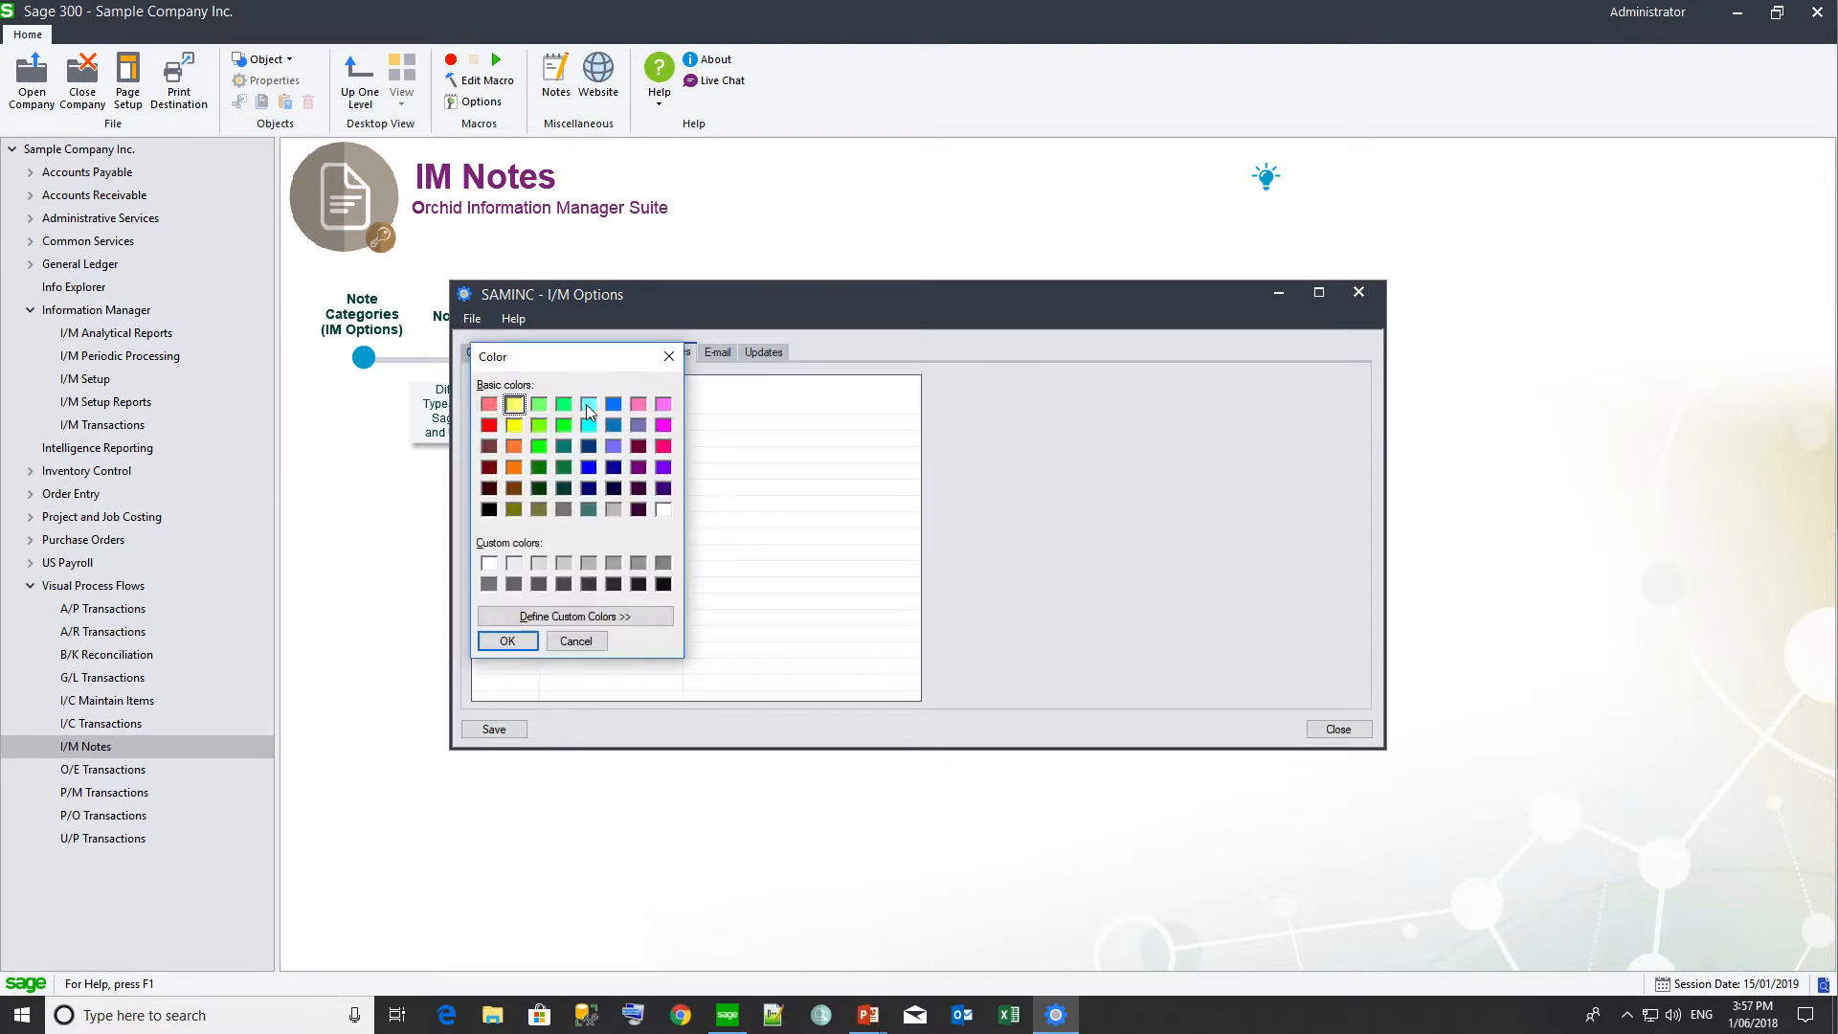
# Step: Give the Items category a custom pale cyan color with hue 120, saturation 240 and luminance 215, and save the options
pyautogui.click(586, 405)
pyautogui.moveTo(568, 357); pyautogui.dragTo(749, 364)
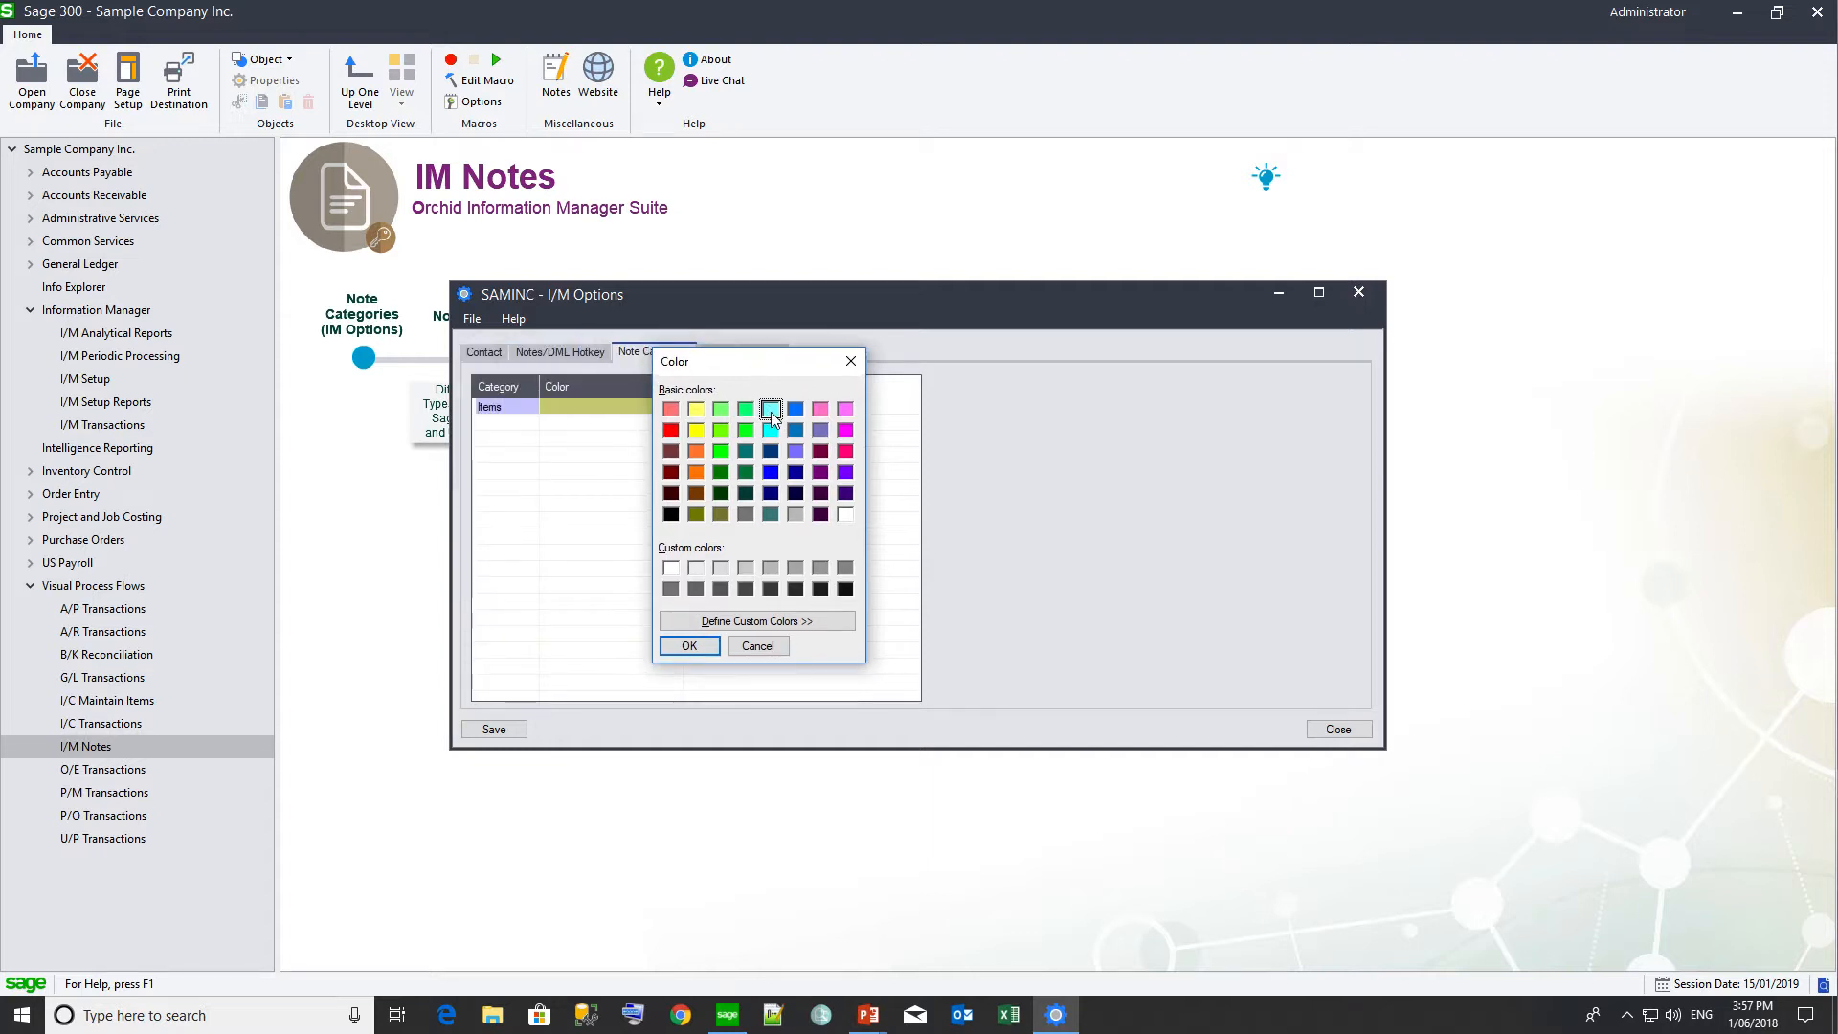
pyautogui.click(750, 622)
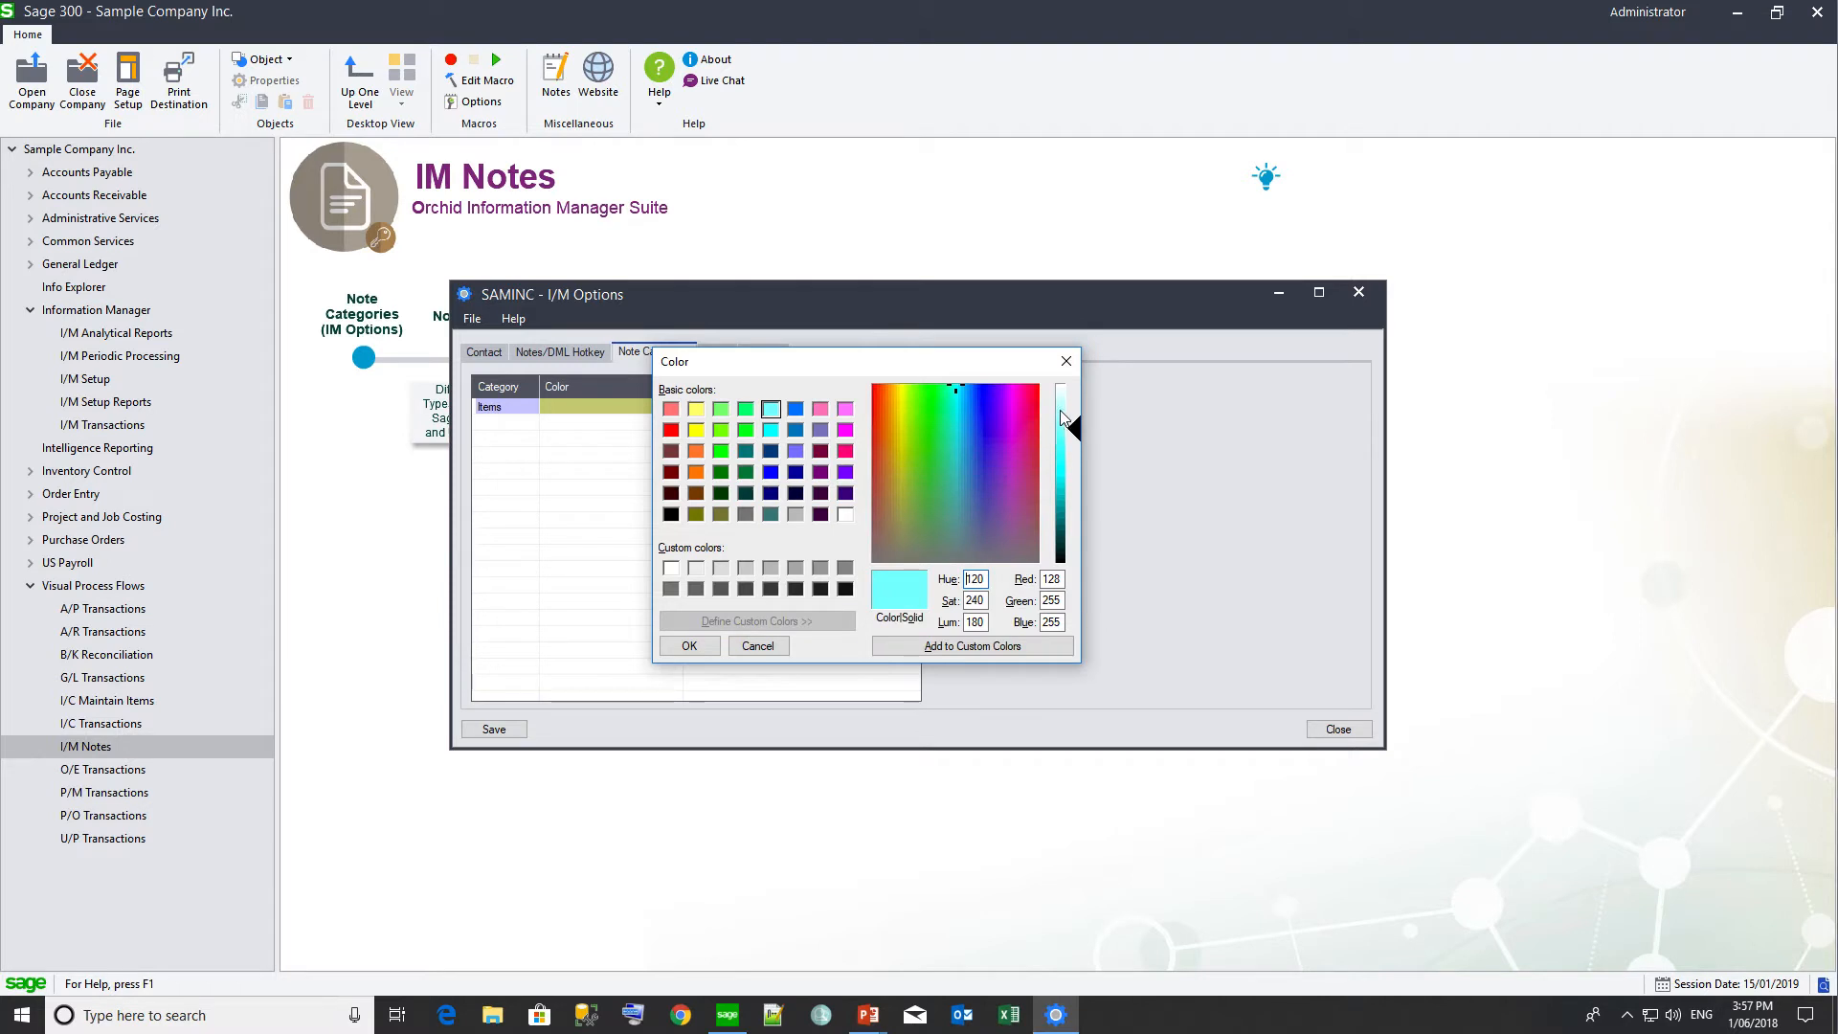
pyautogui.click(1061, 411)
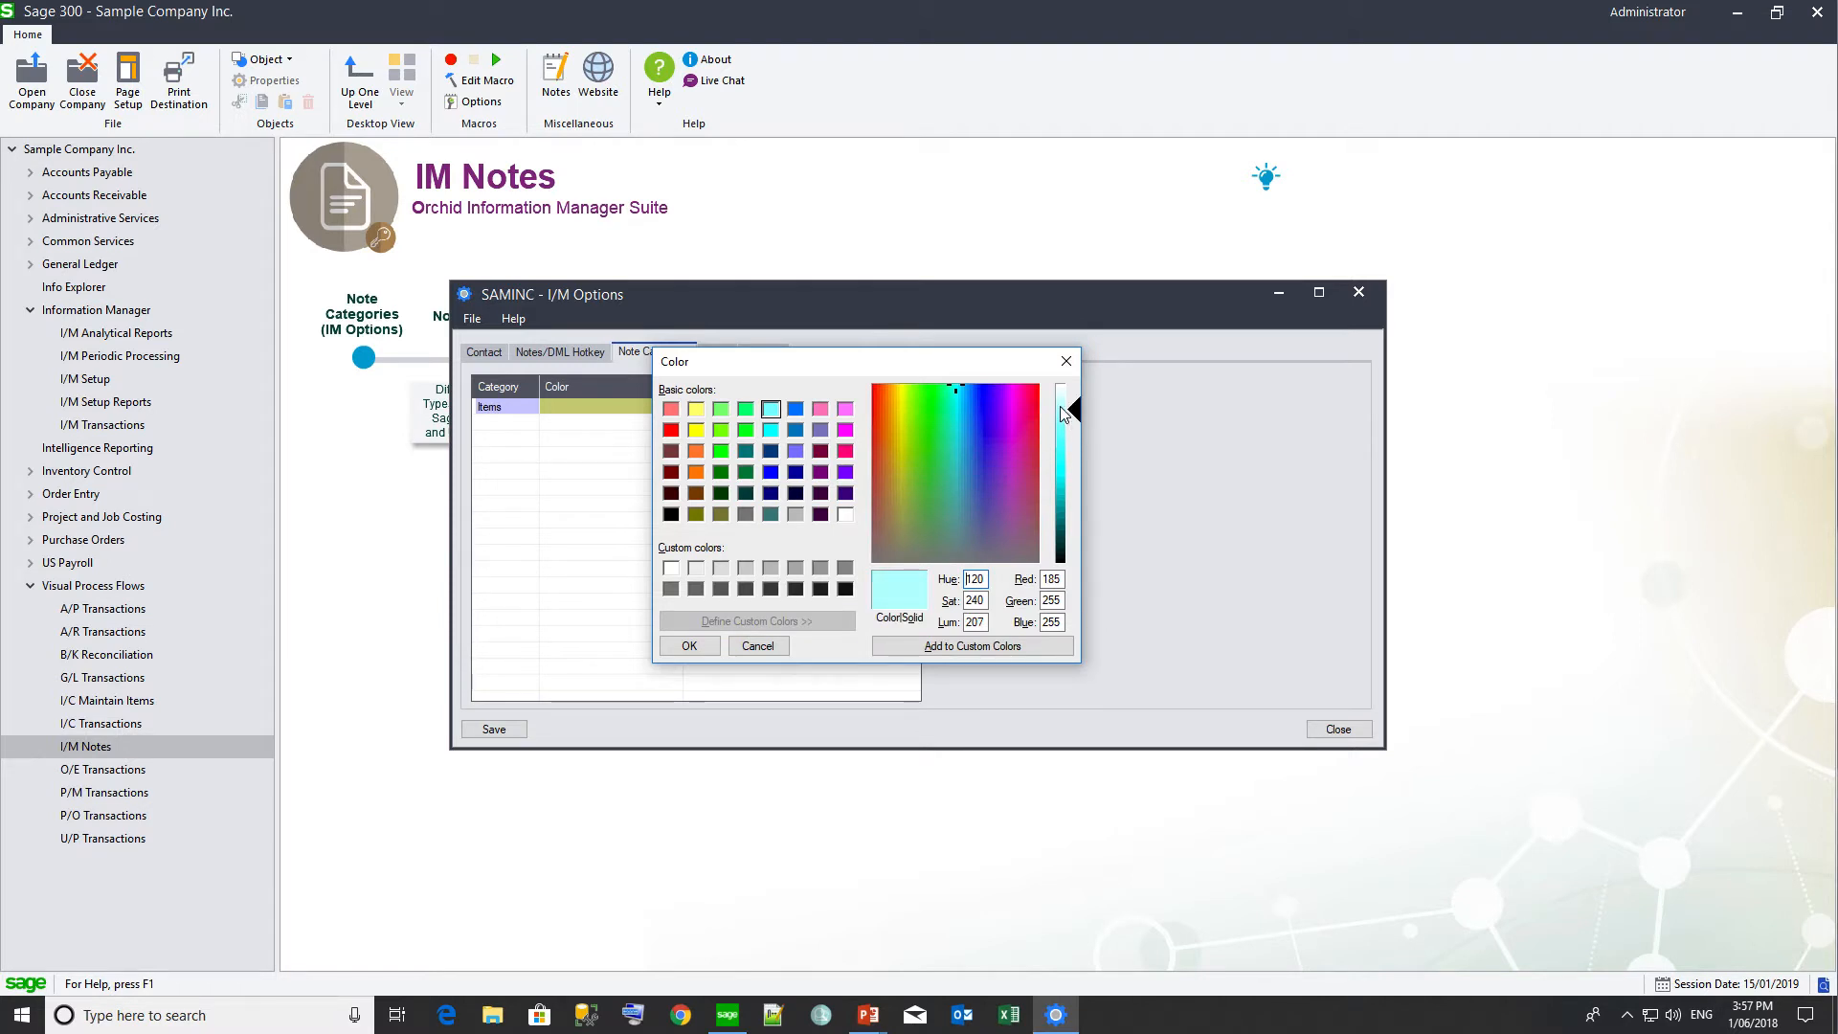
pyautogui.click(1062, 405)
pyautogui.click(937, 650)
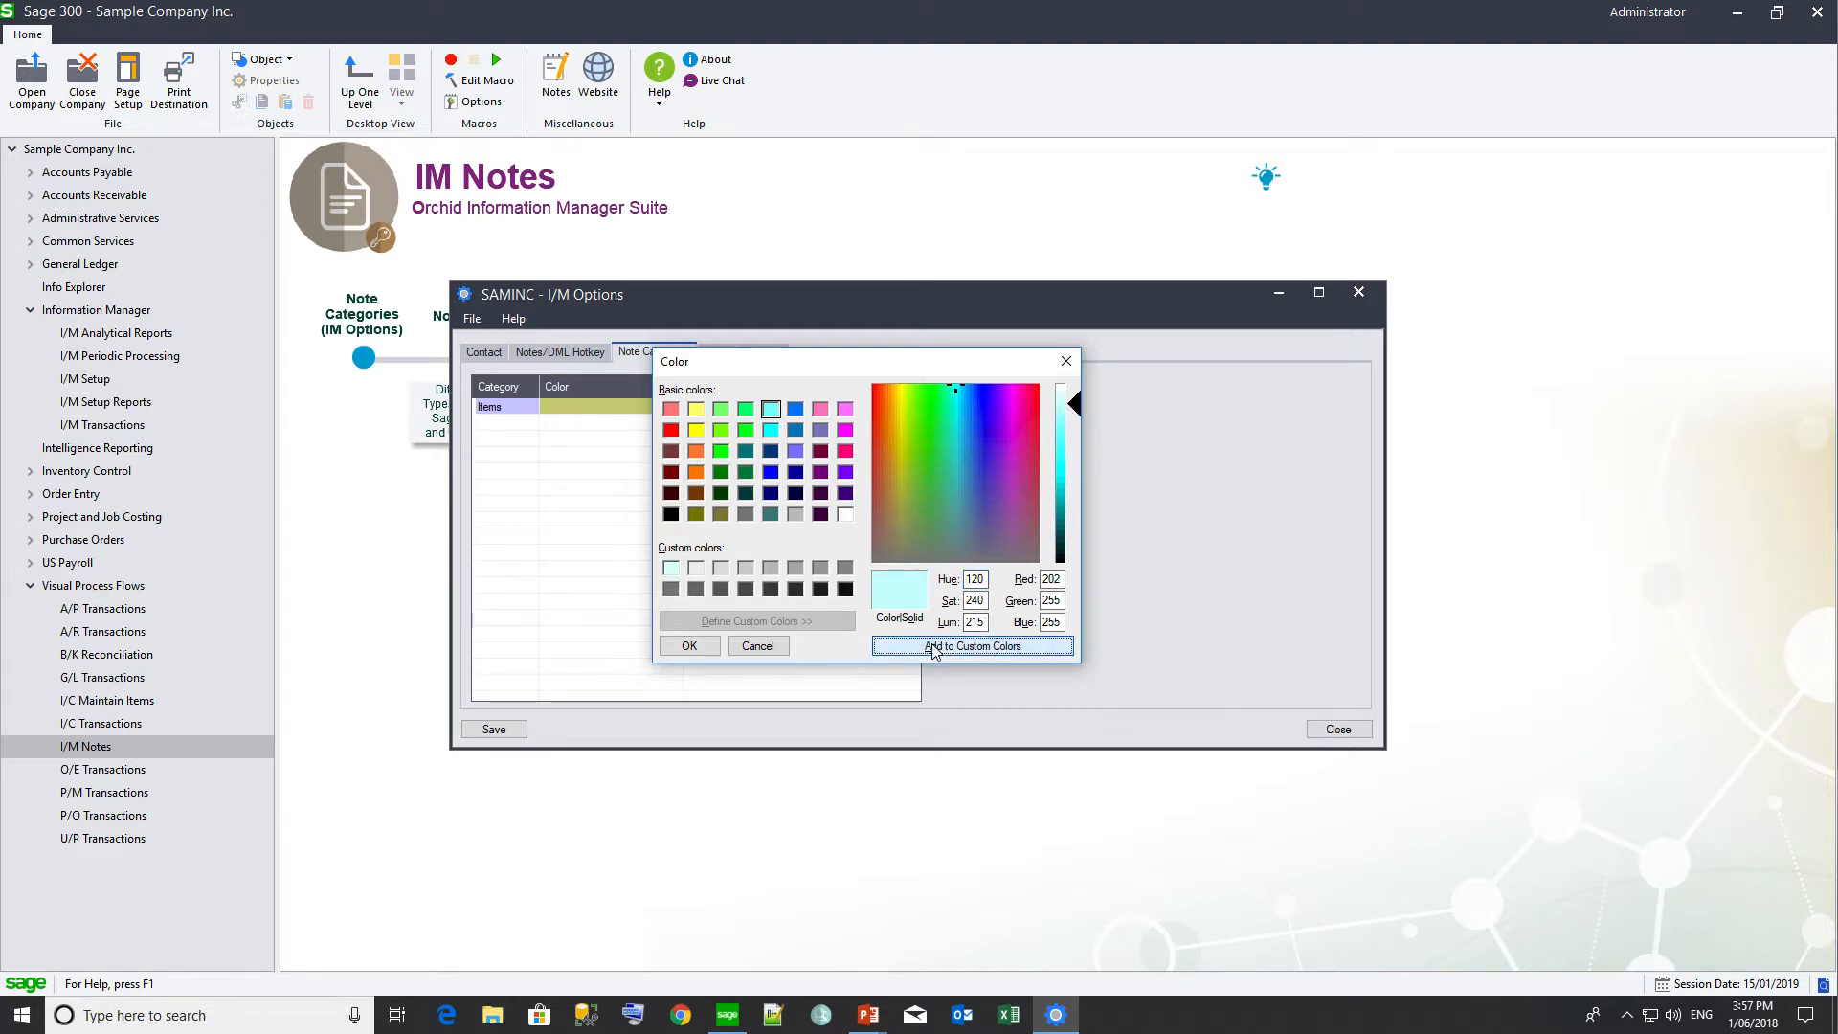
pyautogui.click(688, 647)
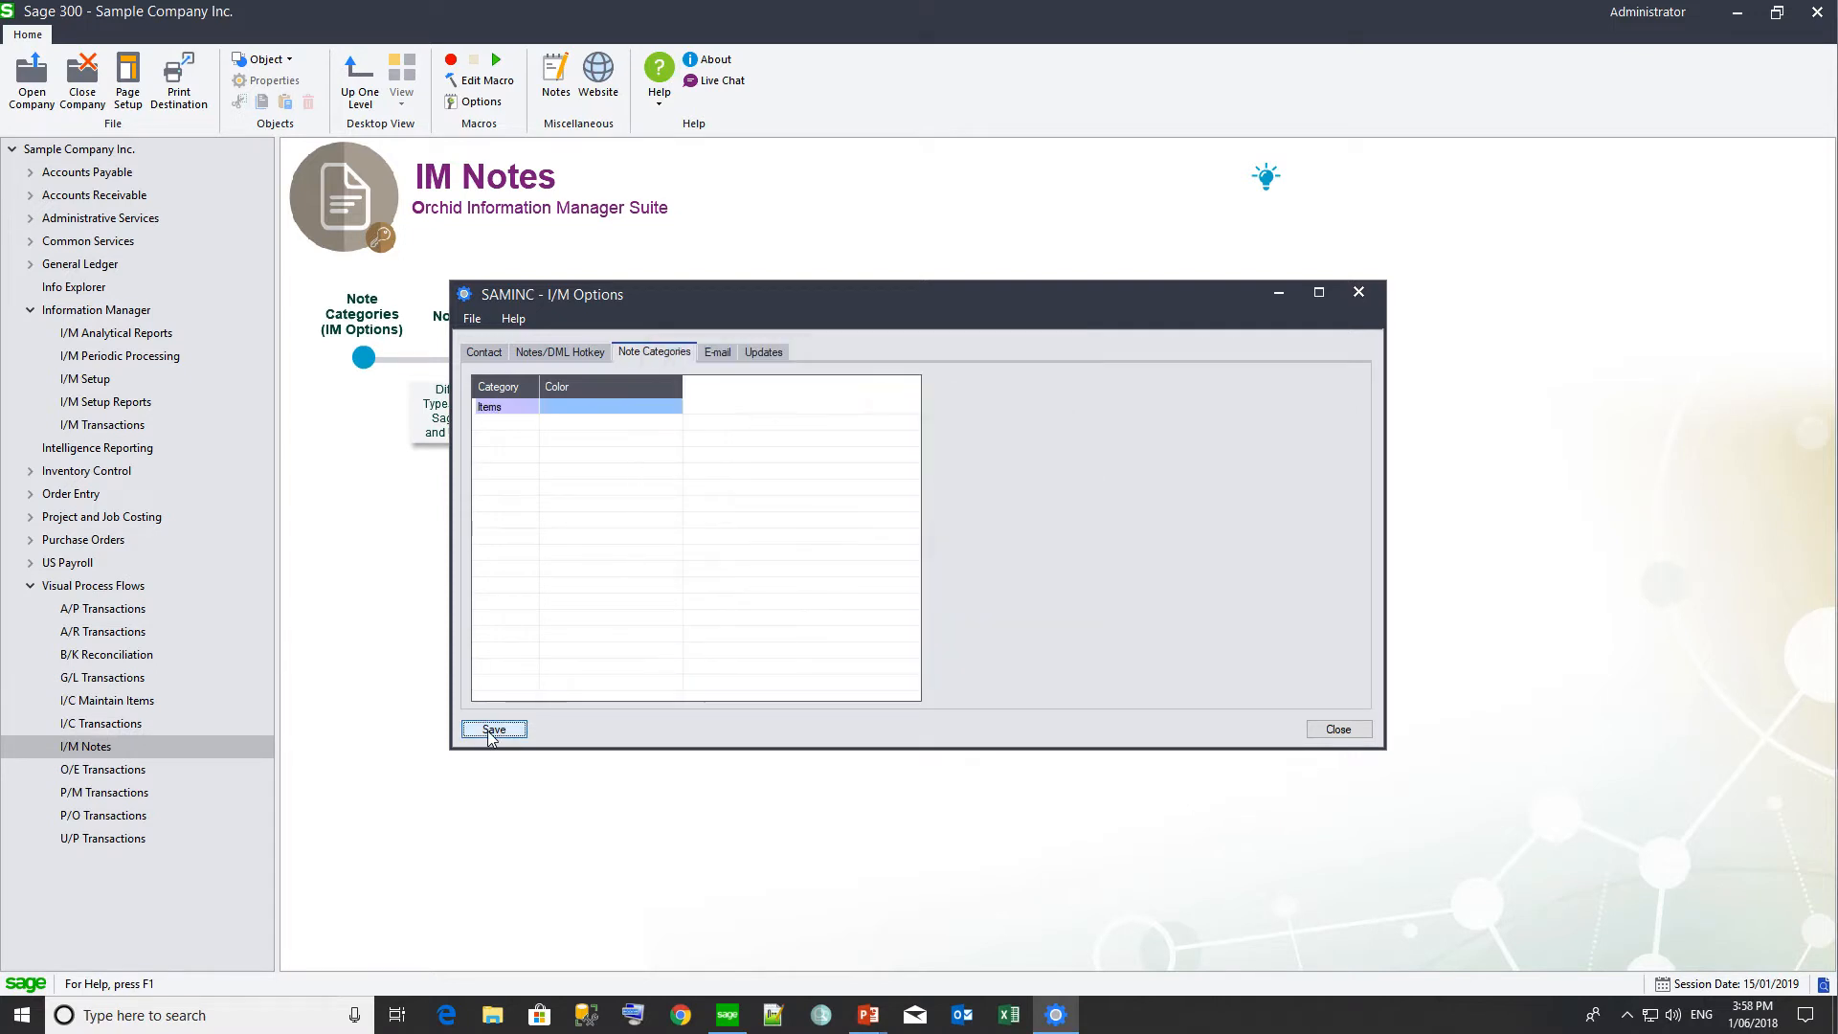
pyautogui.click(492, 730)
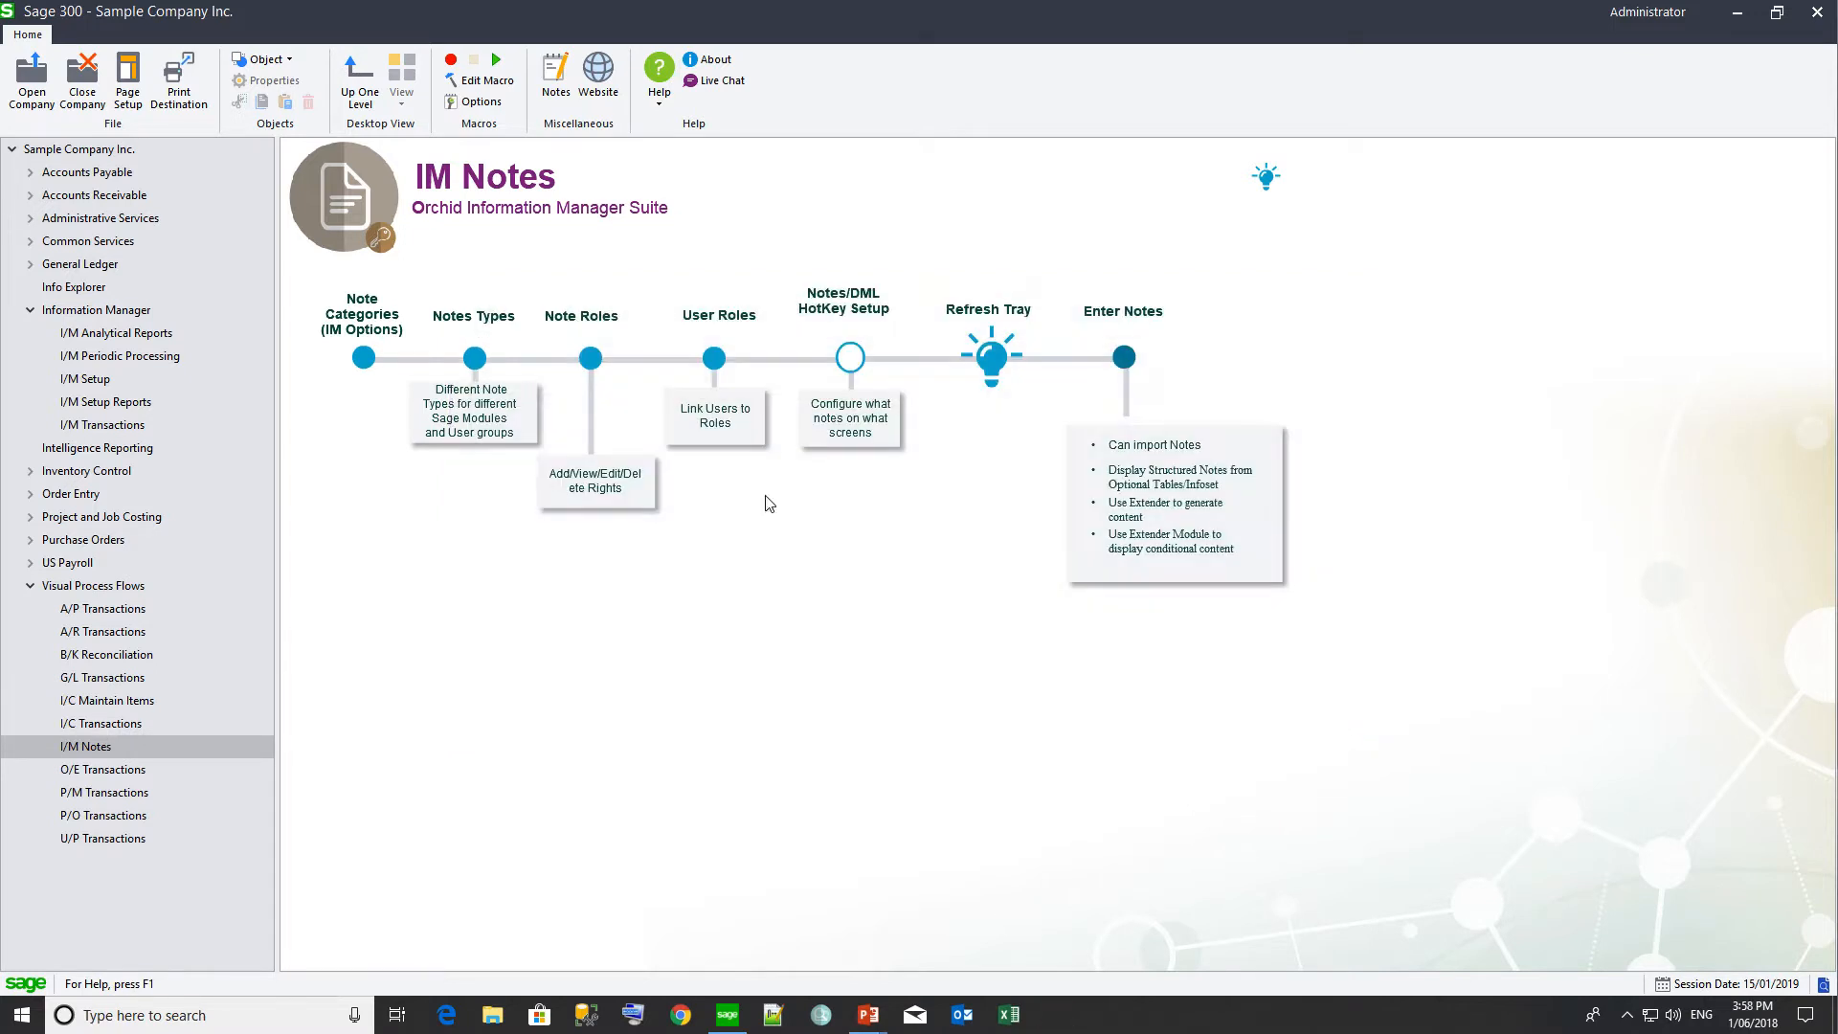
# Step: Define note type ITEMNOTES with the description Item Notes and allow multiple notes for the same key
pyautogui.click(475, 359)
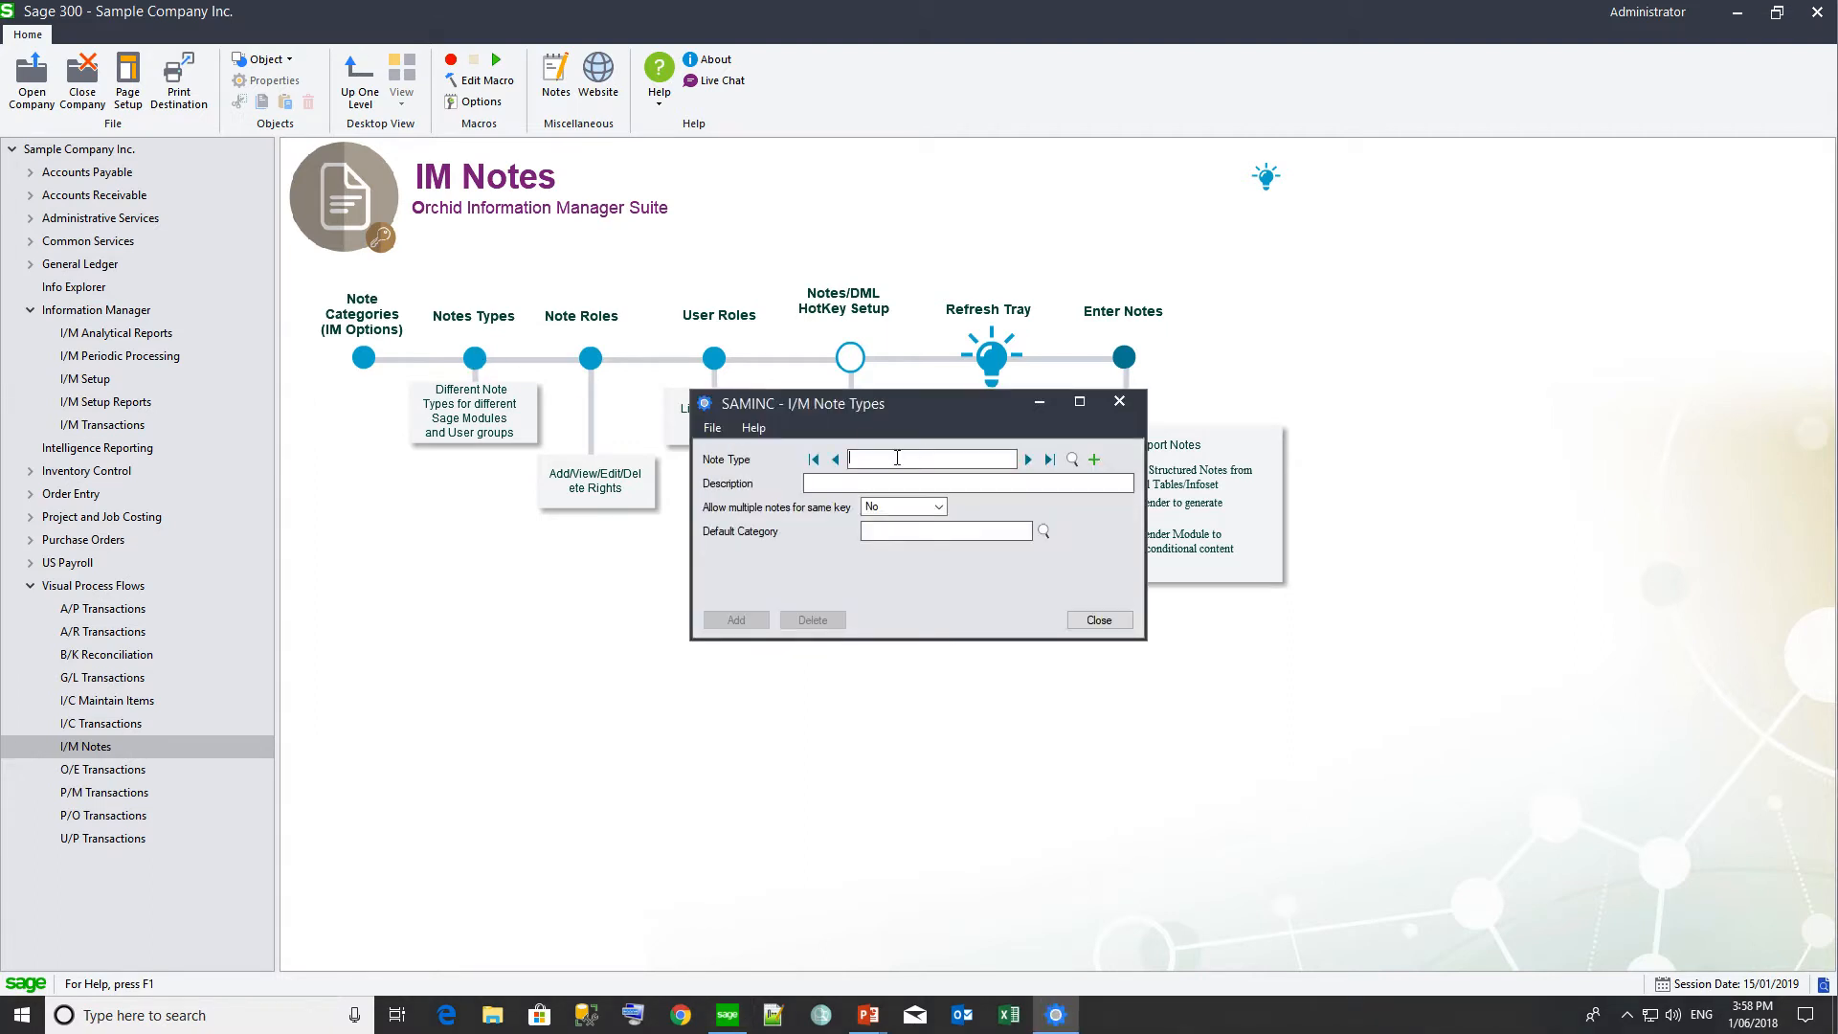
pyautogui.write('ITEMNOTES')
pyautogui.press('Tab')
pyautogui.write('Item Notes')
pyautogui.click(938, 507)
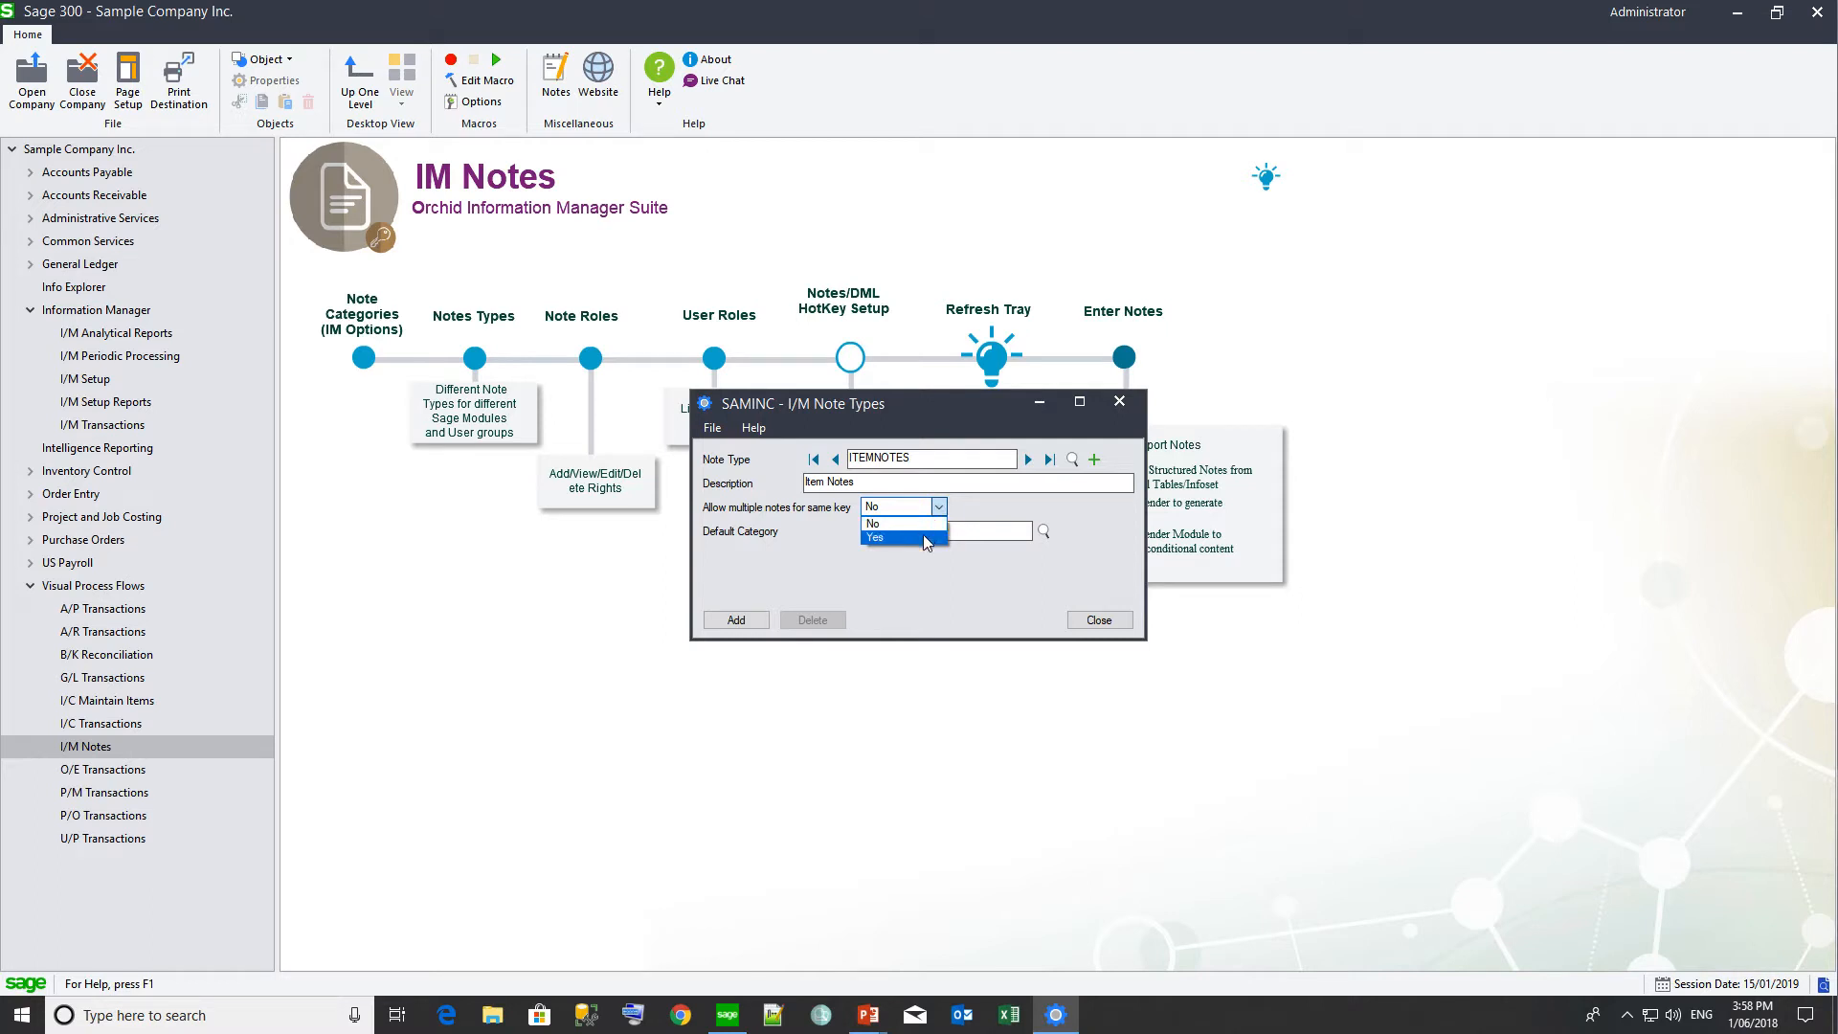
pyautogui.click(923, 534)
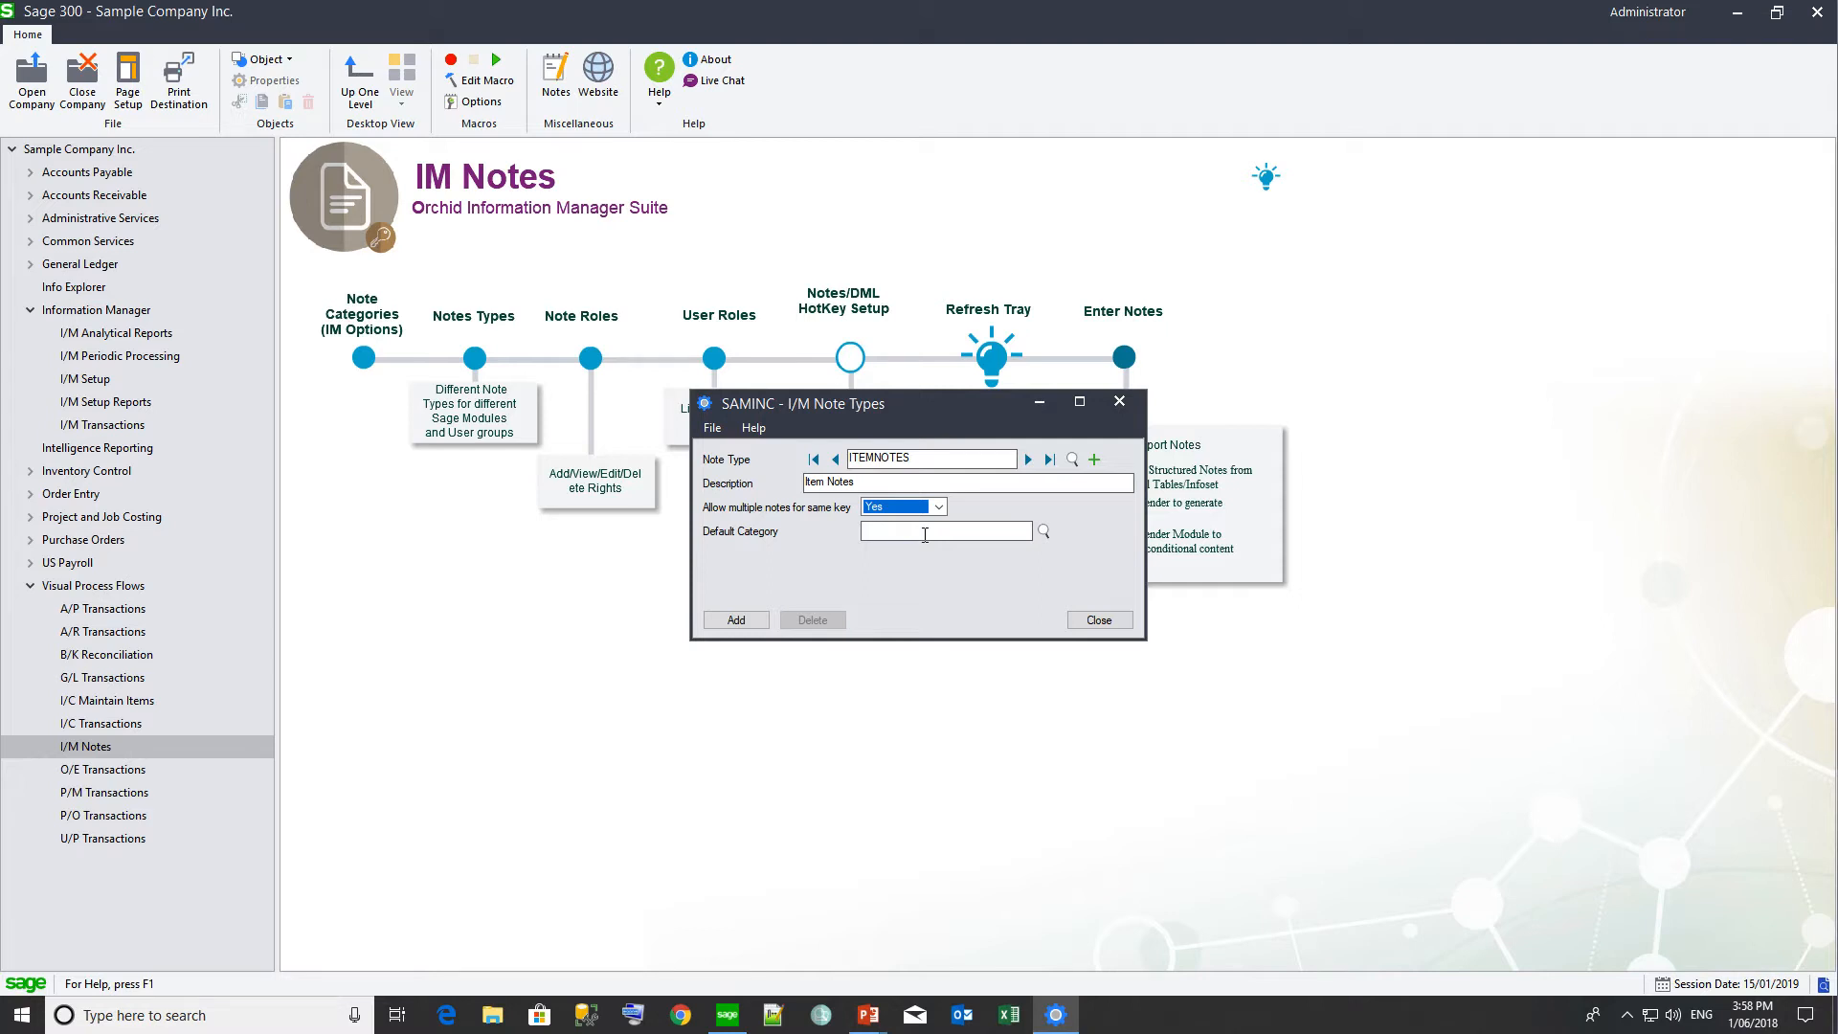
# Step: Set the note type's default category to ITEMS, keep multiple notes allowed, and add the note type
pyautogui.click(1049, 535)
pyautogui.click(1043, 534)
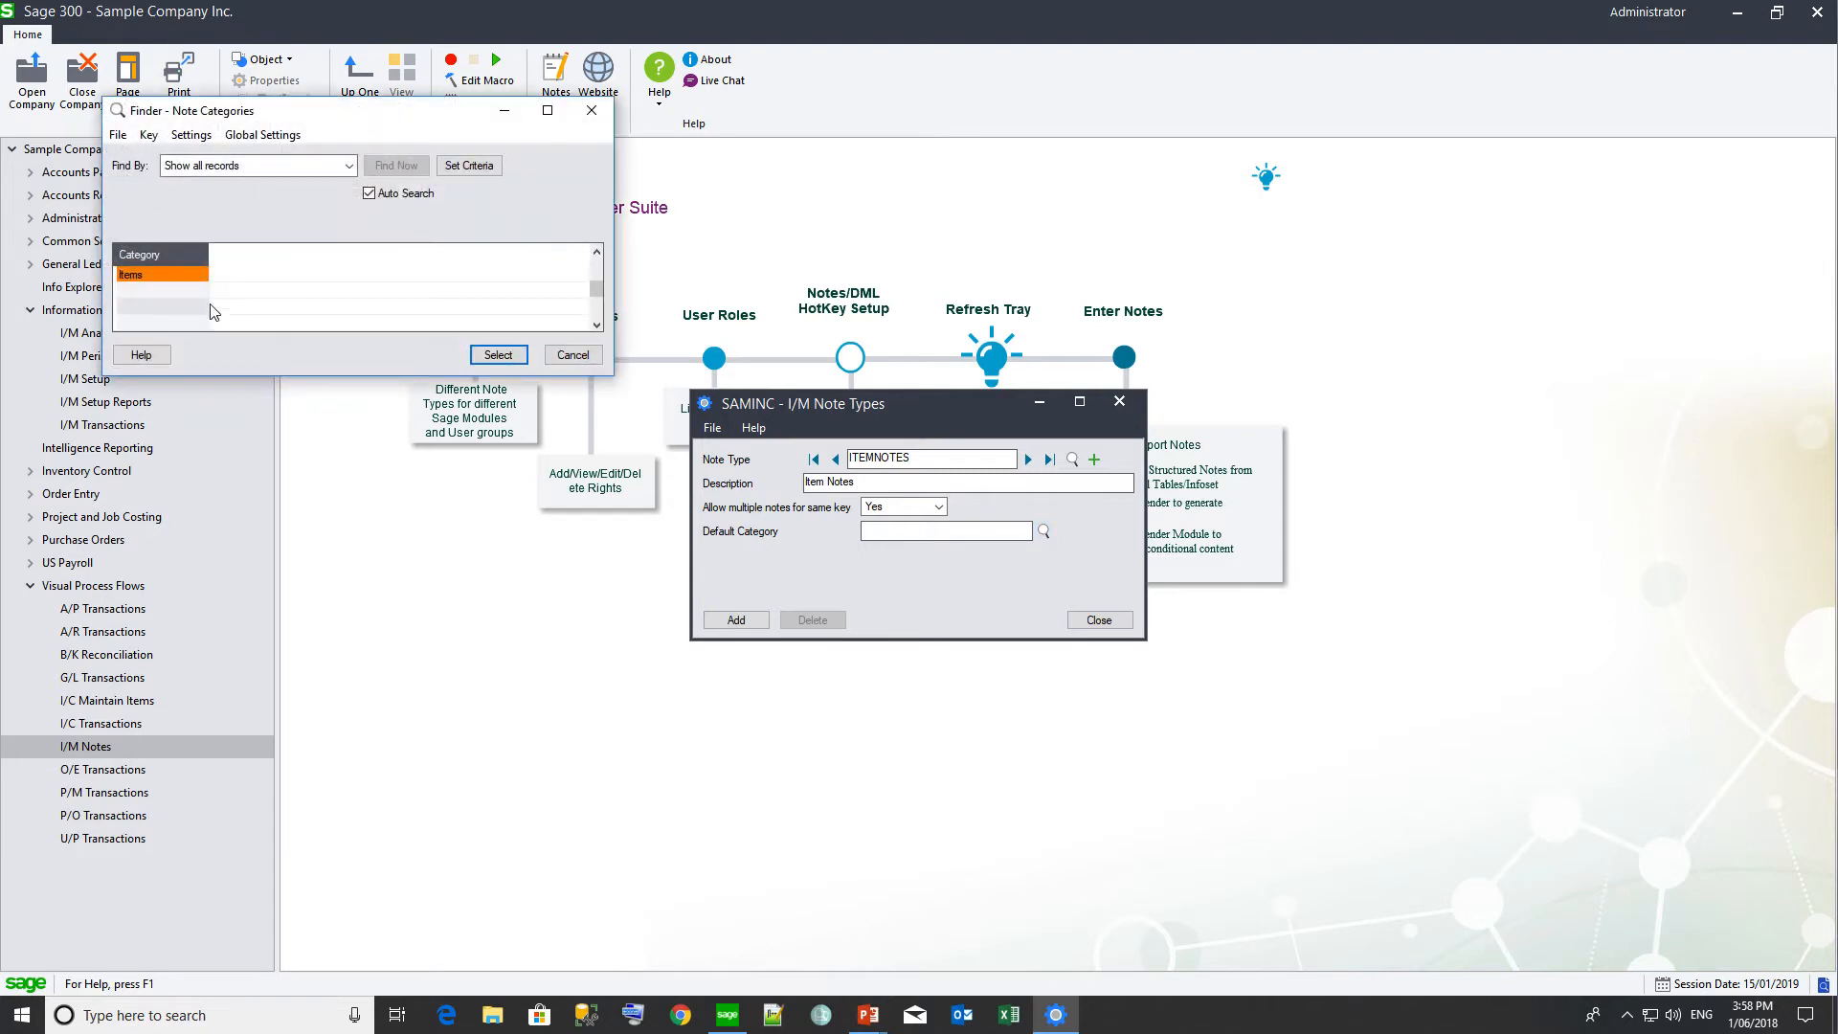
pyautogui.click(498, 354)
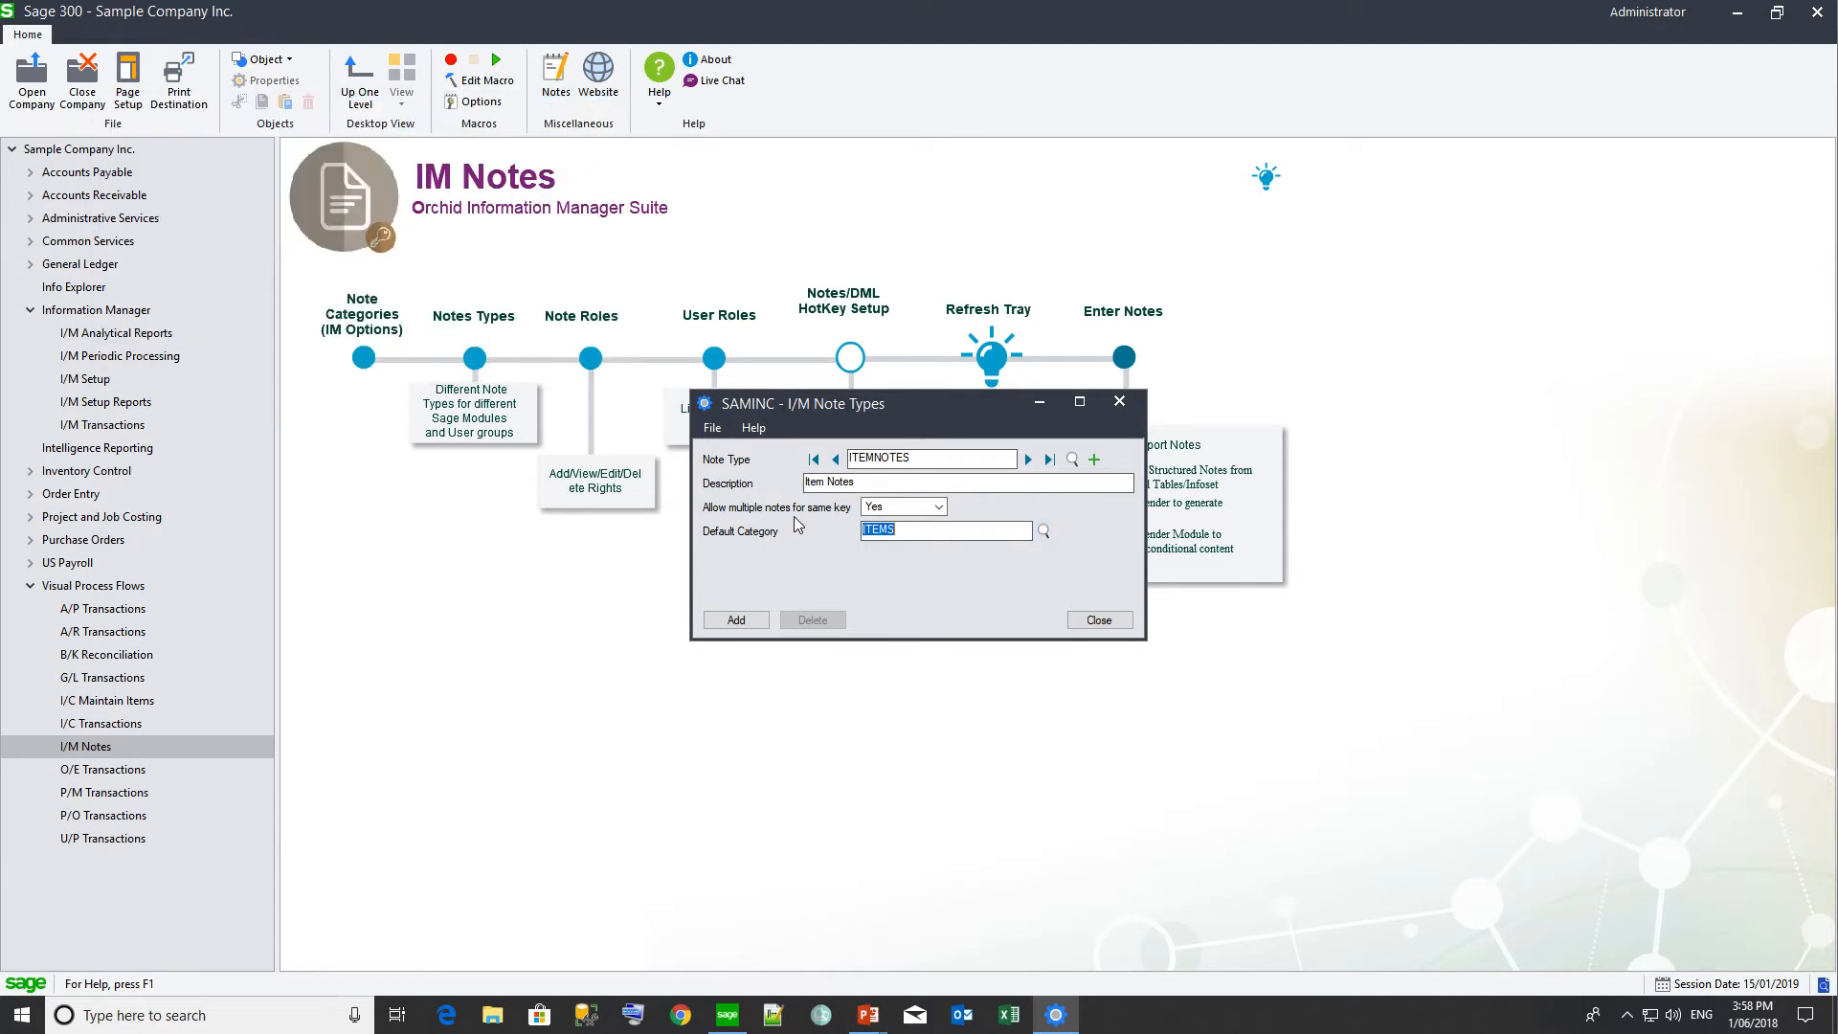
pyautogui.click(938, 507)
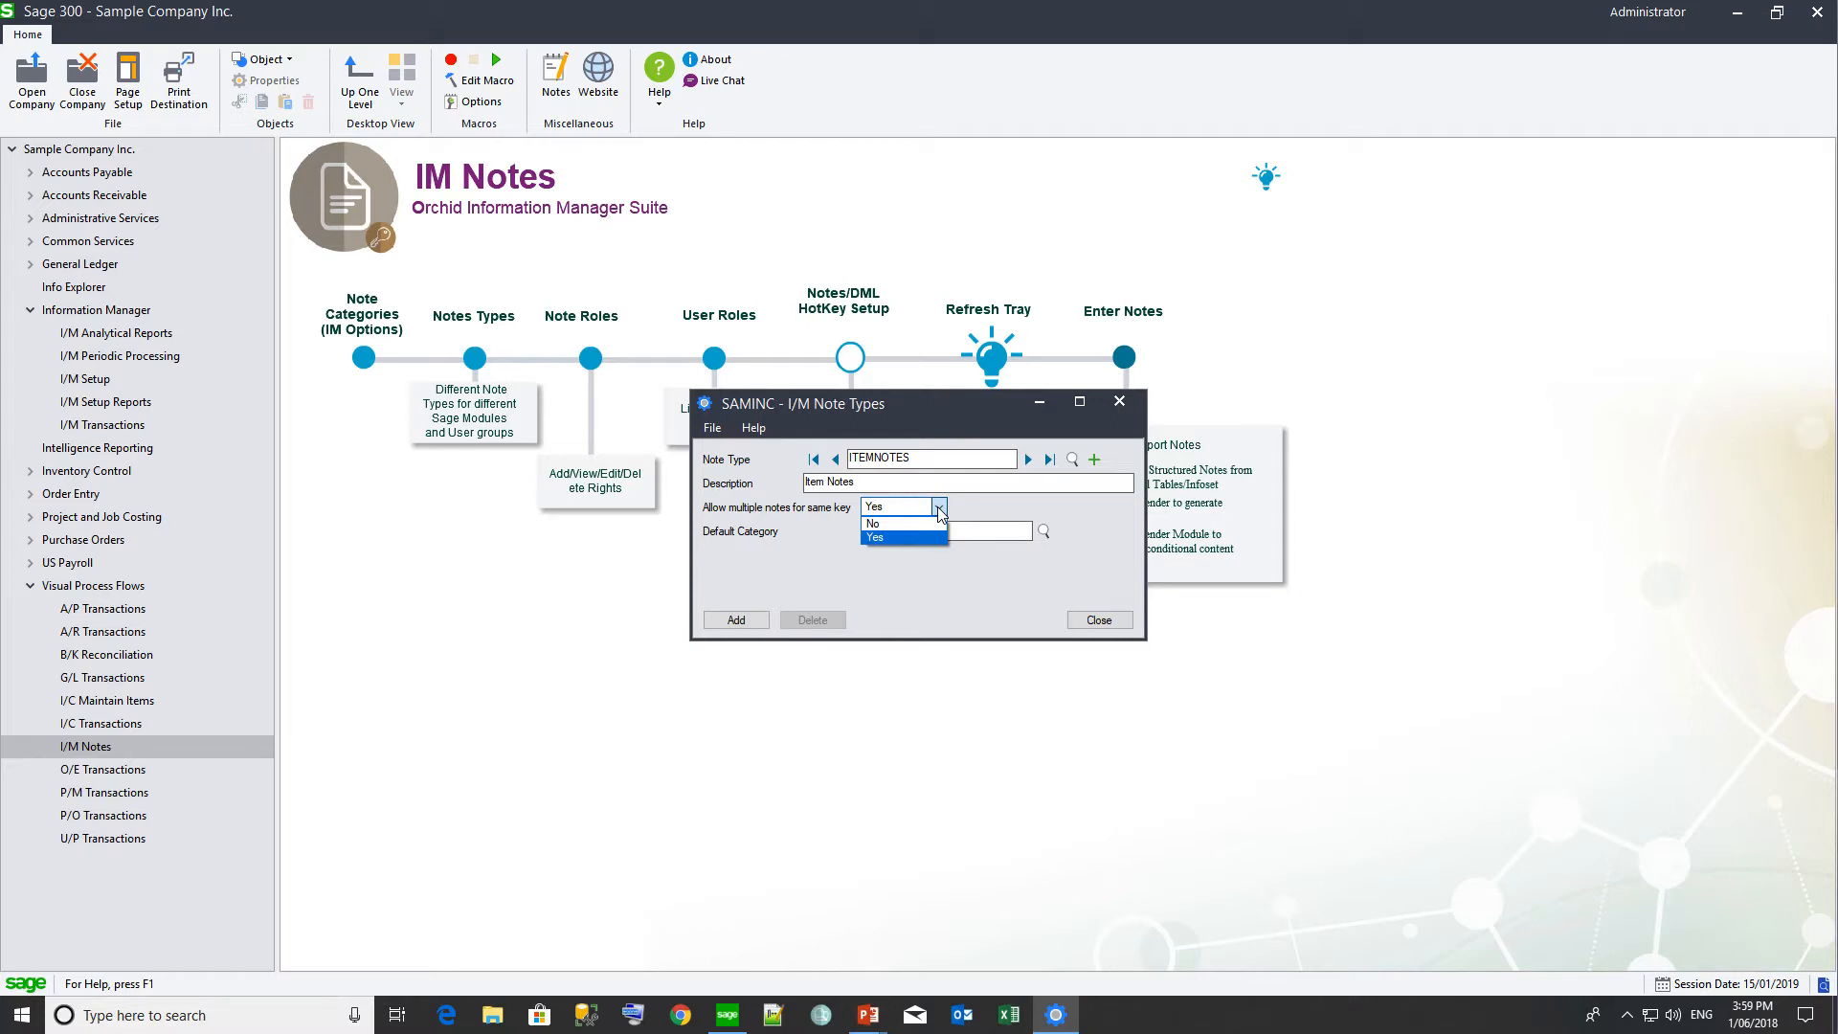
pyautogui.click(929, 537)
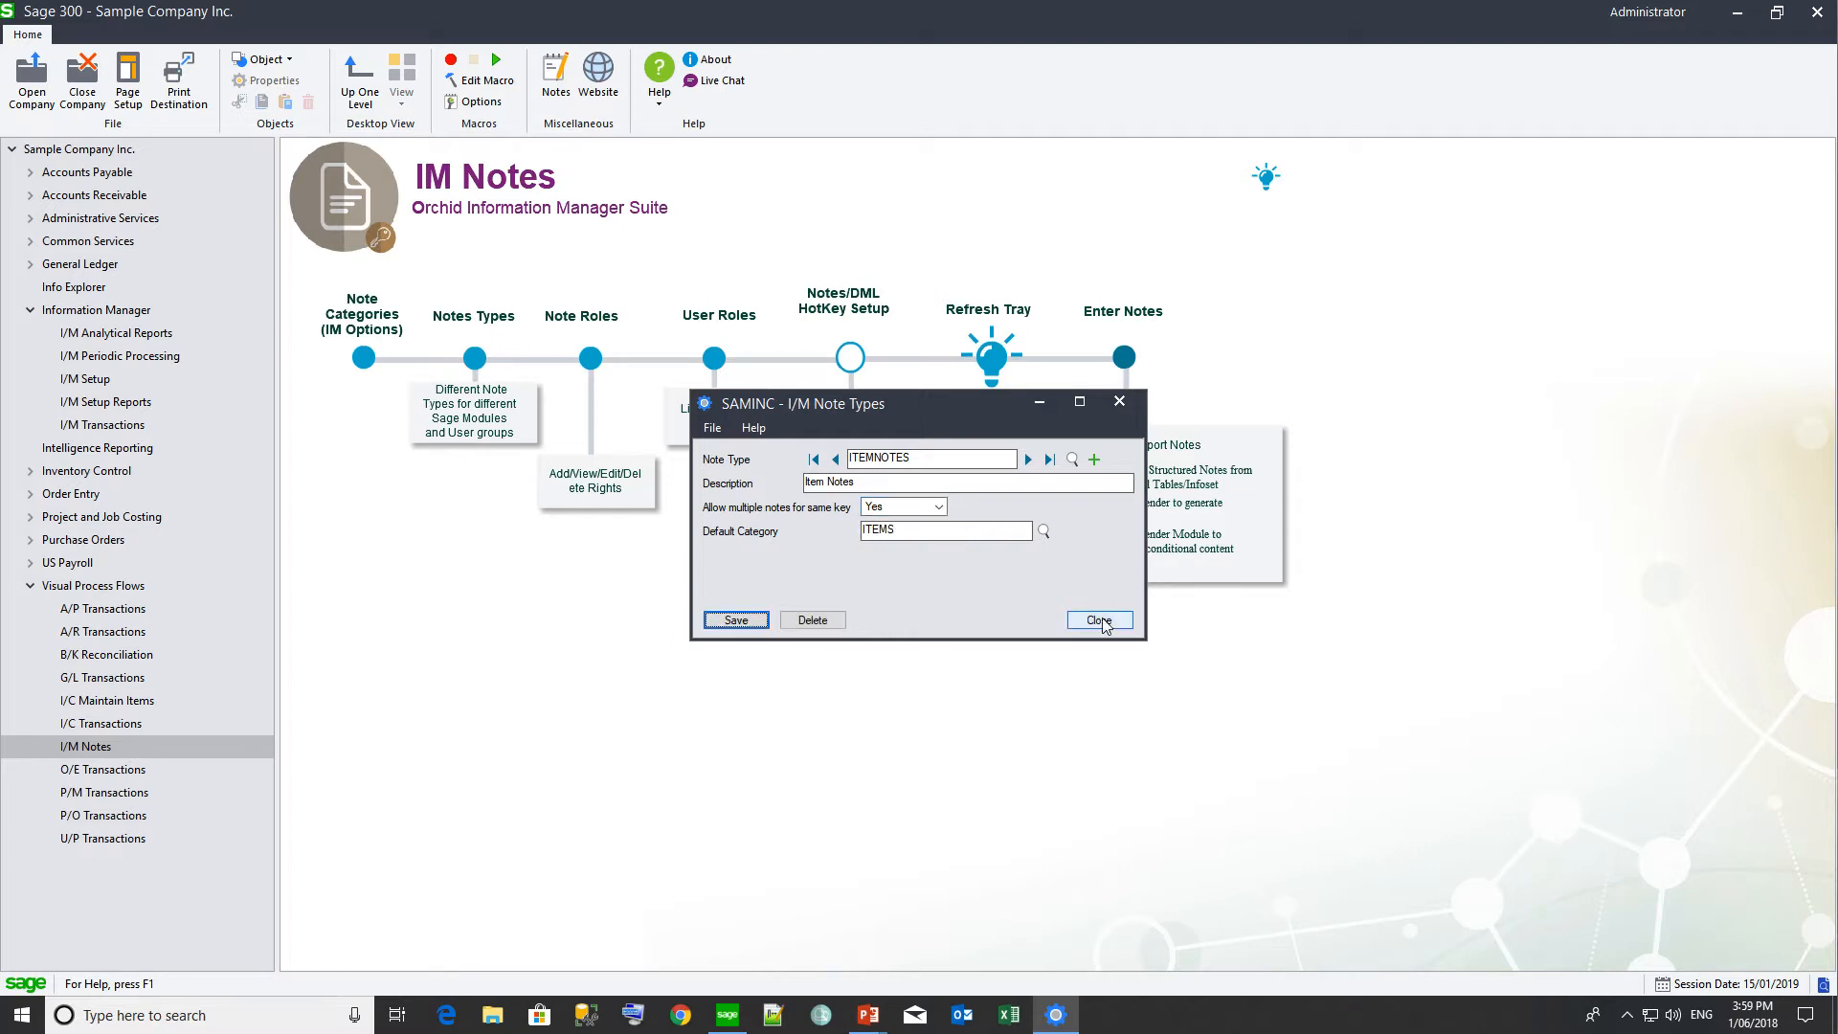
pyautogui.click(1099, 620)
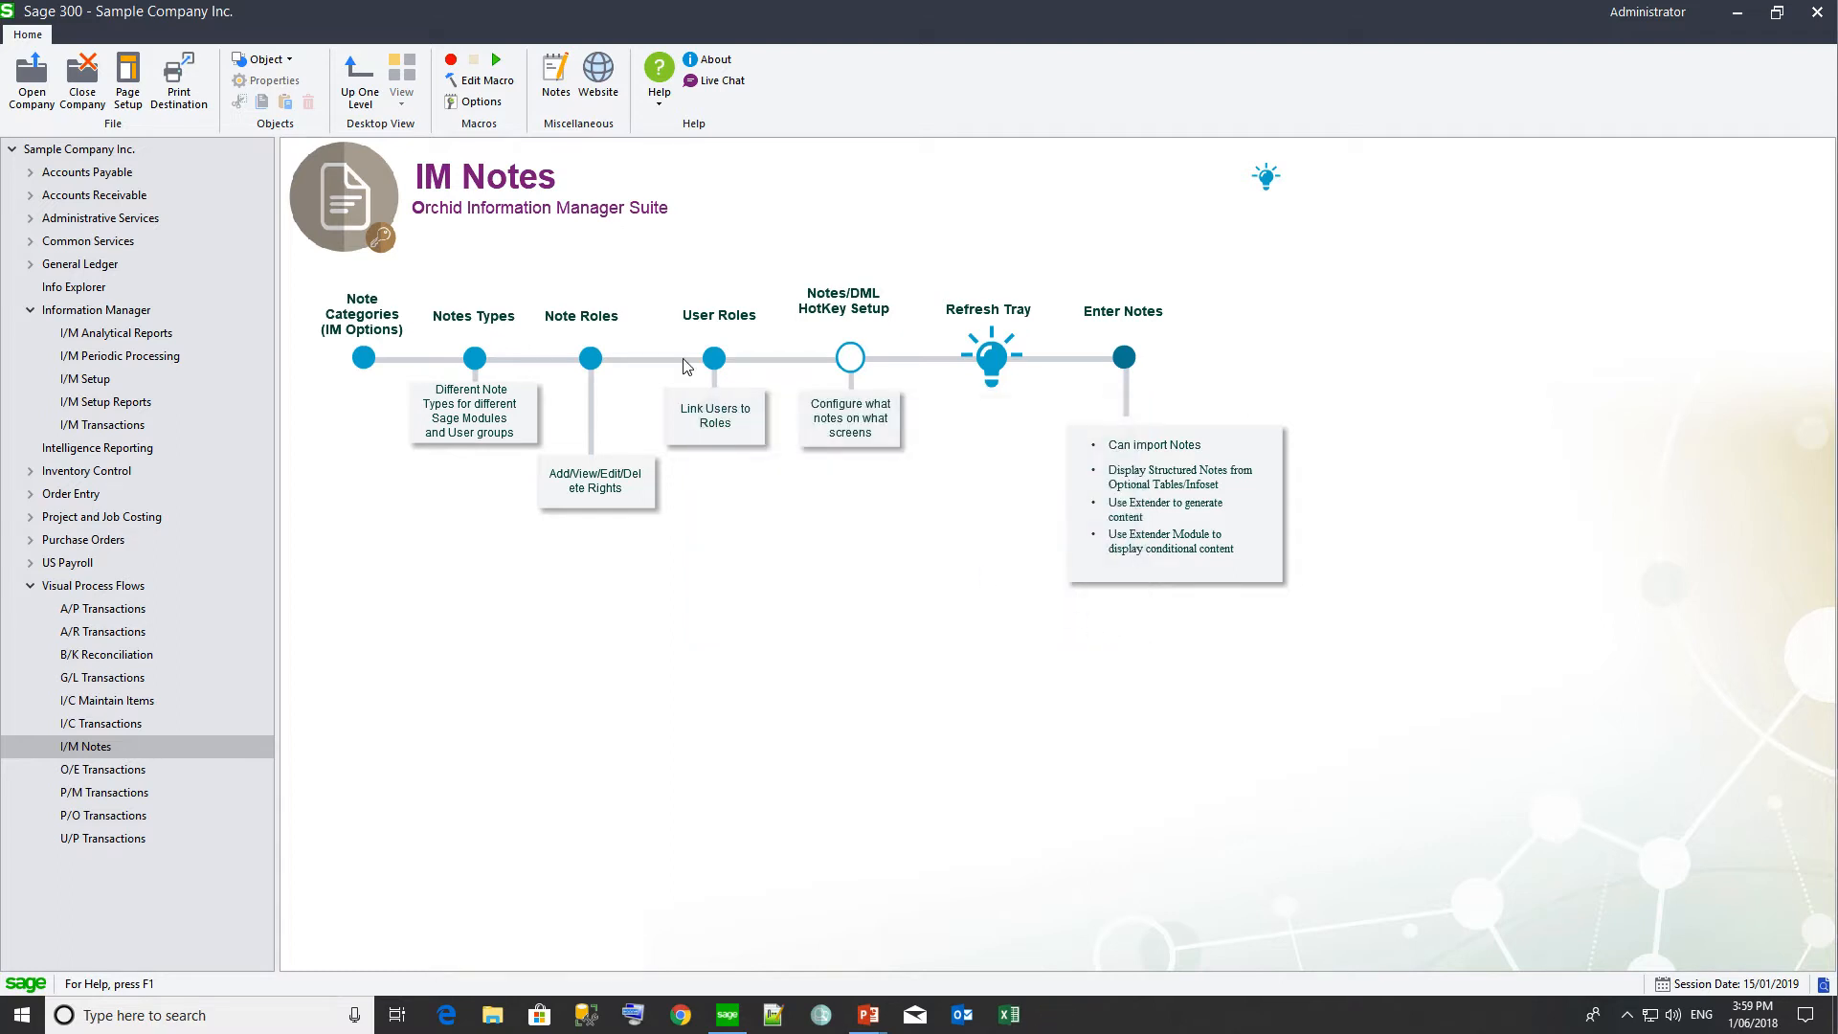
# Step: Enter a new I/M role named ADMINSTRATOR with the description Administrator
pyautogui.click(591, 360)
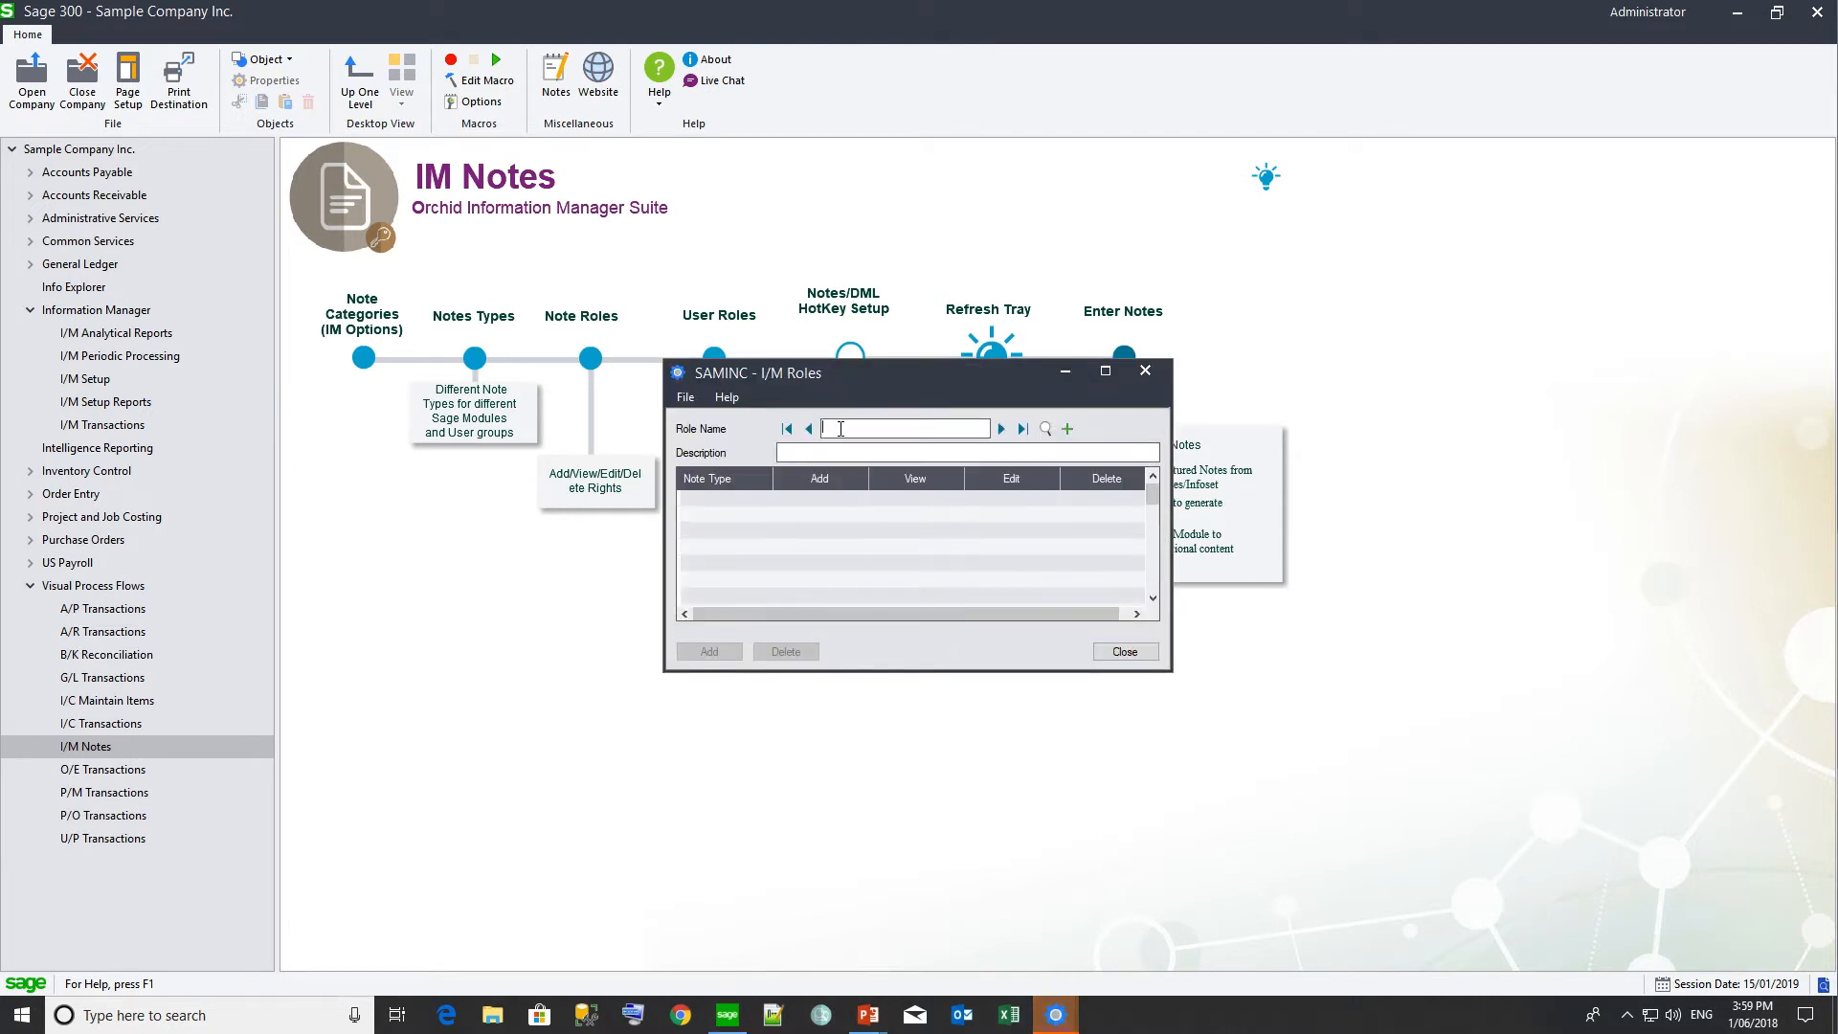
pyautogui.write('ADMIN')
pyautogui.write('STRATOR')
pyautogui.press('Tab')
pyautogui.write('Administrator')
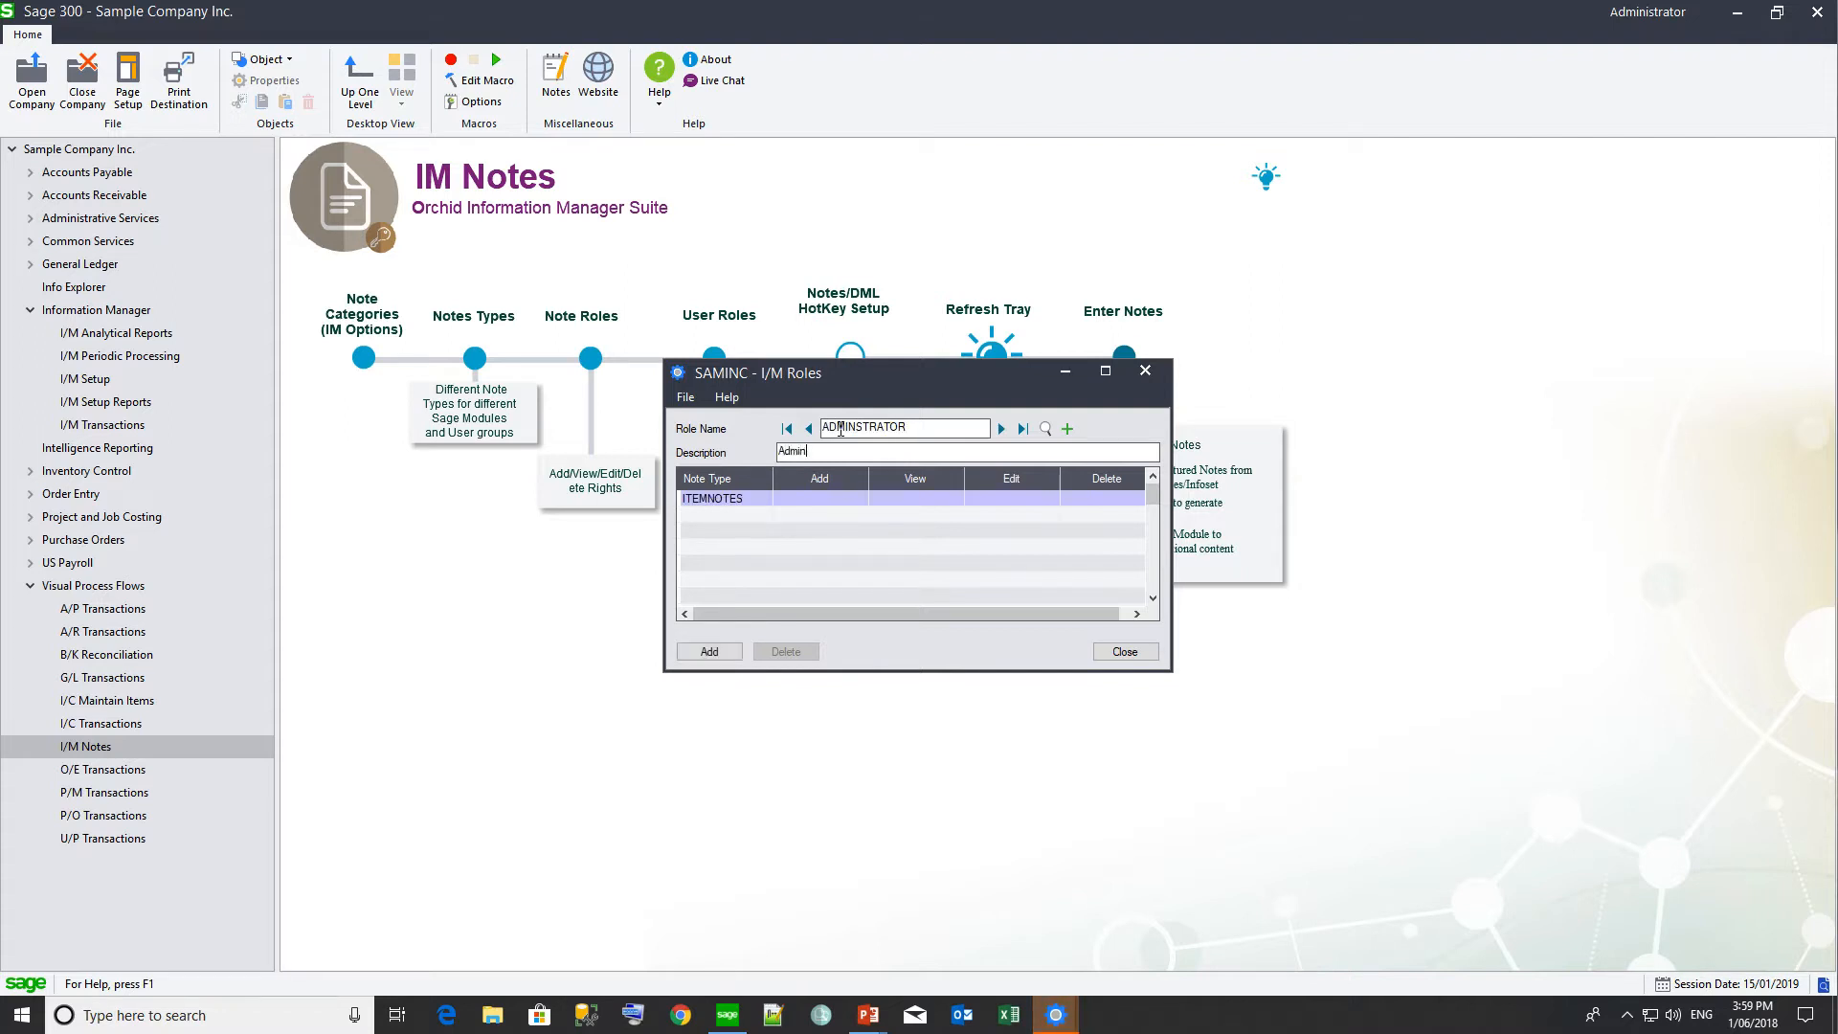
pyautogui.press('Tab')
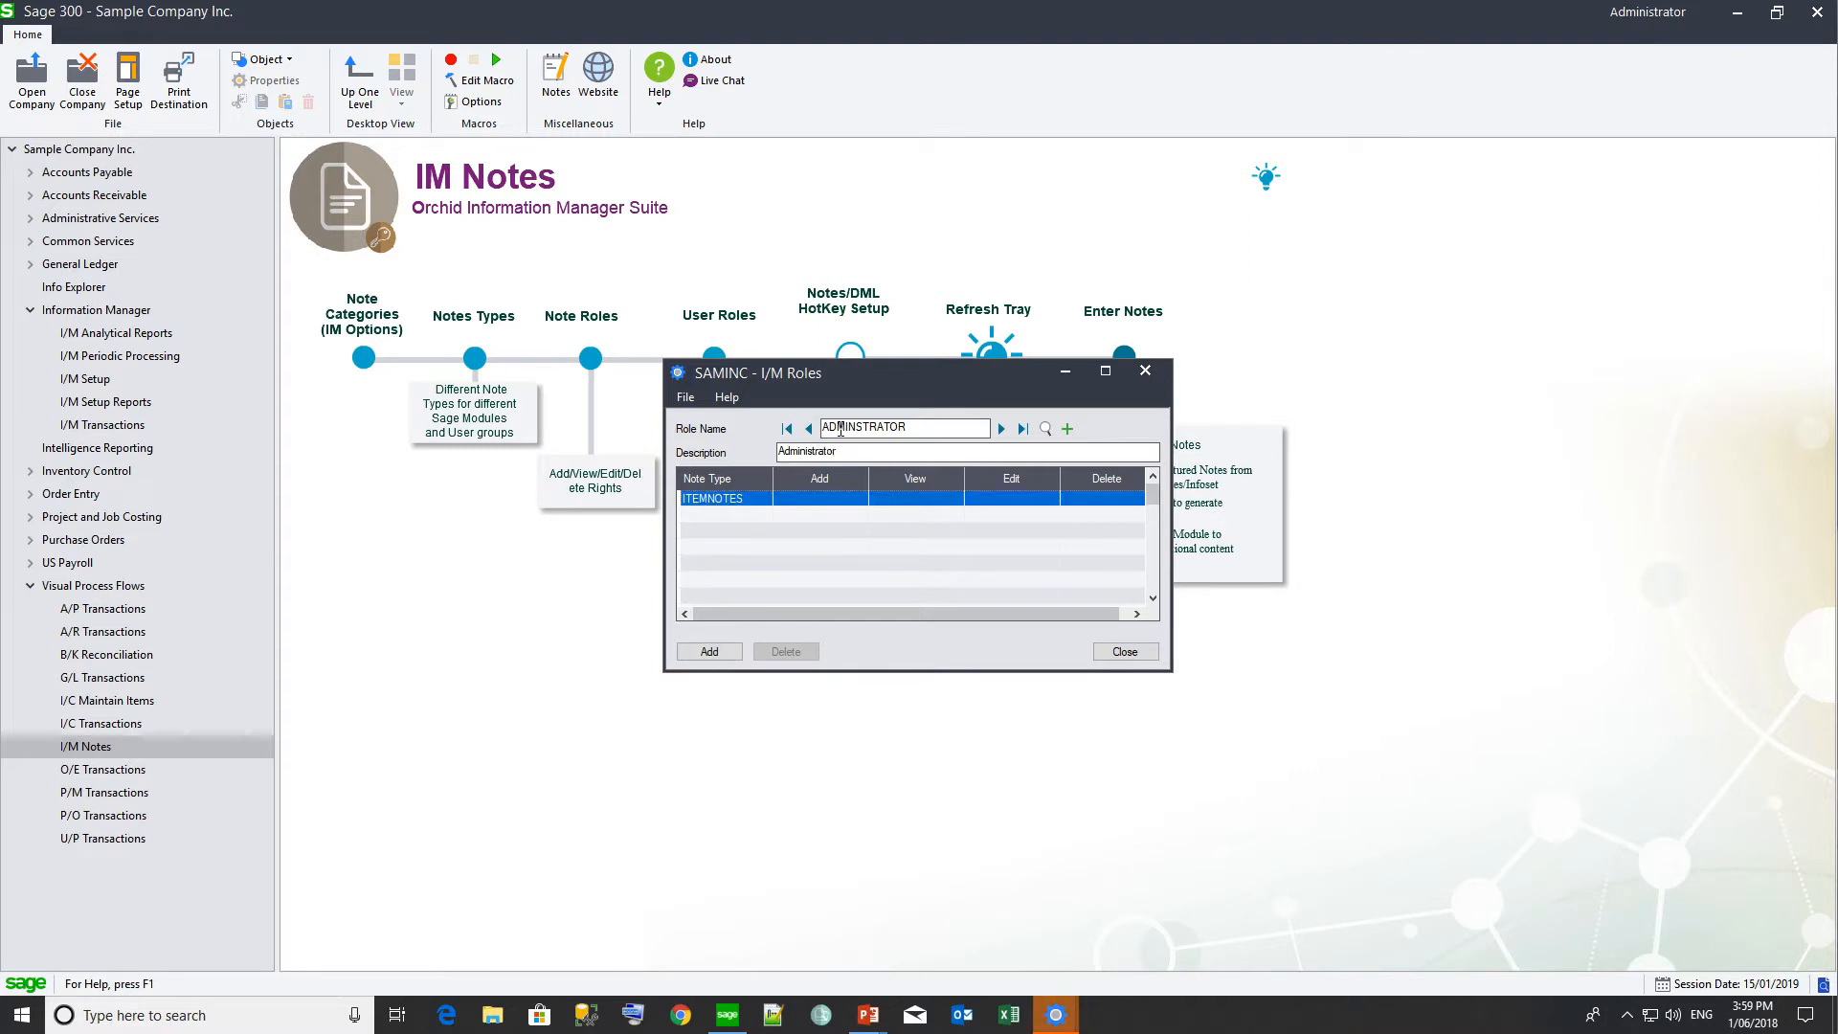
# Step: Grant the ADMINSTRATOR role add, view, edit and delete rights on ITEMNOTES and add the role
pyautogui.doubleClick(846, 497)
pyautogui.doubleClick(919, 497)
pyautogui.doubleClick(1010, 497)
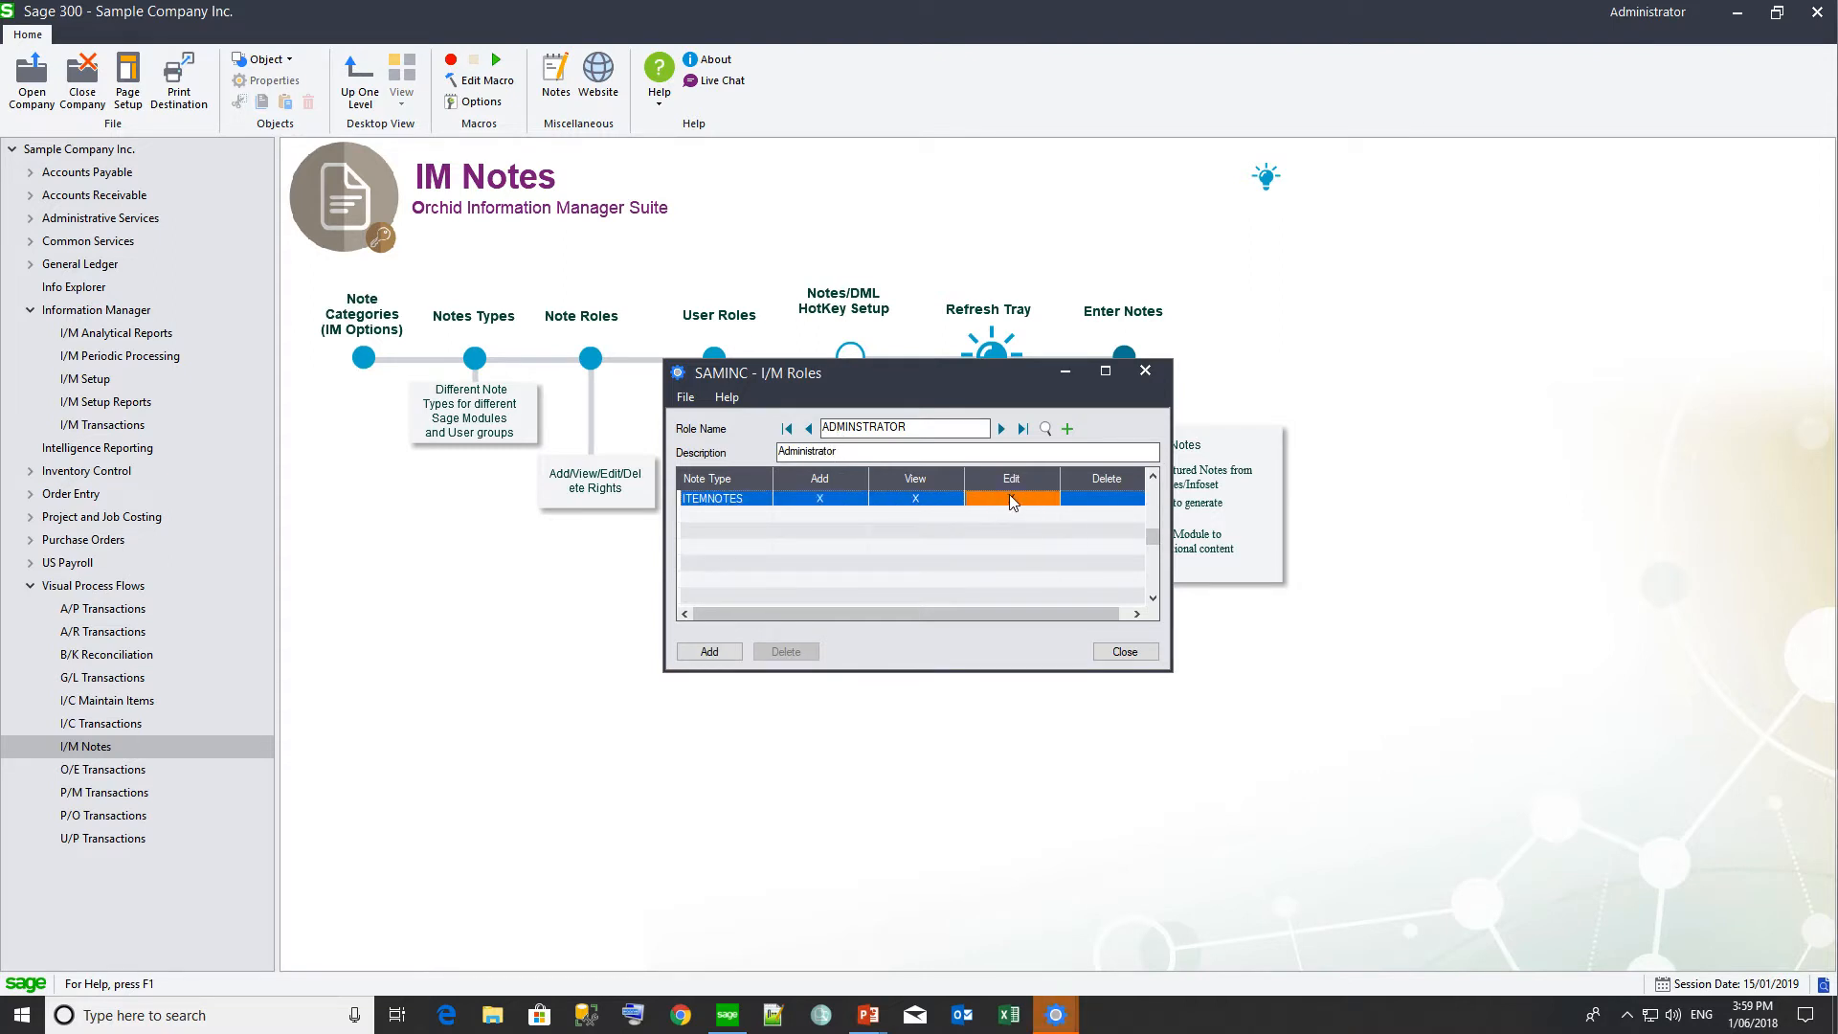
pyautogui.click(1092, 502)
pyautogui.click(705, 654)
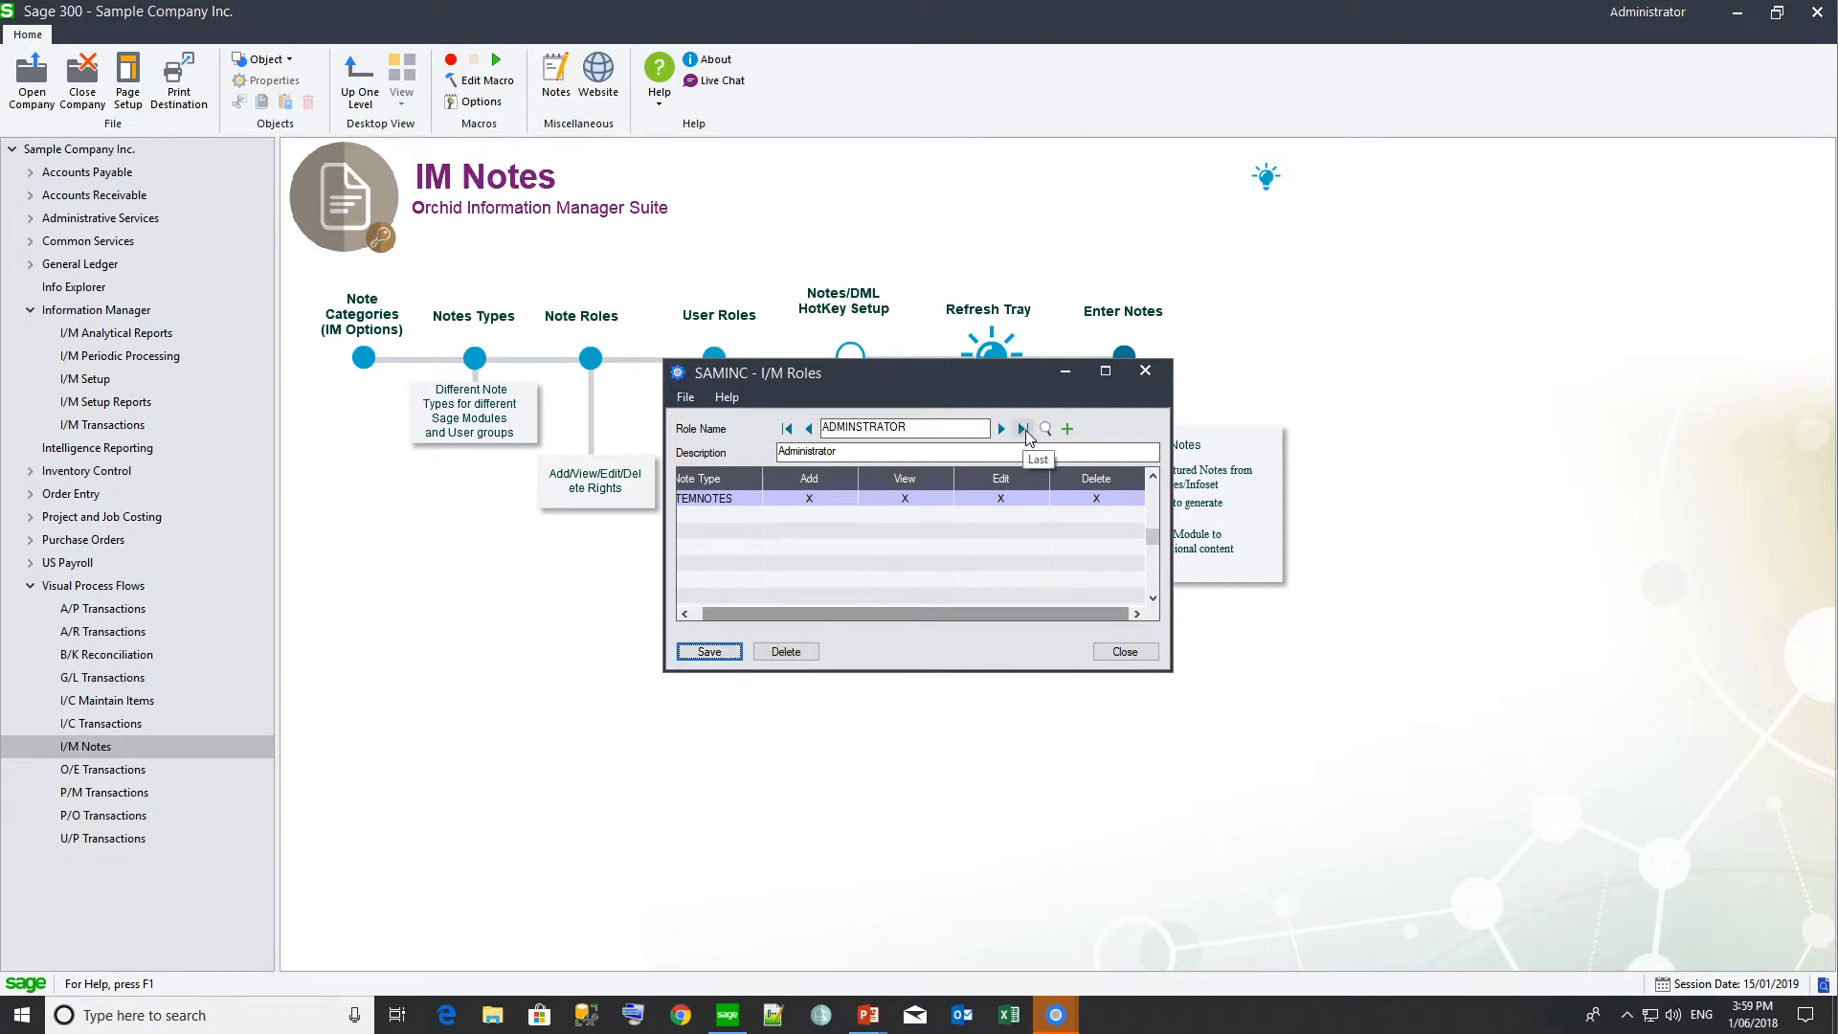
# Step: Add a new I/M role ACCOUNTS with the description Accounts and no rights on ITEMNOTES
pyautogui.click(1067, 429)
pyautogui.write('ACCOUNTS')
pyautogui.press('Tab')
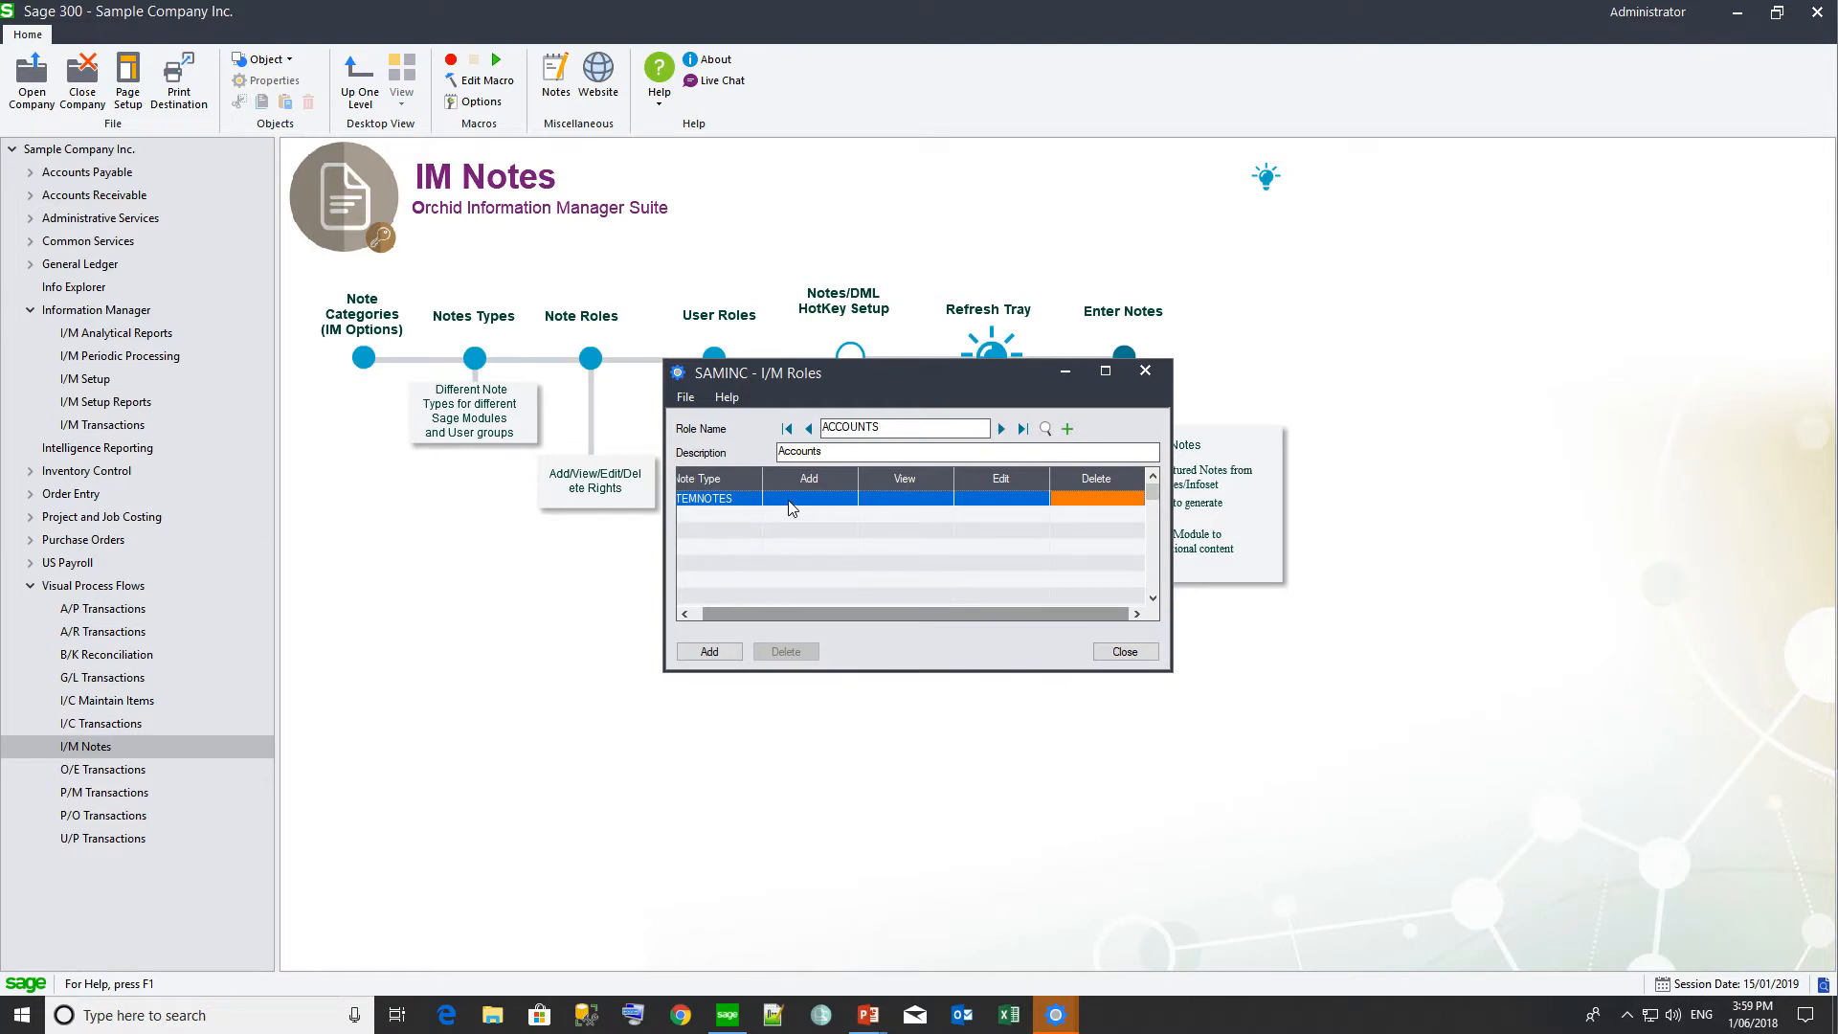
pyautogui.click(709, 651)
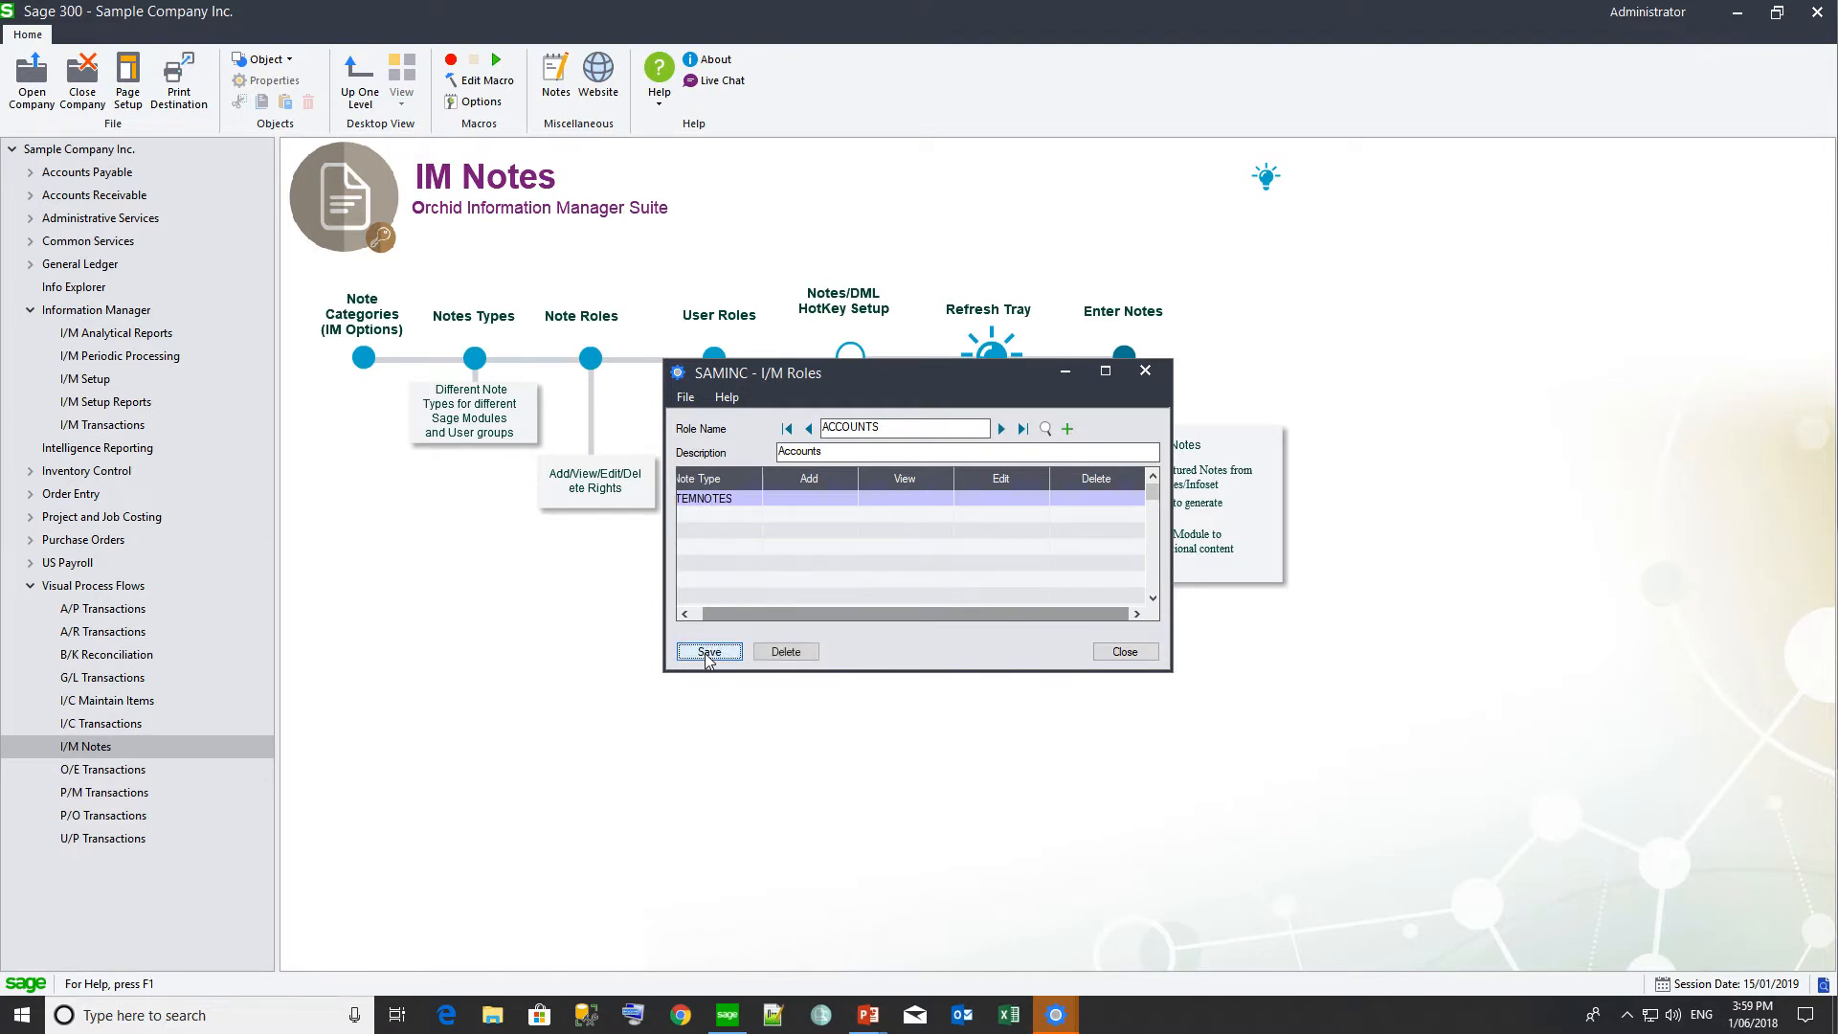
# Step: Add a PURCHASES role with the description Purchases and add, view and edit rights on ITEMNOTES
pyautogui.click(1067, 428)
pyautogui.write('PURCHASES')
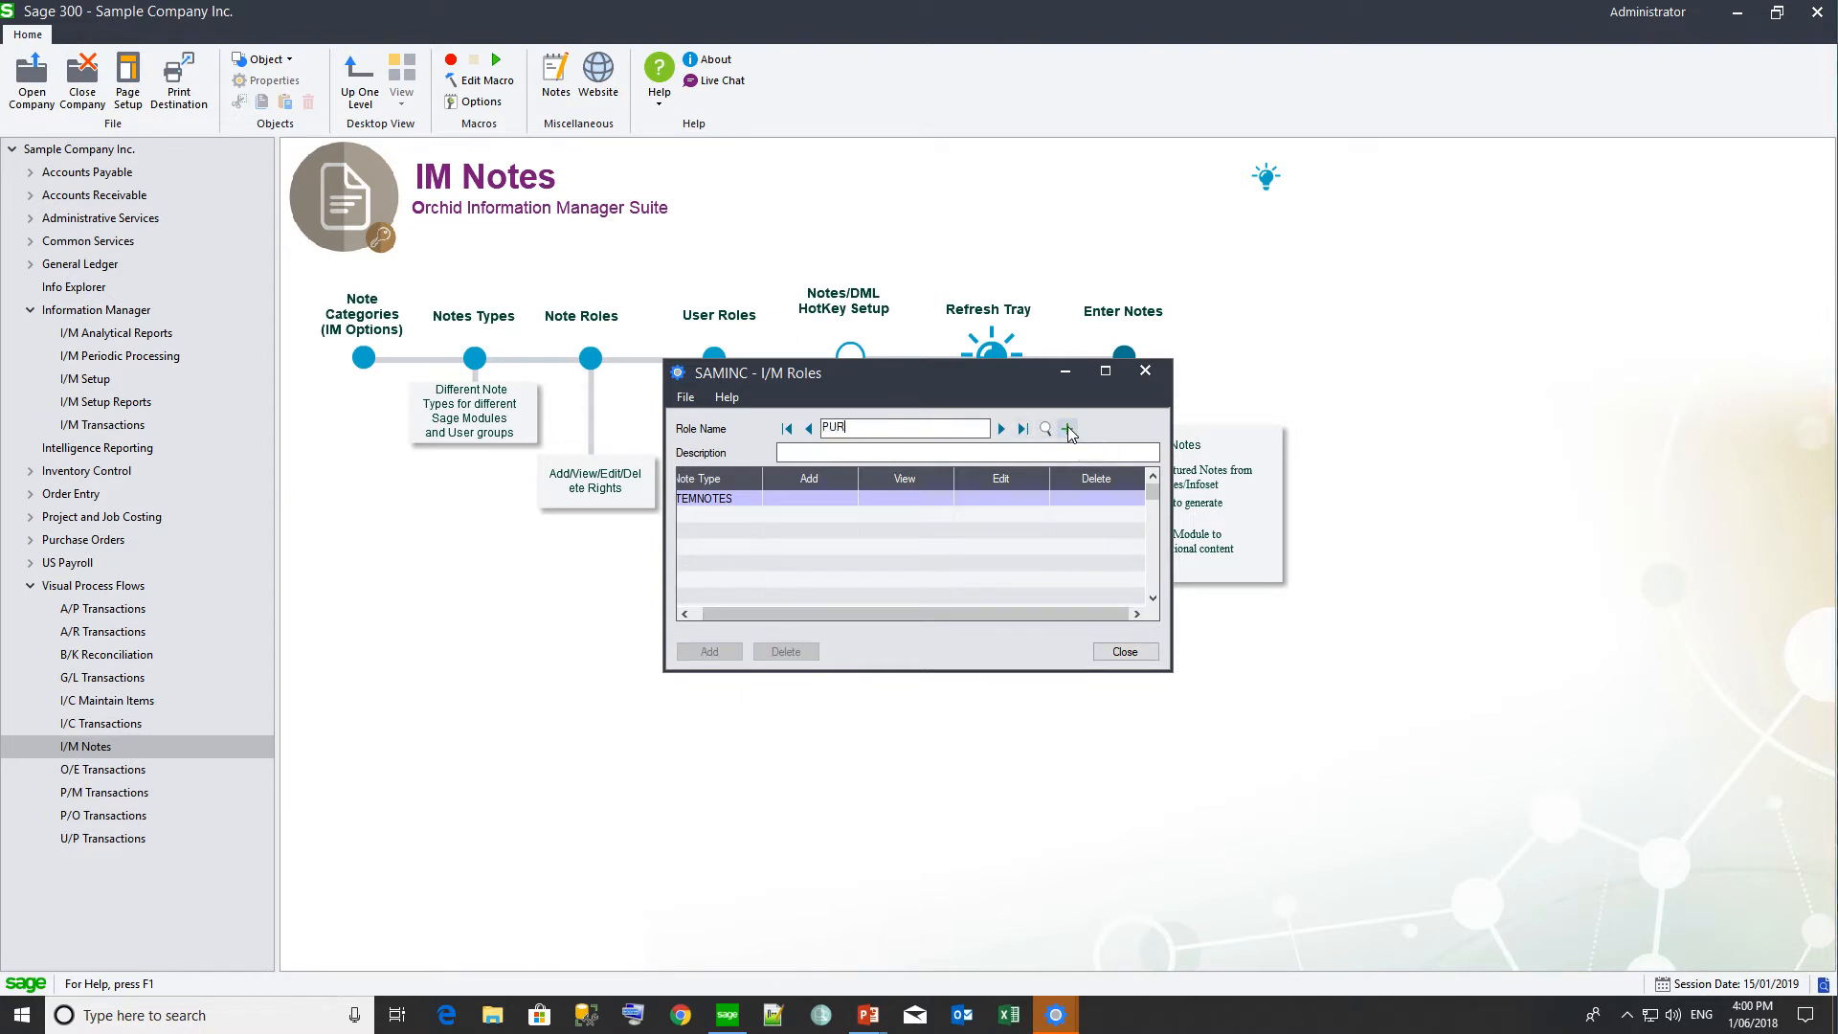
pyautogui.press('Tab')
pyautogui.write('Purchases')
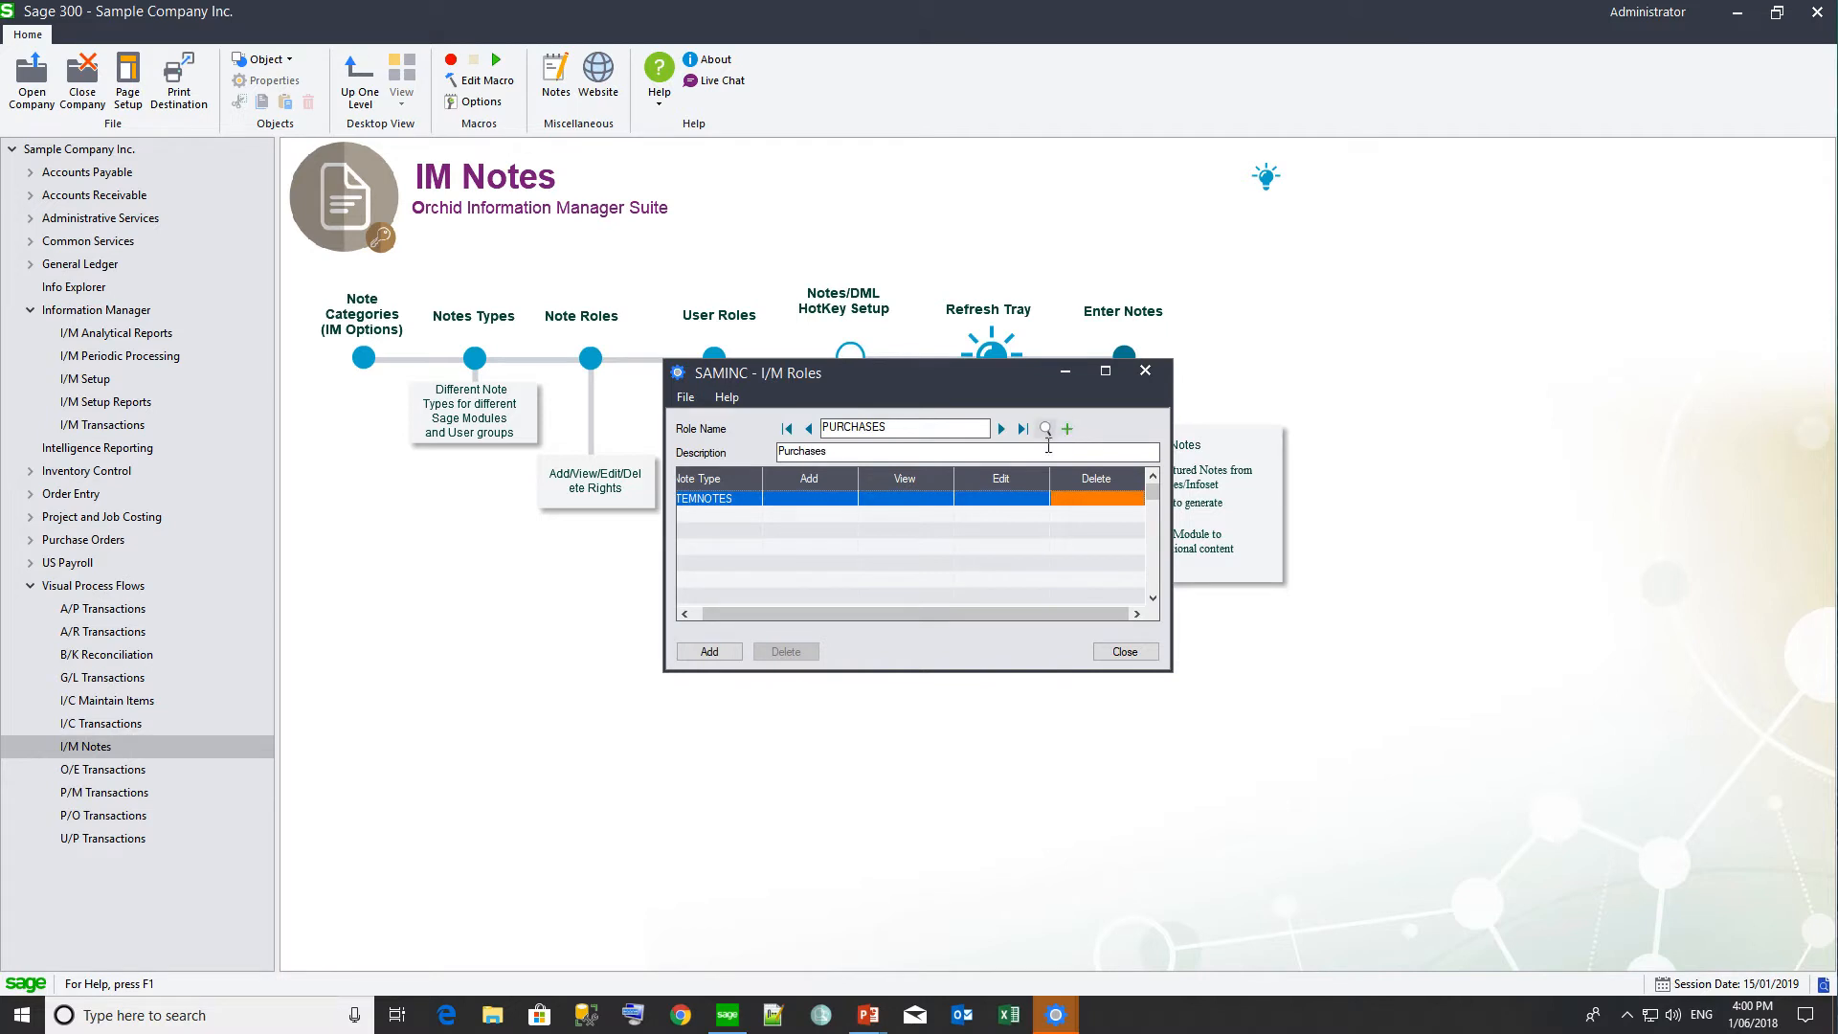
pyautogui.click(812, 498)
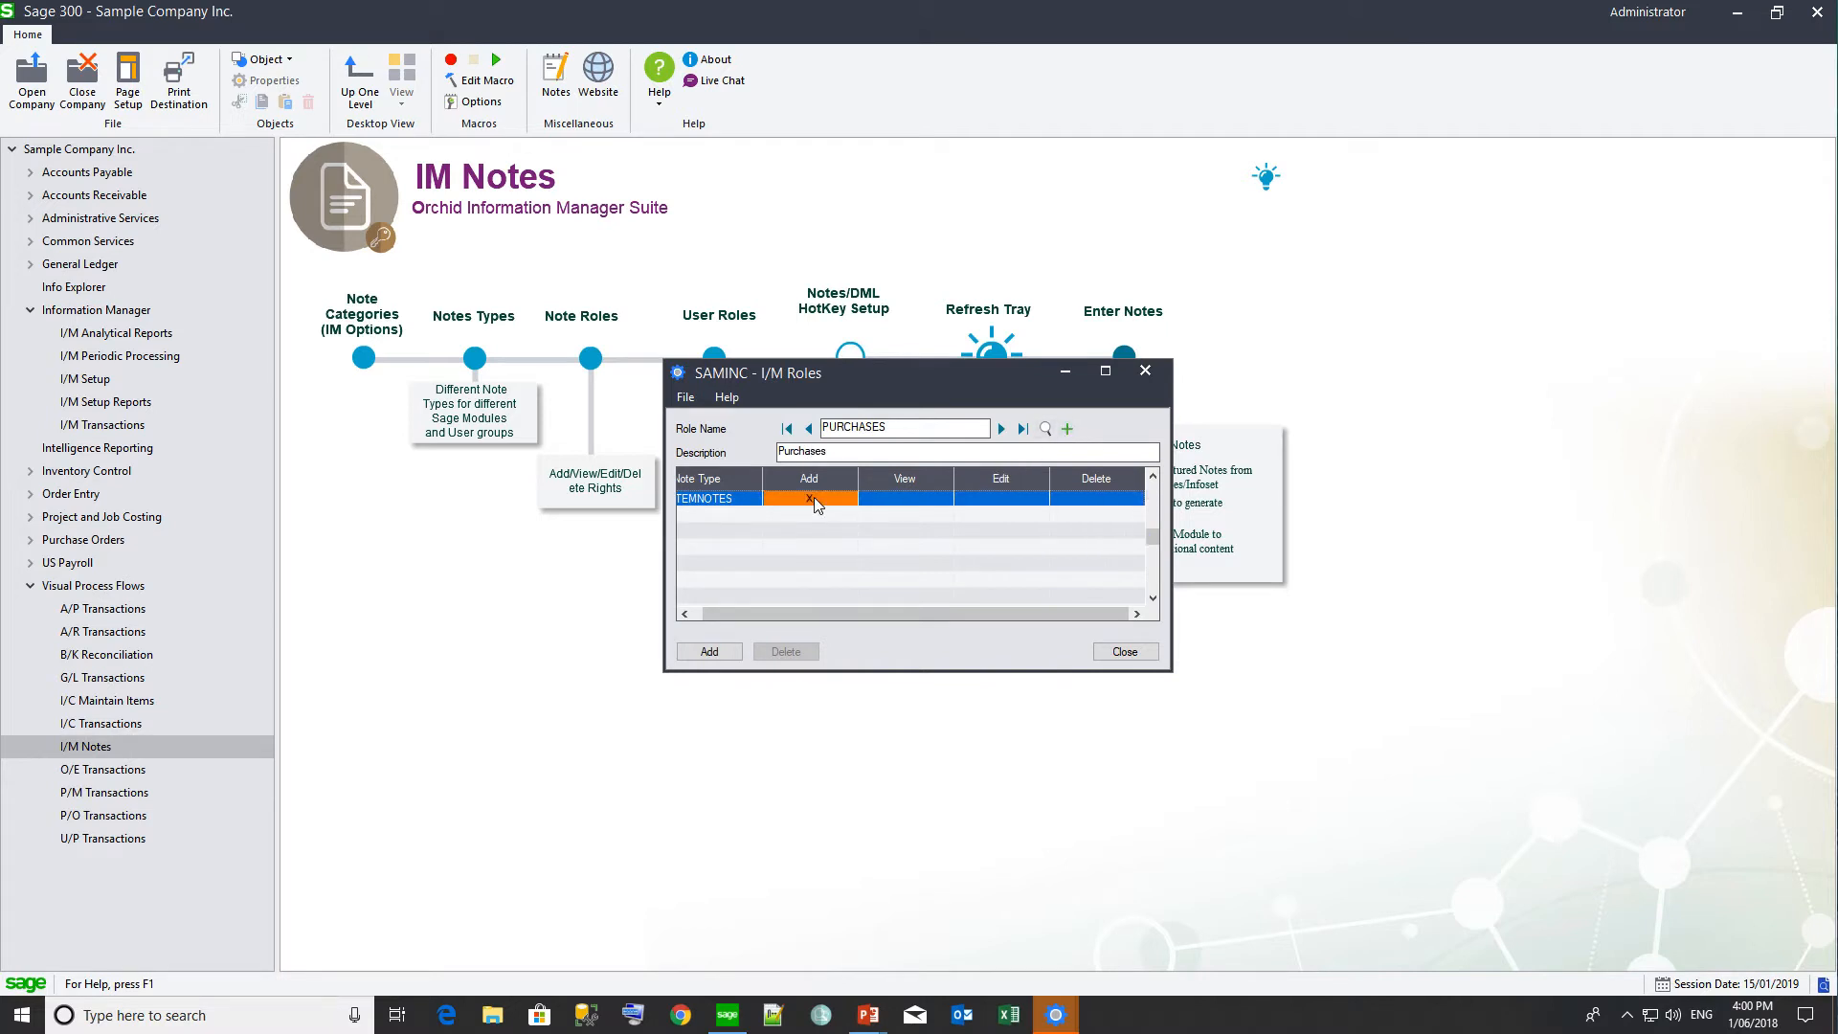
pyautogui.click(905, 498)
pyautogui.click(1000, 495)
pyautogui.click(998, 495)
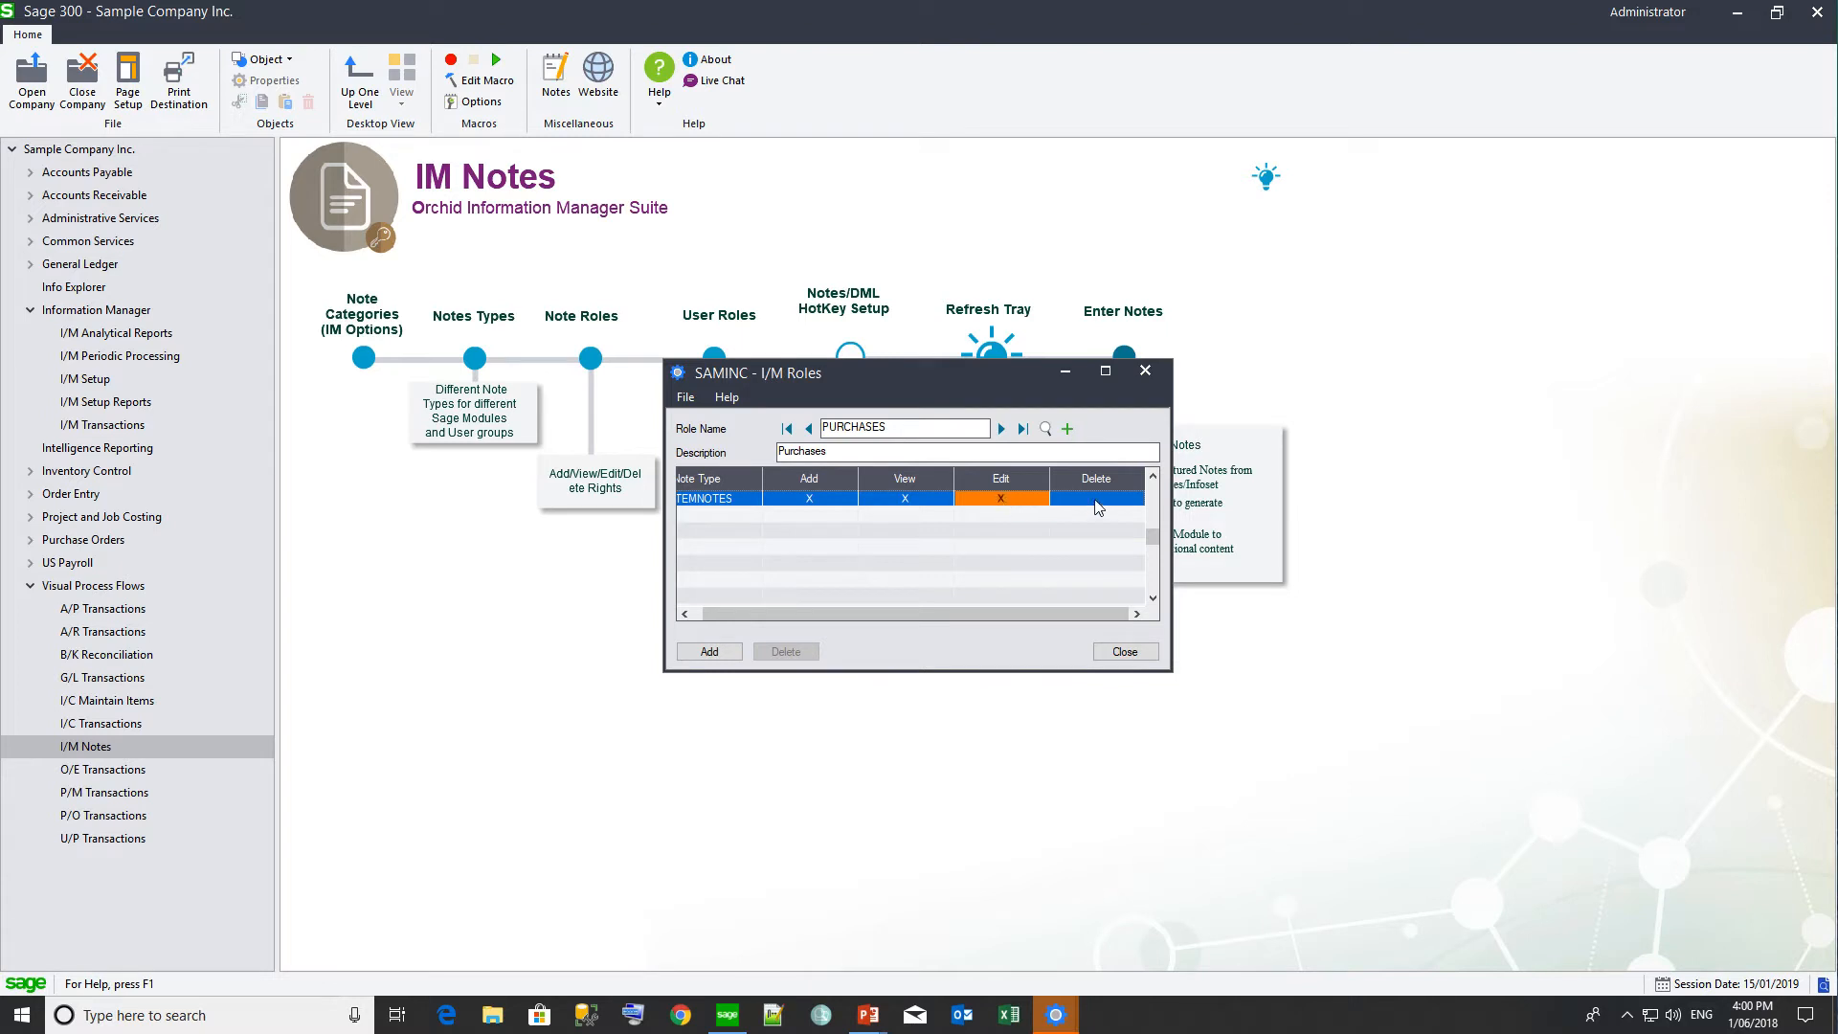
pyautogui.click(710, 651)
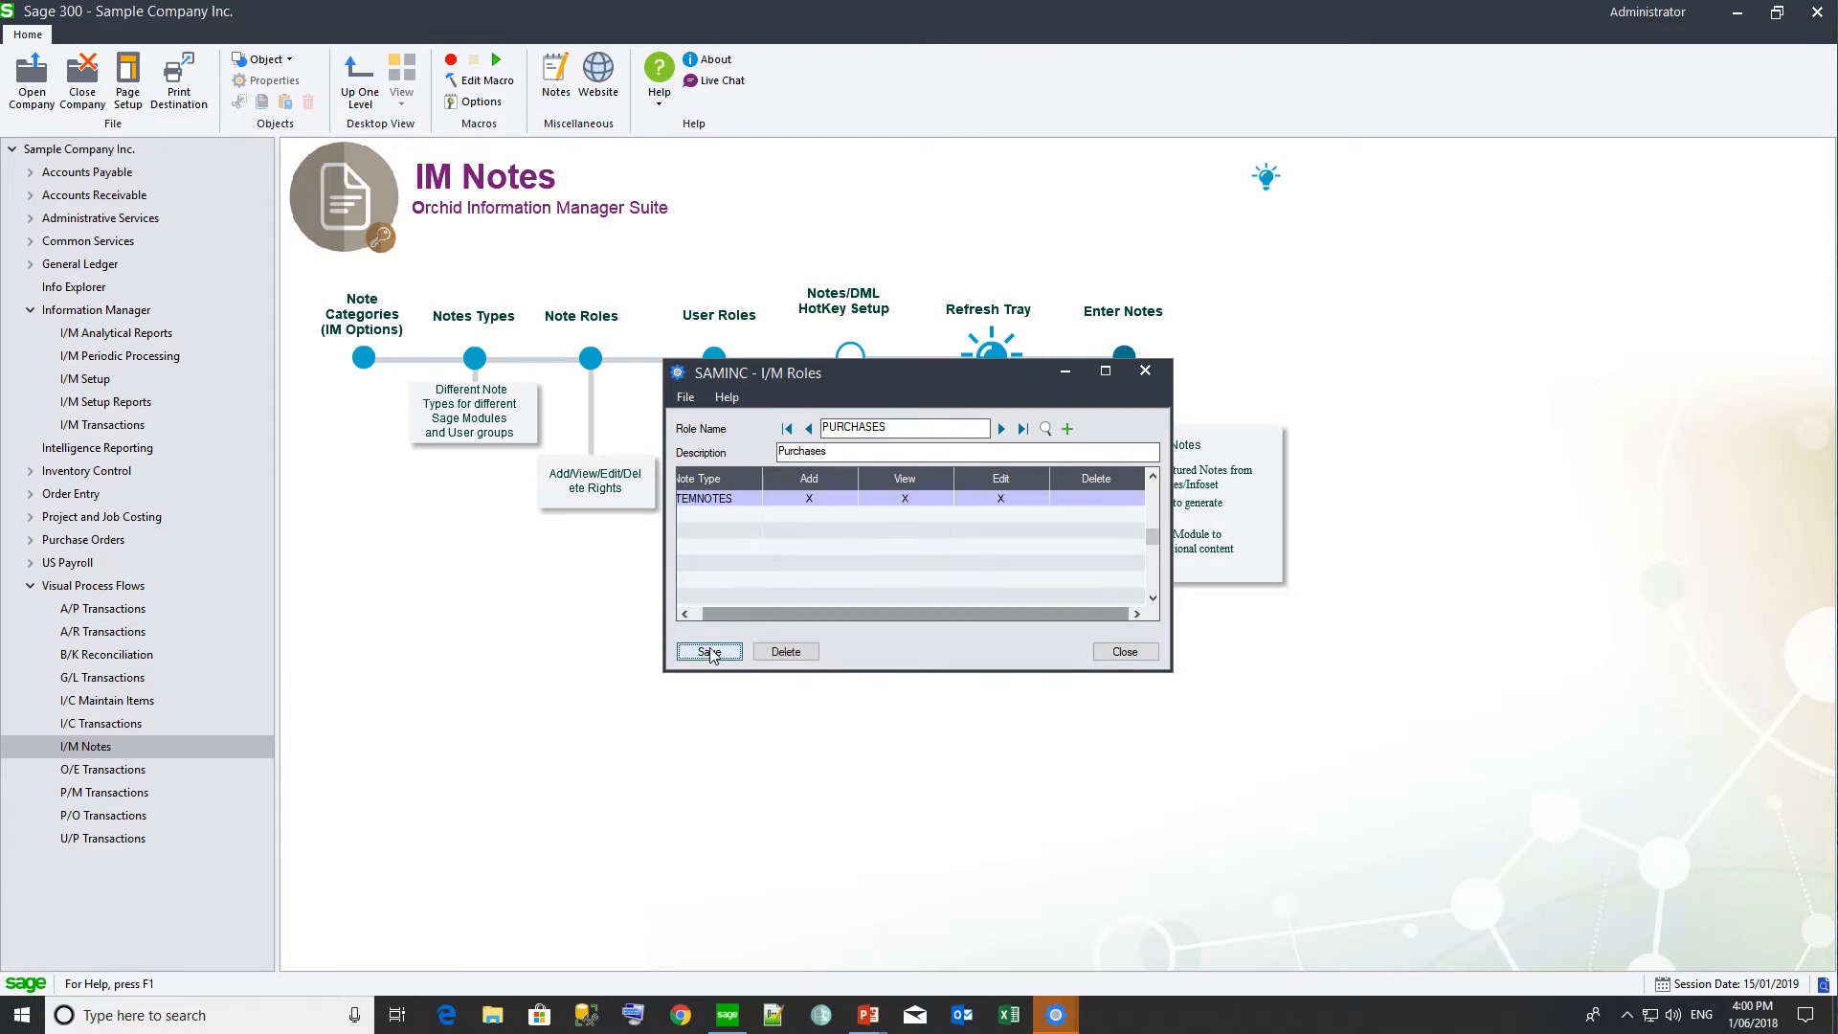
# Step: Add a SALES role with the description Sales and only the view right on ITEMNOTES
pyautogui.click(1069, 429)
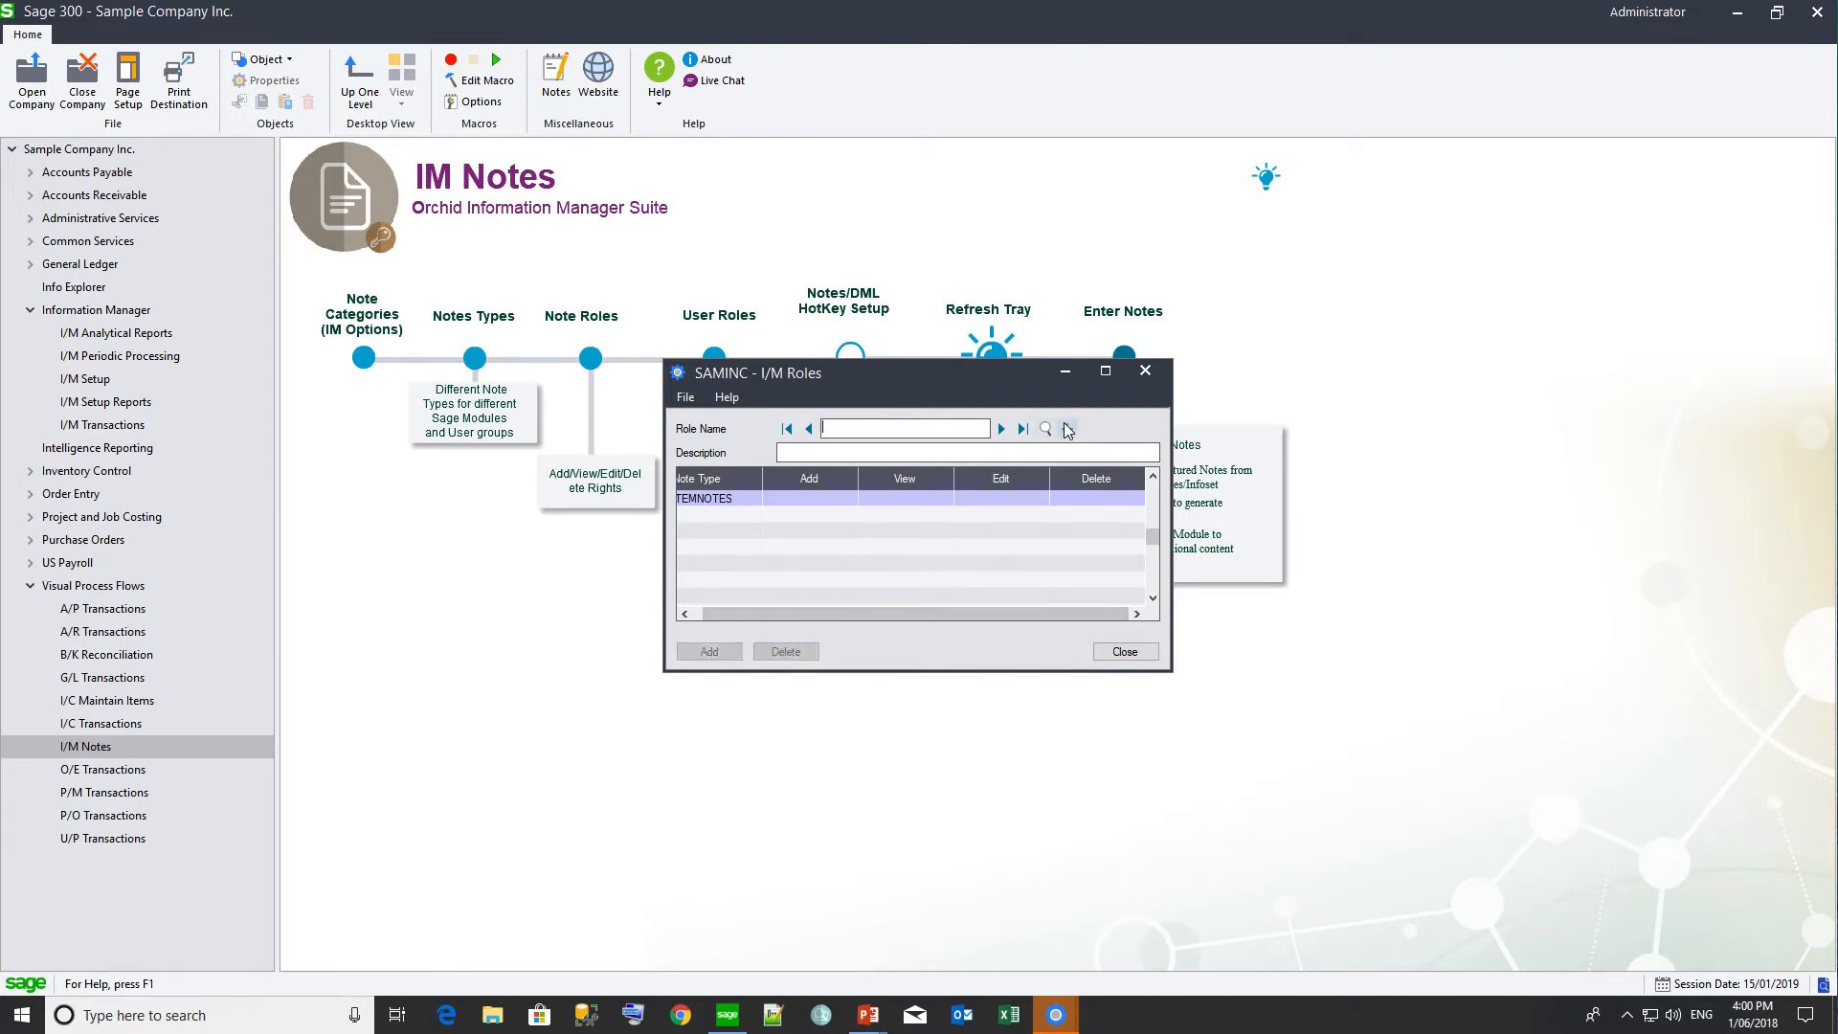
pyautogui.write('SALES')
pyautogui.press('Tab')
pyautogui.write('Sales')
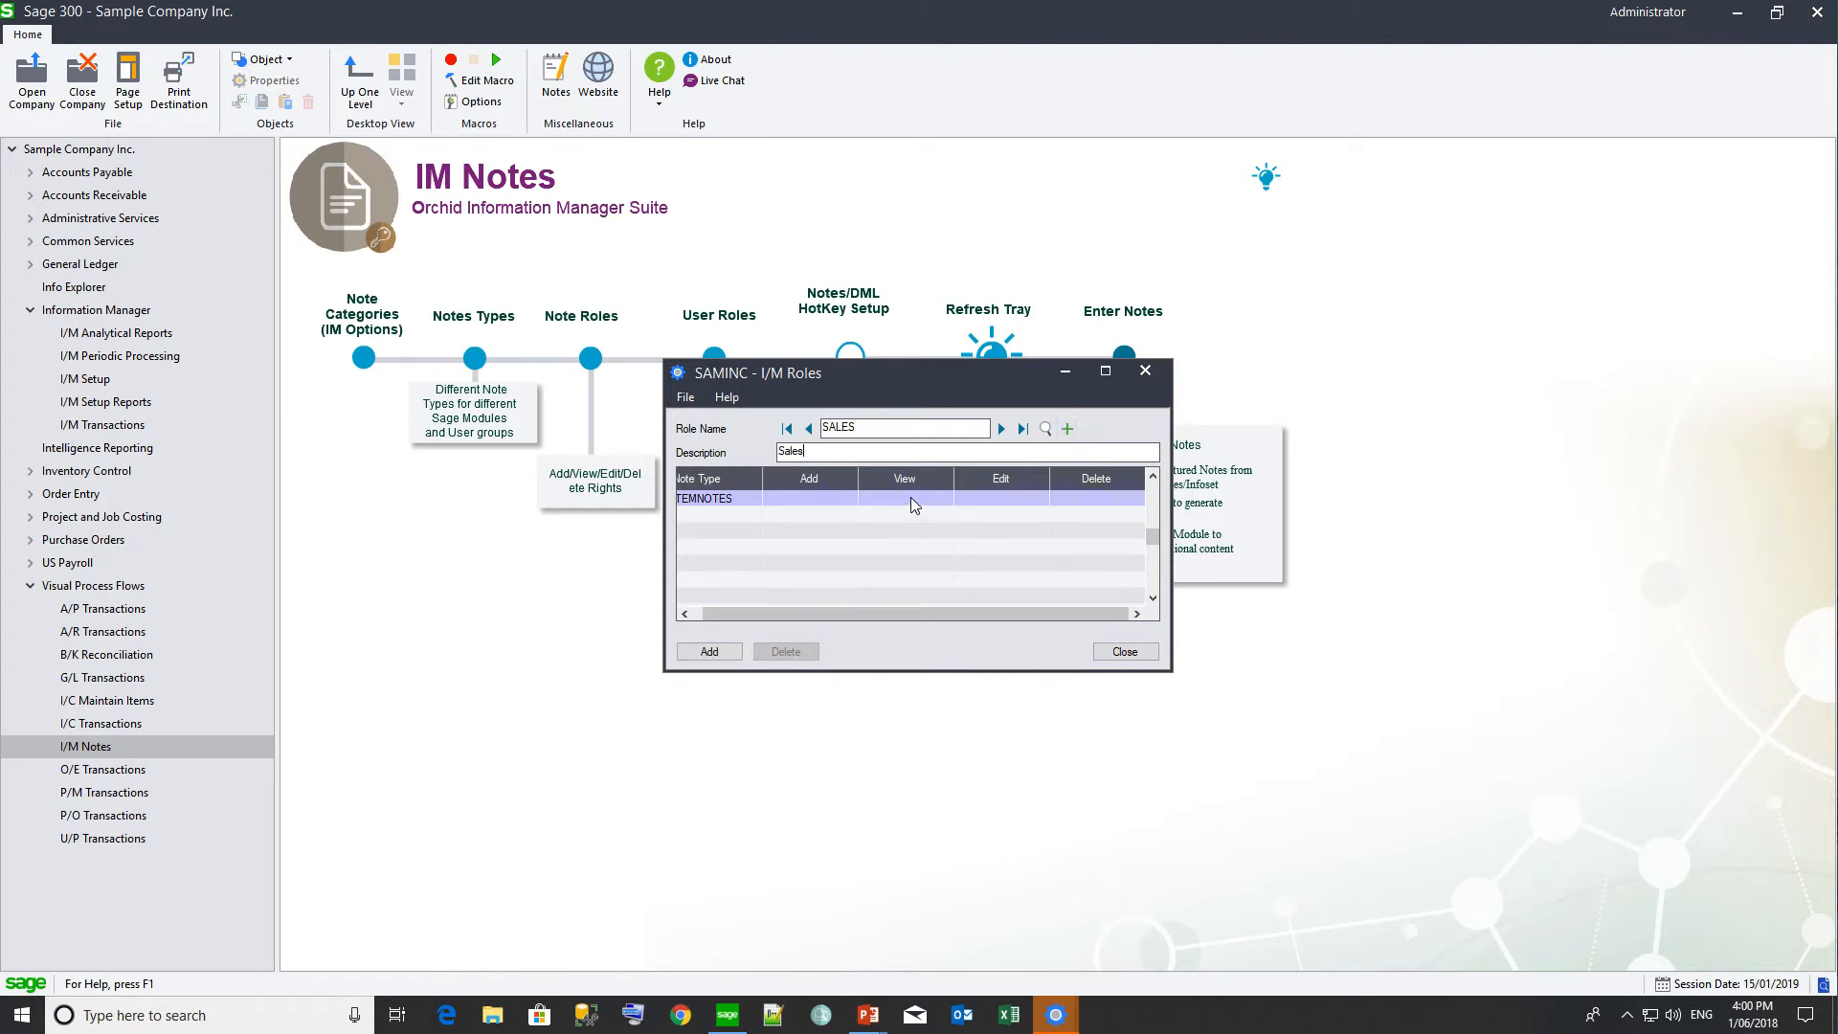
pyautogui.click(911, 496)
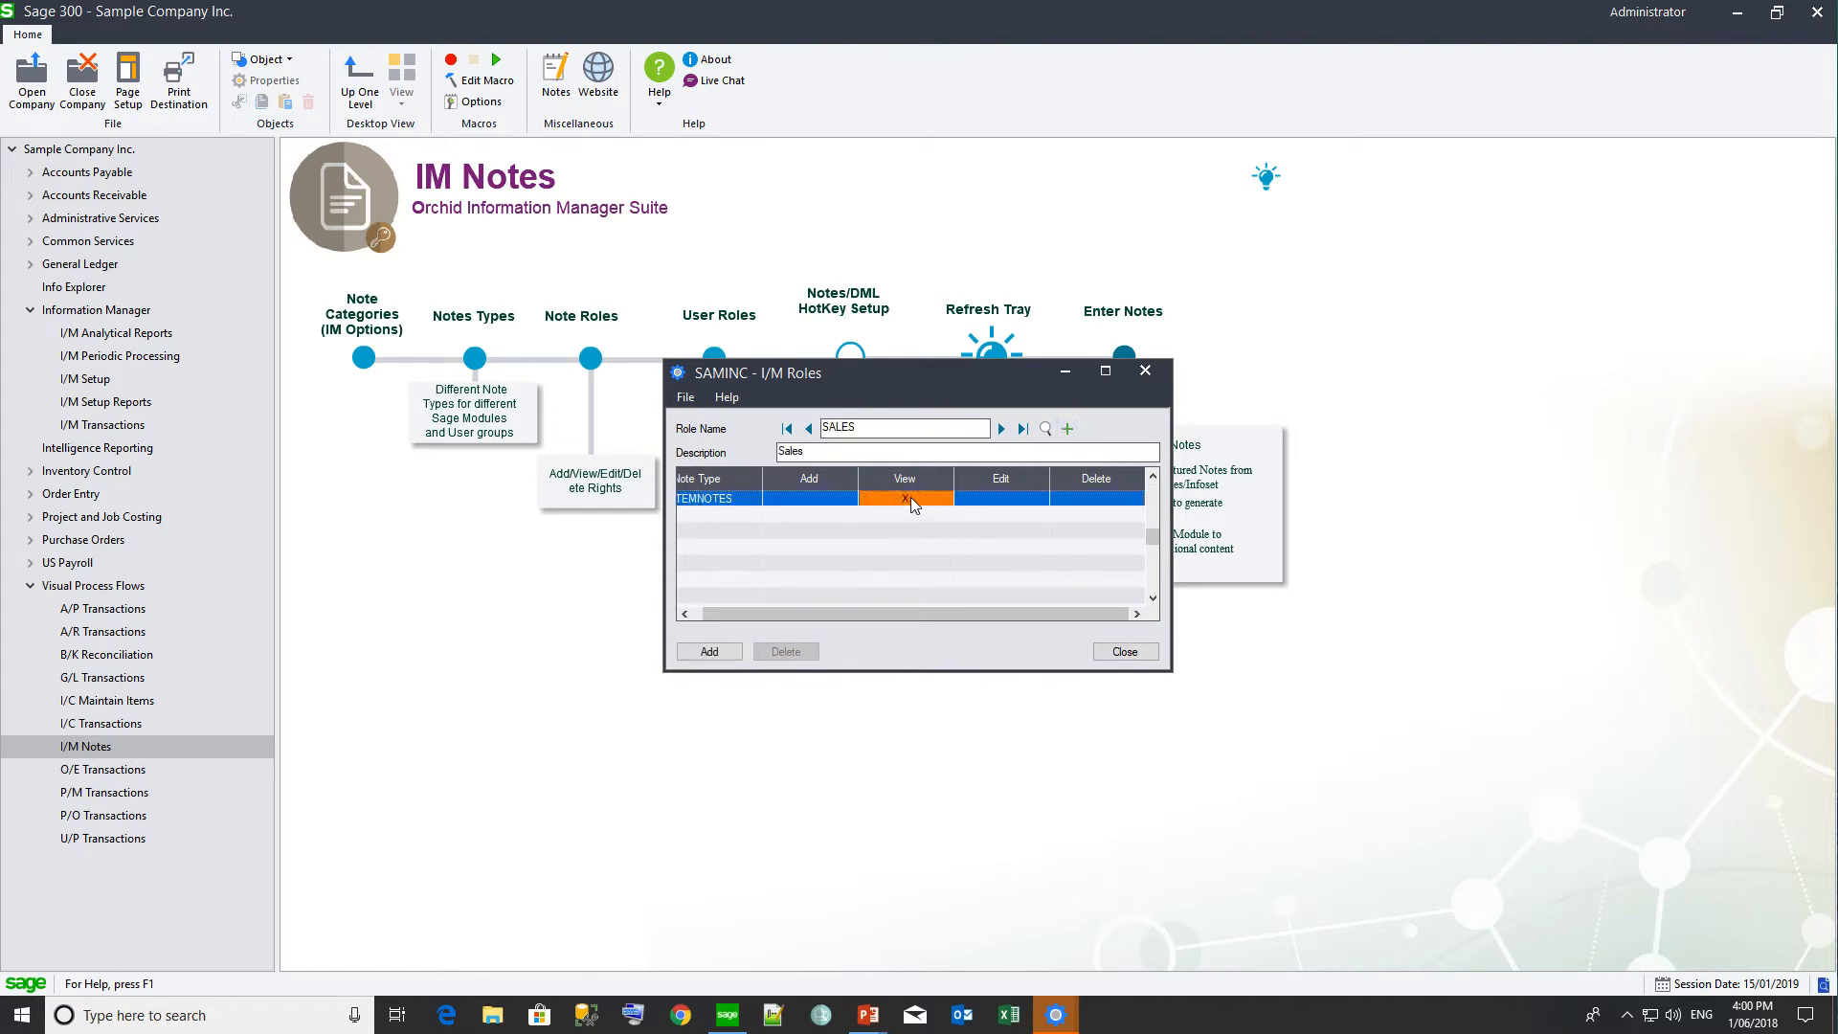
pyautogui.click(707, 654)
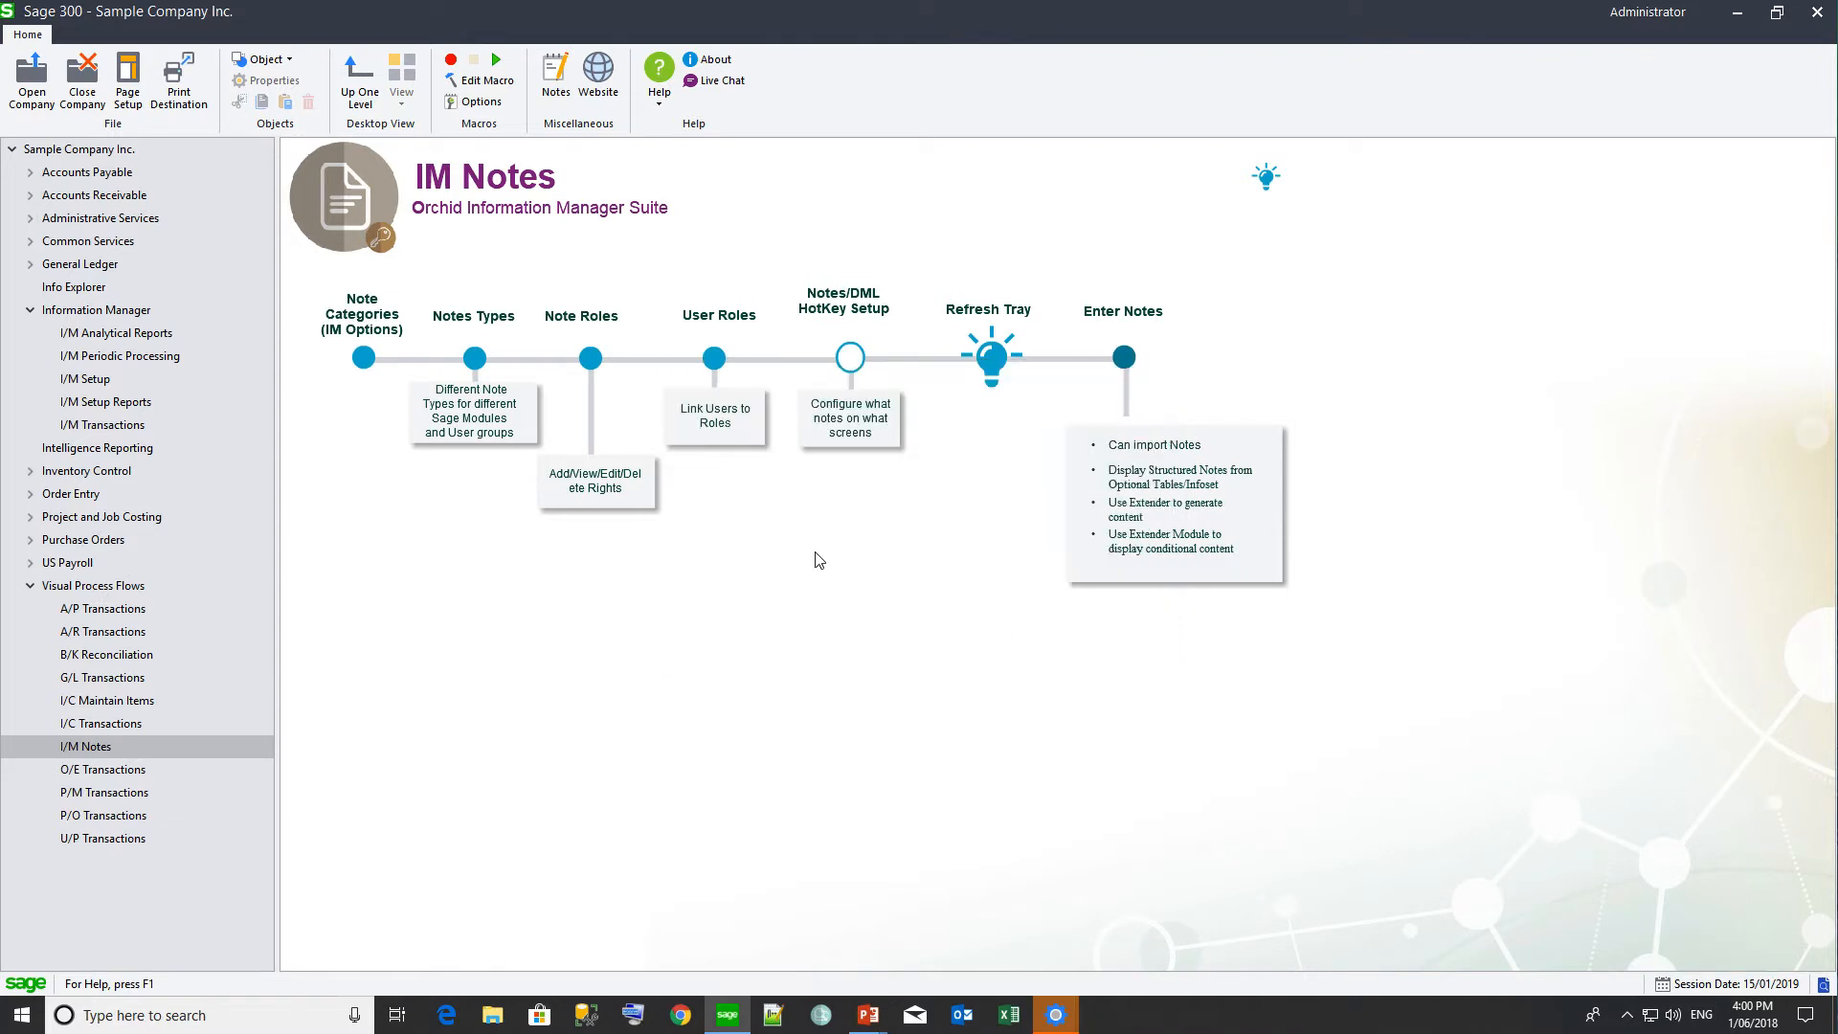
# Step: Assign the ADMINSTRATOR role to user ADMIN in I/M User Roles, save the assignment and close the window
pyautogui.click(715, 358)
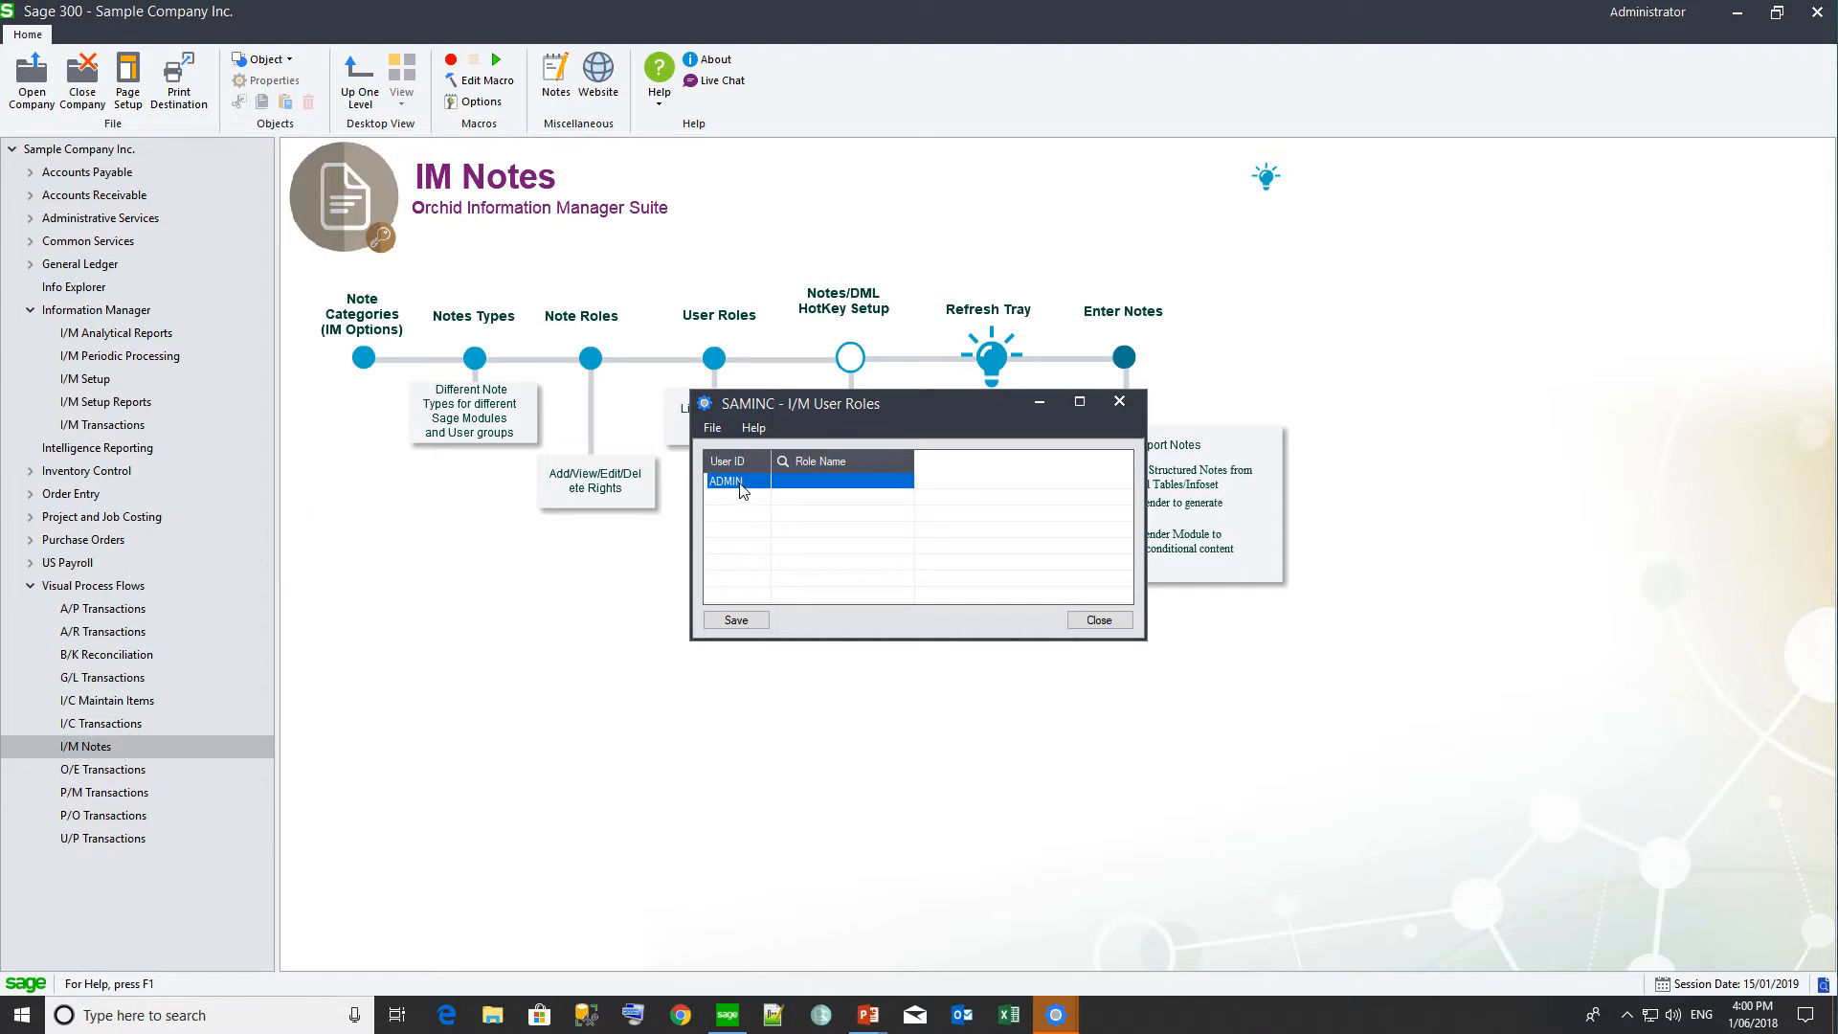
pyautogui.click(800, 478)
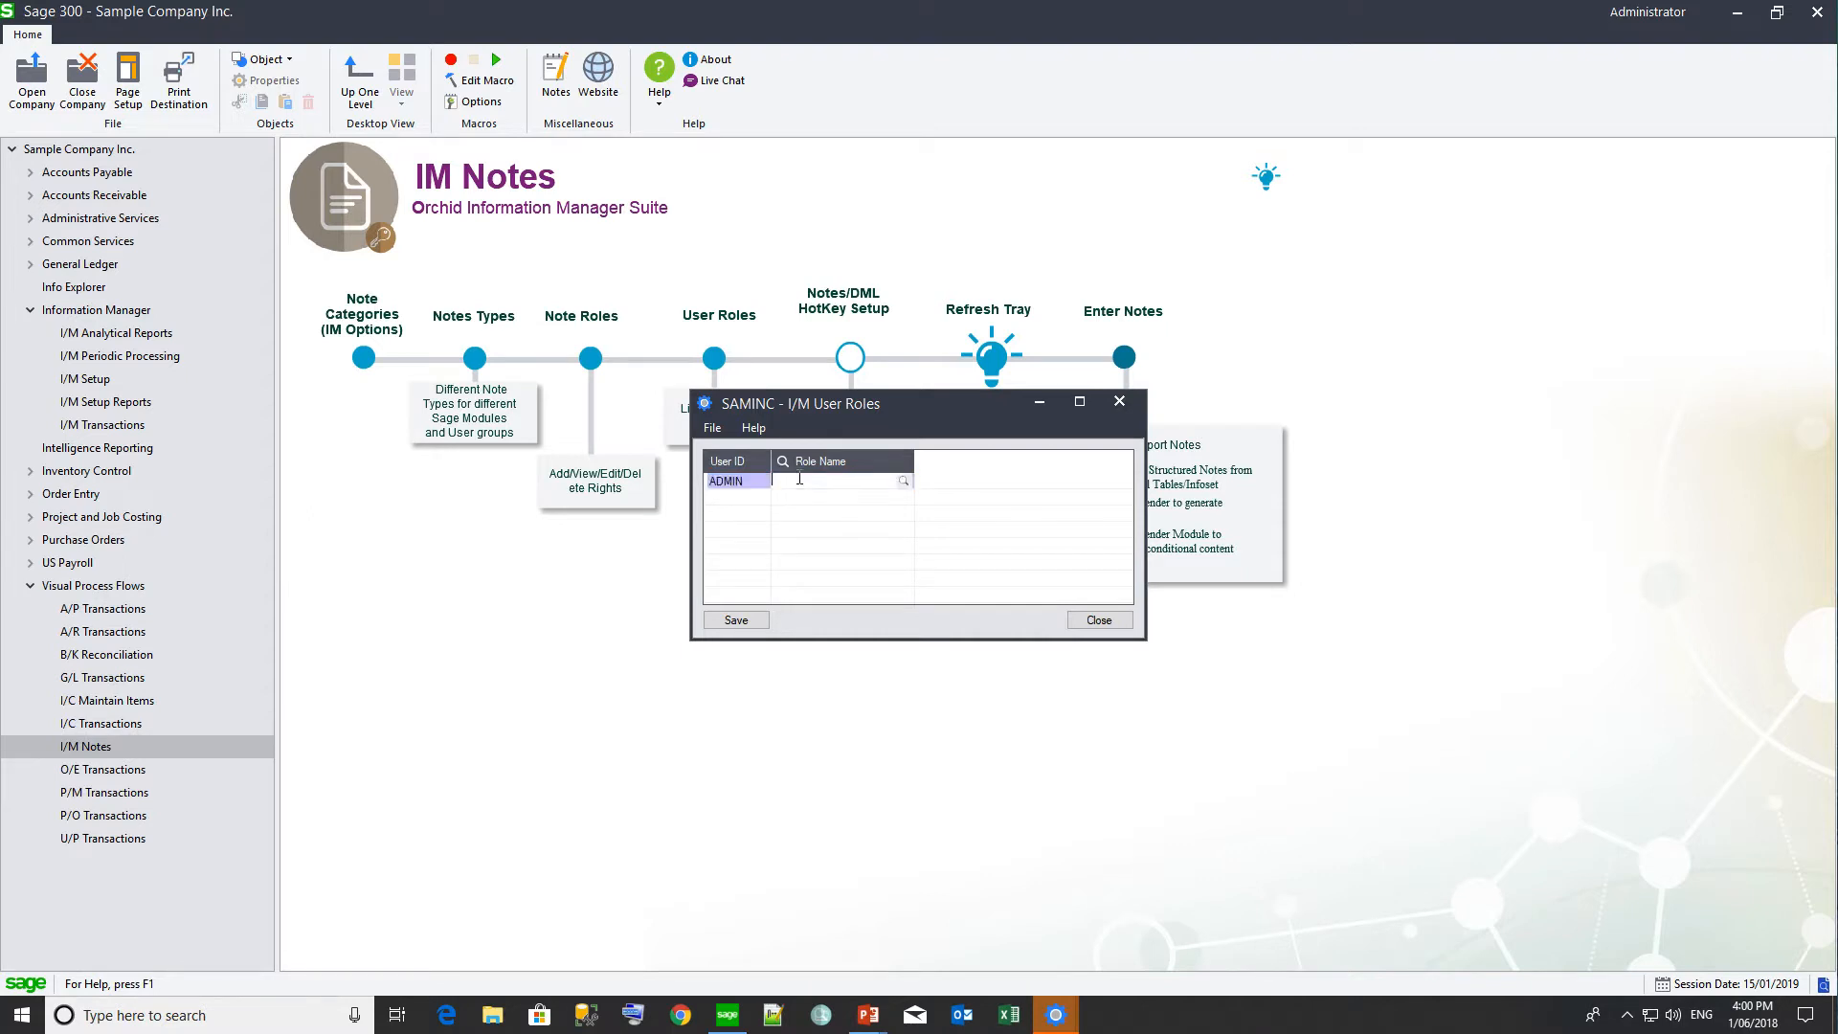
pyautogui.write('ADMINIS')
pyautogui.write('TRATOR')
pyautogui.click(903, 480)
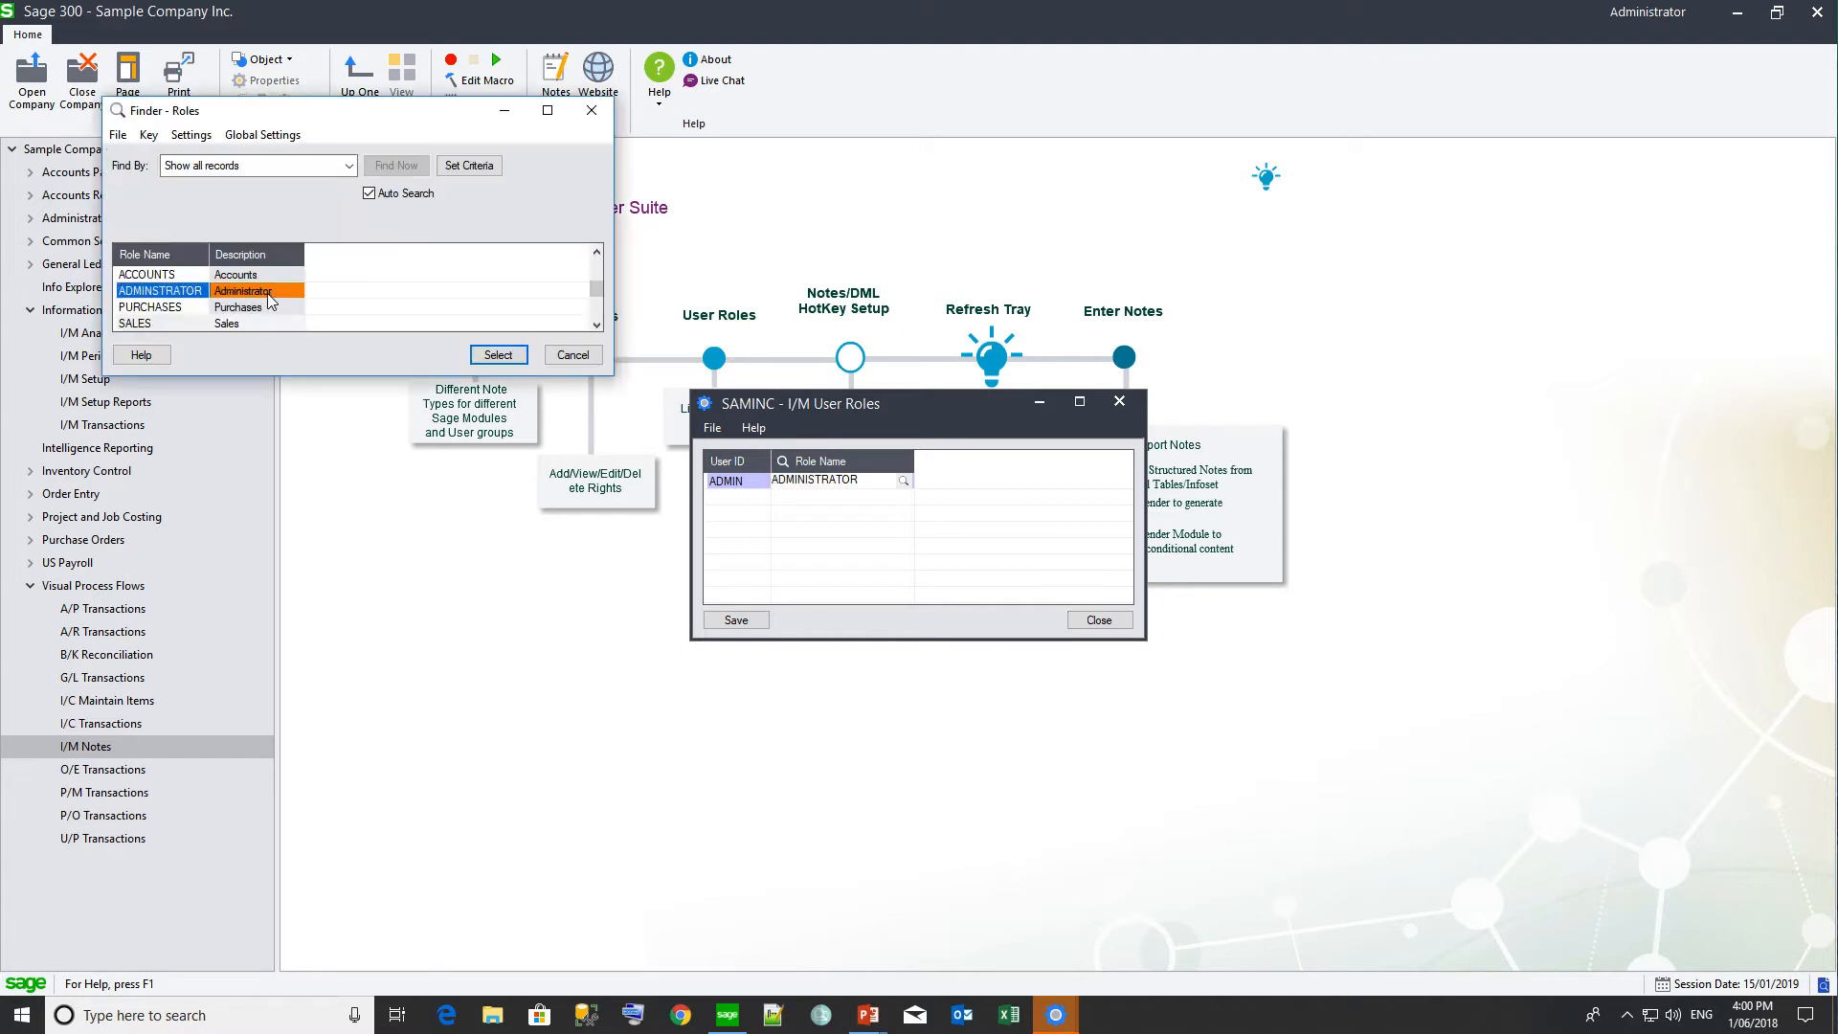
pyautogui.click(499, 356)
pyautogui.click(742, 622)
pyautogui.click(1100, 620)
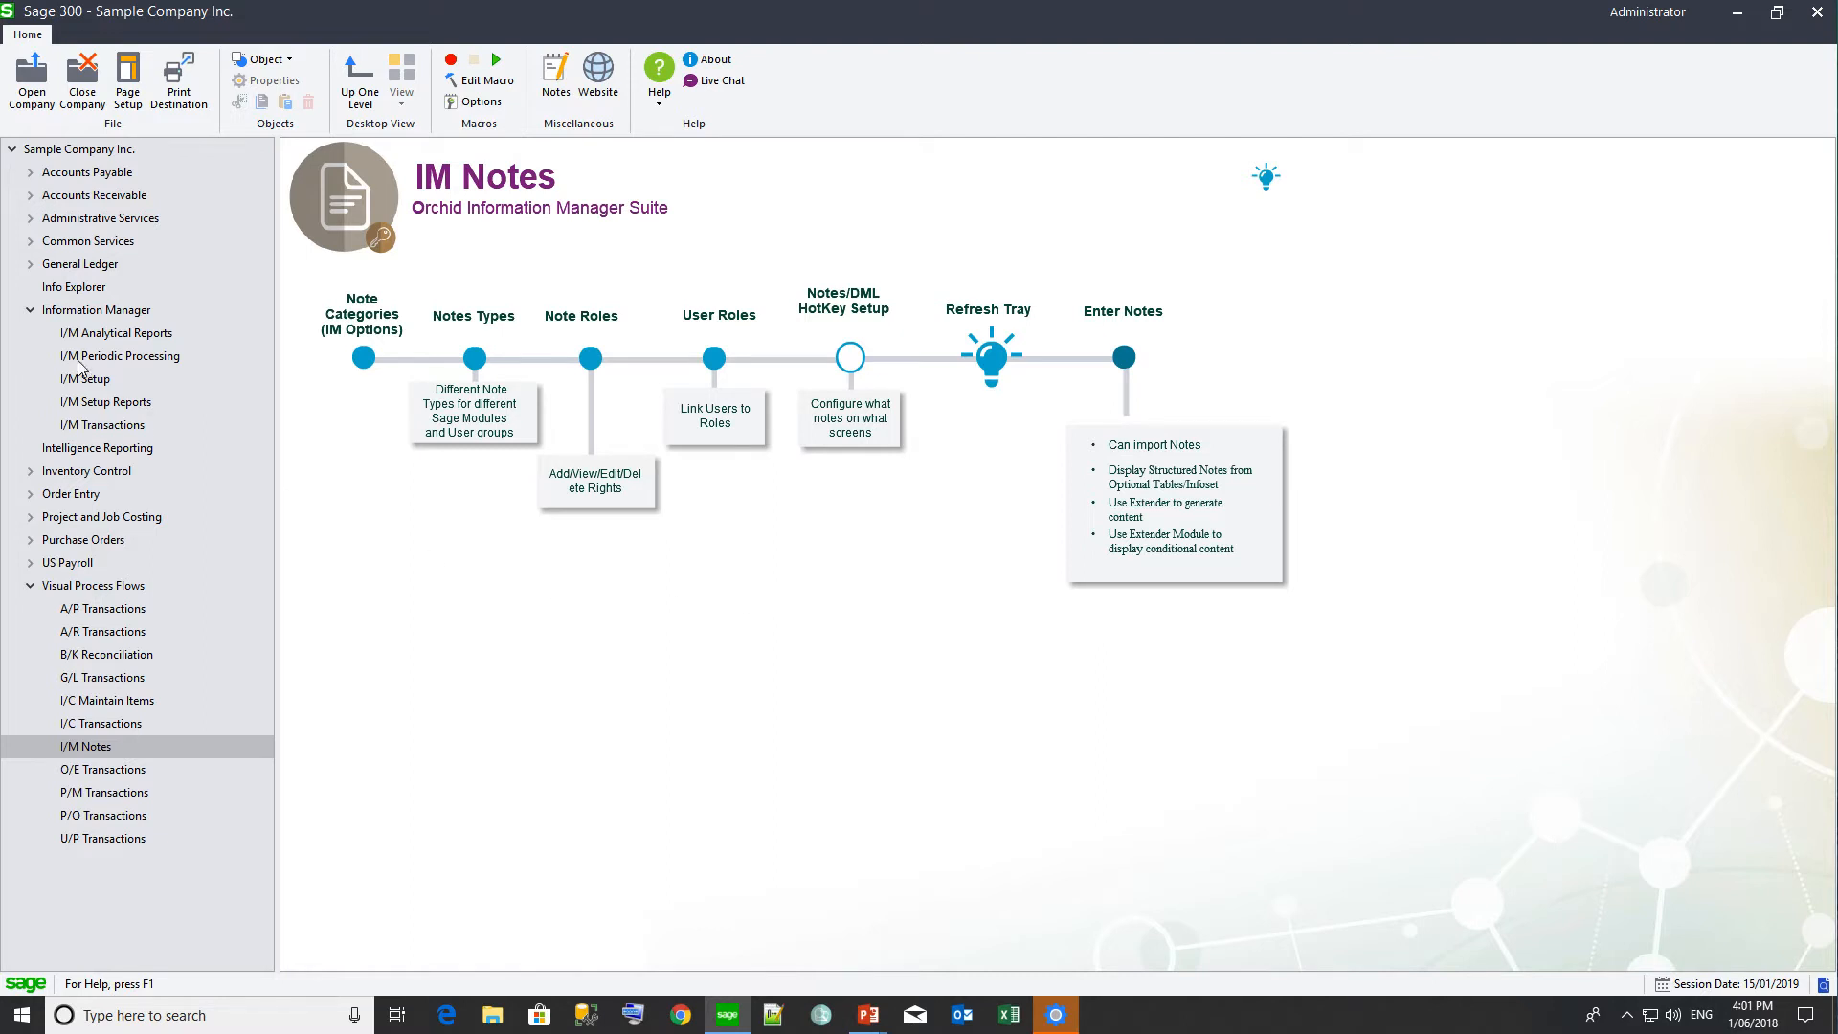
# Step: Open the Items screen from the Inventory Control items and price lists
pyautogui.click(31, 311)
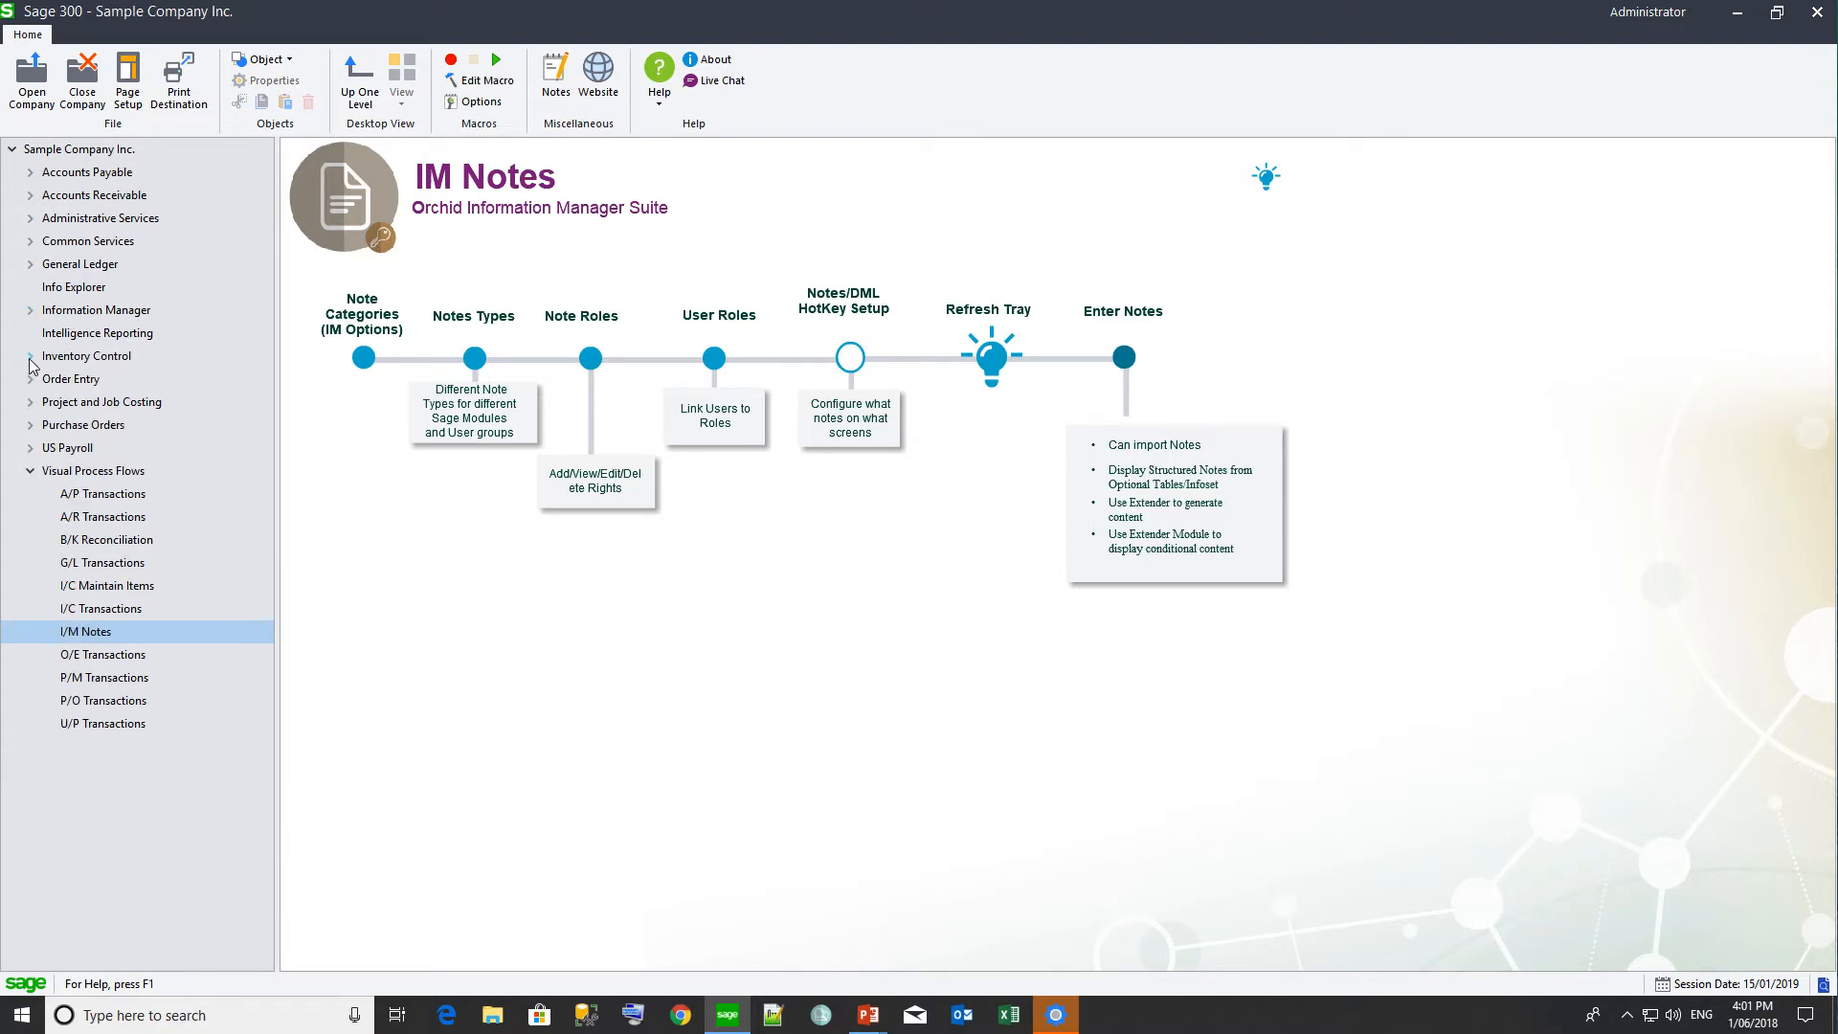
pyautogui.click(29, 357)
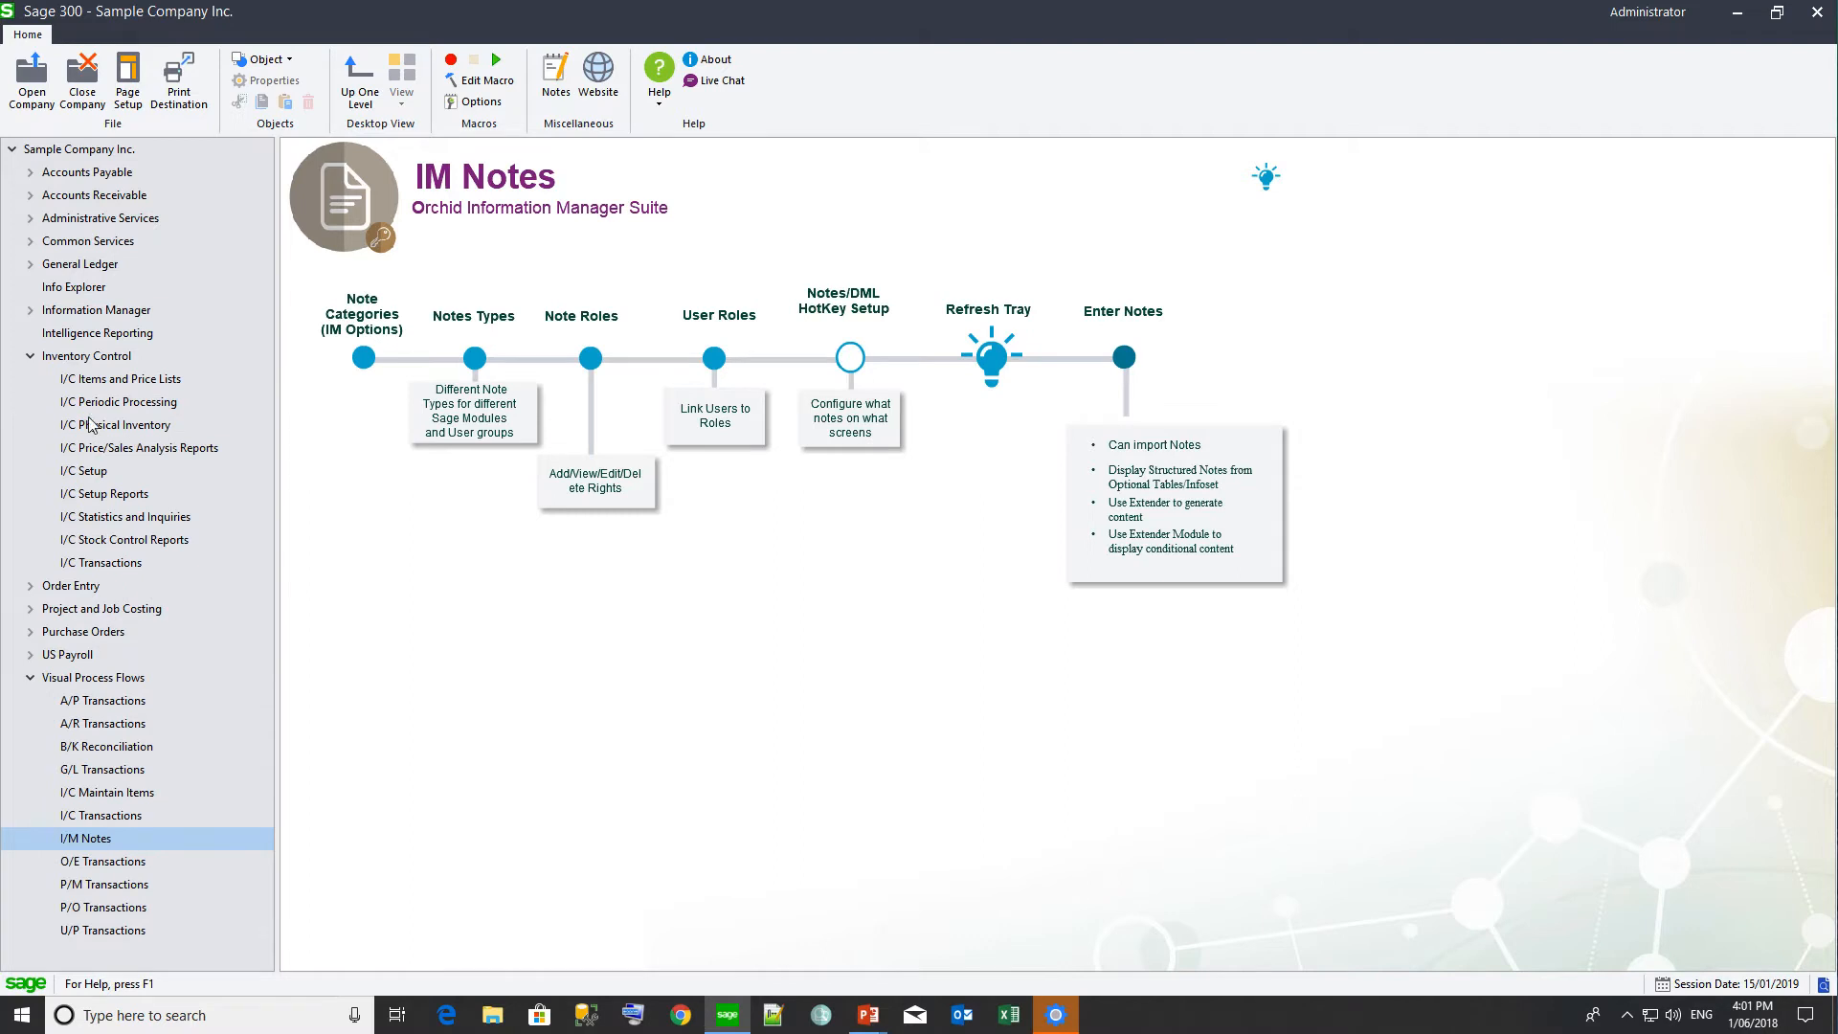
pyautogui.click(103, 381)
pyautogui.doubleClick(344, 308)
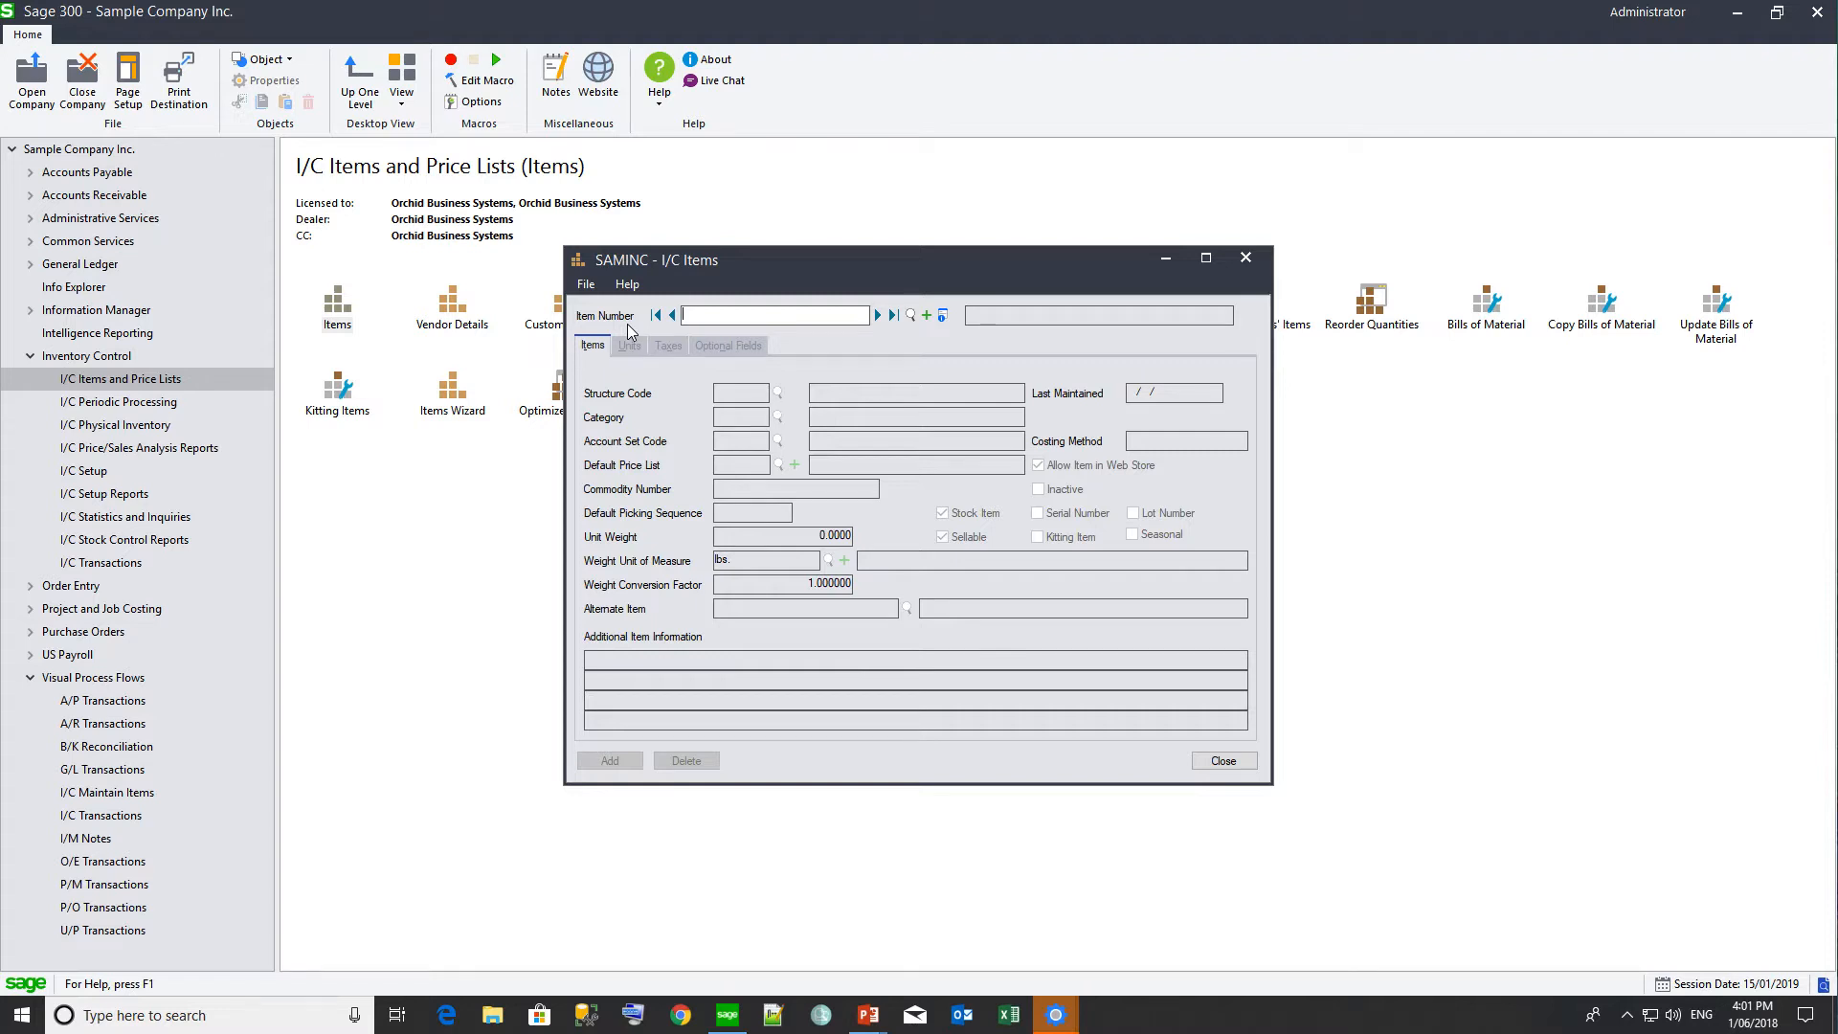
# Step: Move the Information Manager tray icon out of the hidden icons onto the taskbar and open its options
pyautogui.click(1629, 1017)
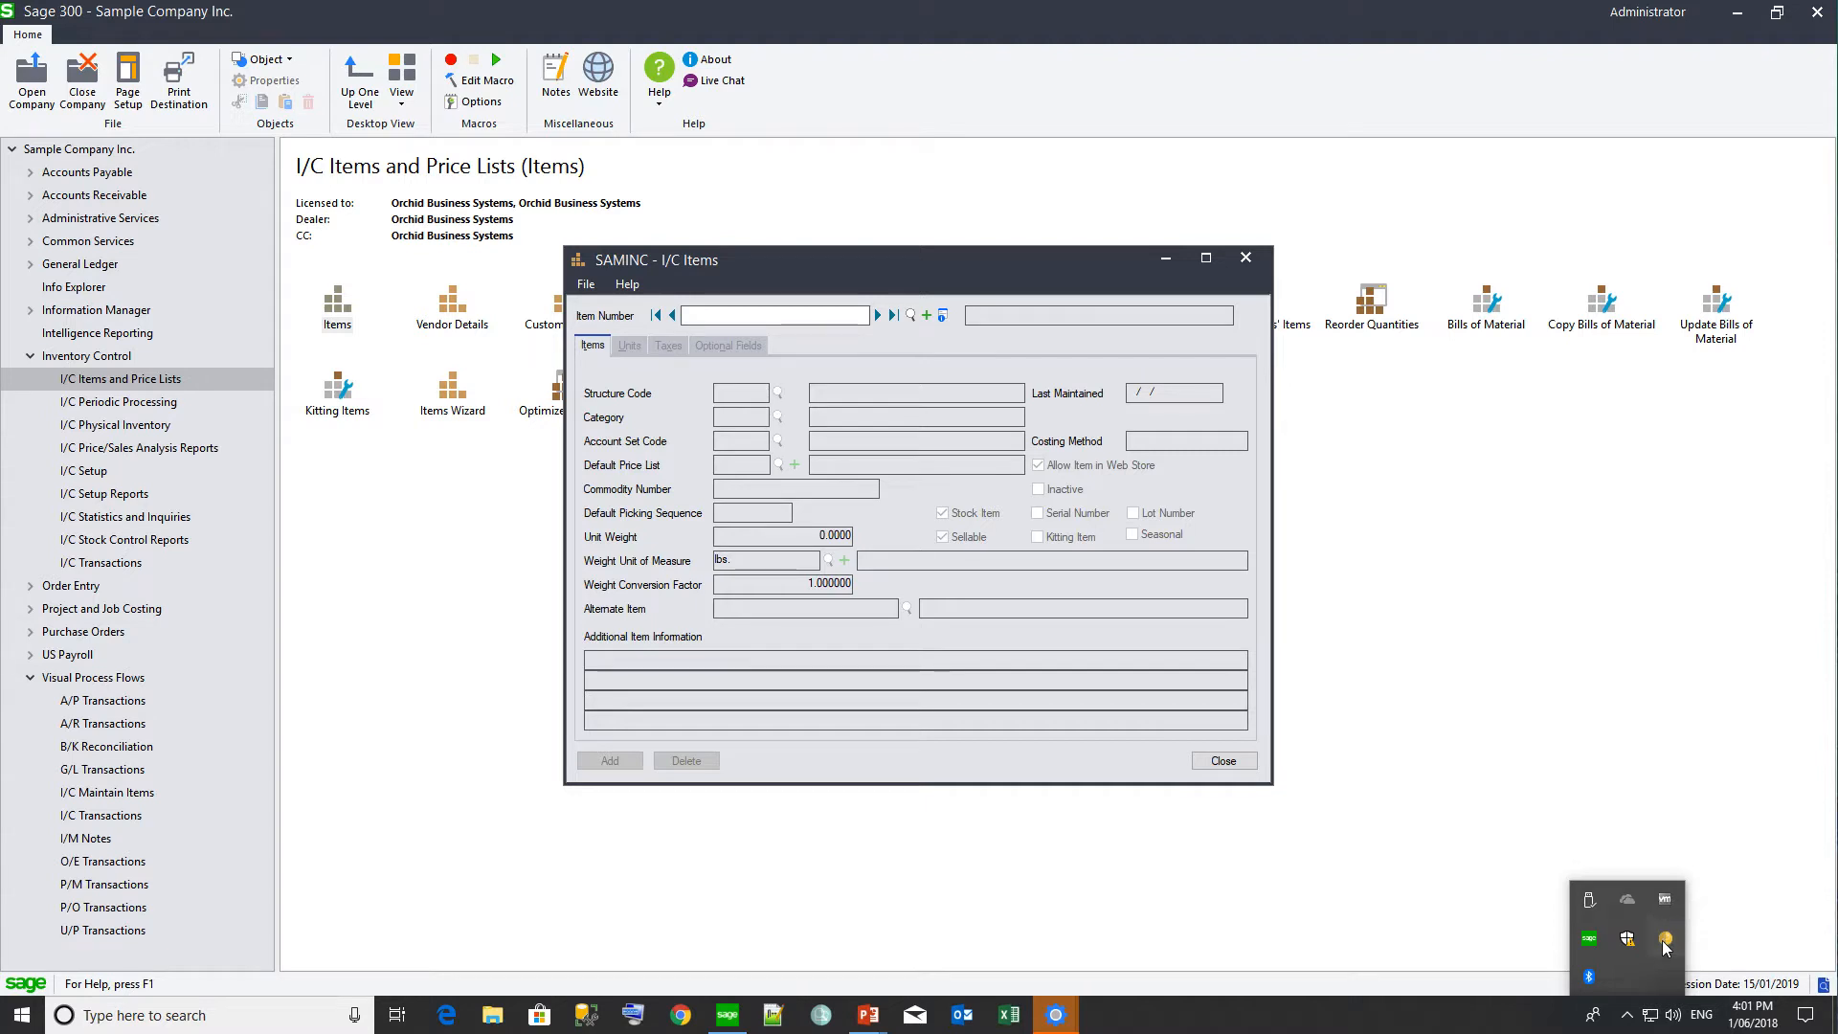
pyautogui.moveTo(1665, 947); pyautogui.dragTo(1675, 1029)
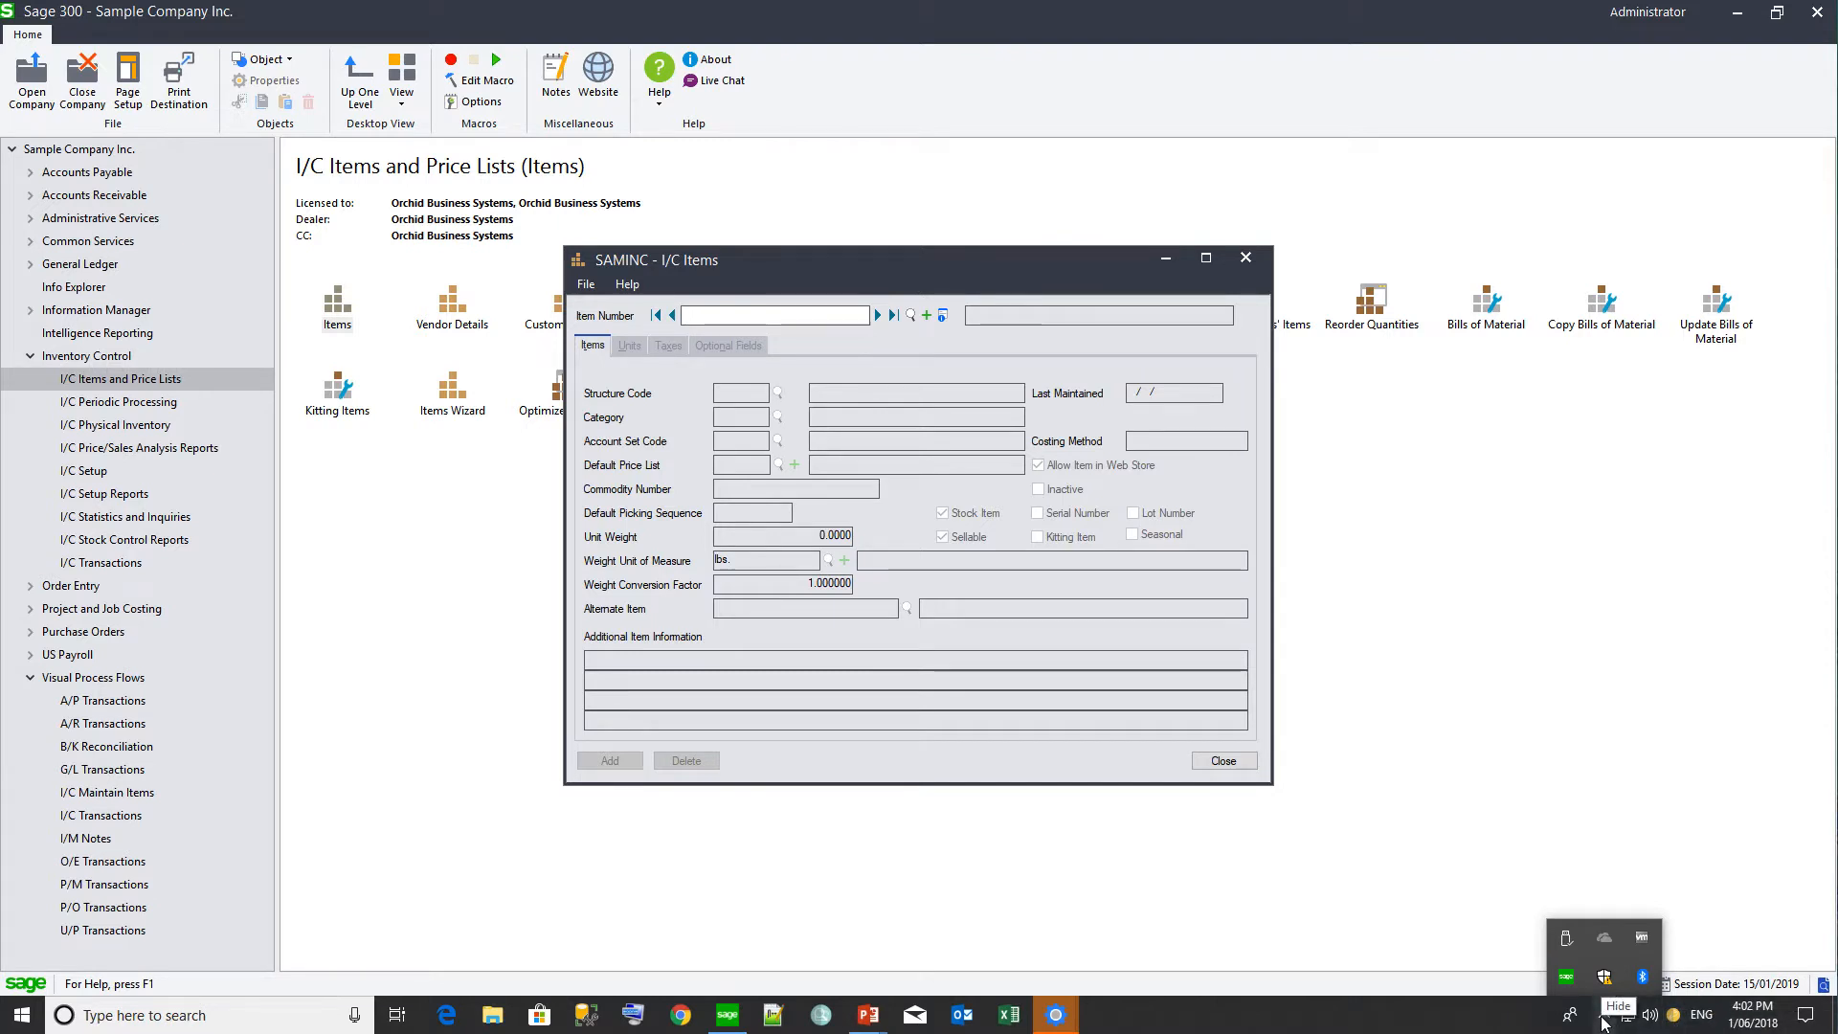
pyautogui.rightClick(1672, 1016)
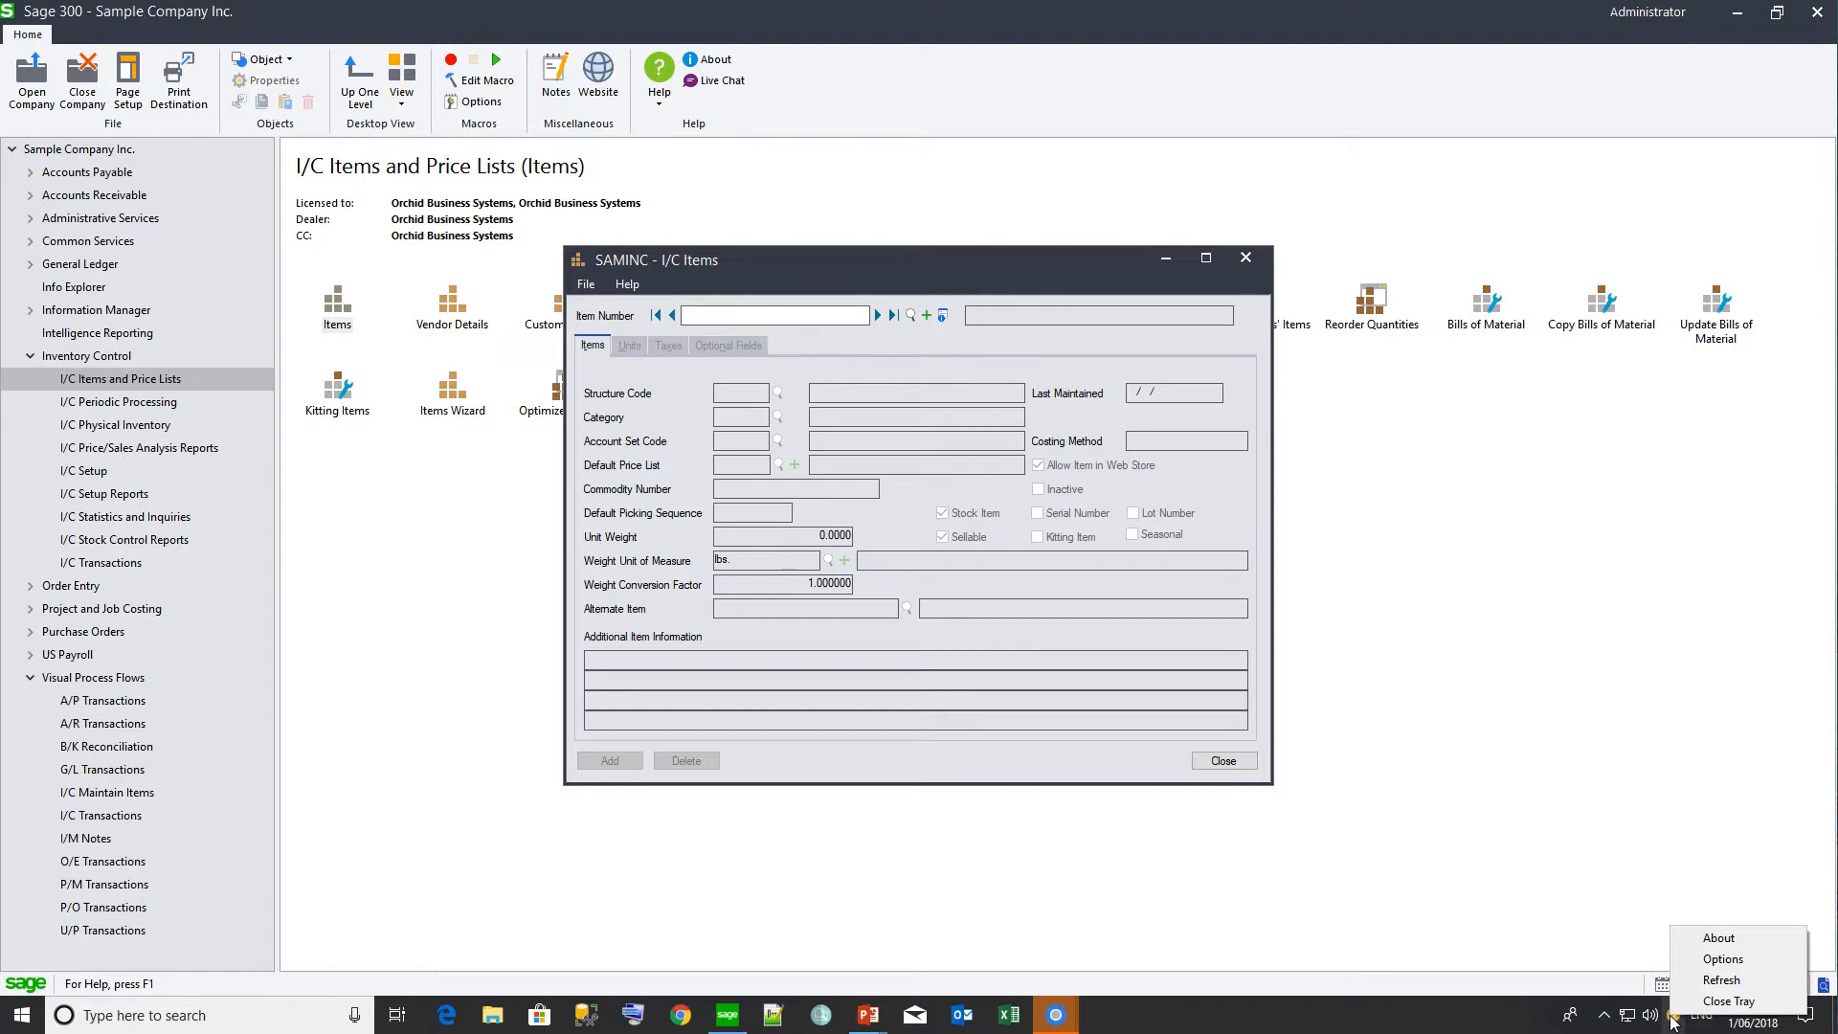
pyautogui.click(1709, 962)
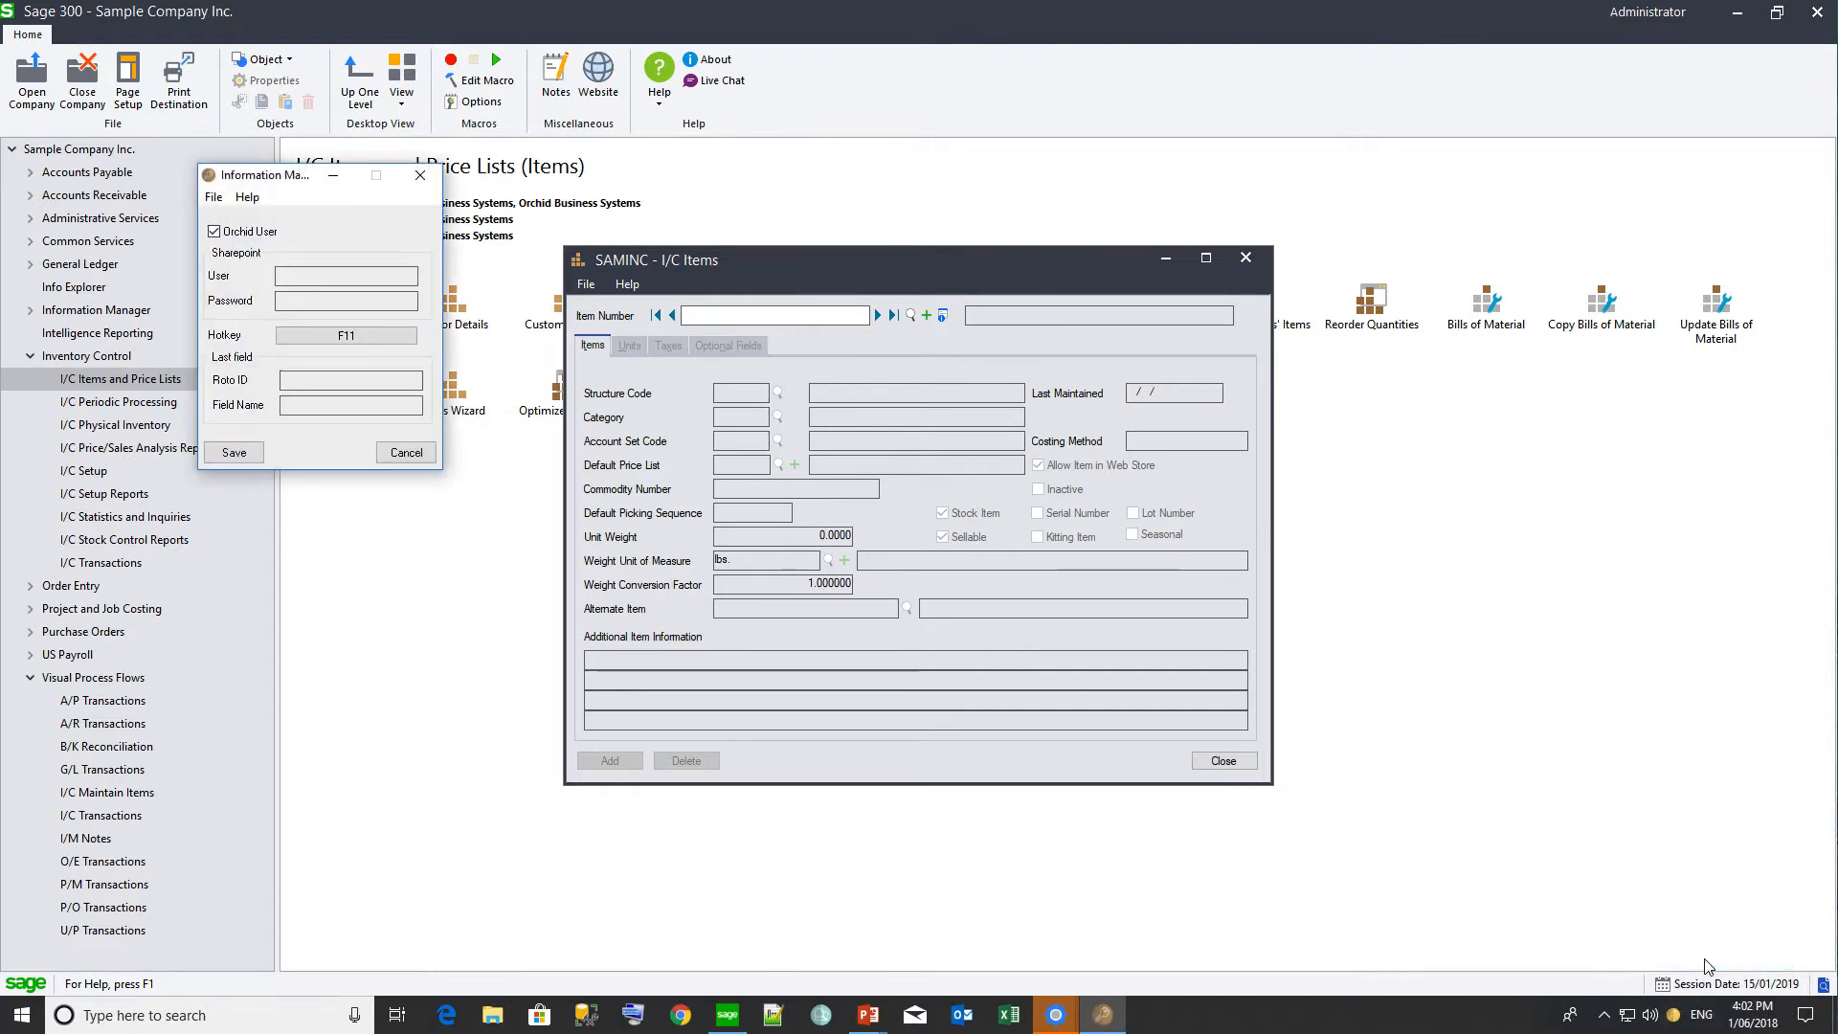
# Step: Look up the Roto ID and field name of the Item Number field in the tray options and close both windows
pyautogui.moveTo(246, 179); pyautogui.dragTo(347, 262)
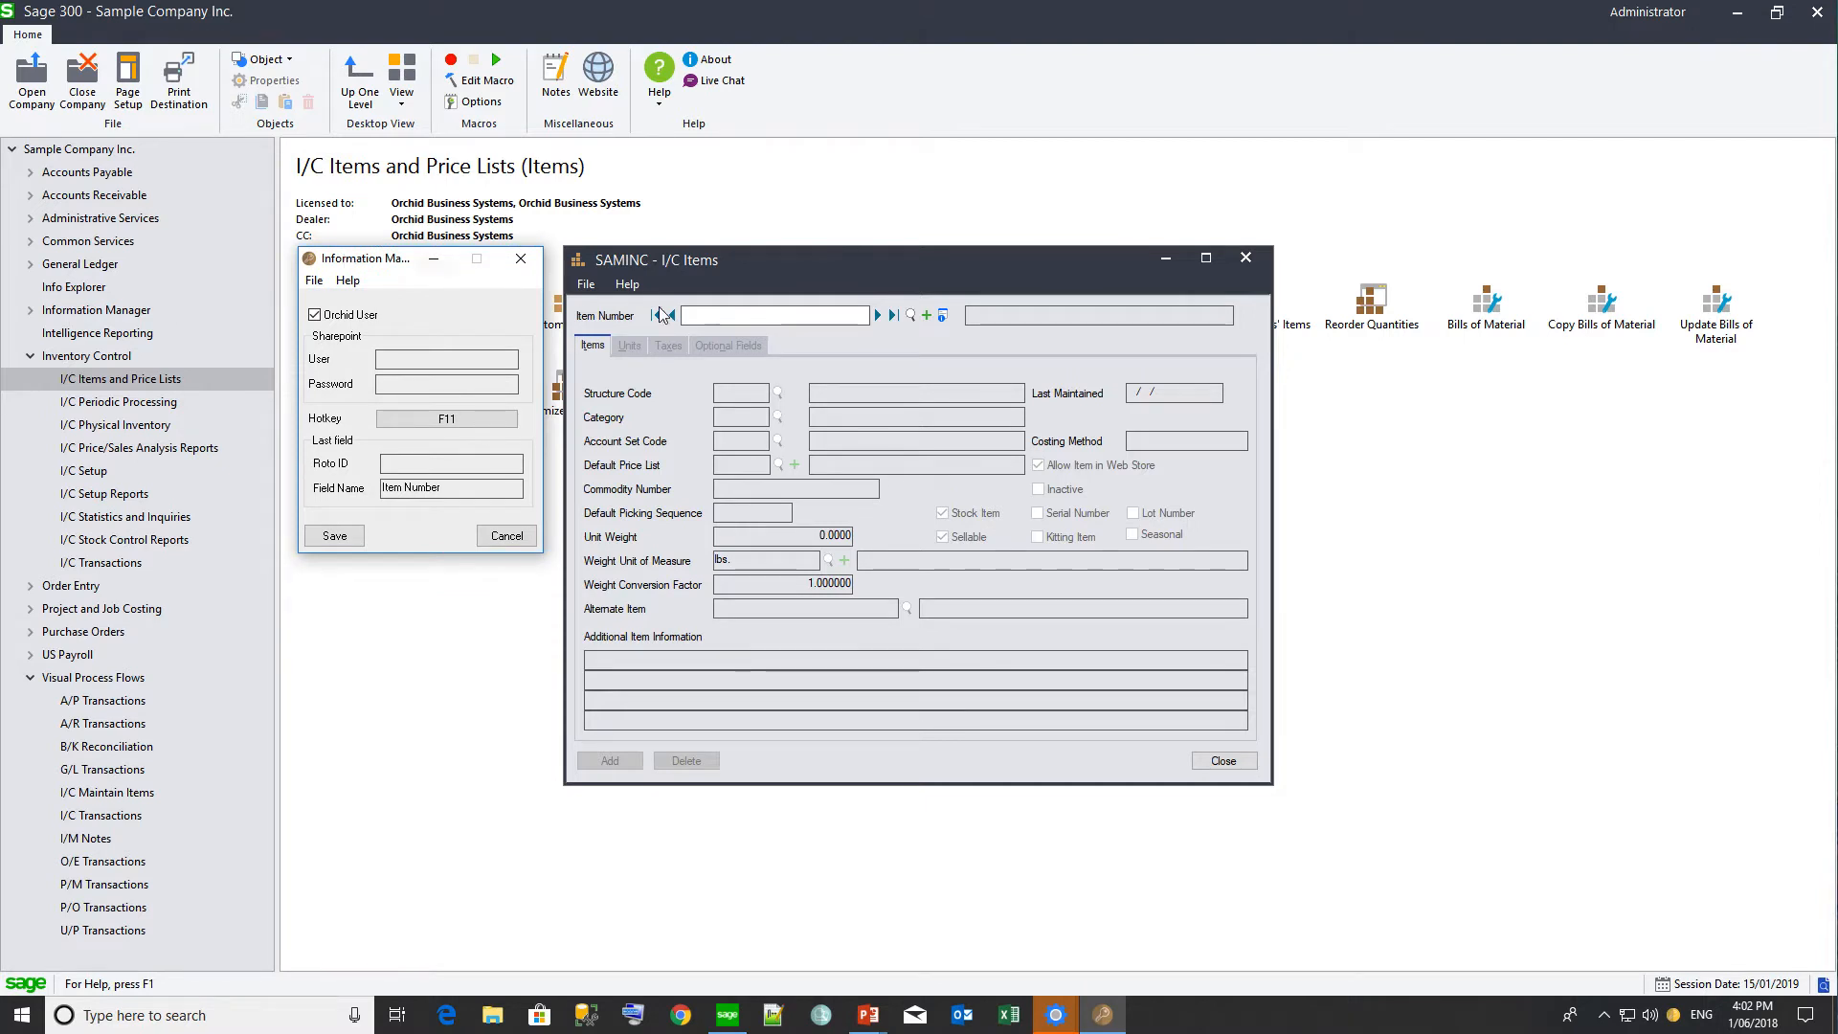
pyautogui.click(709, 311)
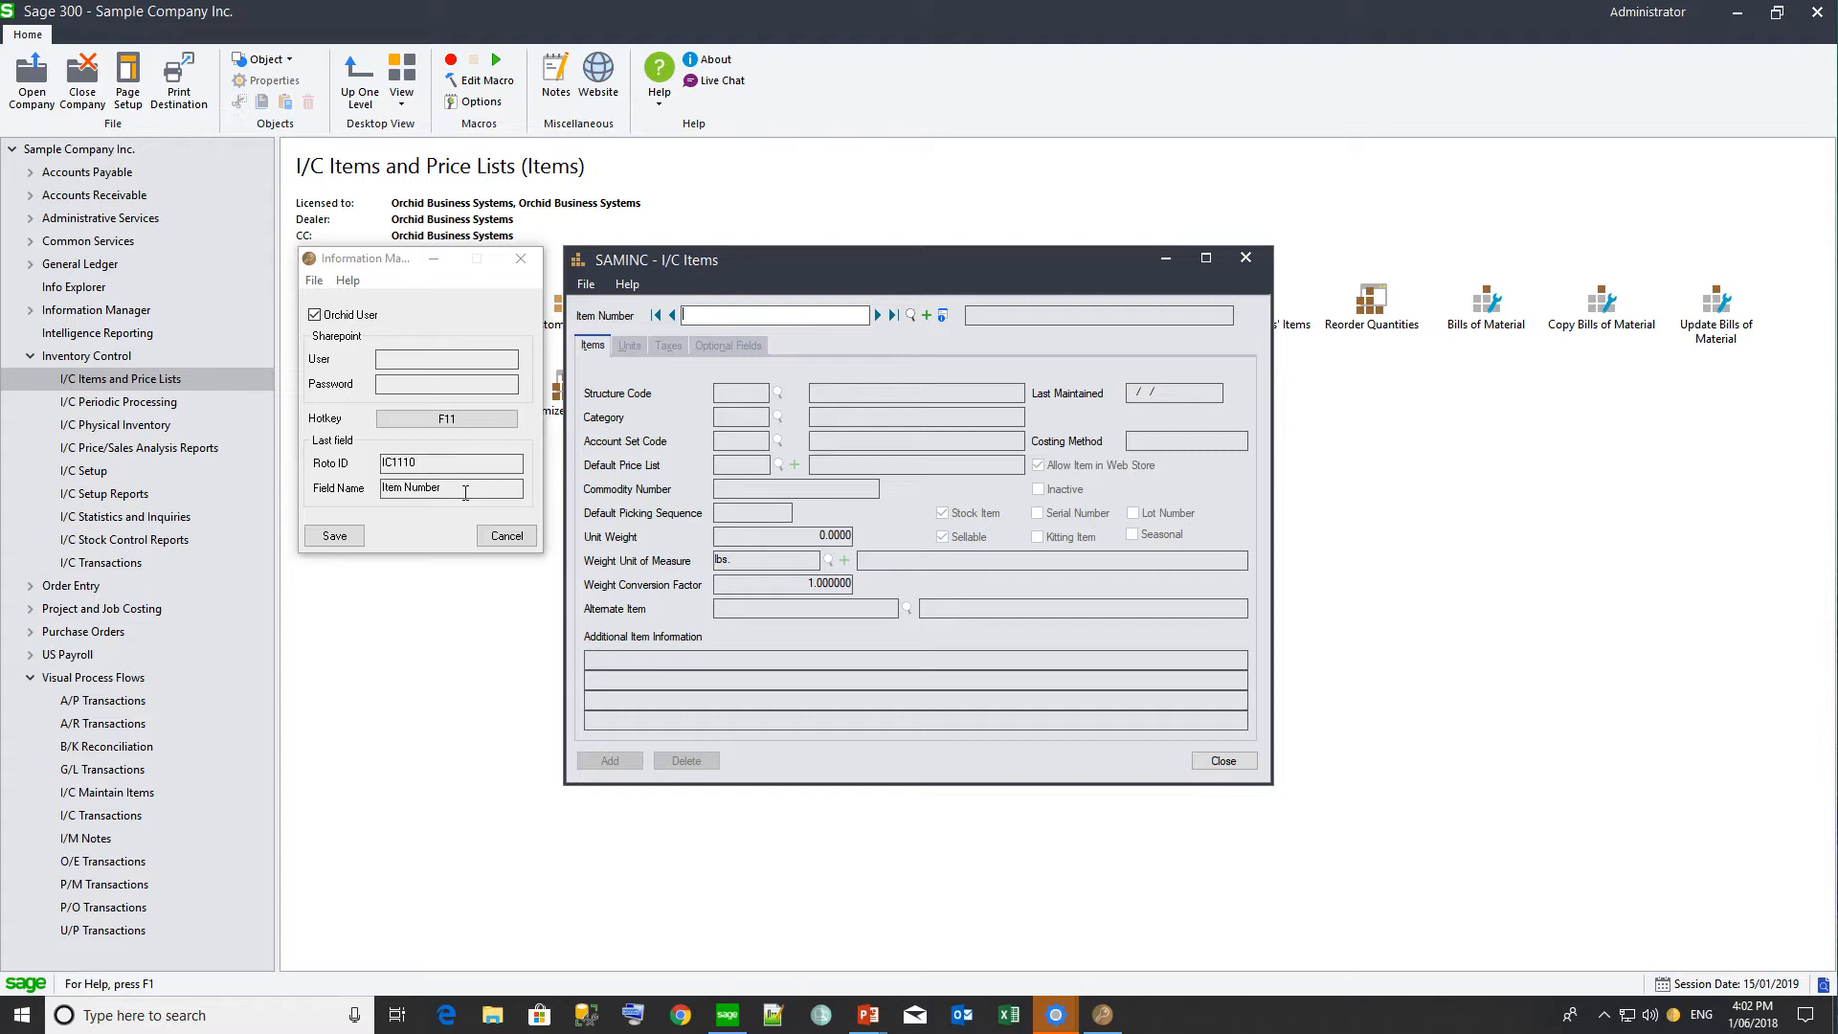
pyautogui.click(520, 258)
pyautogui.click(1245, 257)
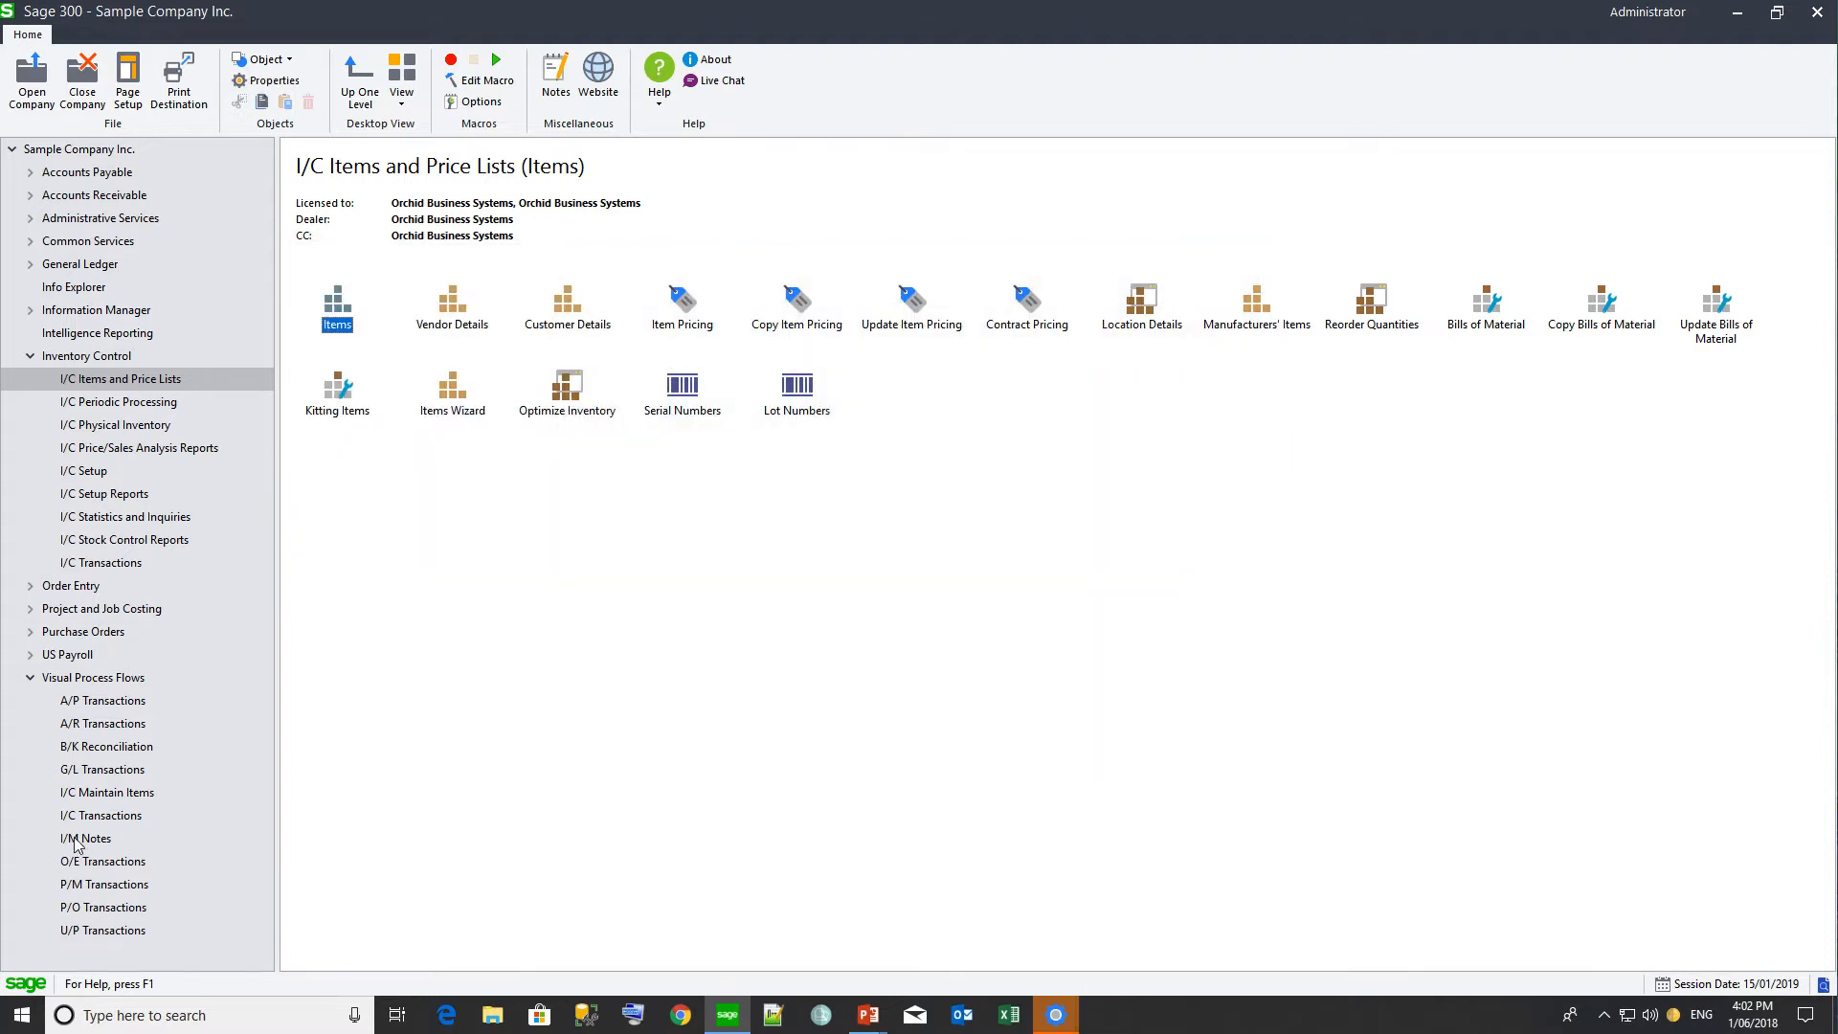
# Step: Open the Notes/DML hotkey setup from the I/M Notes process flow and show the choices for automatically starting the tray
pyautogui.click(77, 839)
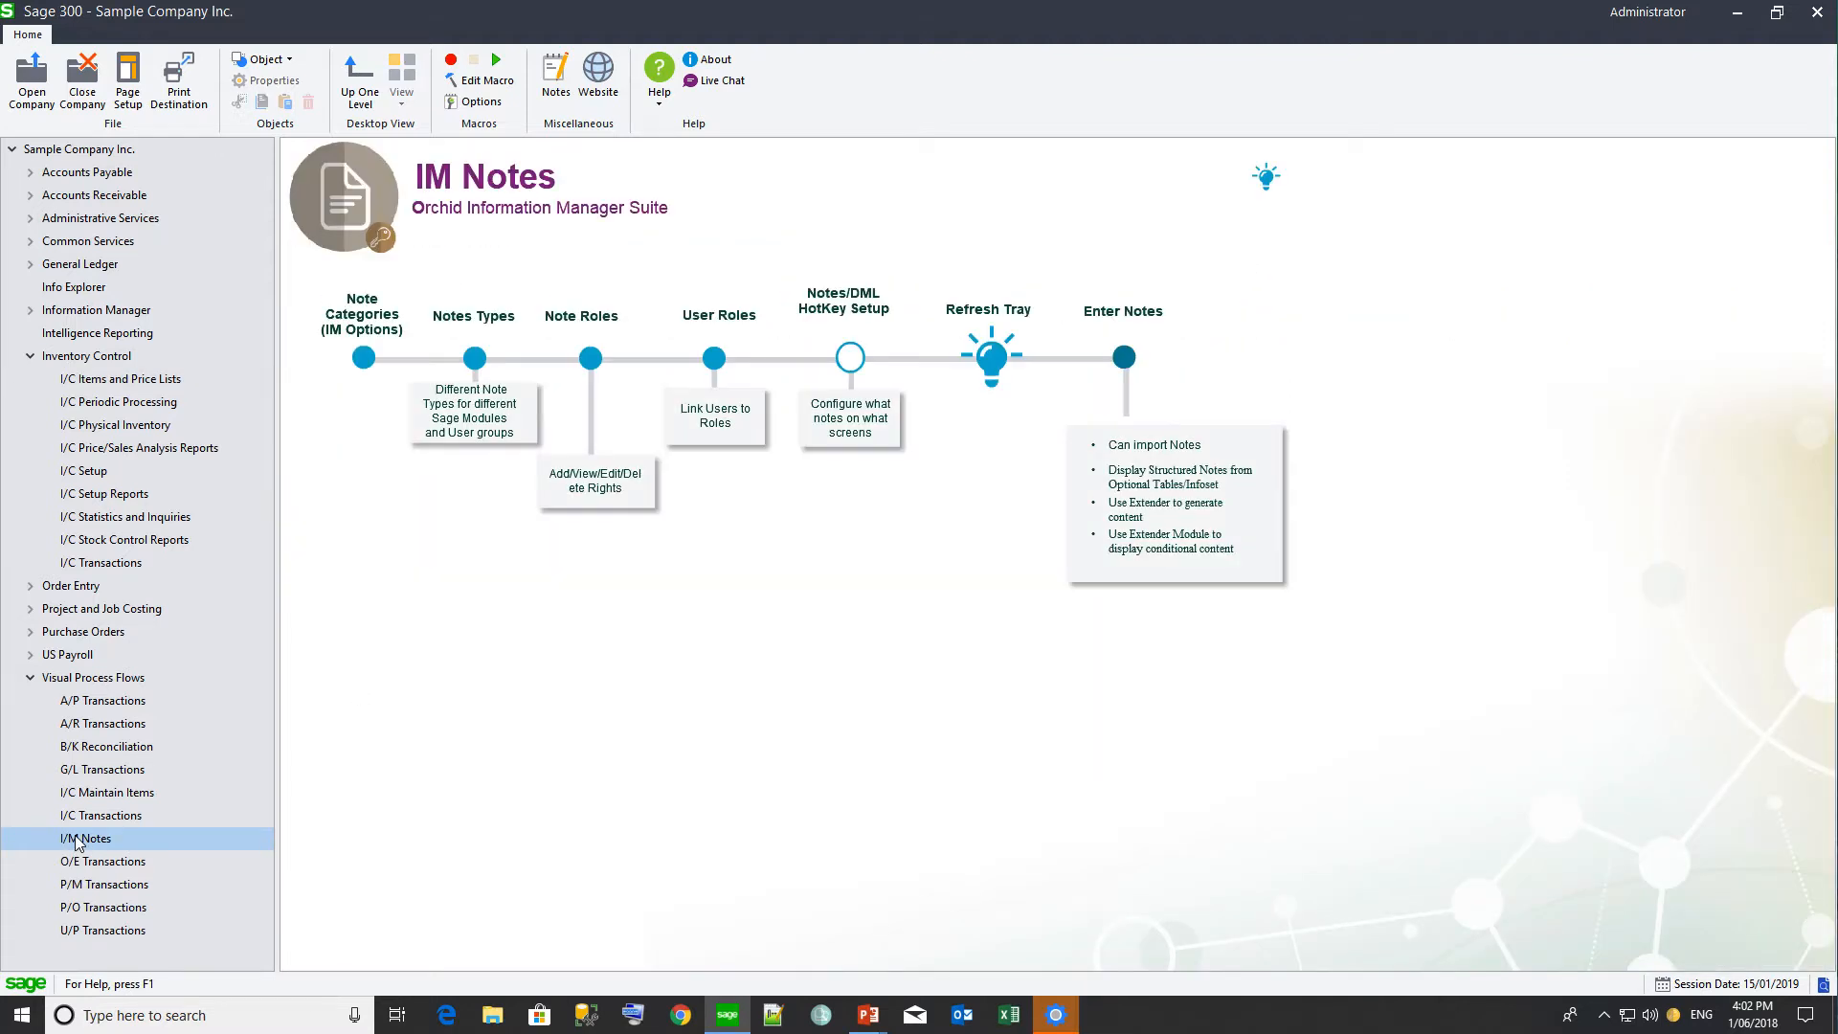
pyautogui.click(851, 360)
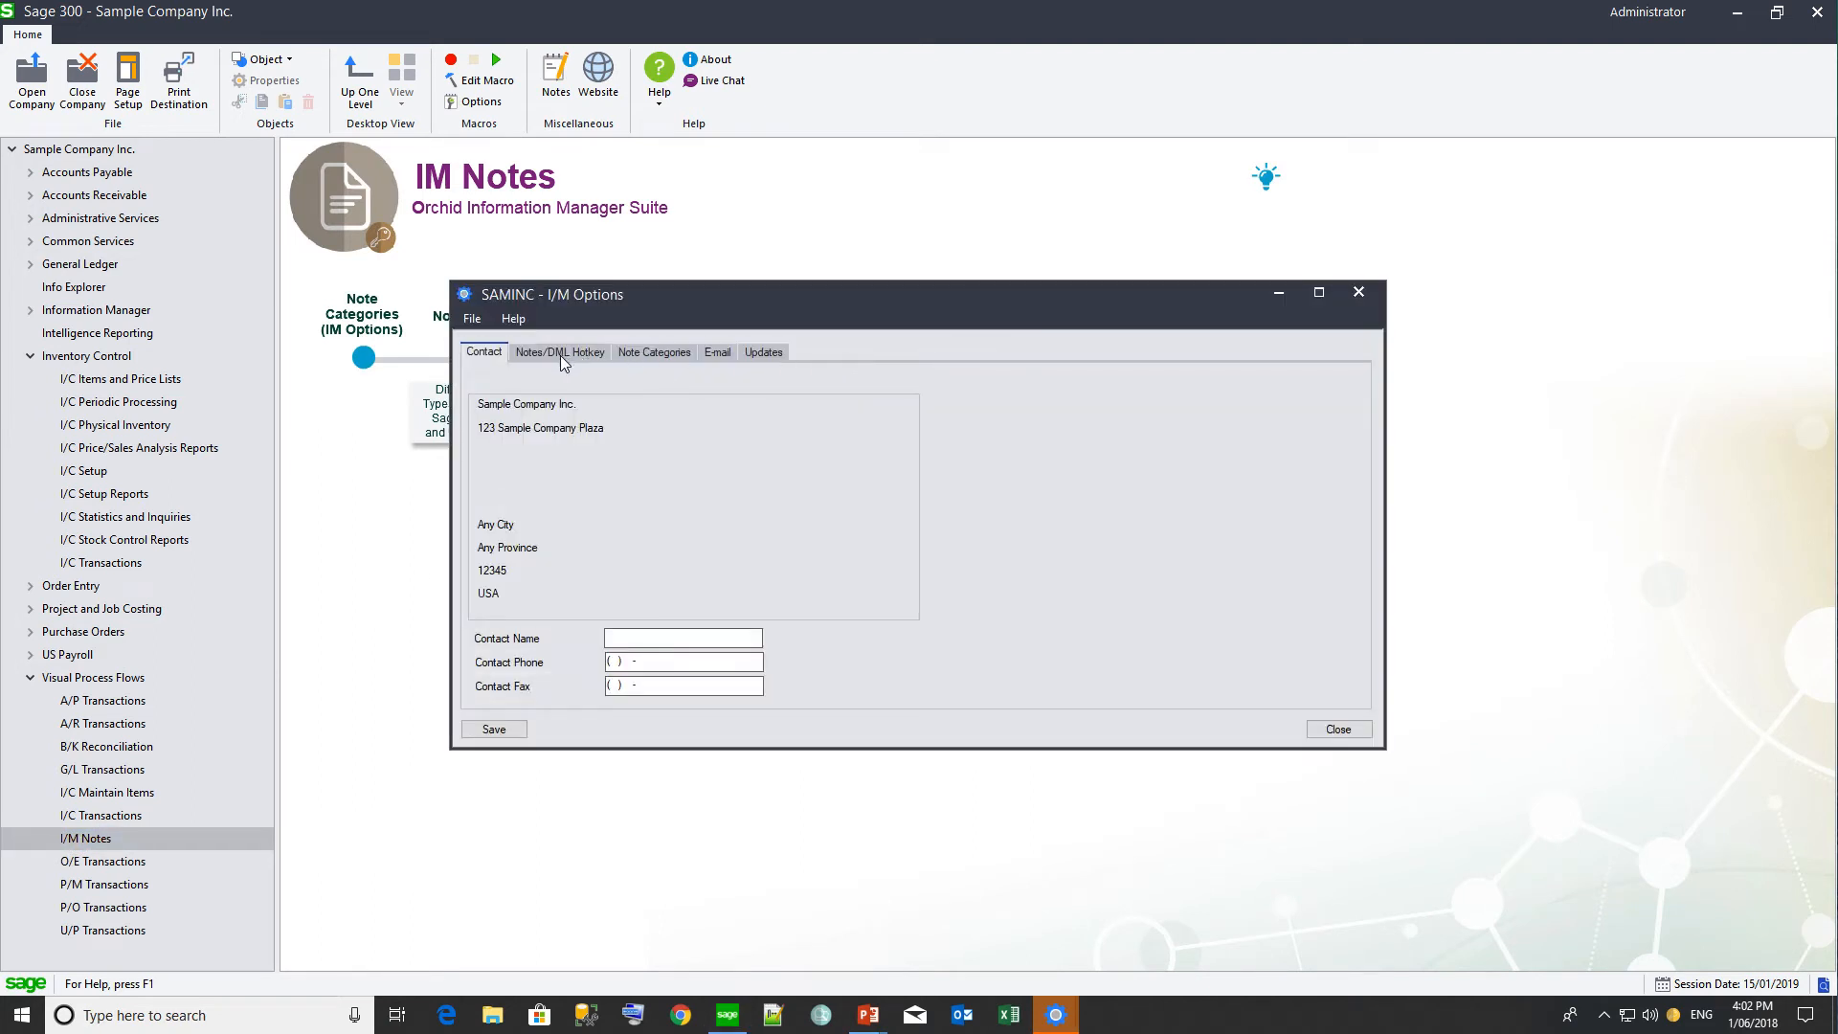
pyautogui.click(561, 353)
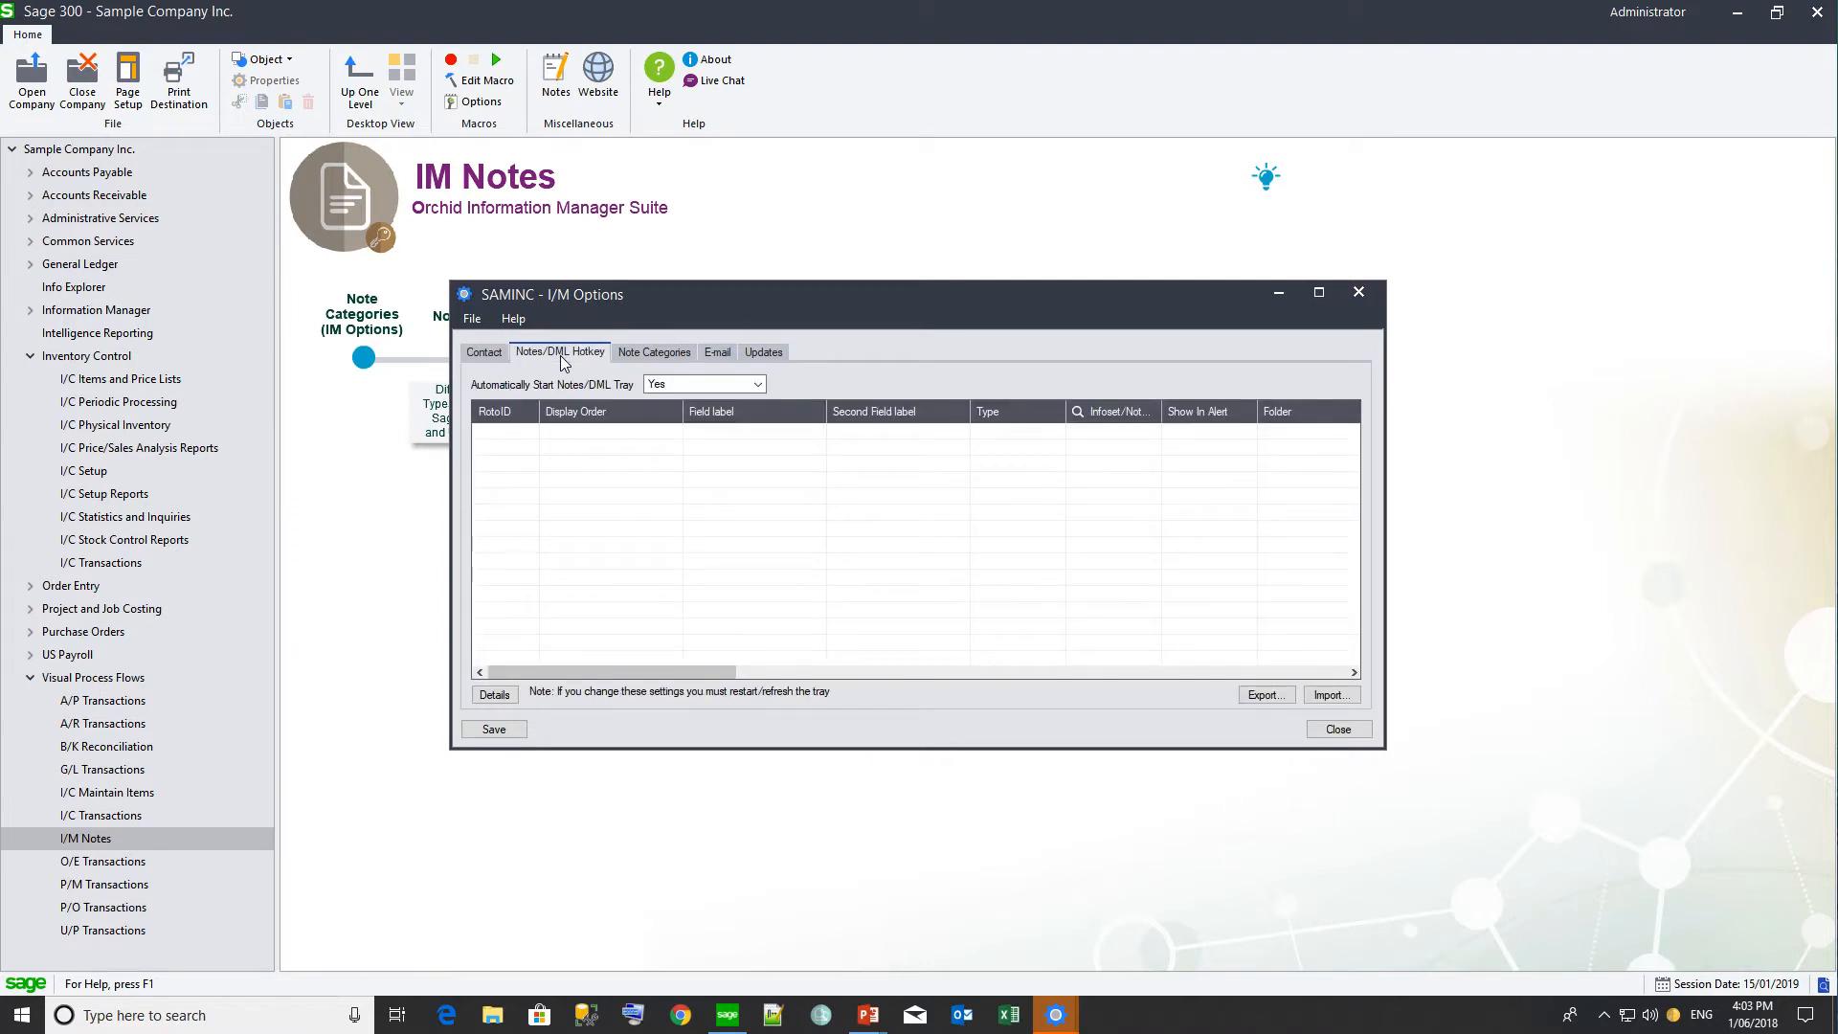
pyautogui.click(759, 385)
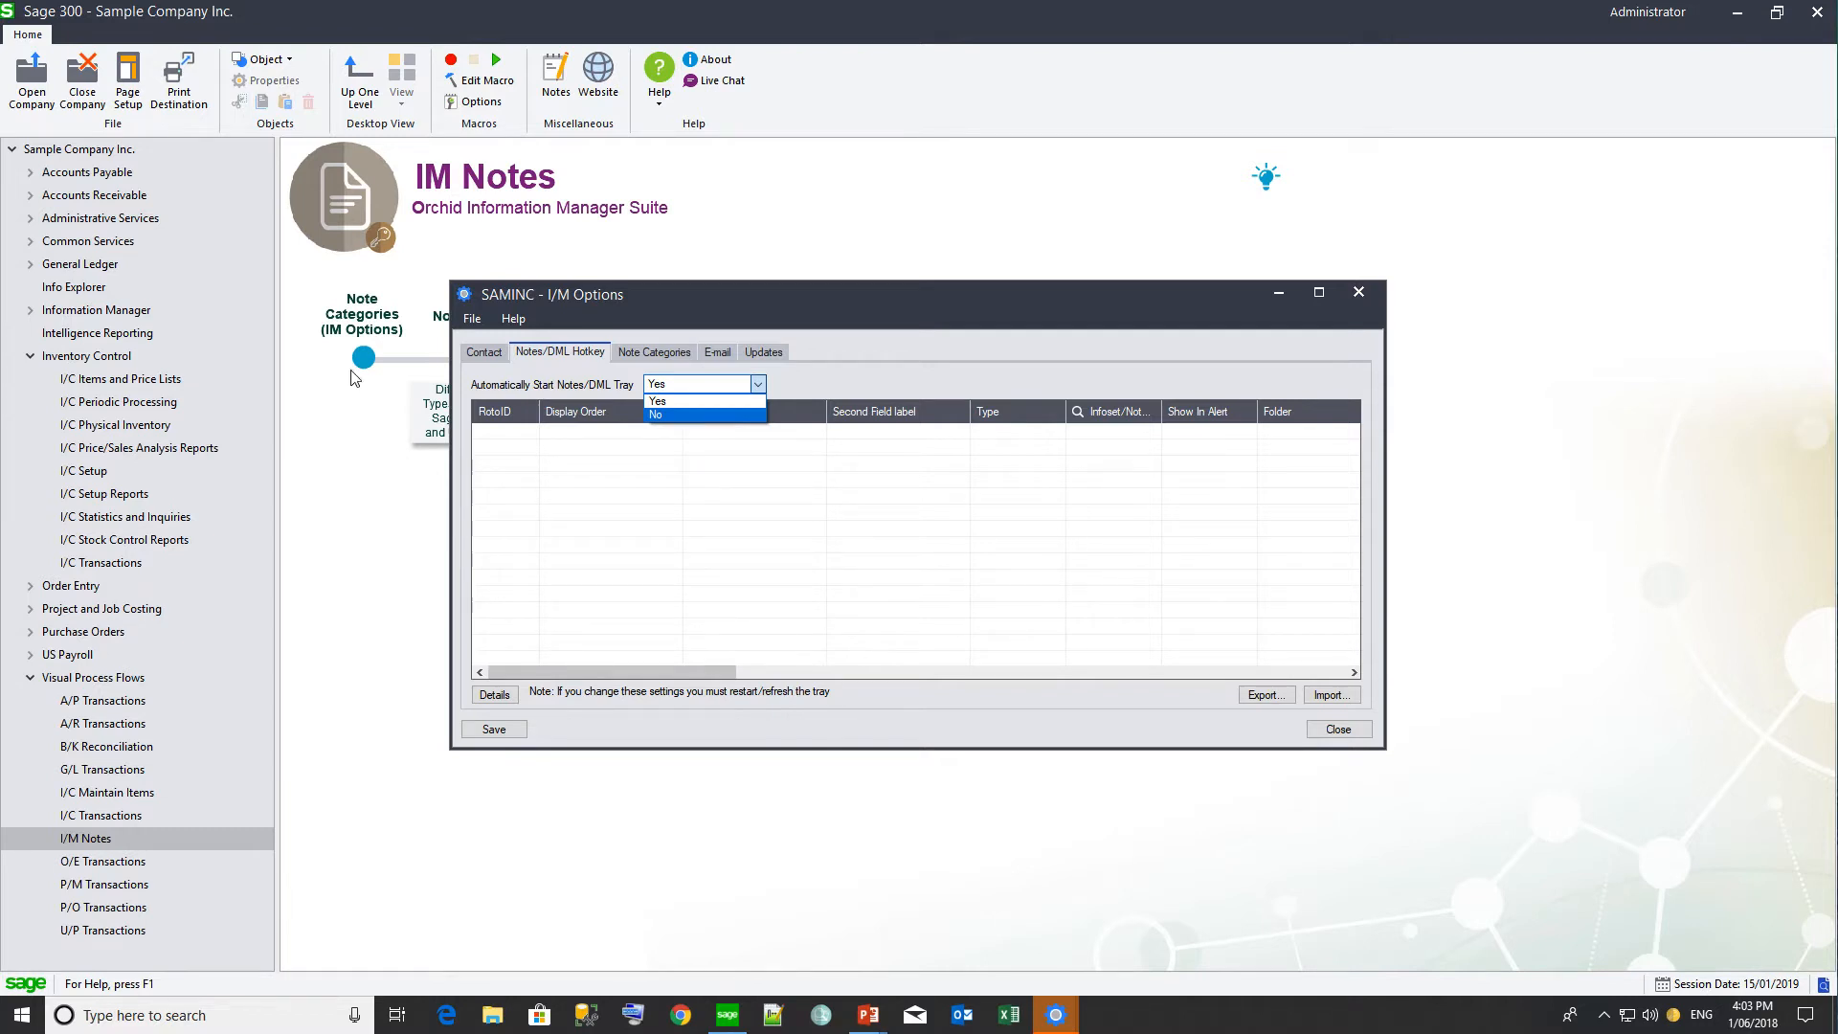
# Step: View the Information Manager program group that holds the Tray Icon and return to the I/M Options window
pyautogui.click(95, 311)
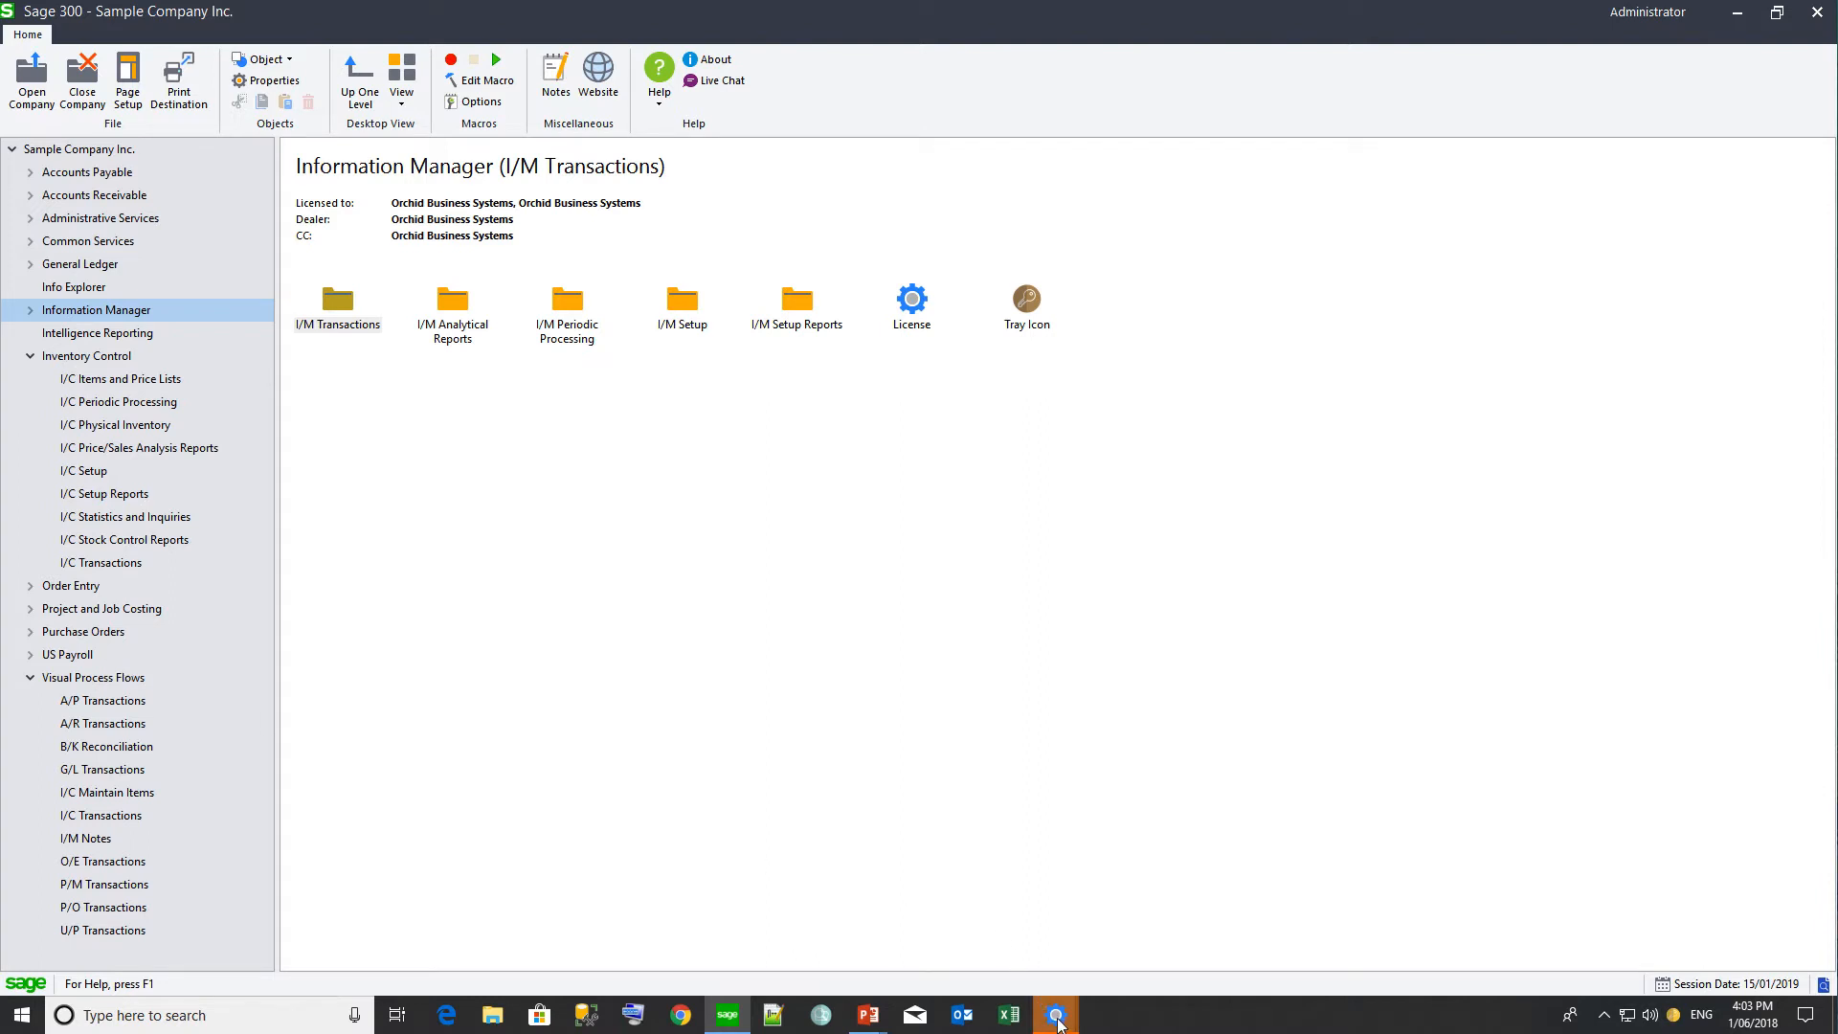
pyautogui.moveTo(1059, 1024)
pyautogui.click(1127, 937)
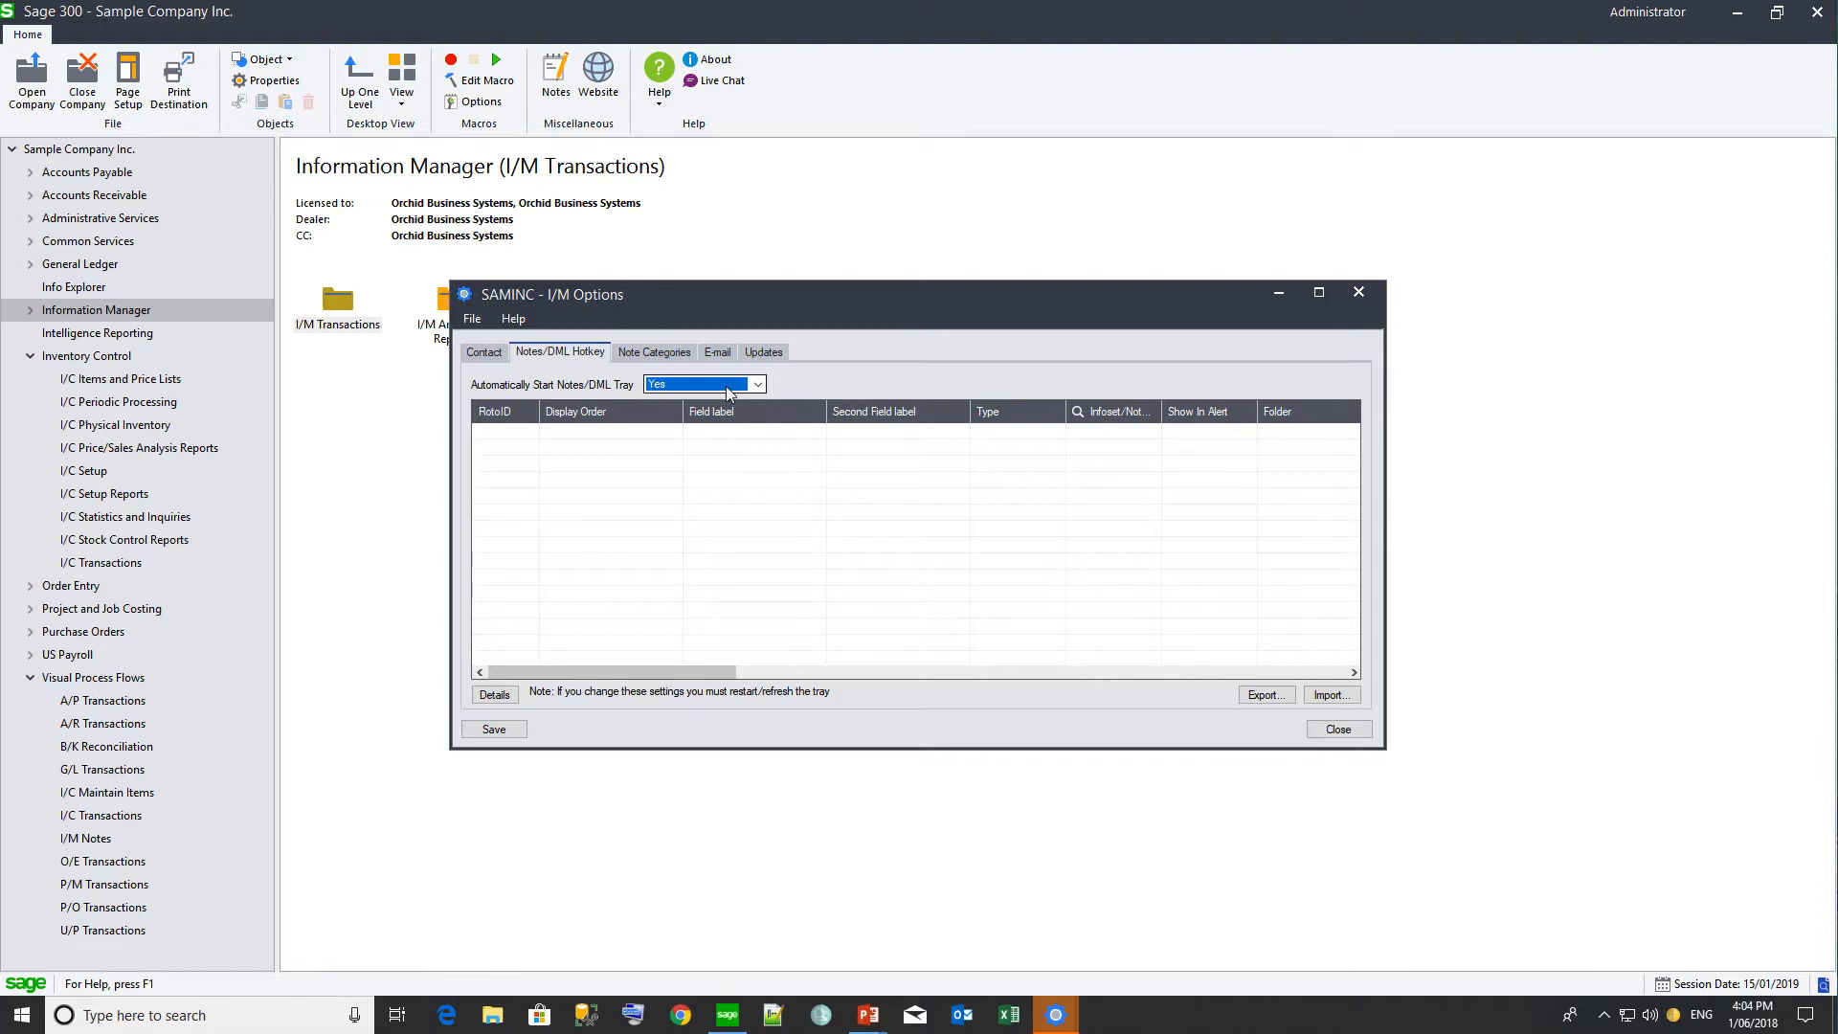
# Step: Add a new line to the Notes/DML hotkey grid, open its details and set its type to Note
pyautogui.click(584, 442)
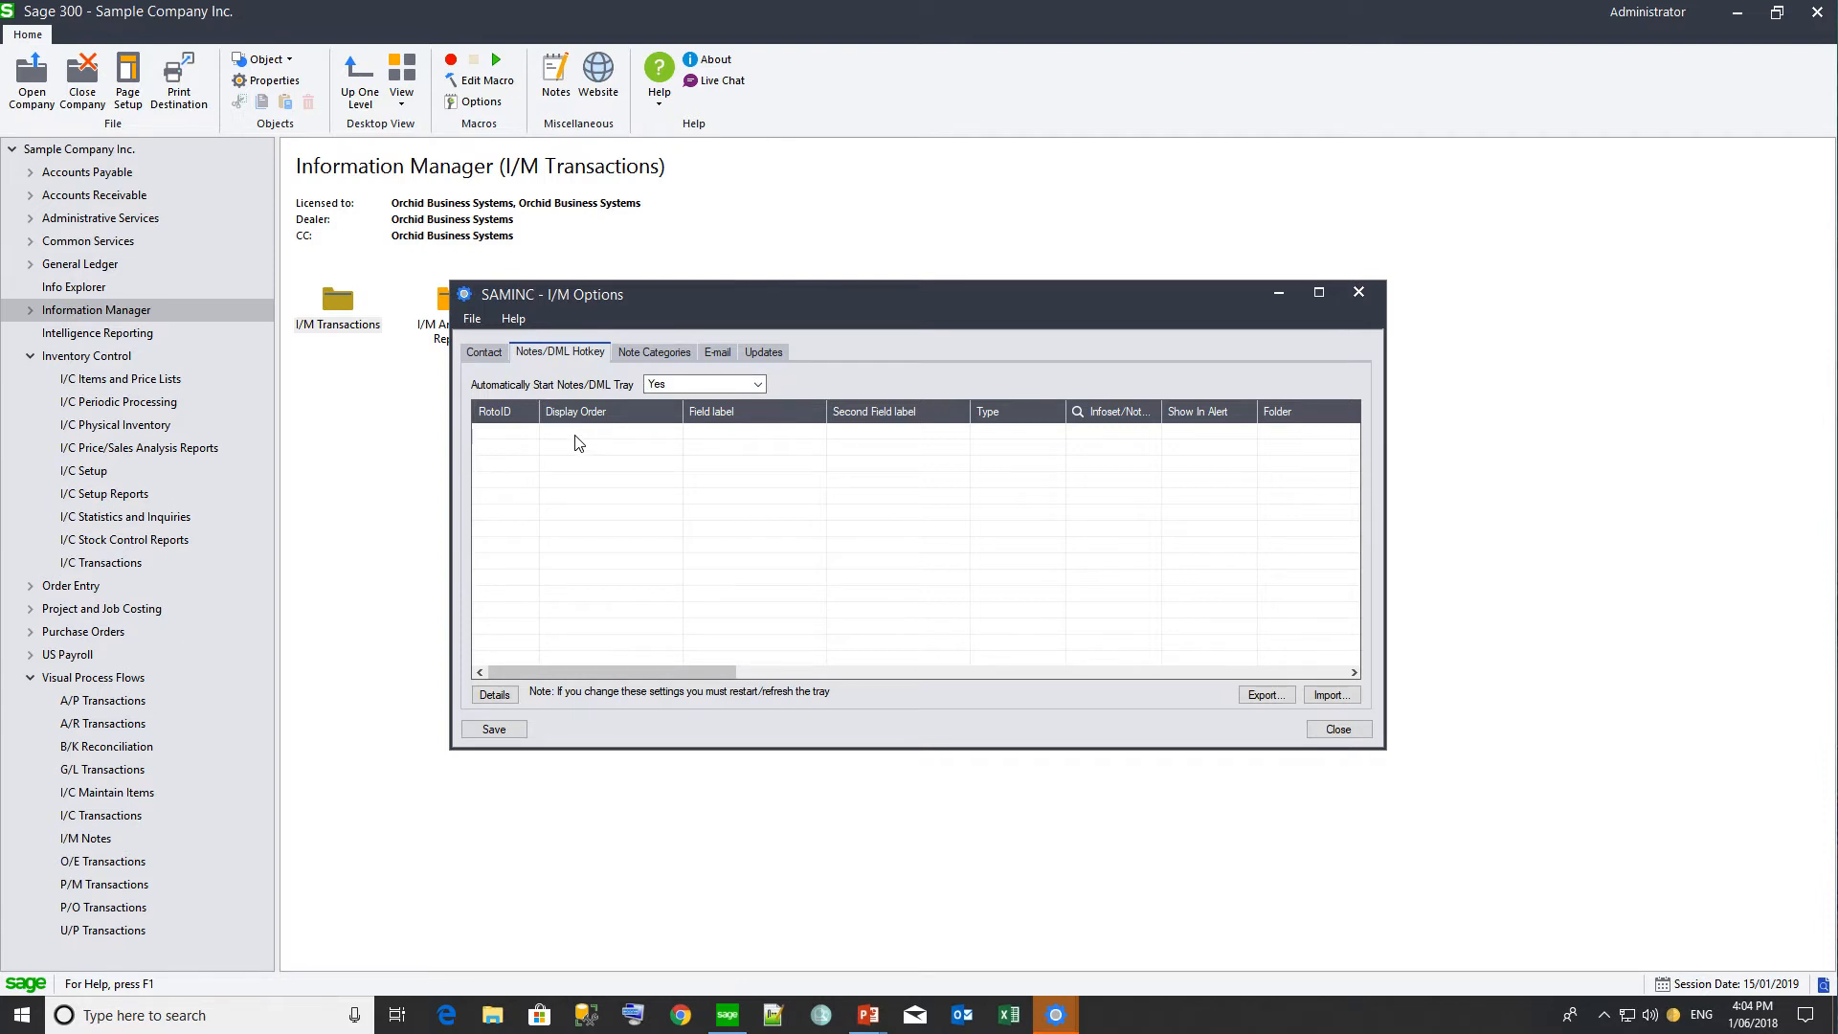
pyautogui.click(579, 442)
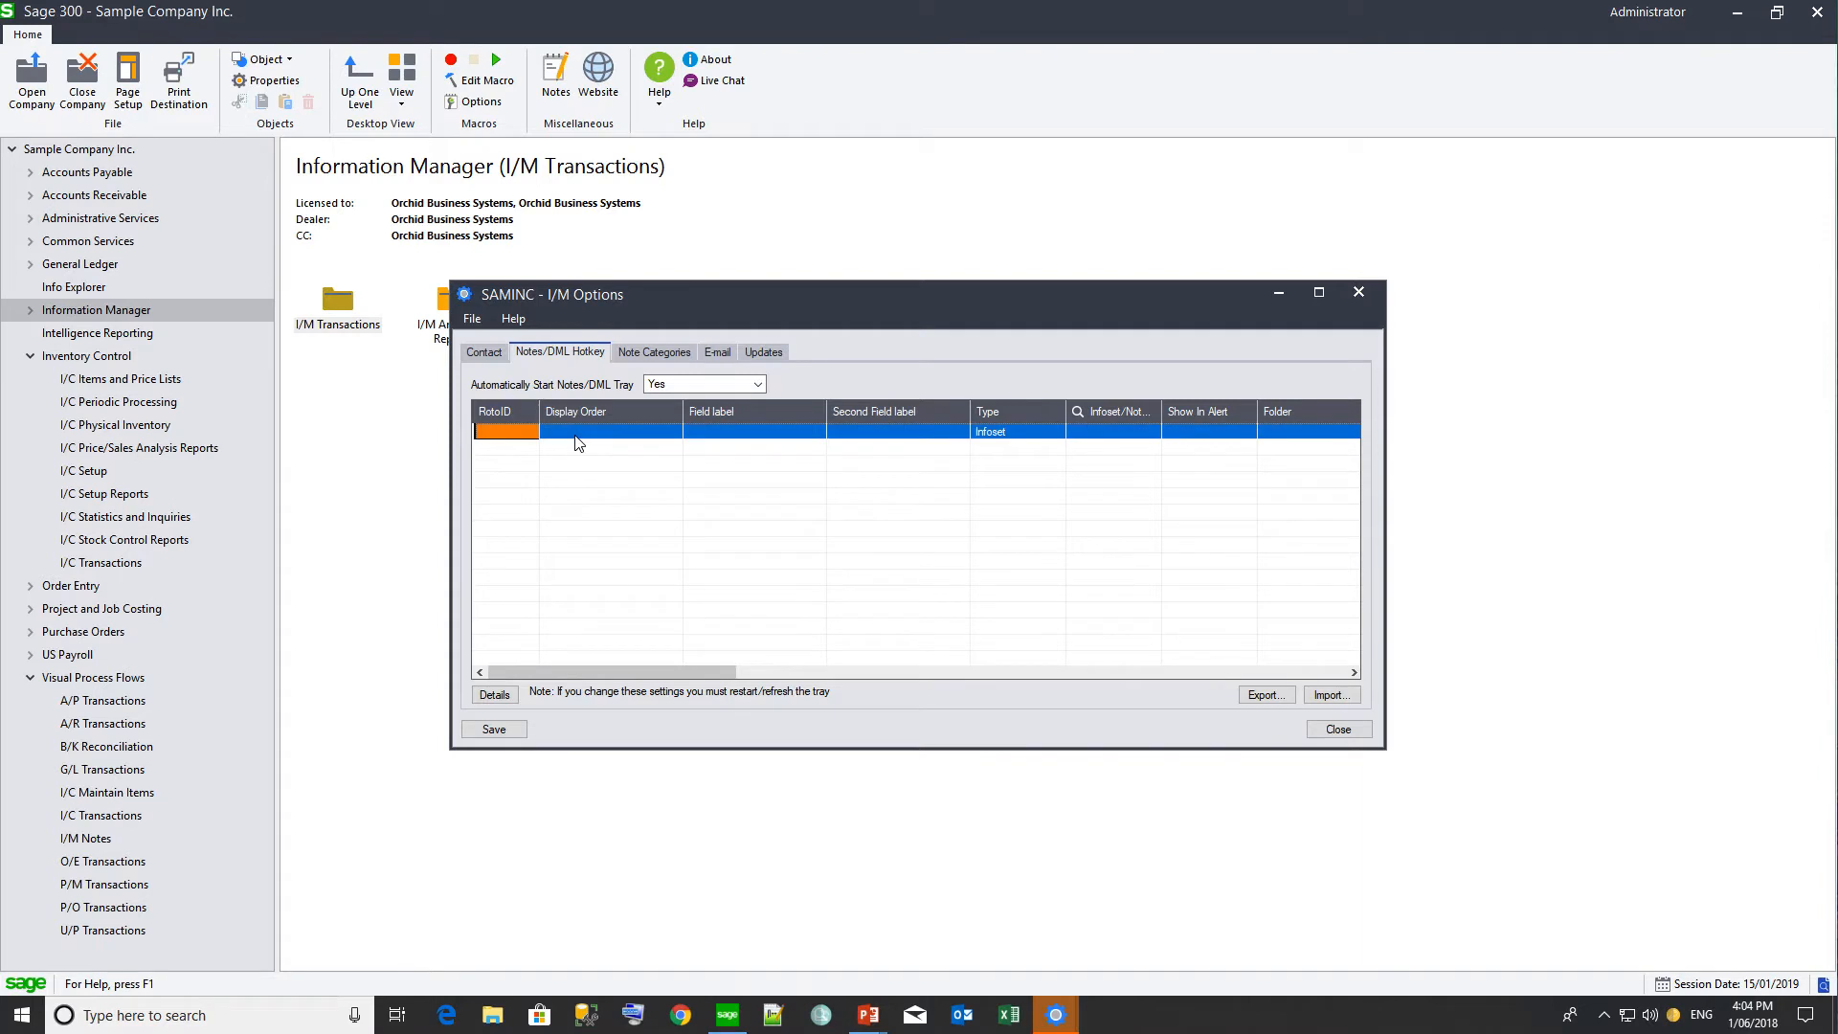
pyautogui.click(493, 696)
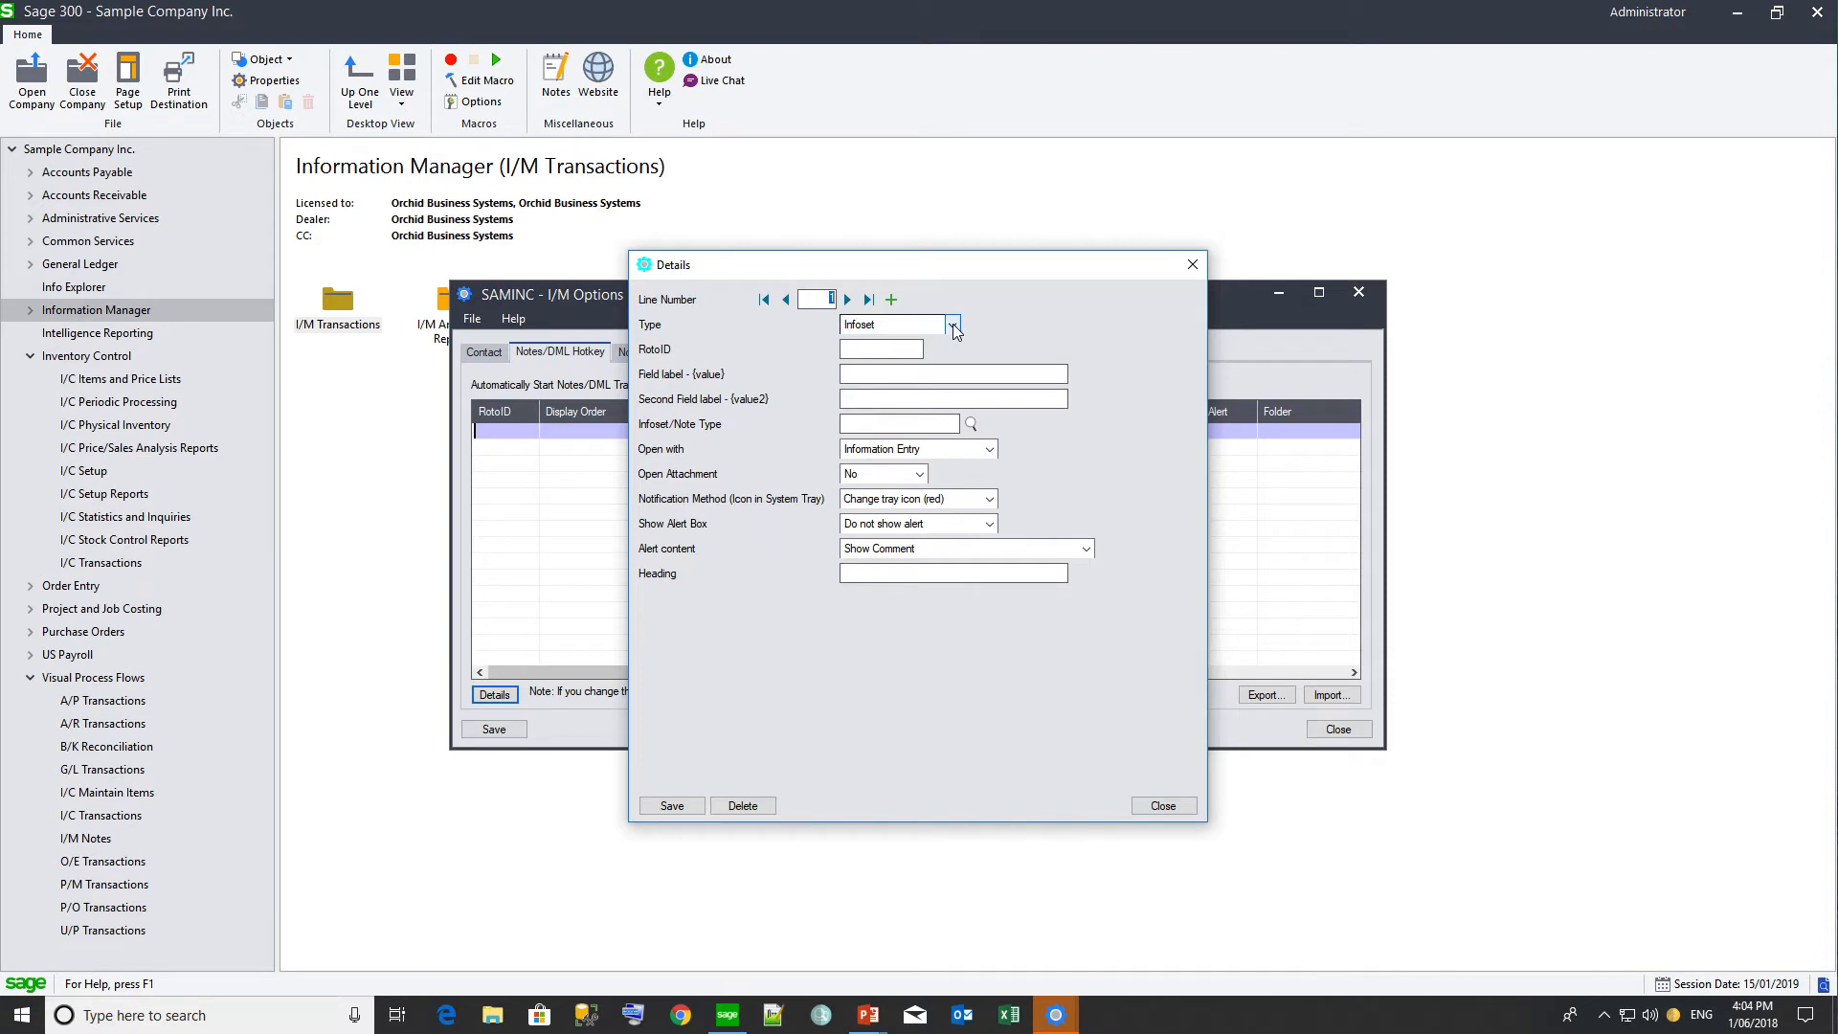
pyautogui.click(953, 326)
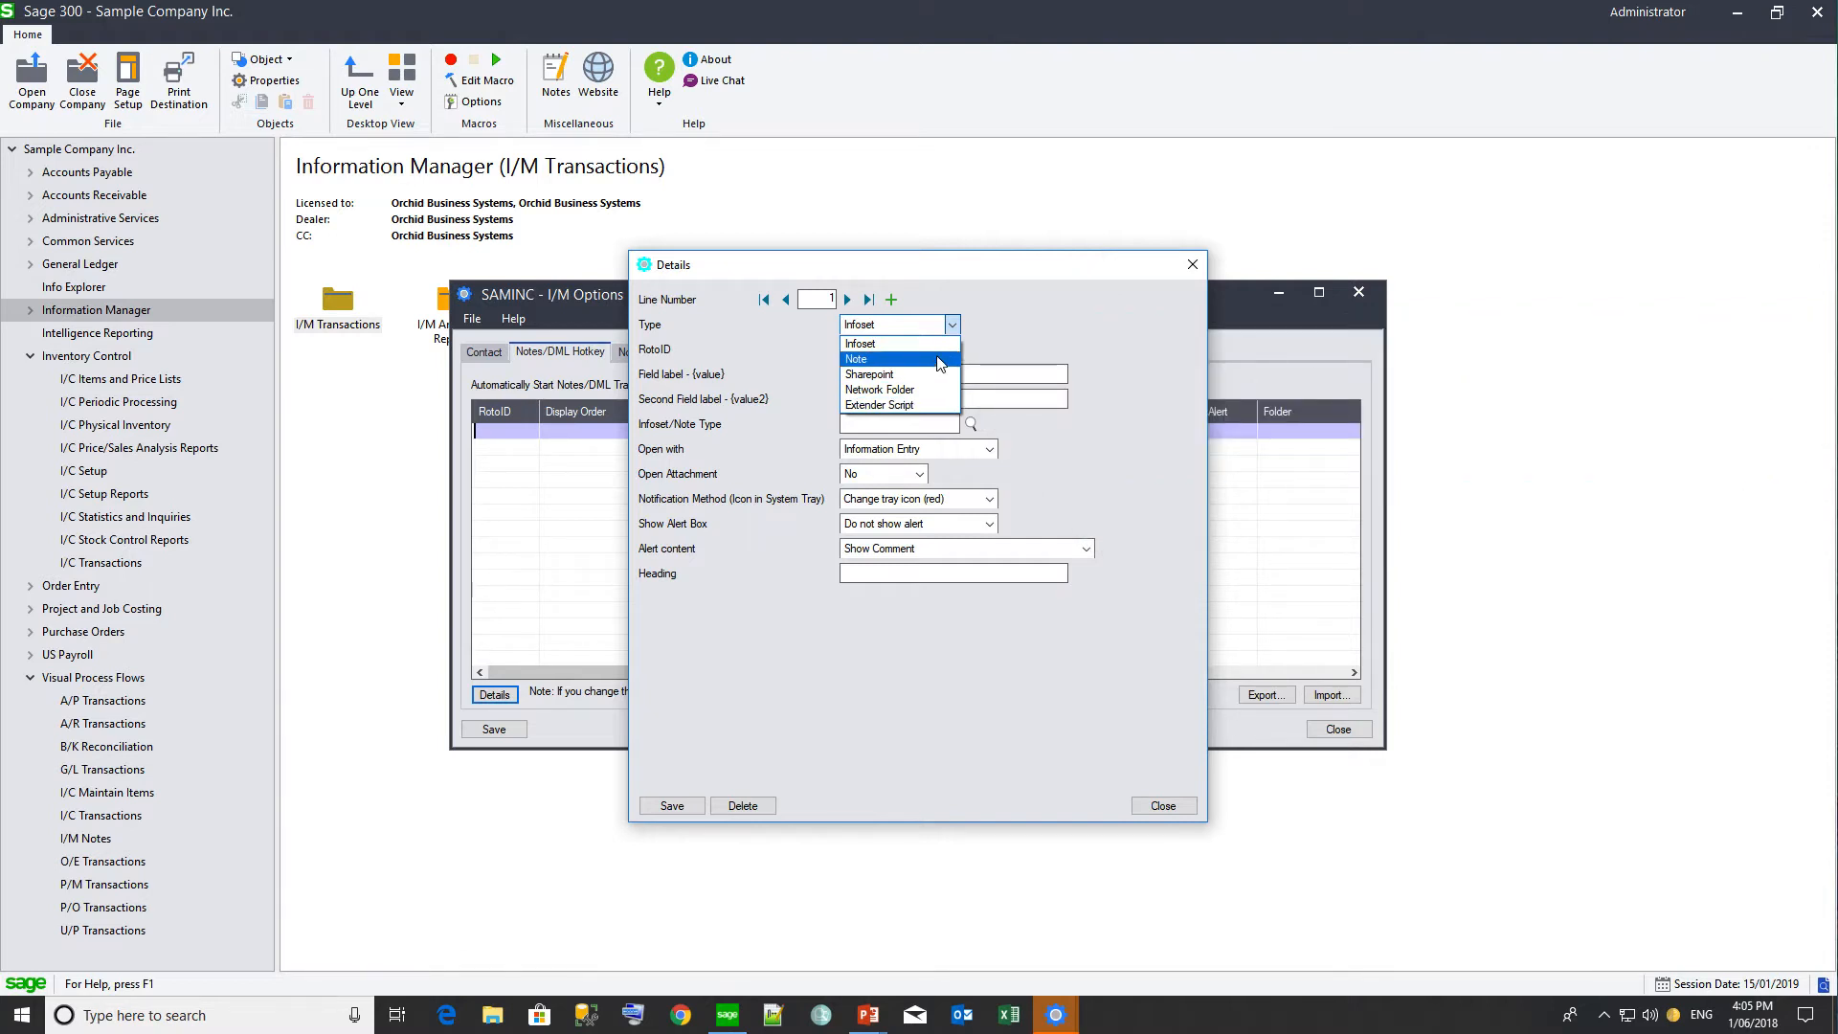
pyautogui.click(938, 360)
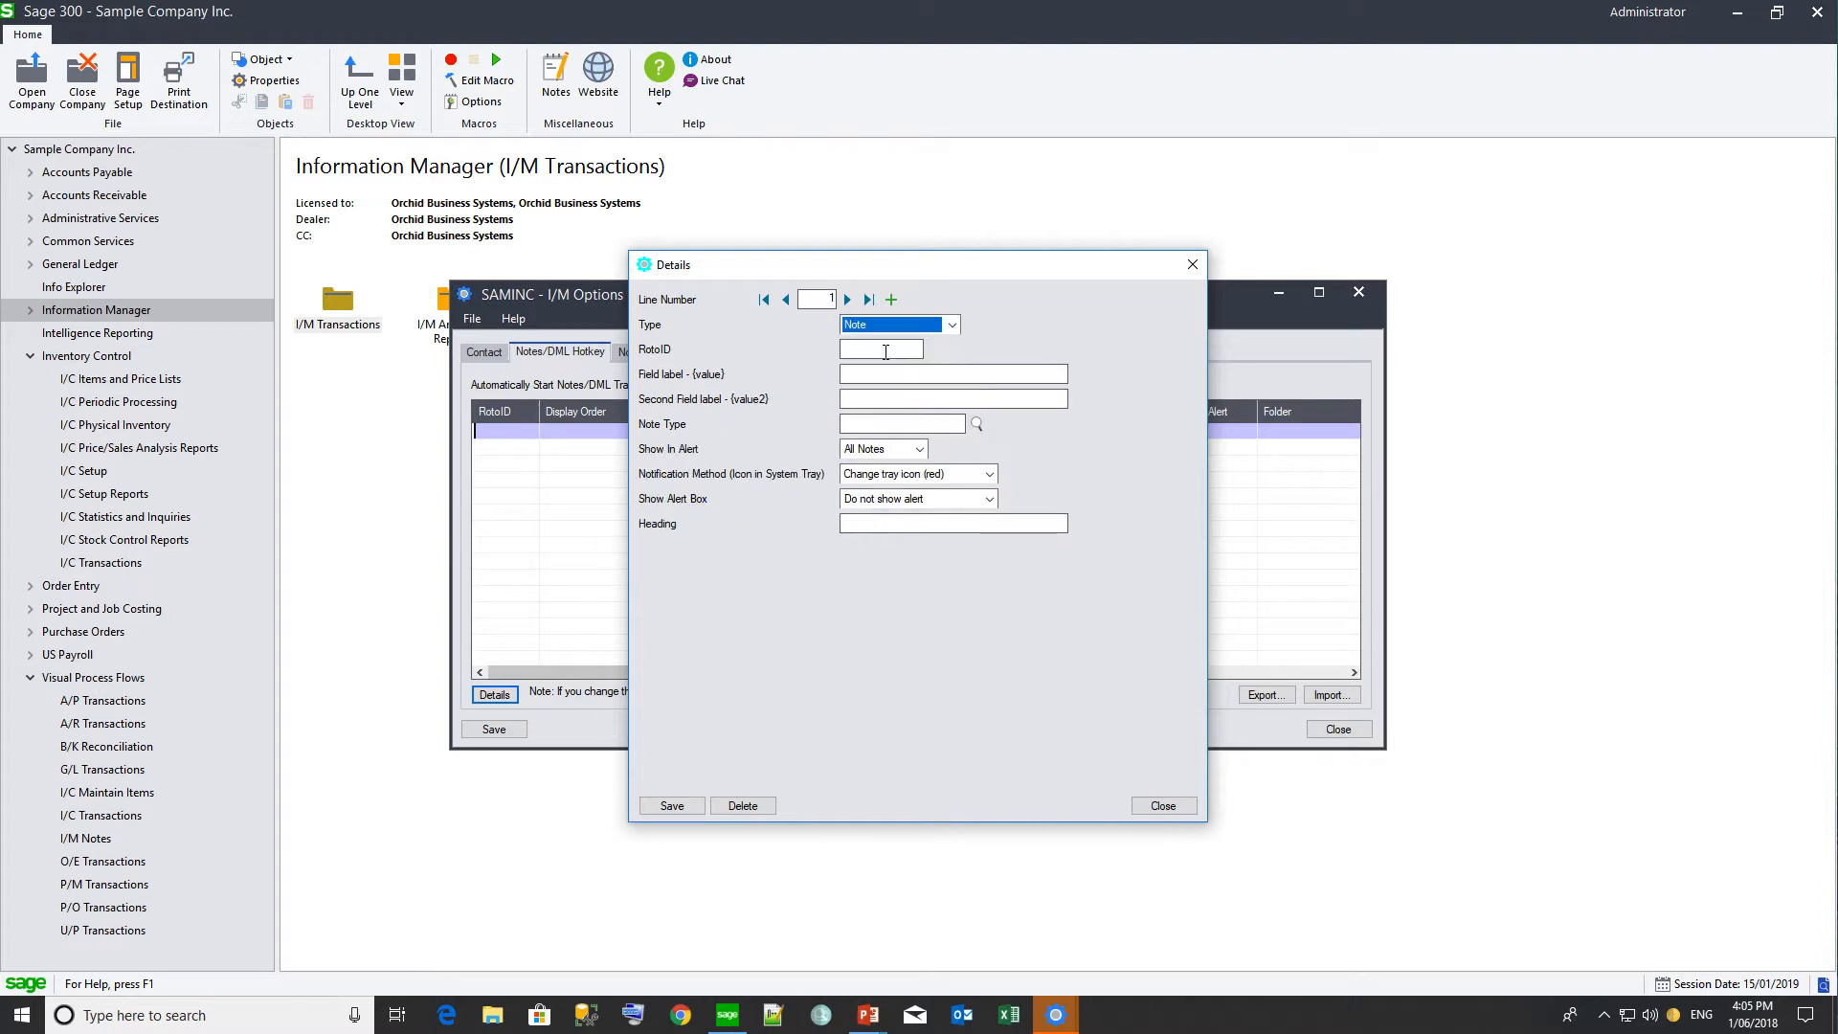
# Step: Set the hotkey line's RotoID to IC1110 and its field label to ITEM NUMBER, leaving the second field label blank
pyautogui.click(886, 351)
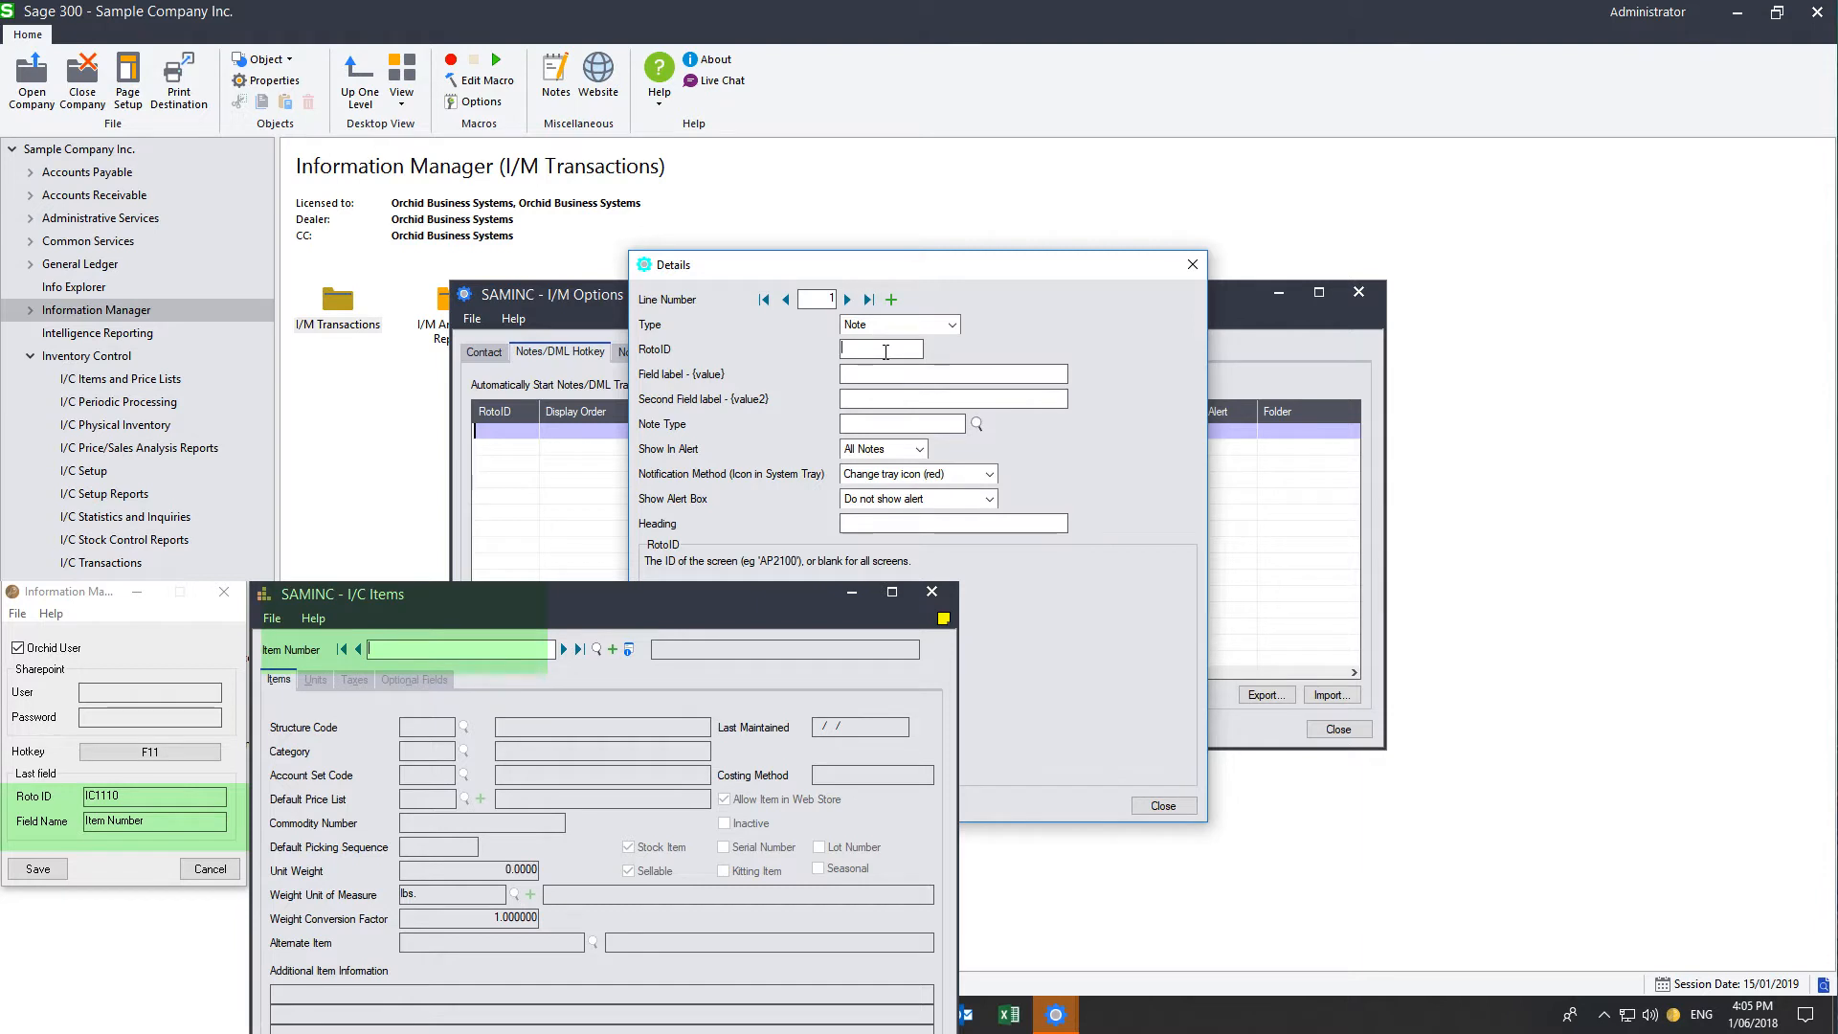
pyautogui.write('IC1110')
pyautogui.press('Tab')
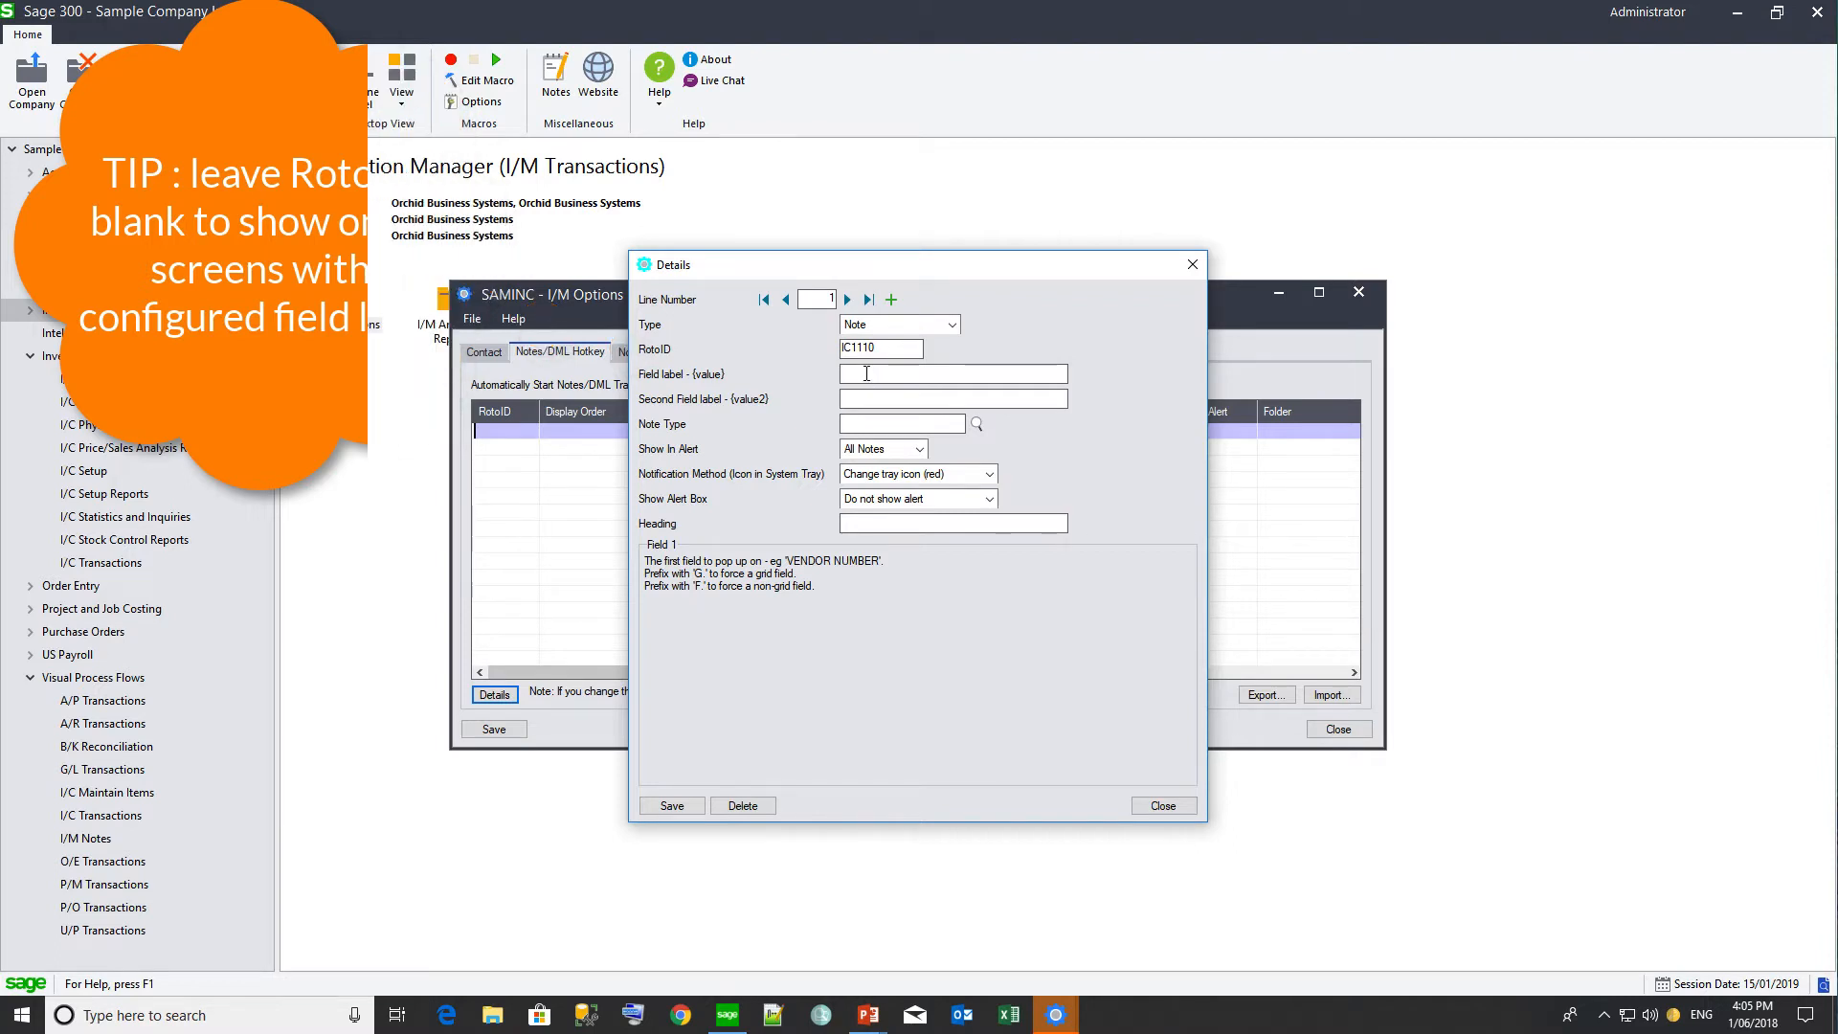
pyautogui.write('ITEM')
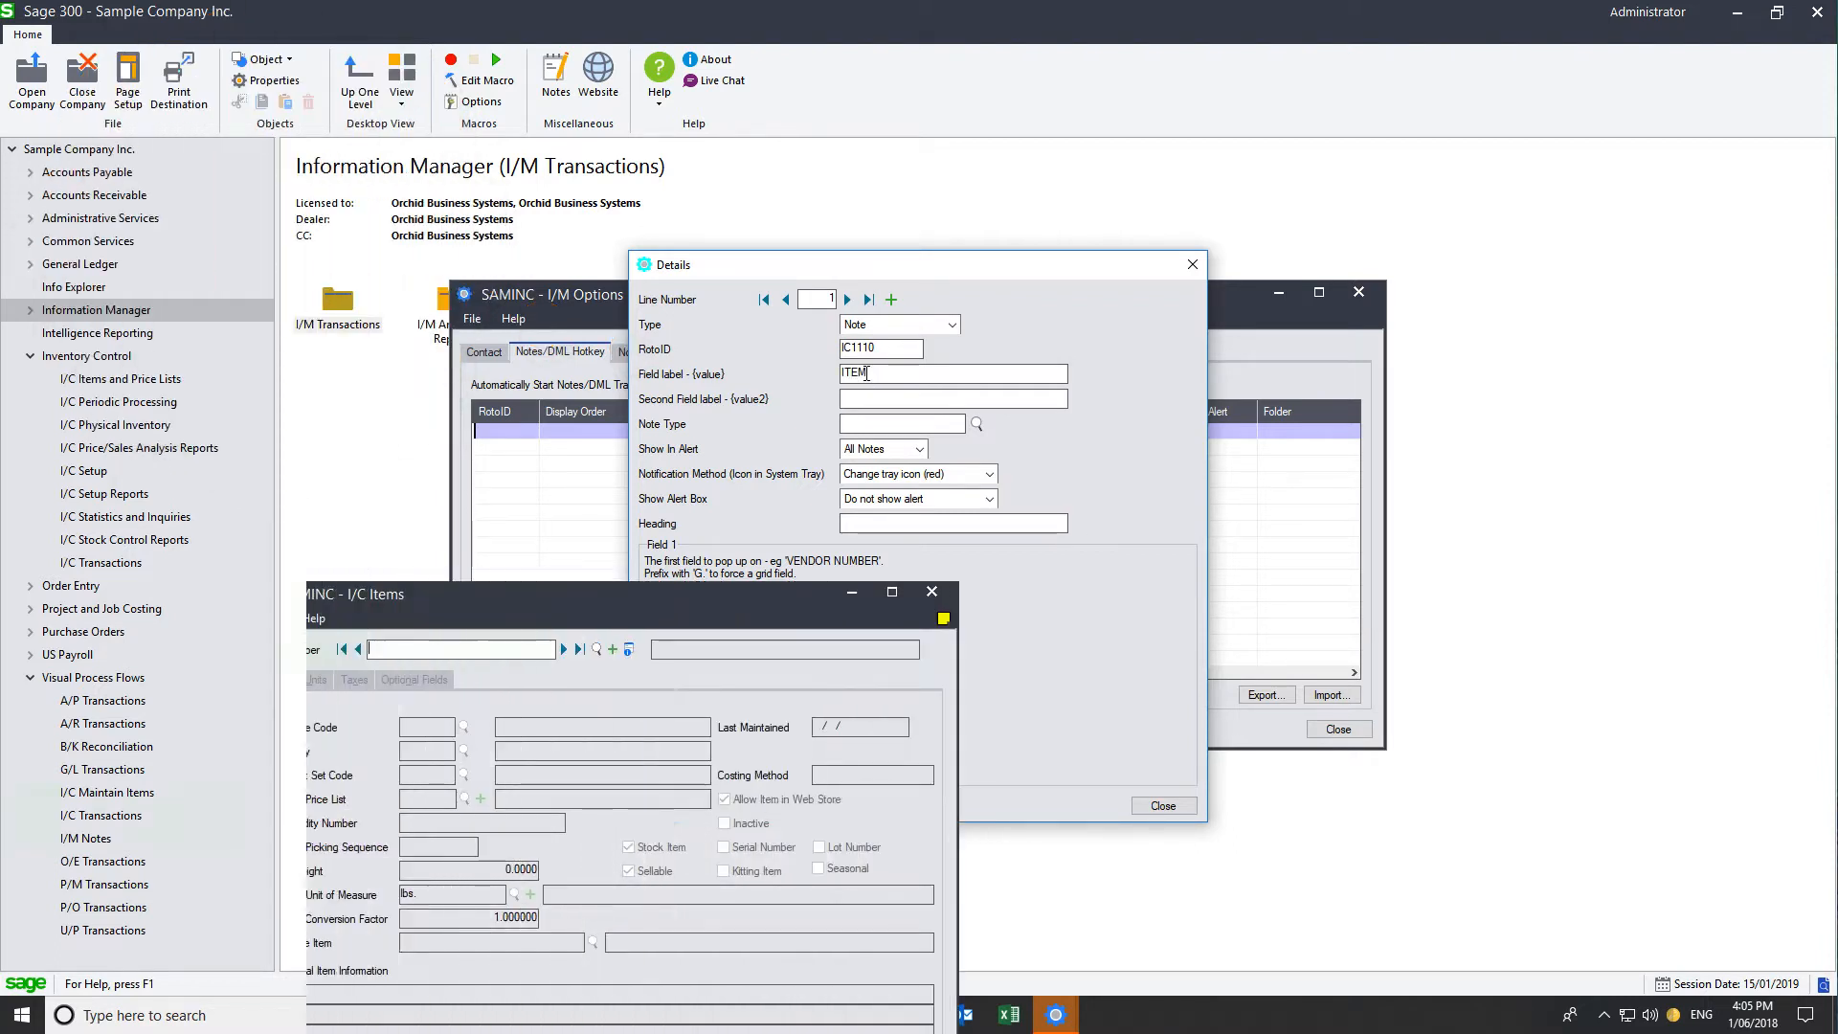
pyautogui.write('NUMBER')
pyautogui.press('Tab')
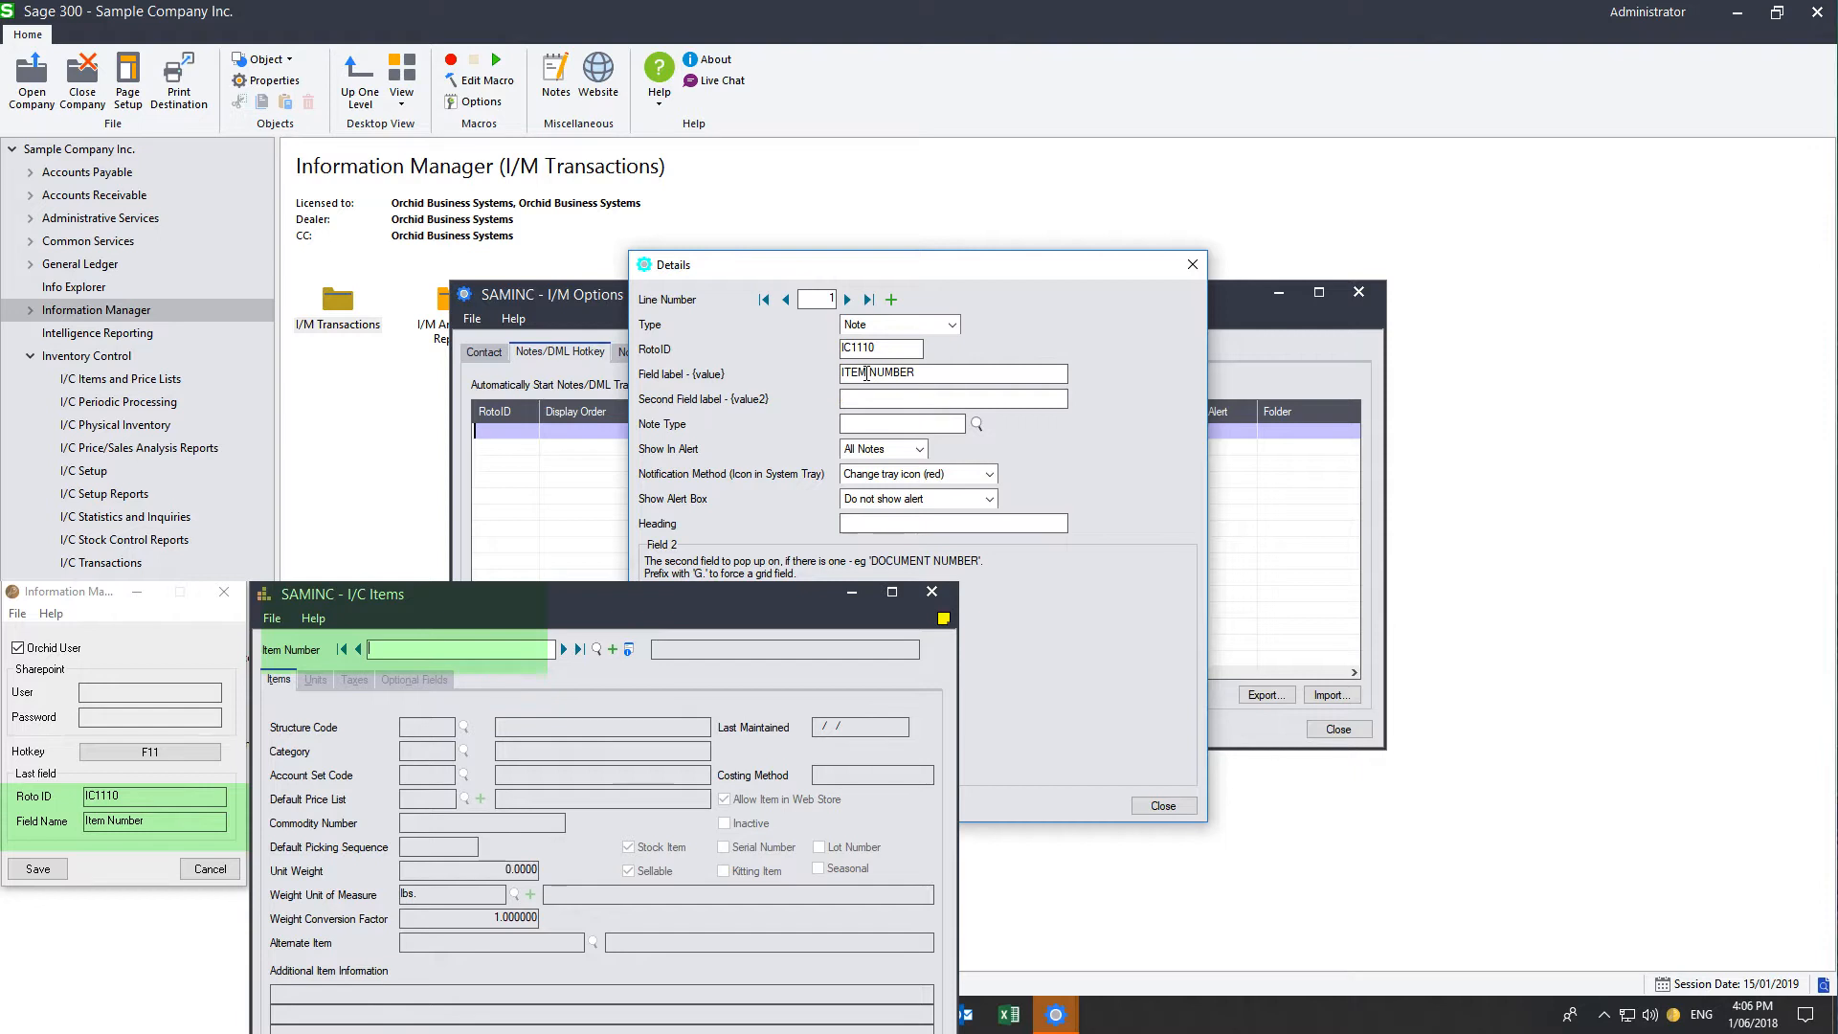
pyautogui.click(867, 375)
pyautogui.press('Tab')
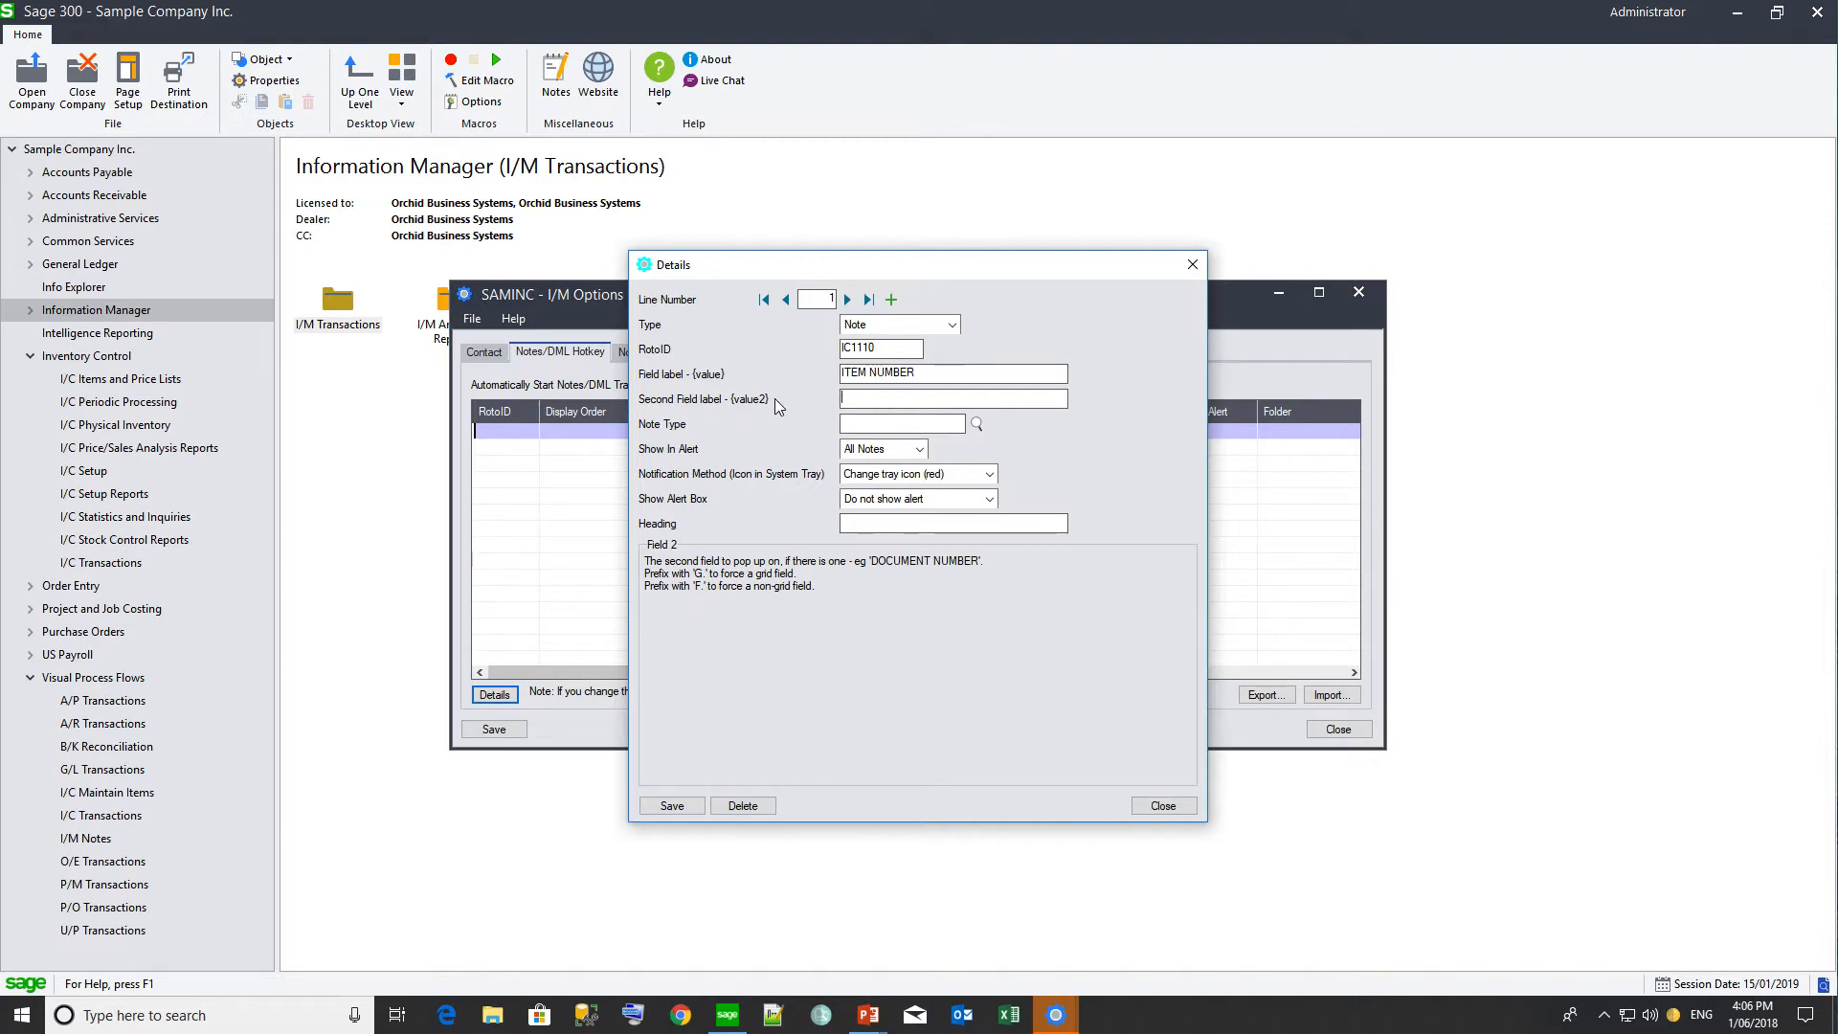
# Step: Pick ITEMNOTES as the hotkey line's note type and choose All Notes for what shows in the alert
pyautogui.click(867, 421)
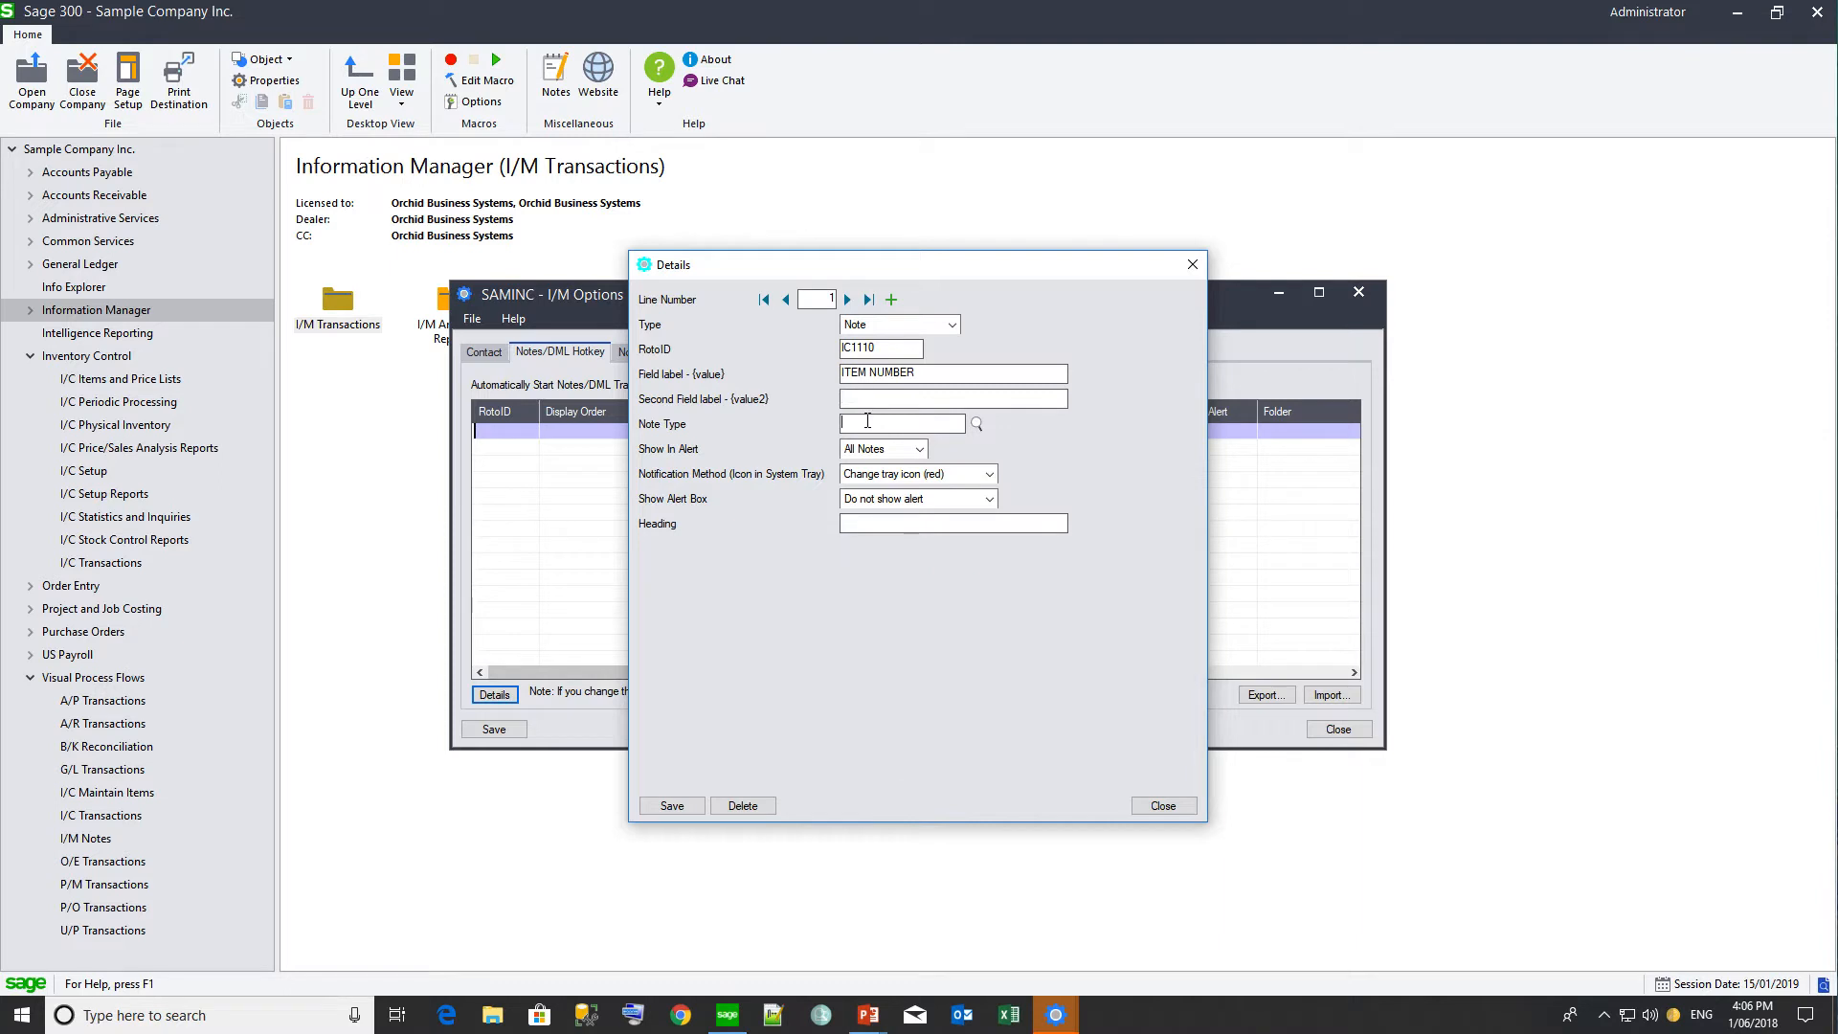
pyautogui.click(977, 424)
pyautogui.press('Return')
pyautogui.click(919, 449)
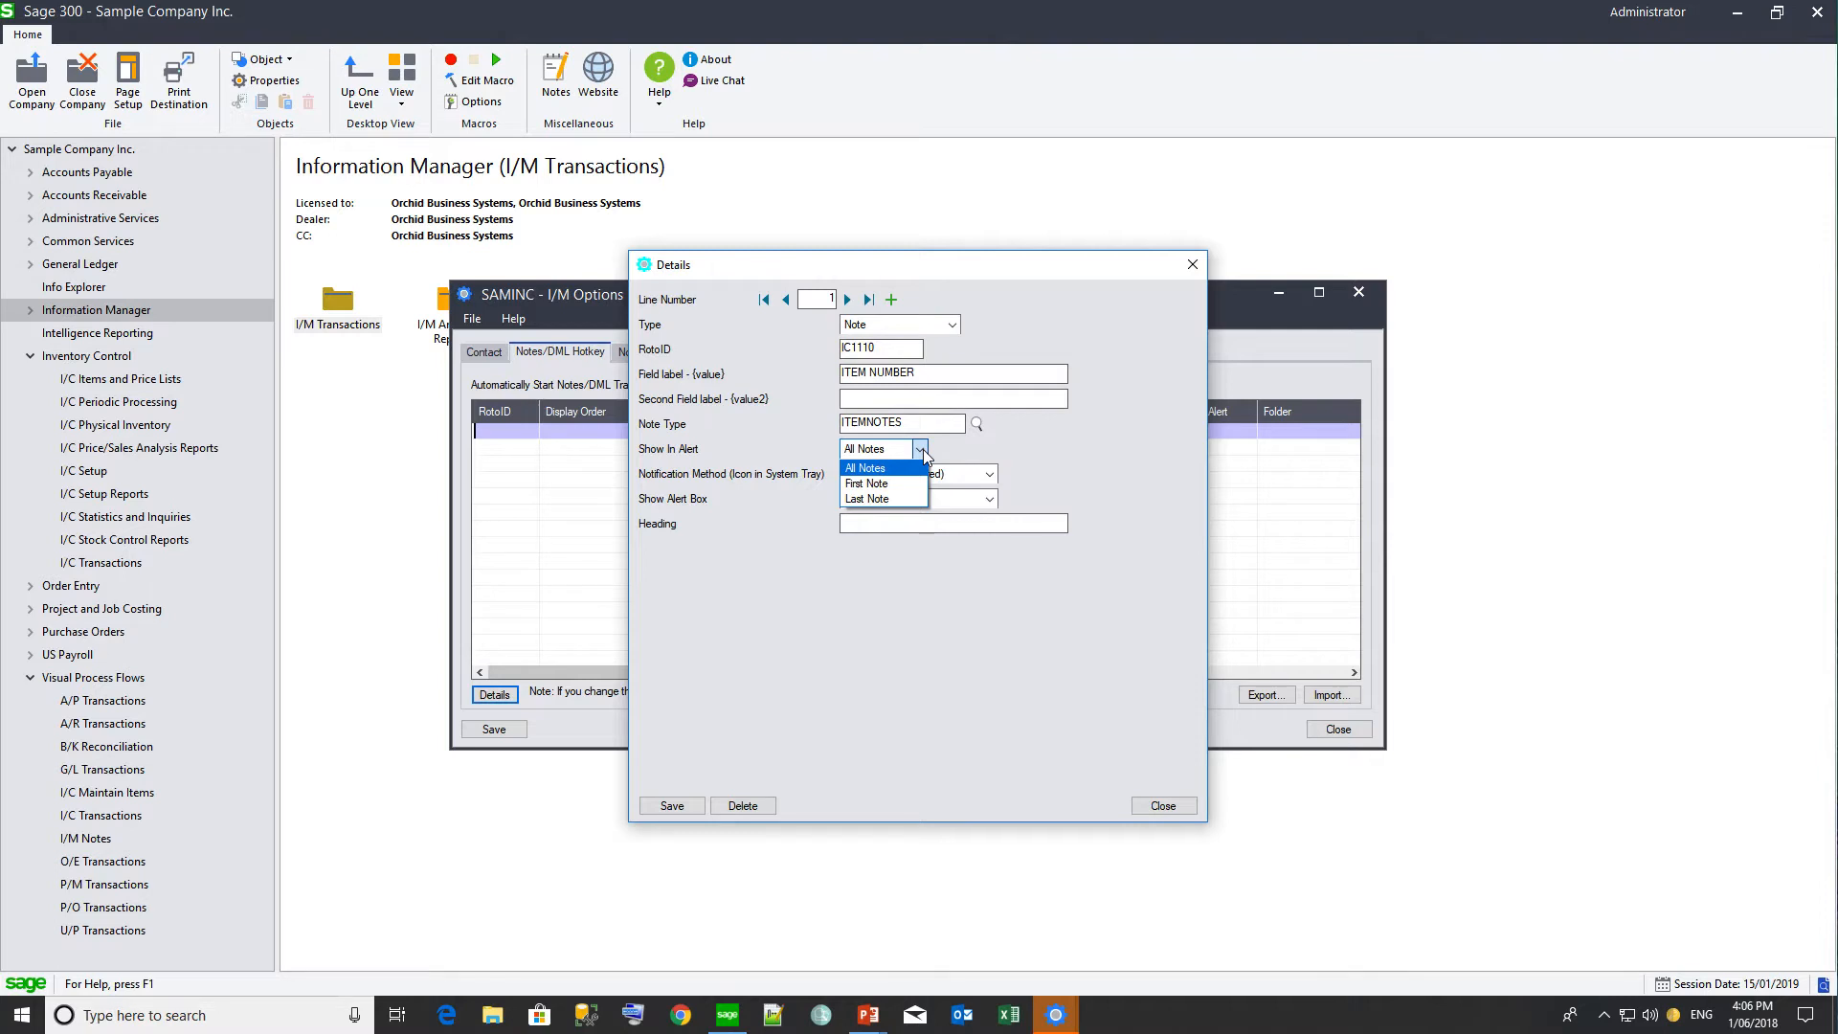
pyautogui.click(900, 470)
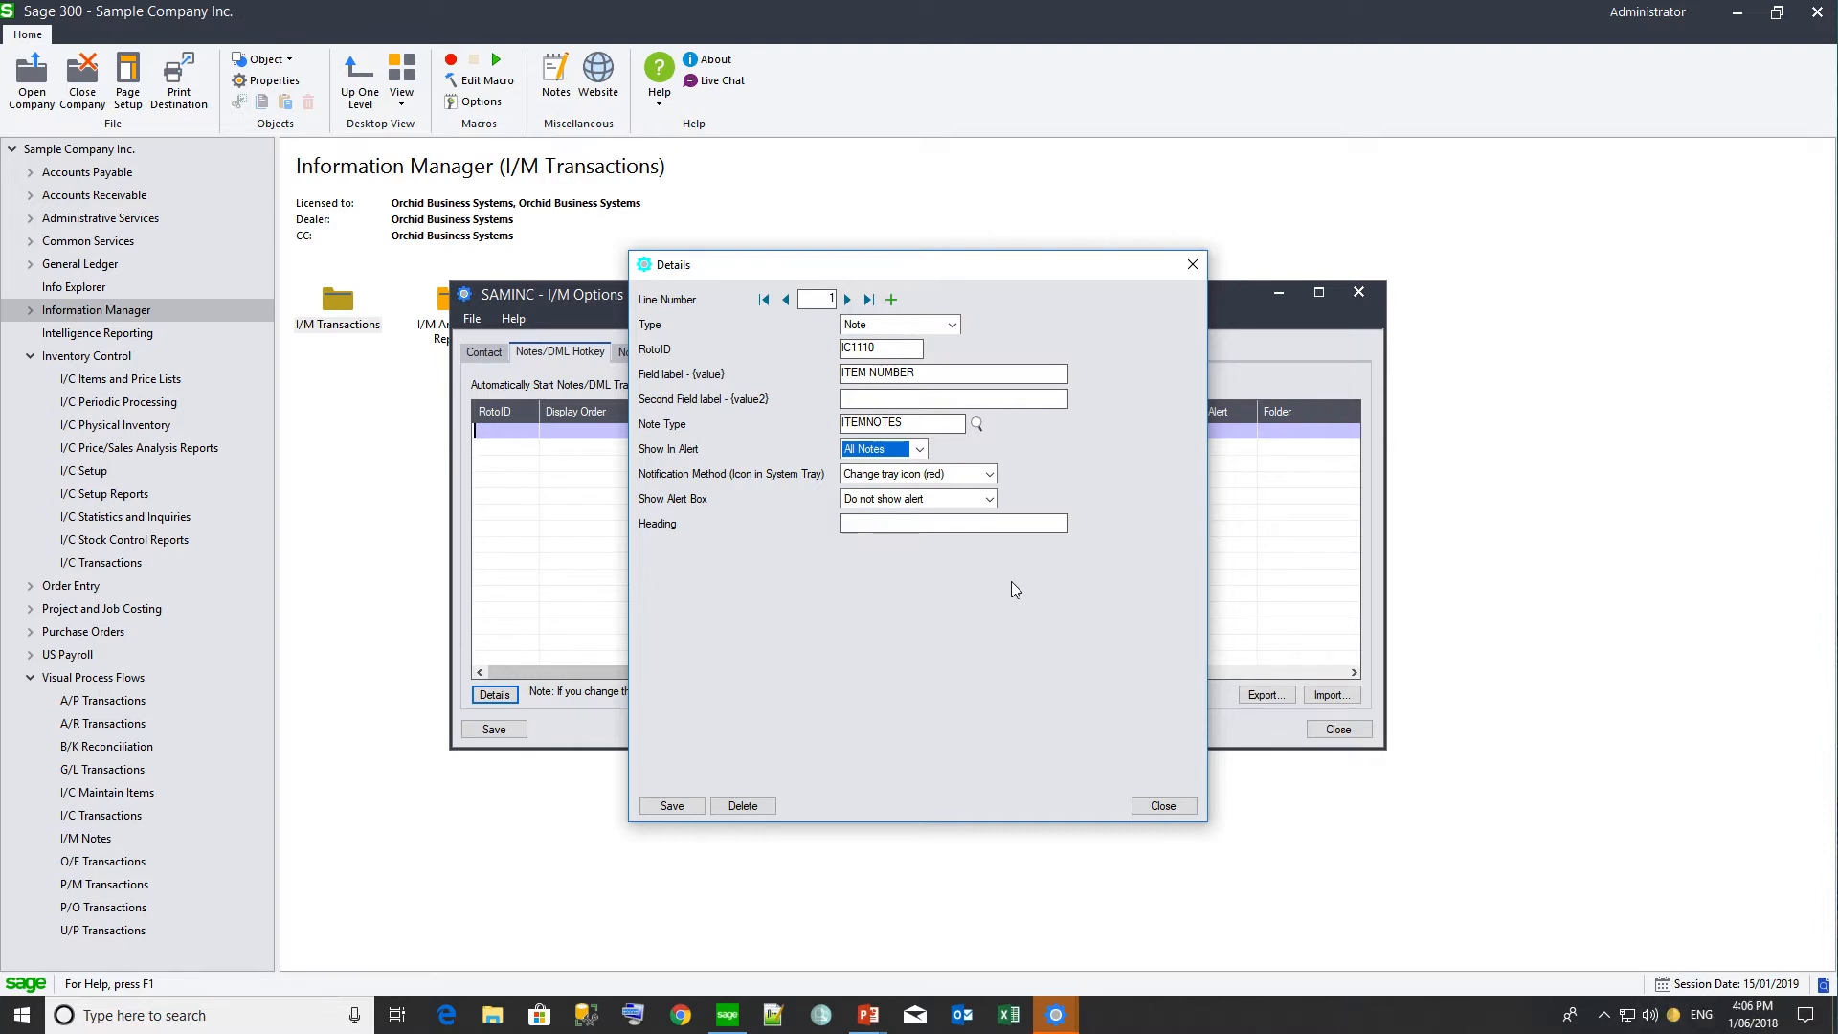
# Step: Set the hotkey line's notification method to None and its alert box option to Show alert
pyautogui.click(991, 476)
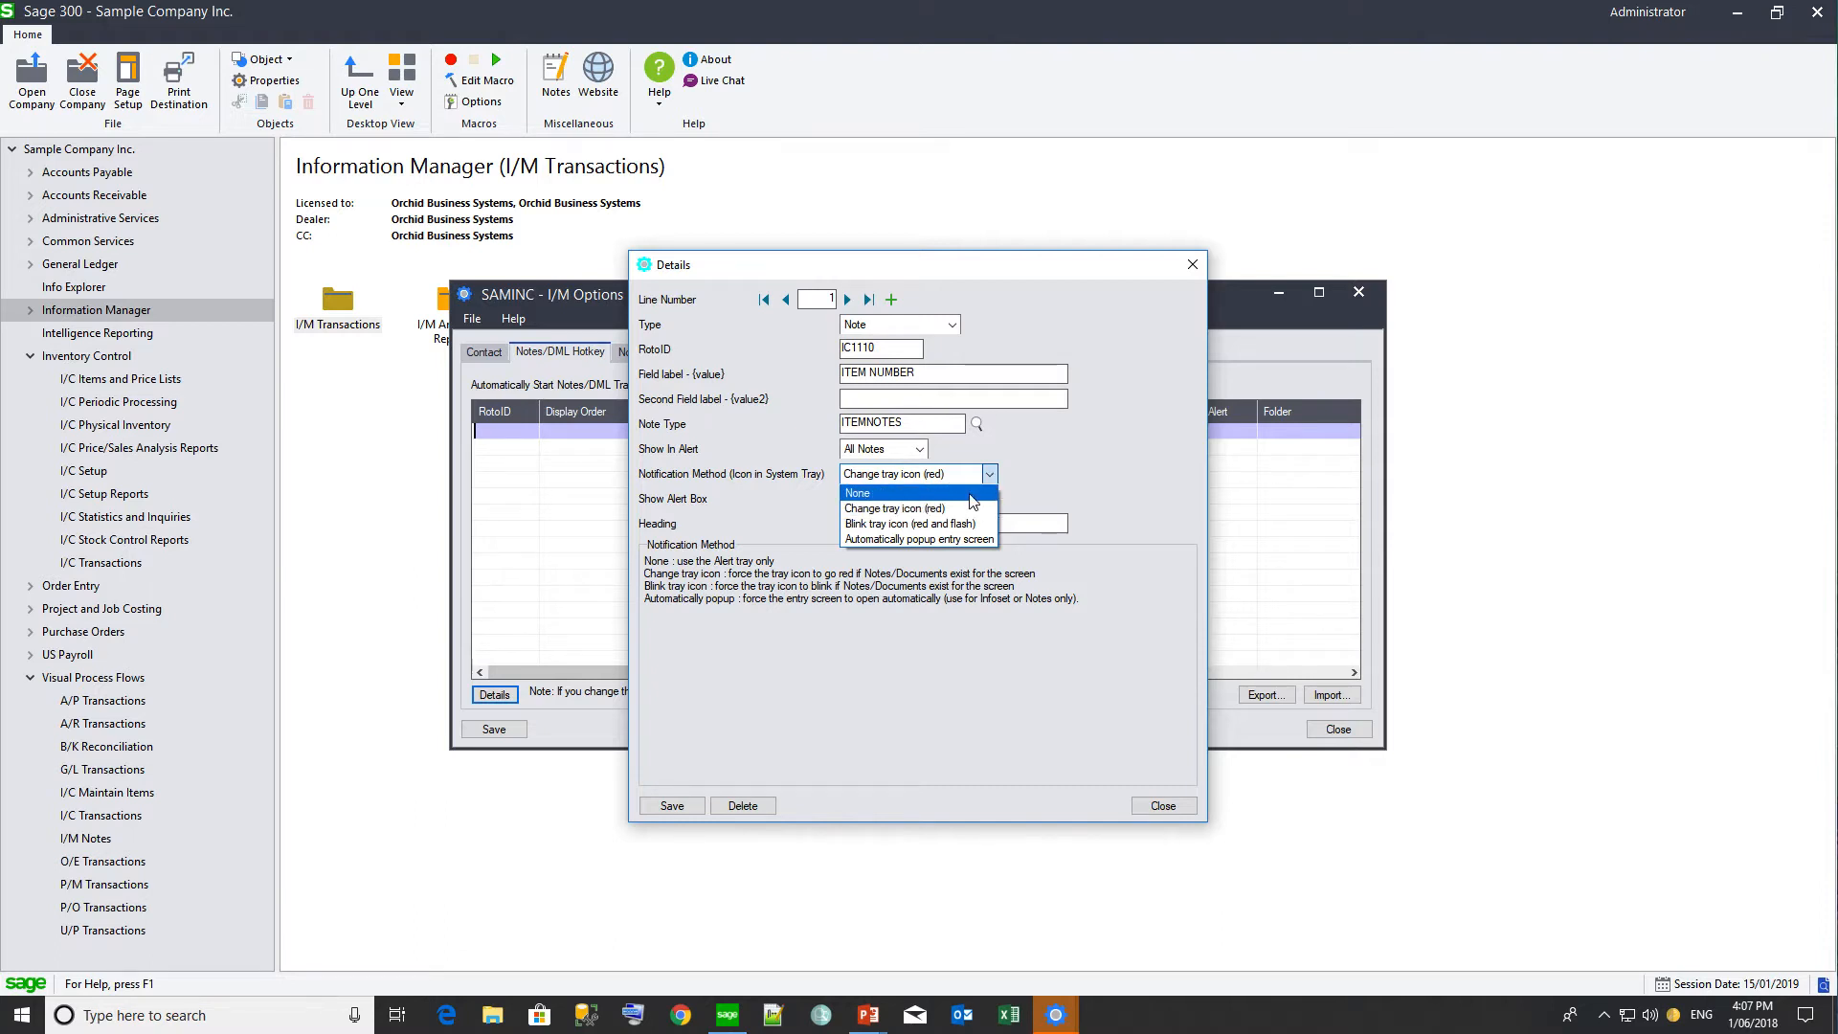
pyautogui.click(970, 494)
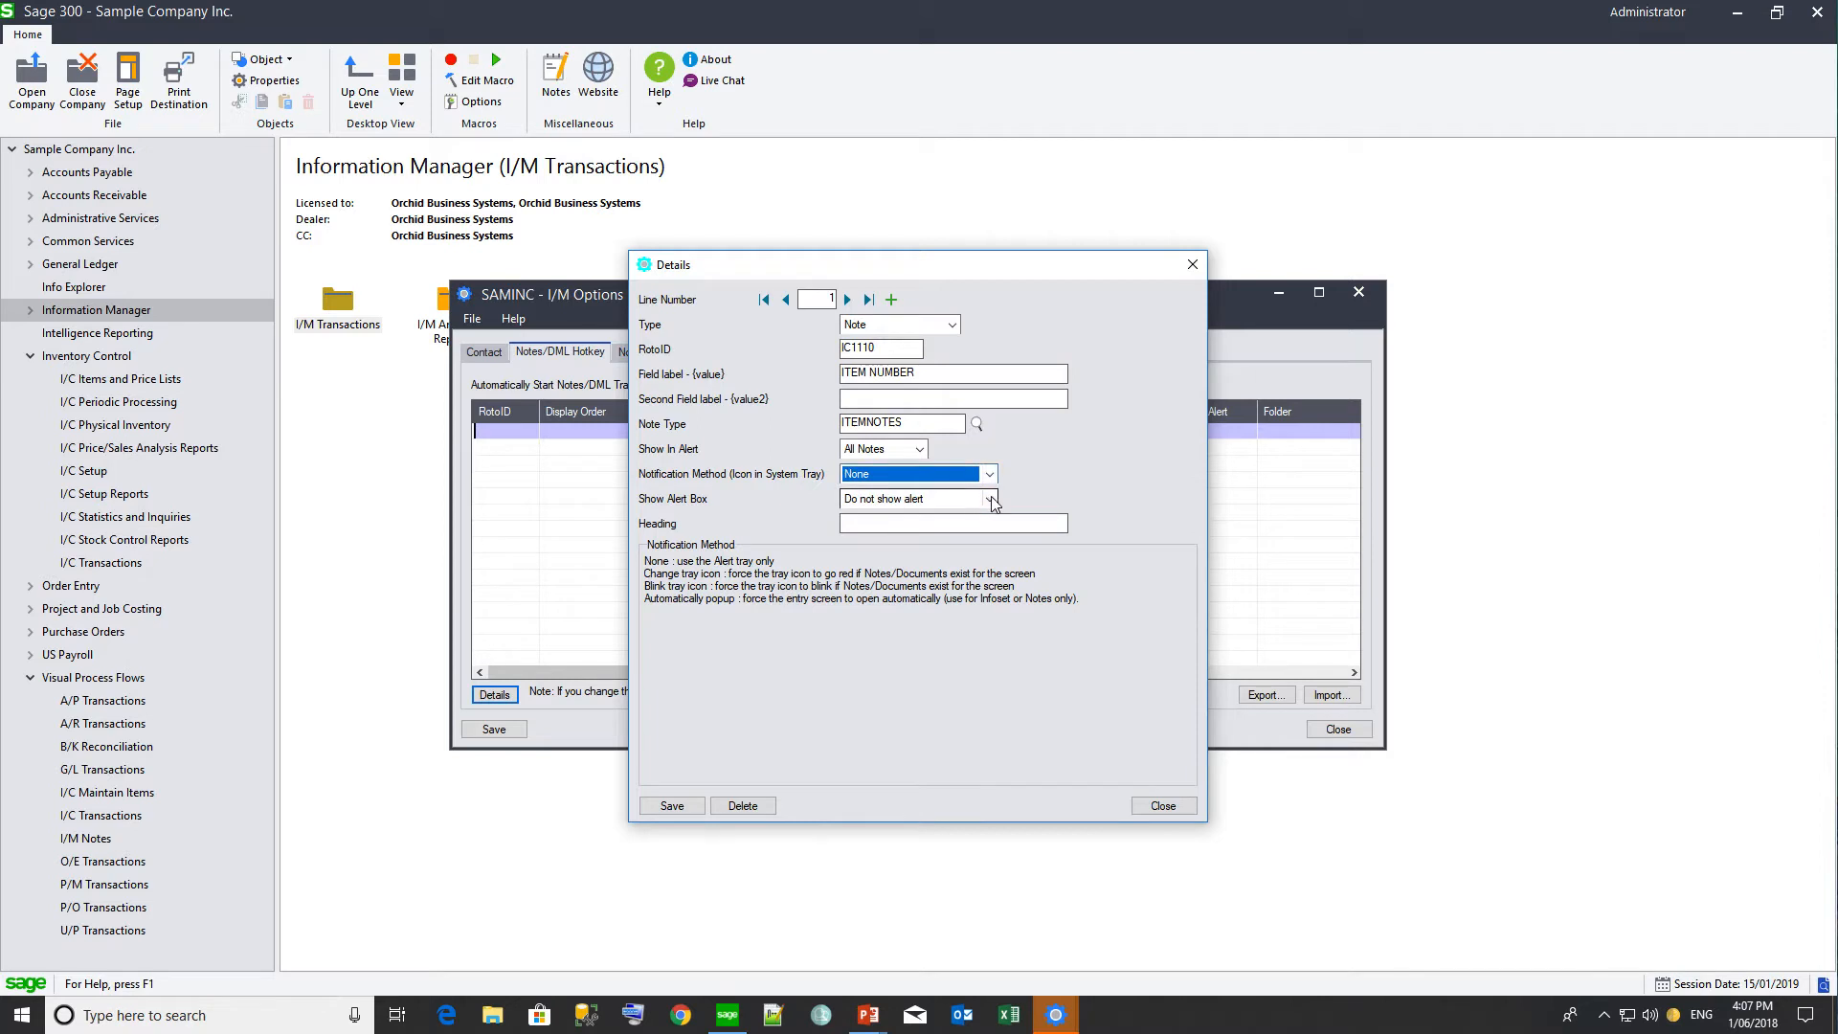
pyautogui.click(991, 499)
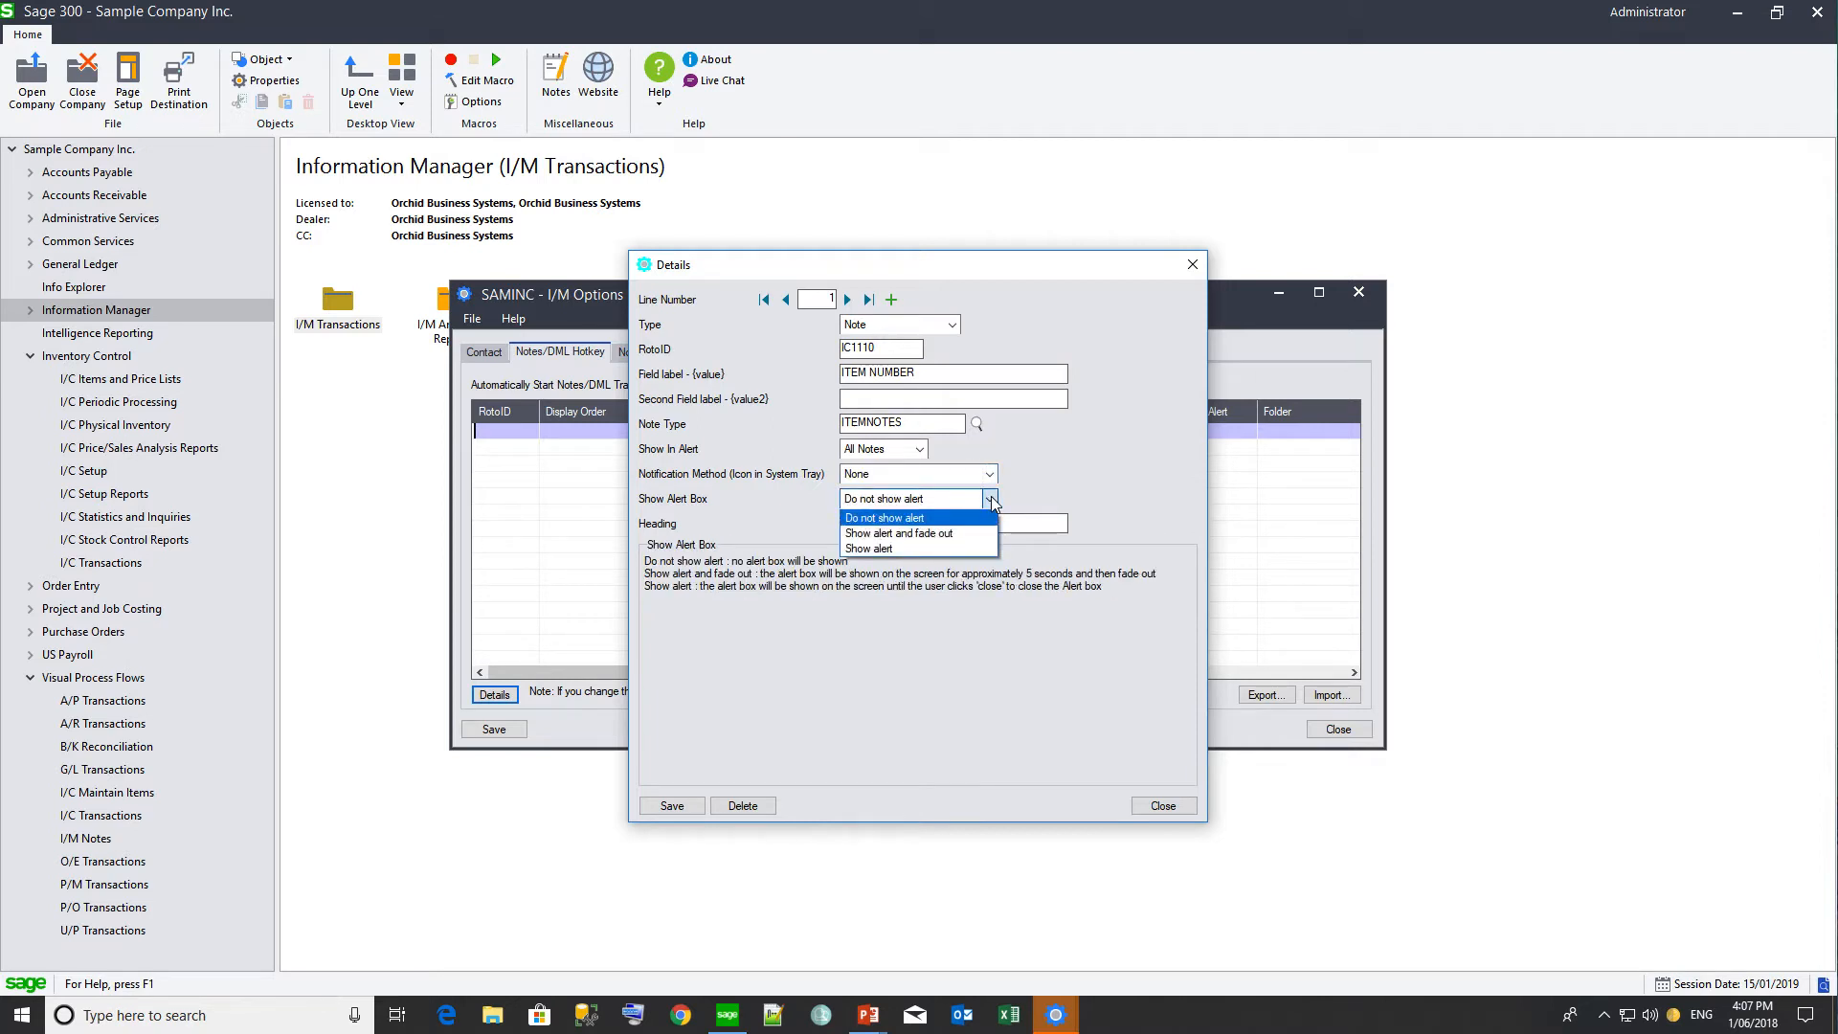
pyautogui.click(943, 553)
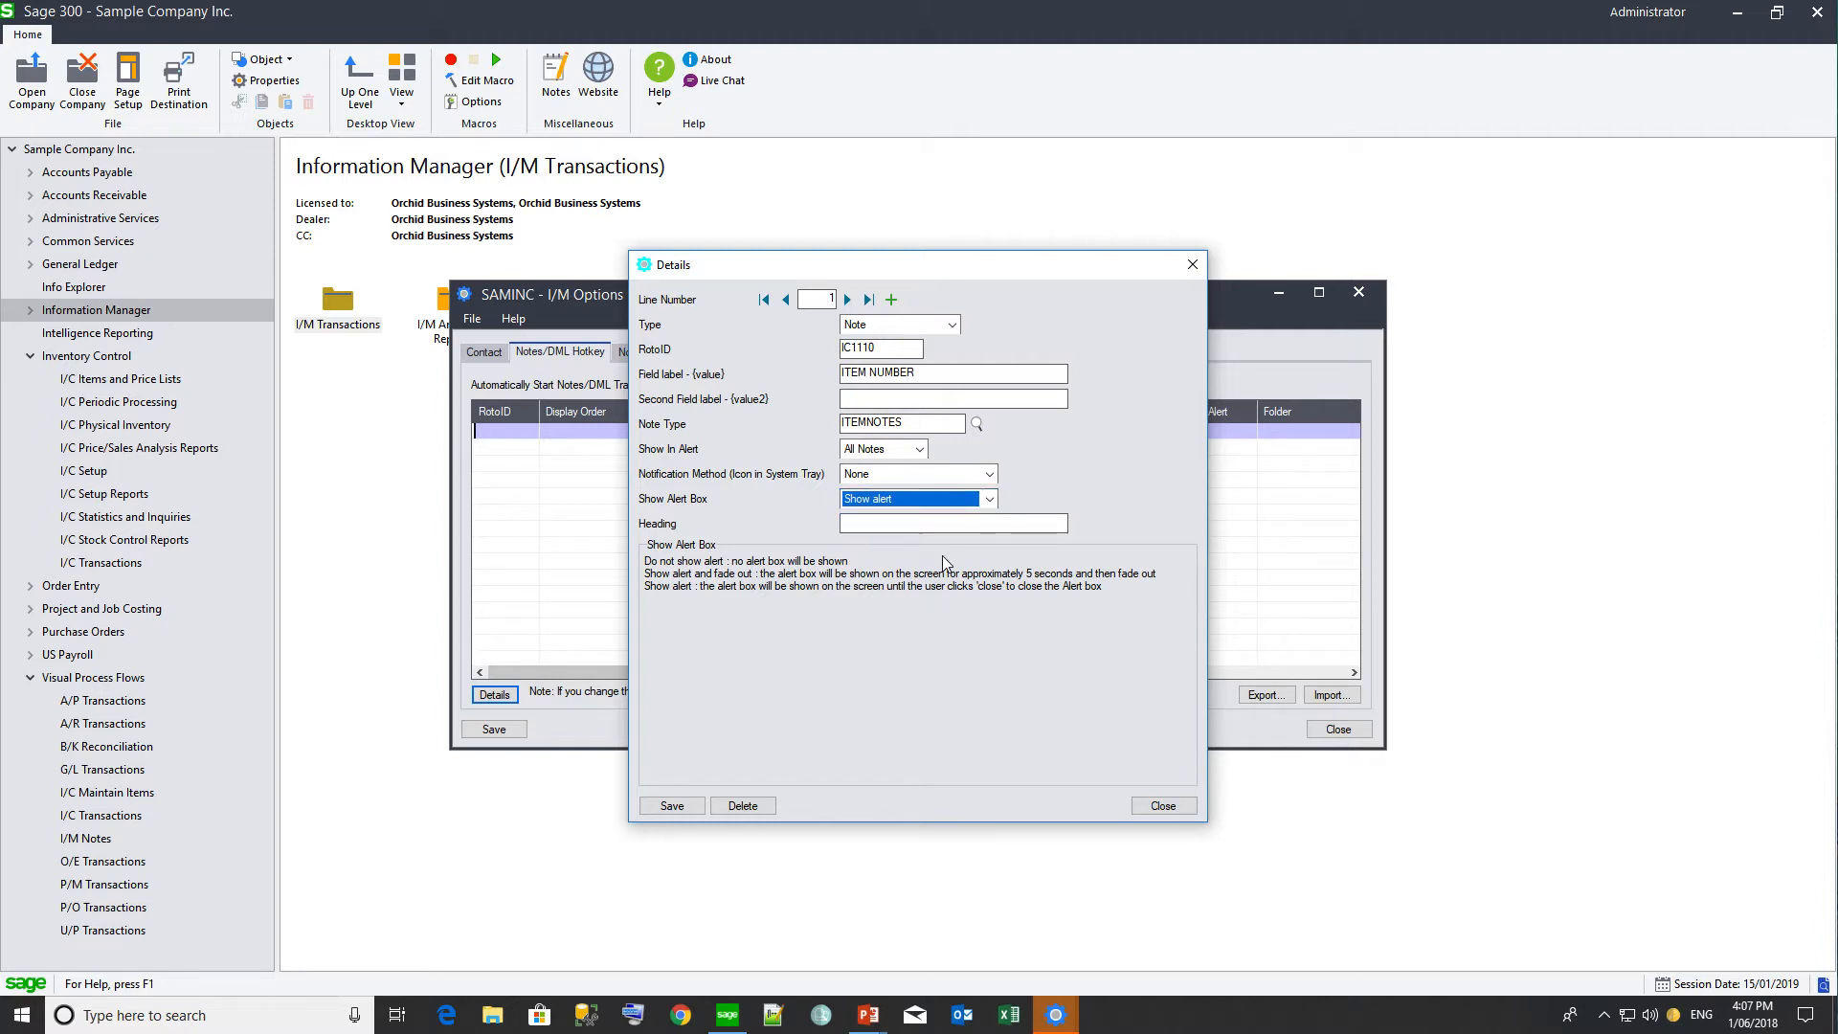
# Step: Enter Item Notes as the popup heading, save the hotkey line and close its details
pyautogui.click(884, 521)
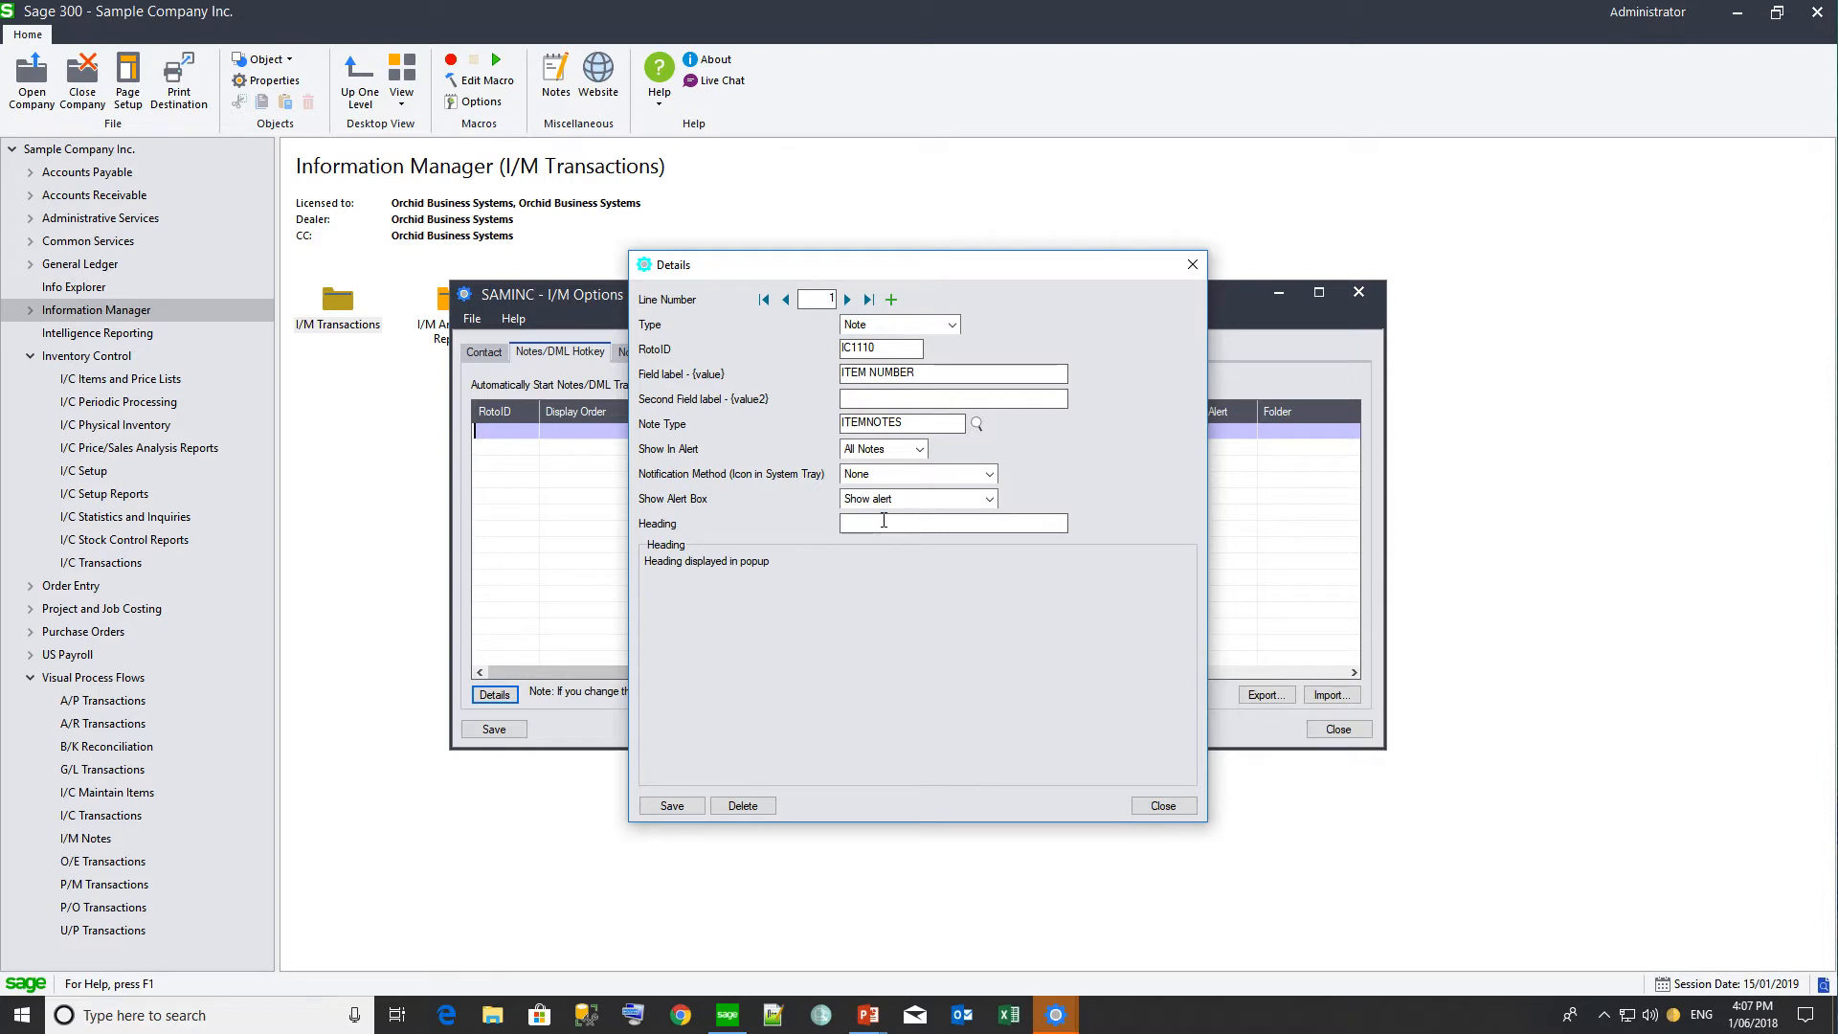
pyautogui.write('Item Notes')
pyautogui.click(672, 805)
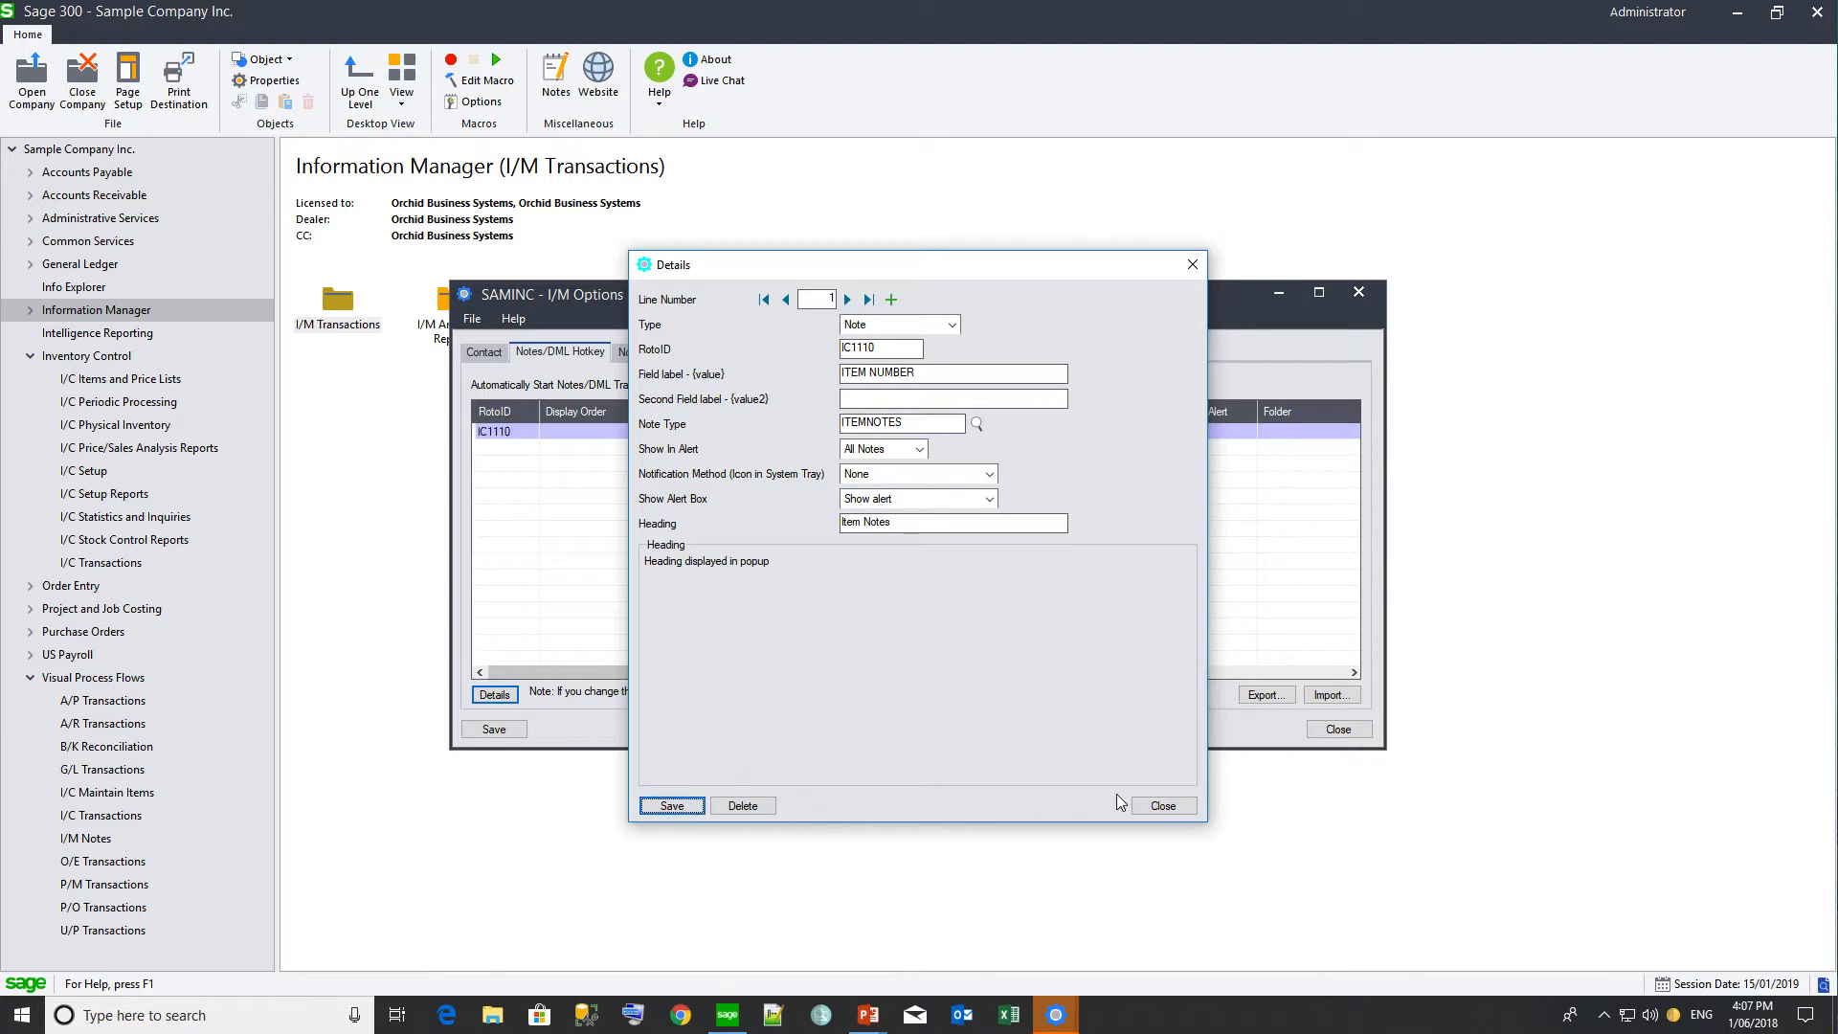
pyautogui.click(1163, 806)
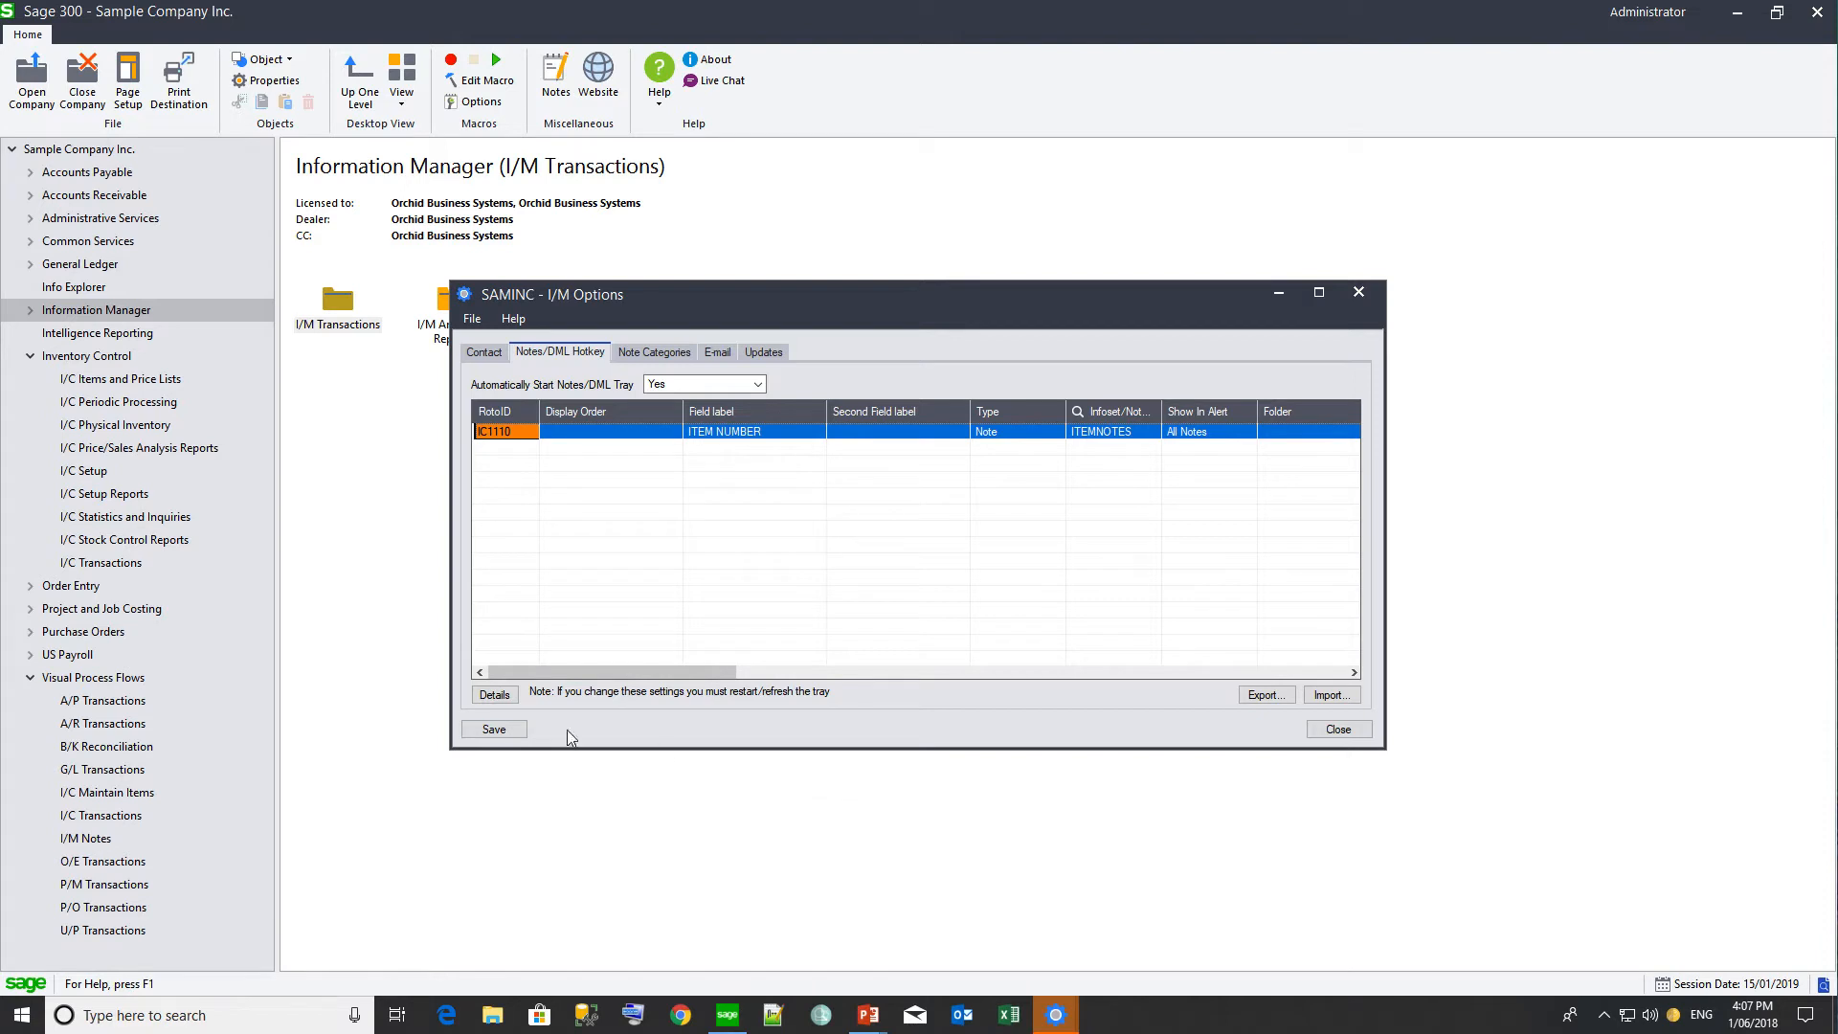
# Step: Save the I/M Options and refresh the Information Manager tray icon
pyautogui.click(492, 731)
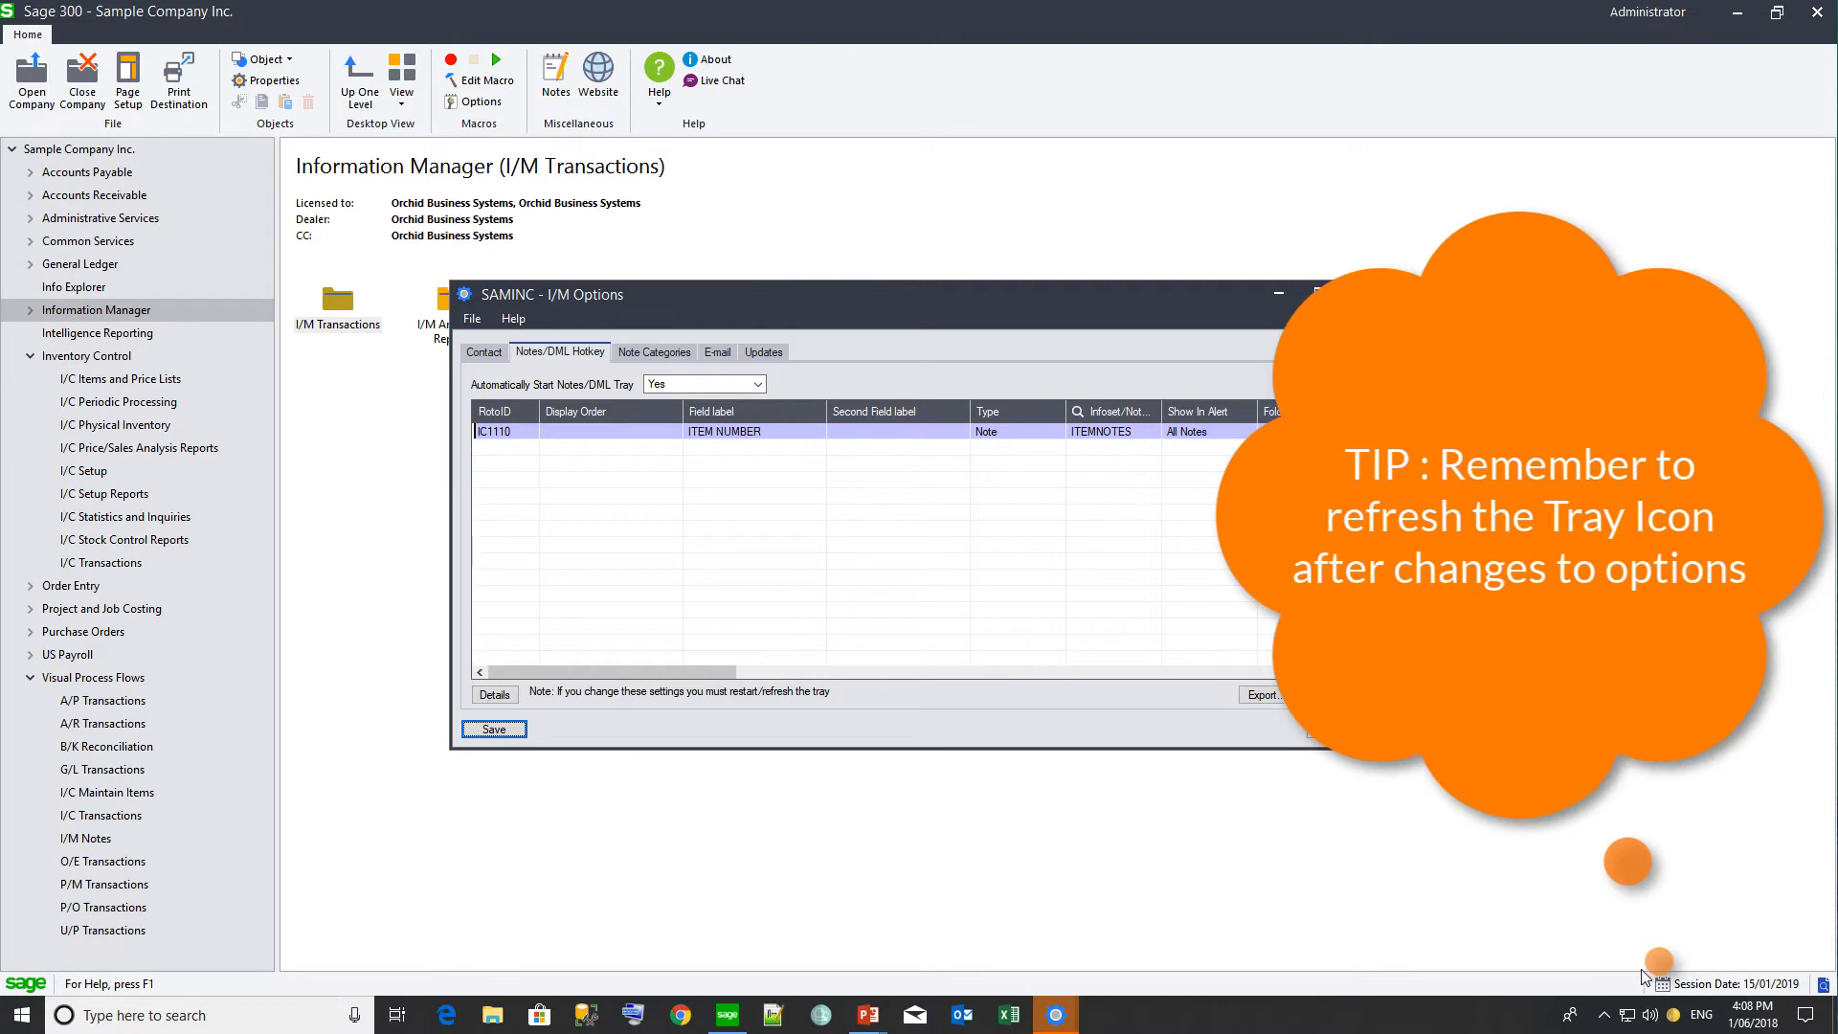
pyautogui.rightClick(1675, 1020)
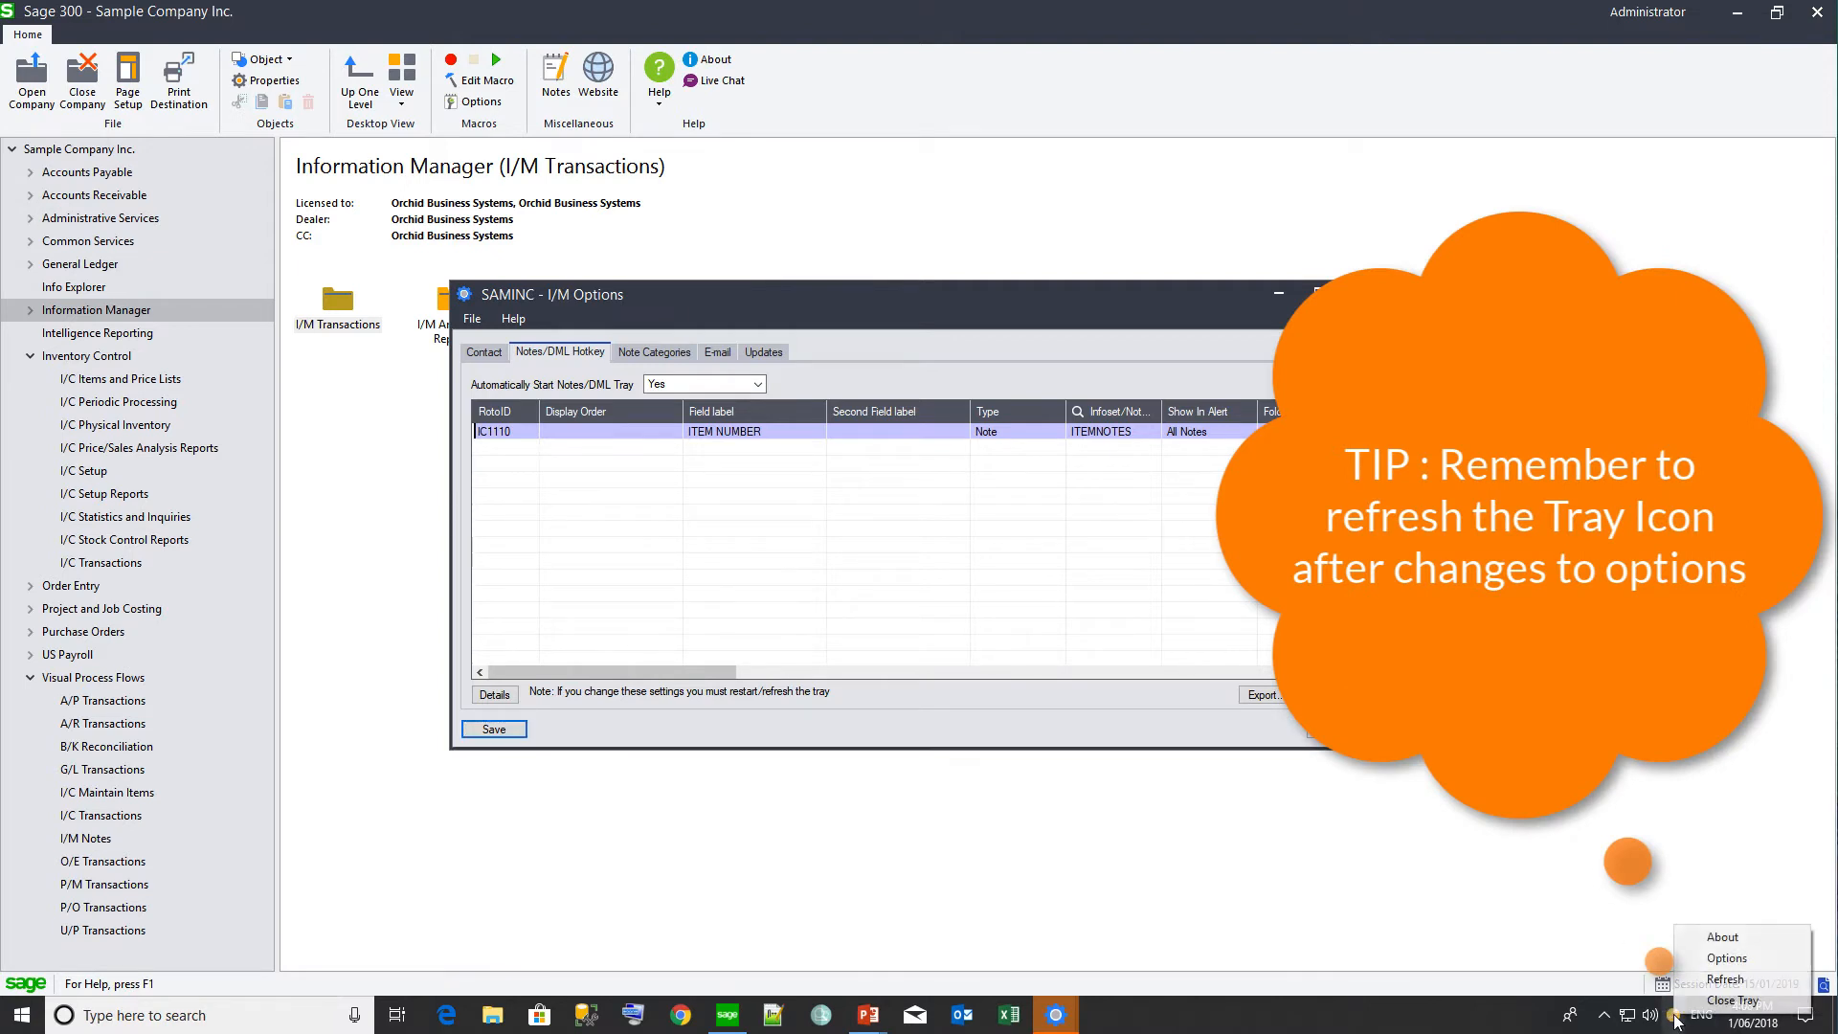
pyautogui.click(1719, 980)
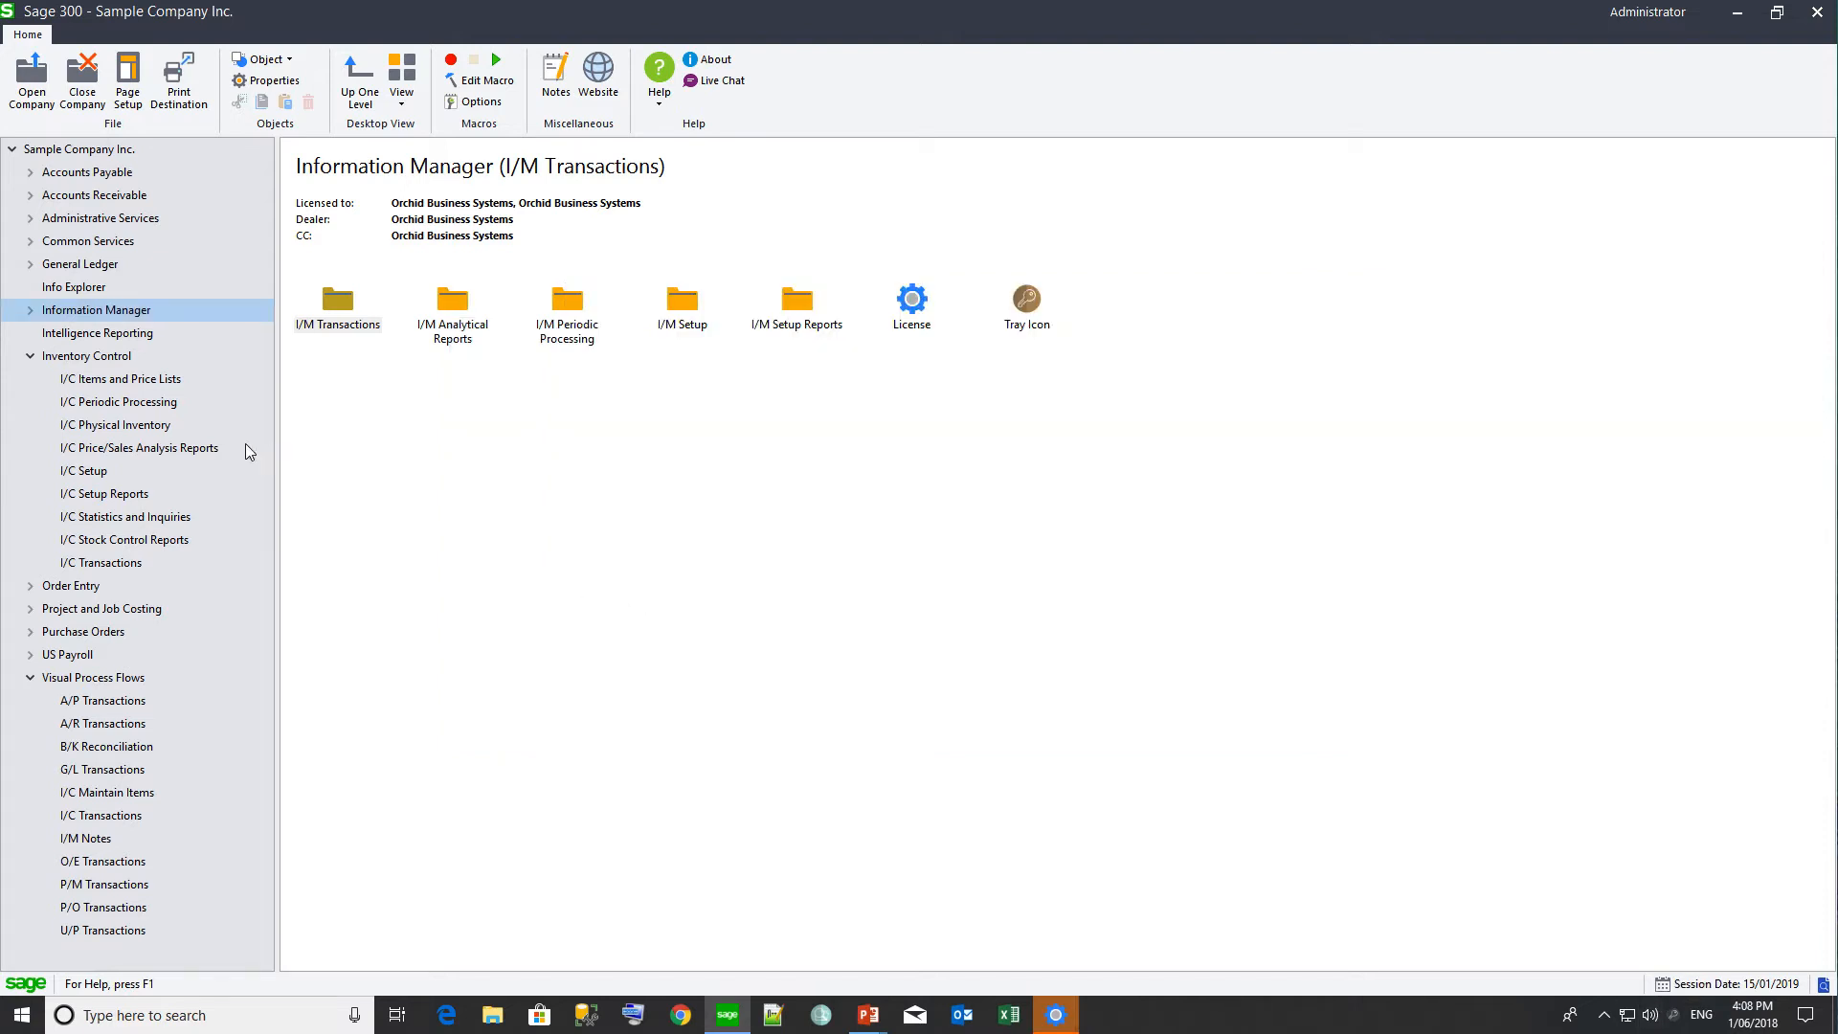
# Step: Open the I/C Items screen from I/C Items and Price Lists and load item A1-103/0
pyautogui.click(112, 378)
pyautogui.doubleClick(337, 306)
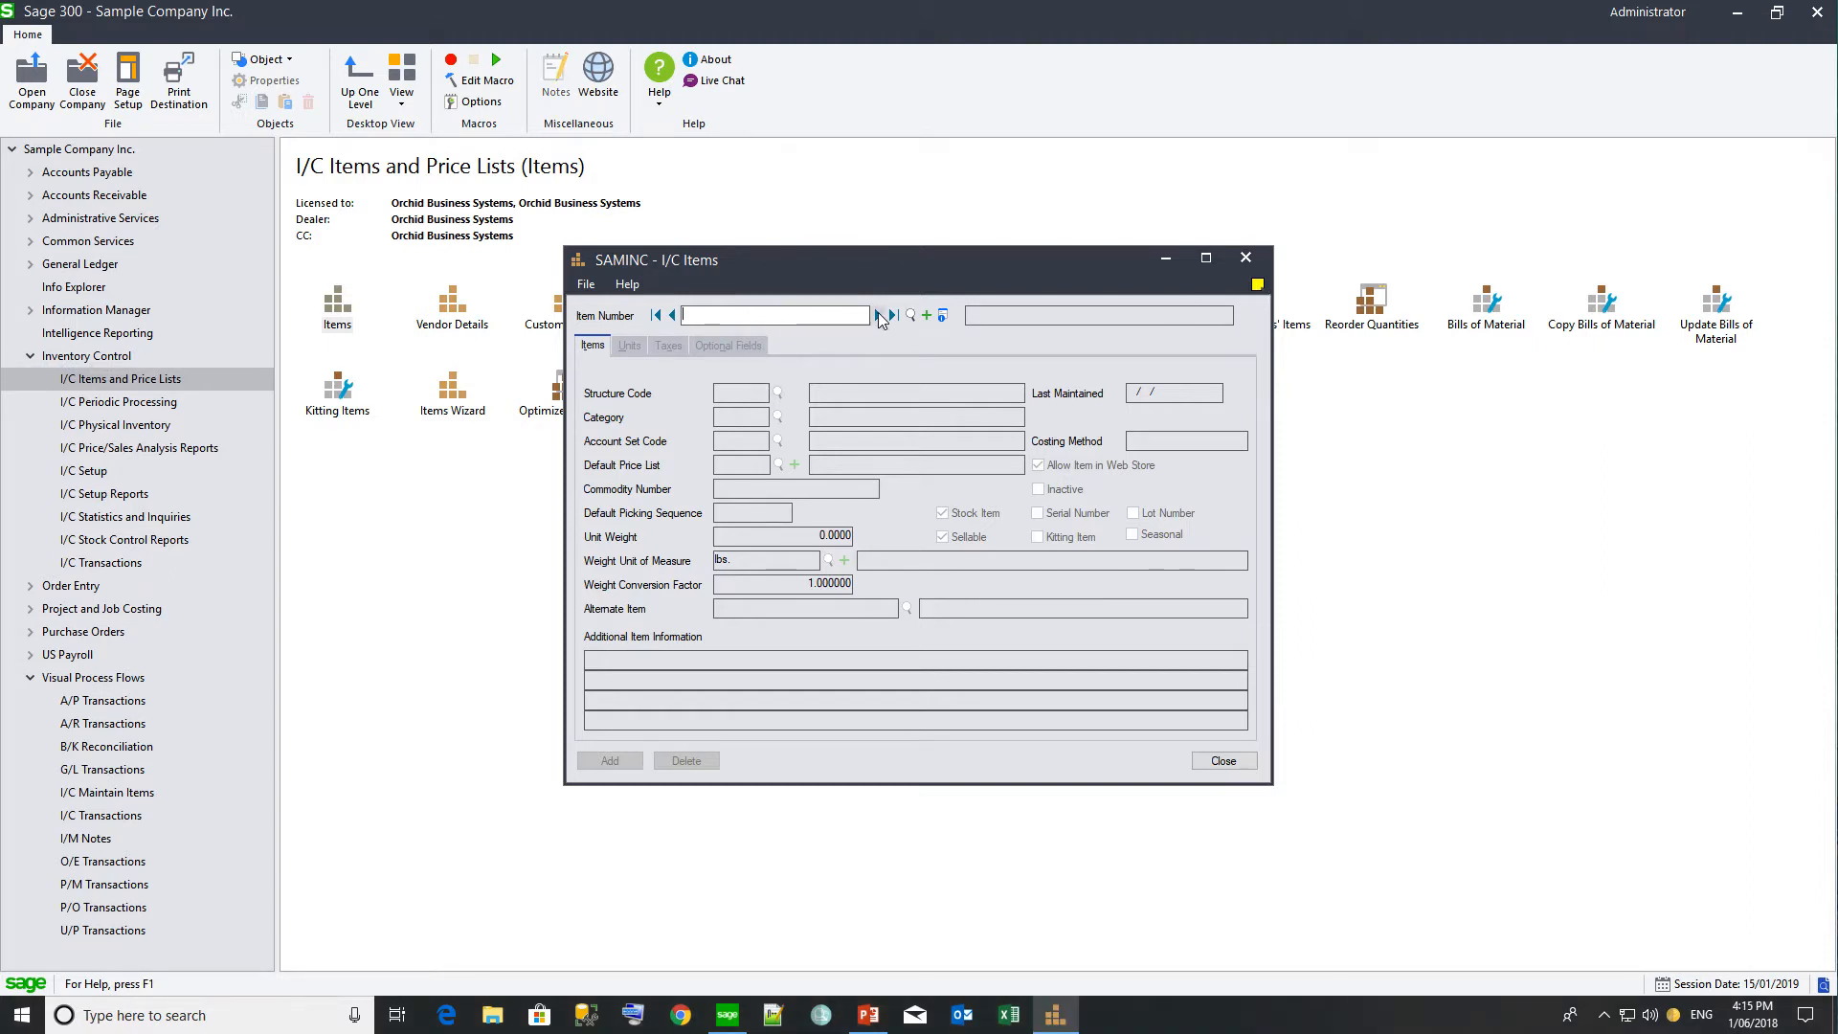
pyautogui.click(879, 316)
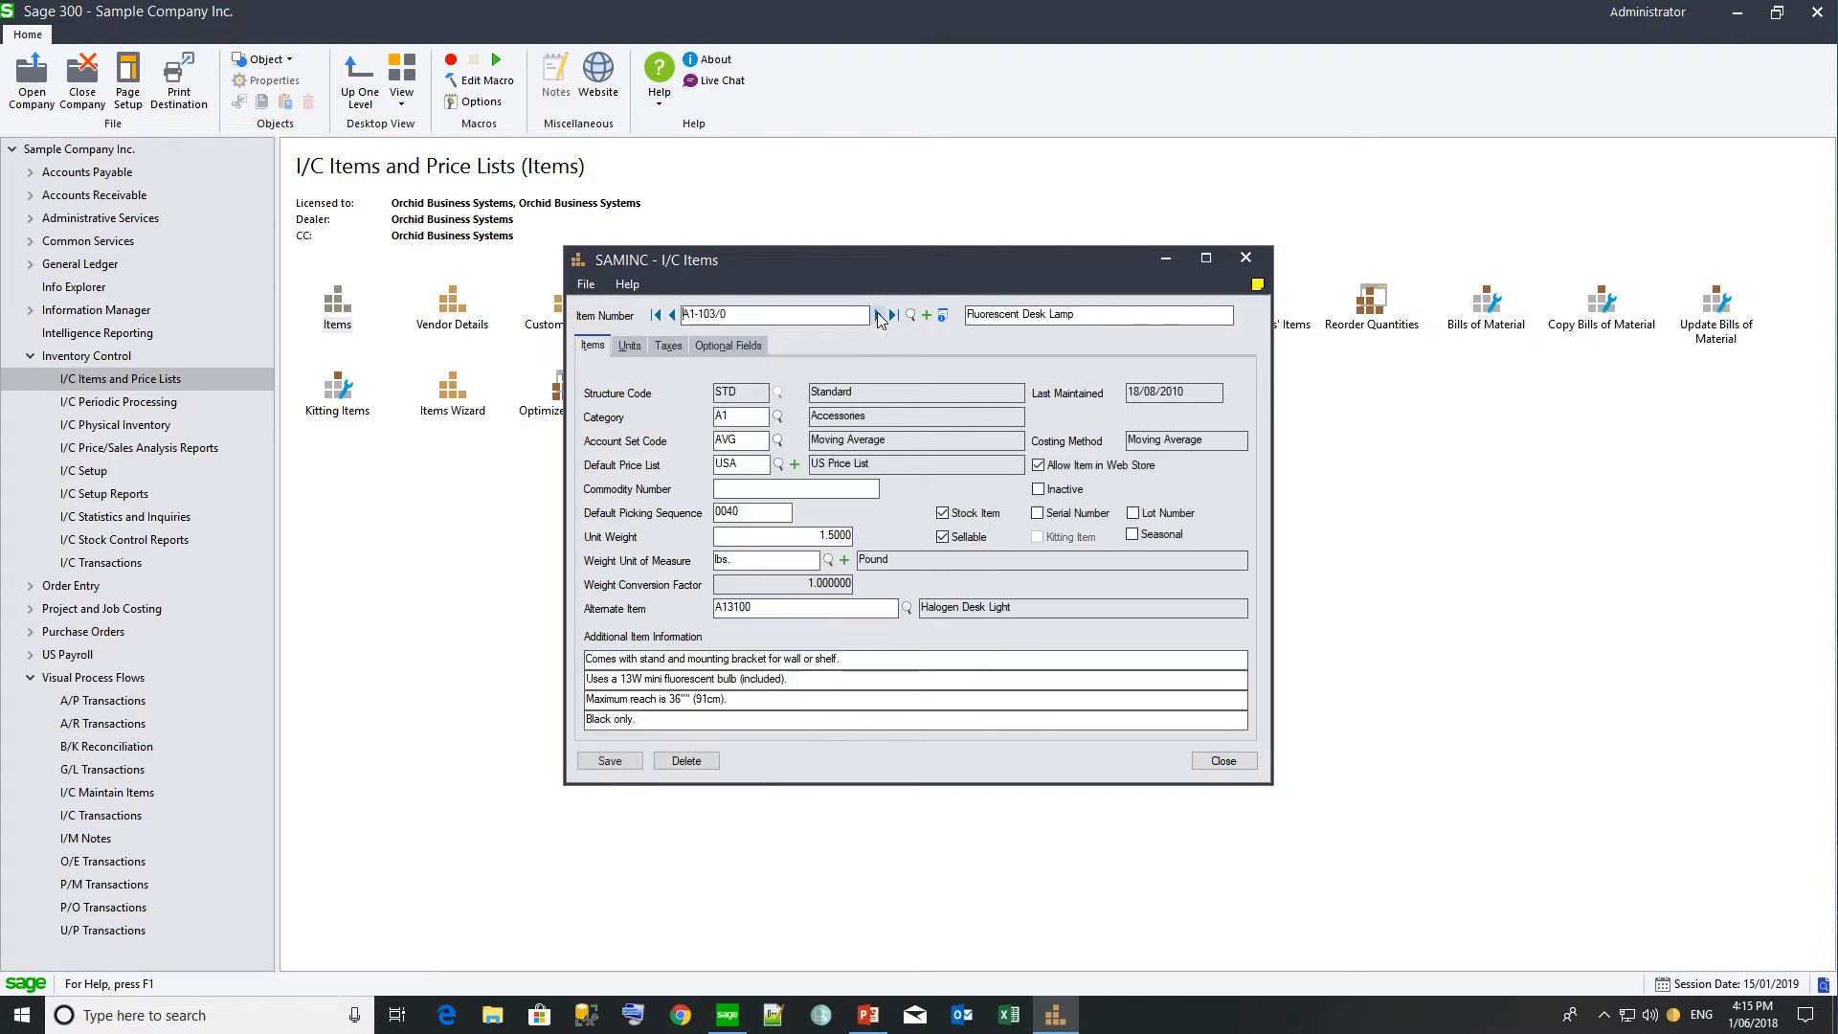
# Step: Add an ITEMNOTES note to item A1-103/0 reading "This item must be delivered with special lables.", review its date and user columns, and close the notes window
pyautogui.click(1258, 285)
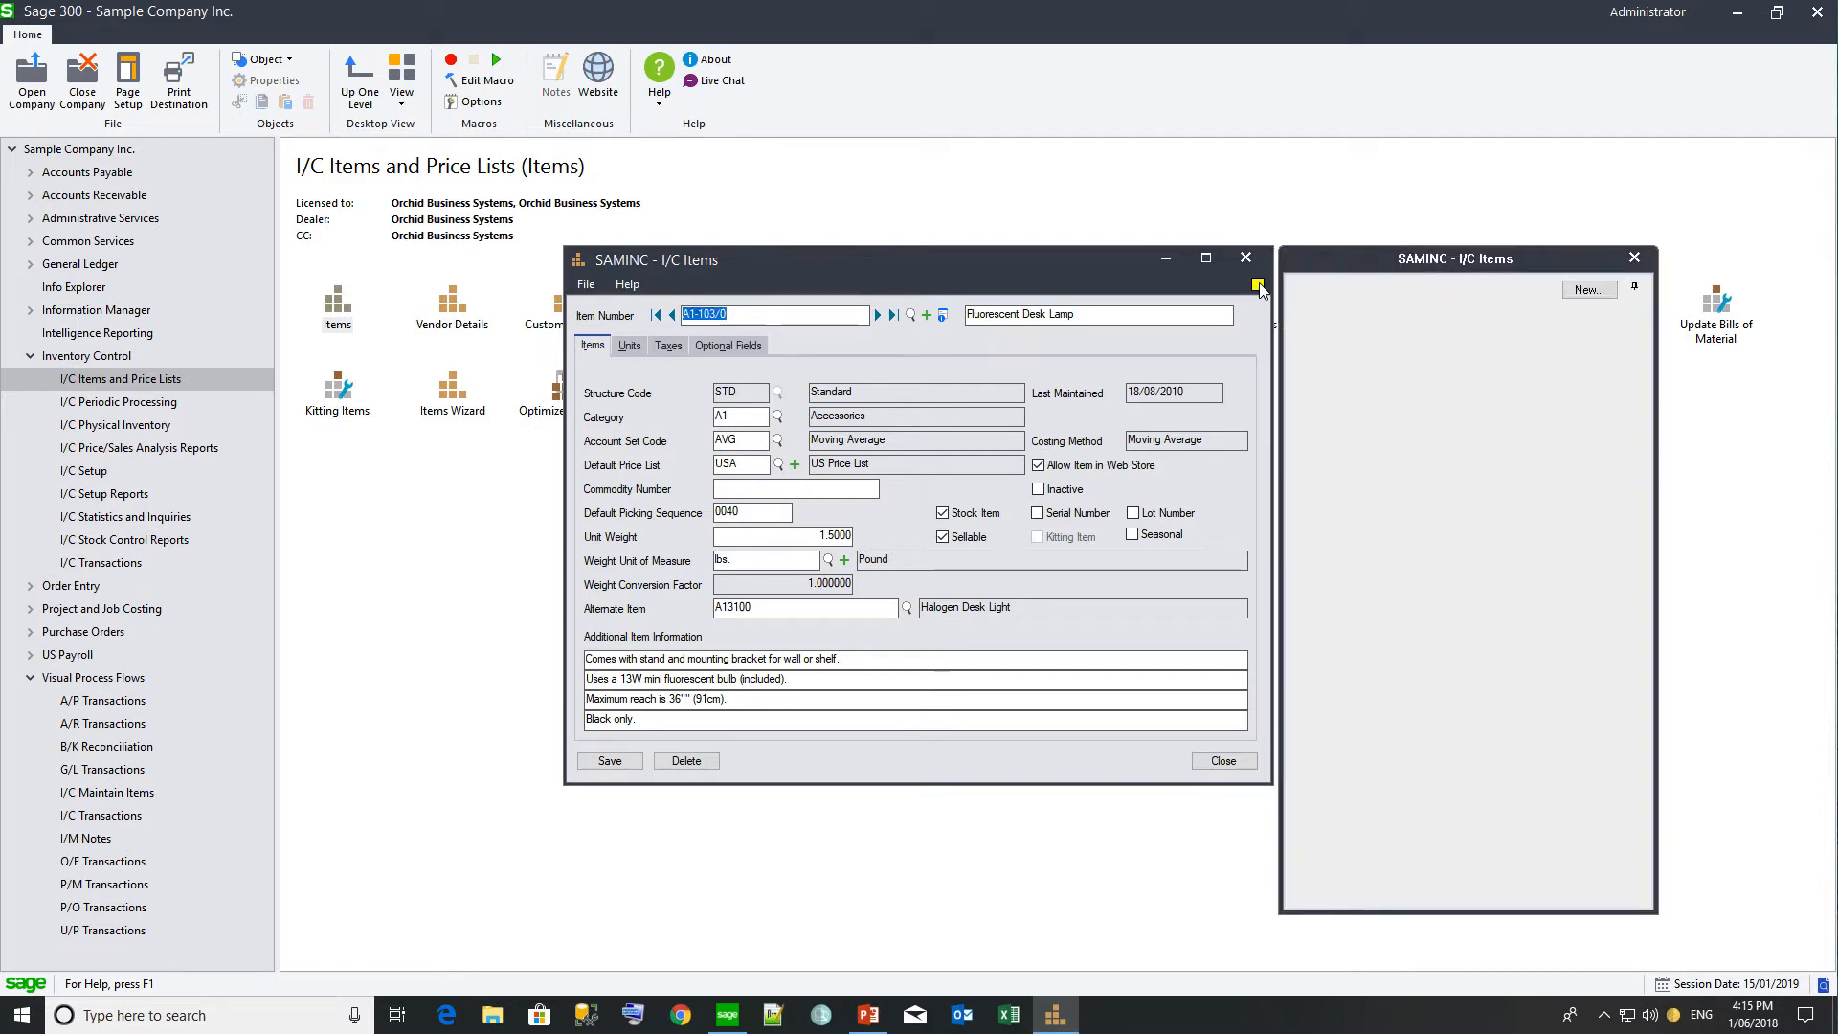
pyautogui.click(1589, 290)
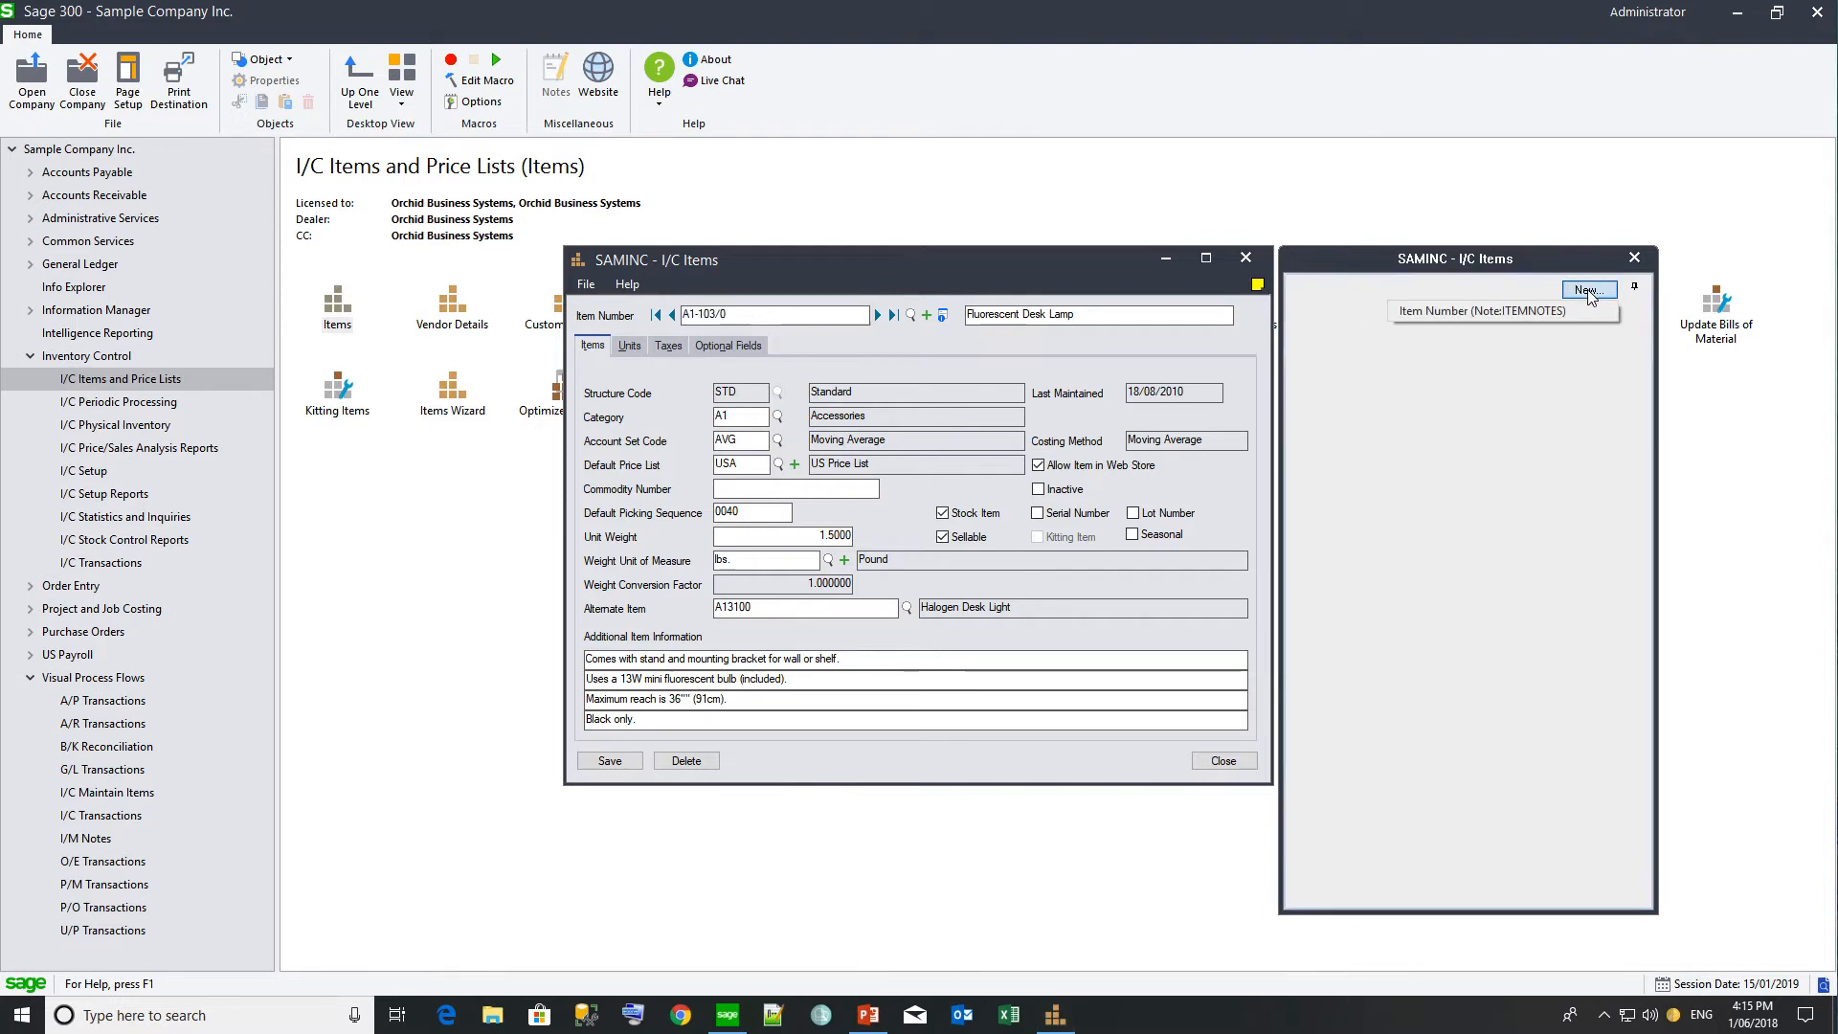
pyautogui.click(1536, 311)
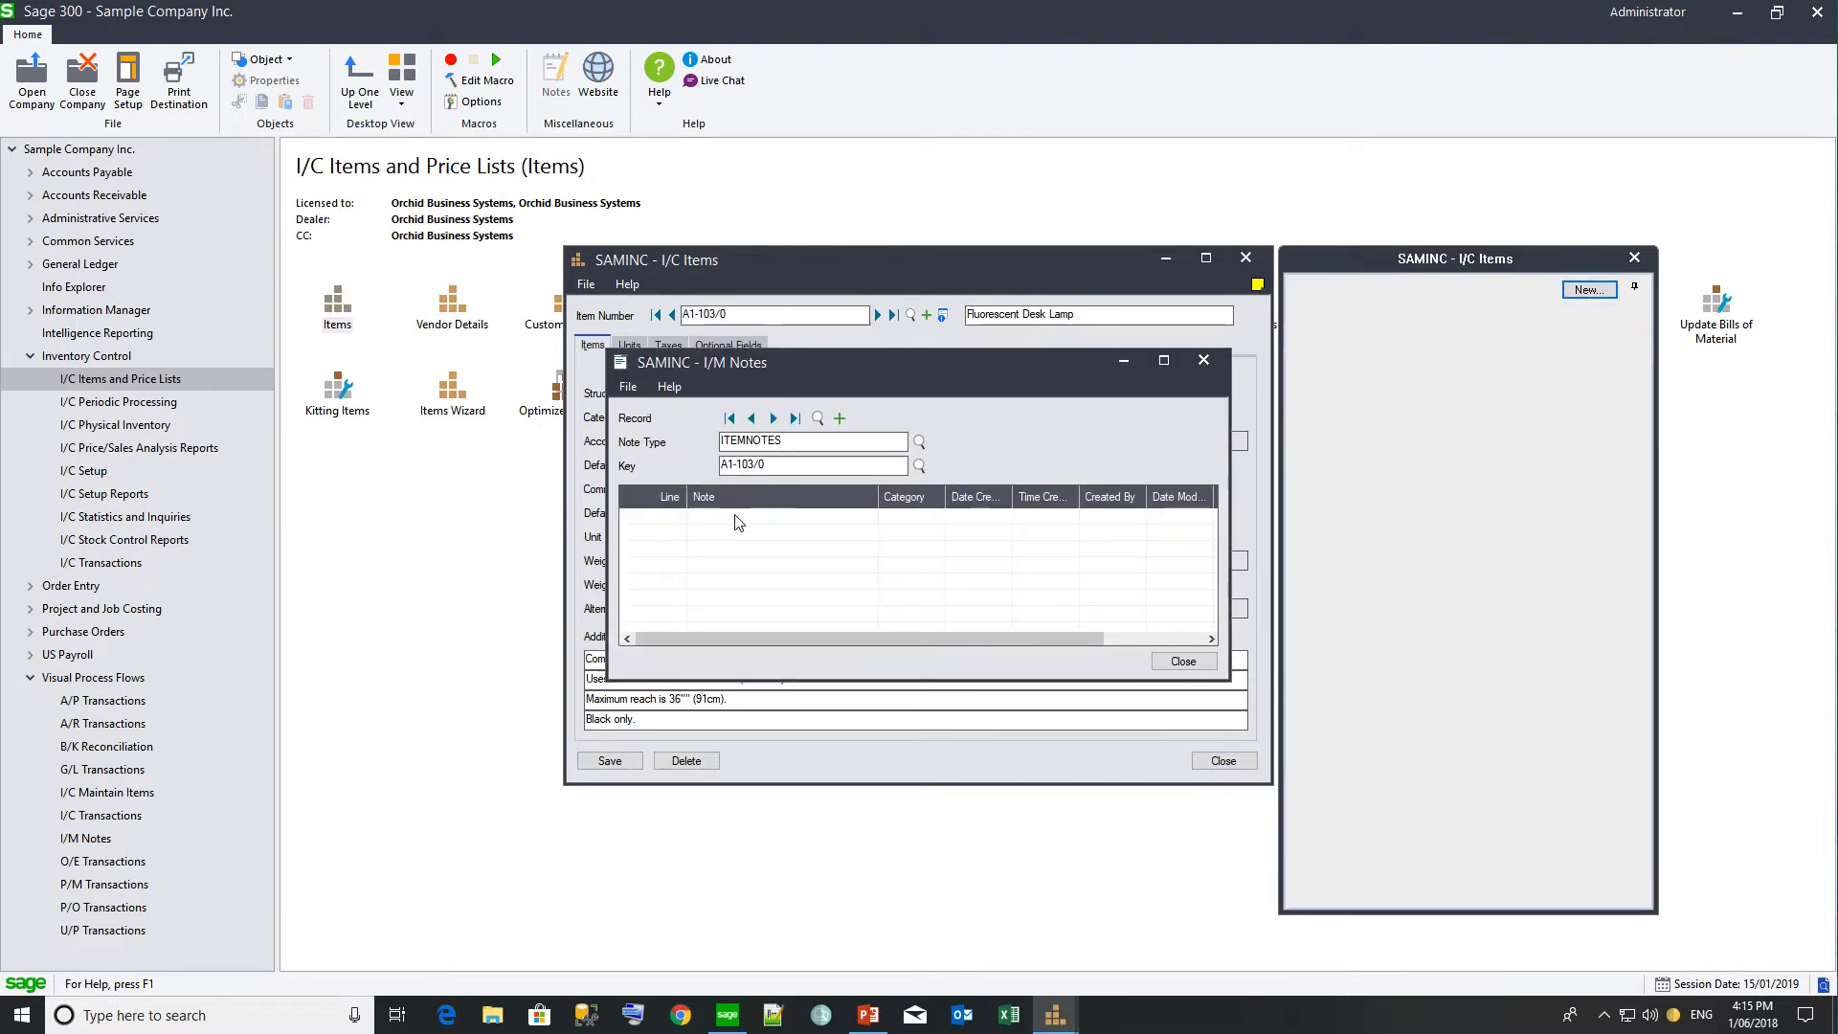
pyautogui.doubleClick(737, 522)
pyautogui.write('This i')
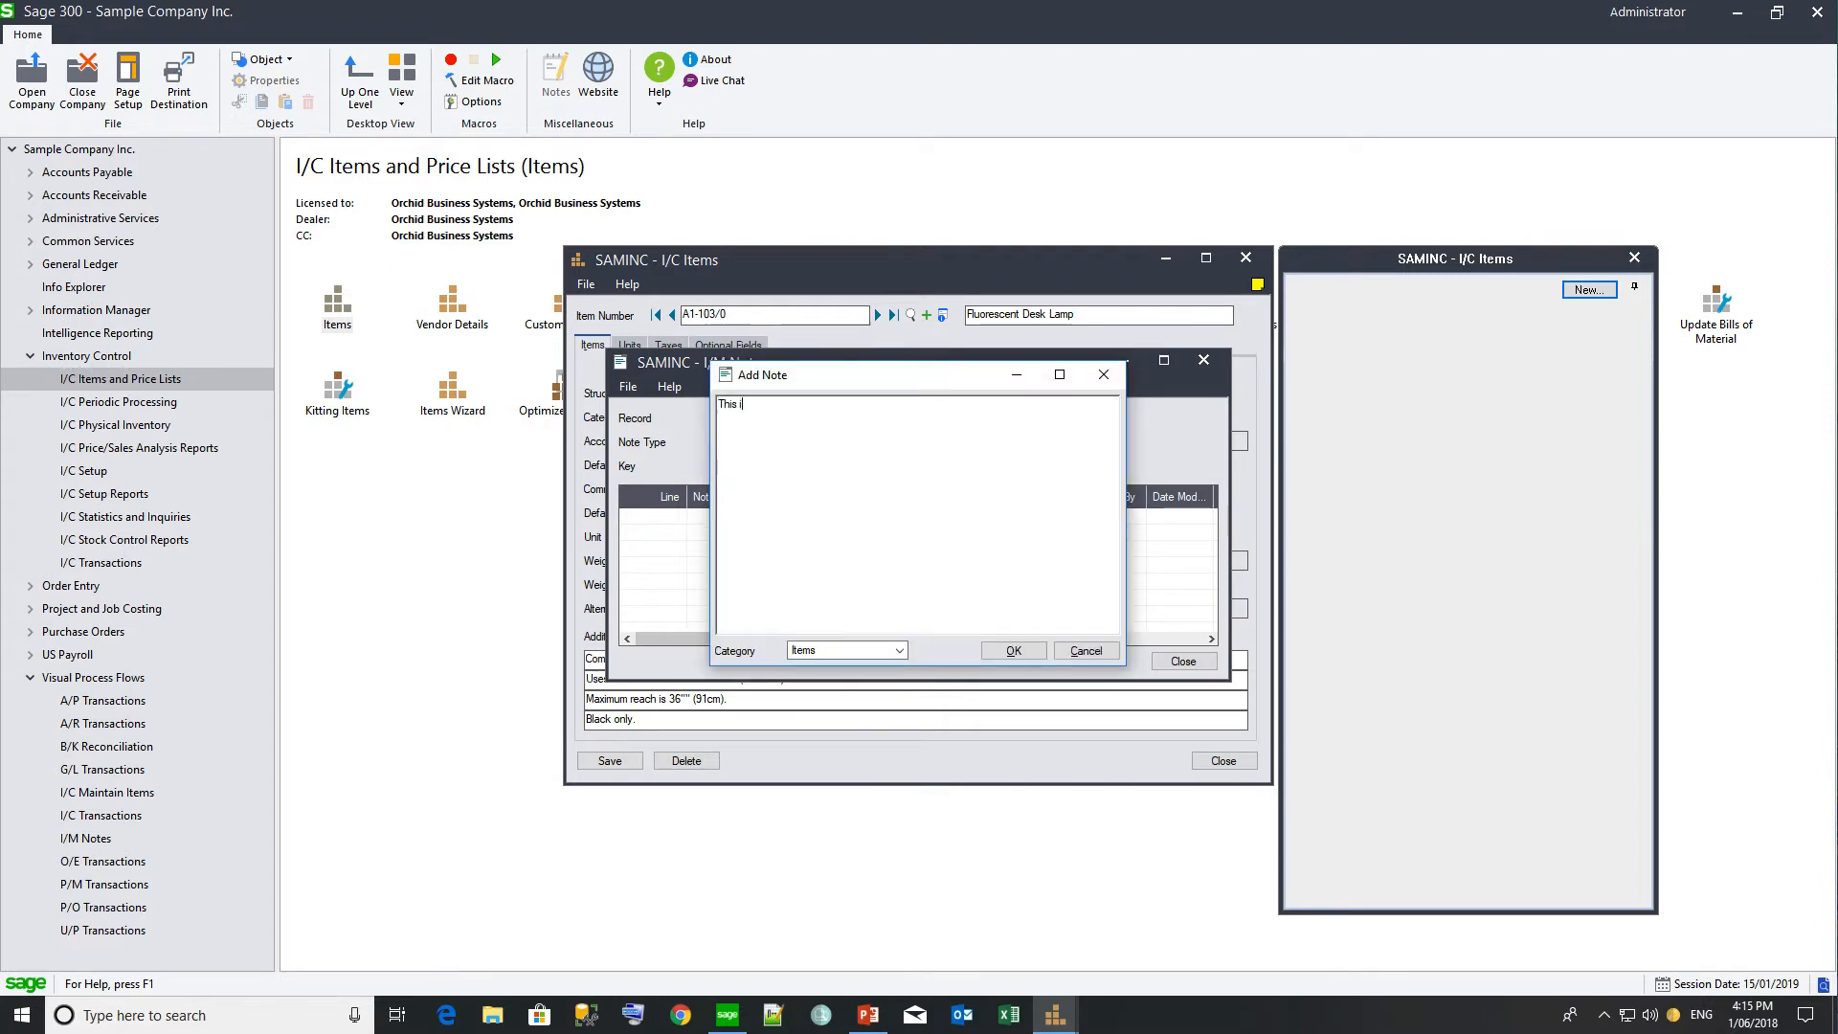
pyautogui.write('tem must be delivered with special lables.')
pyautogui.click(1011, 651)
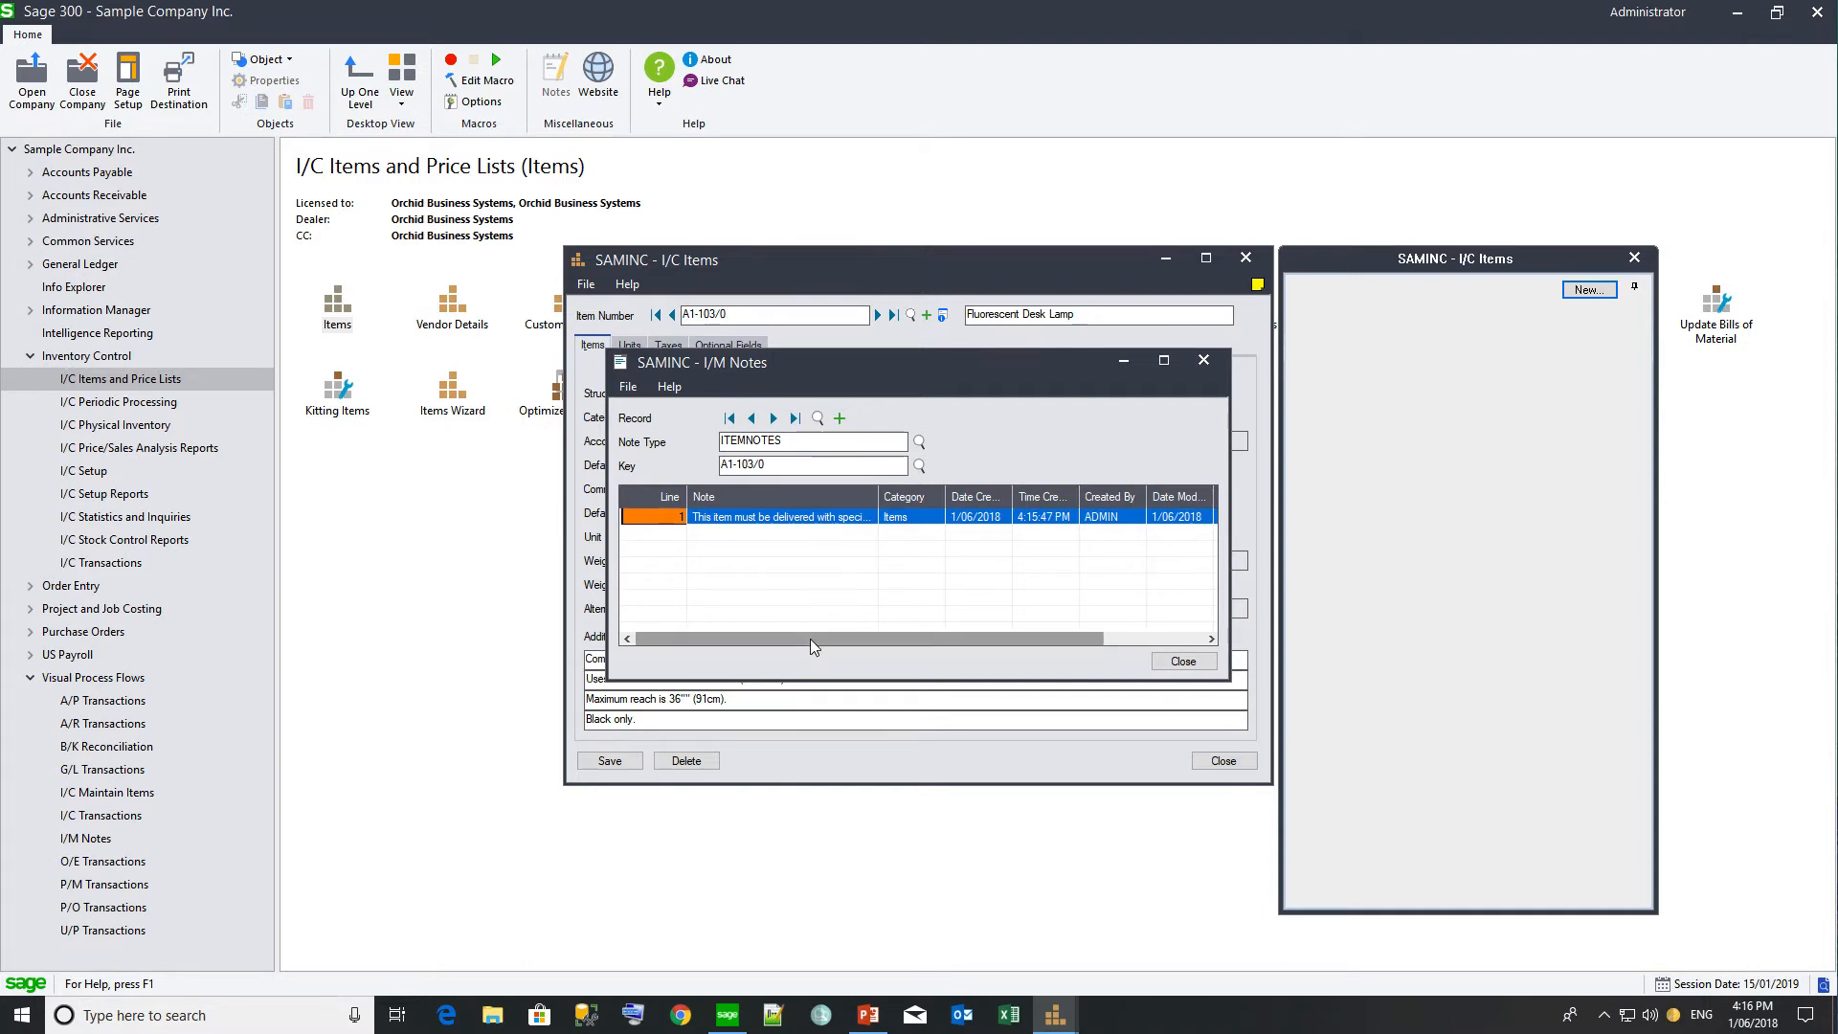
pyautogui.moveTo(810, 638); pyautogui.dragTo(925, 647)
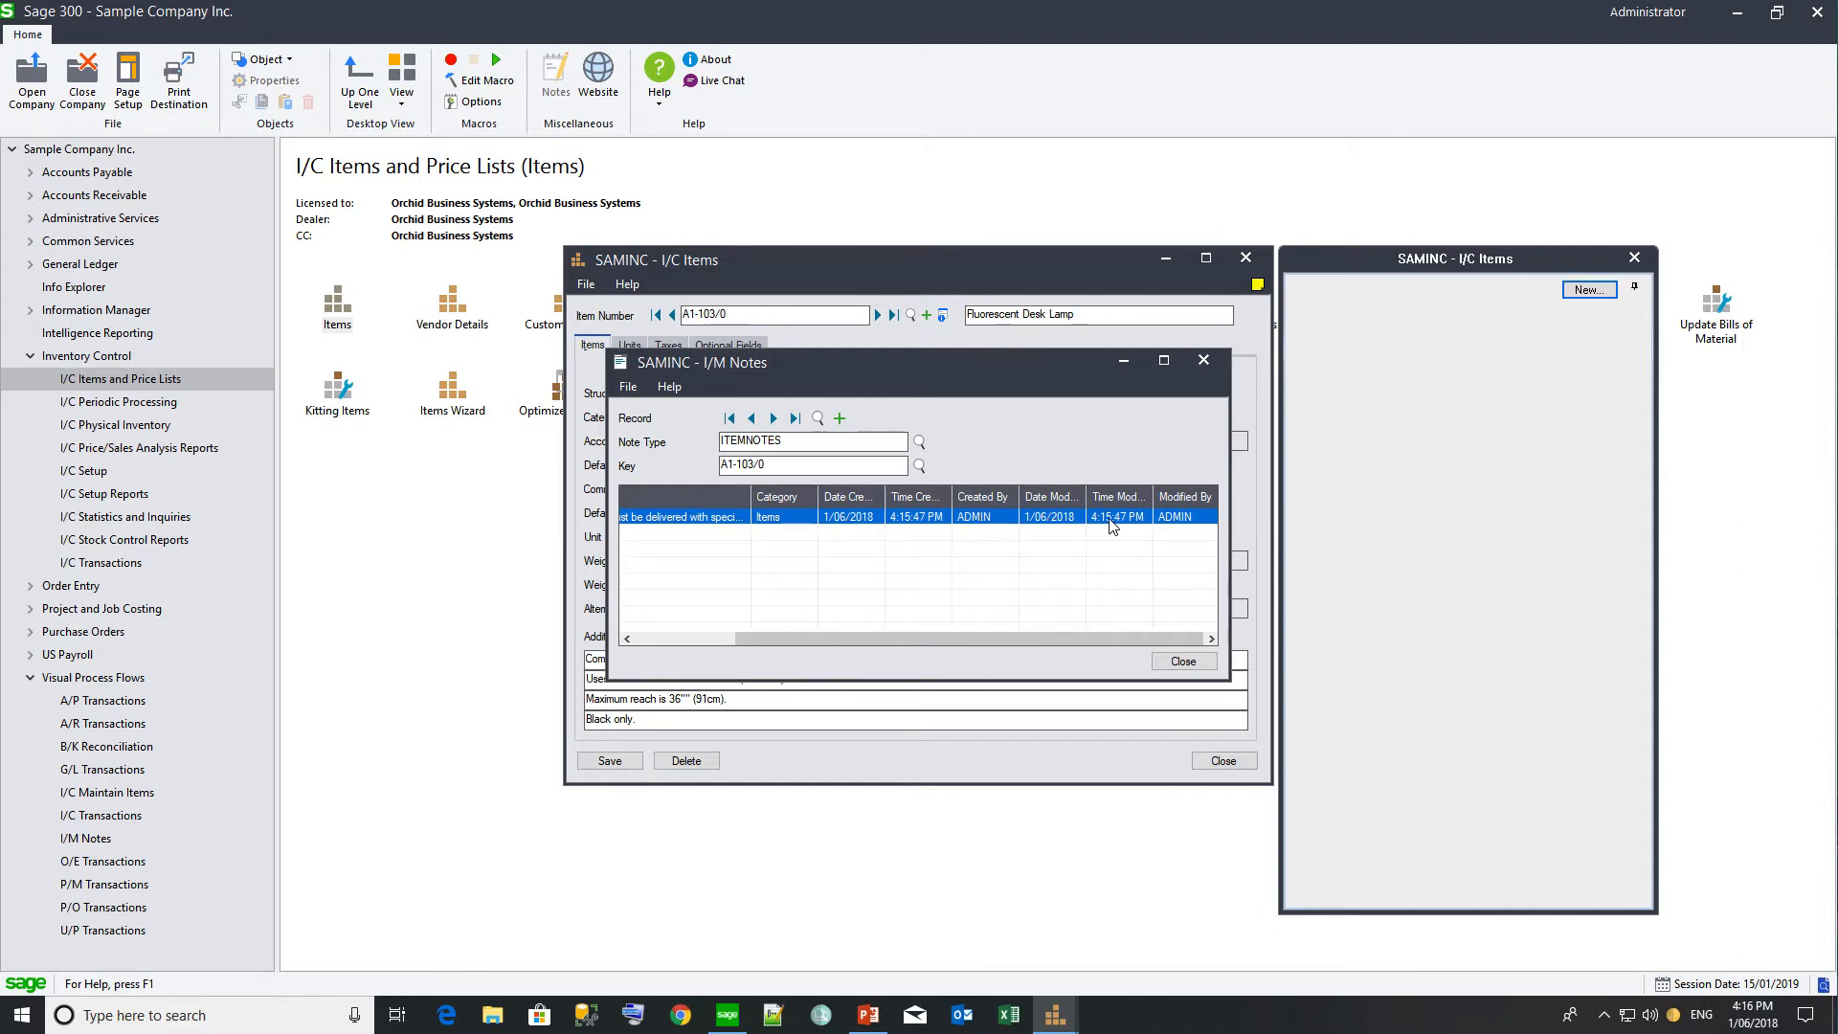
pyautogui.click(1175, 658)
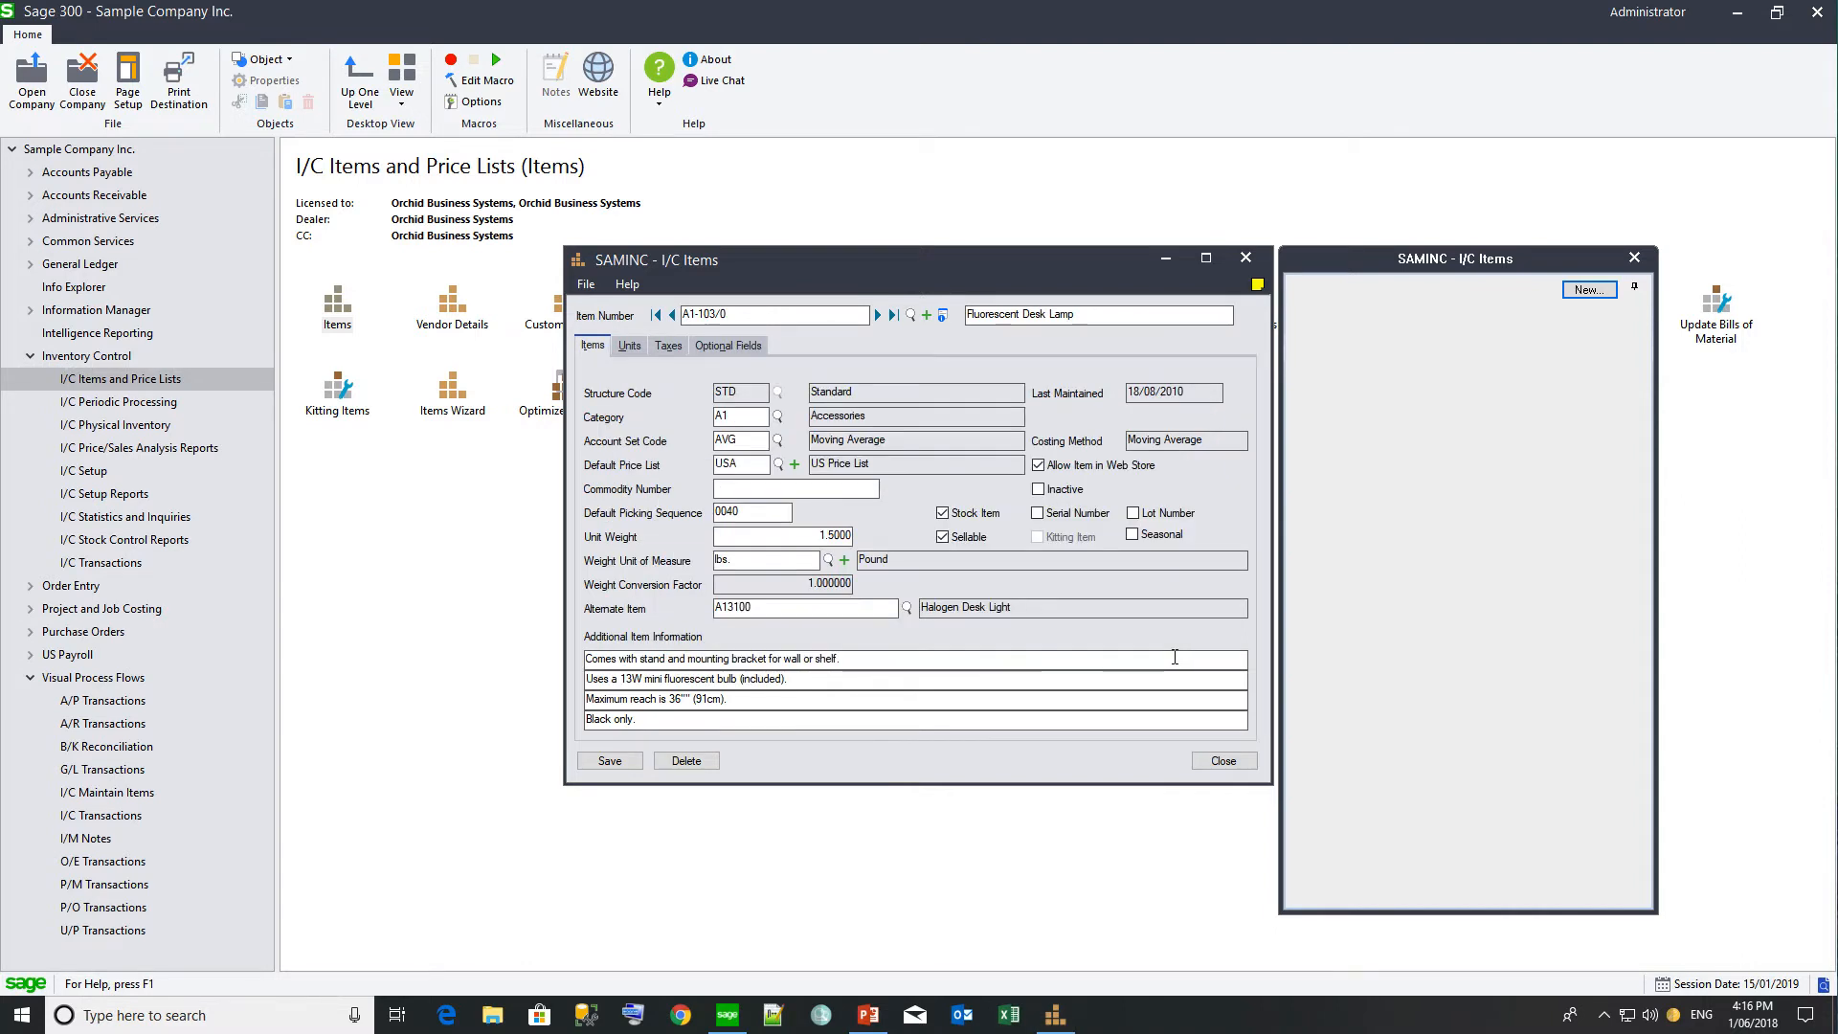
# Step: Go to the following item and back to A1-103/0 to check its note alert, closing the alert box
pyautogui.click(876, 314)
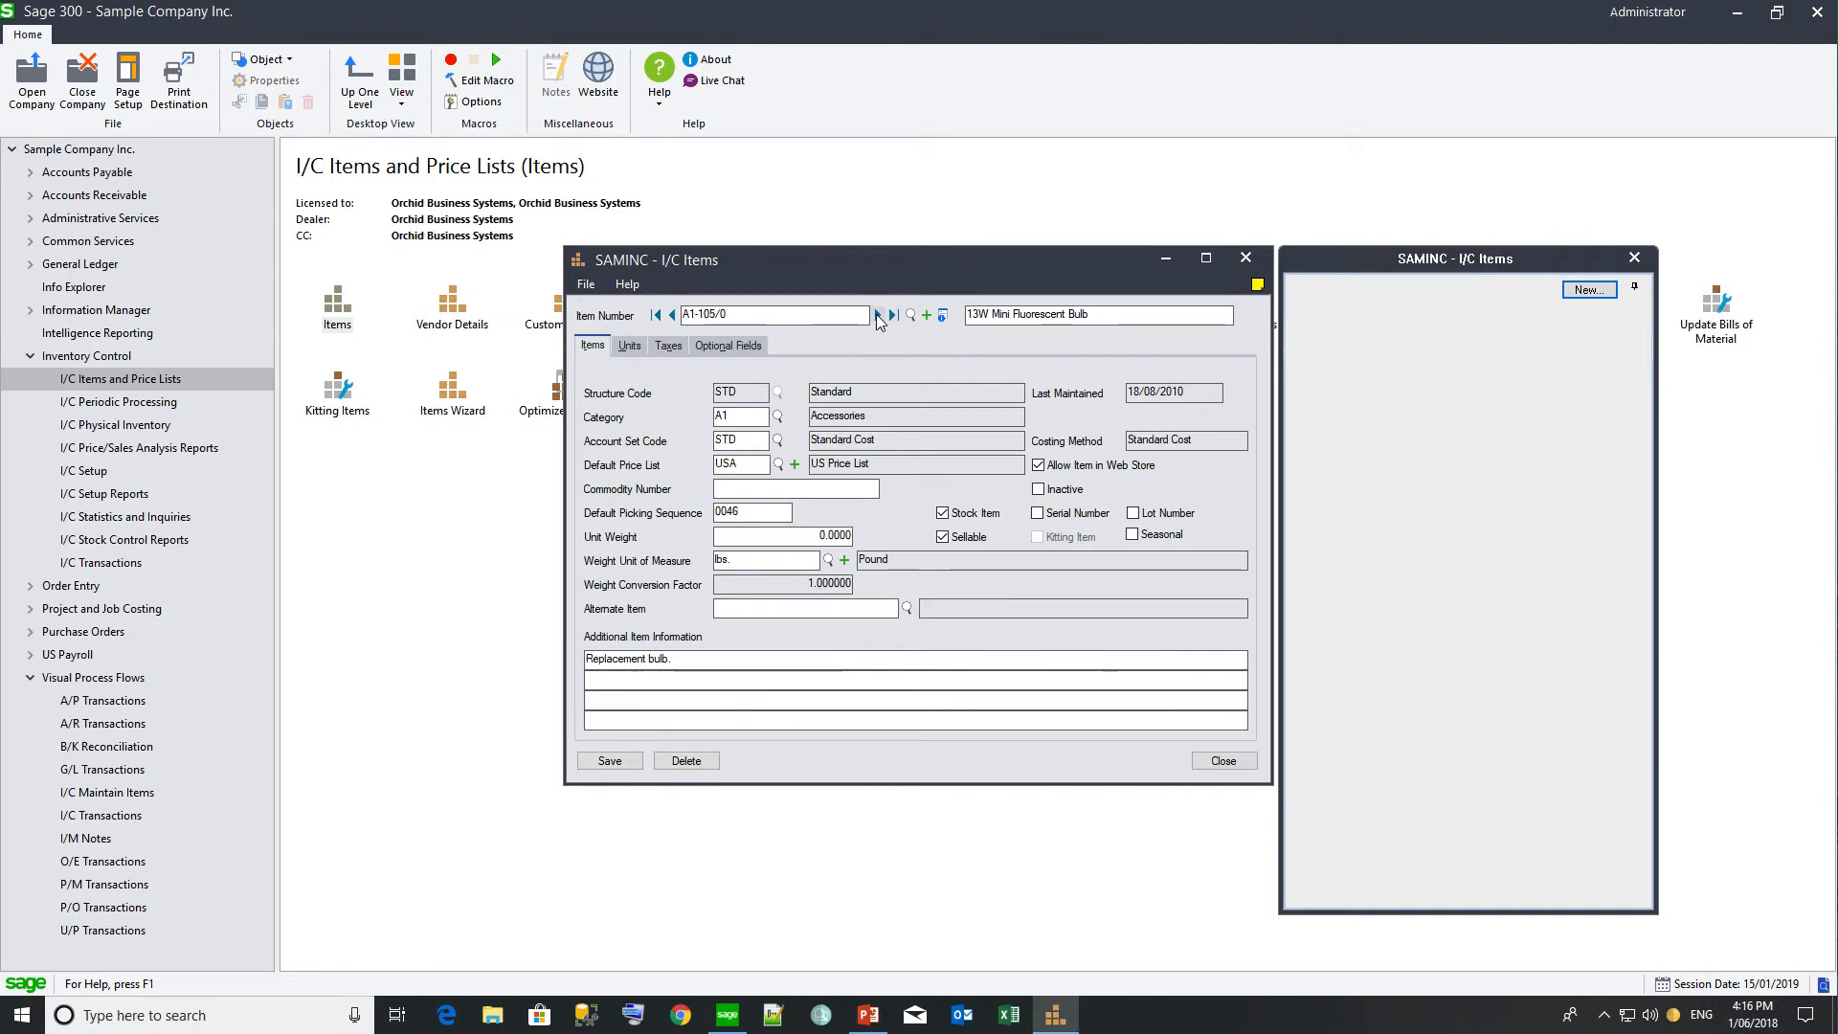
pyautogui.click(672, 315)
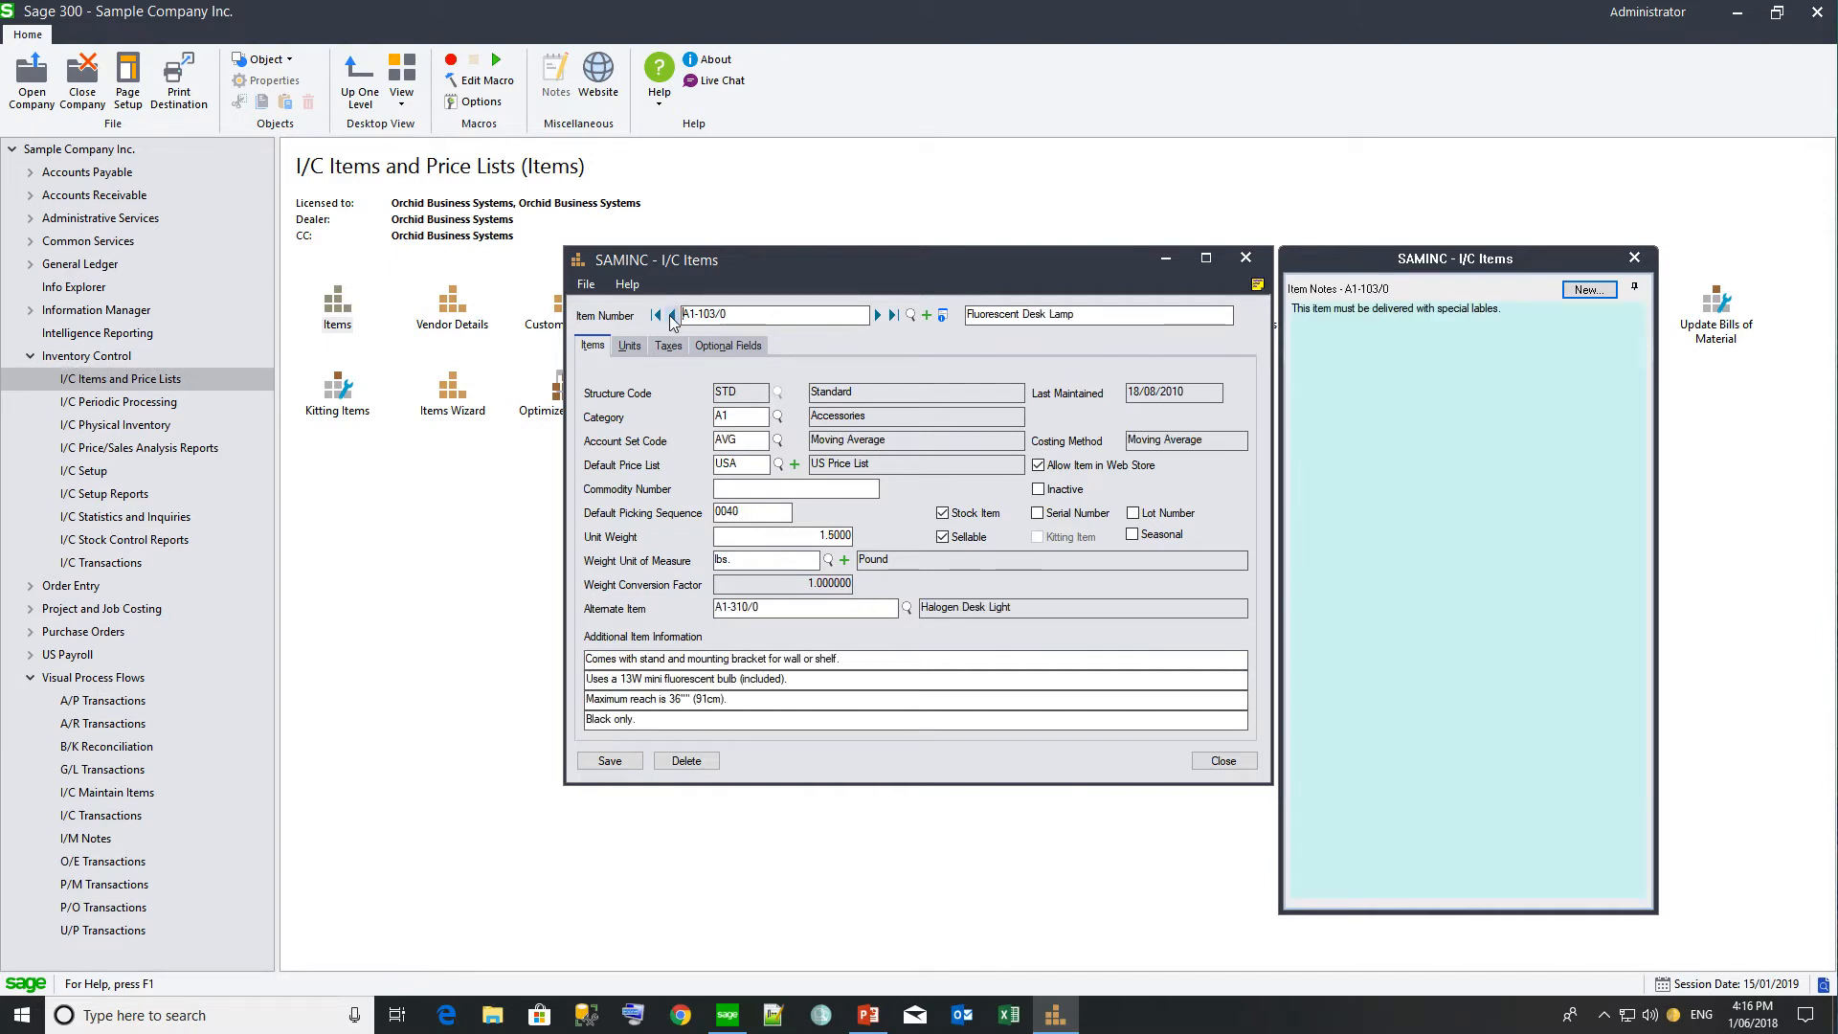
pyautogui.click(1635, 258)
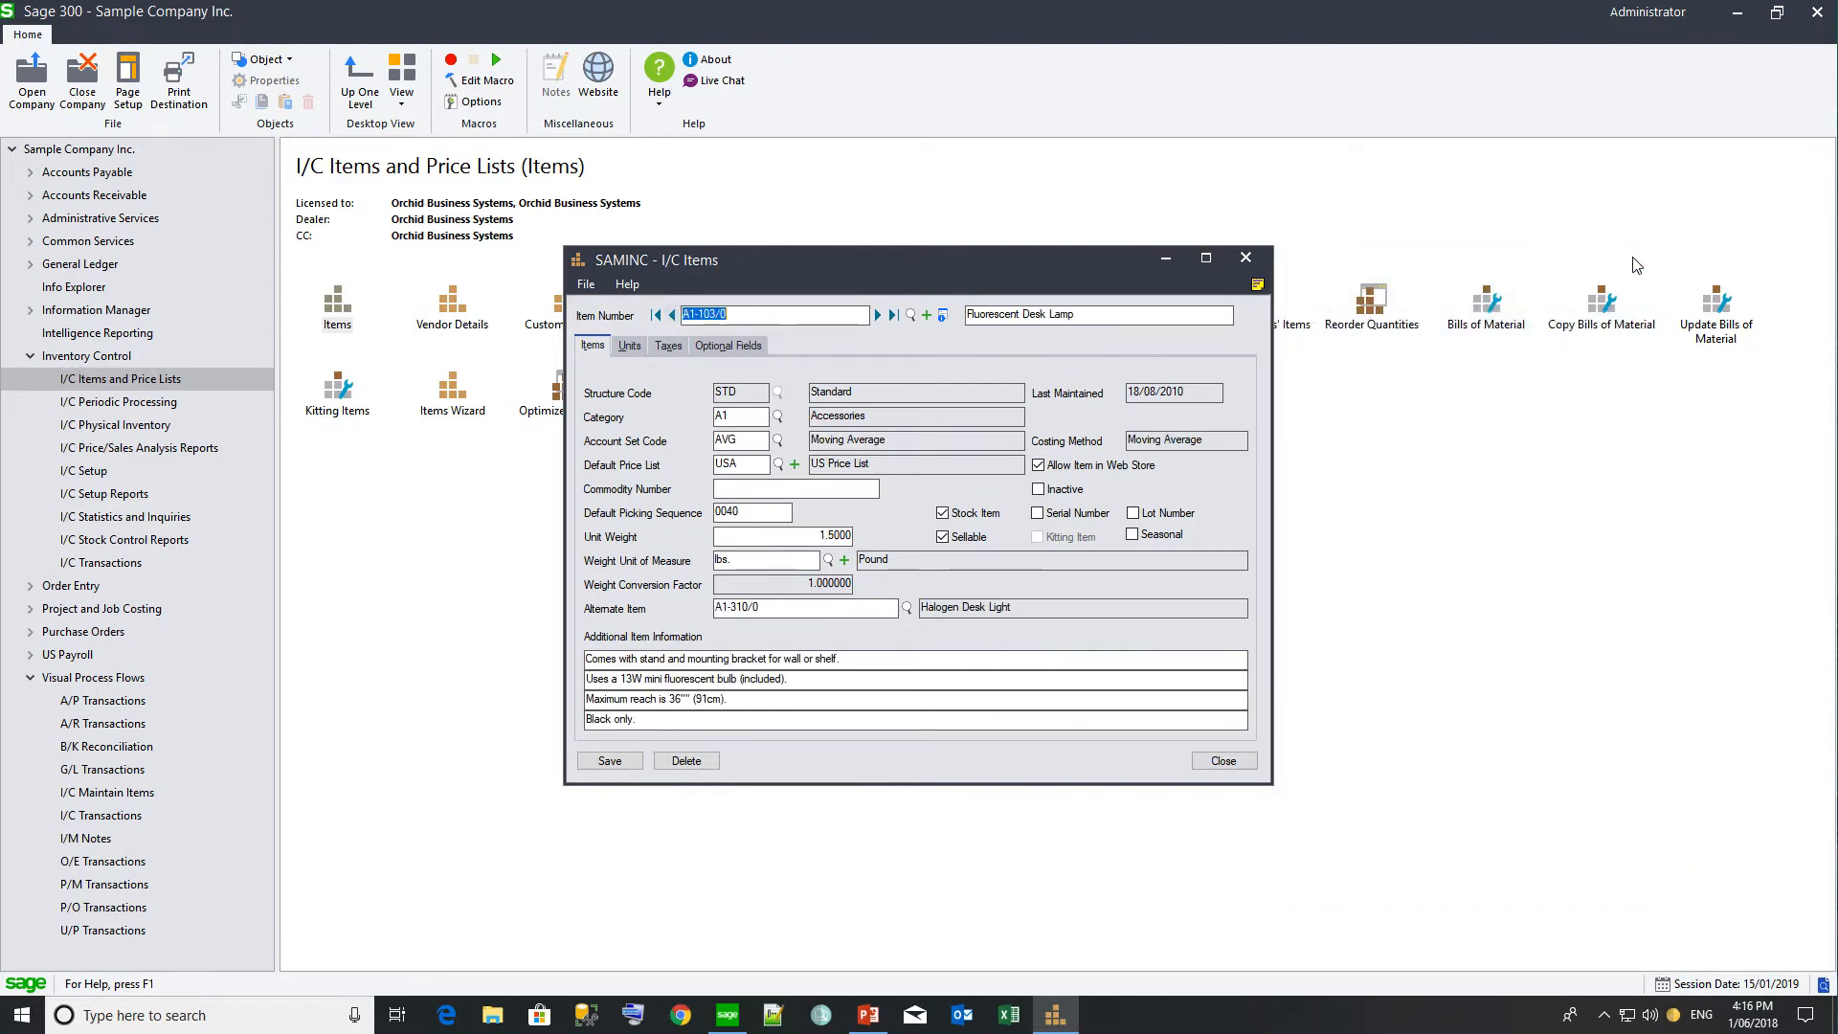
pyautogui.click(1257, 286)
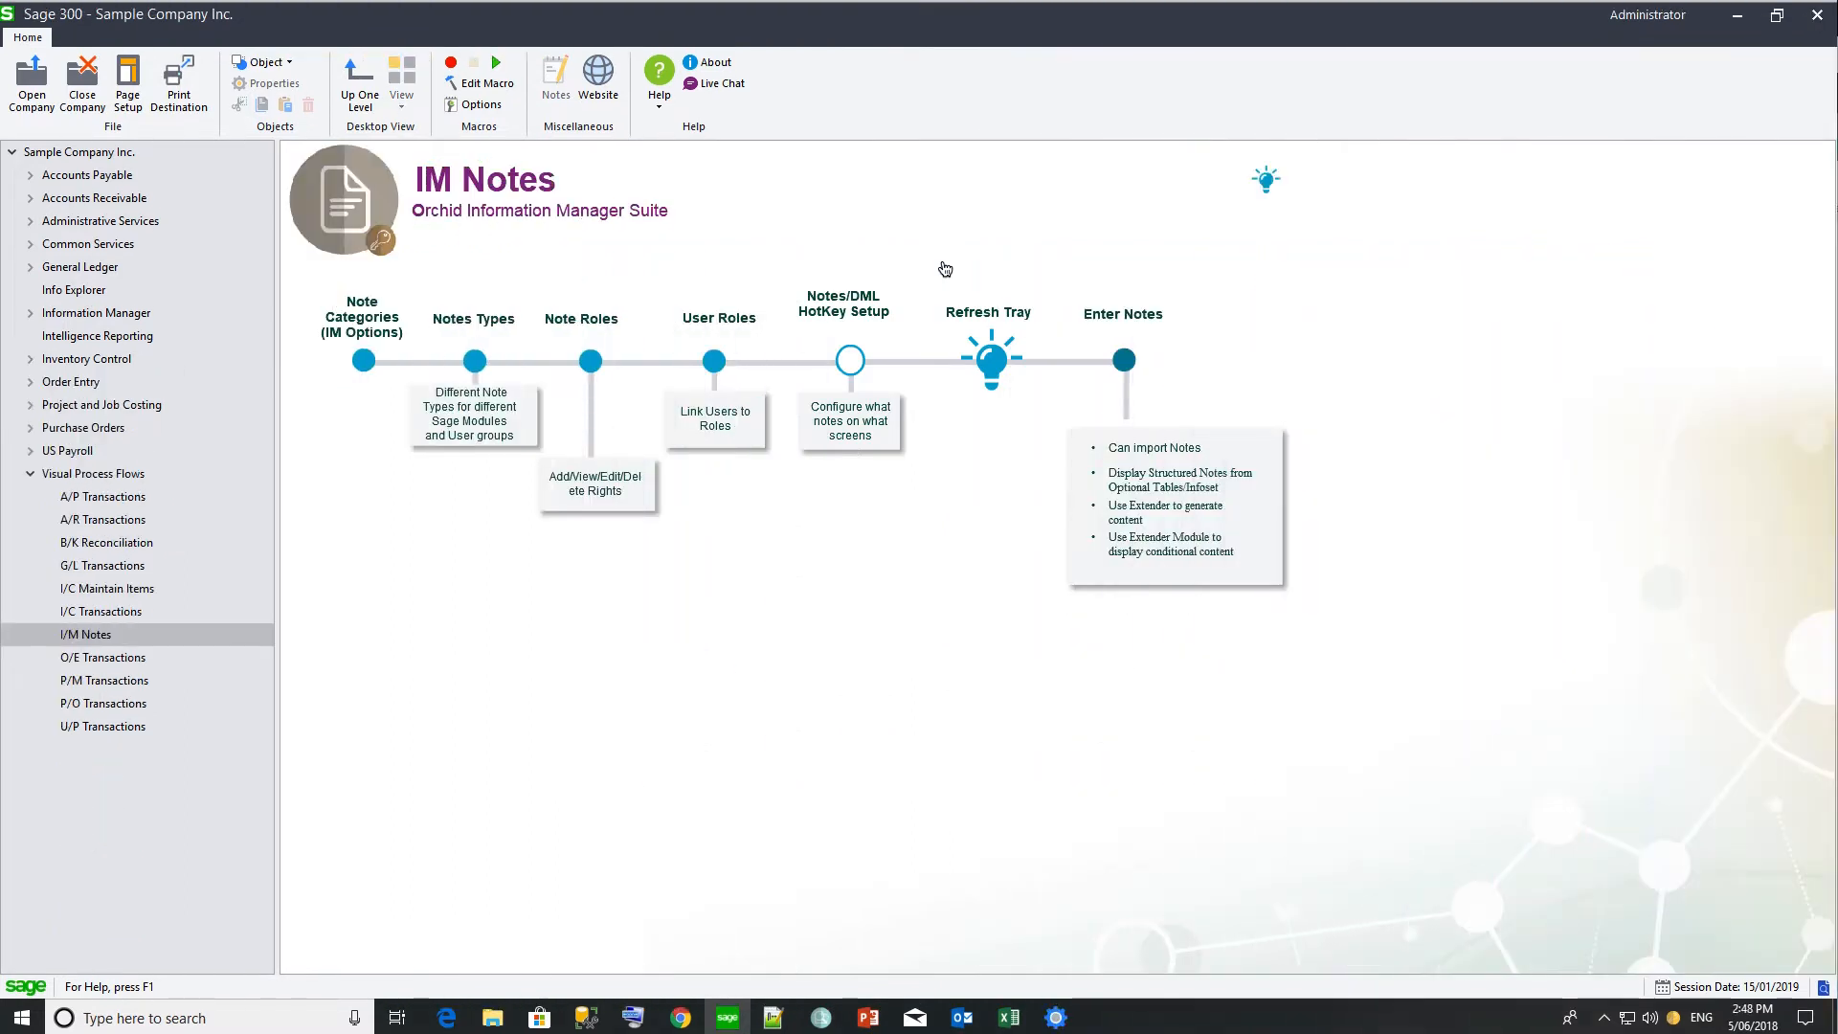
# Step: Open the current users list from the product's license information and examine the LanPak and IAP users
pyautogui.click(718, 65)
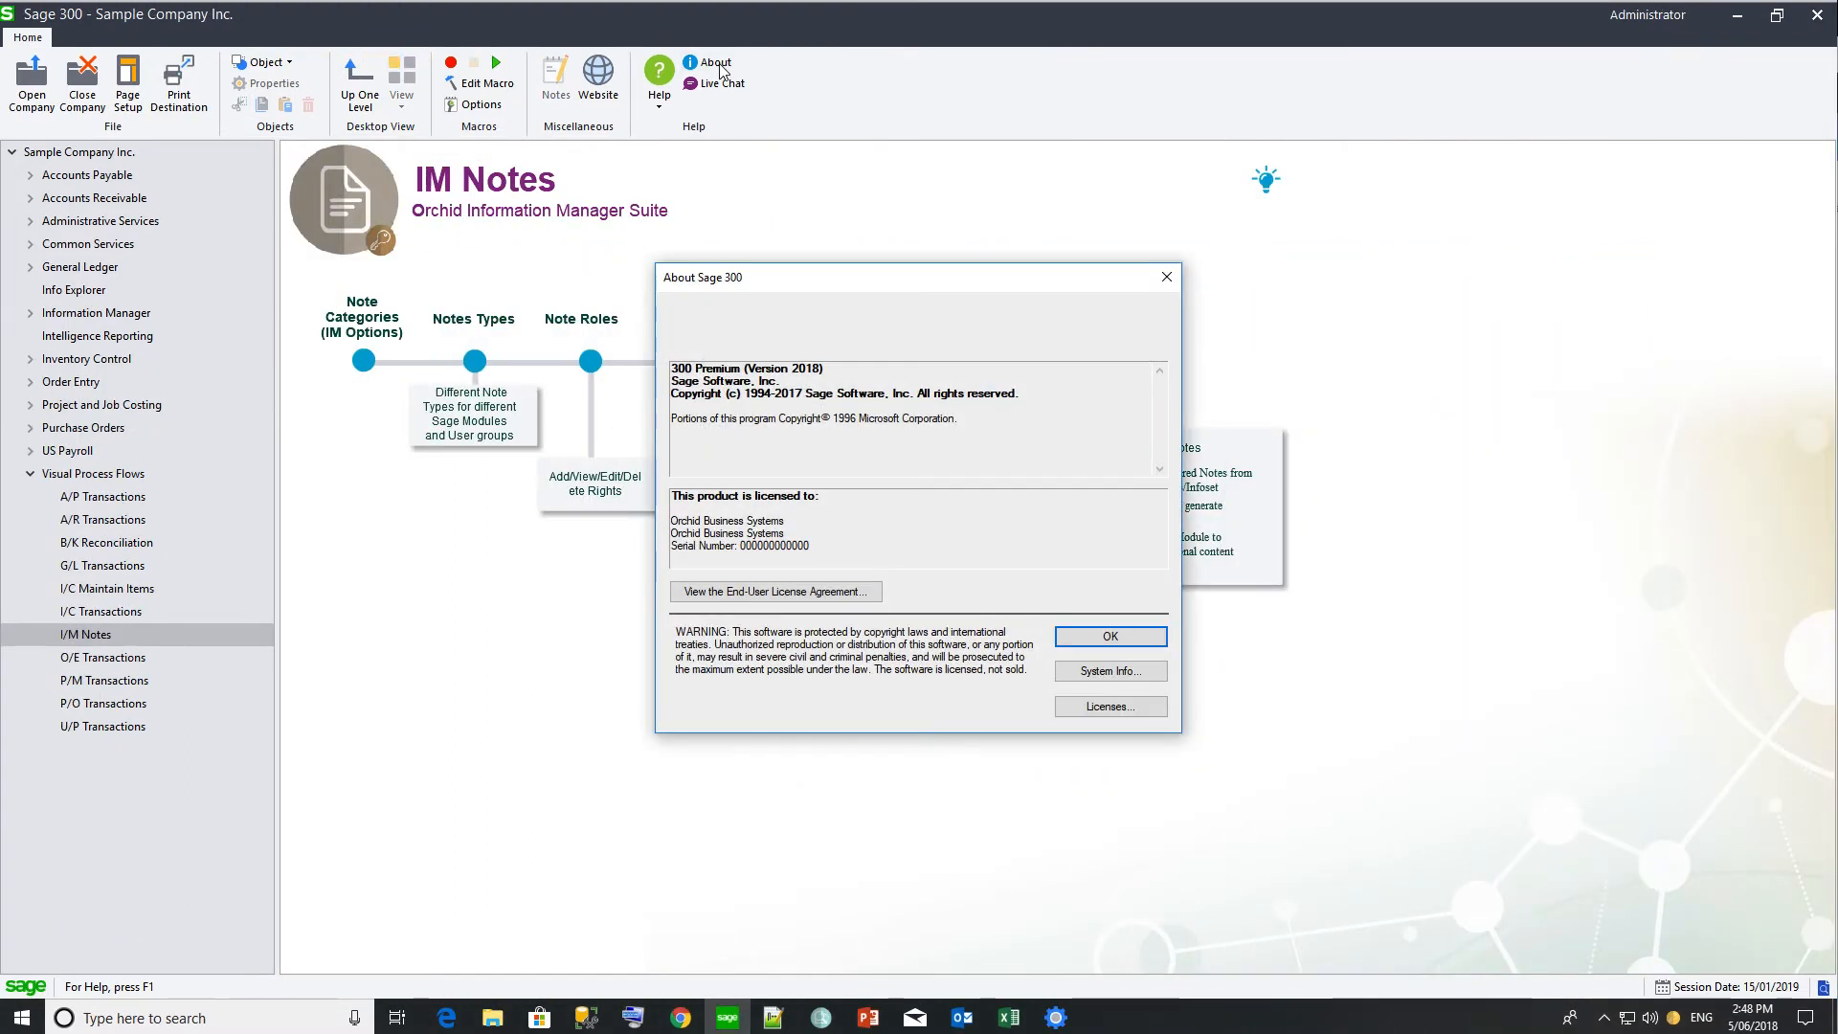
pyautogui.click(1107, 708)
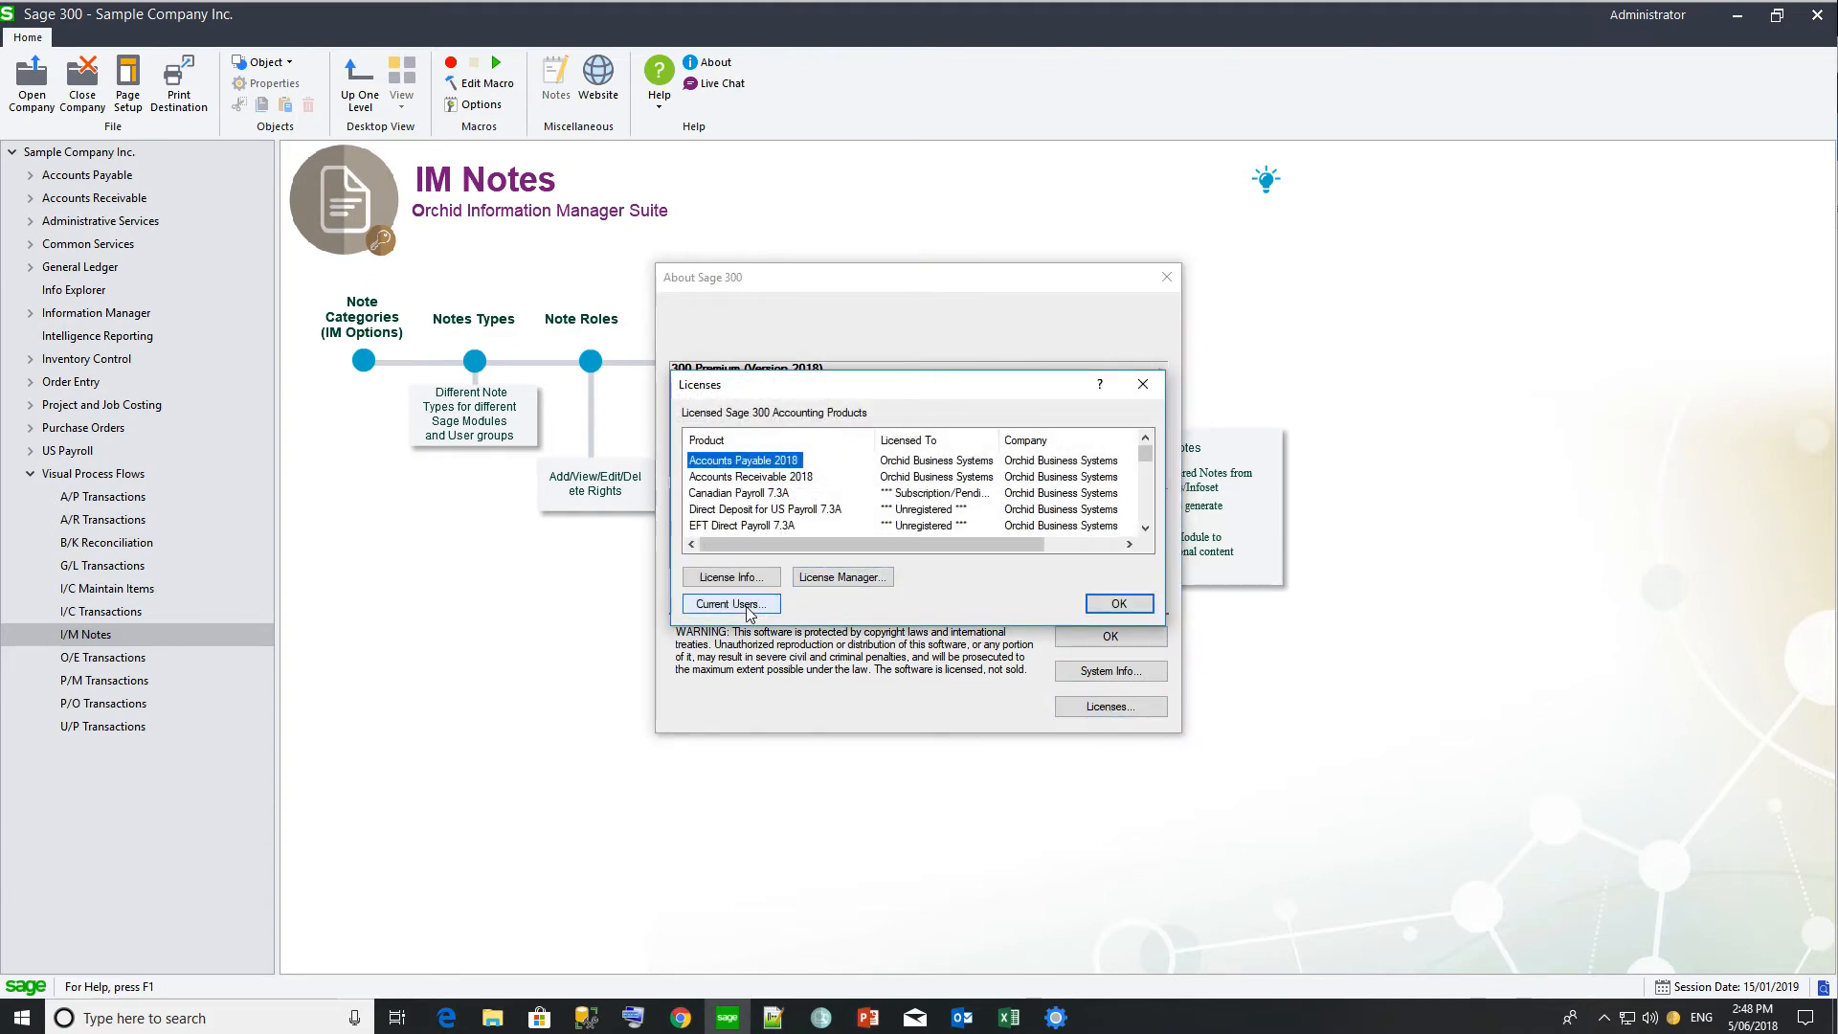
pyautogui.click(746, 605)
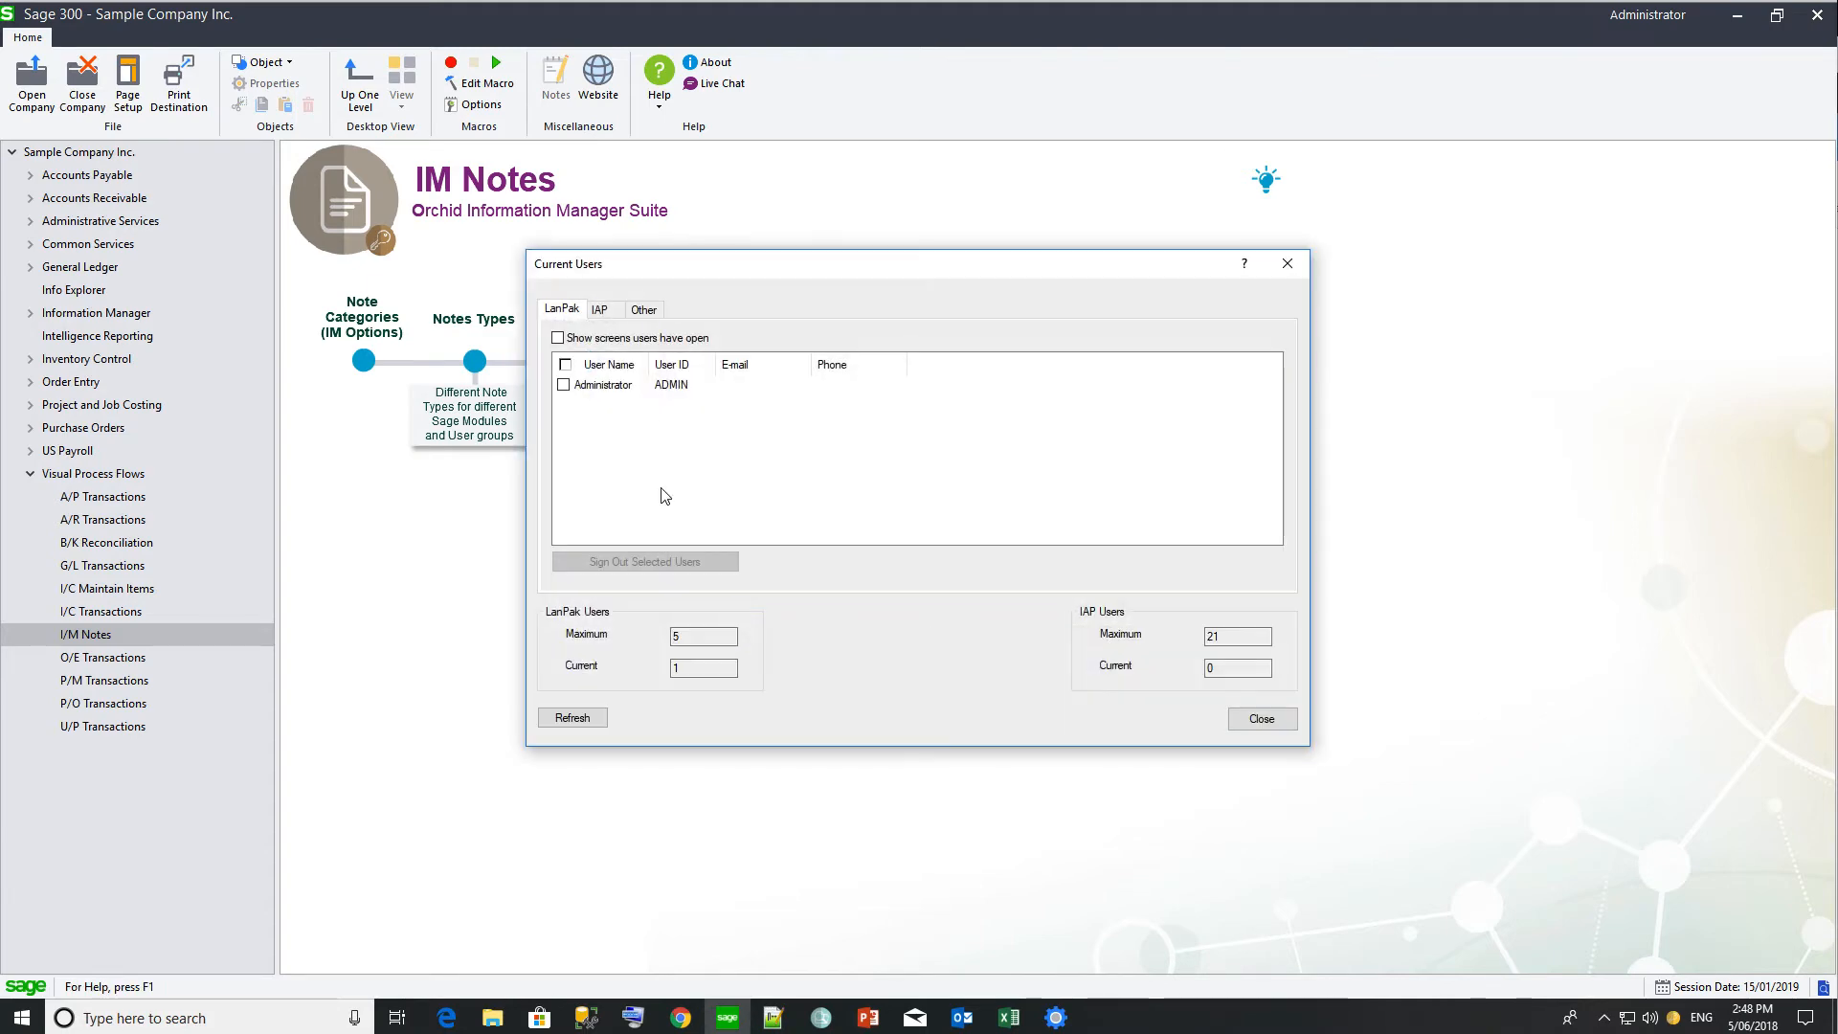
pyautogui.click(602, 311)
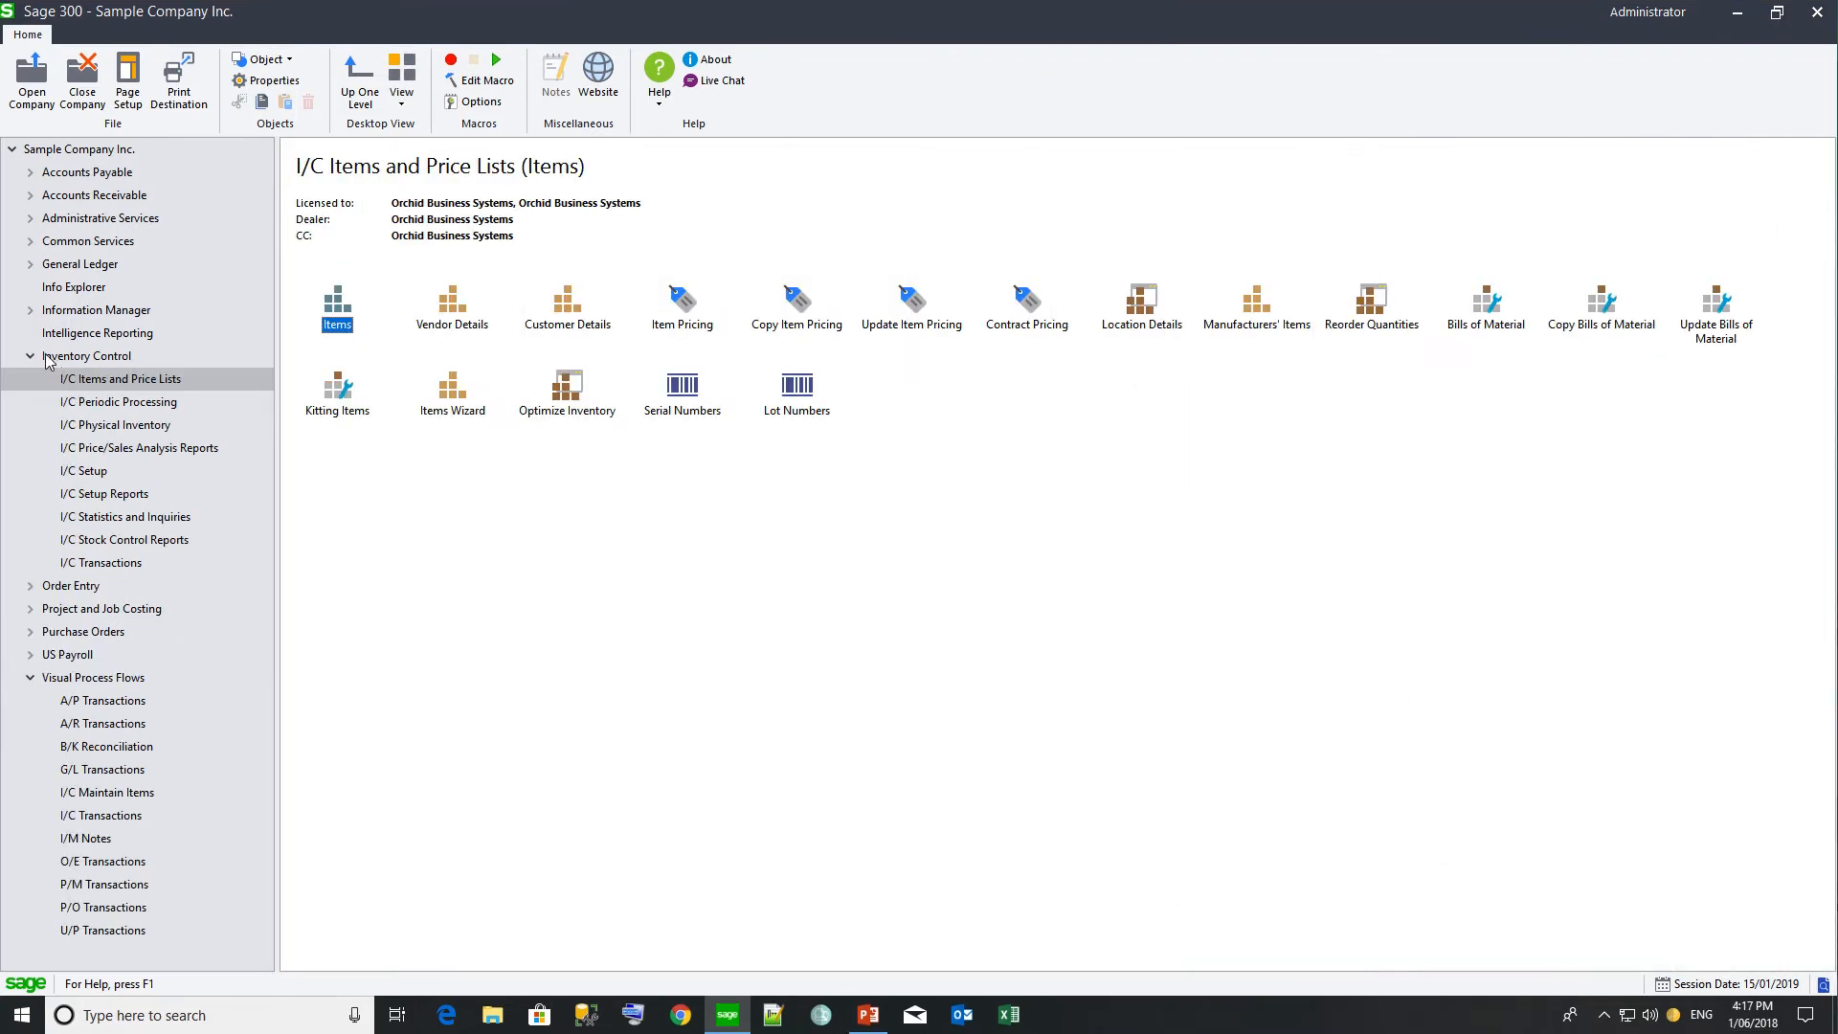
# Step: Open Order Entry from O/E Transactions, load the first order and select its detail line for item A1-103/0
pyautogui.click(30, 356)
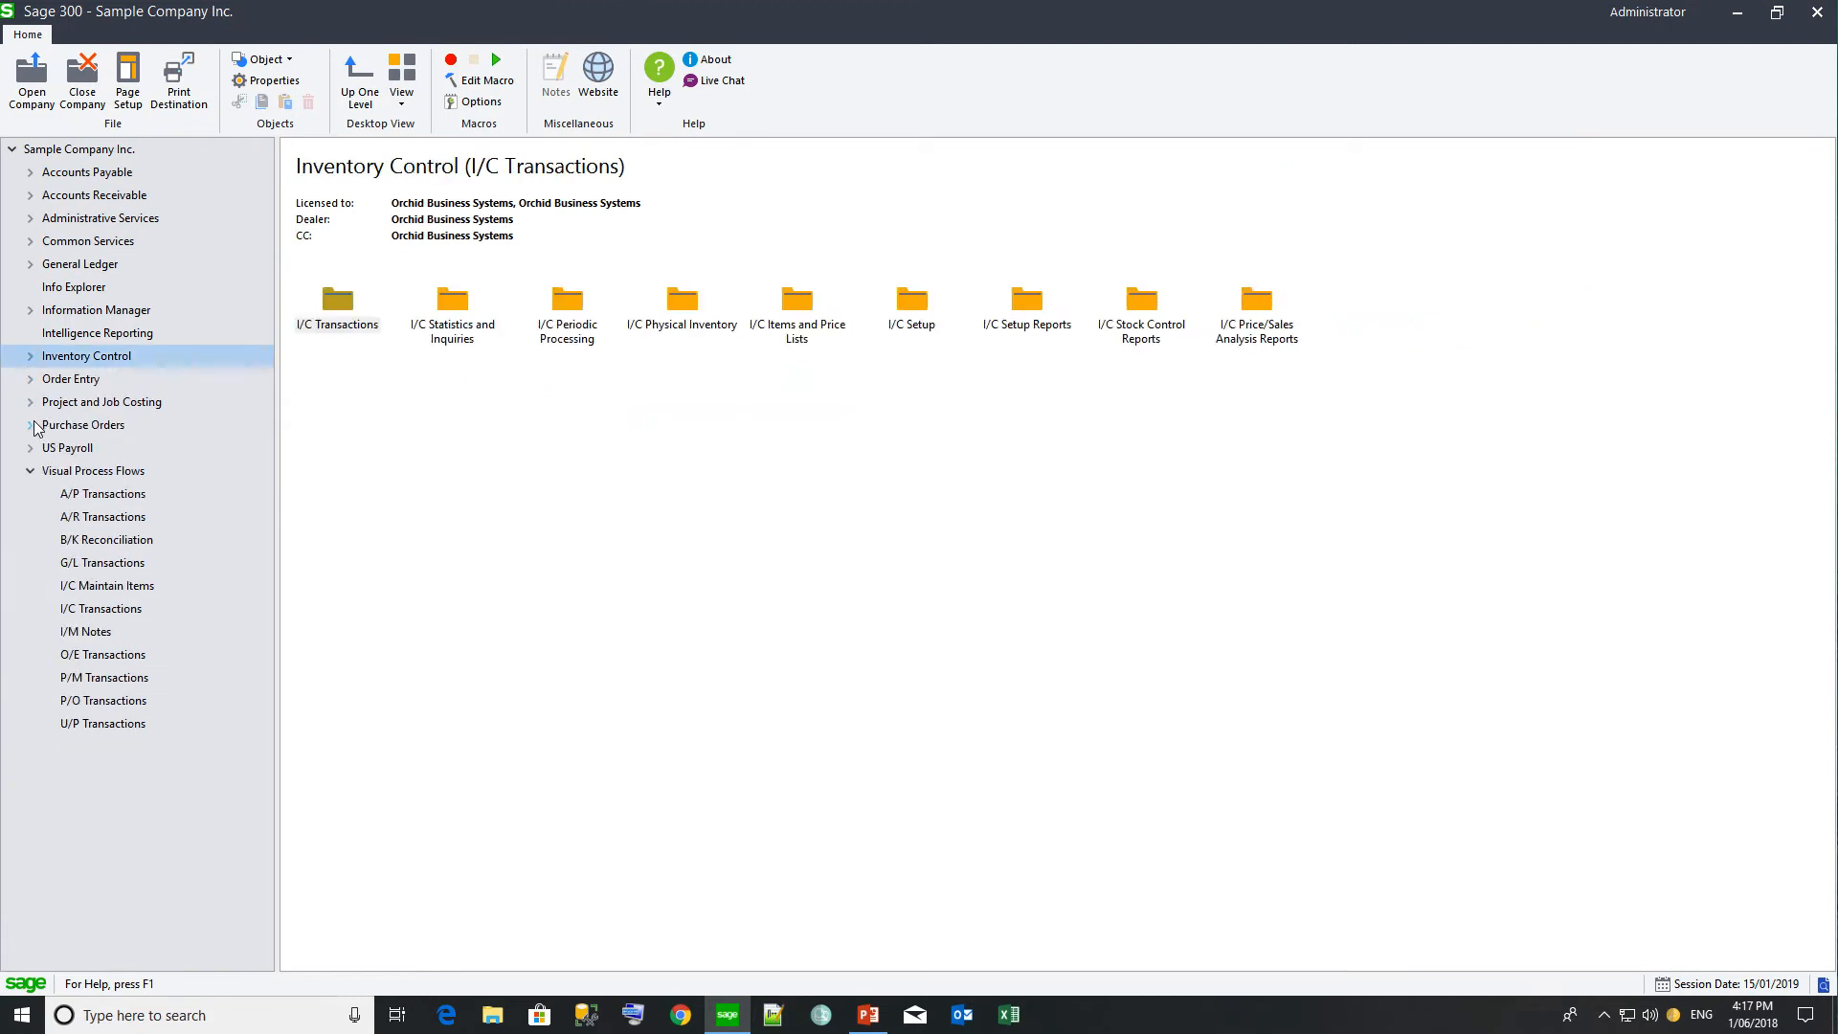
pyautogui.click(32, 380)
pyautogui.click(91, 518)
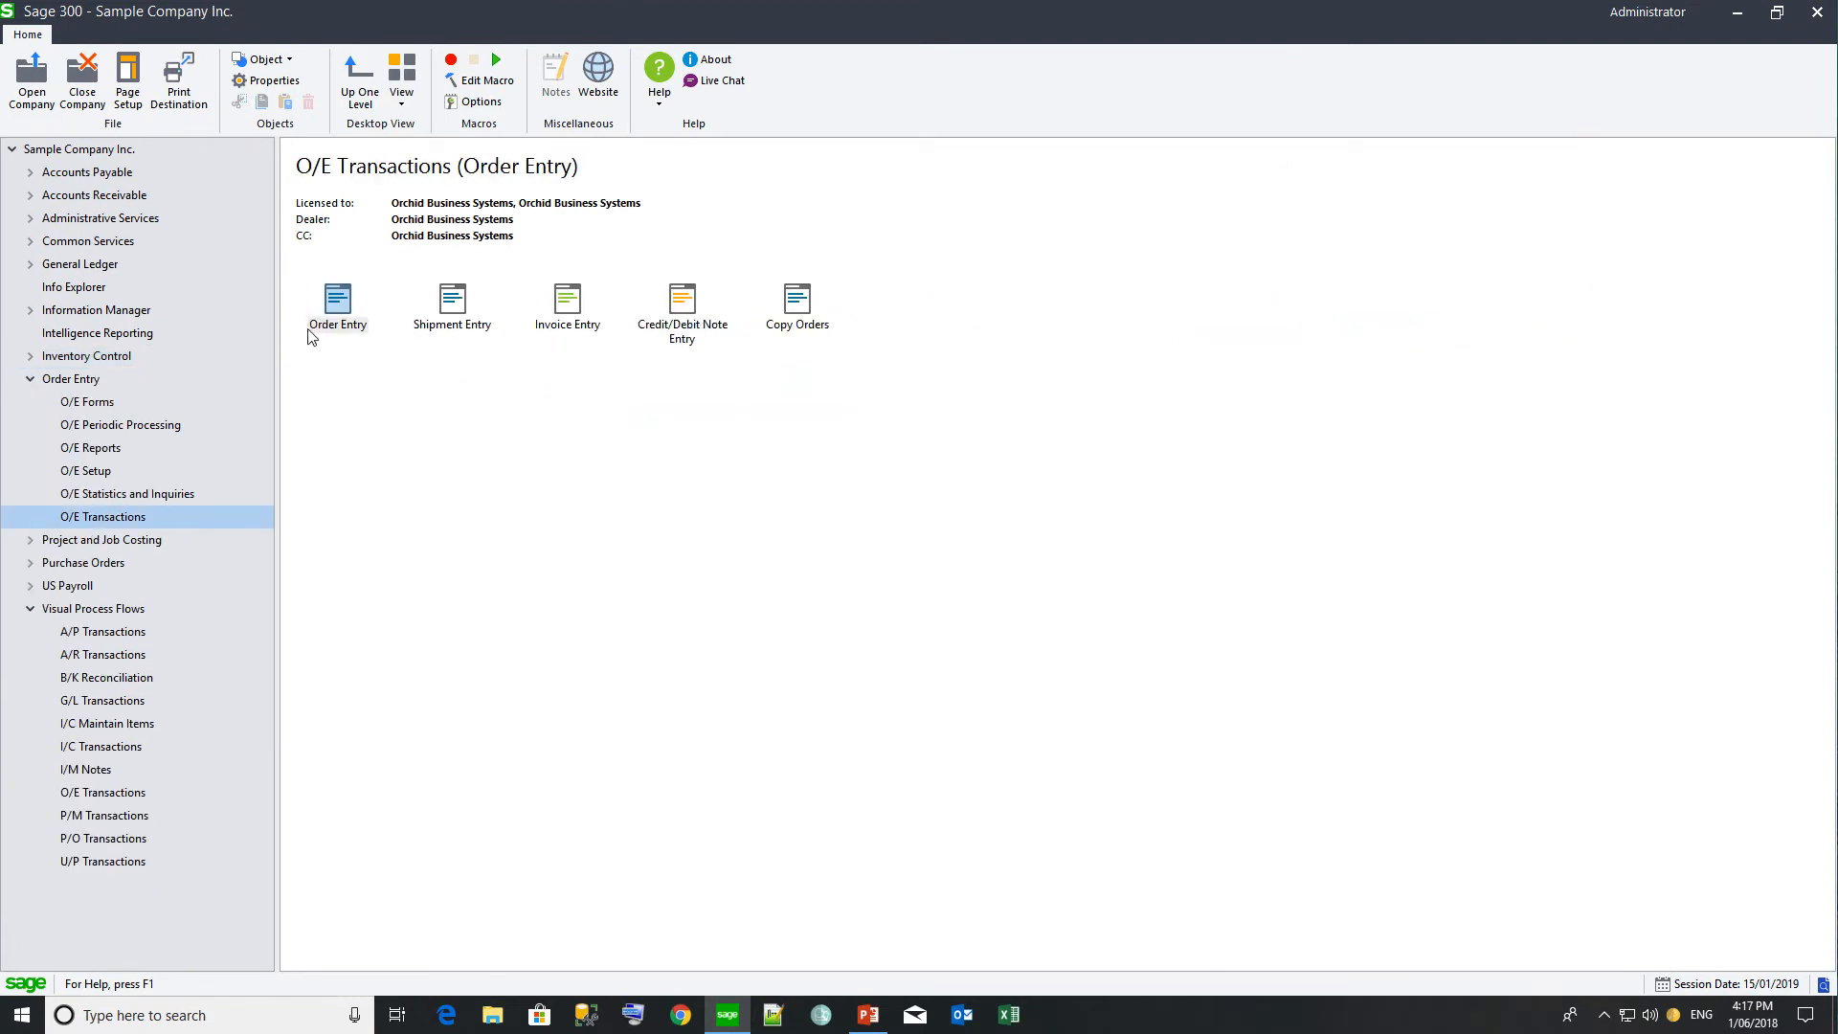
pyautogui.click(342, 307)
pyautogui.doubleClick(341, 307)
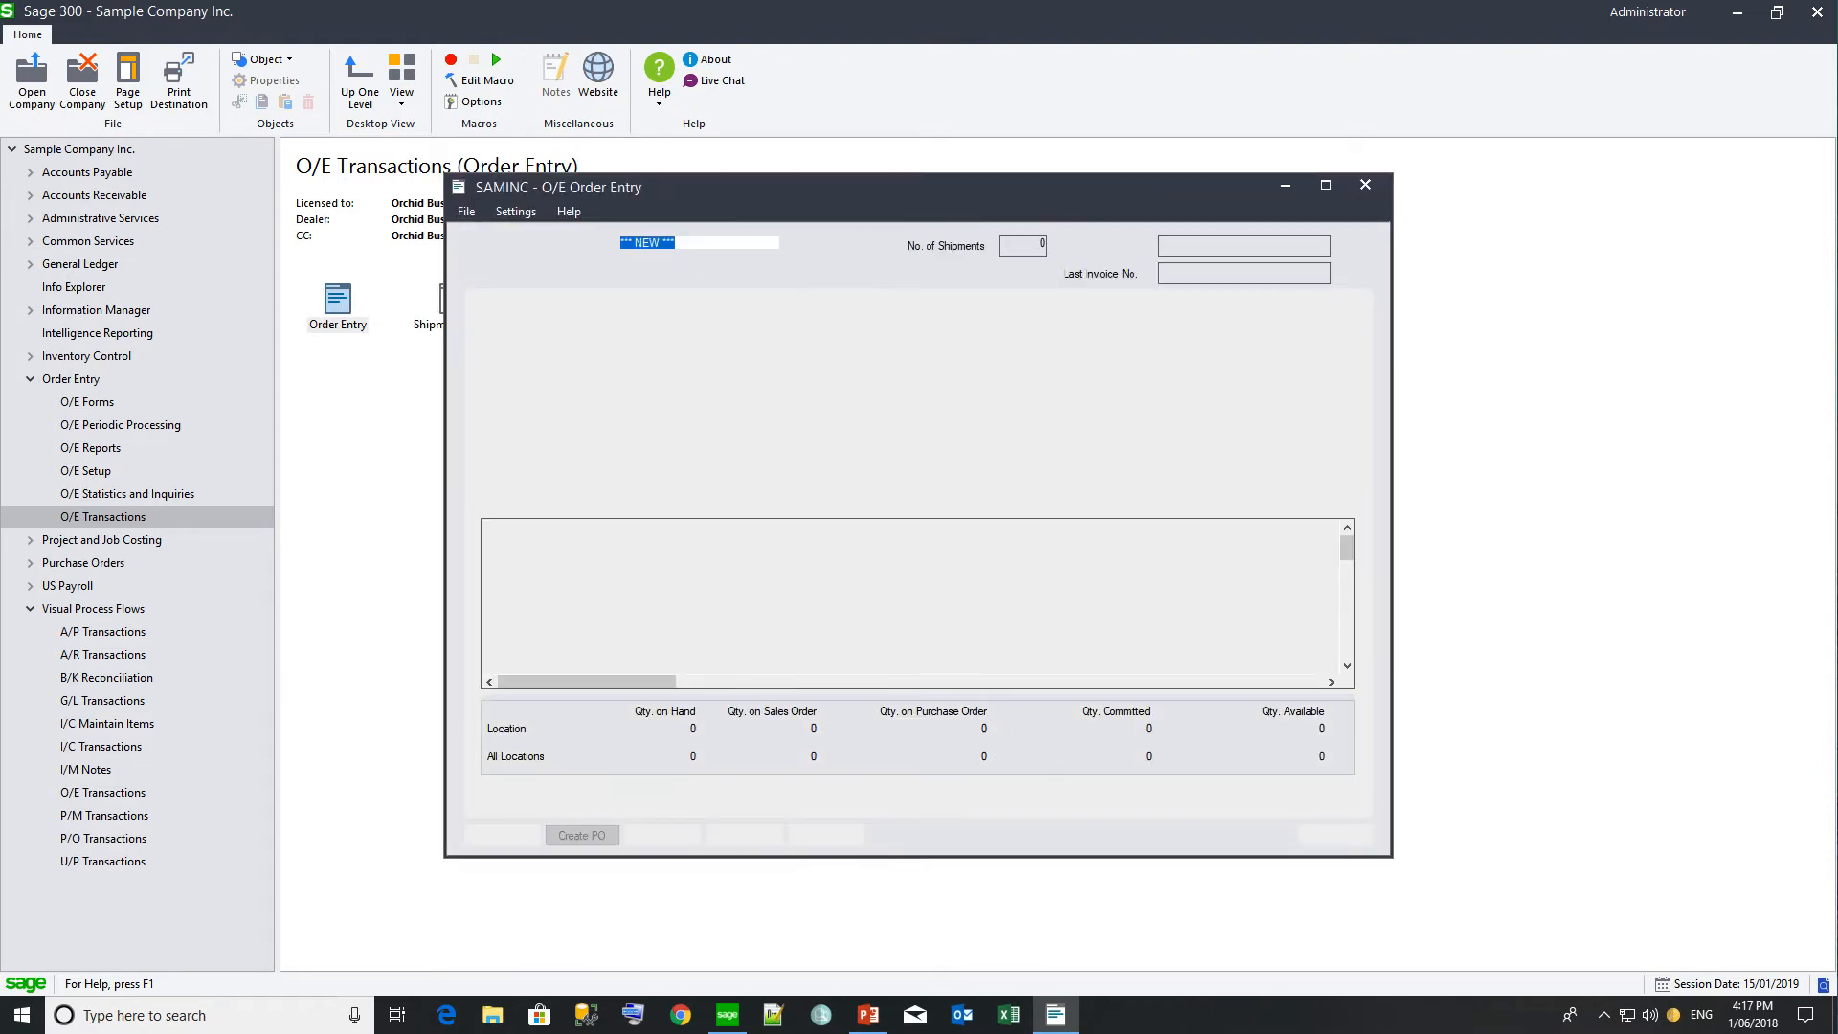
pyautogui.click(792, 246)
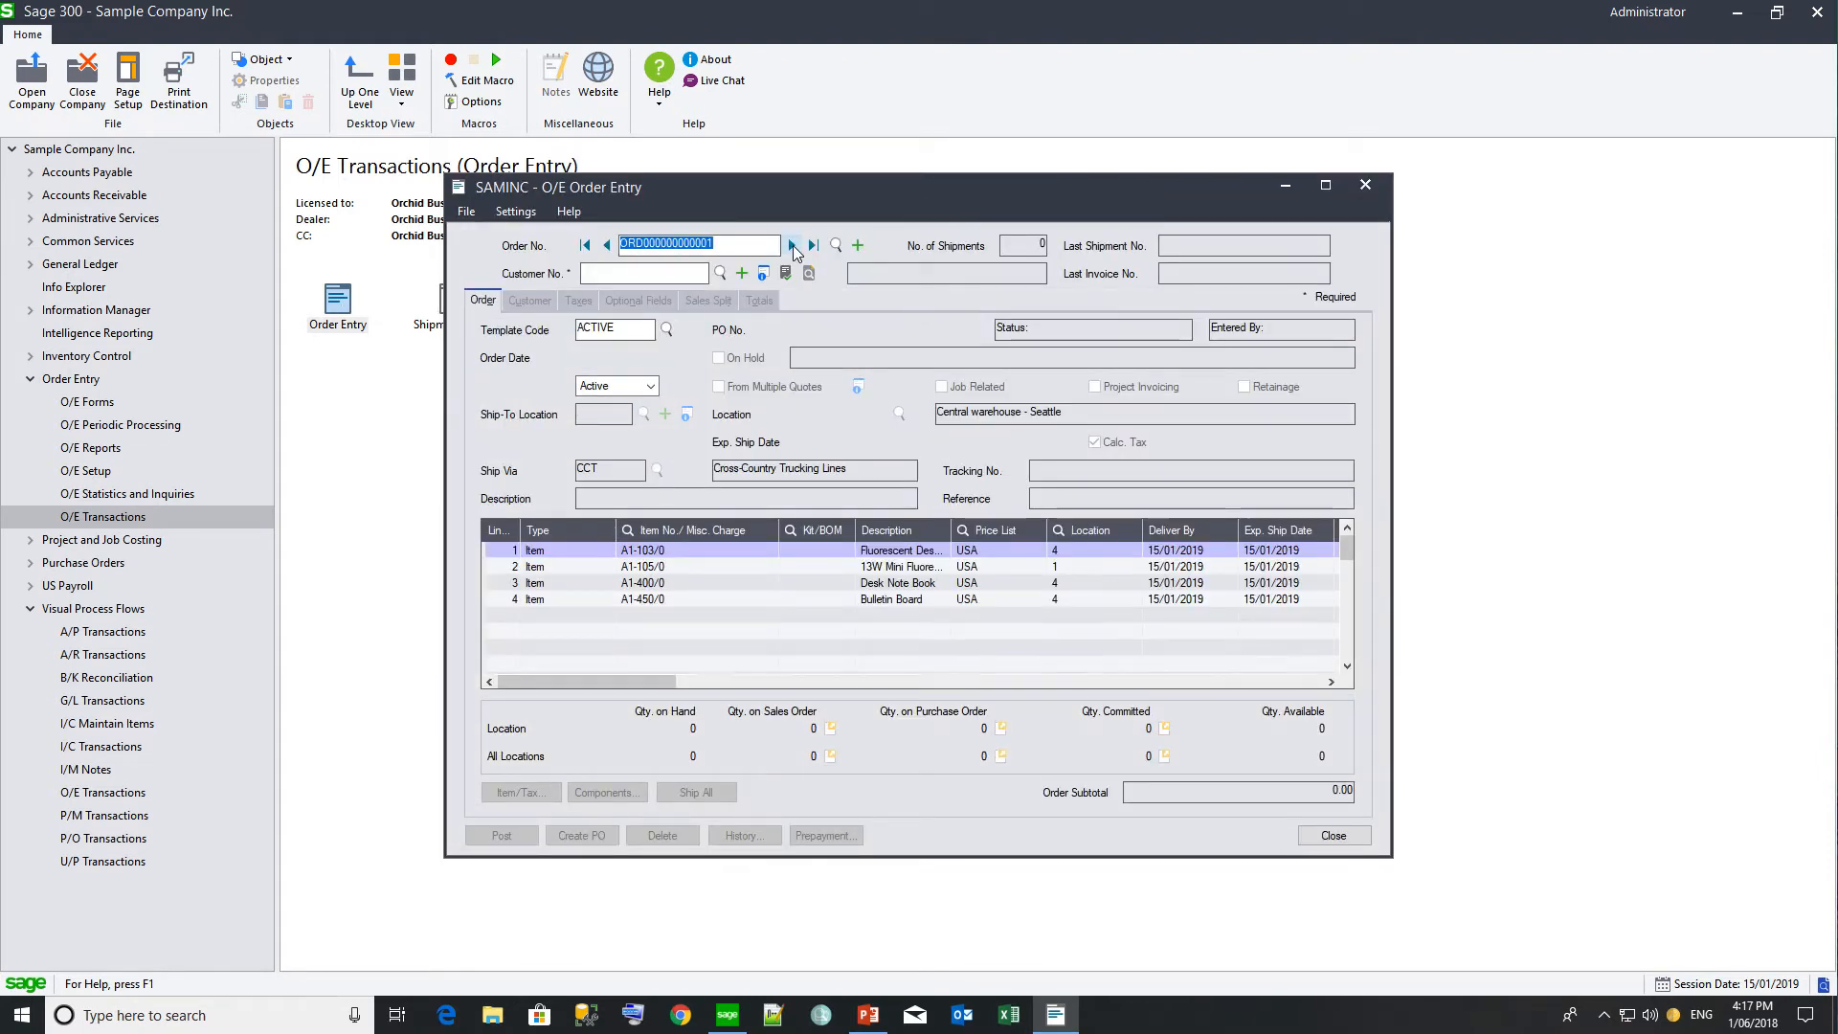
pyautogui.click(646, 553)
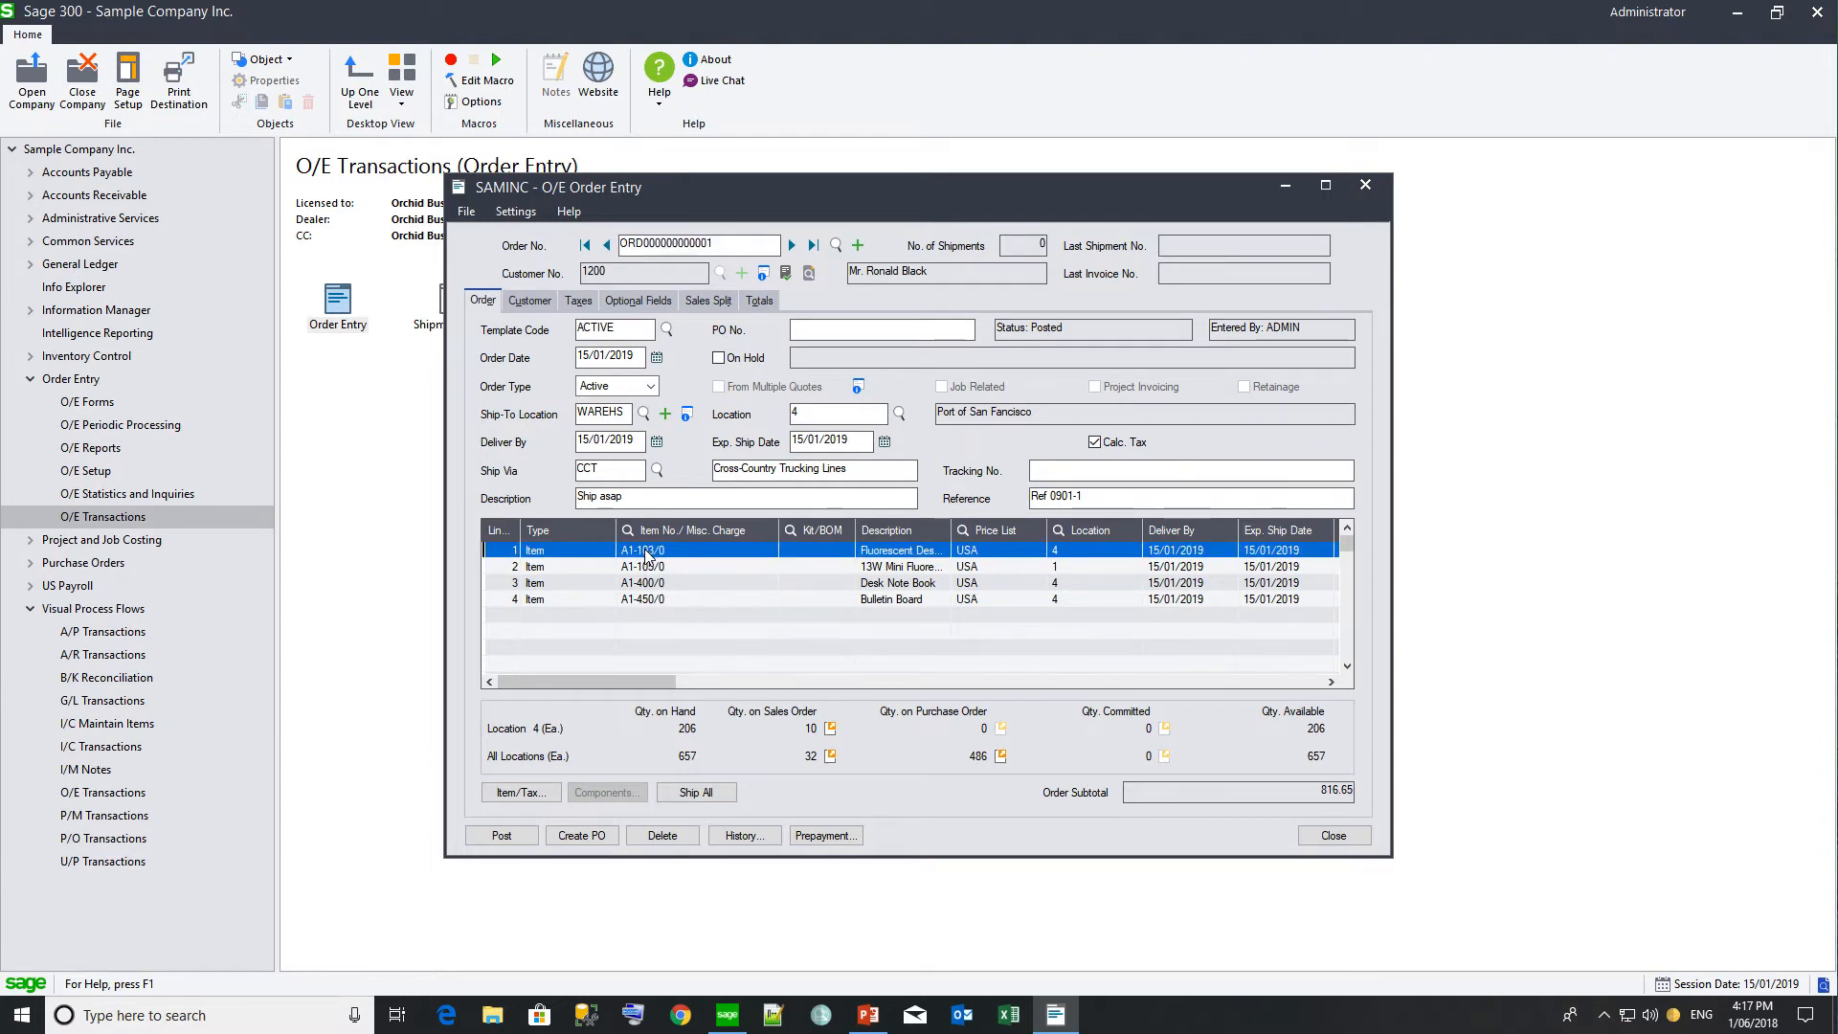
# Step: Open the Items/Taxes details of the A1-103/0 line and the Information Manager tray settings, arranging both windows to be visible together
pyautogui.click(505, 795)
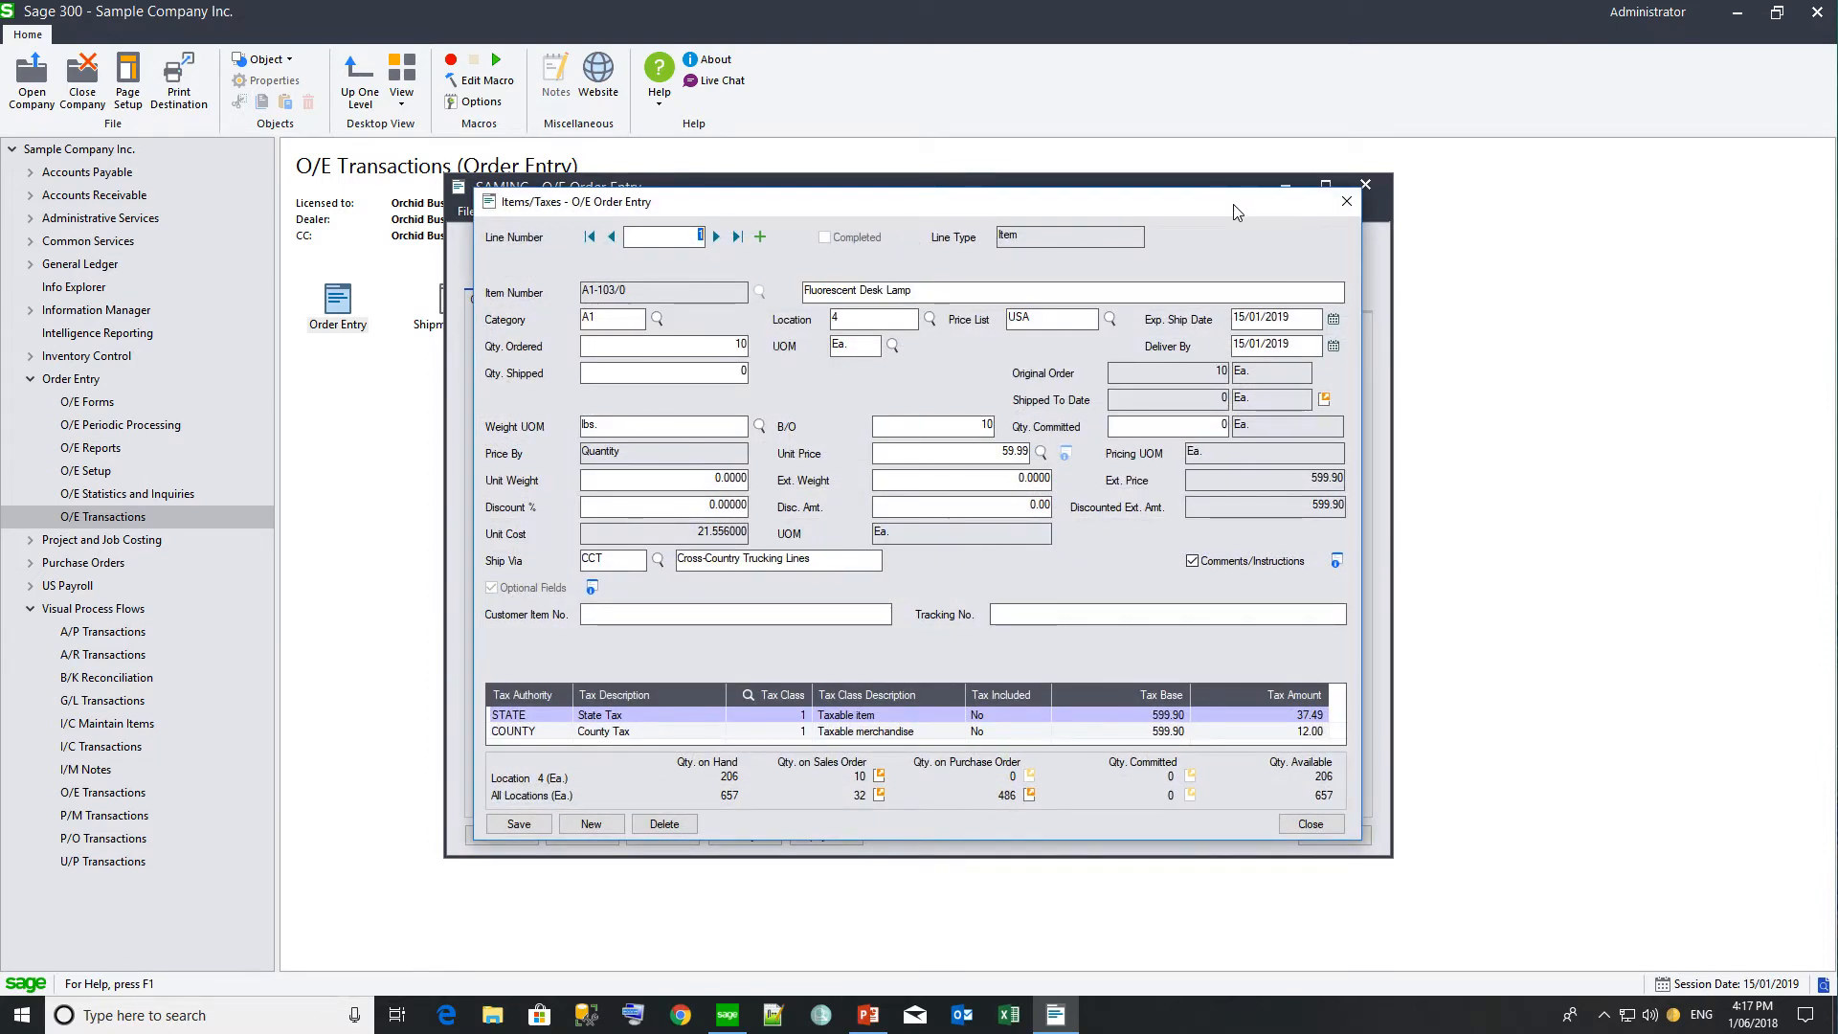
pyautogui.moveTo(1238, 211); pyautogui.dragTo(1417, 212)
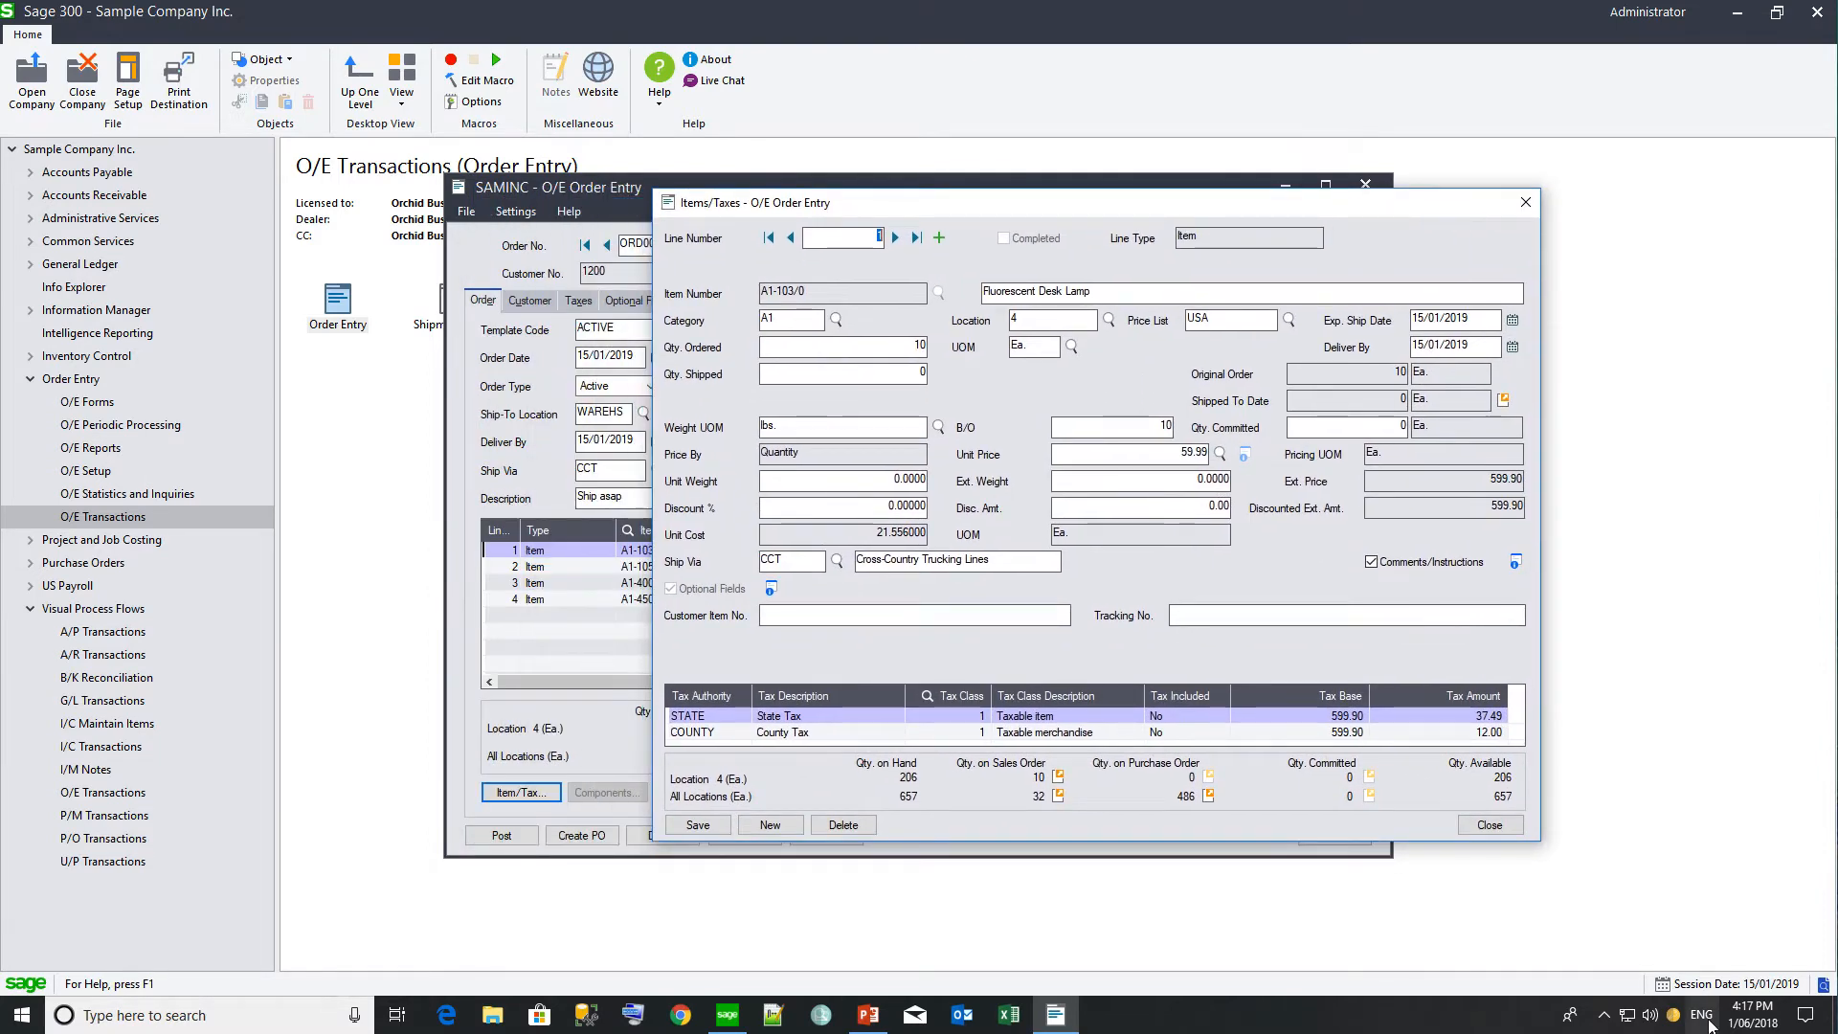
pyautogui.rightClick(1673, 1023)
pyautogui.click(1724, 958)
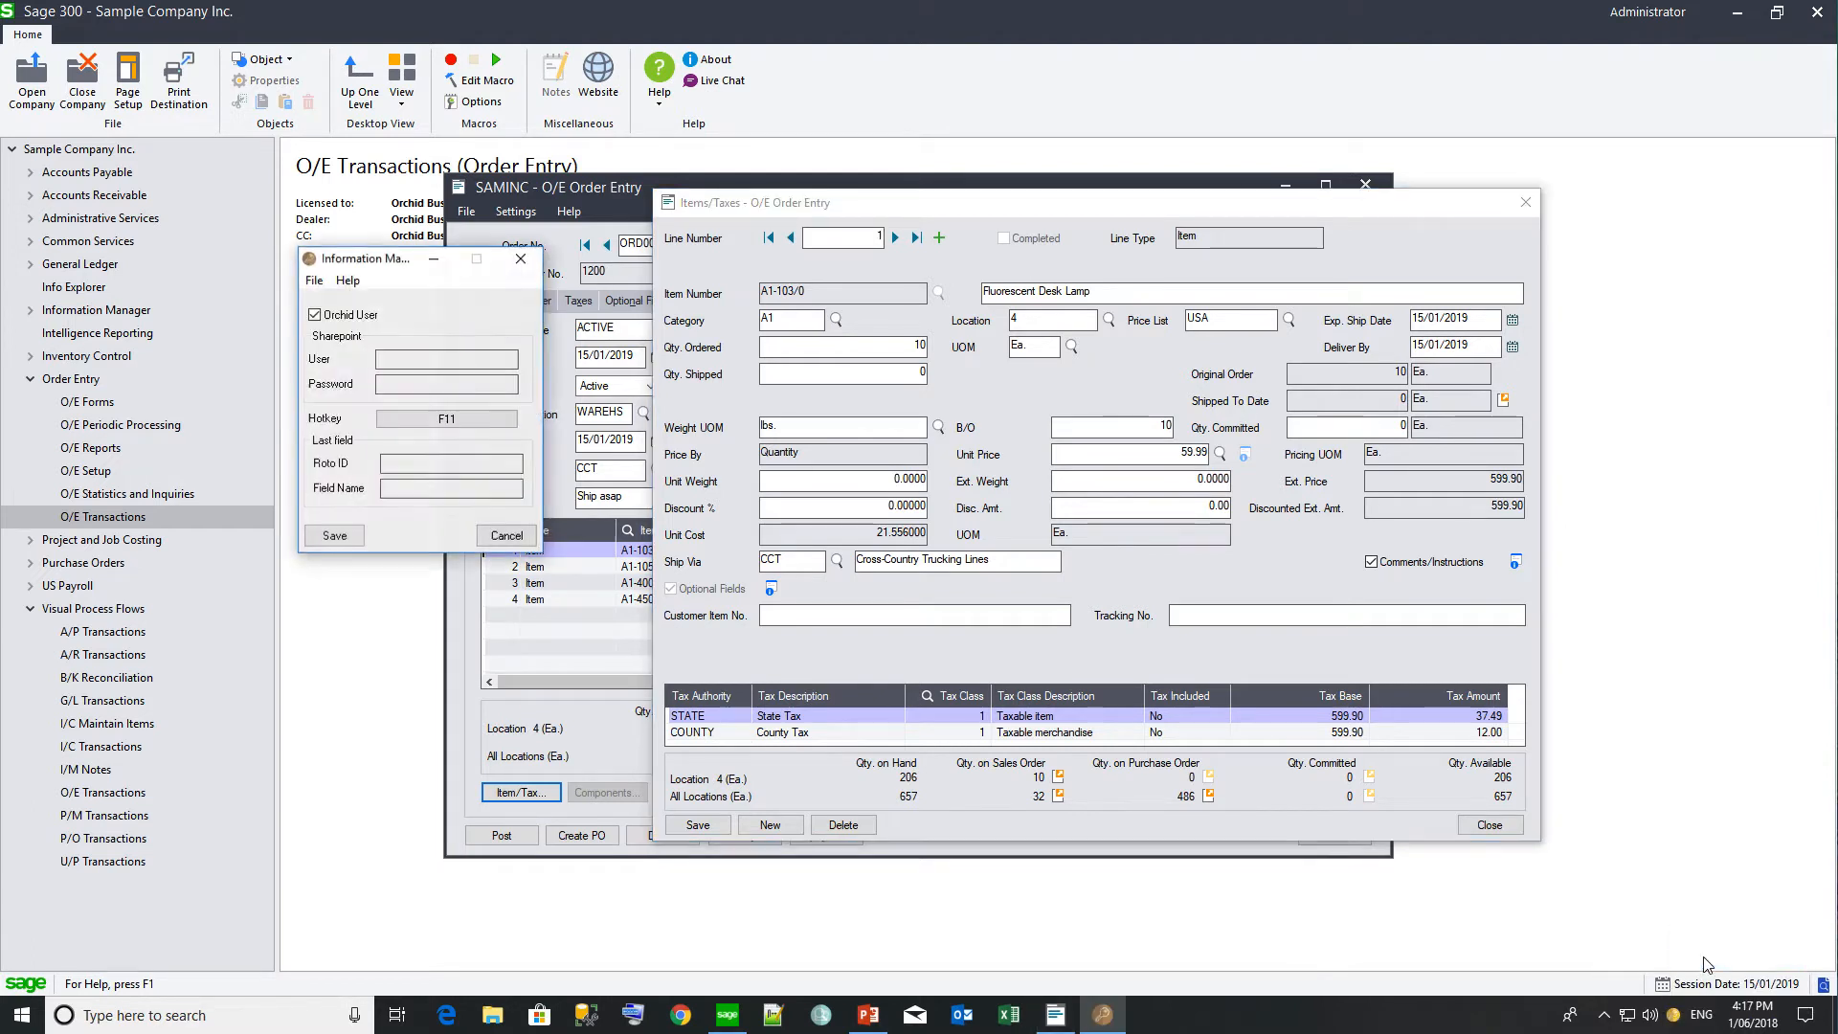
pyautogui.moveTo(453, 271); pyautogui.dragTo(346, 197)
# Step: Check the Roto ID and field name of Item Number on a new order line, inspect the grid's Item No./Misc. Charge column, and close the windows
pyautogui.click(836, 296)
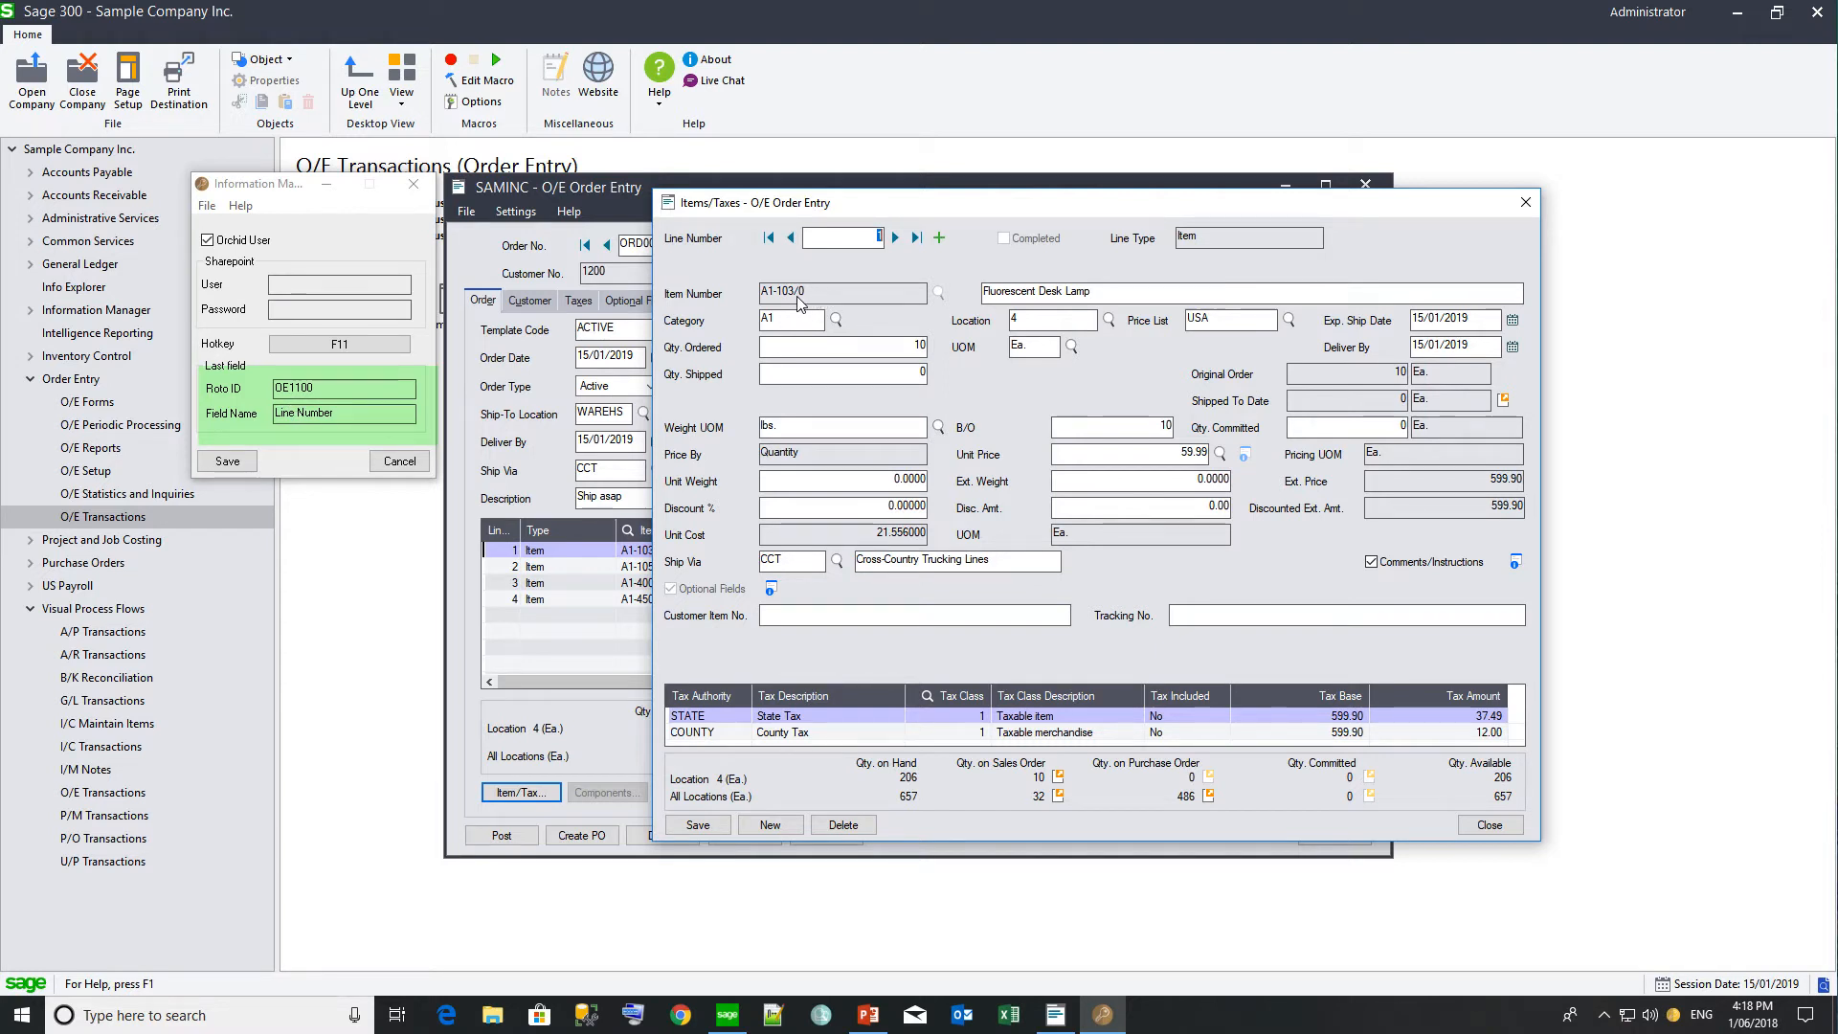
pyautogui.click(939, 240)
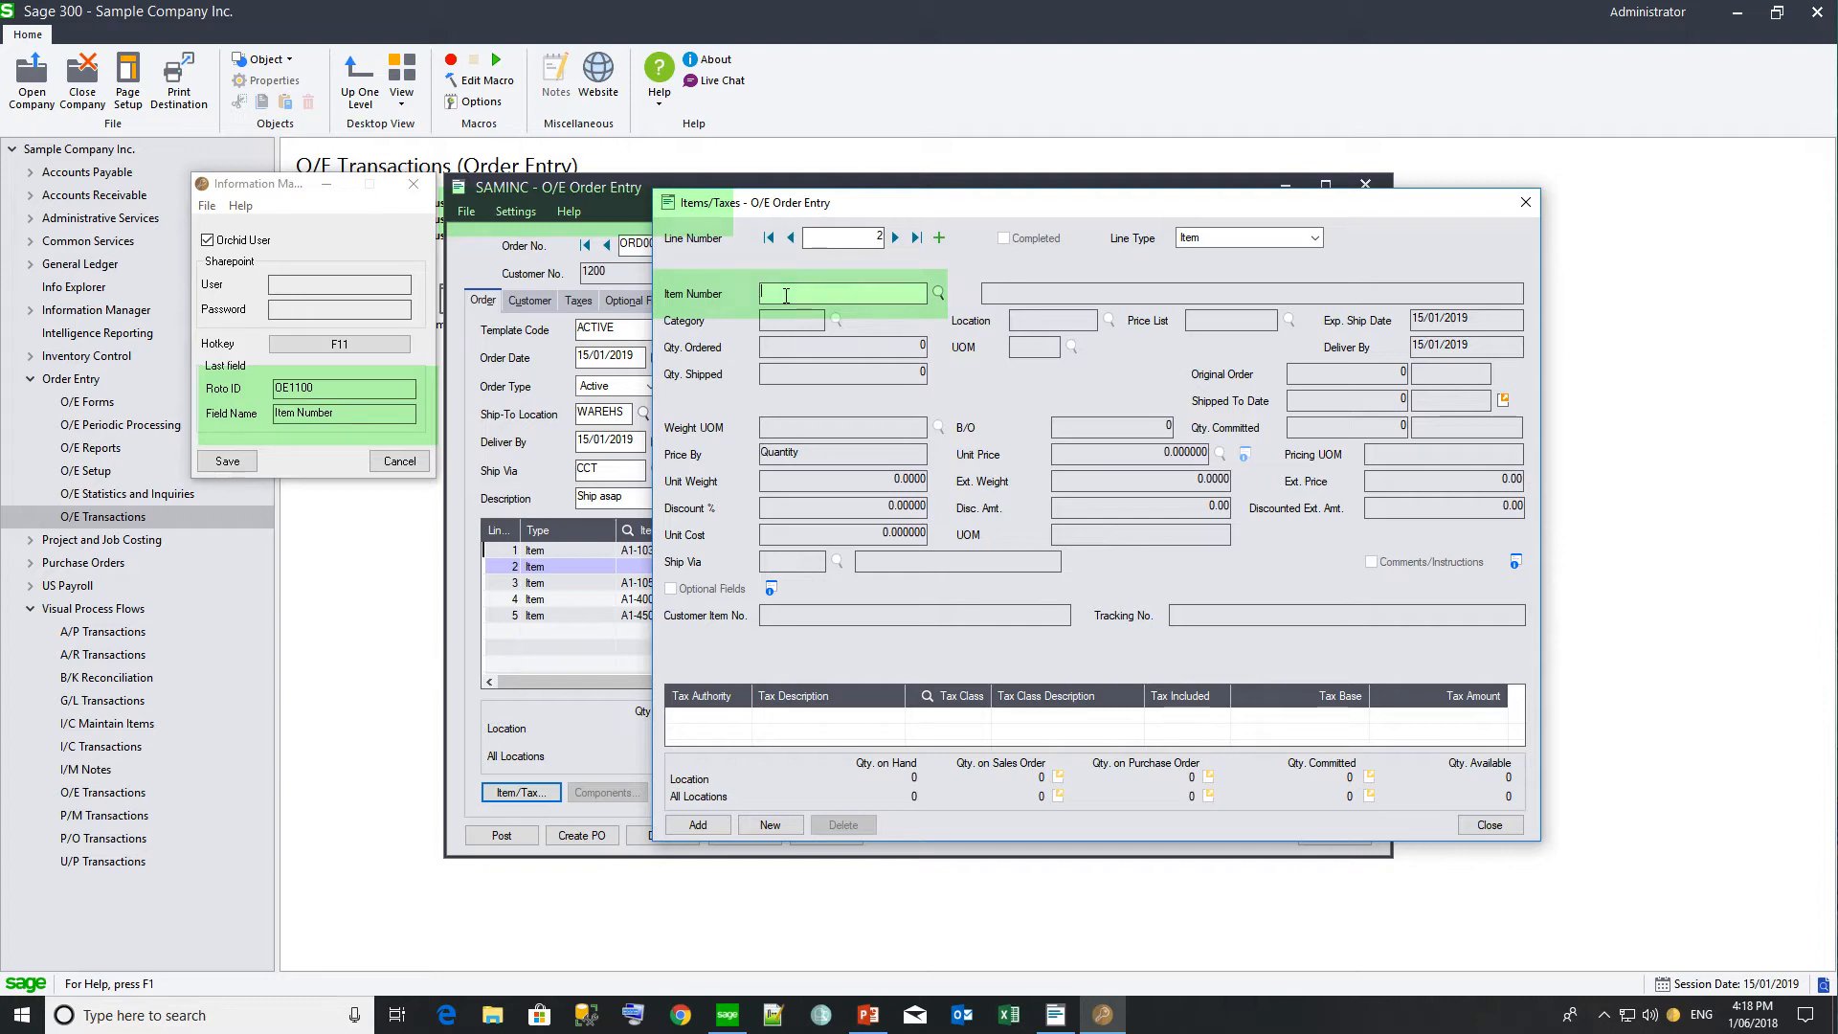
pyautogui.click(1526, 202)
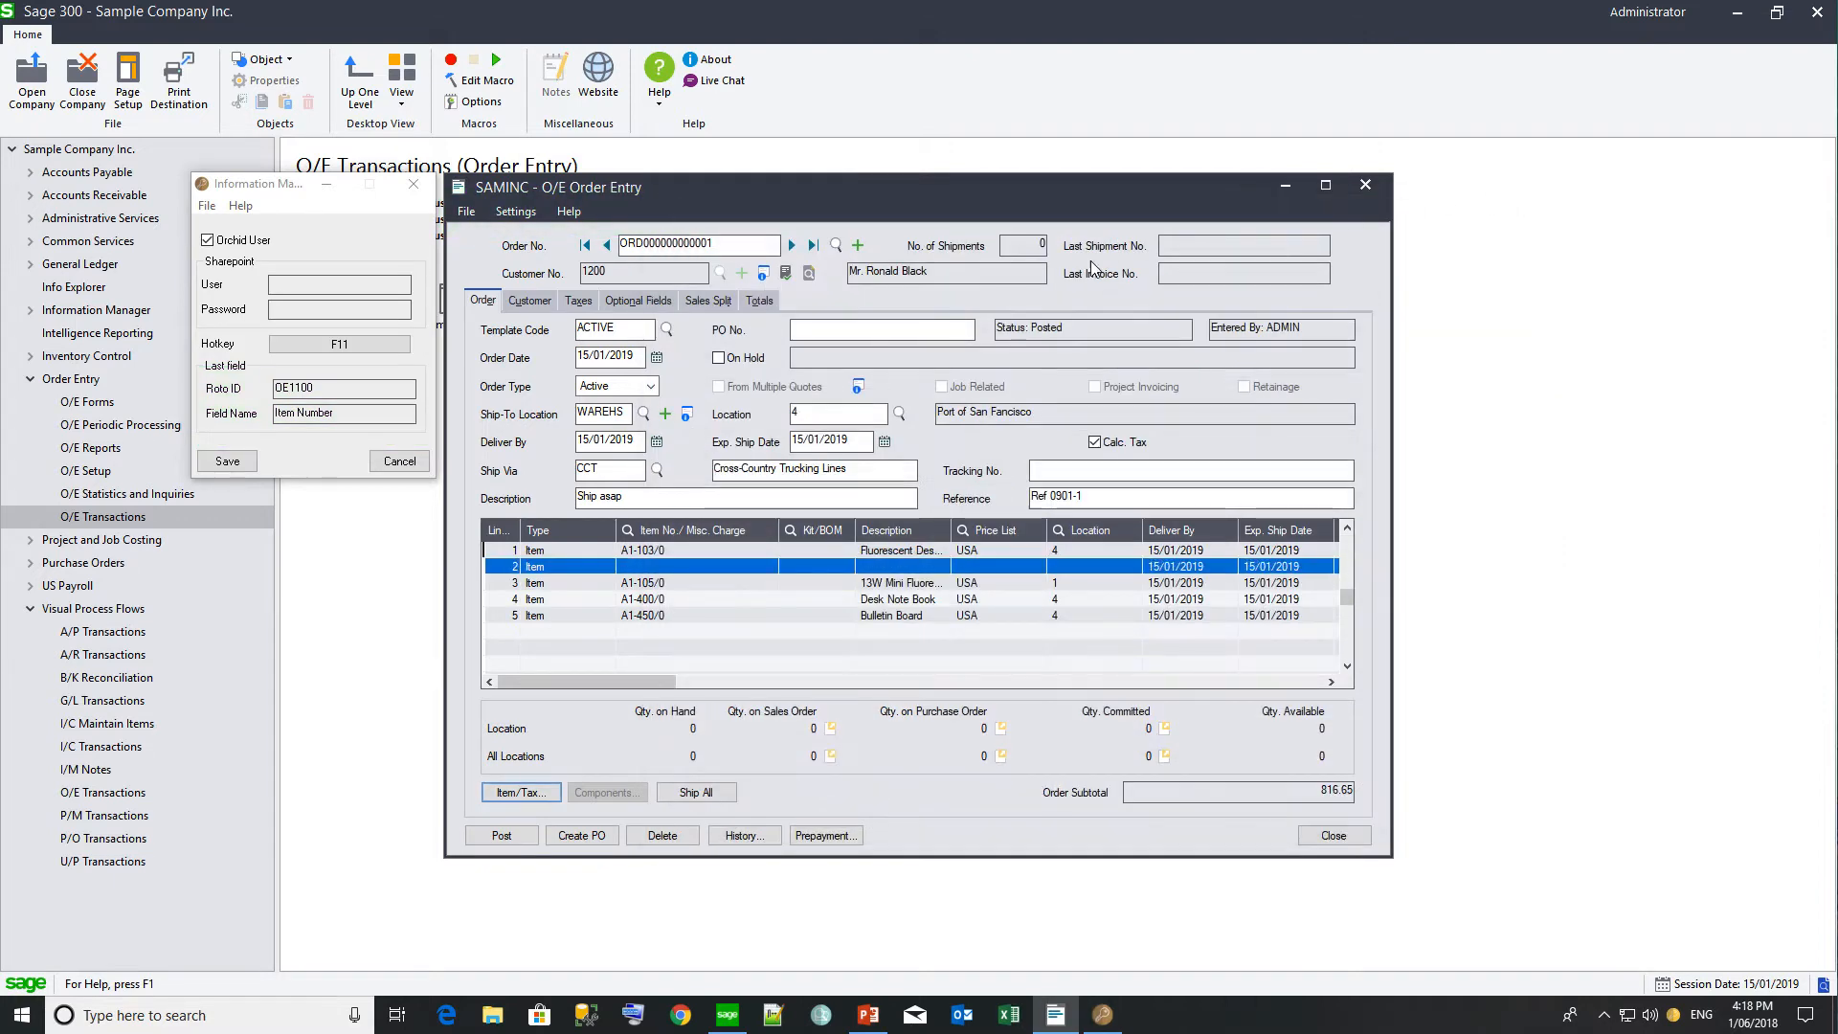
pyautogui.click(642, 552)
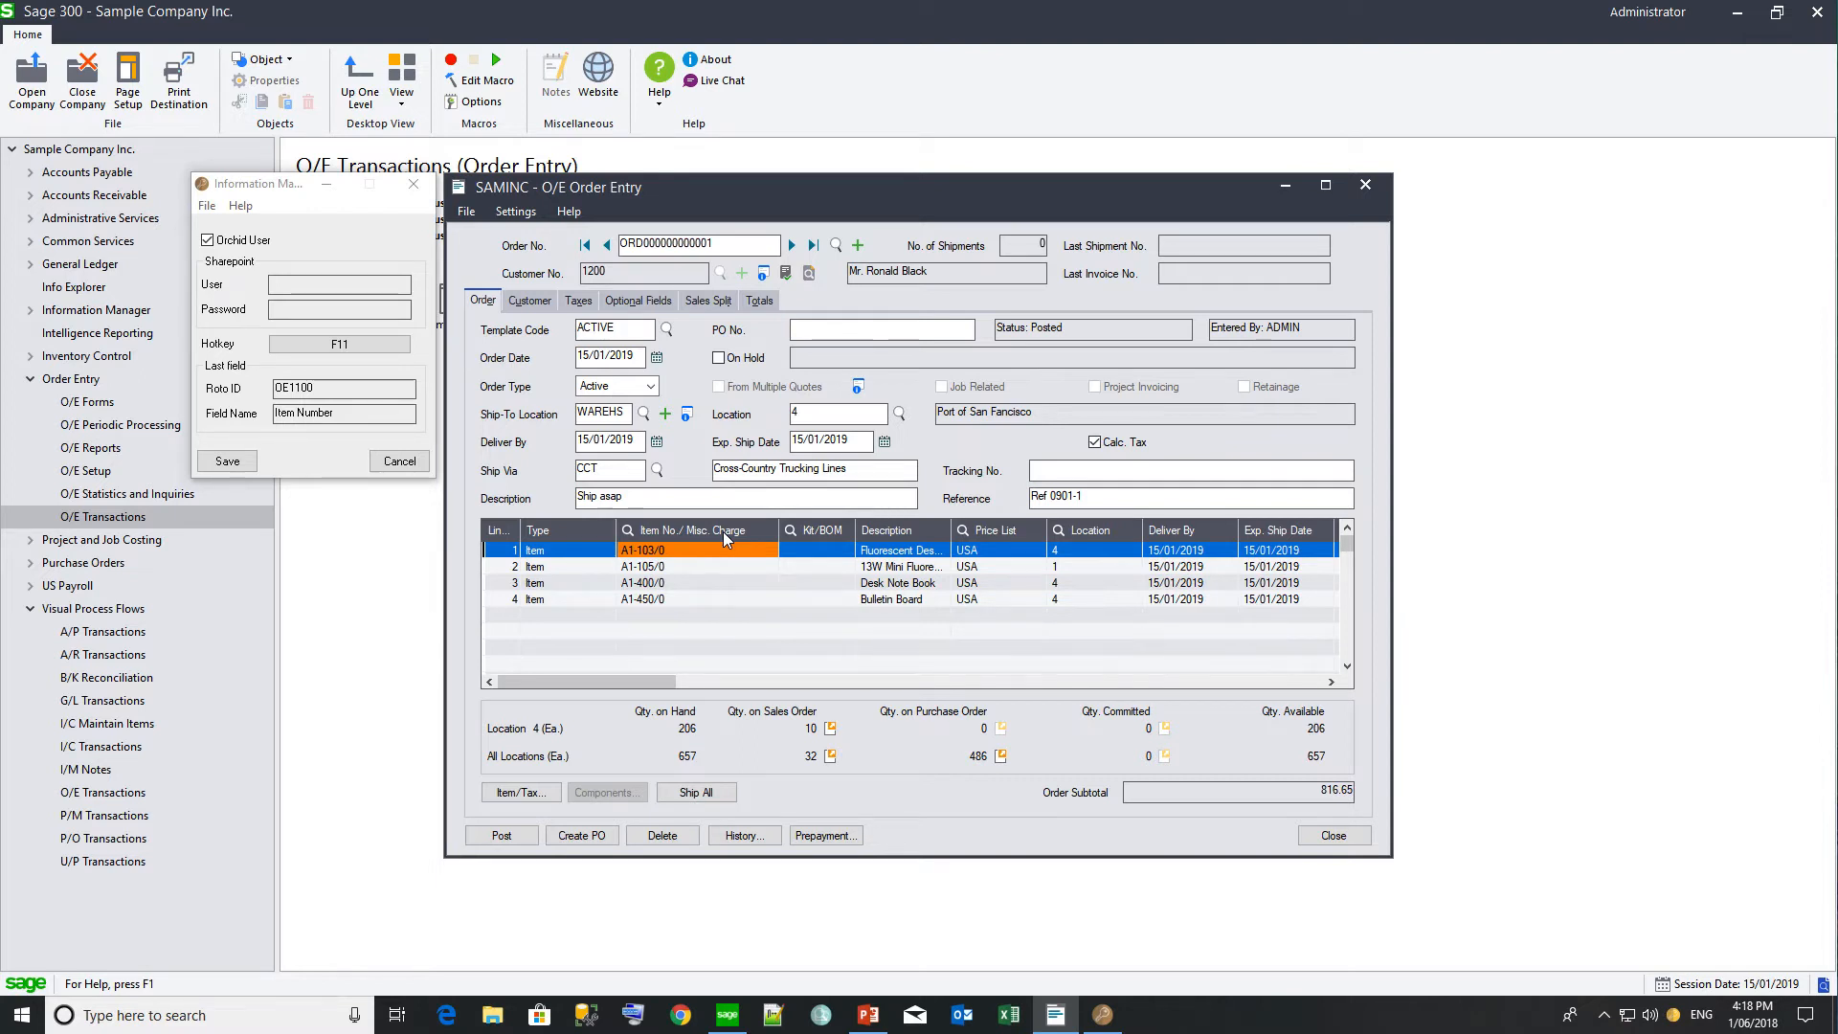
pyautogui.click(414, 185)
pyautogui.click(1365, 186)
# Step: Open the Notes/DML Hotkey settings in I/M Options and insert a new line with its details open
pyautogui.click(89, 771)
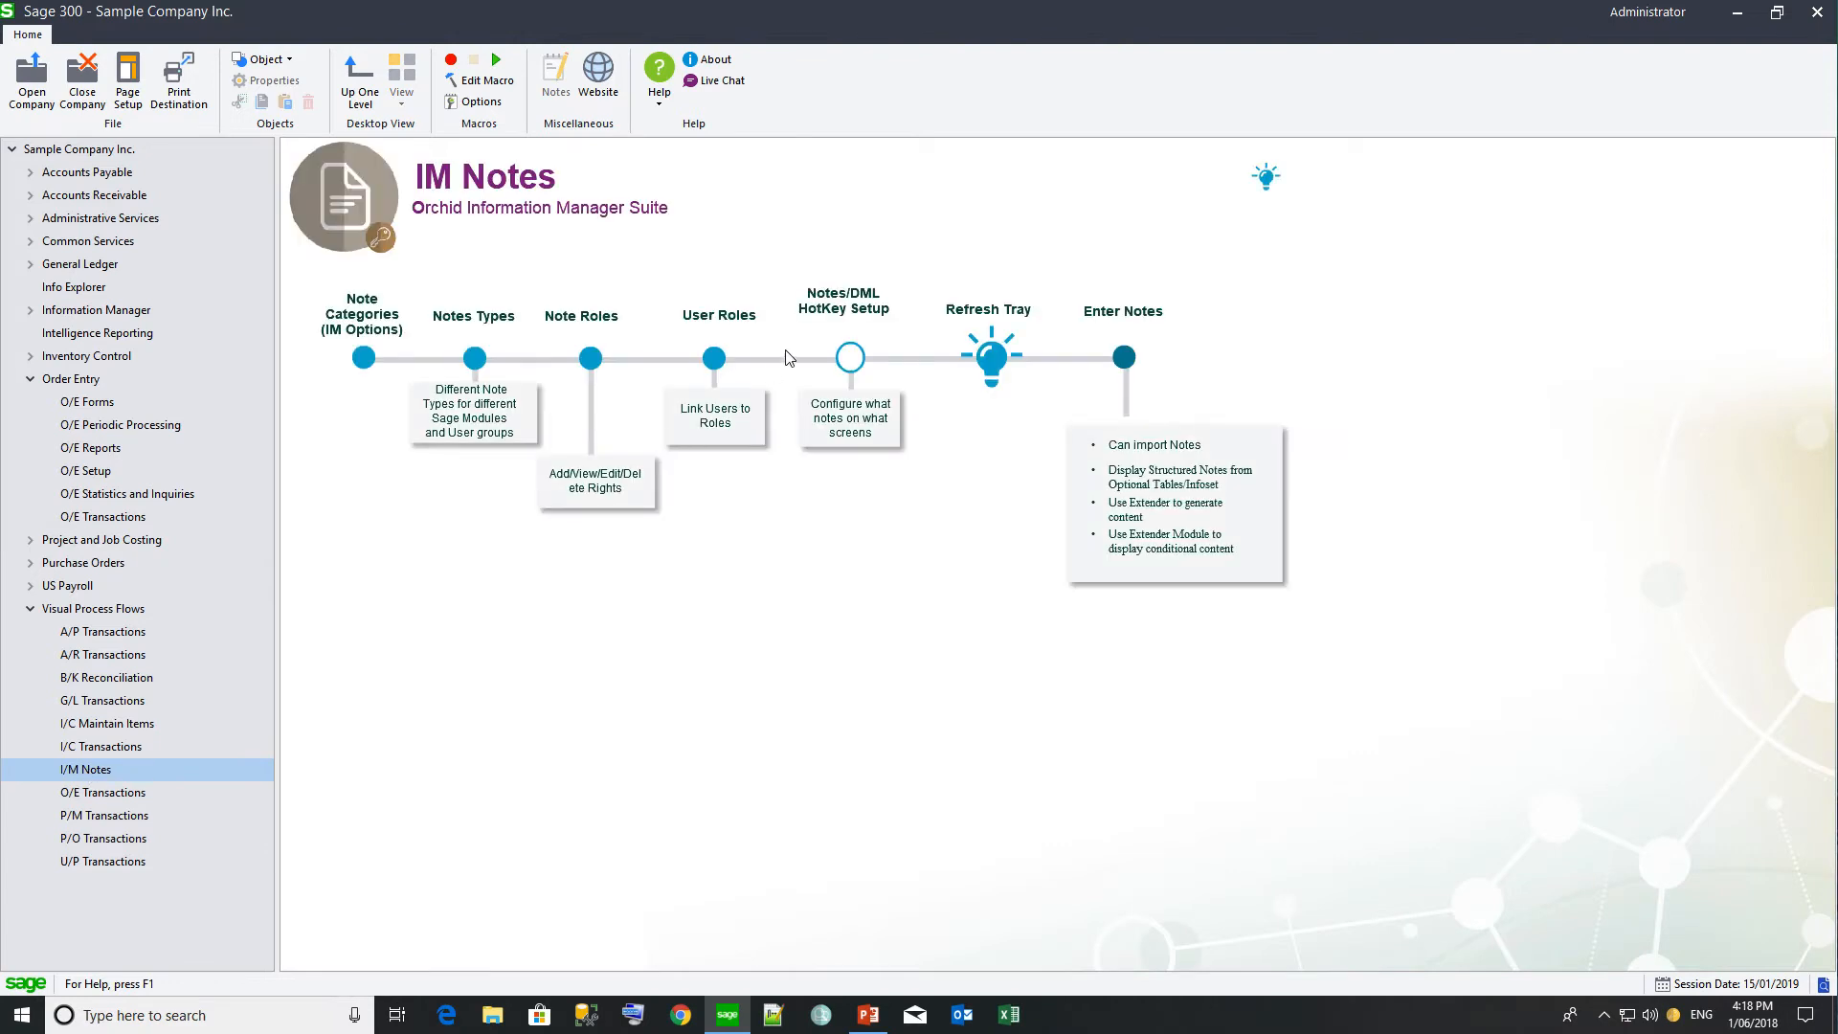
pyautogui.click(851, 359)
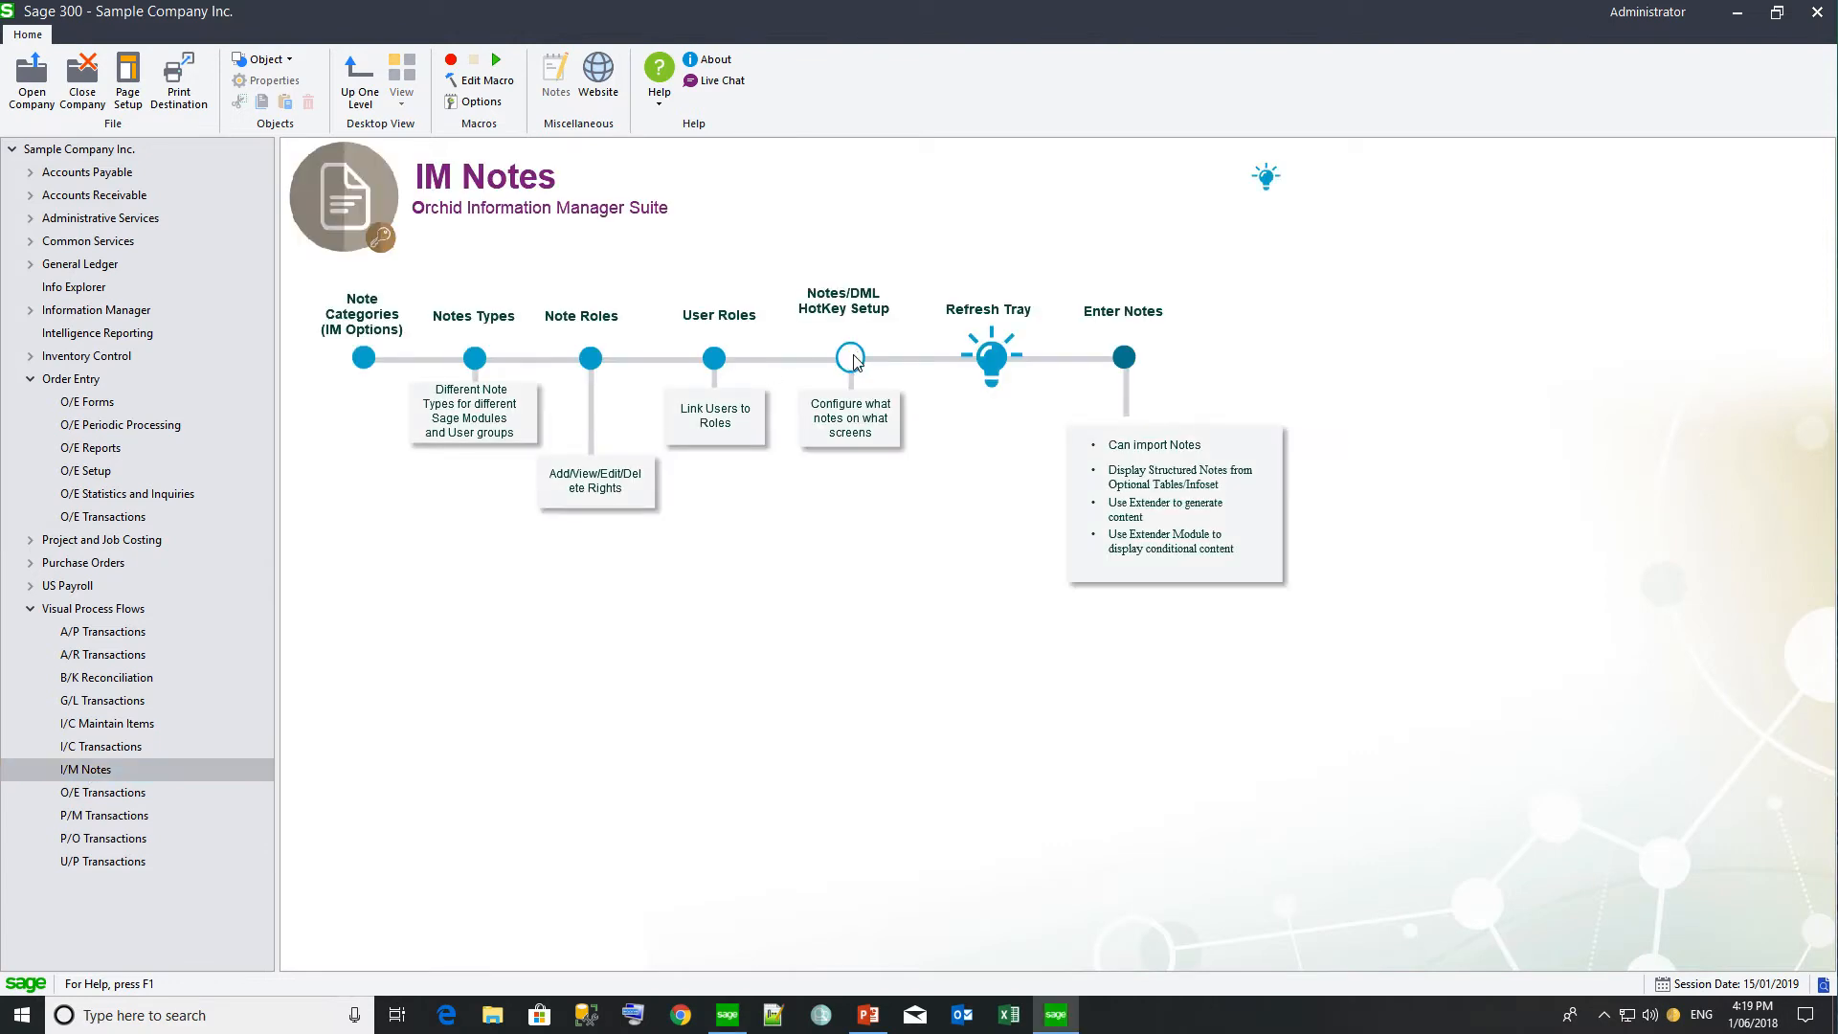
pyautogui.click(563, 352)
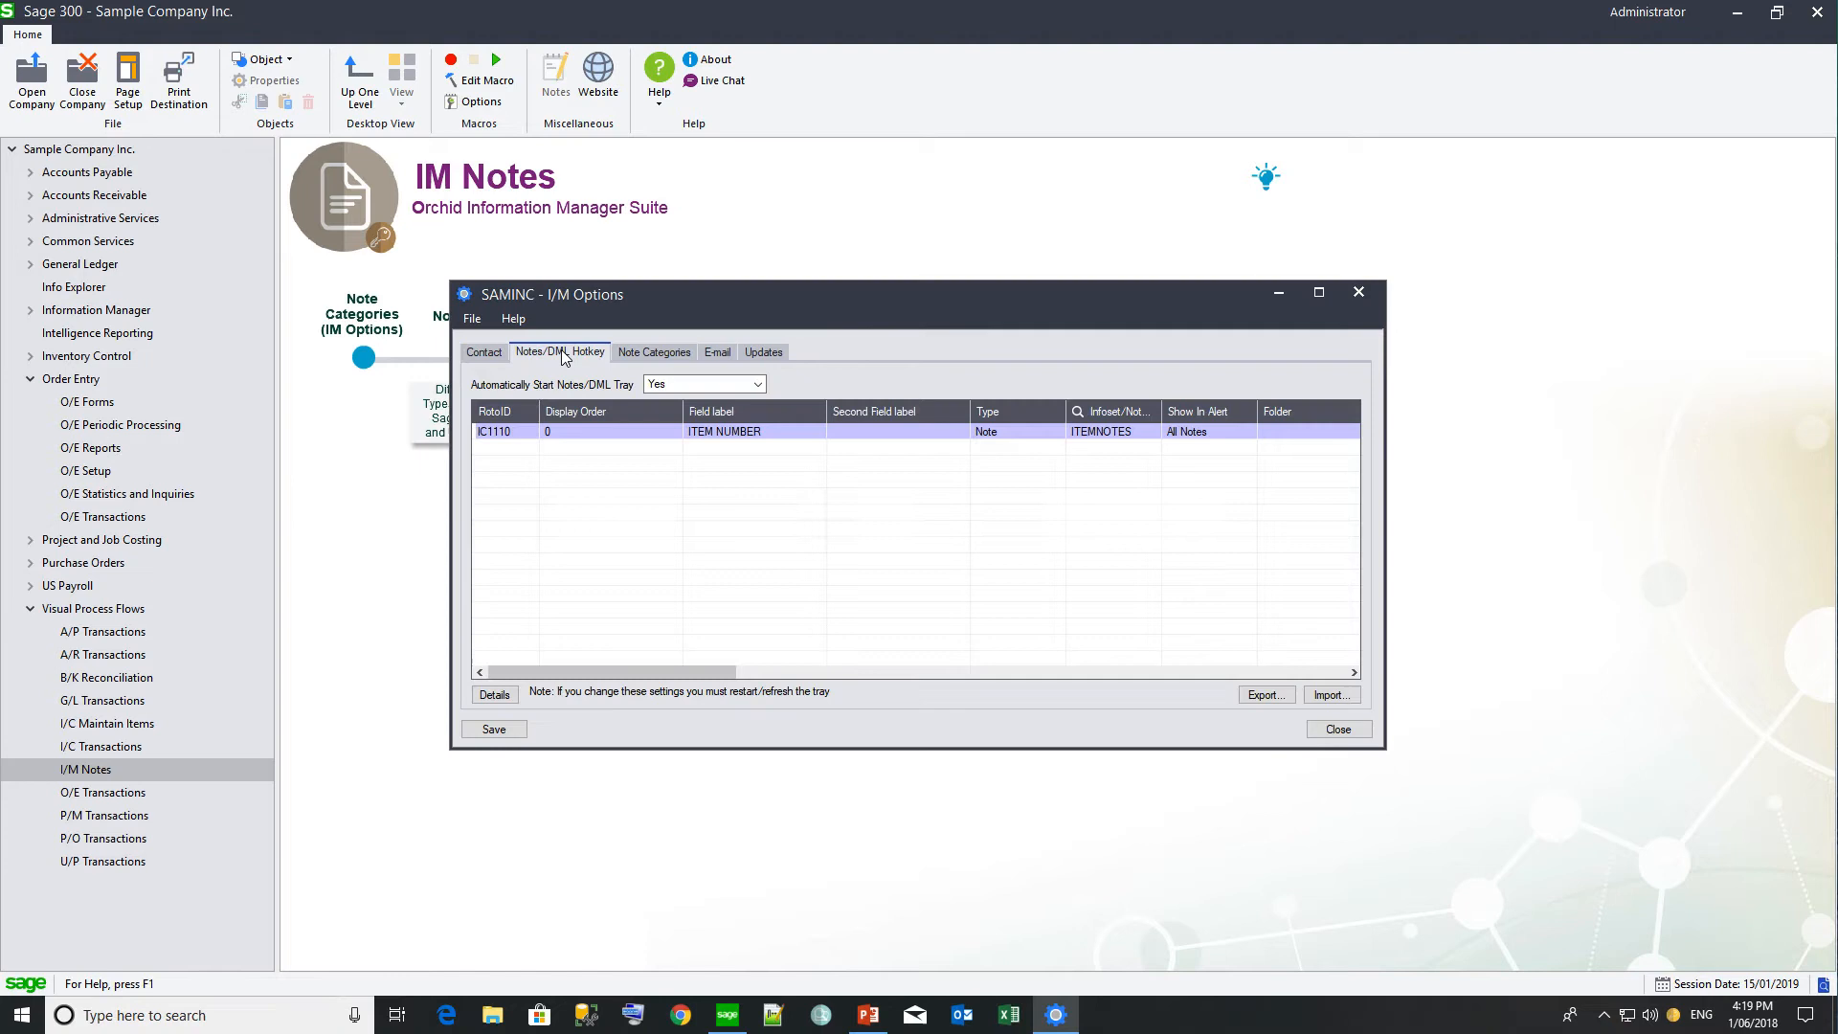
pyautogui.click(572, 432)
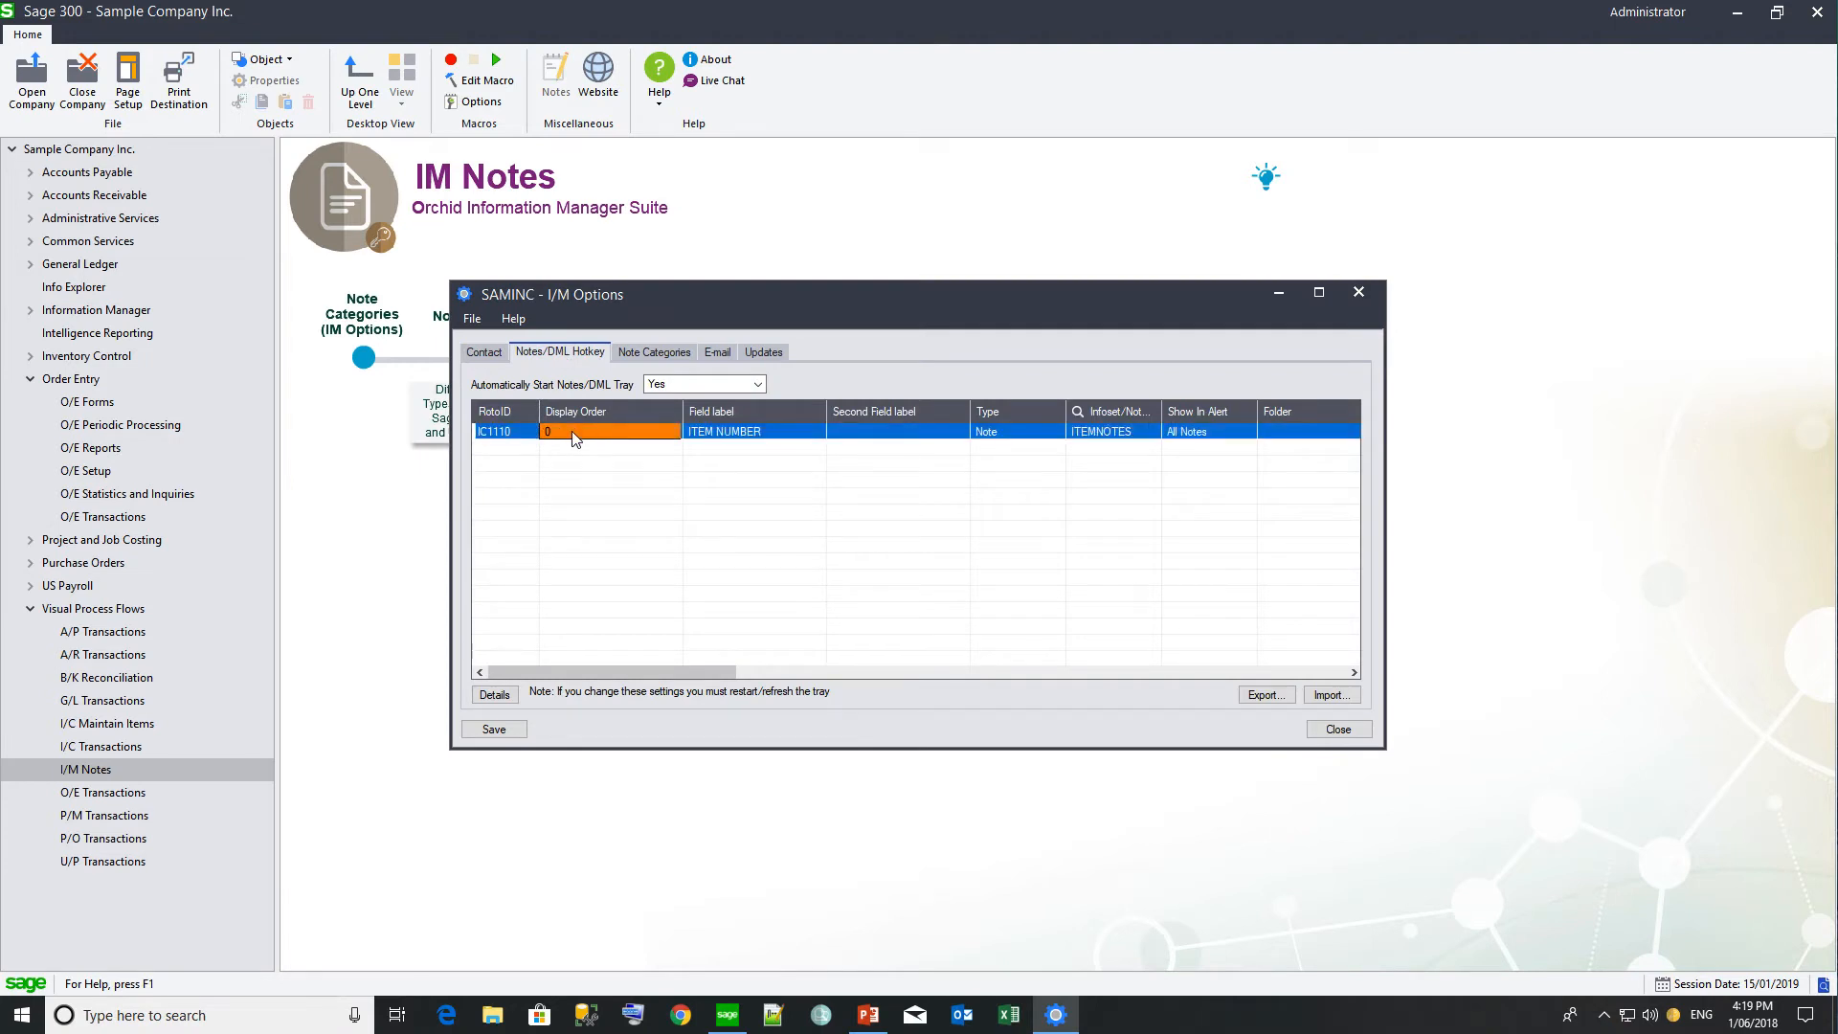
pyautogui.press('Insert')
pyautogui.click(494, 694)
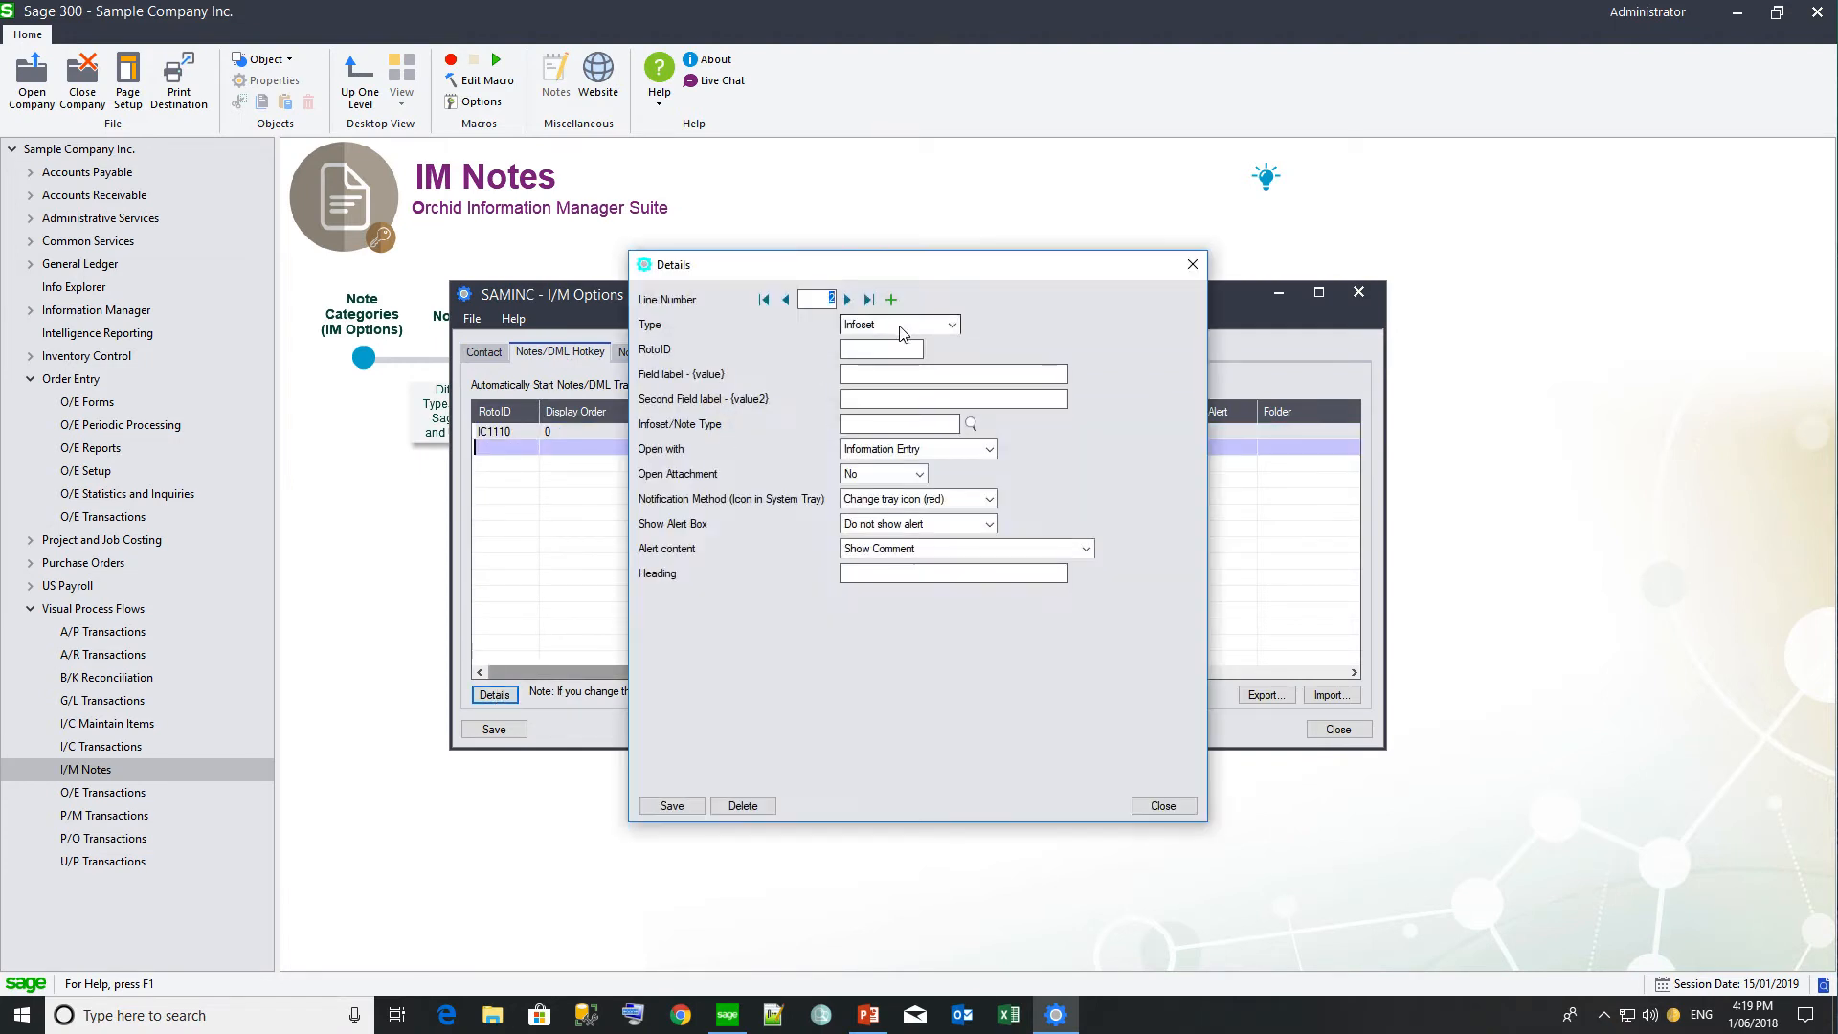
# Step: Set the new hotkey line's type to Note, RotoID to OE1100 and field label to "ITEM NO./ MISC. CHARGE"
pyautogui.click(900, 328)
pyautogui.click(888, 353)
pyautogui.click(876, 352)
pyautogui.write('OE1100')
pyautogui.press('Tab')
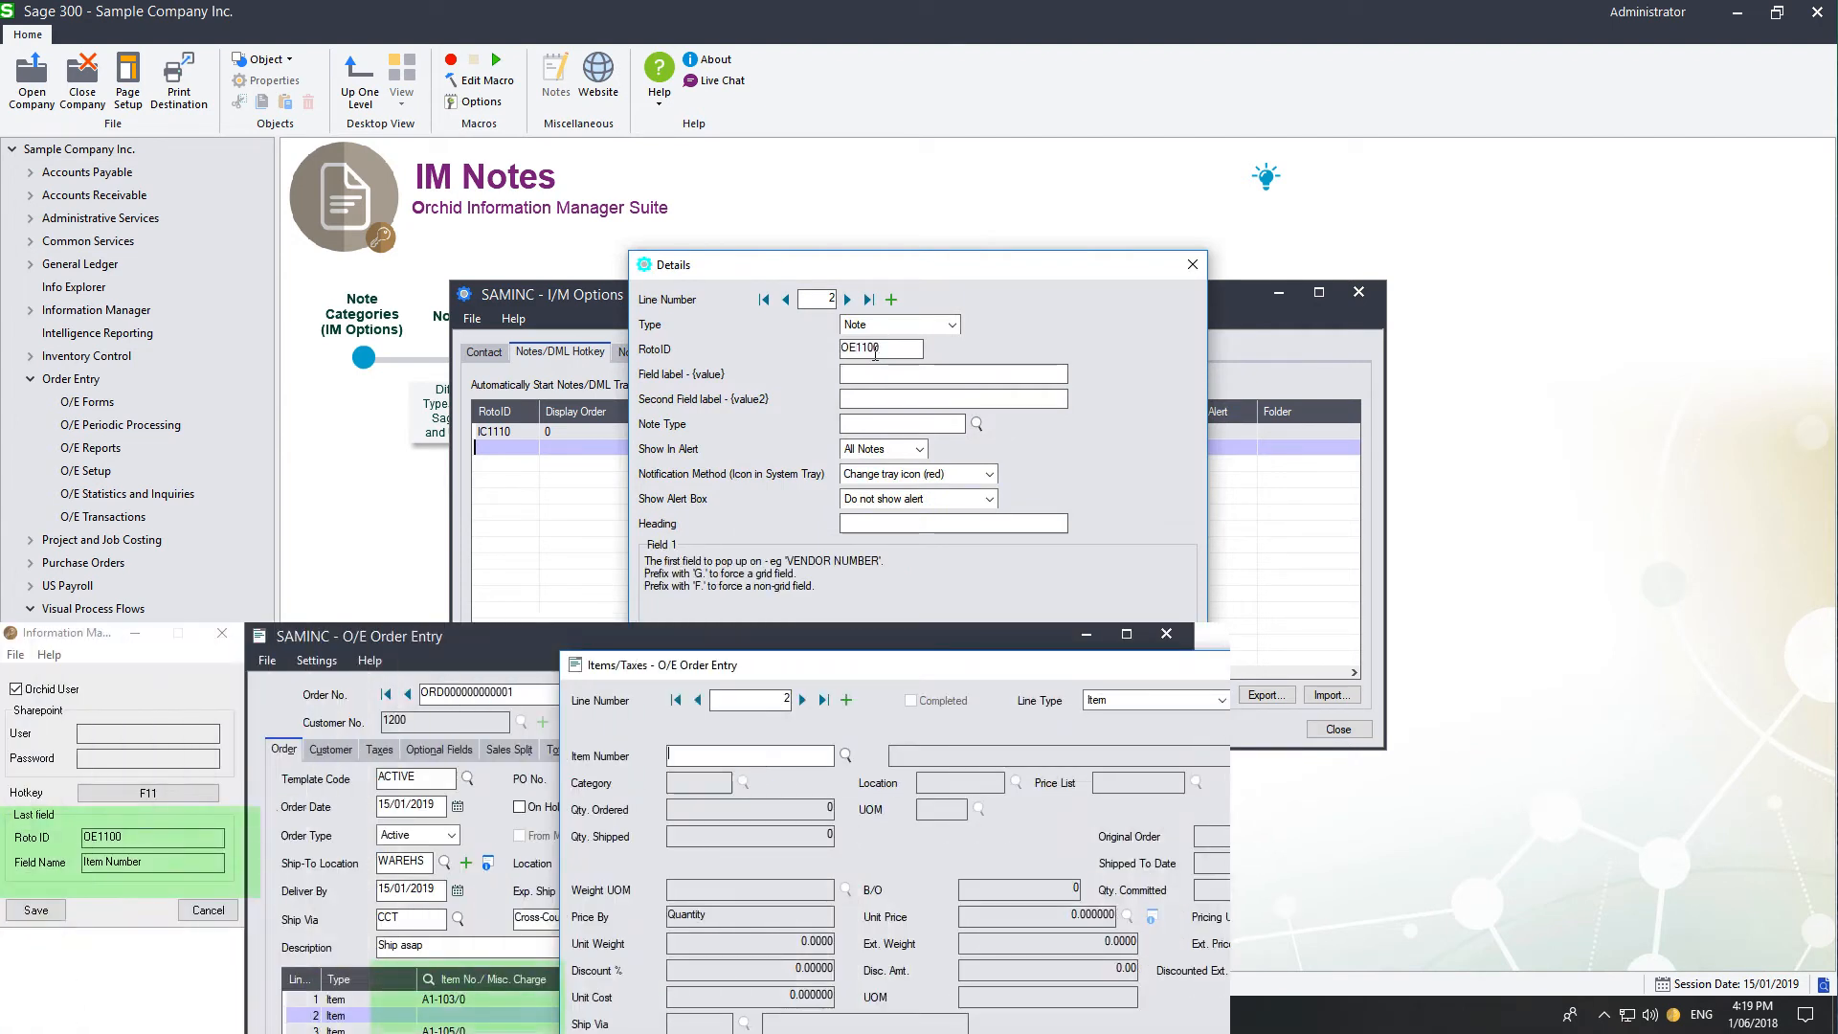
pyautogui.write('ITEM NO./ MISC')
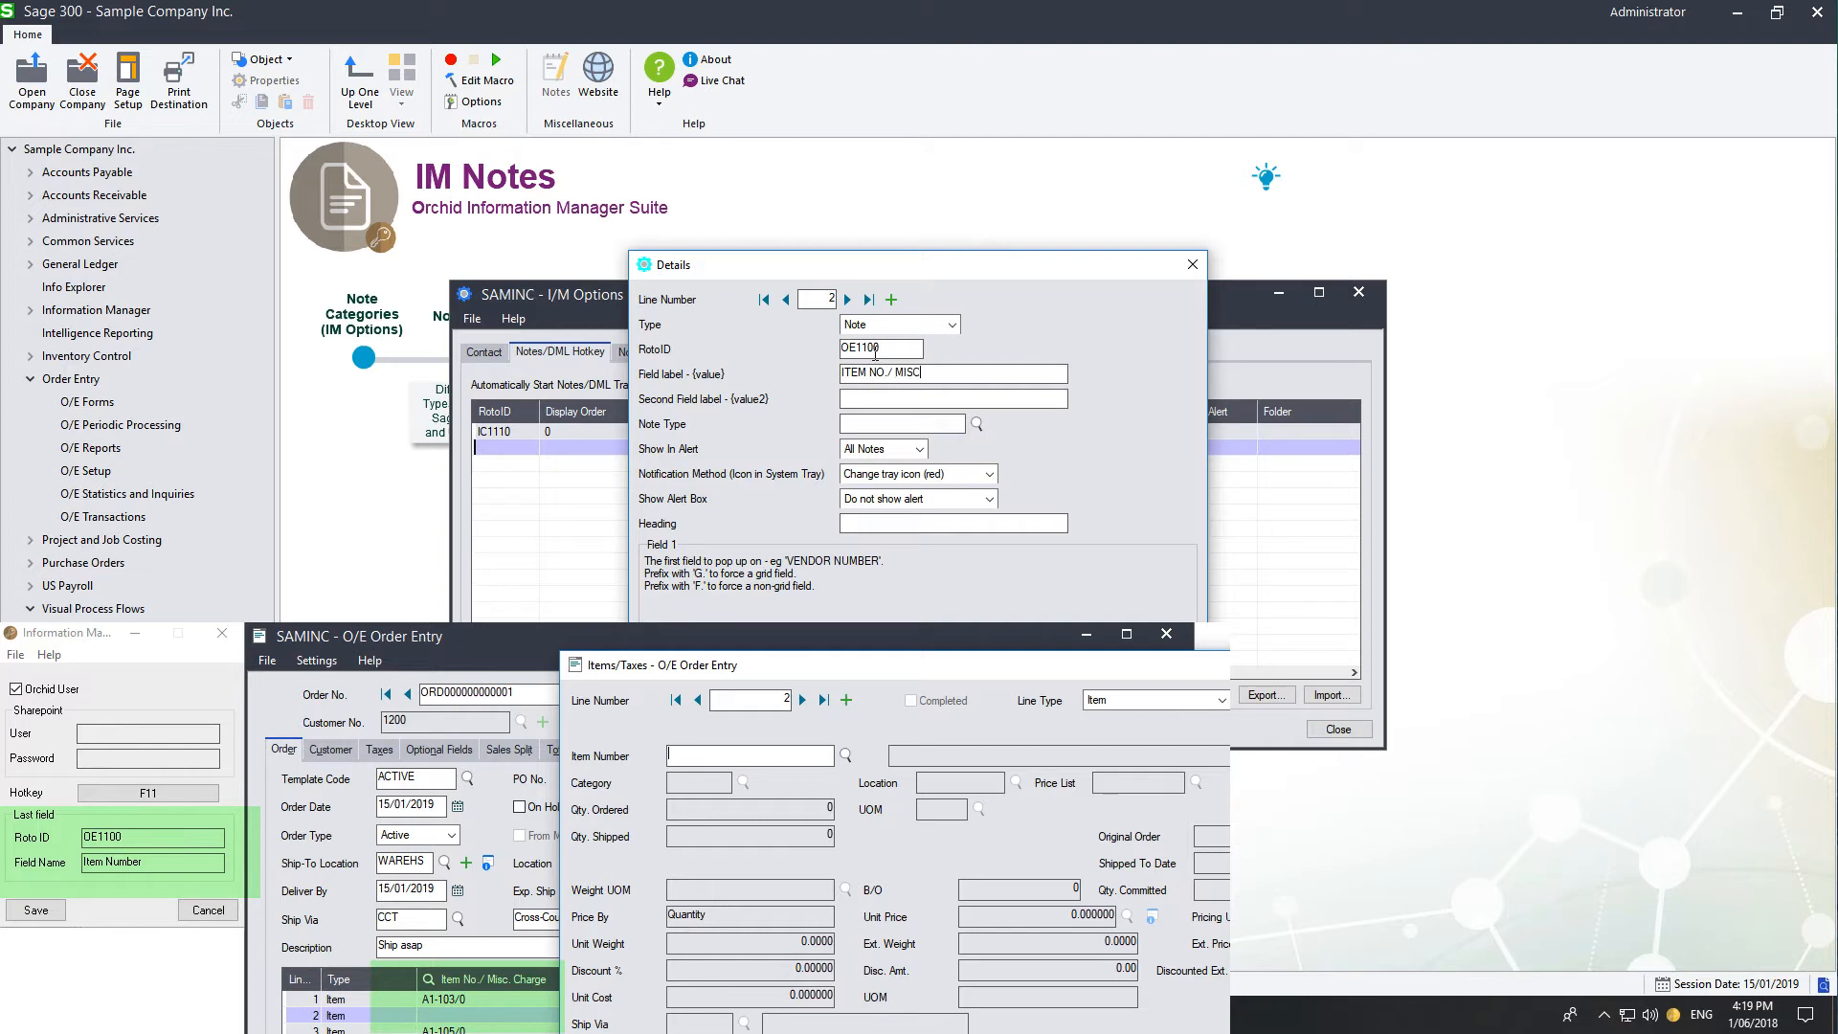
pyautogui.write('. CH')
pyautogui.press('BackSpace')
pyautogui.press('BackSpace')
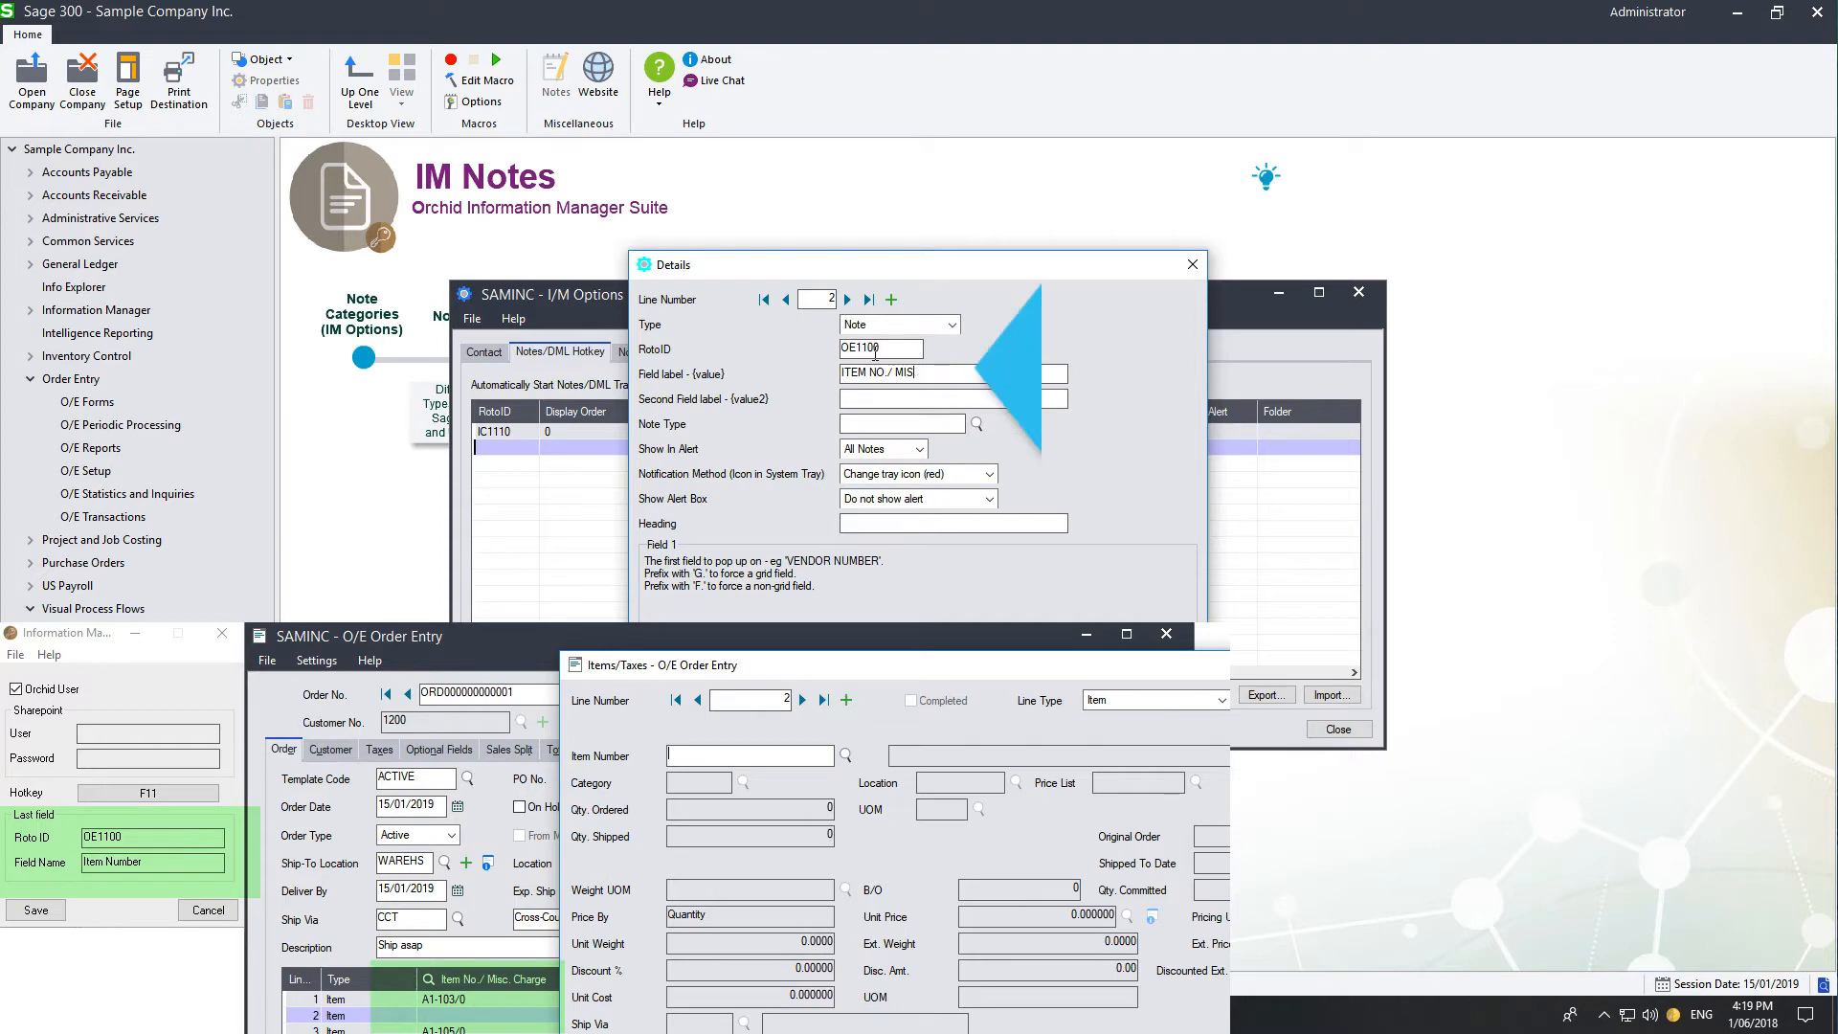
pyautogui.write('CHARGE')
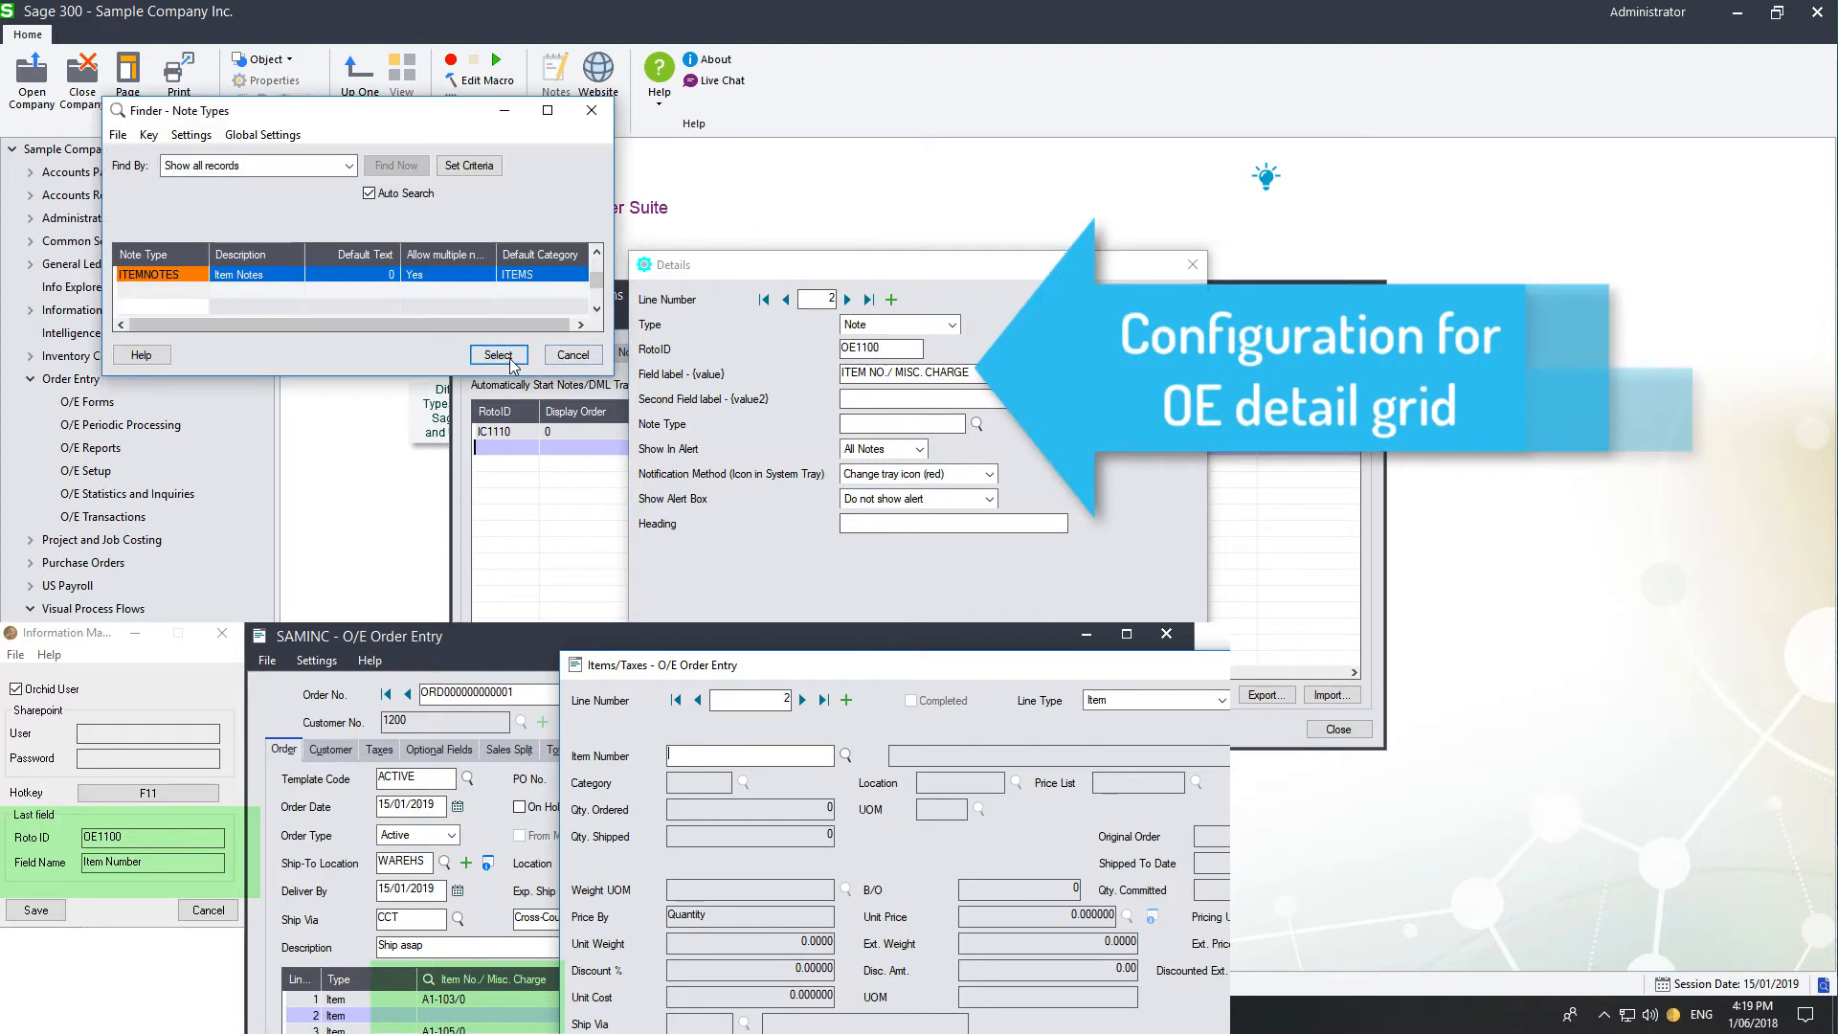
# Step: Assign note type ITEMNOTES to the grid line, with notification method None, alert box Show alert and heading "Item Notes"
pyautogui.click(511, 361)
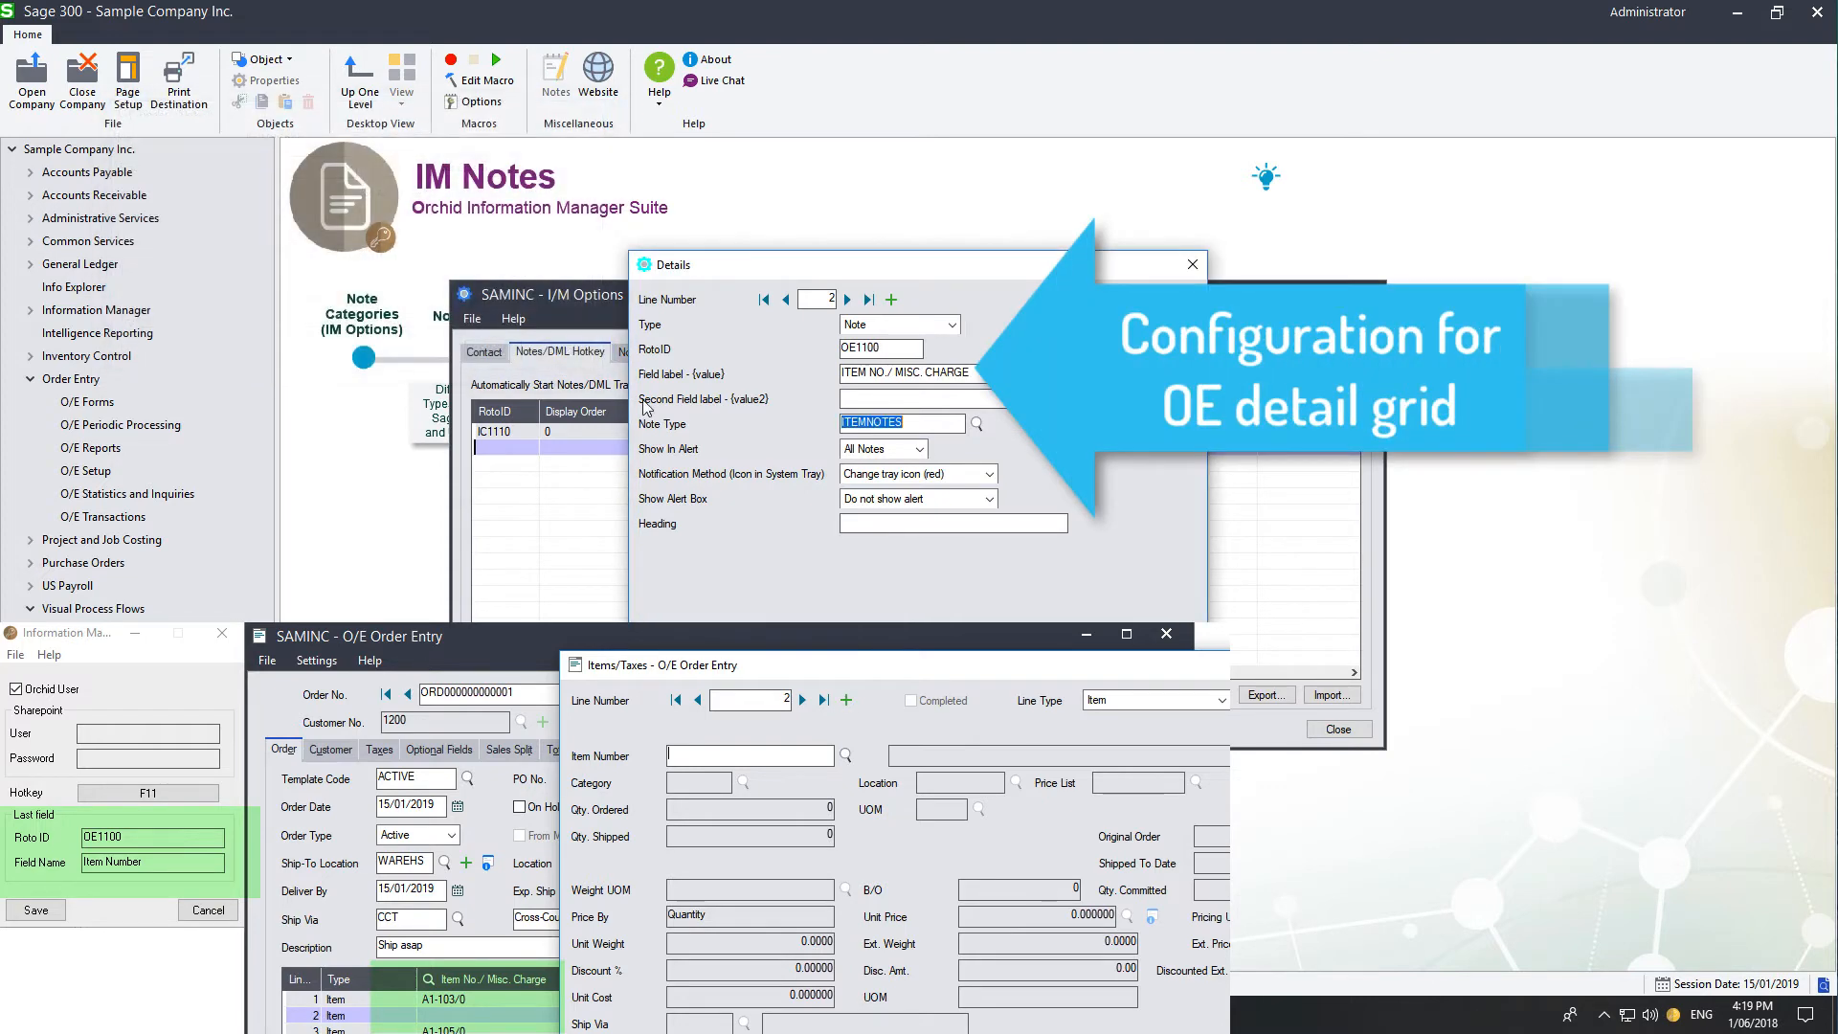
pyautogui.click(919, 449)
pyautogui.click(919, 452)
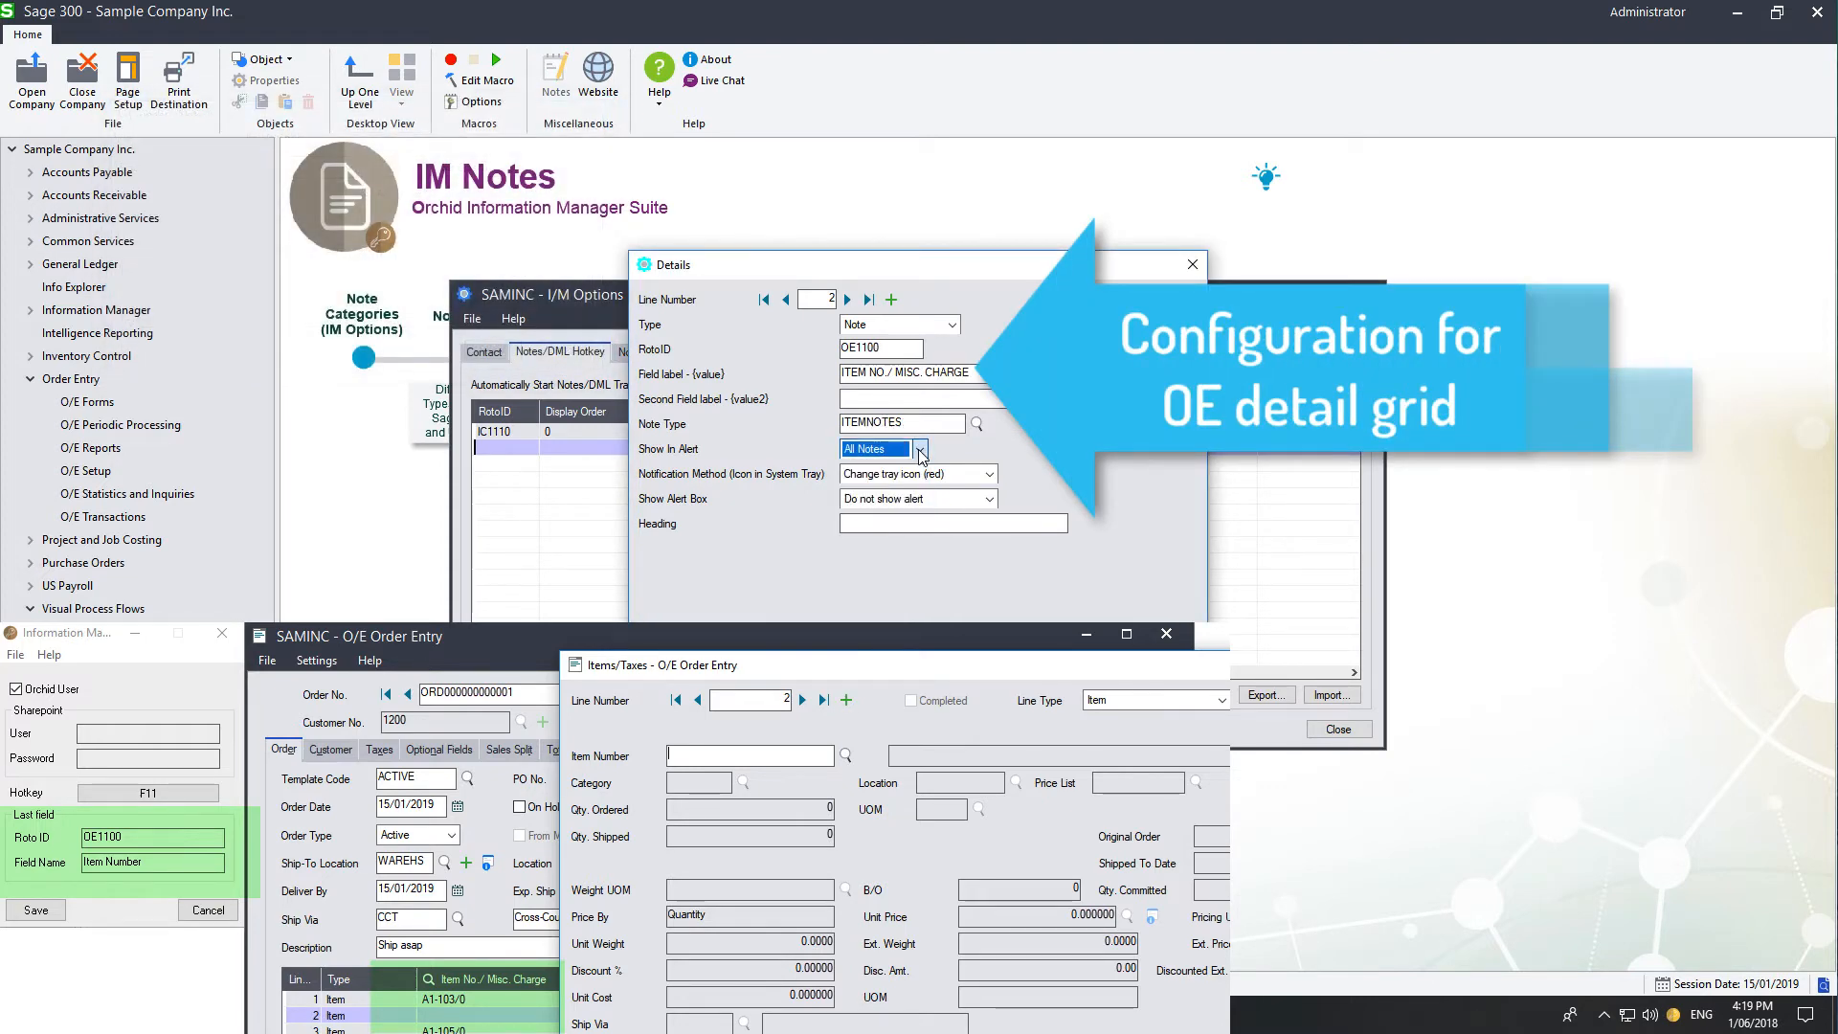
pyautogui.click(990, 475)
pyautogui.click(969, 493)
pyautogui.click(989, 499)
pyautogui.click(914, 549)
pyautogui.click(886, 524)
pyautogui.write('It')
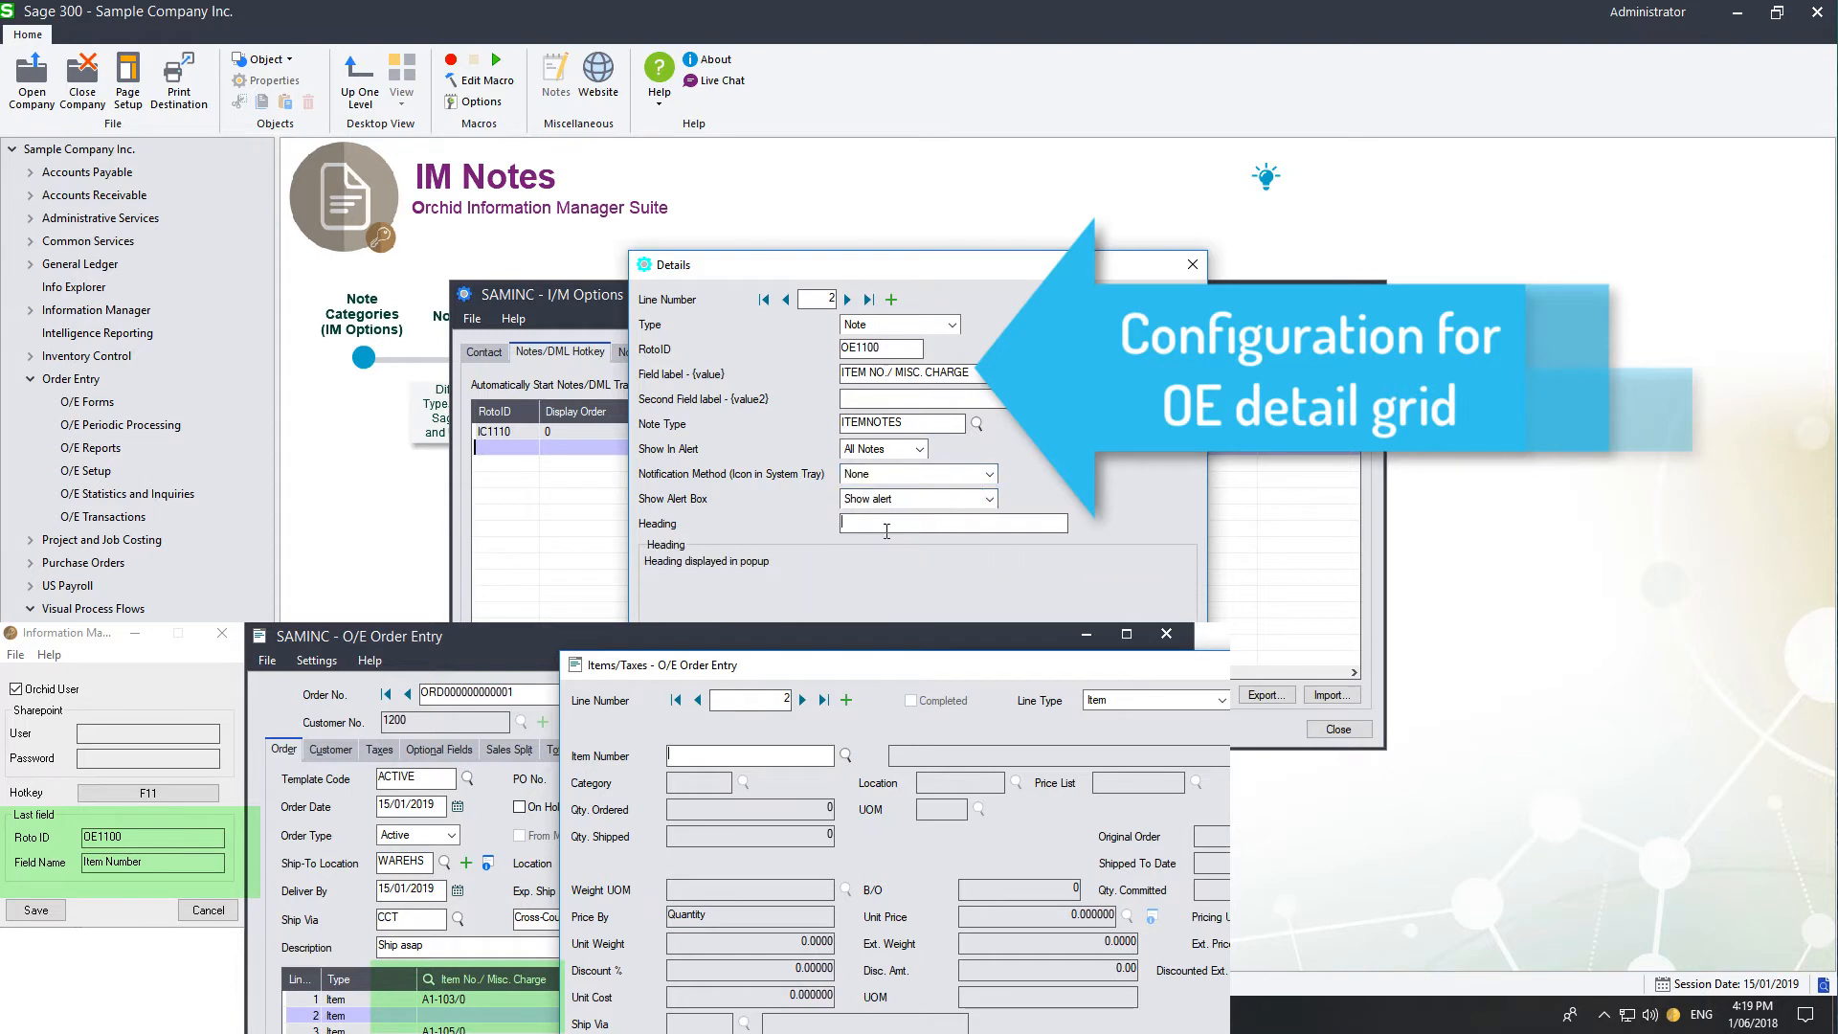
pyautogui.write('em Notes')
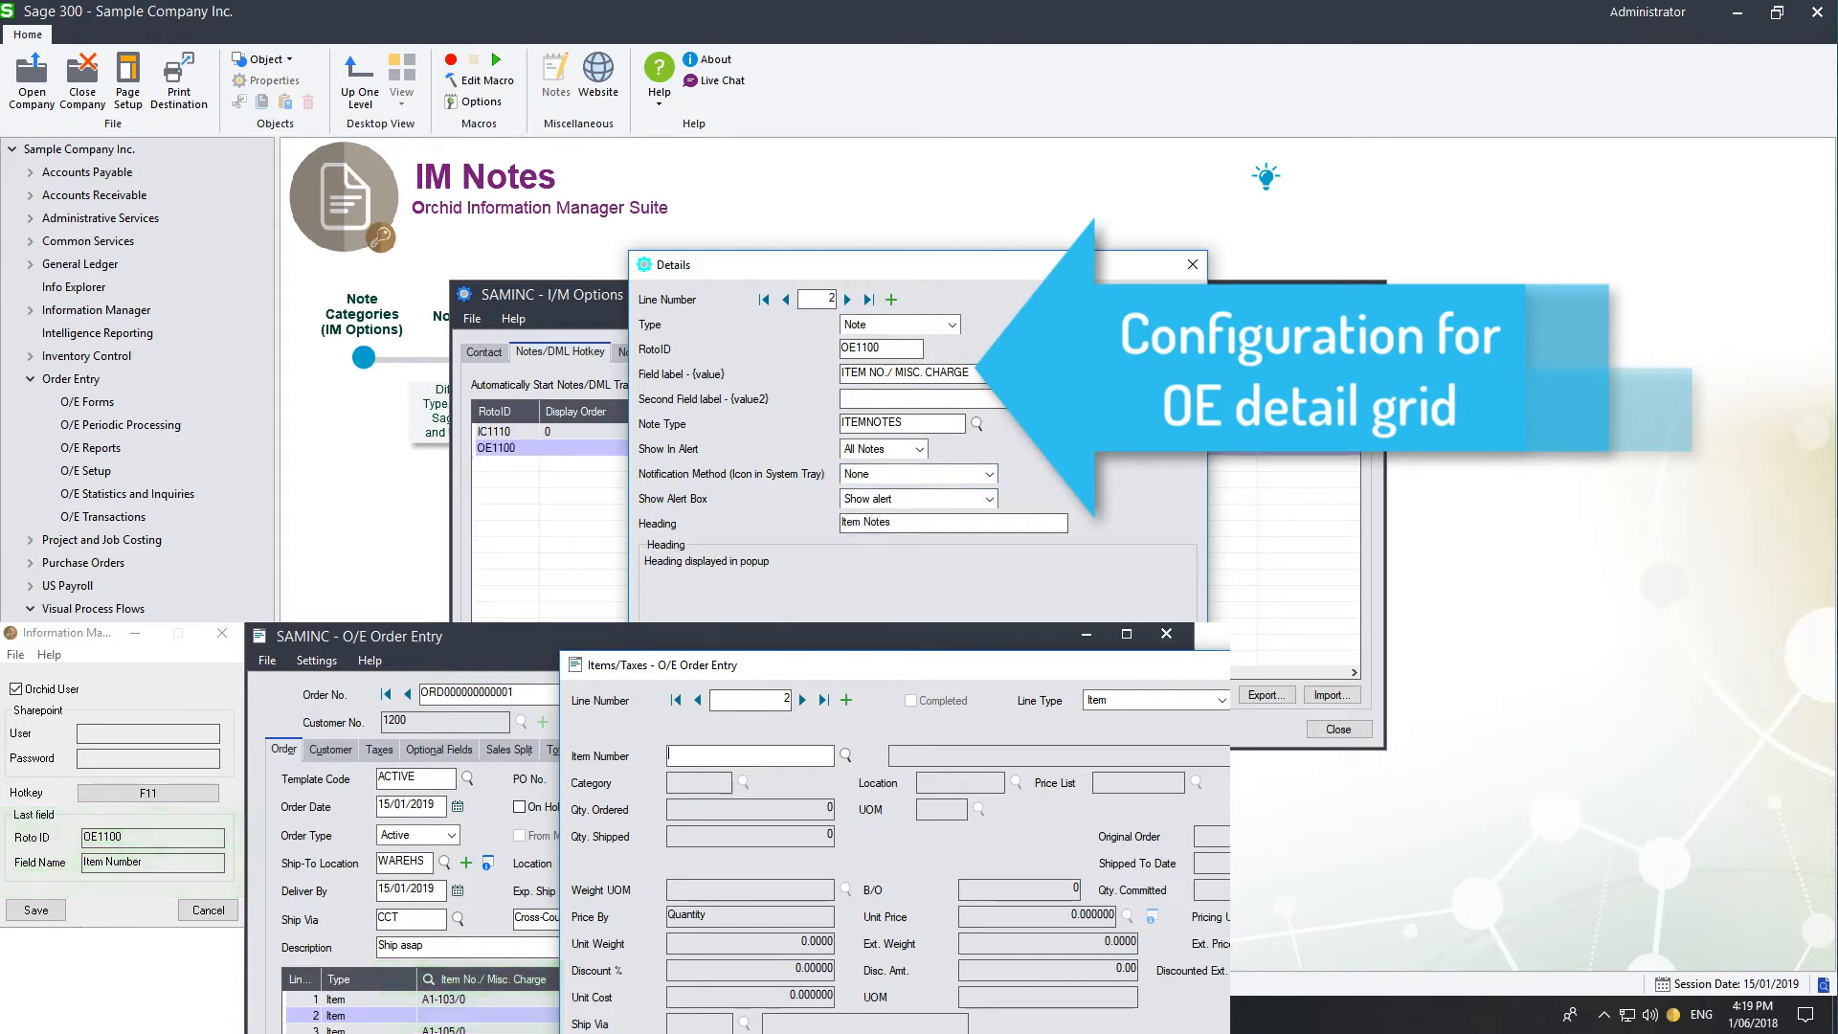
# Step: Add another hotkey line of type Note with RotoID OE1100 and field label "ITEM NUMBER"
pyautogui.click(891, 301)
pyautogui.click(952, 325)
pyautogui.click(874, 363)
pyautogui.click(873, 352)
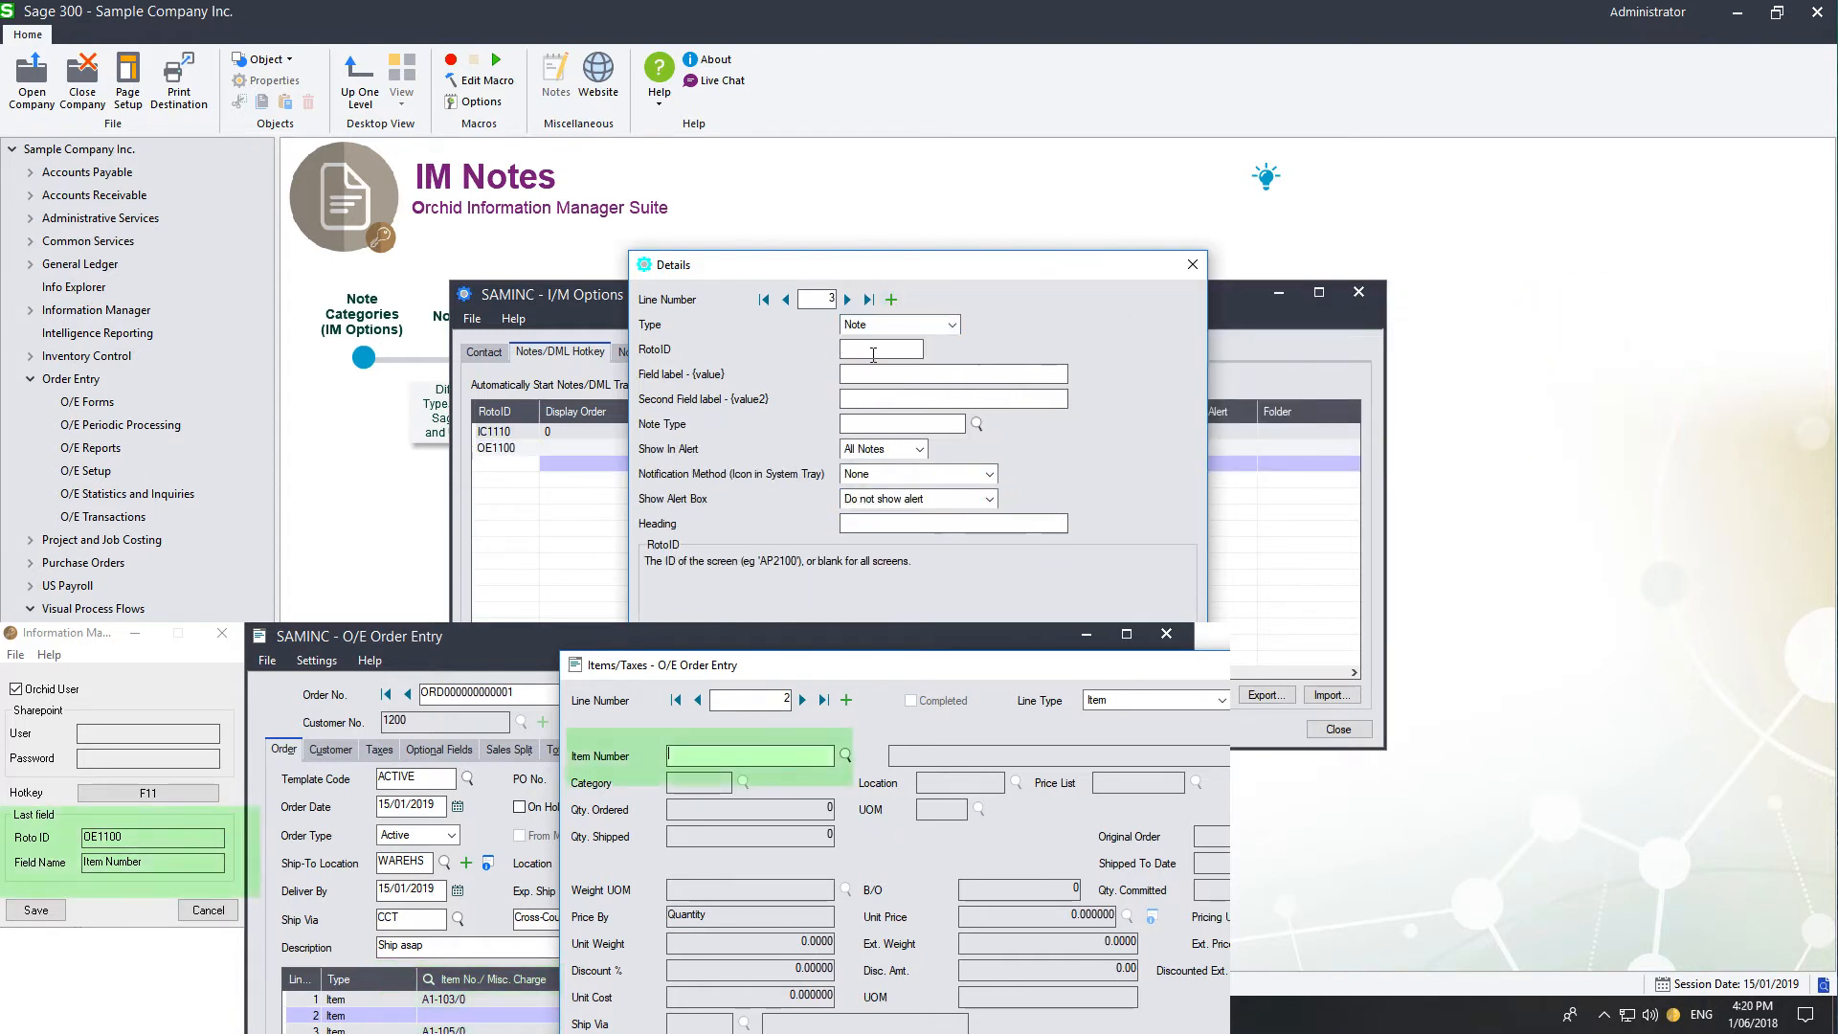
pyautogui.write('OE1100')
pyautogui.press('Tab')
pyautogui.write('ITEM NUMBER')
pyautogui.press('Tab')
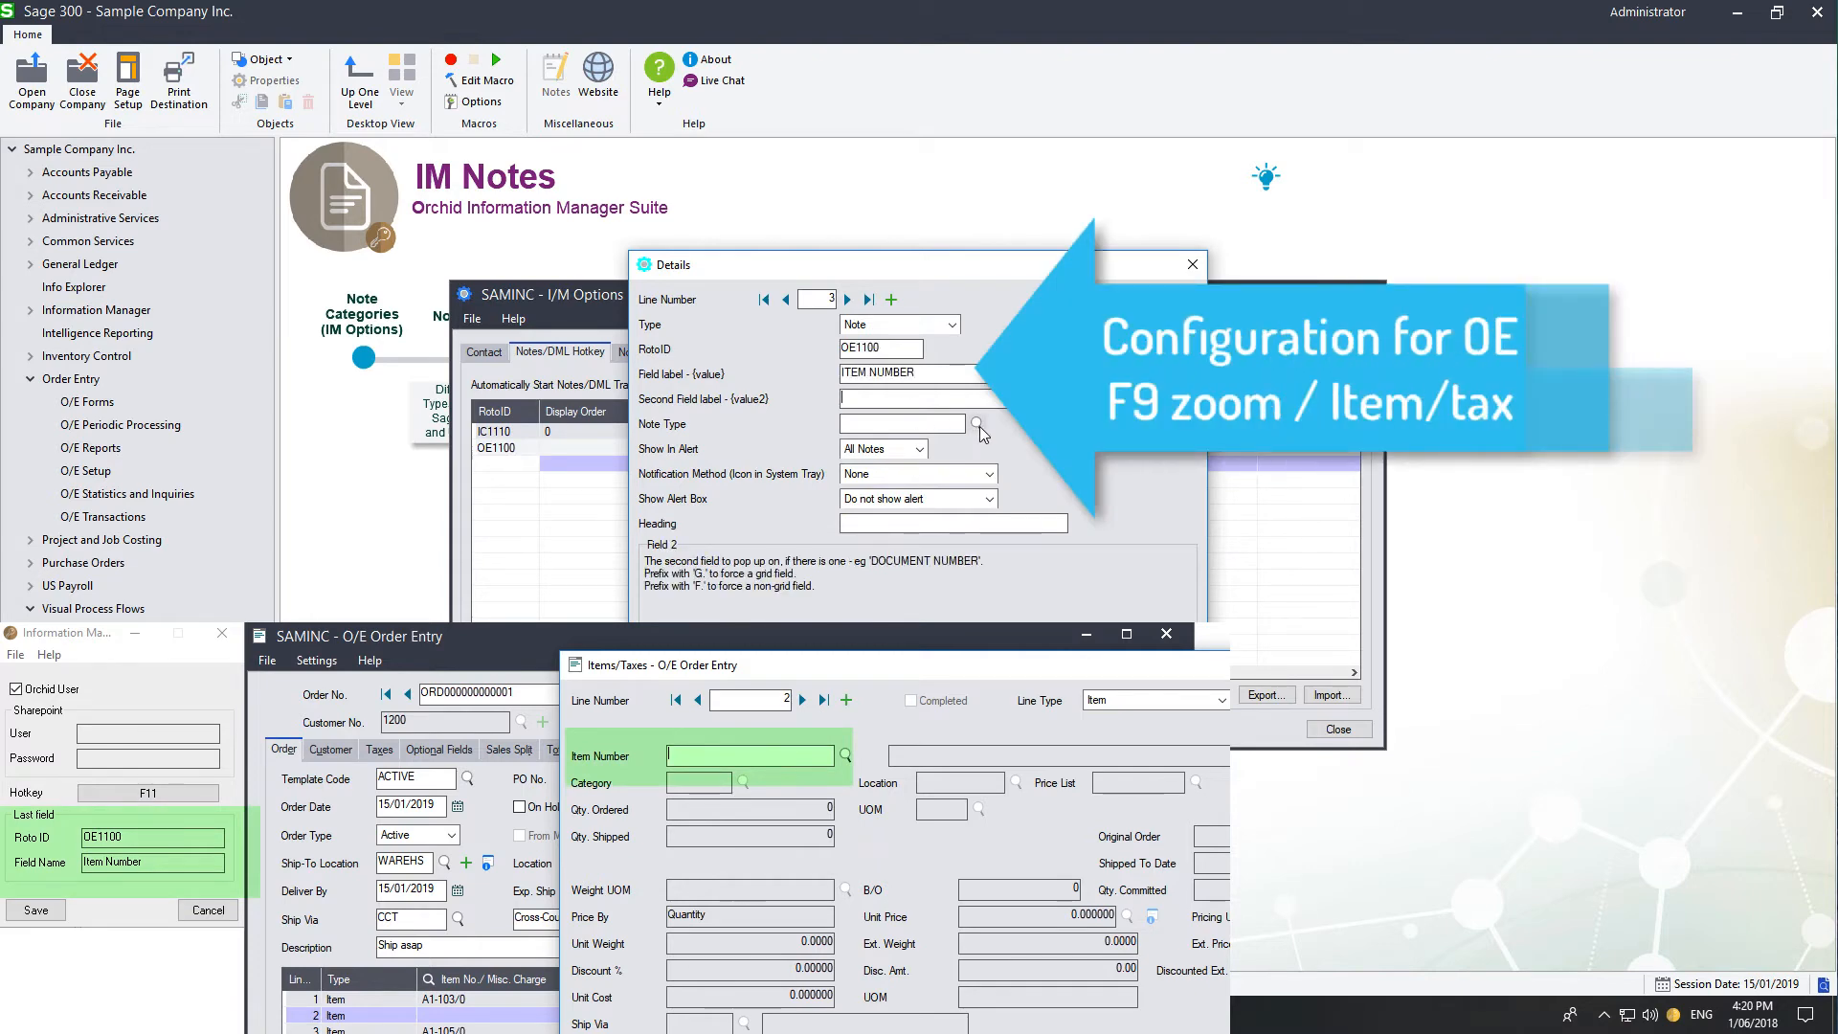
# Step: Assign ITEMNOTES to the ITEM NUMBER line with notification None, Show alert and heading "Item Notes", close its details and save the options
pyautogui.click(976, 425)
pyautogui.click(498, 354)
pyautogui.click(921, 477)
pyautogui.click(916, 499)
pyautogui.click(885, 547)
pyautogui.click(879, 524)
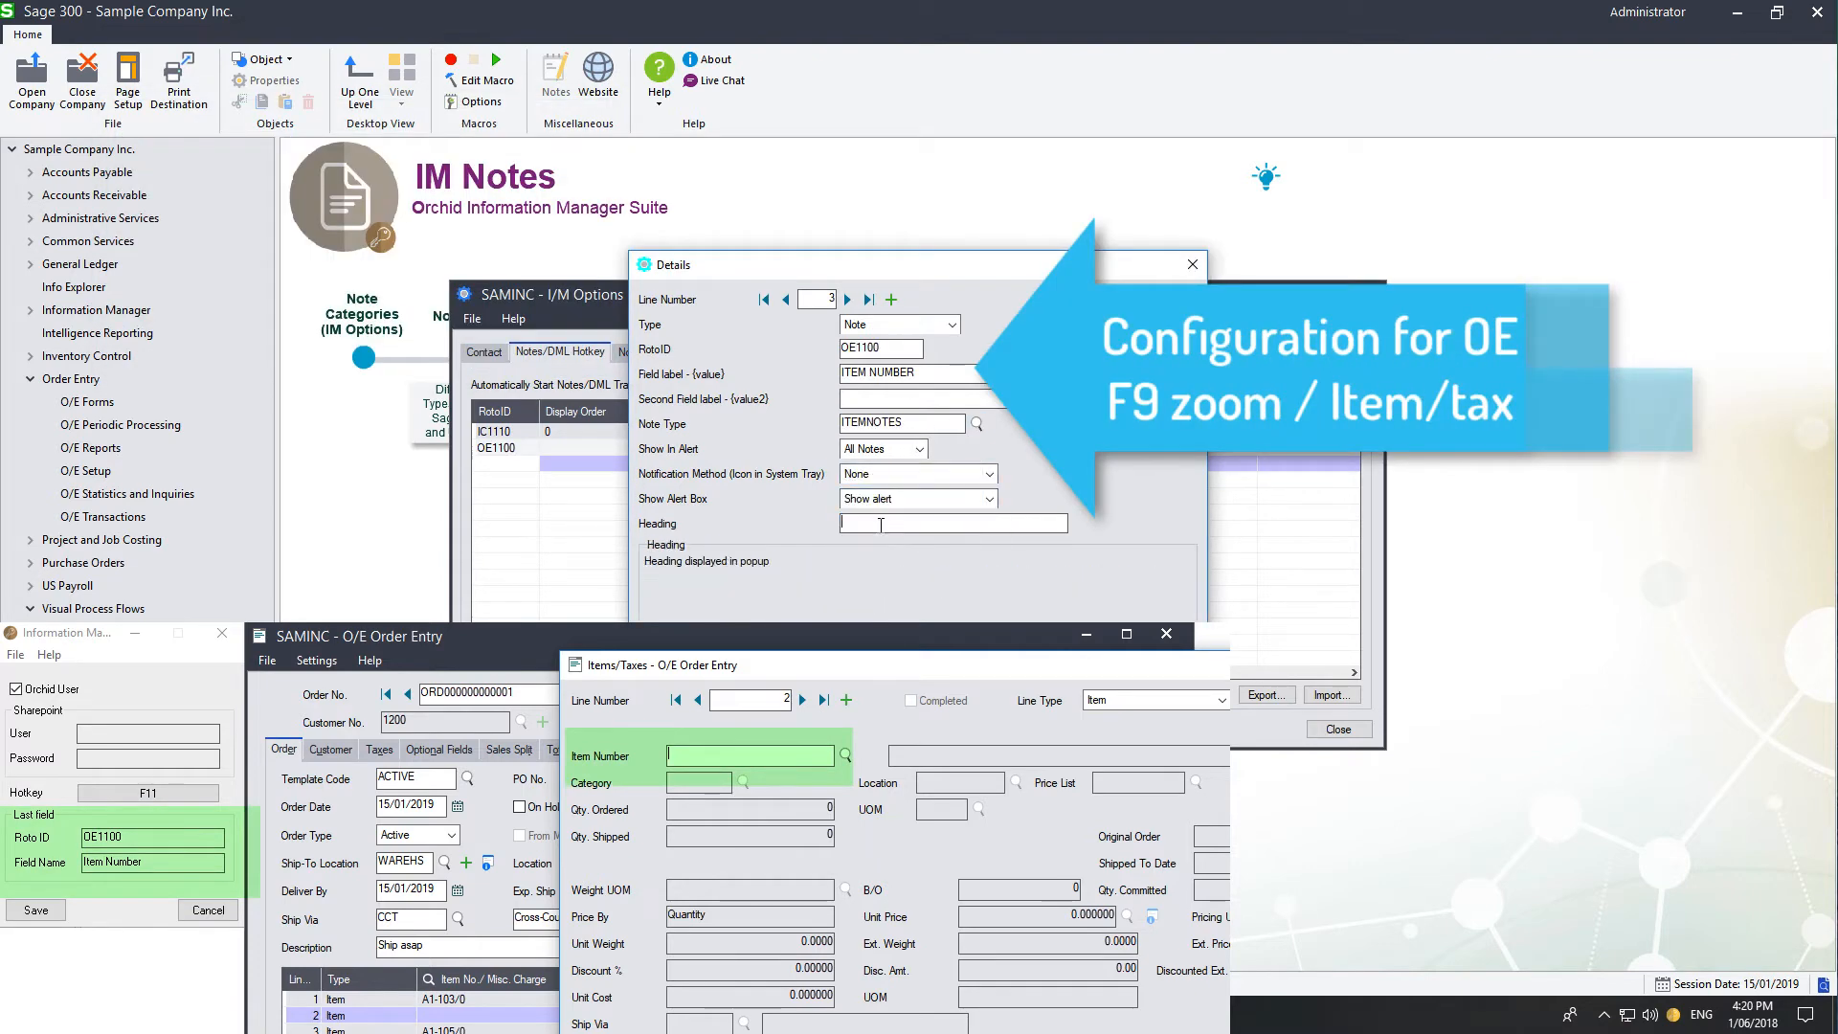
pyautogui.write('Item Notes')
pyautogui.press('Tab')
pyautogui.click(1156, 811)
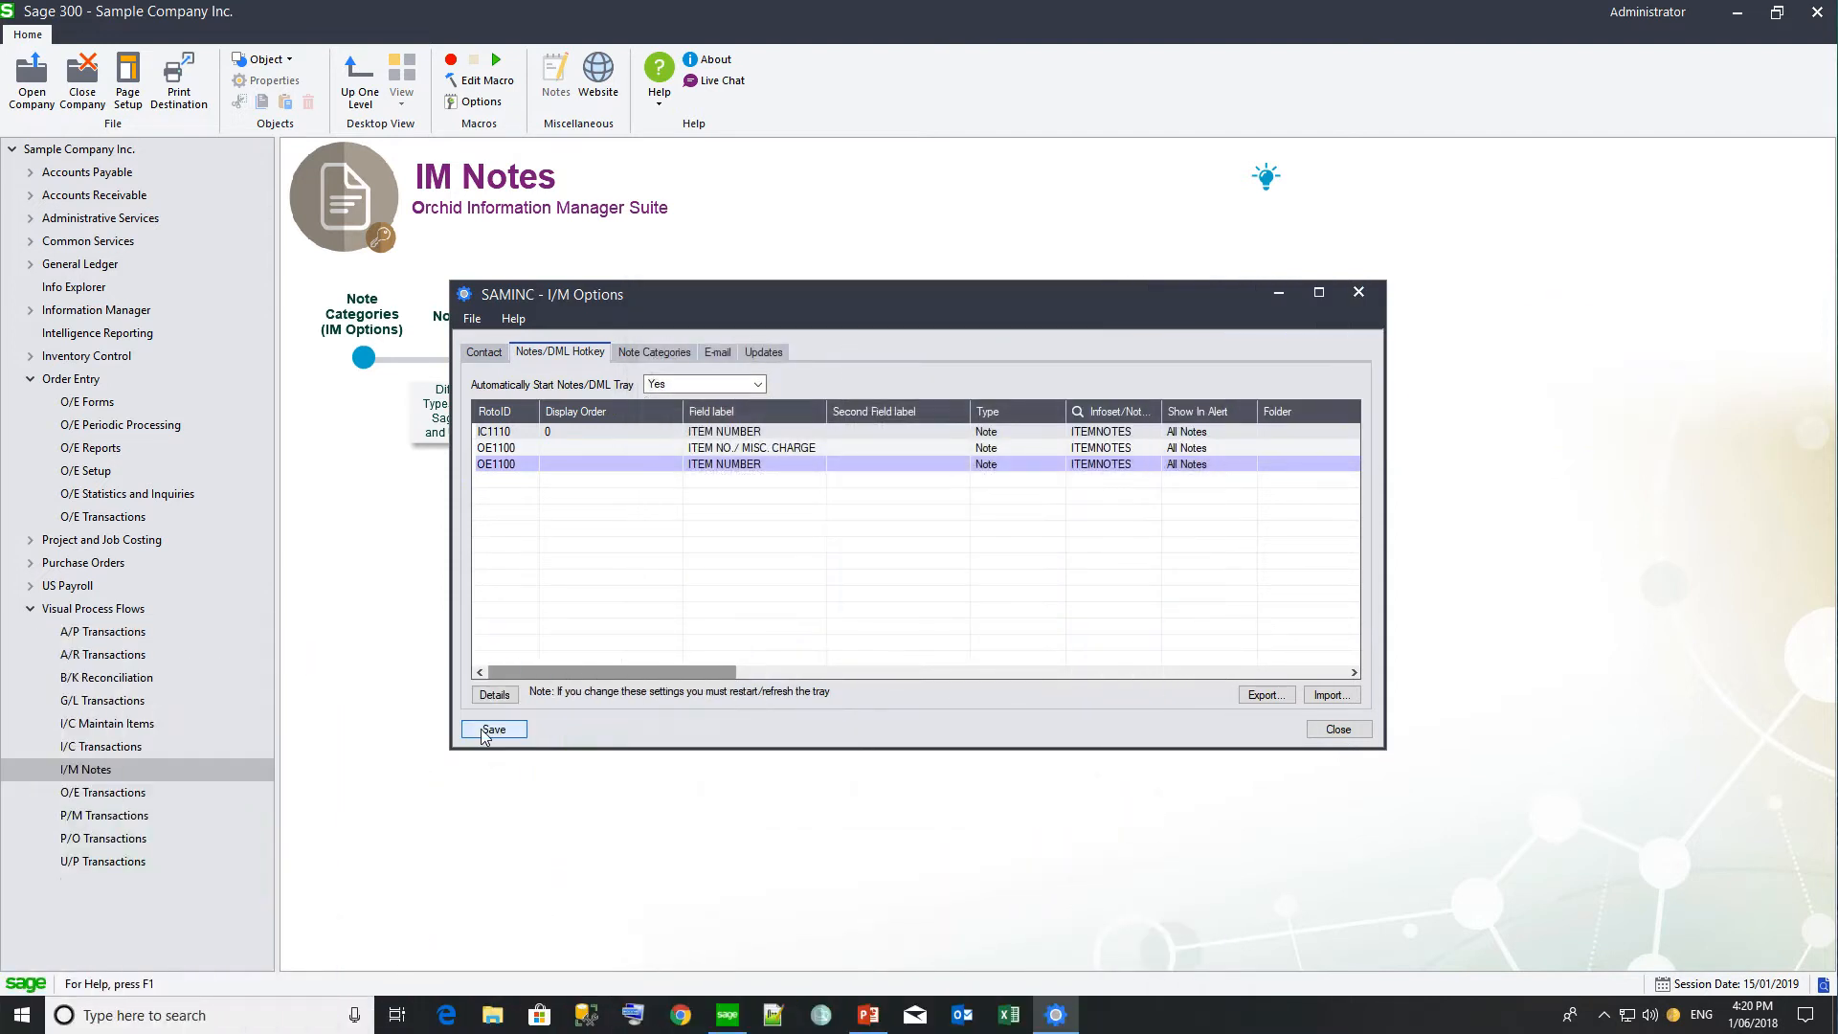
pyautogui.click(493, 730)
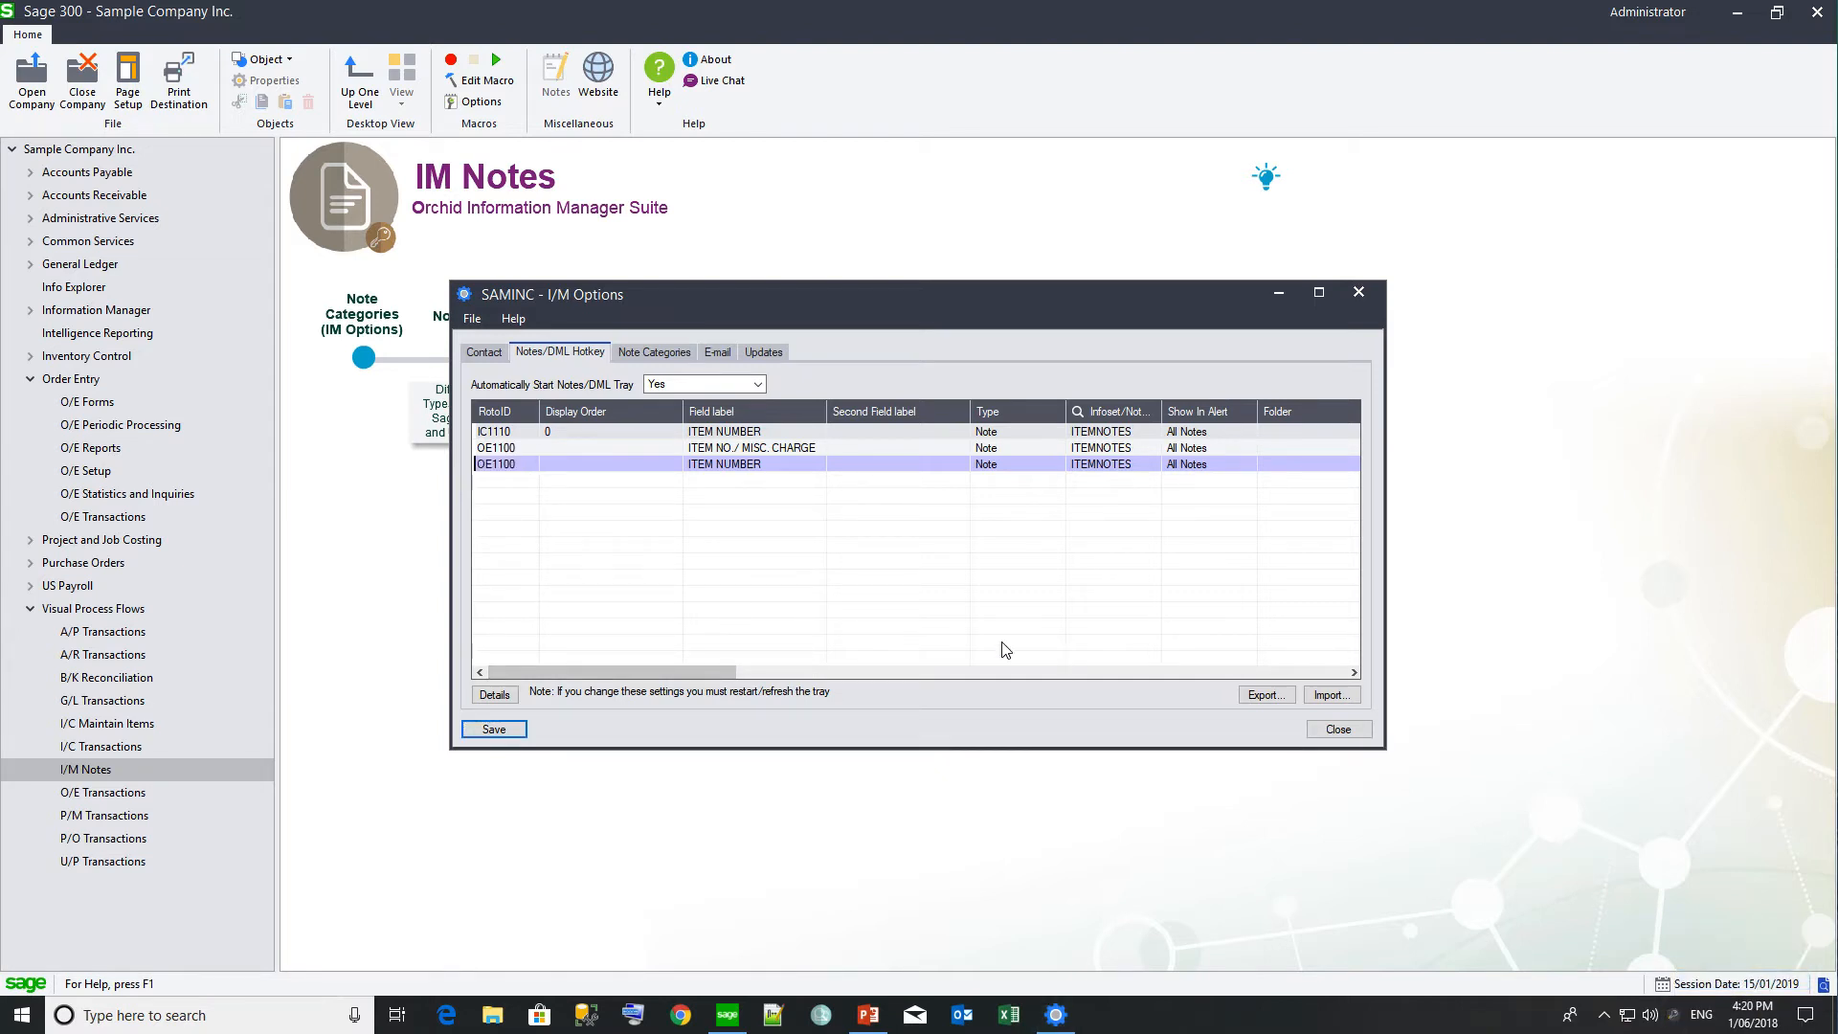
# Step: Open the first order in O/E Order Entry and check item notes for line 2 and line 1, including in the Items/Taxes details
pyautogui.click(108, 517)
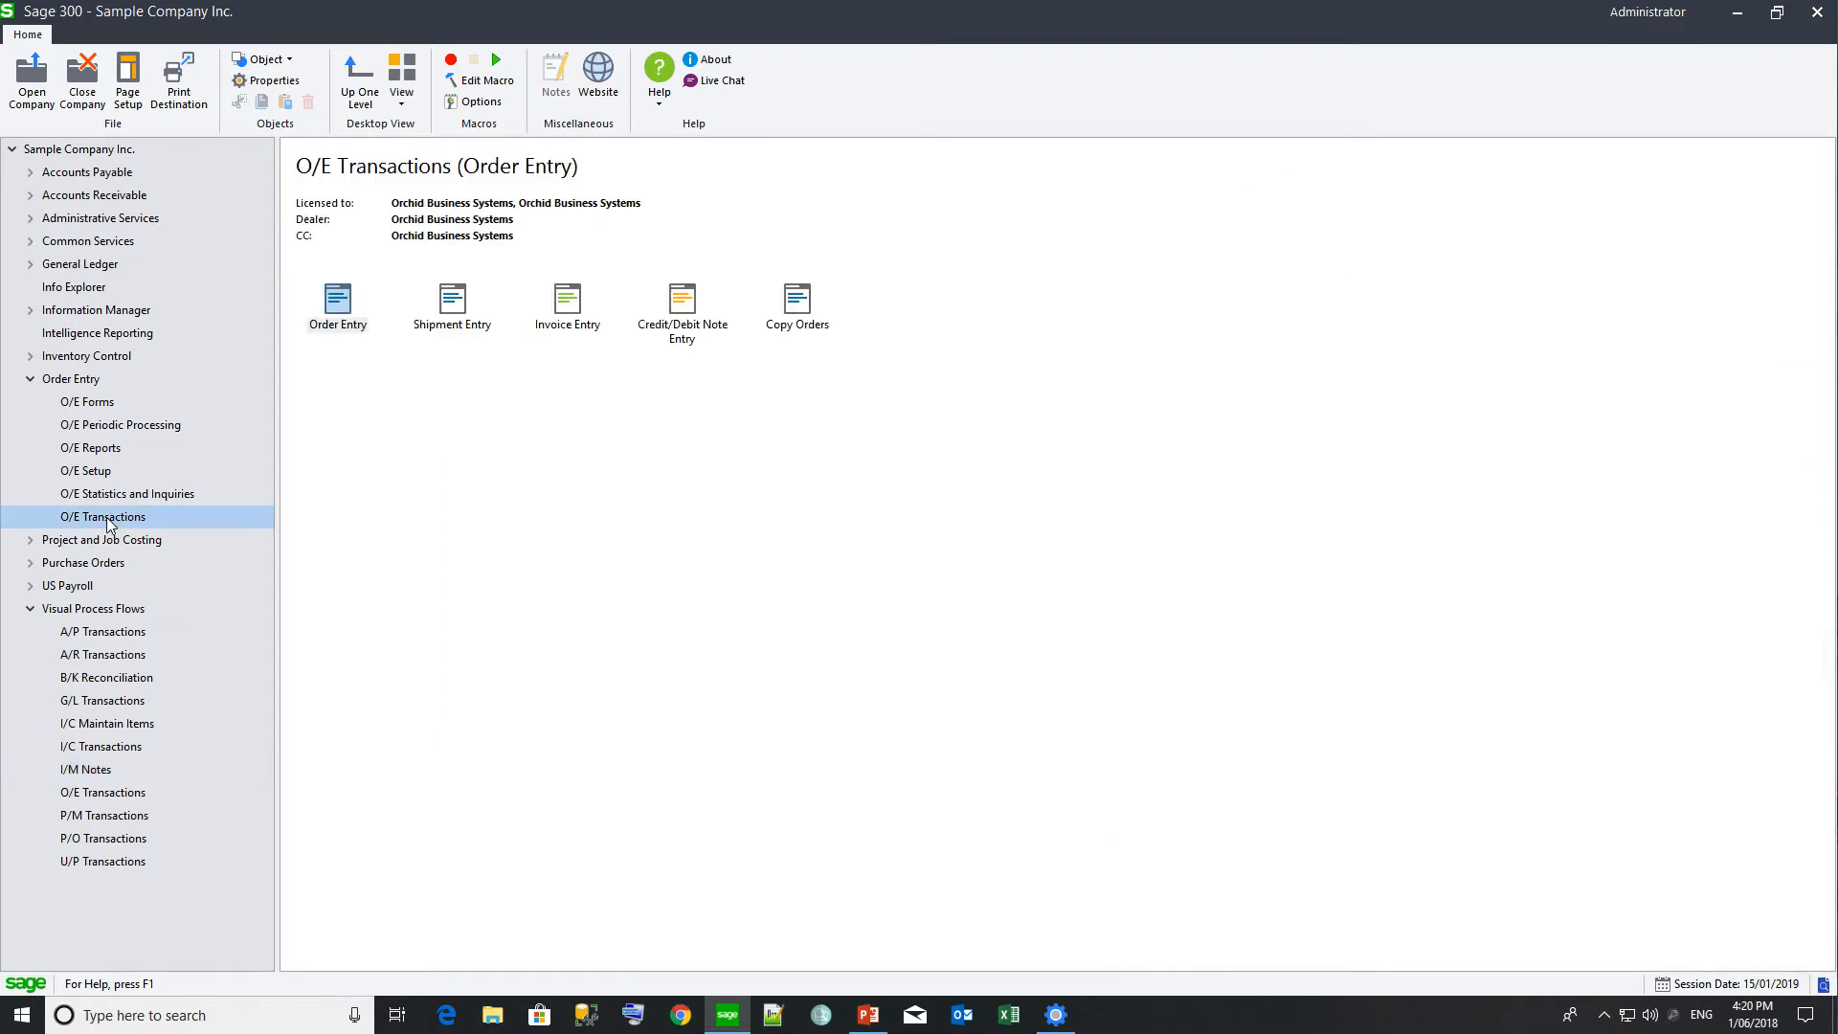
pyautogui.doubleClick(338, 301)
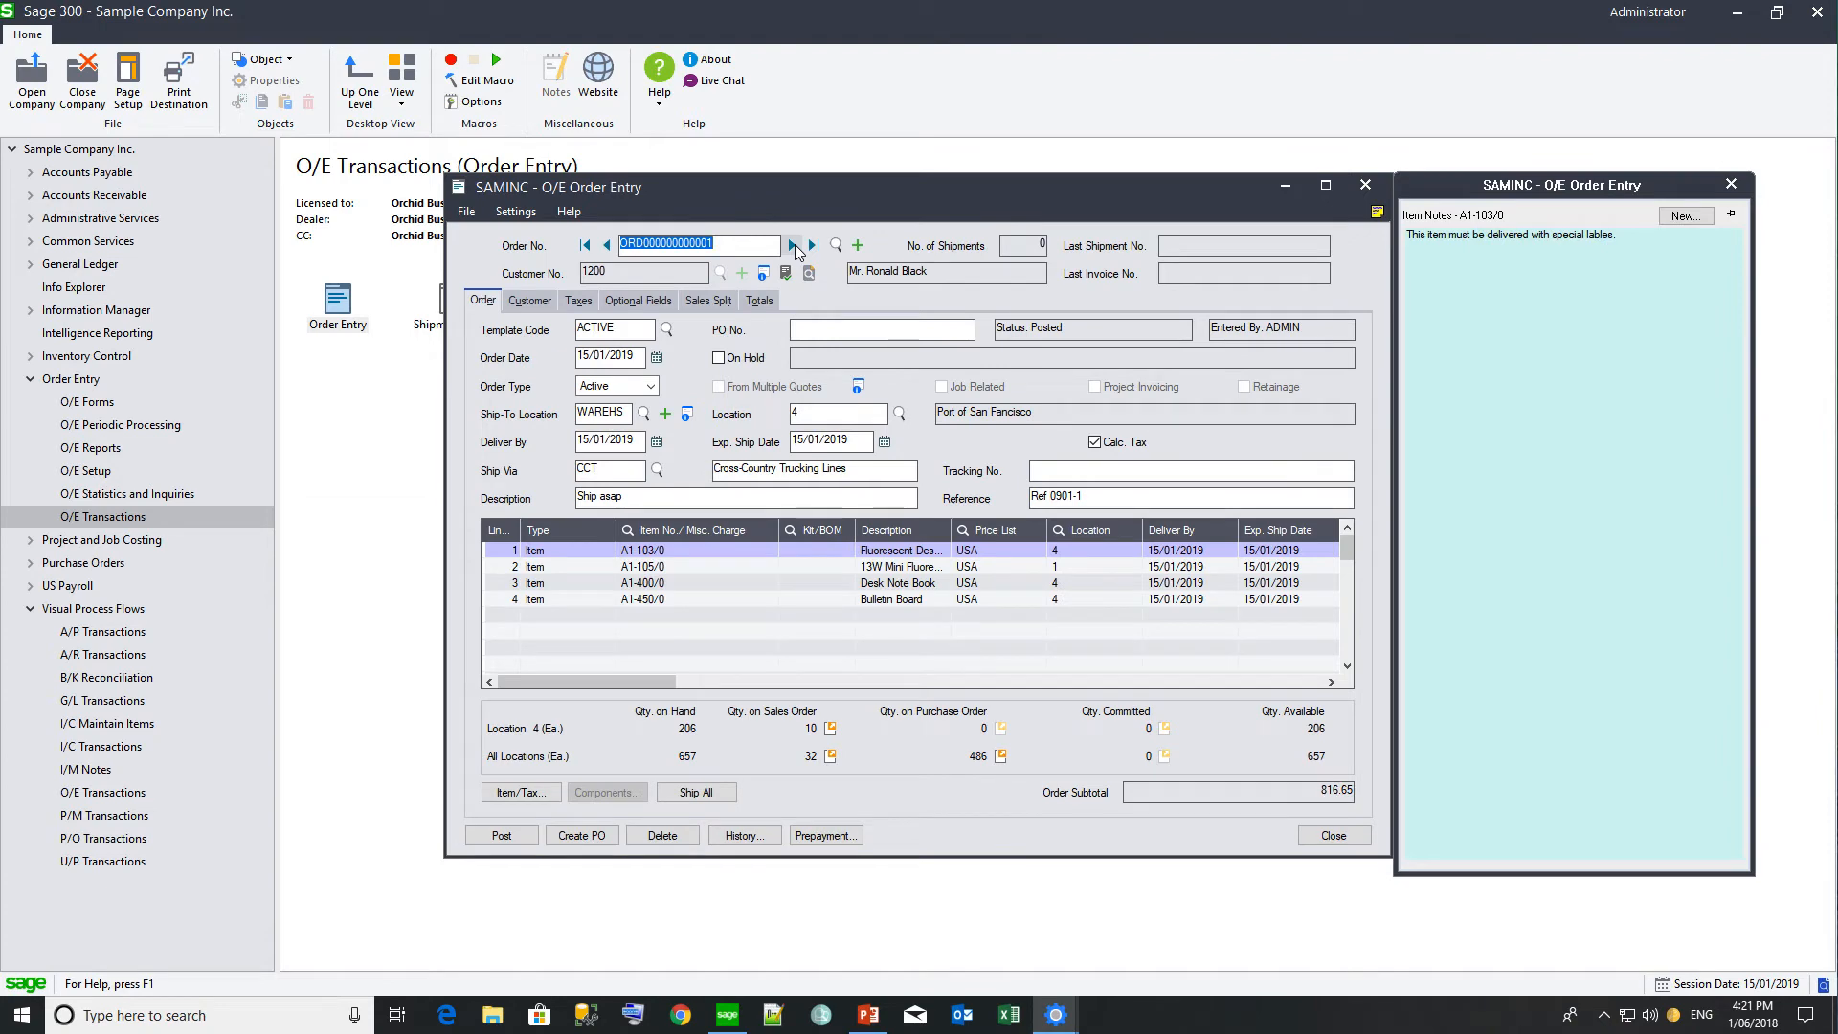
pyautogui.click(637, 570)
pyautogui.click(637, 569)
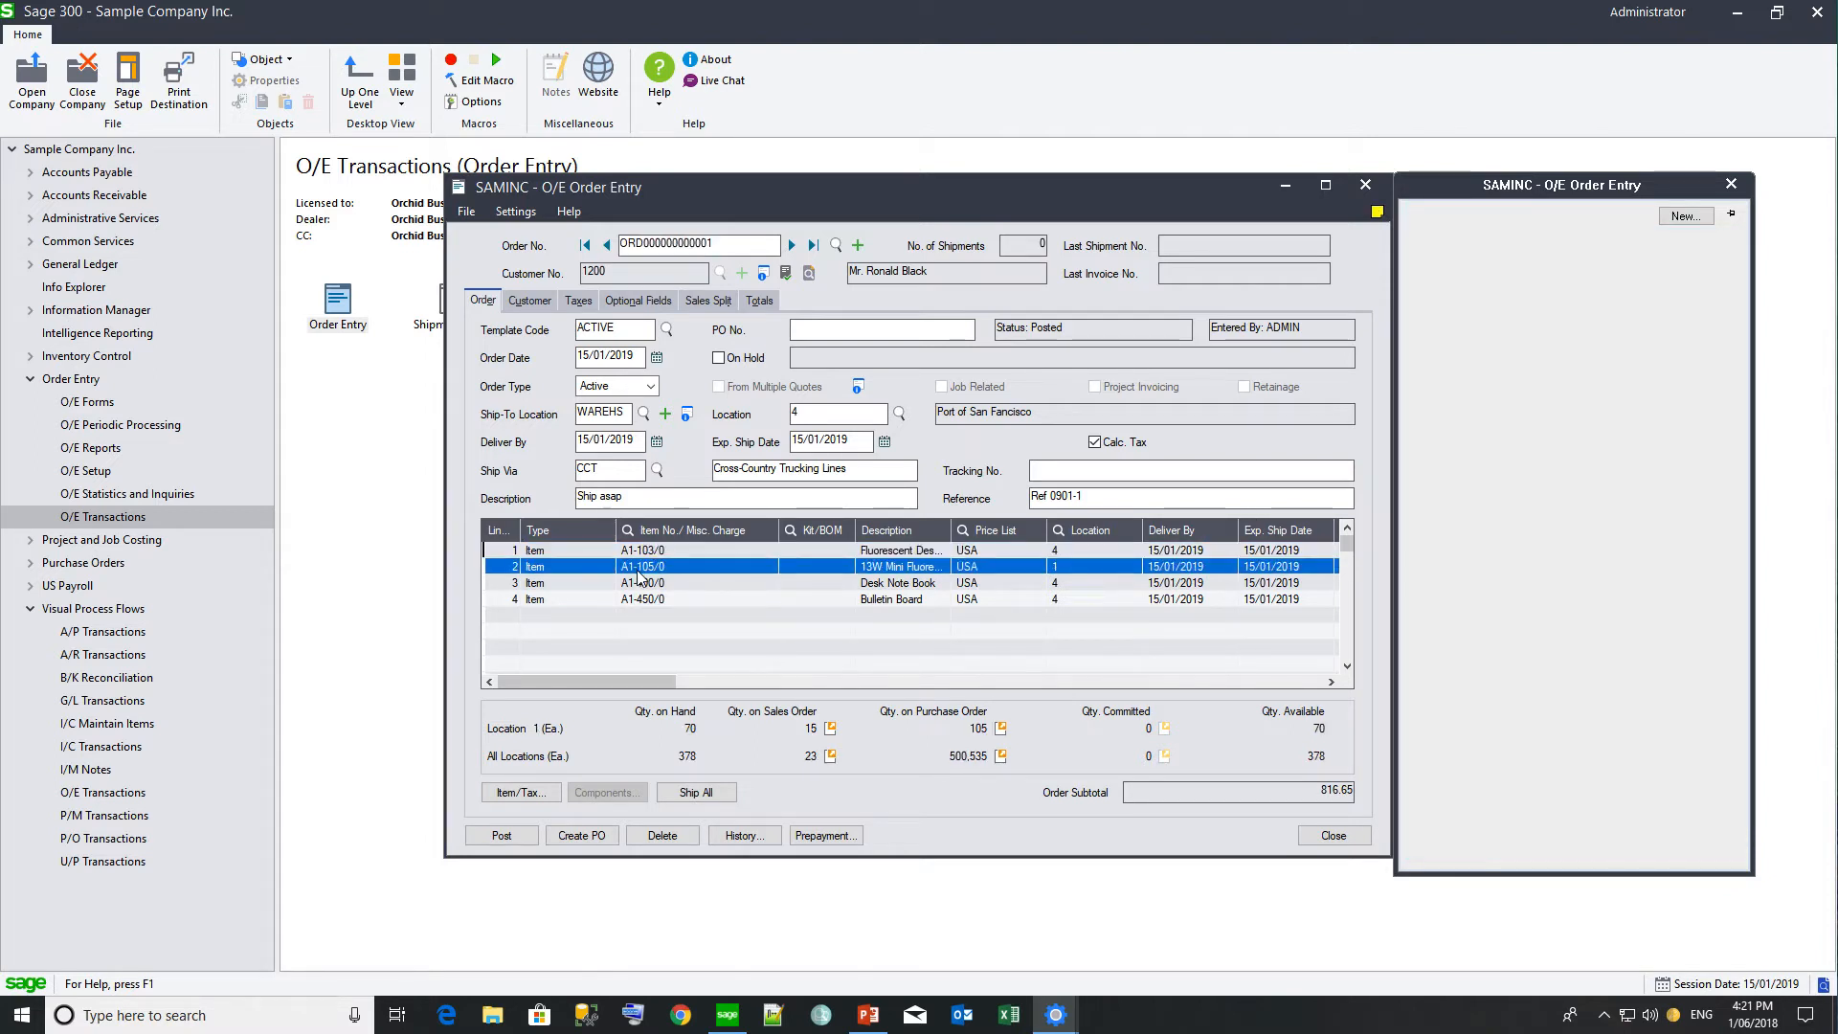
pyautogui.click(506, 801)
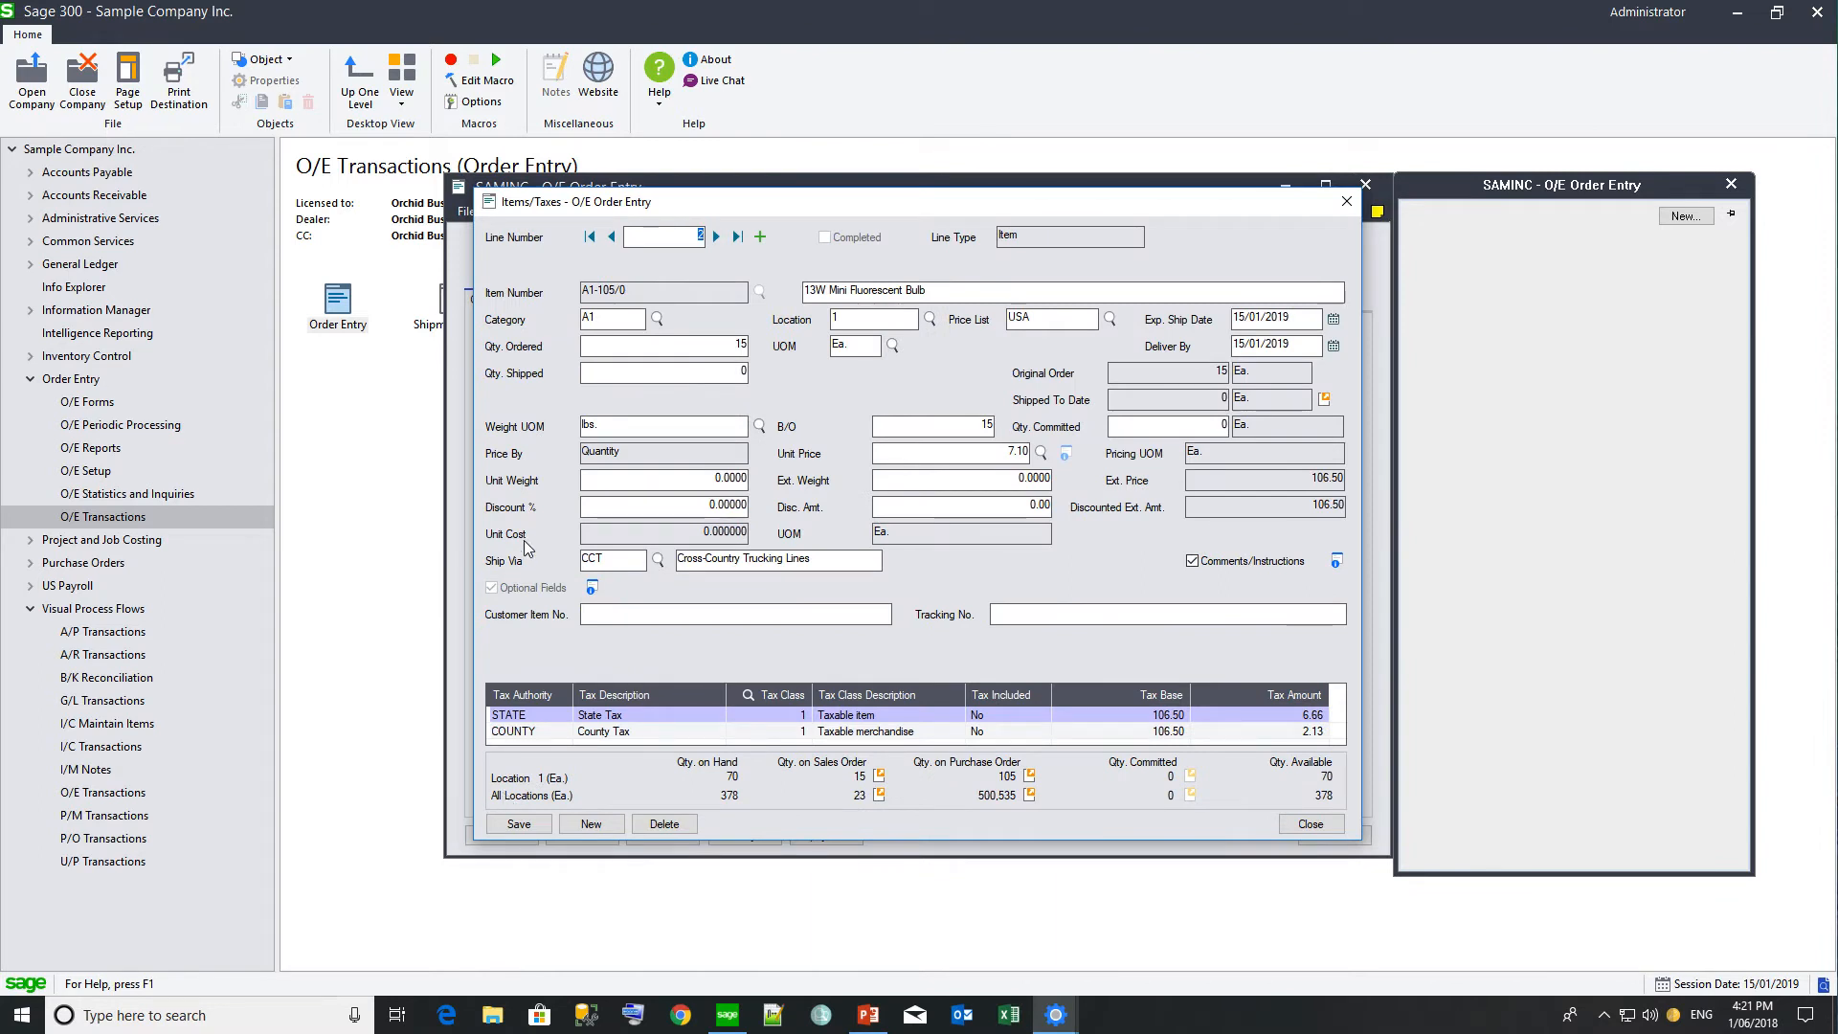
pyautogui.click(613, 238)
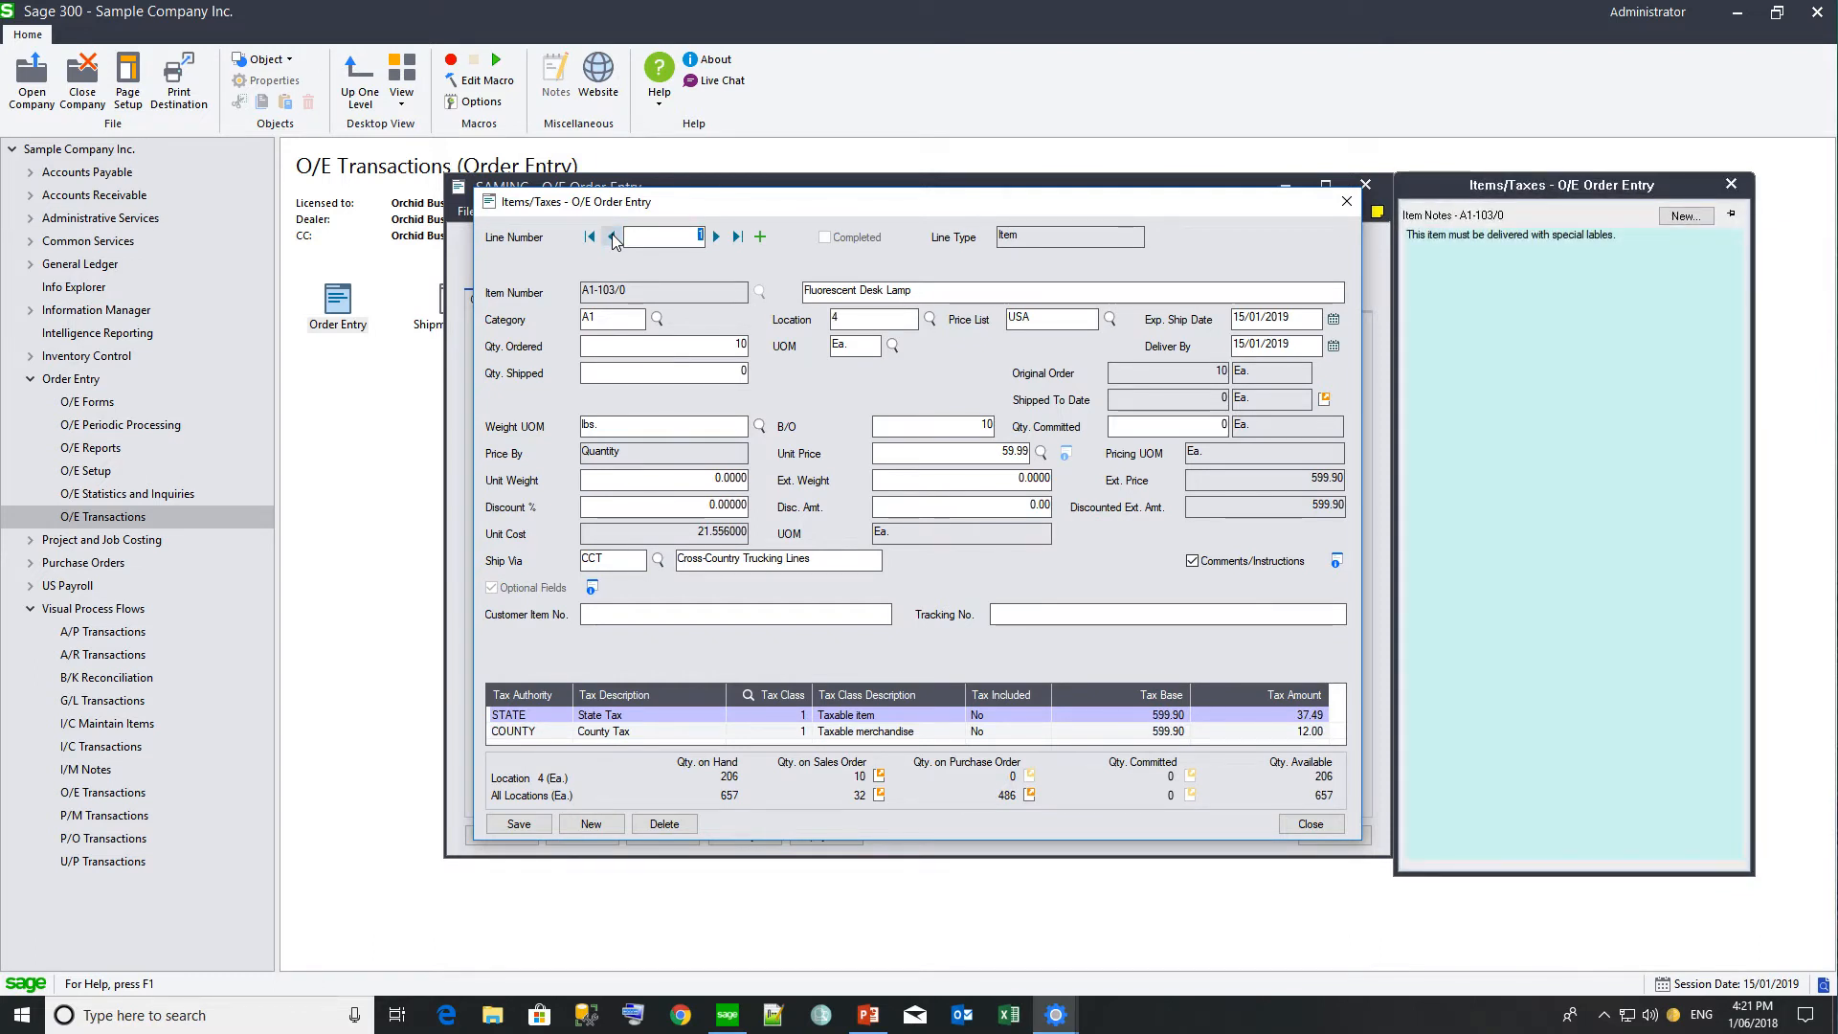
# Step: Add the ITEMNOTES note "The labels must be printed on A4 paper" to item A1-103/0 from the Items/Taxes details
pyautogui.click(1687, 218)
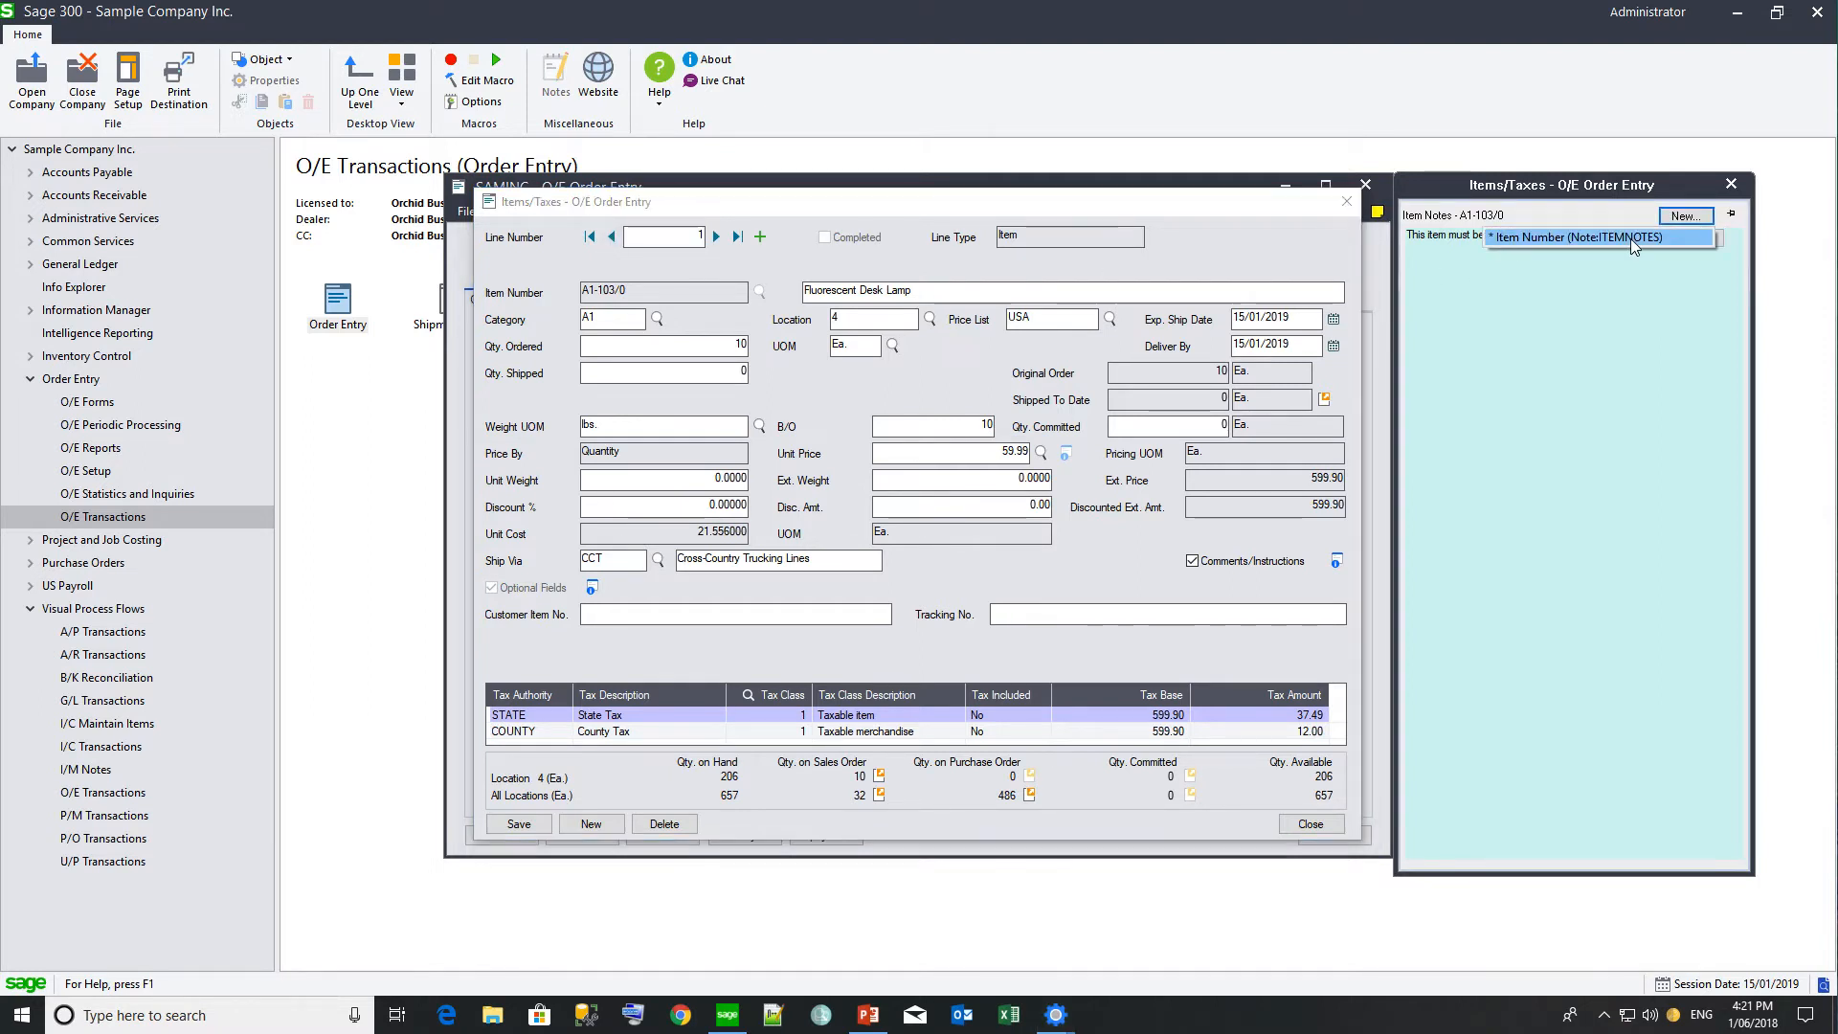
pyautogui.click(1631, 241)
pyautogui.click(805, 516)
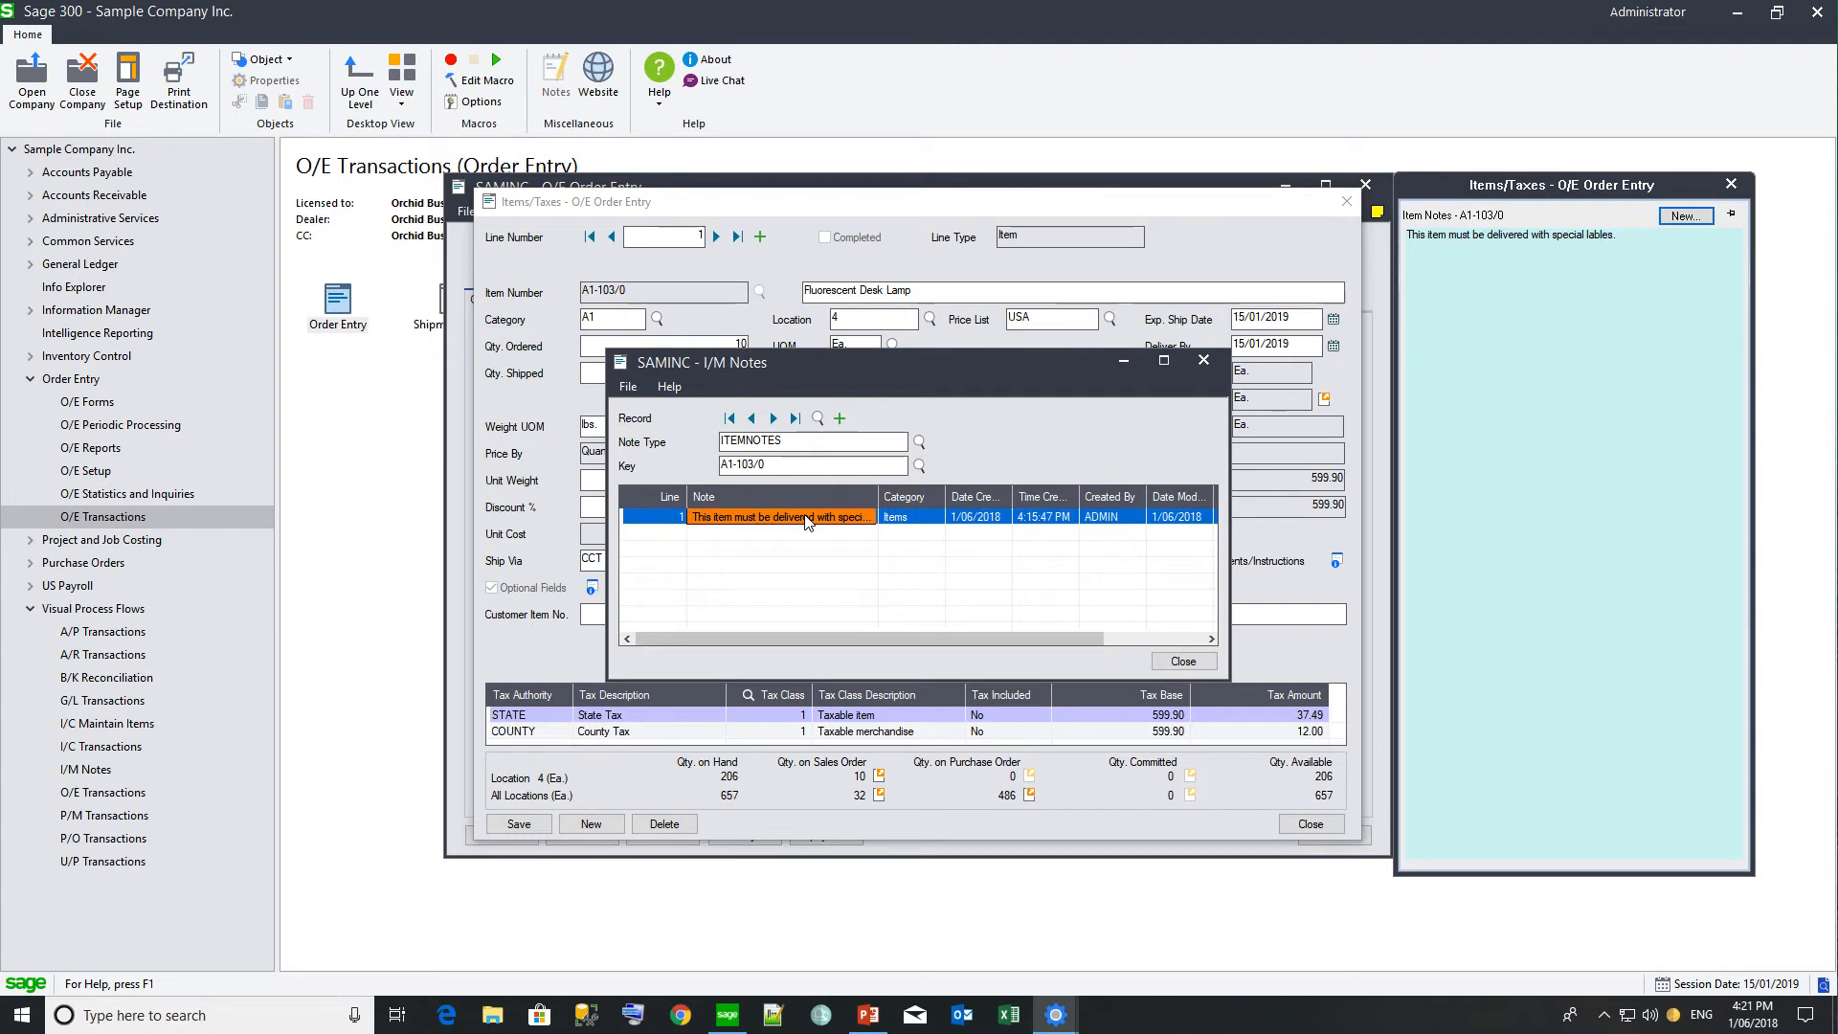
pyautogui.press('Insert')
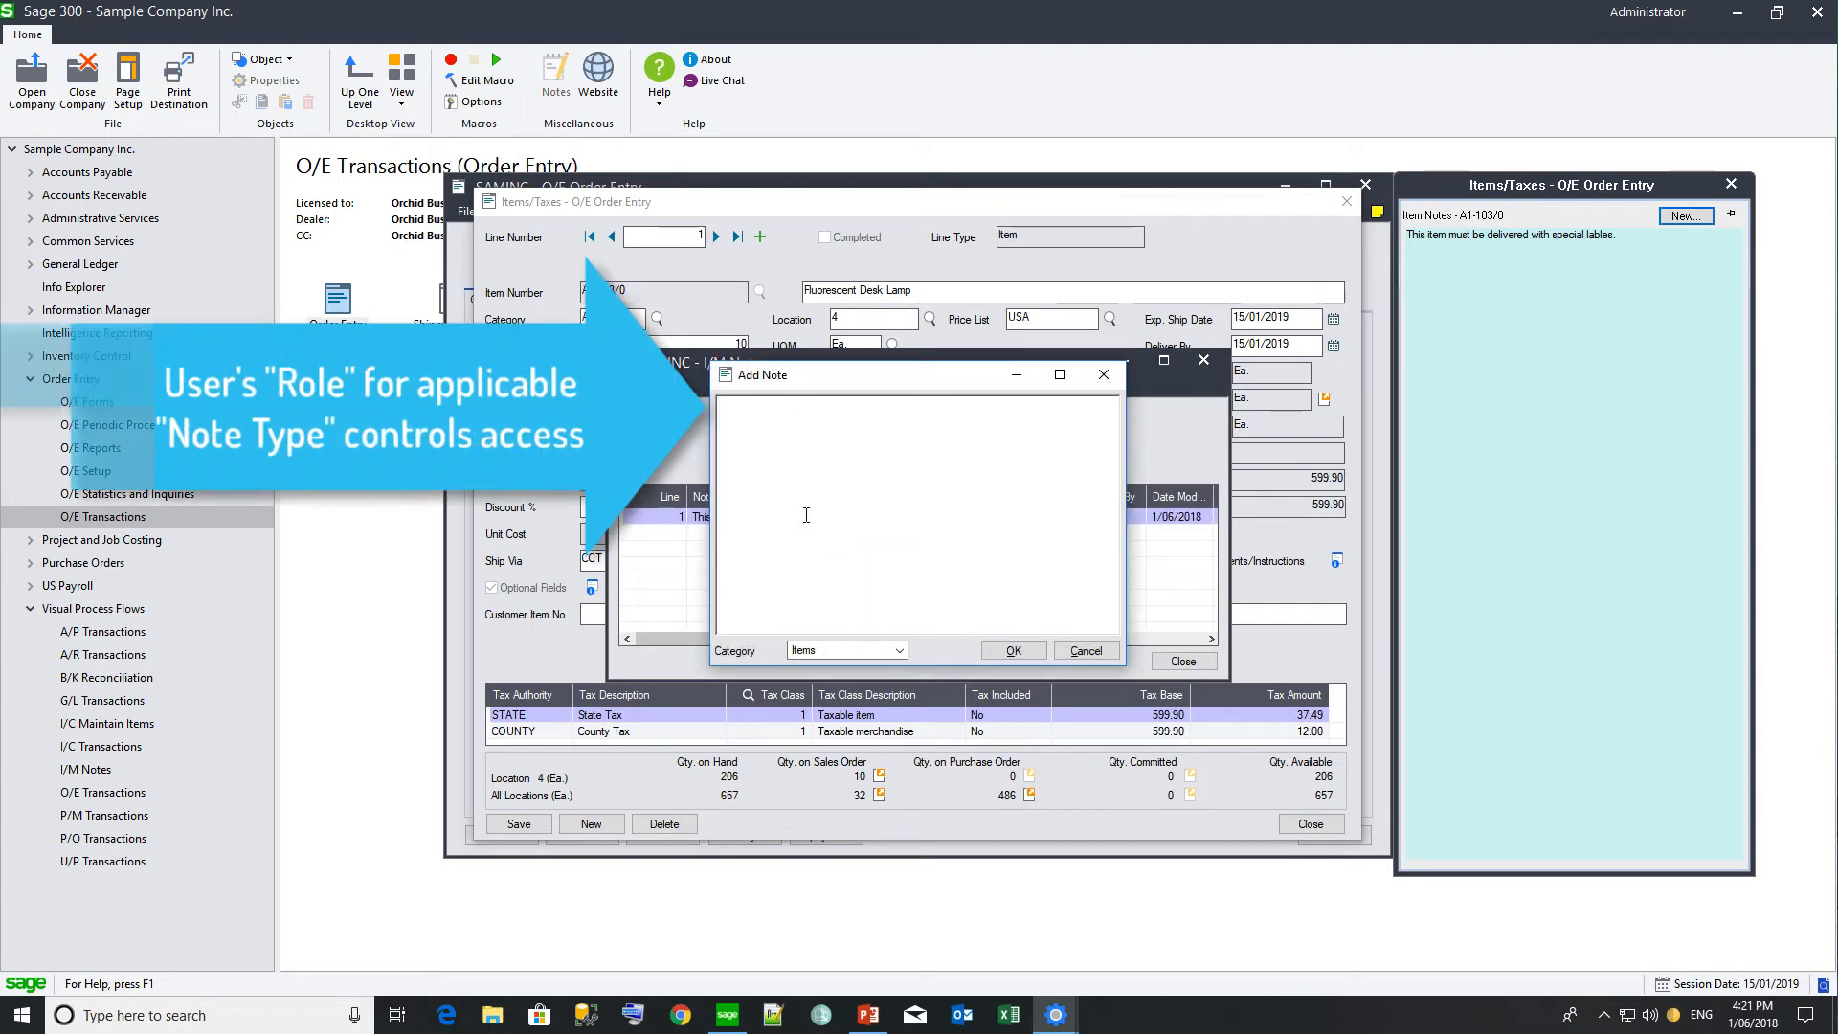
pyautogui.write('The labels must be printed on A4 paper')
pyautogui.click(1013, 651)
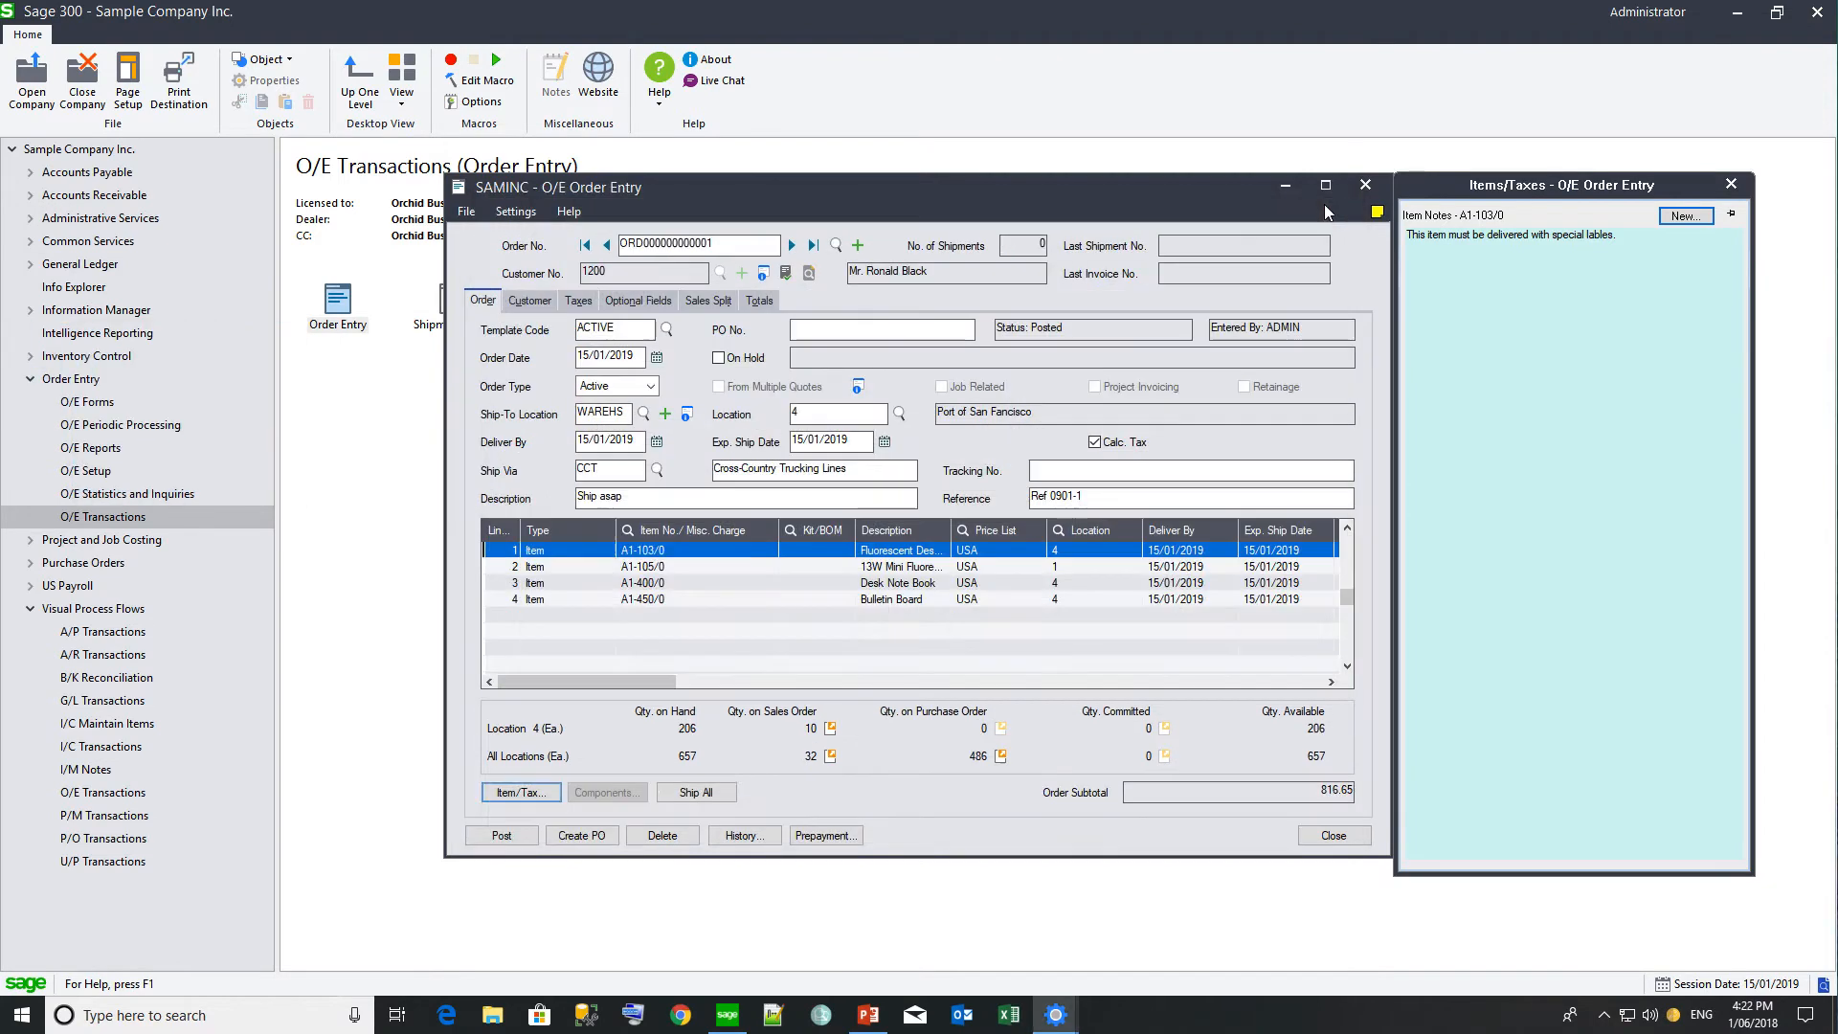
# Step: Add the ITEMNOTES note "No labels required" to item A1-105/0 on order line 2, and review the notes of lines 1 and 2
pyautogui.click(647, 566)
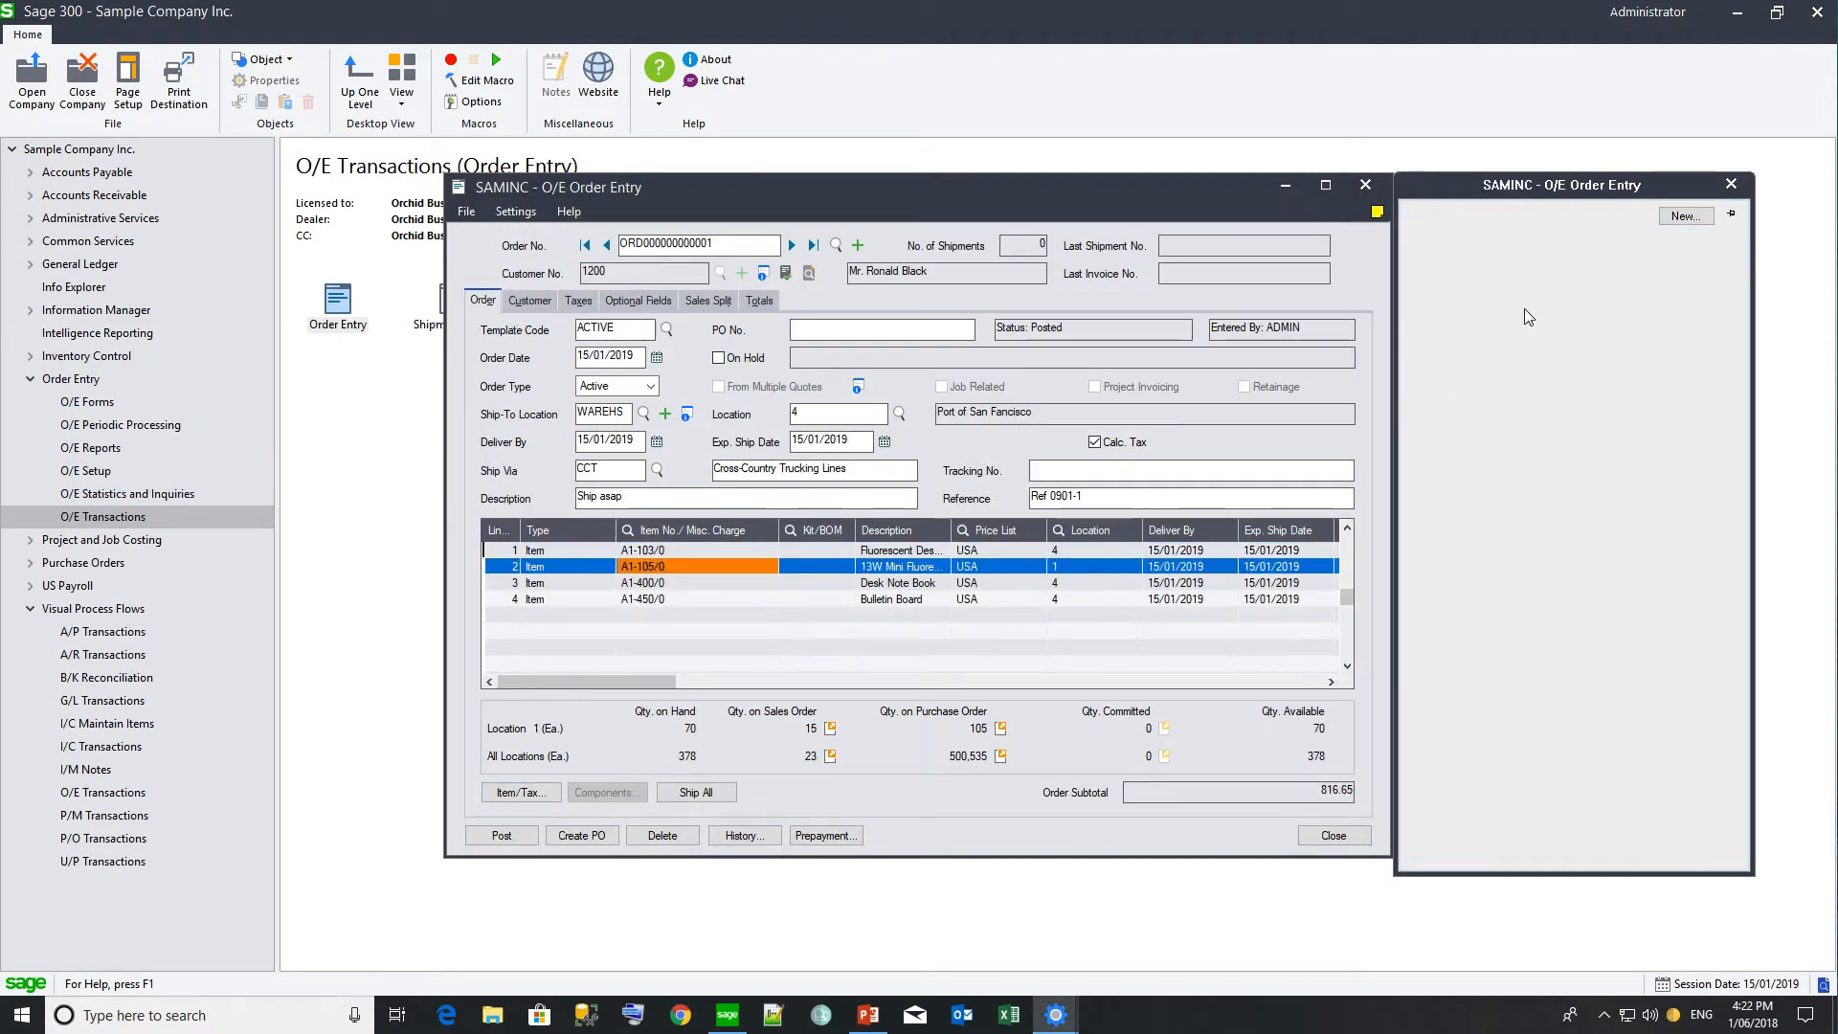
pyautogui.click(1683, 216)
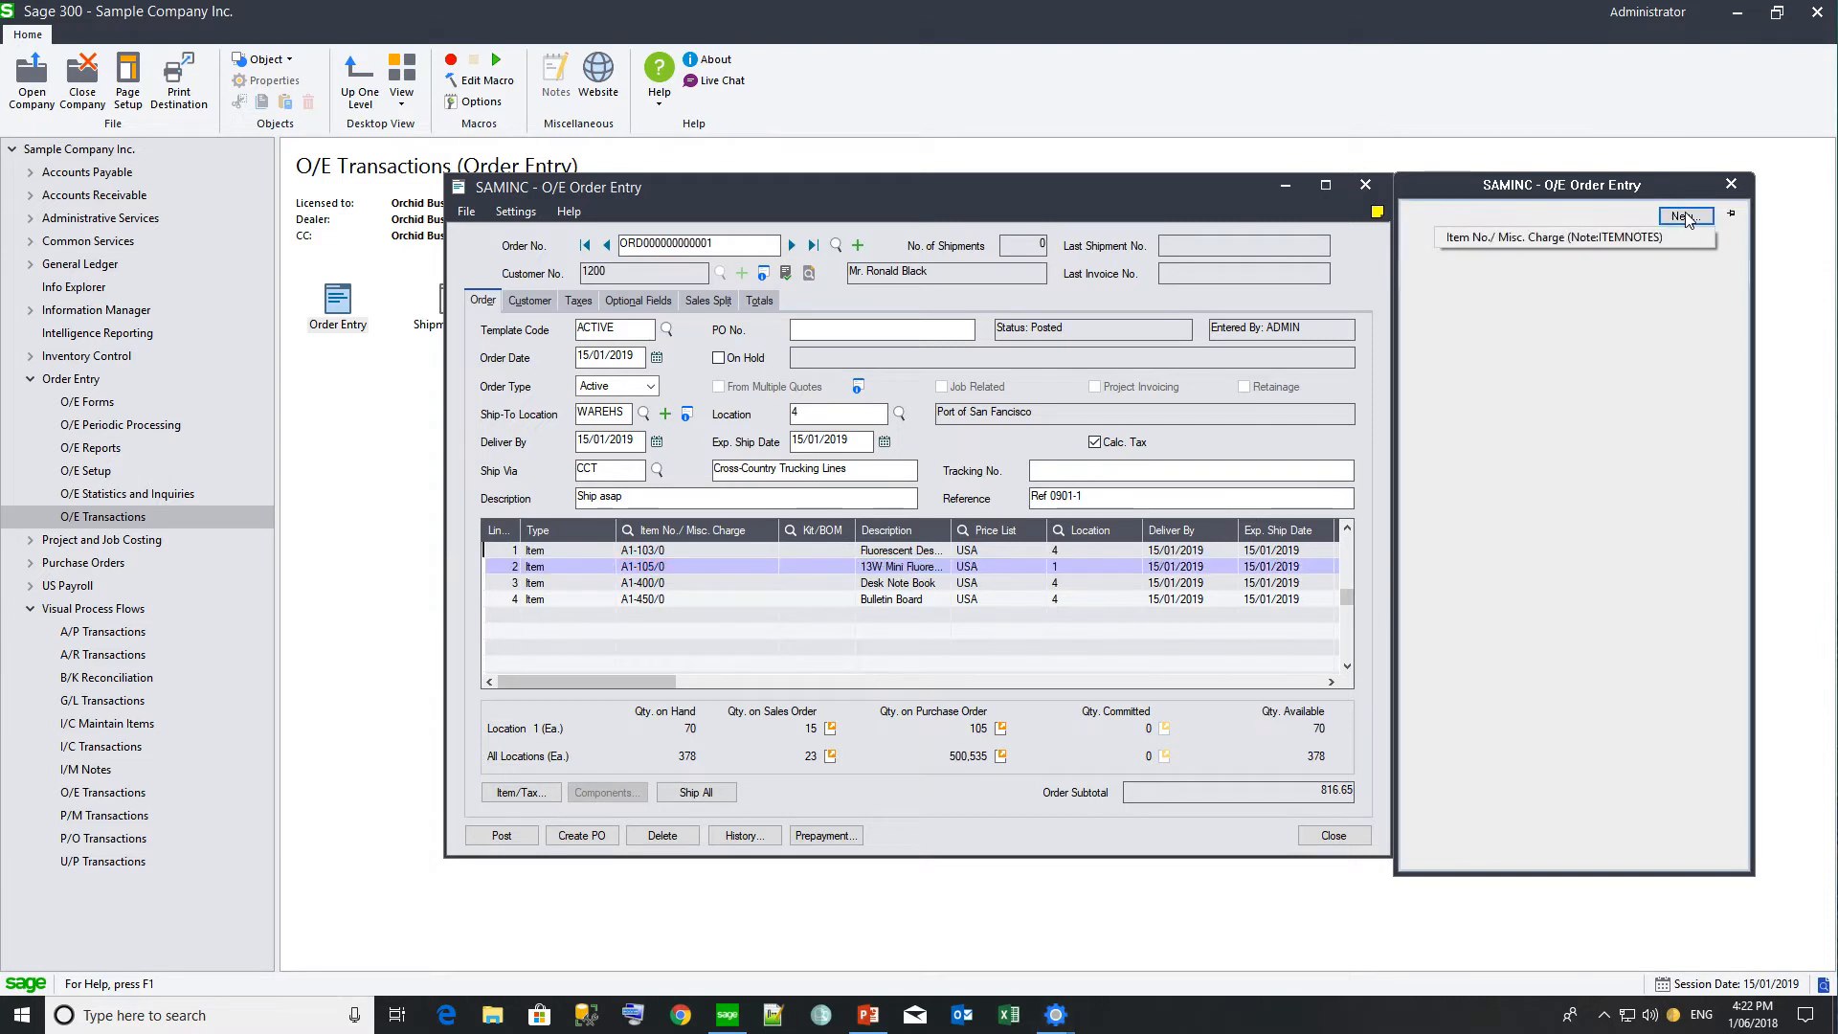
pyautogui.click(1639, 238)
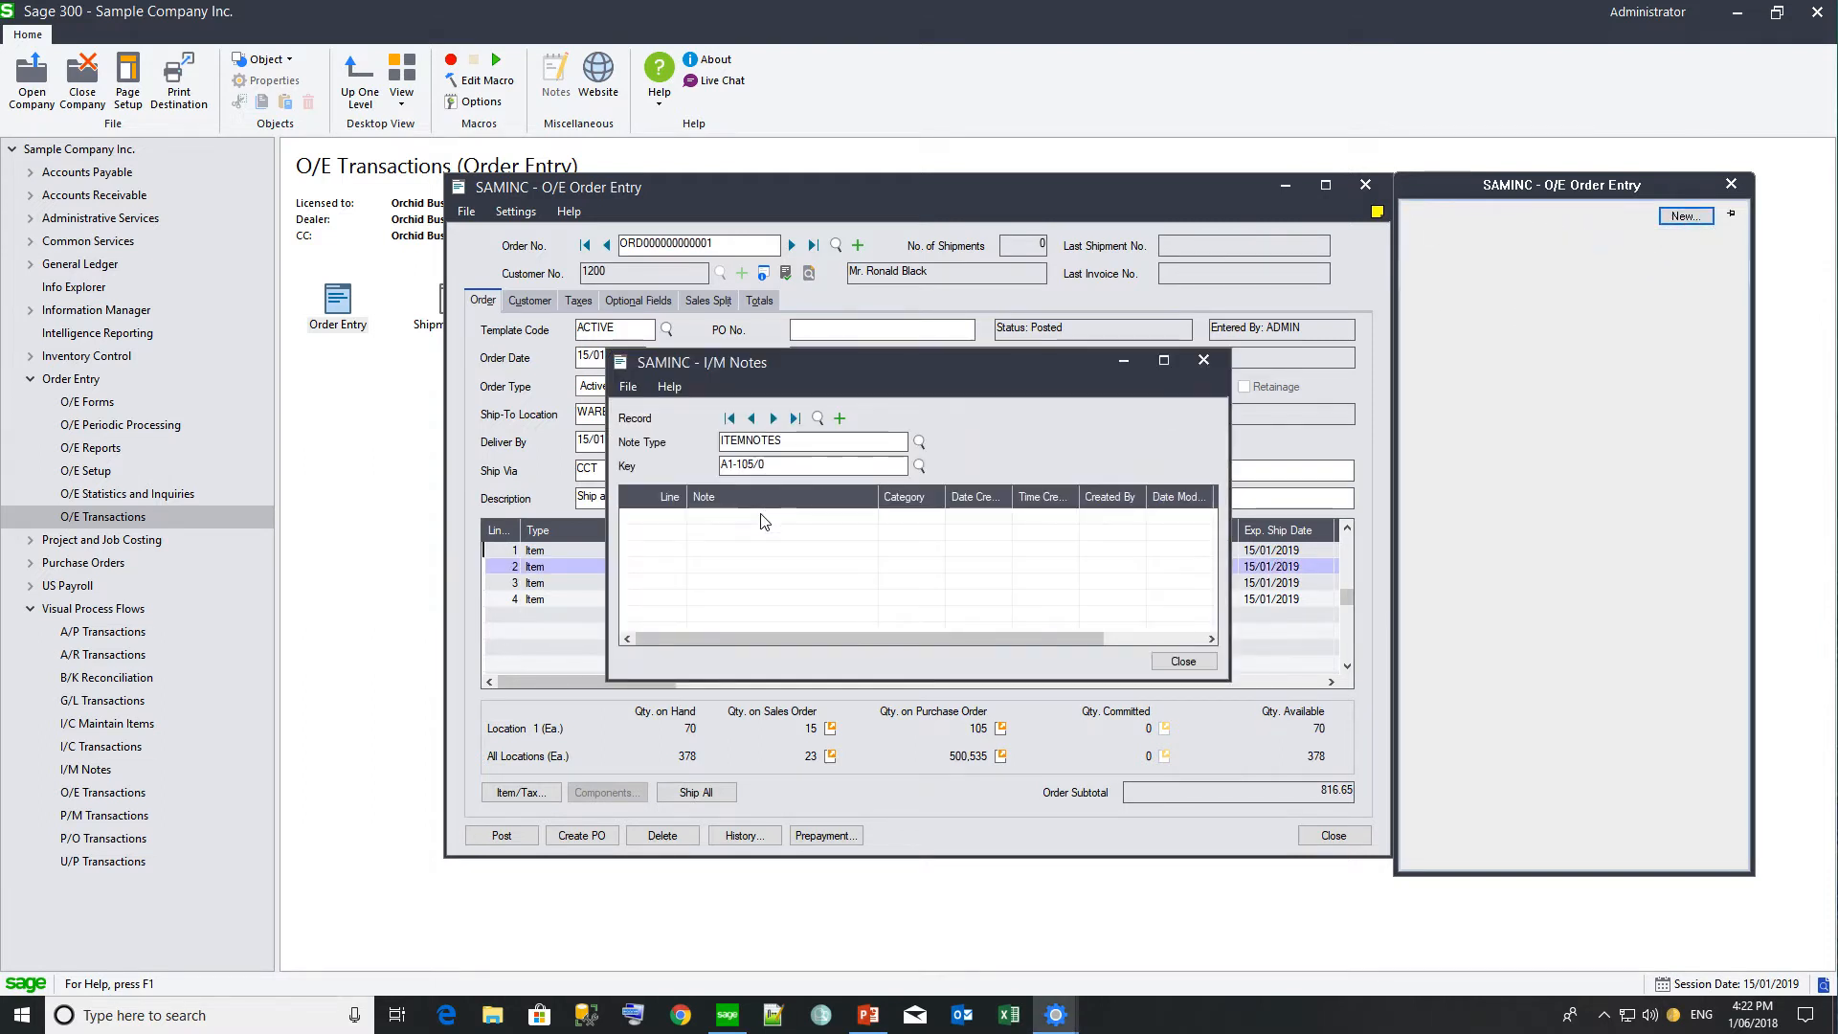
pyautogui.write('No globe required')
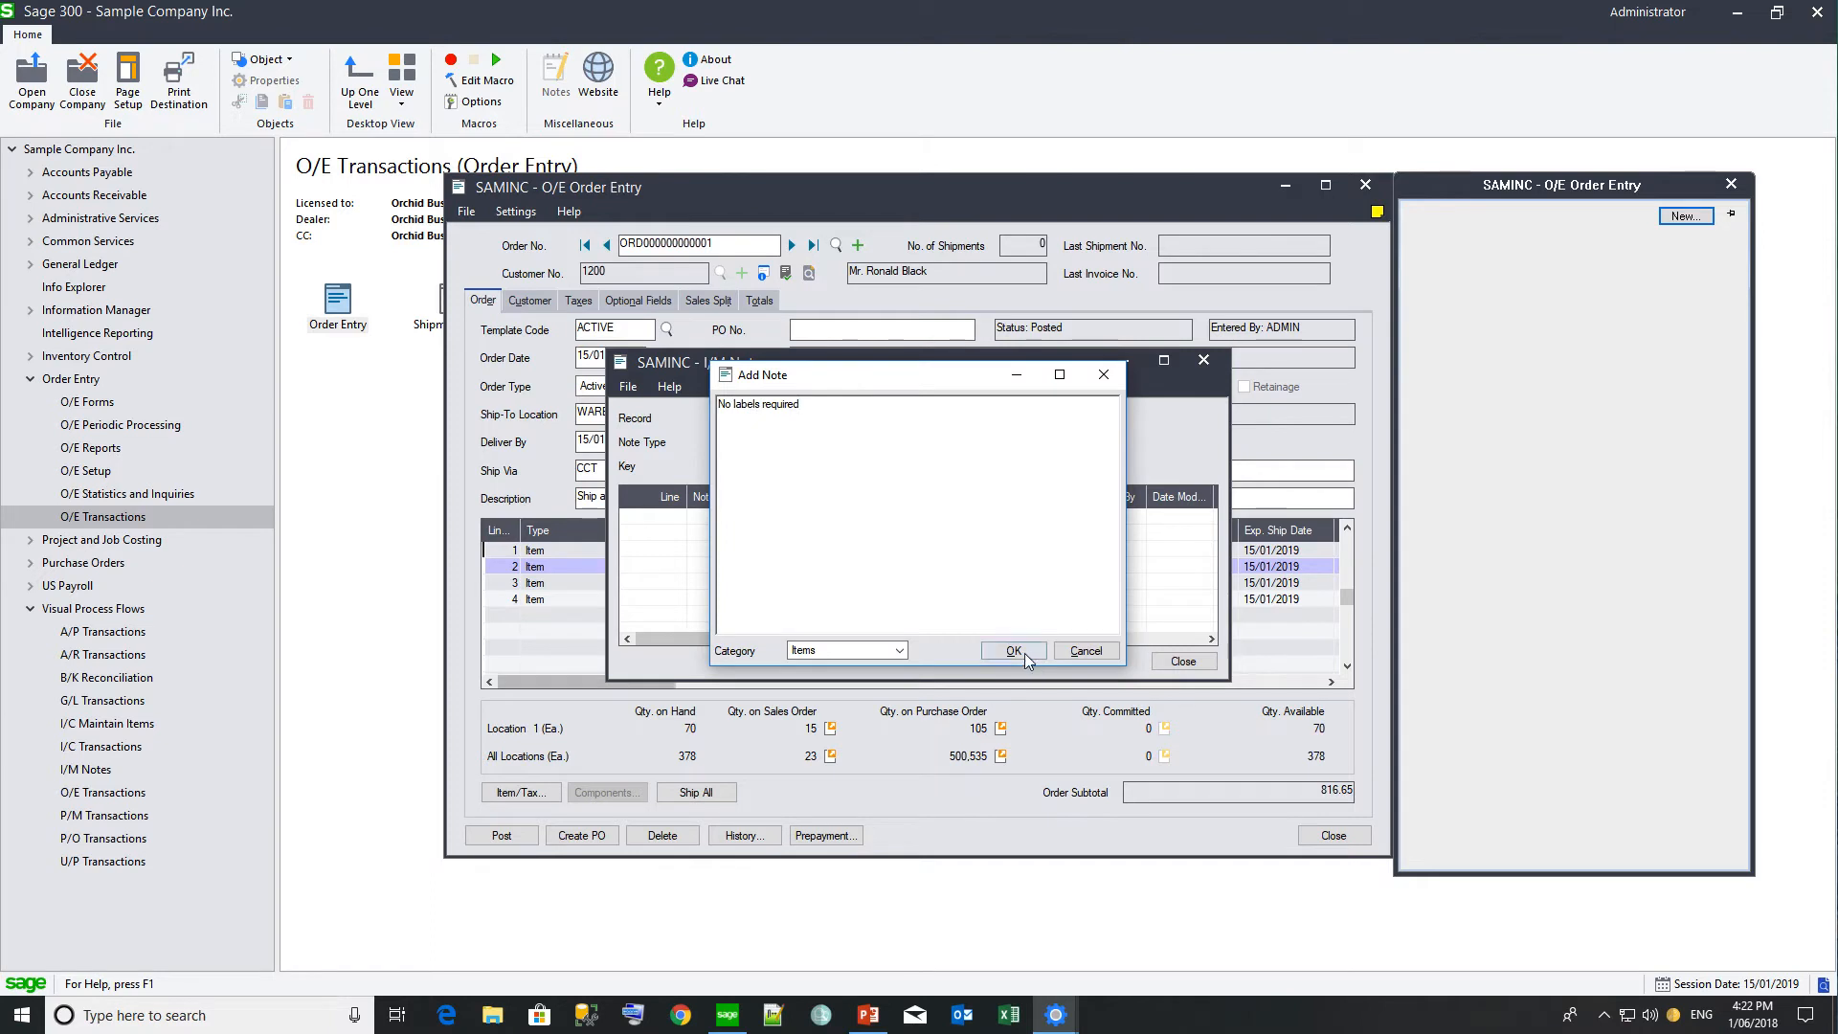
pyautogui.click(1023, 653)
pyautogui.click(1170, 662)
pyautogui.click(659, 549)
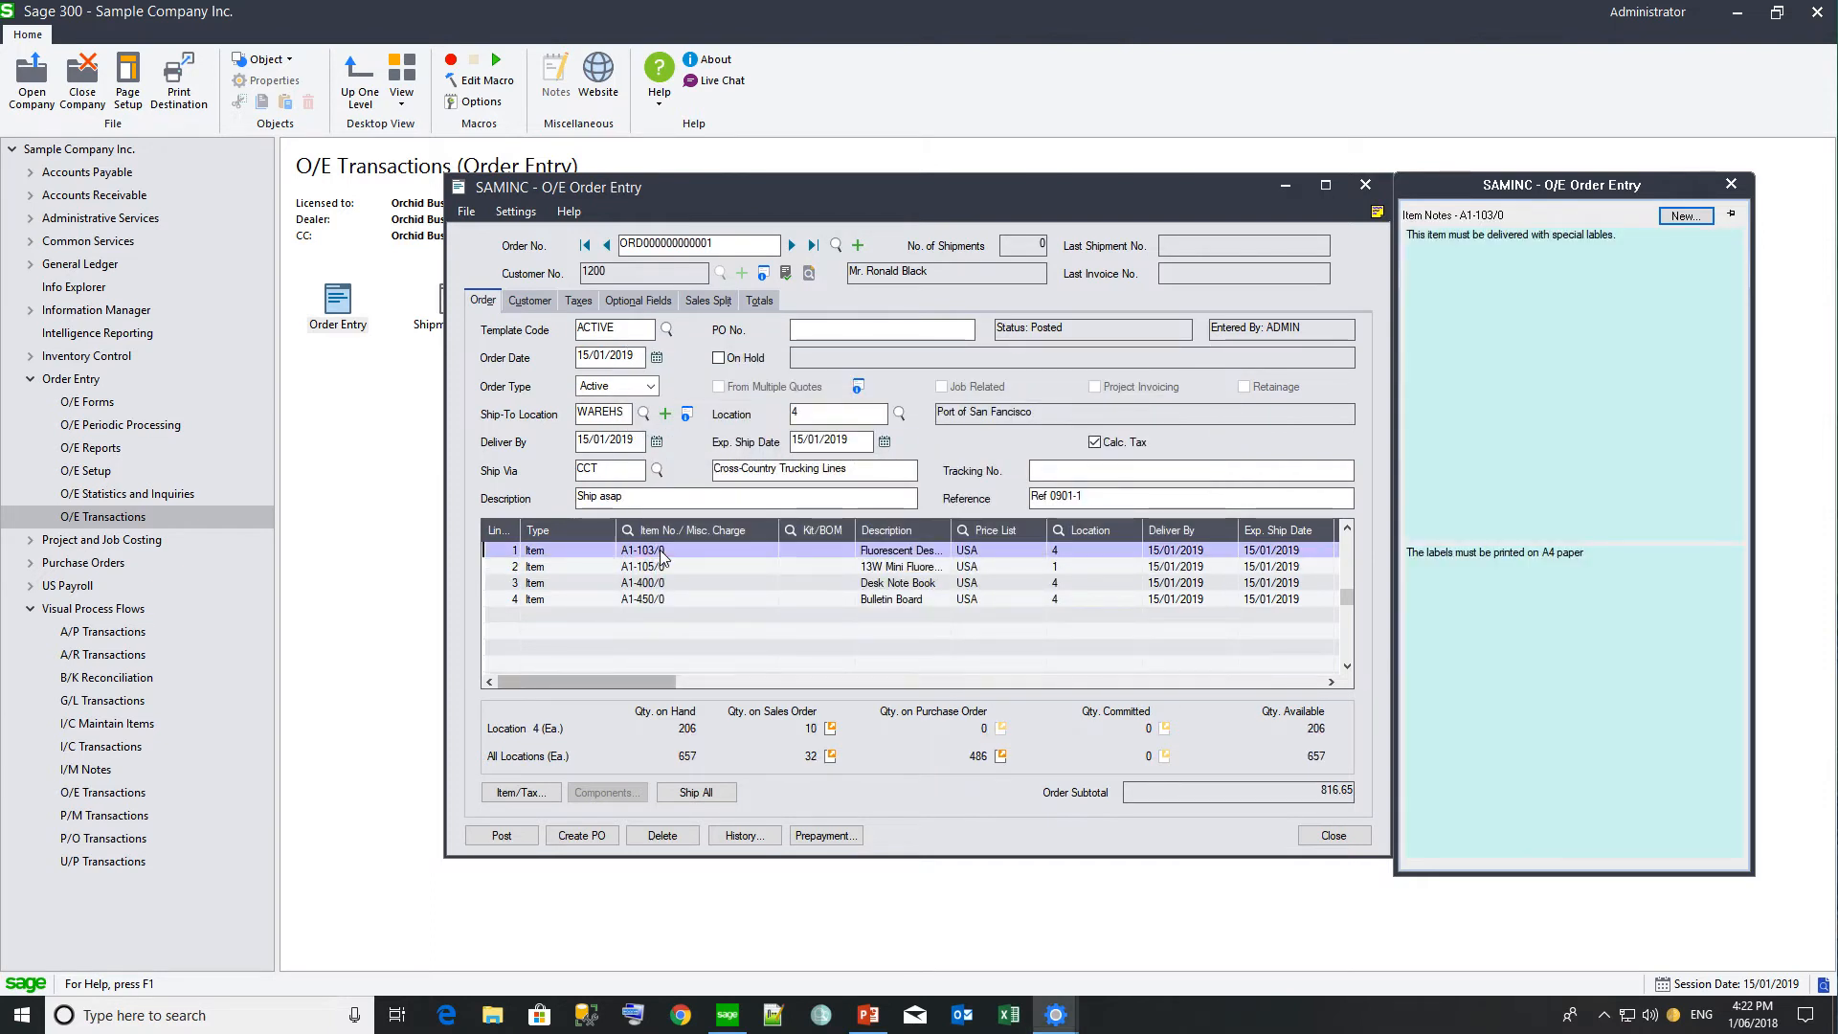
pyautogui.click(659, 566)
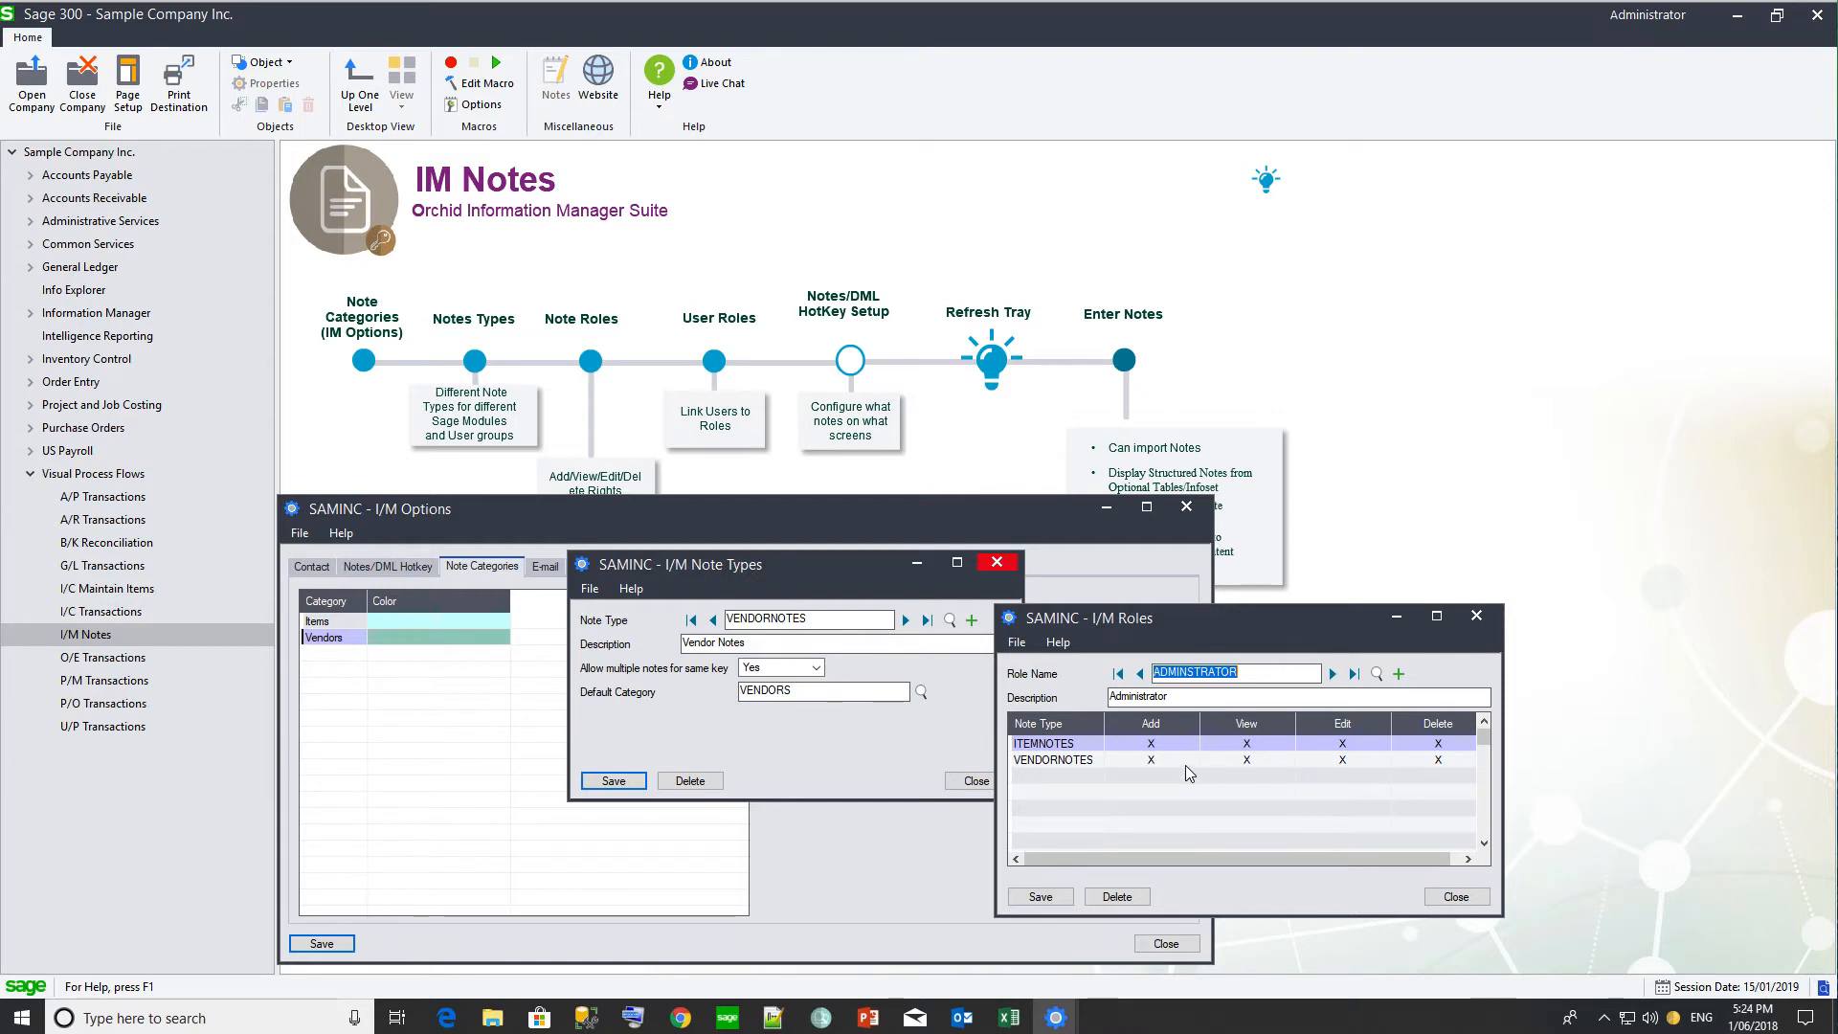
# Step: Browse the note rights of the other I/M roles, and inspect the RotoID and field name of the vendor number fields in A/P Vendors and Vendor Activity
pyautogui.click(1333, 674)
pyautogui.click(1332, 674)
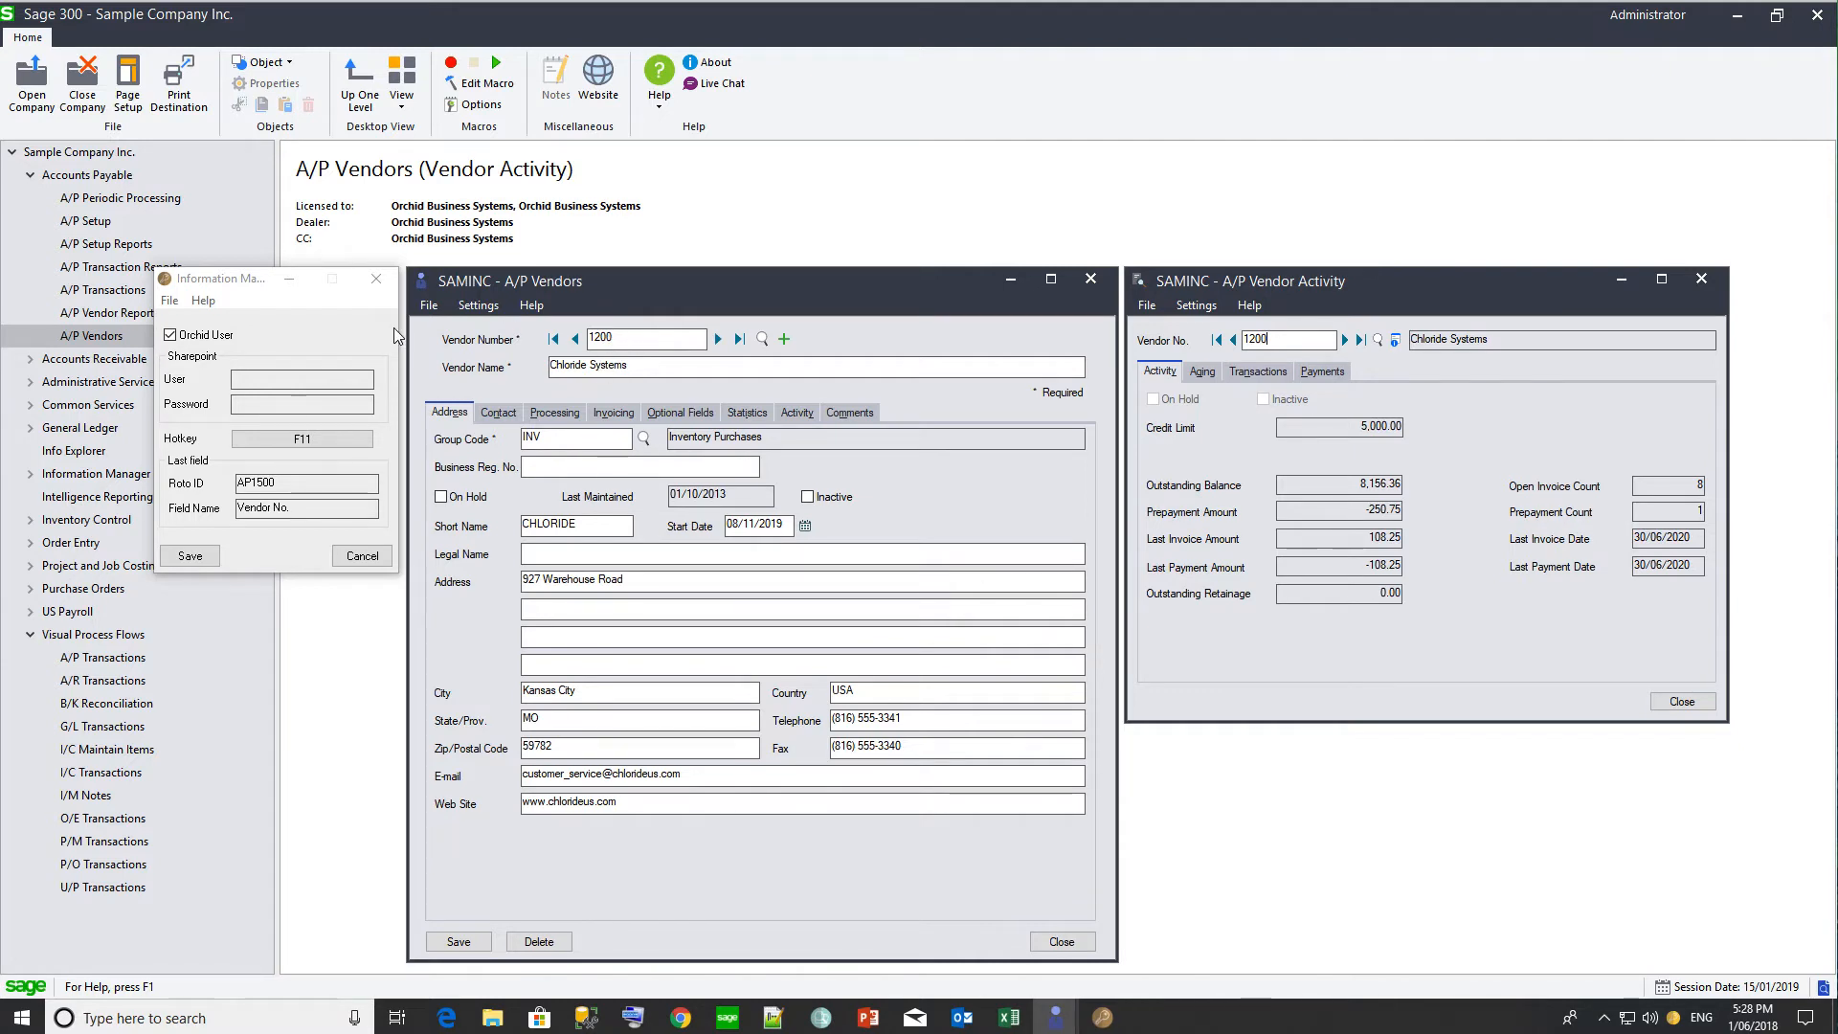
pyautogui.click(638, 341)
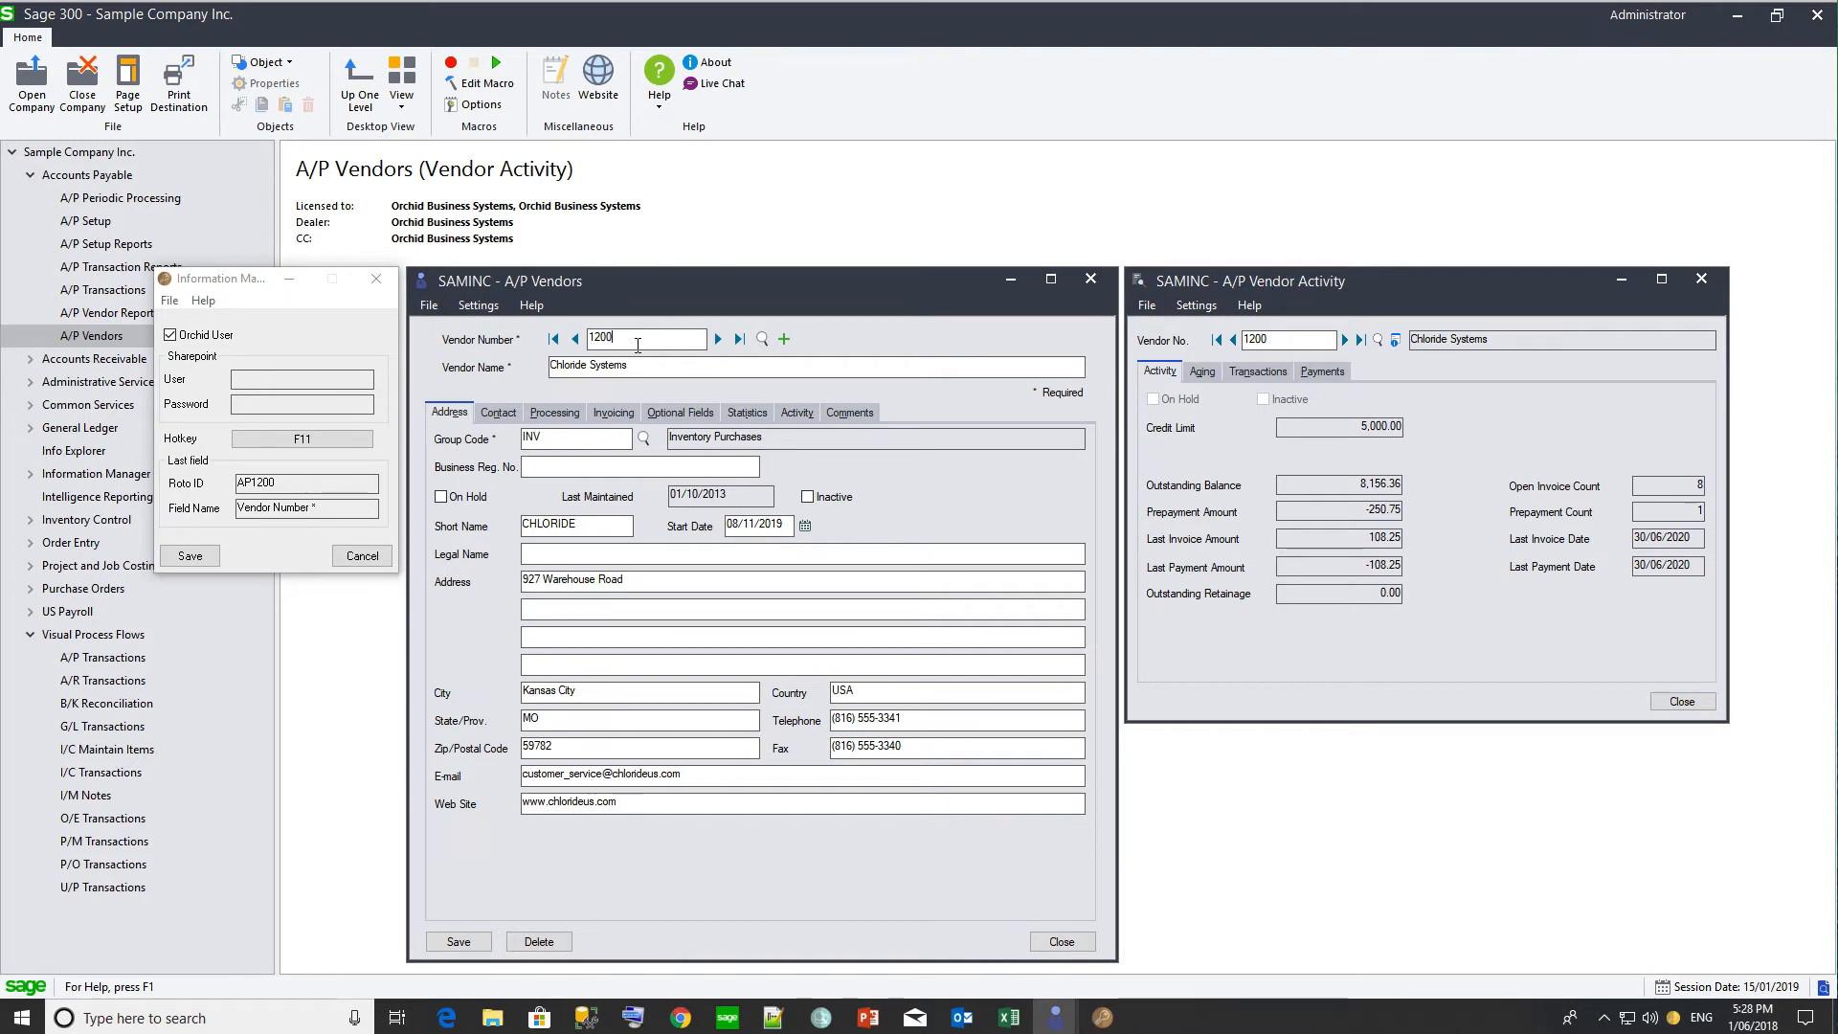
pyautogui.click(1287, 339)
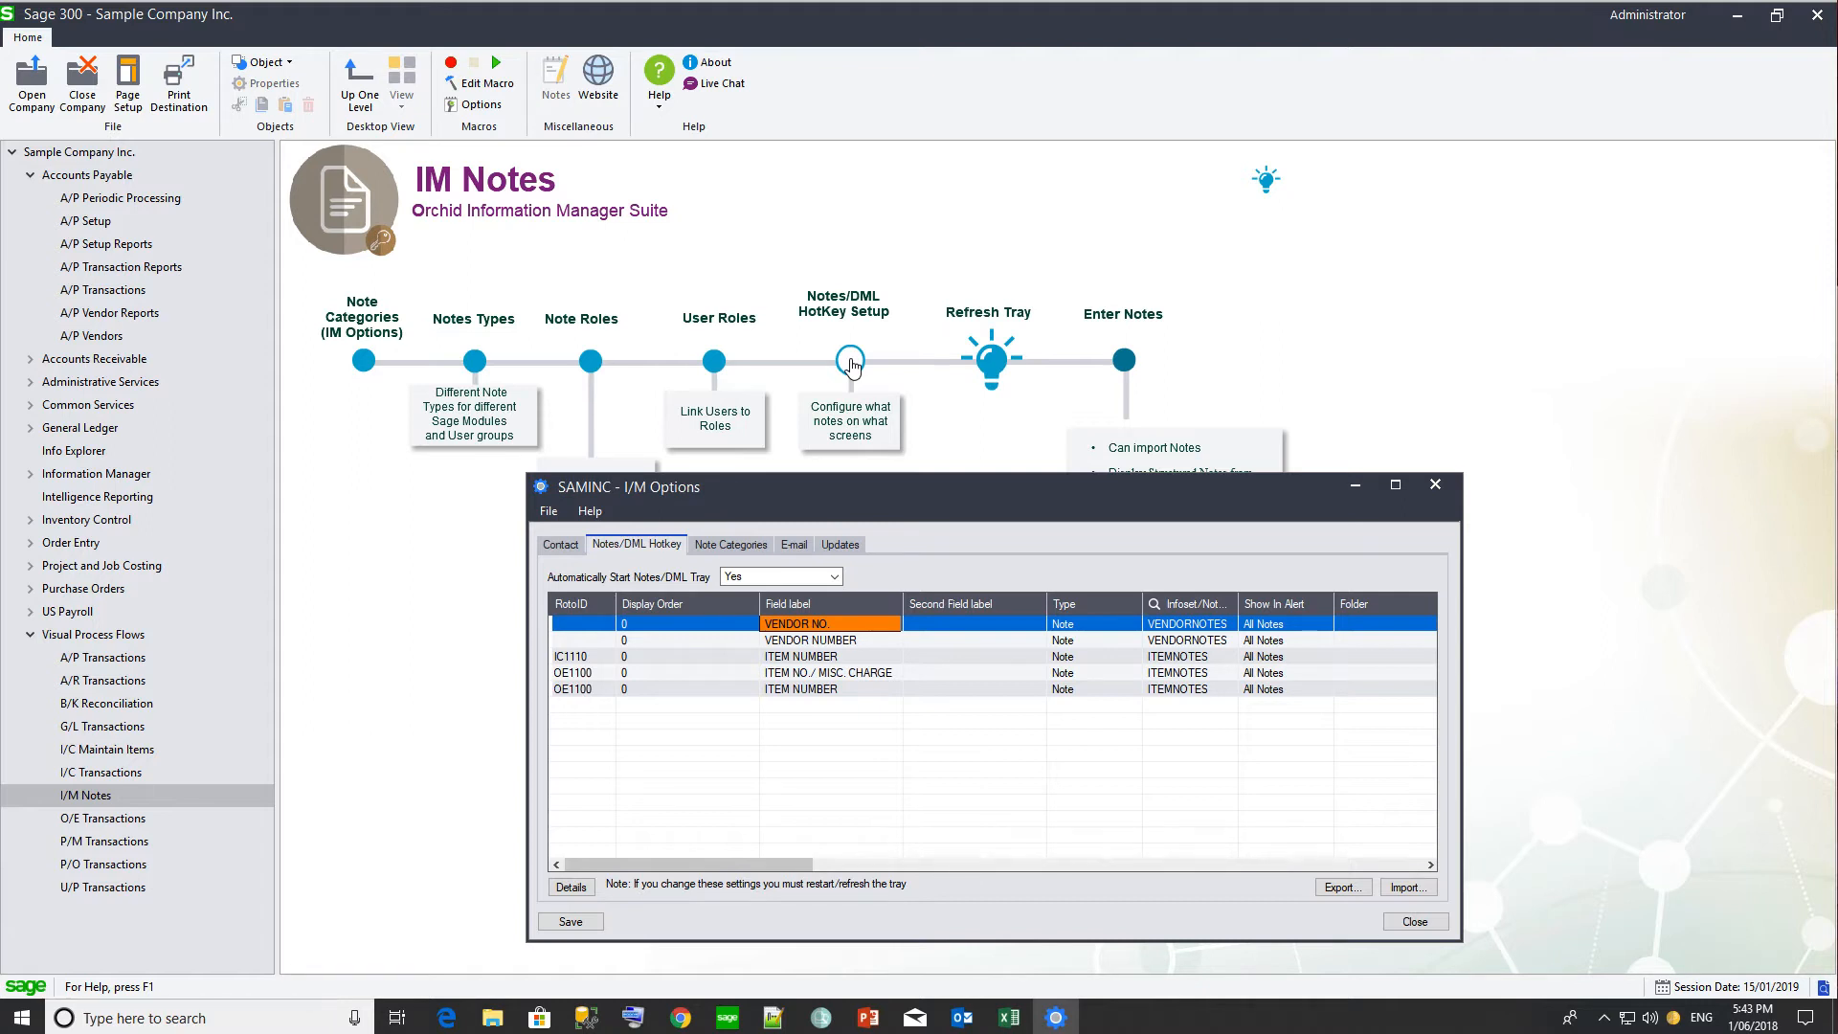
# Step: Review the details of the VENDOR NO. and VENDOR NUMBER hotkey lines, close them and refresh the notes tray
pyautogui.click(790, 639)
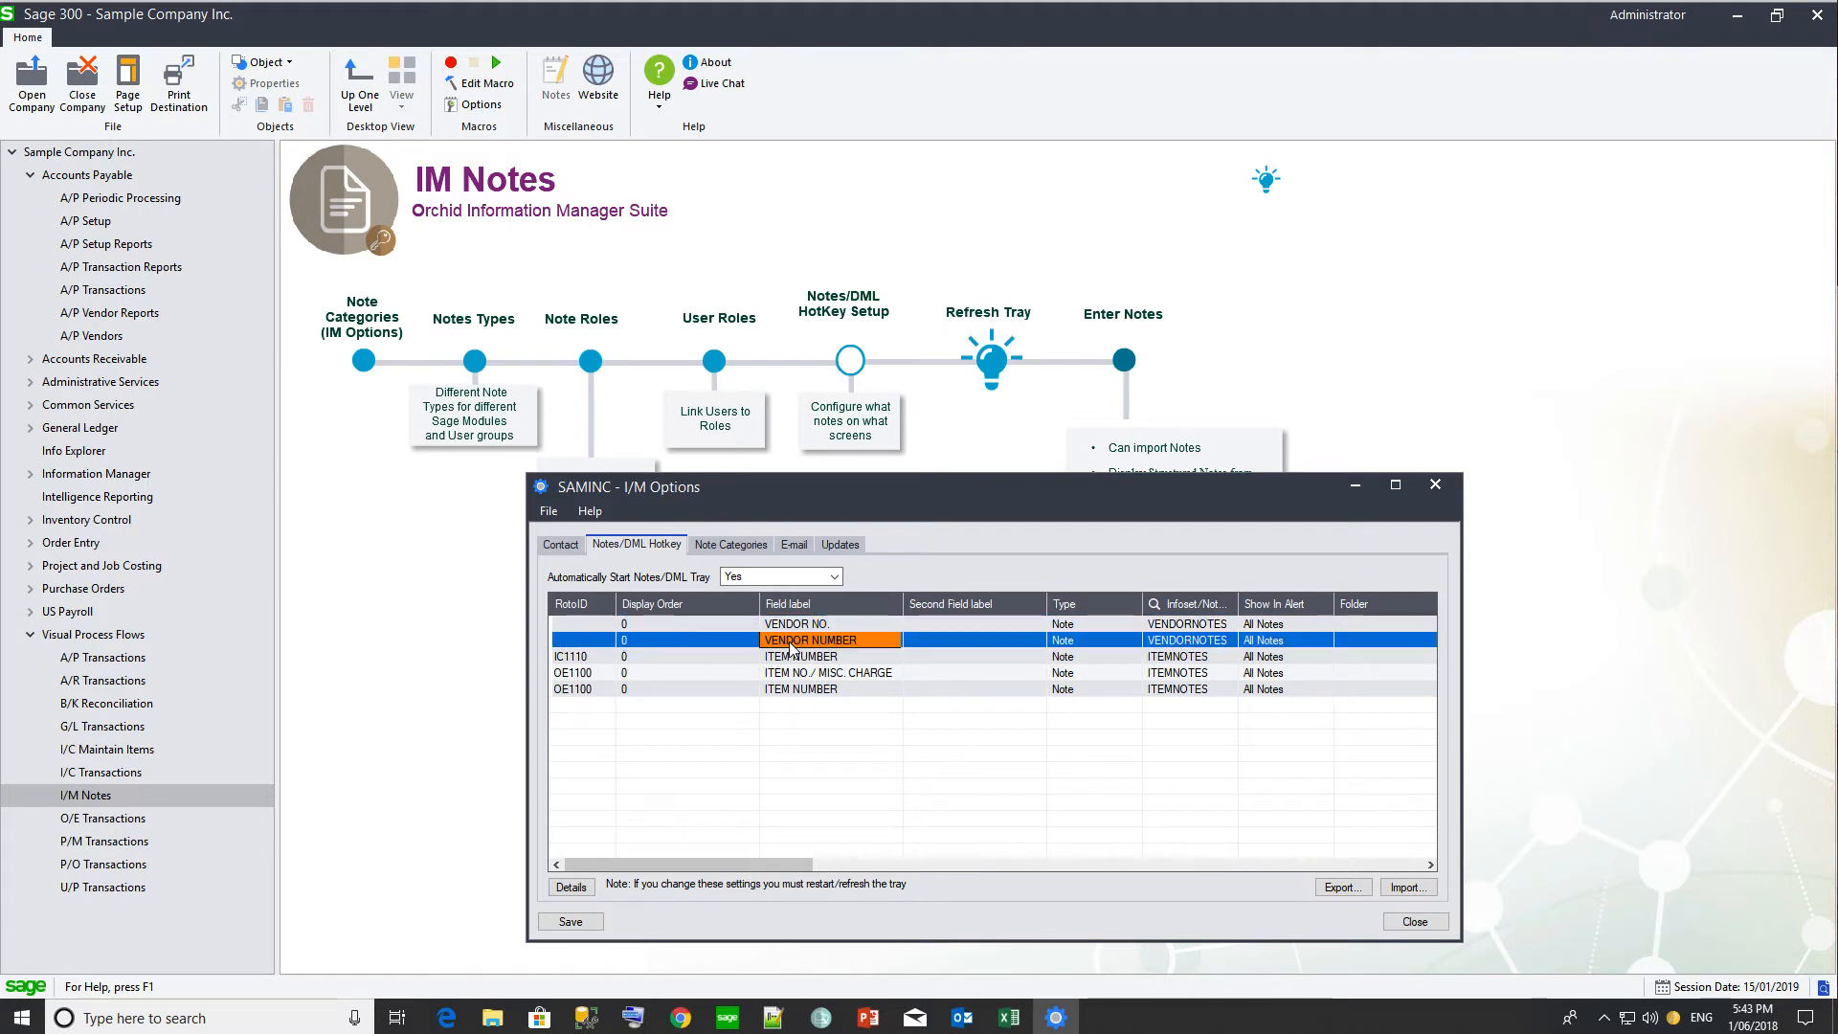
pyautogui.click(571, 887)
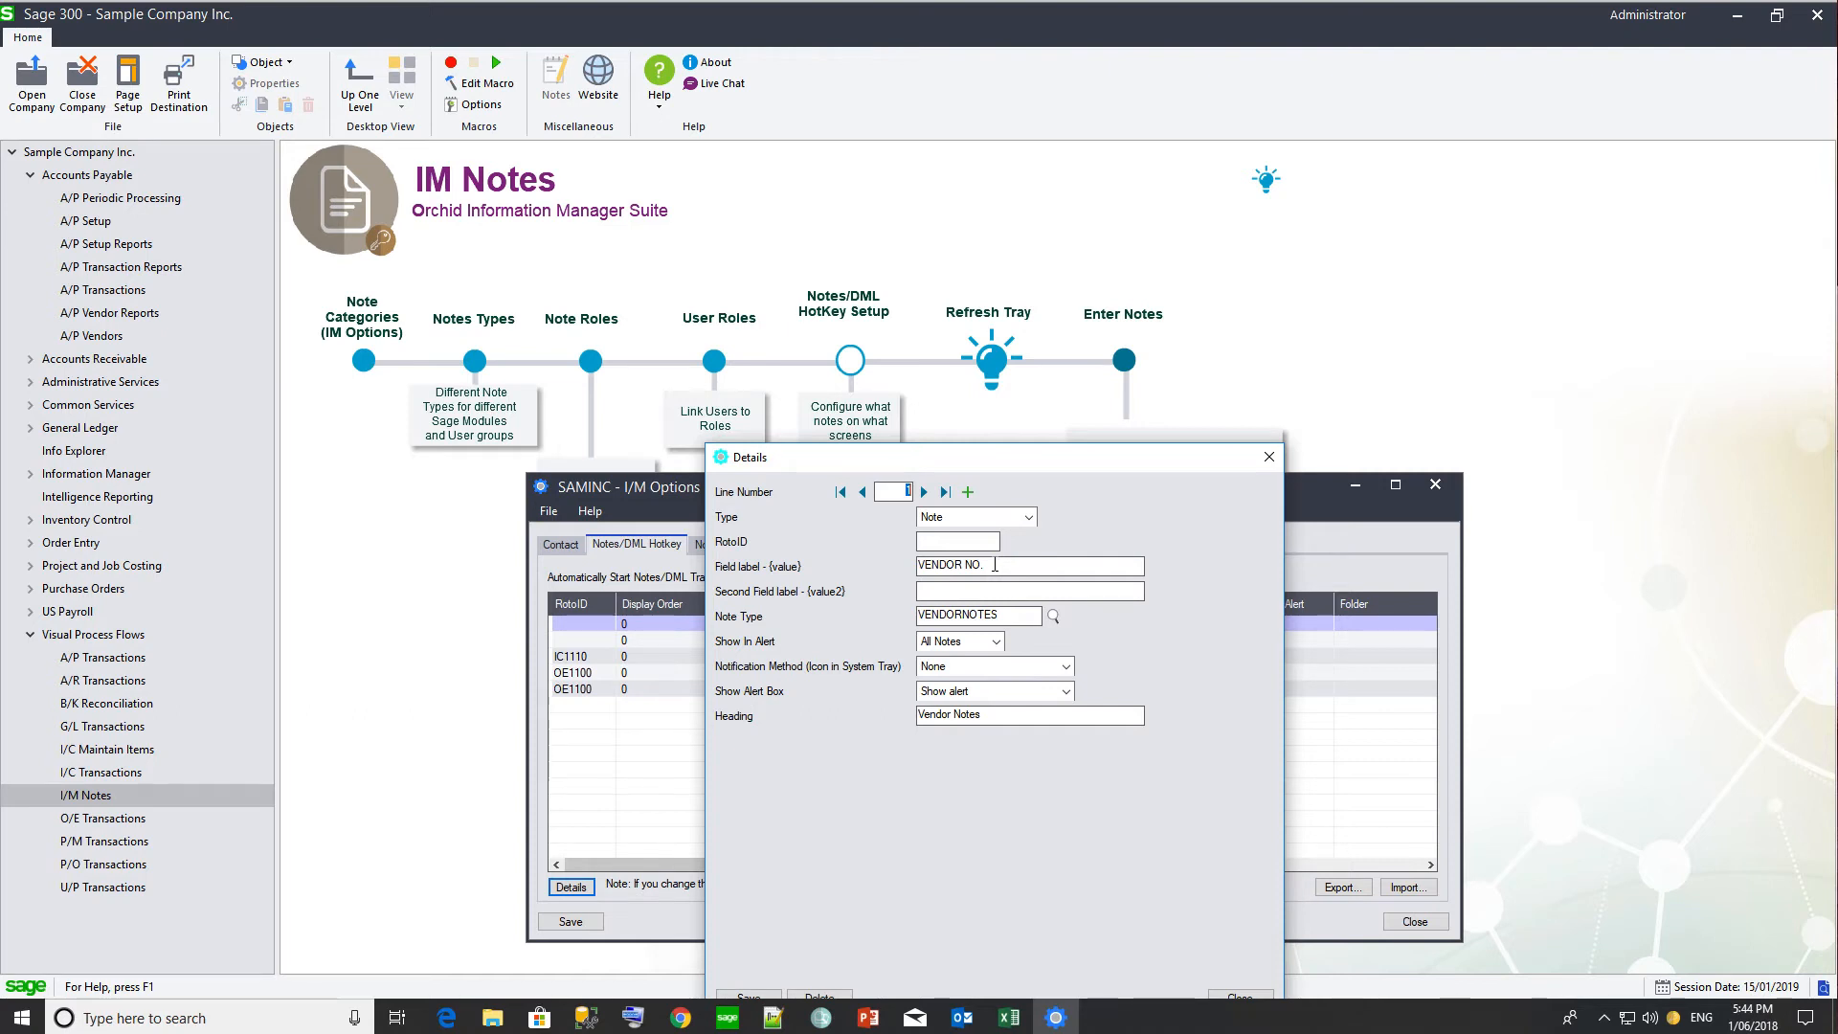
pyautogui.click(924, 492)
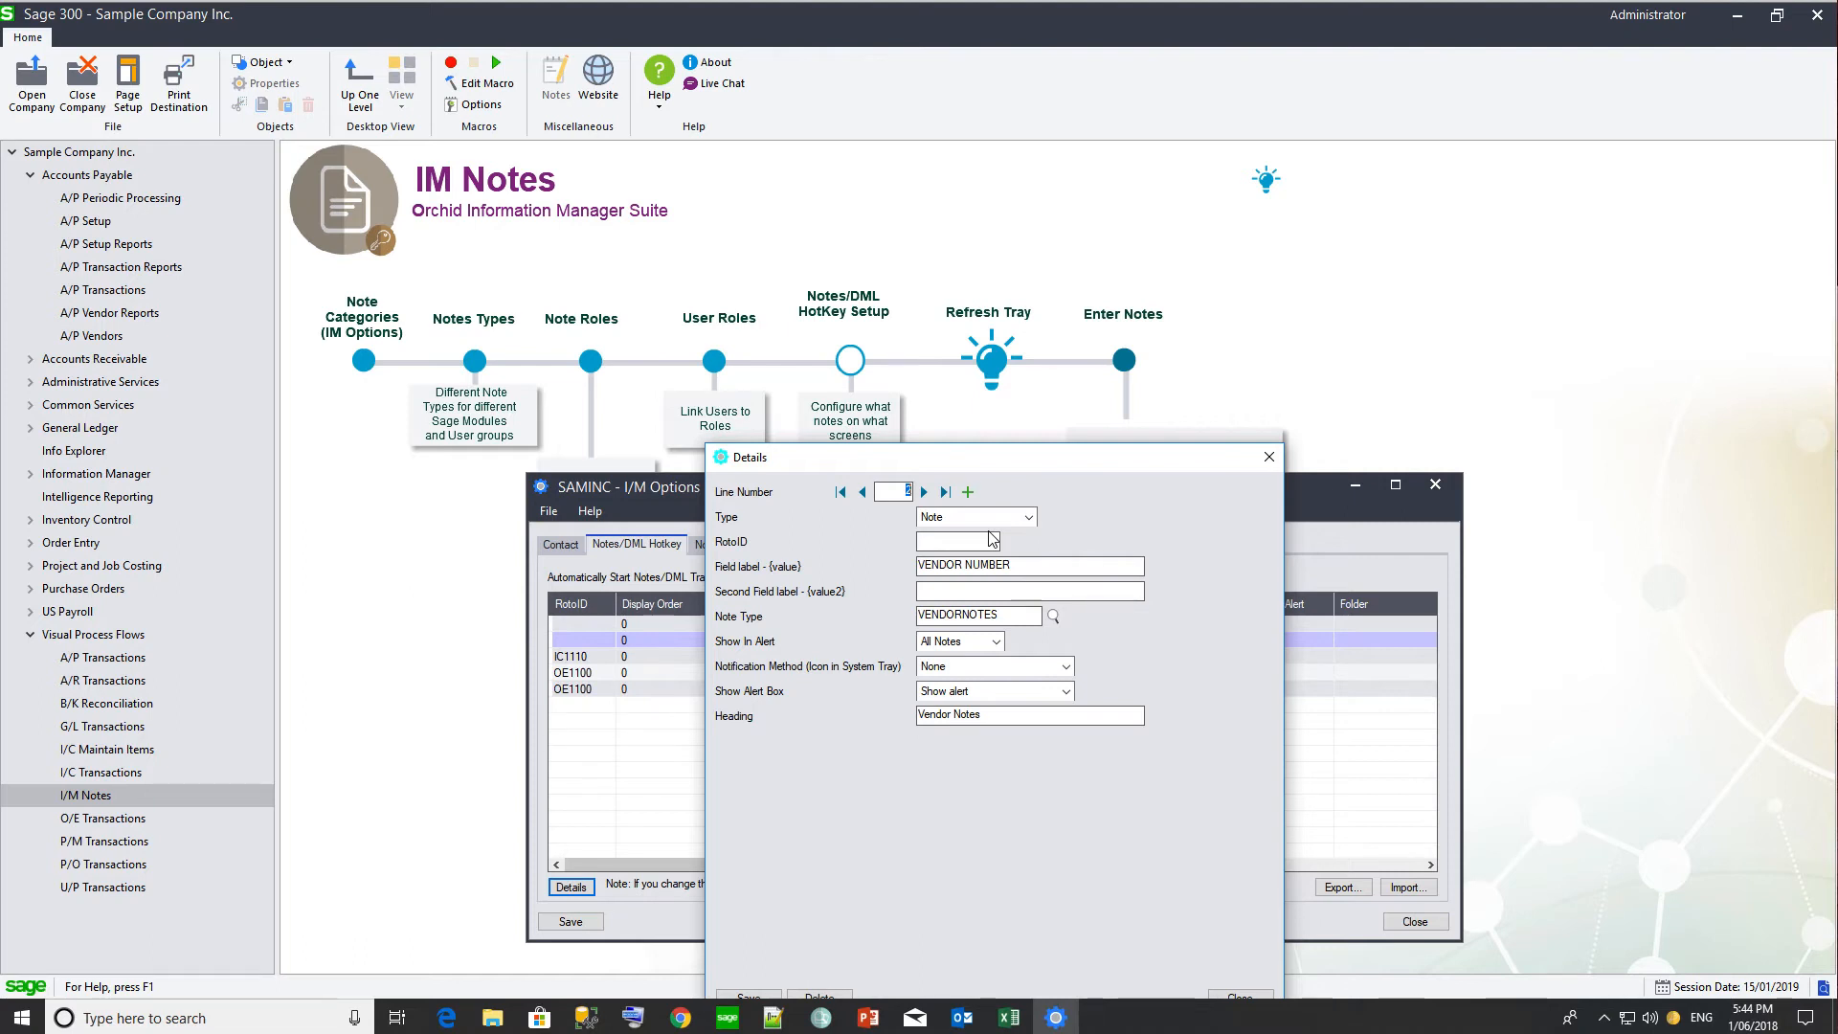
pyautogui.click(1260, 462)
pyautogui.rightClick(1675, 1018)
pyautogui.click(1706, 981)
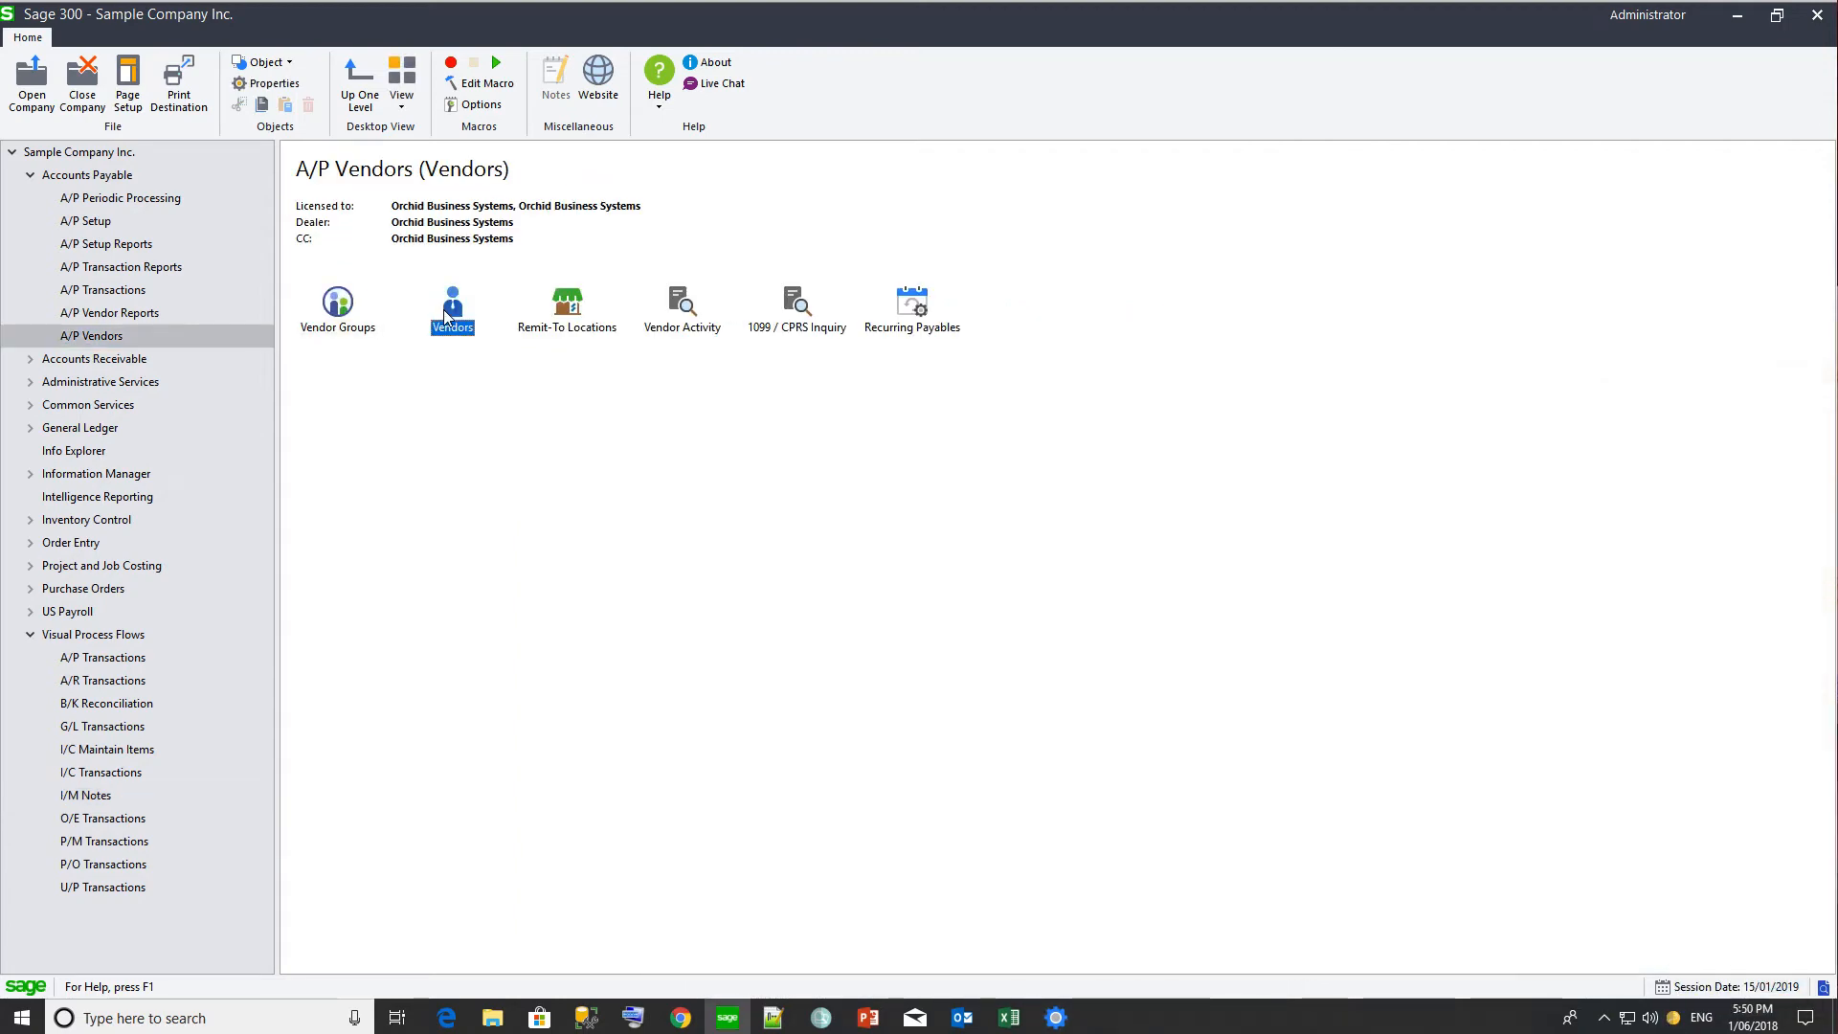
# Step: Open the Chloride Systems record in A/P Vendors and display its notes window
pyautogui.doubleClick(450, 308)
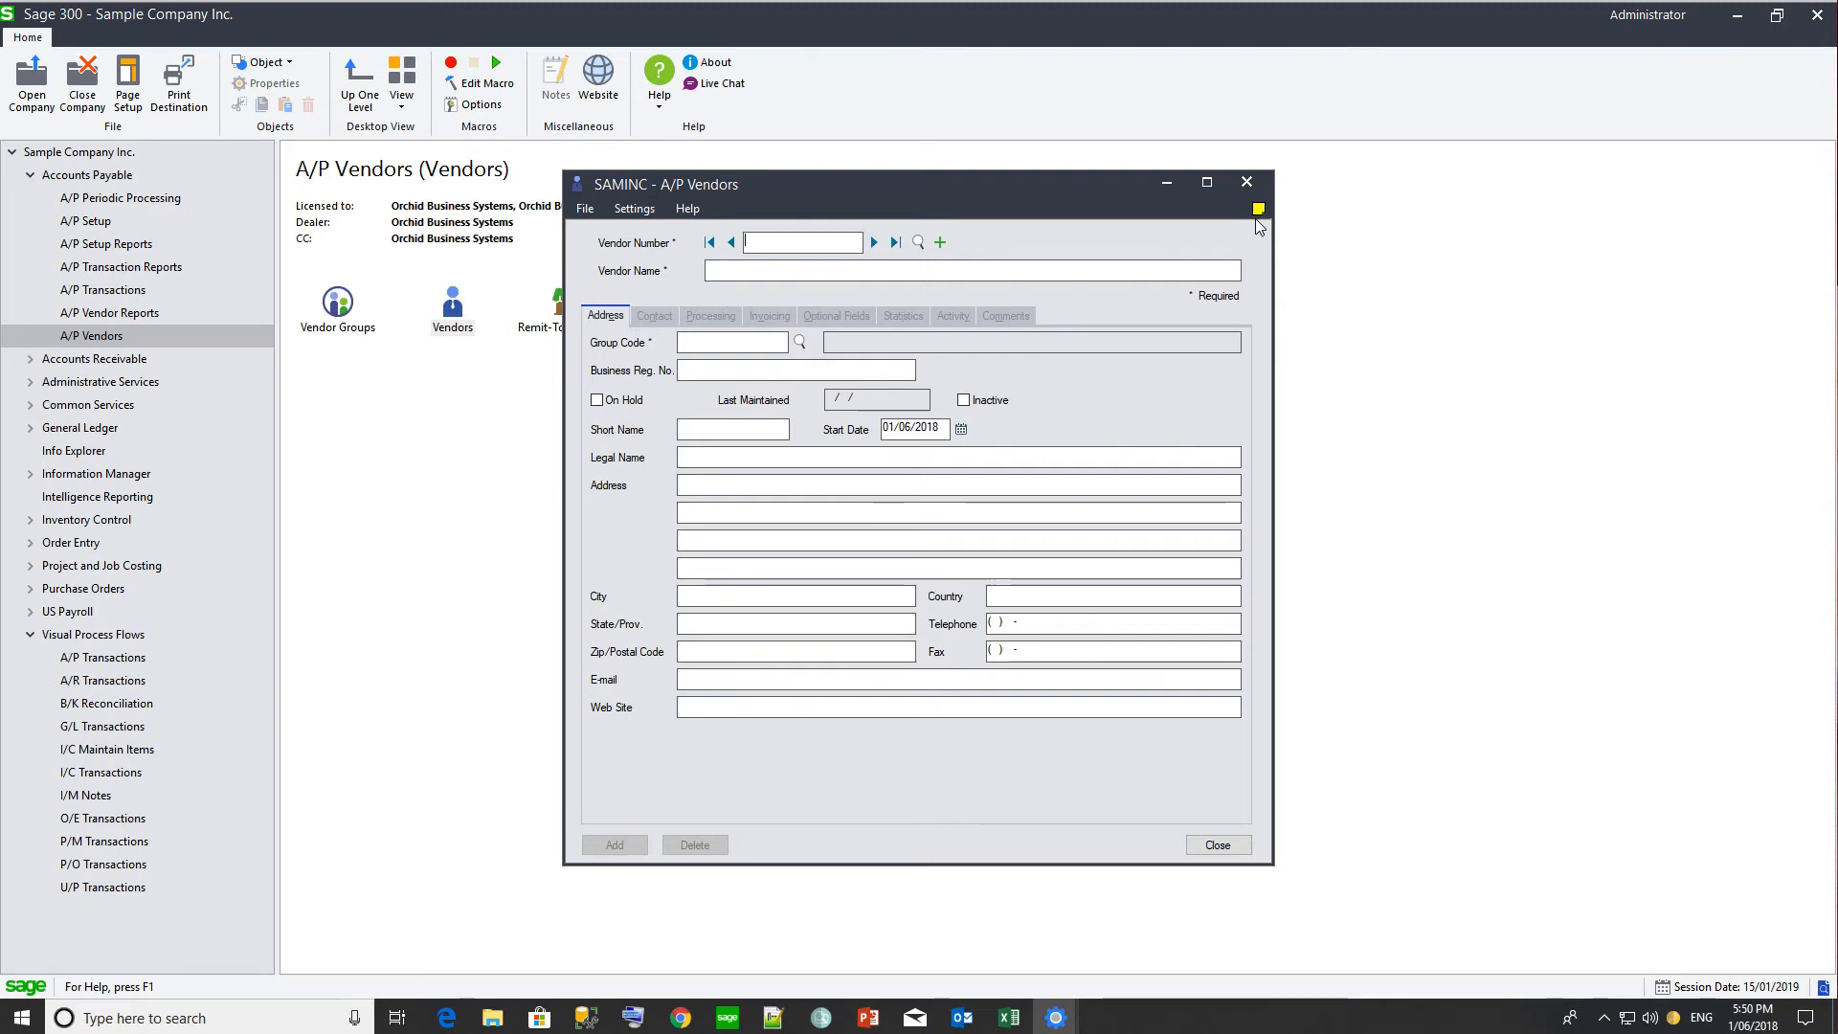
pyautogui.click(872, 244)
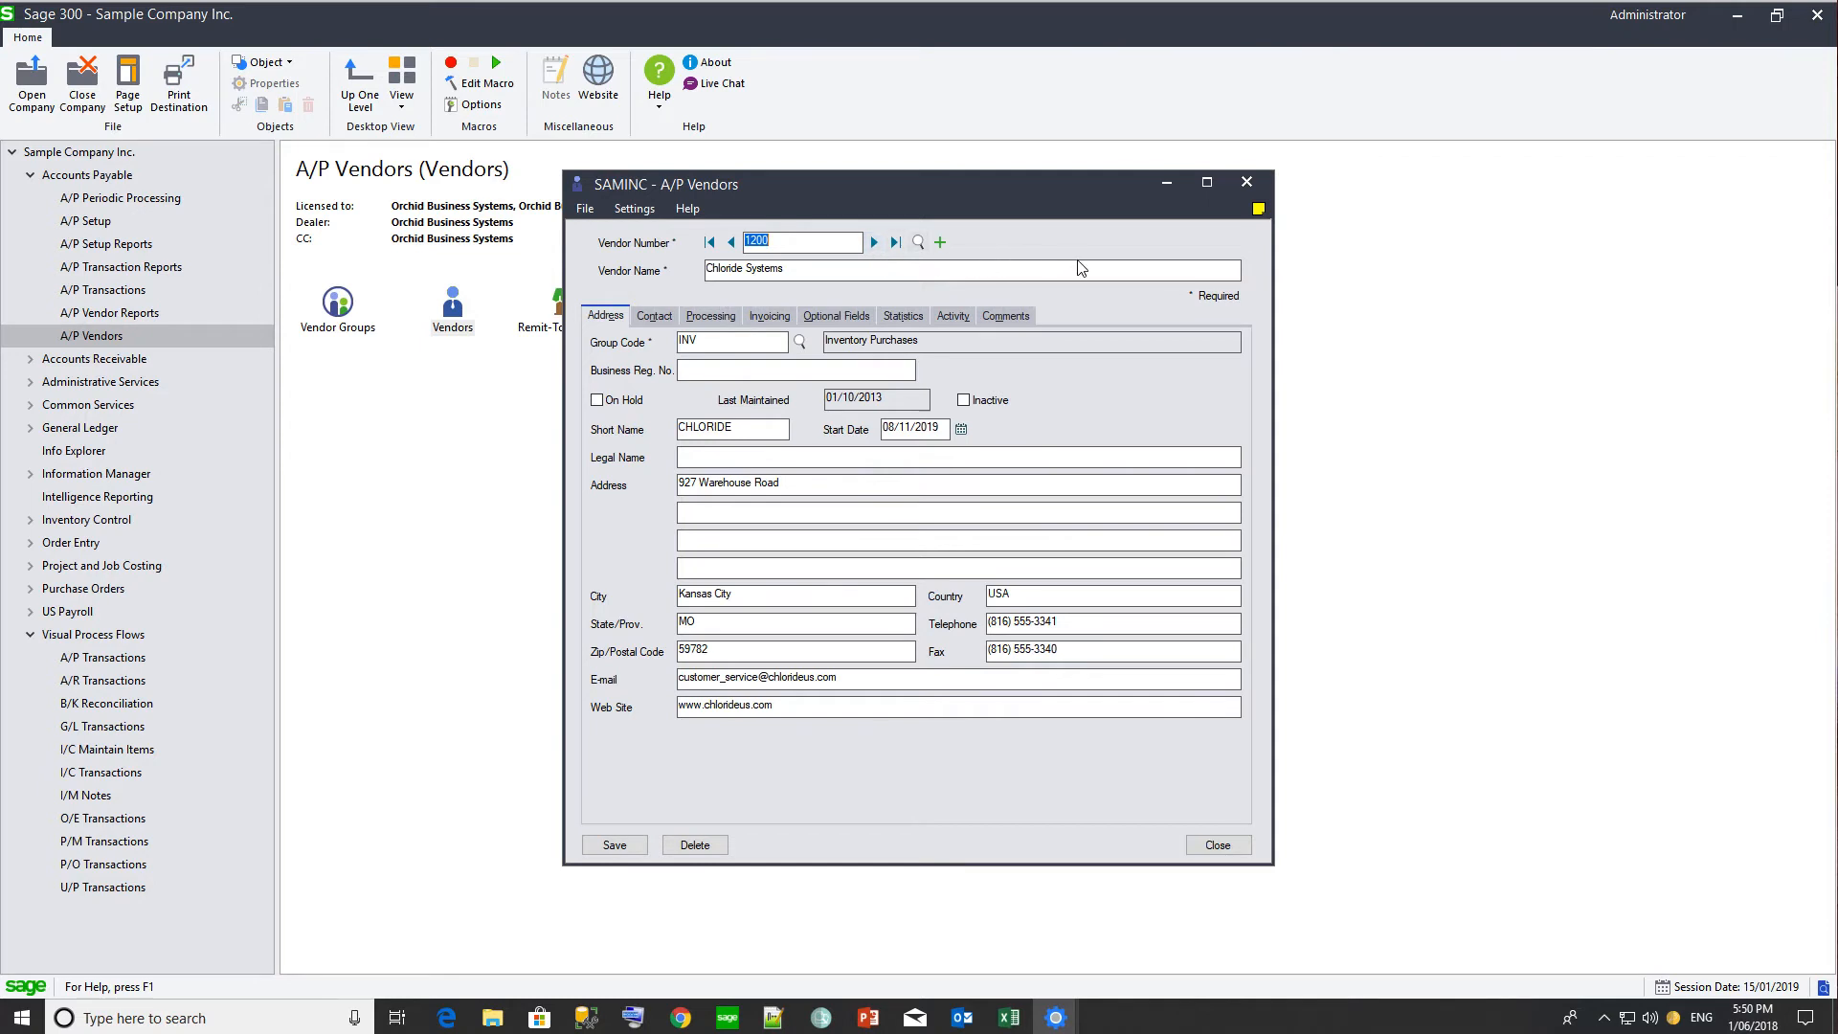
pyautogui.click(1258, 210)
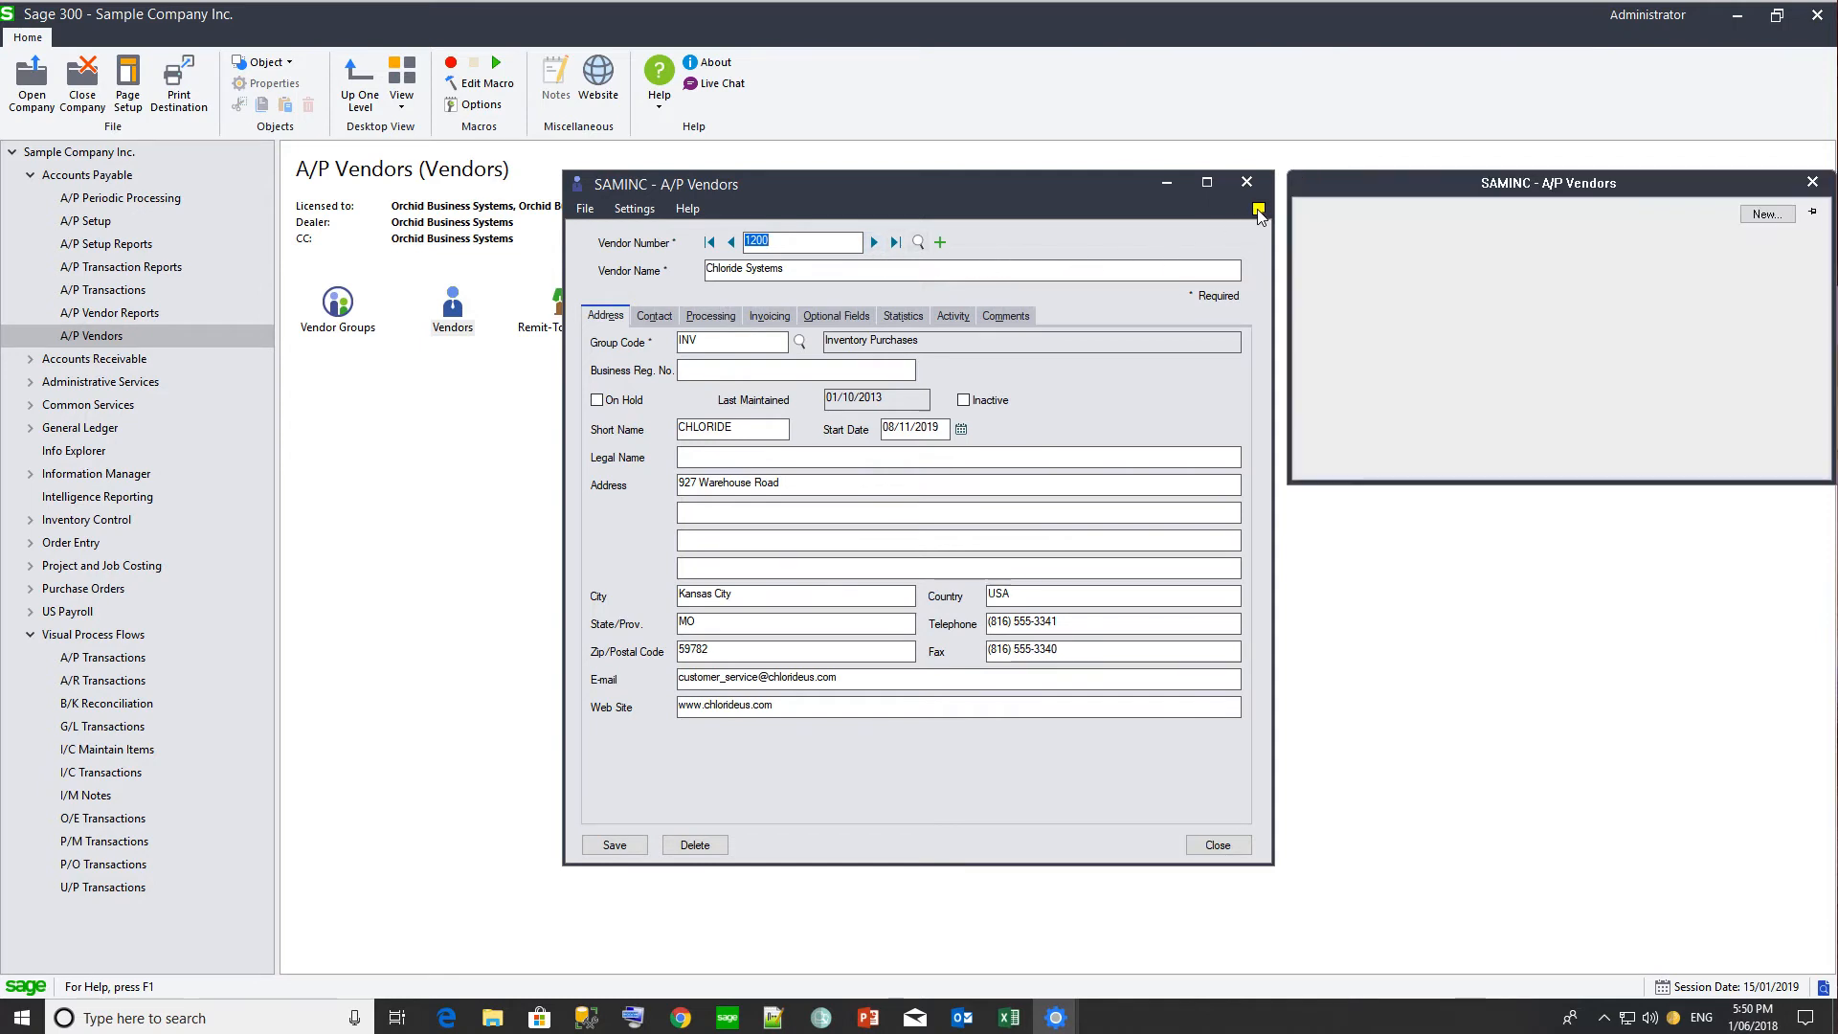
# Step: Add the VENDORNOTES note "This vendor needs the POs in minimum pack sizes" to Chloride Systems and close the vendor record
pyautogui.click(1767, 214)
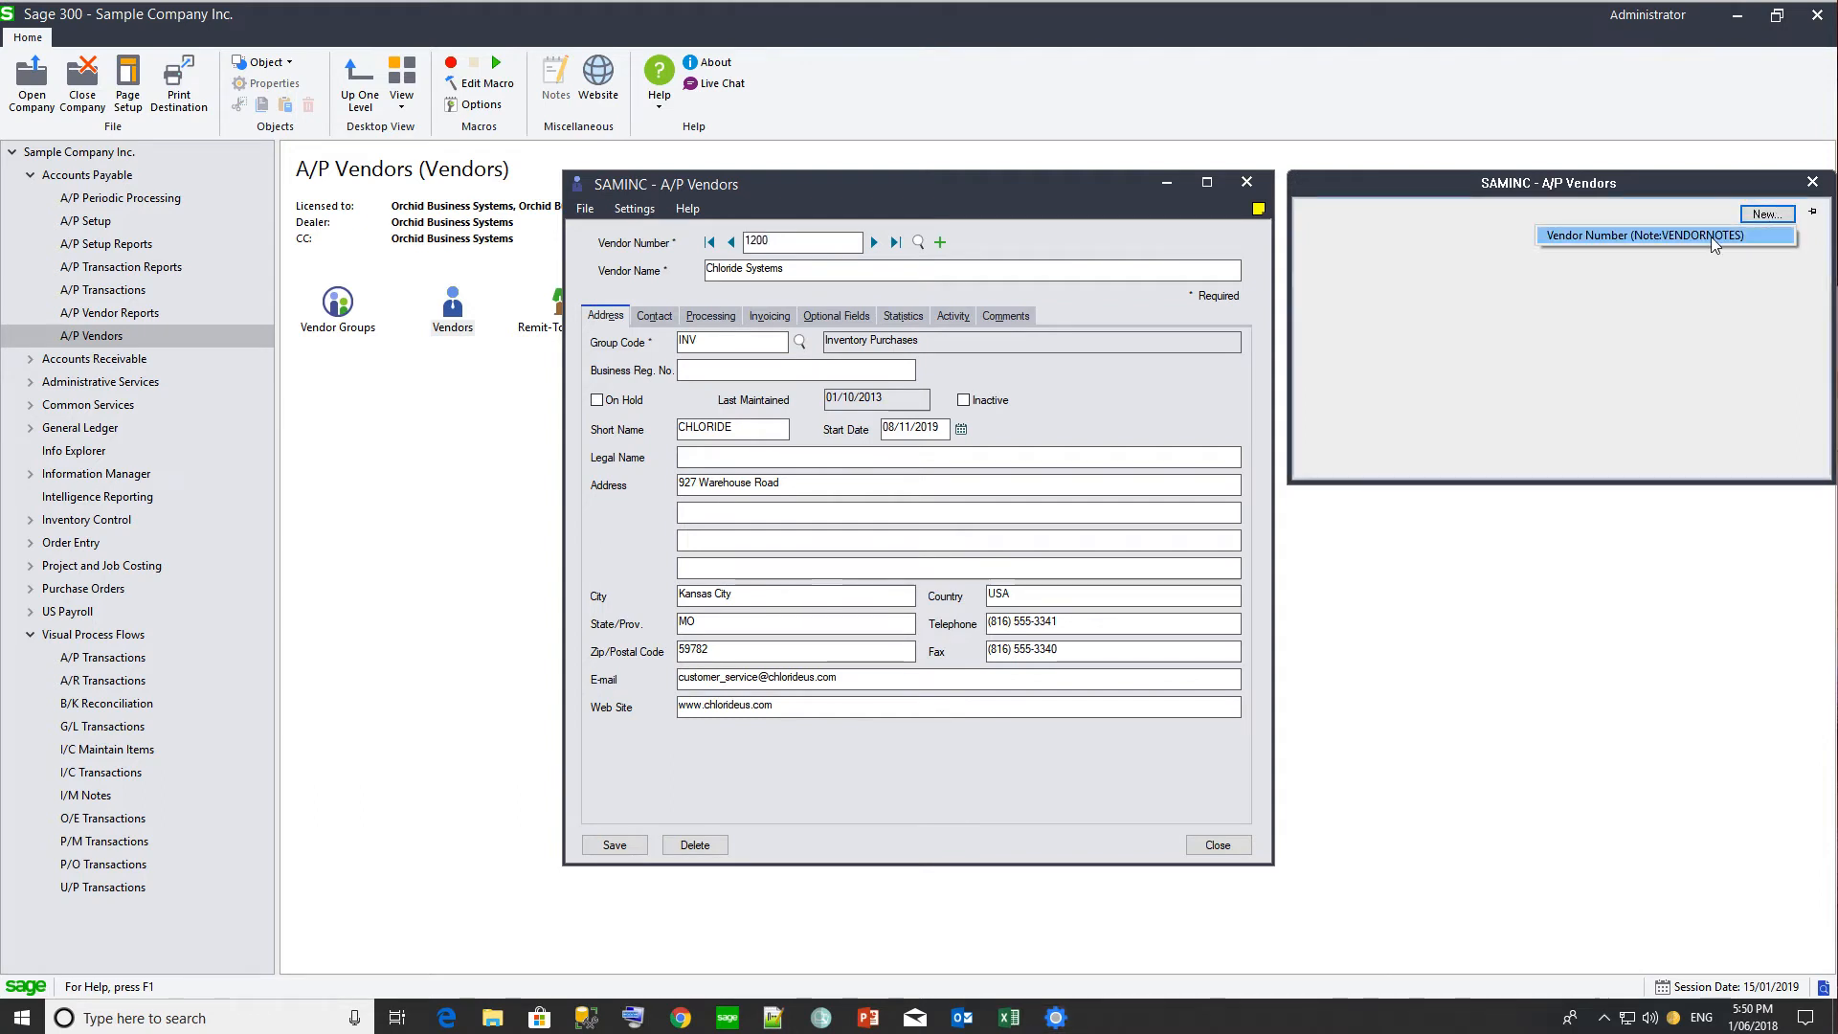
pyautogui.click(1710, 238)
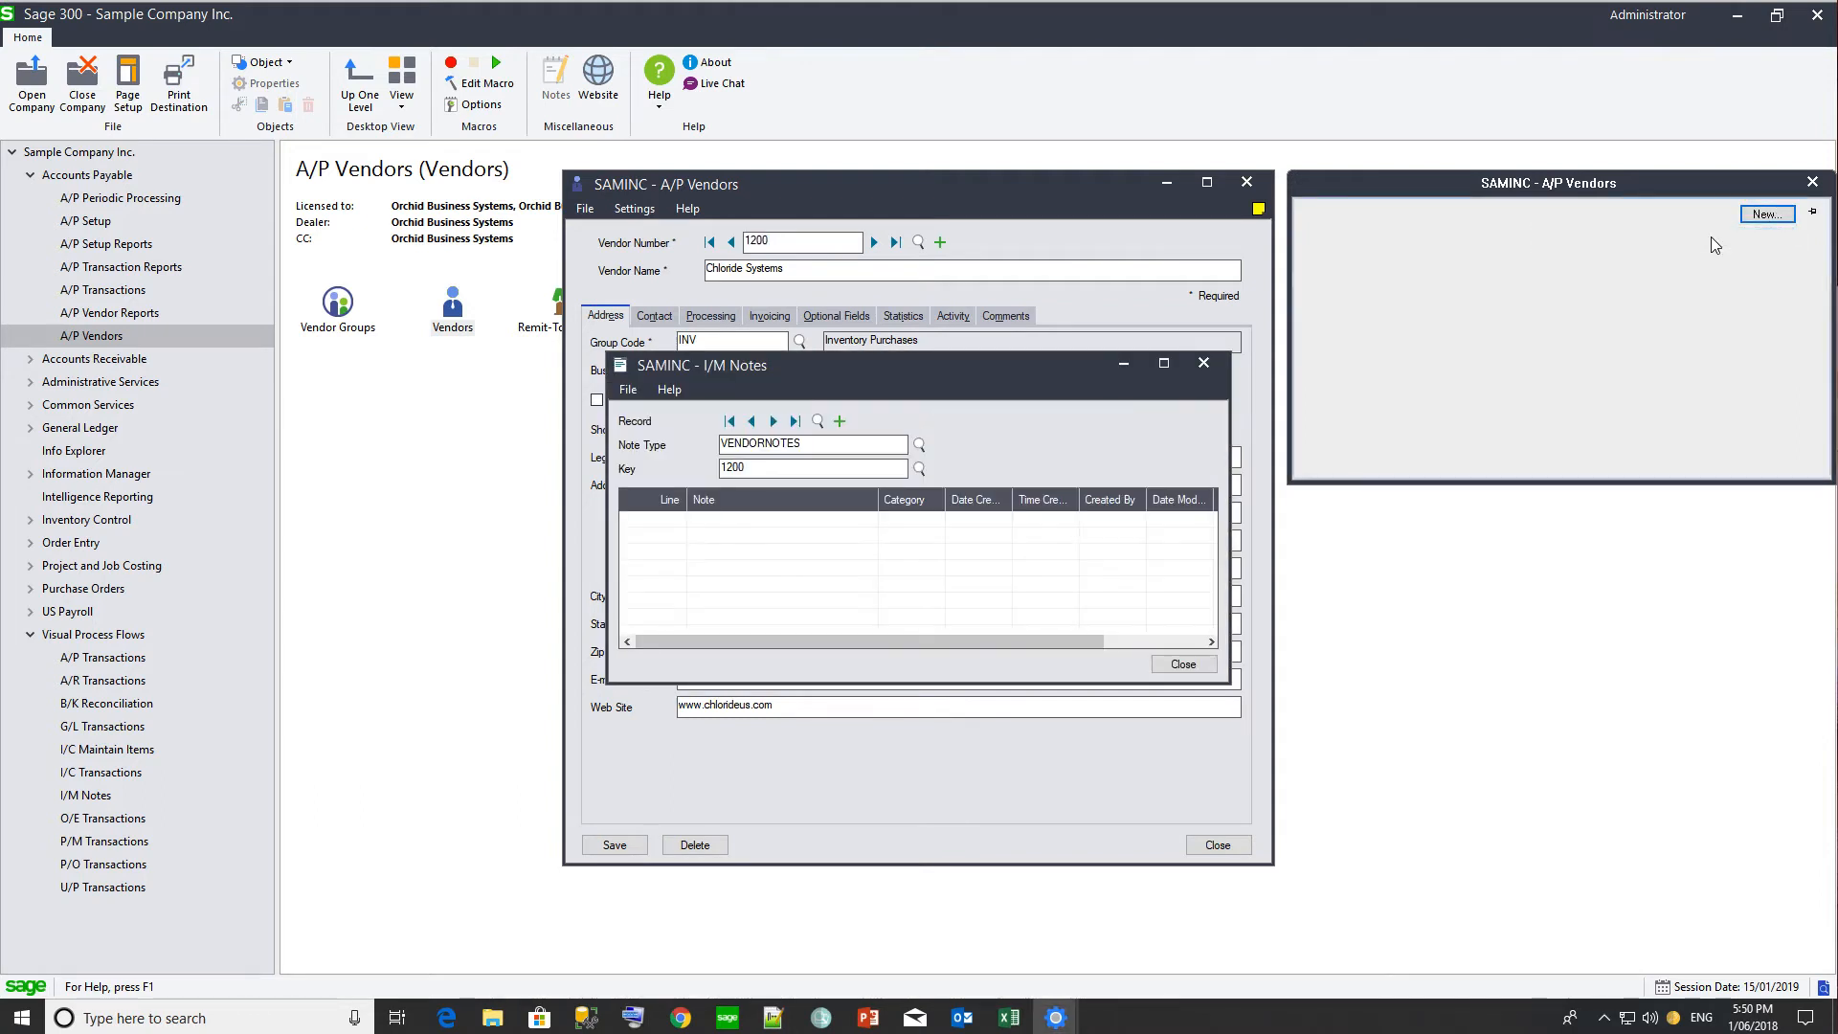
pyautogui.write('Th')
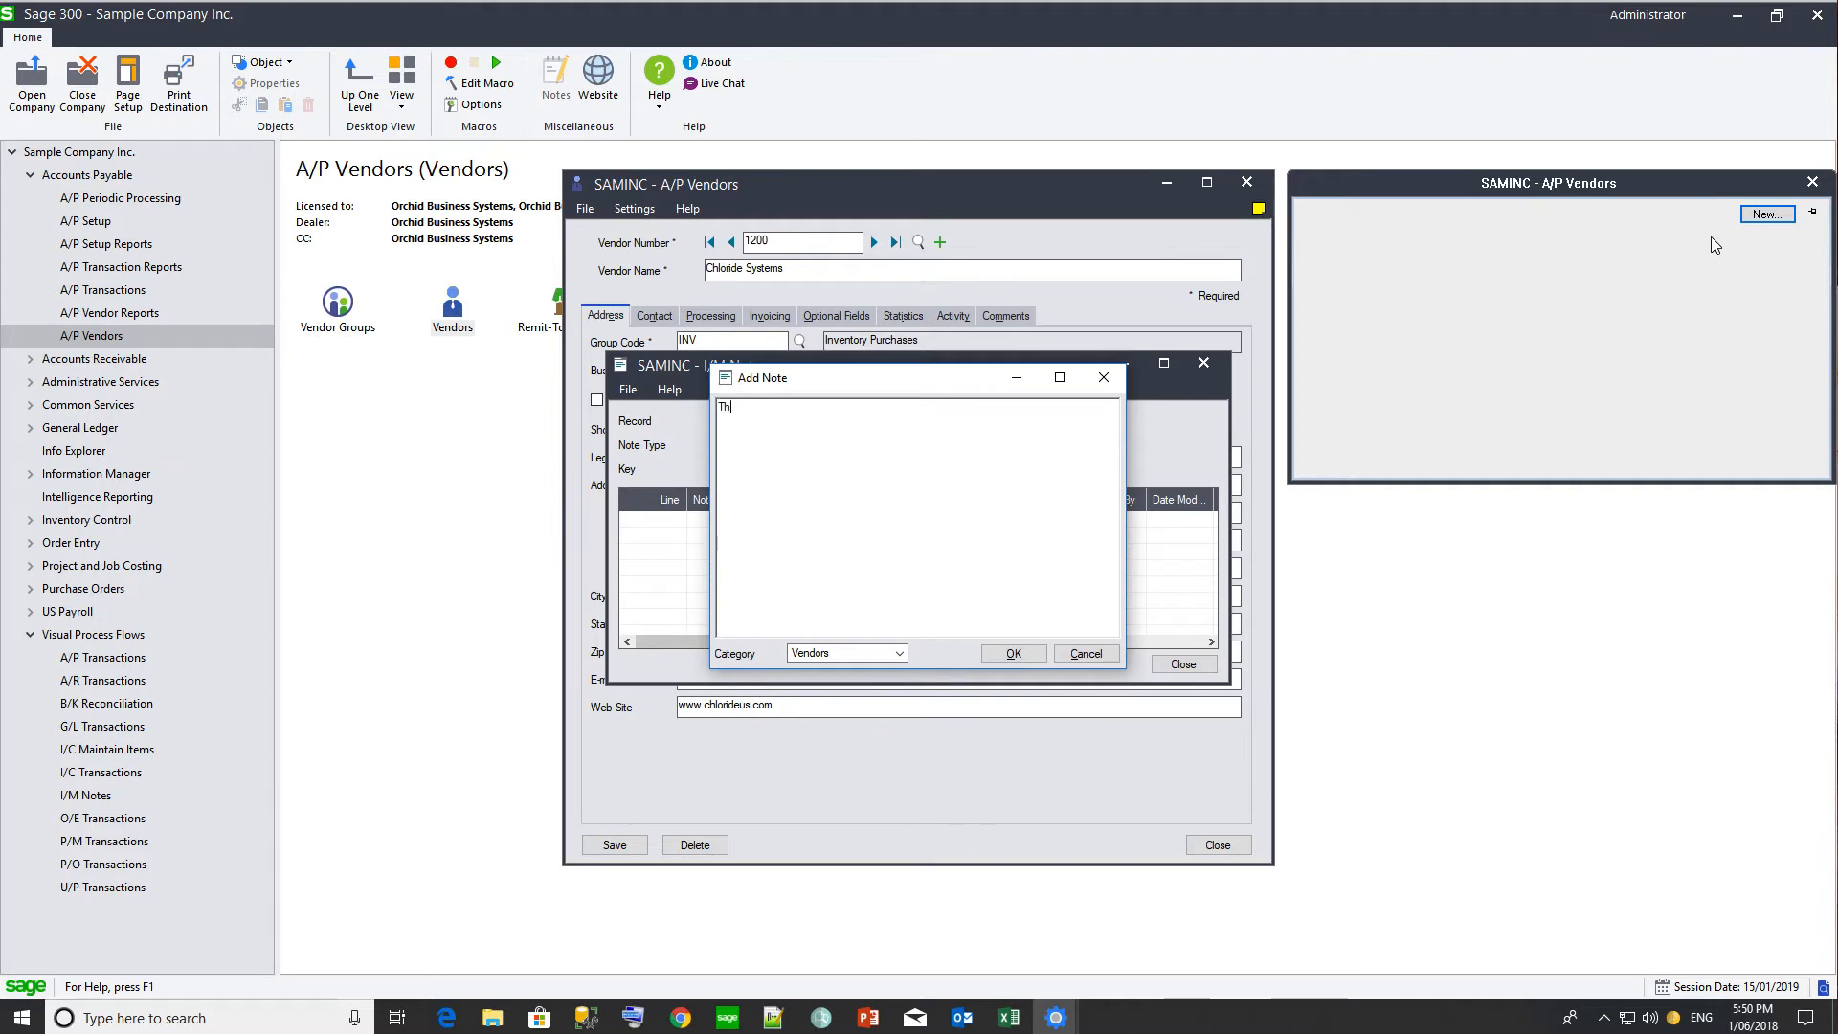
pyautogui.write('is vendor needs the POs in mi')
pyautogui.write('nimum quantities')
pyautogui.click(1013, 653)
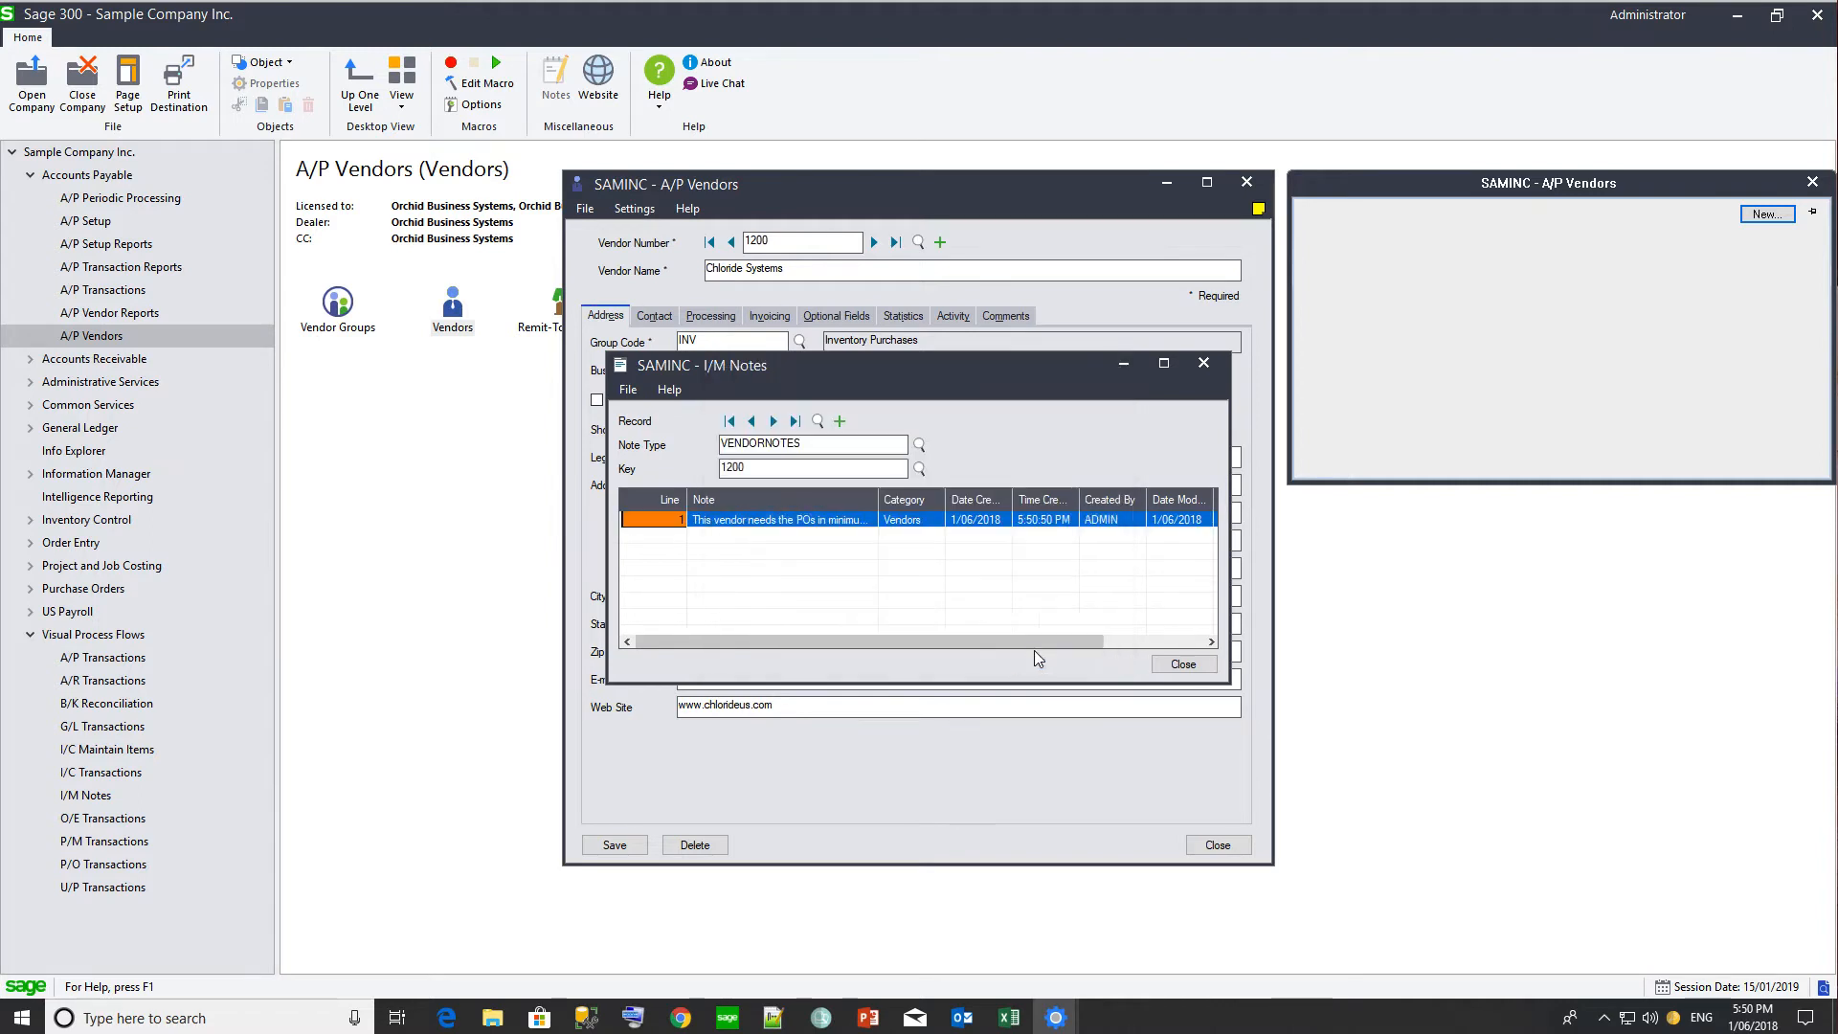
pyautogui.click(1183, 663)
pyautogui.click(1217, 845)
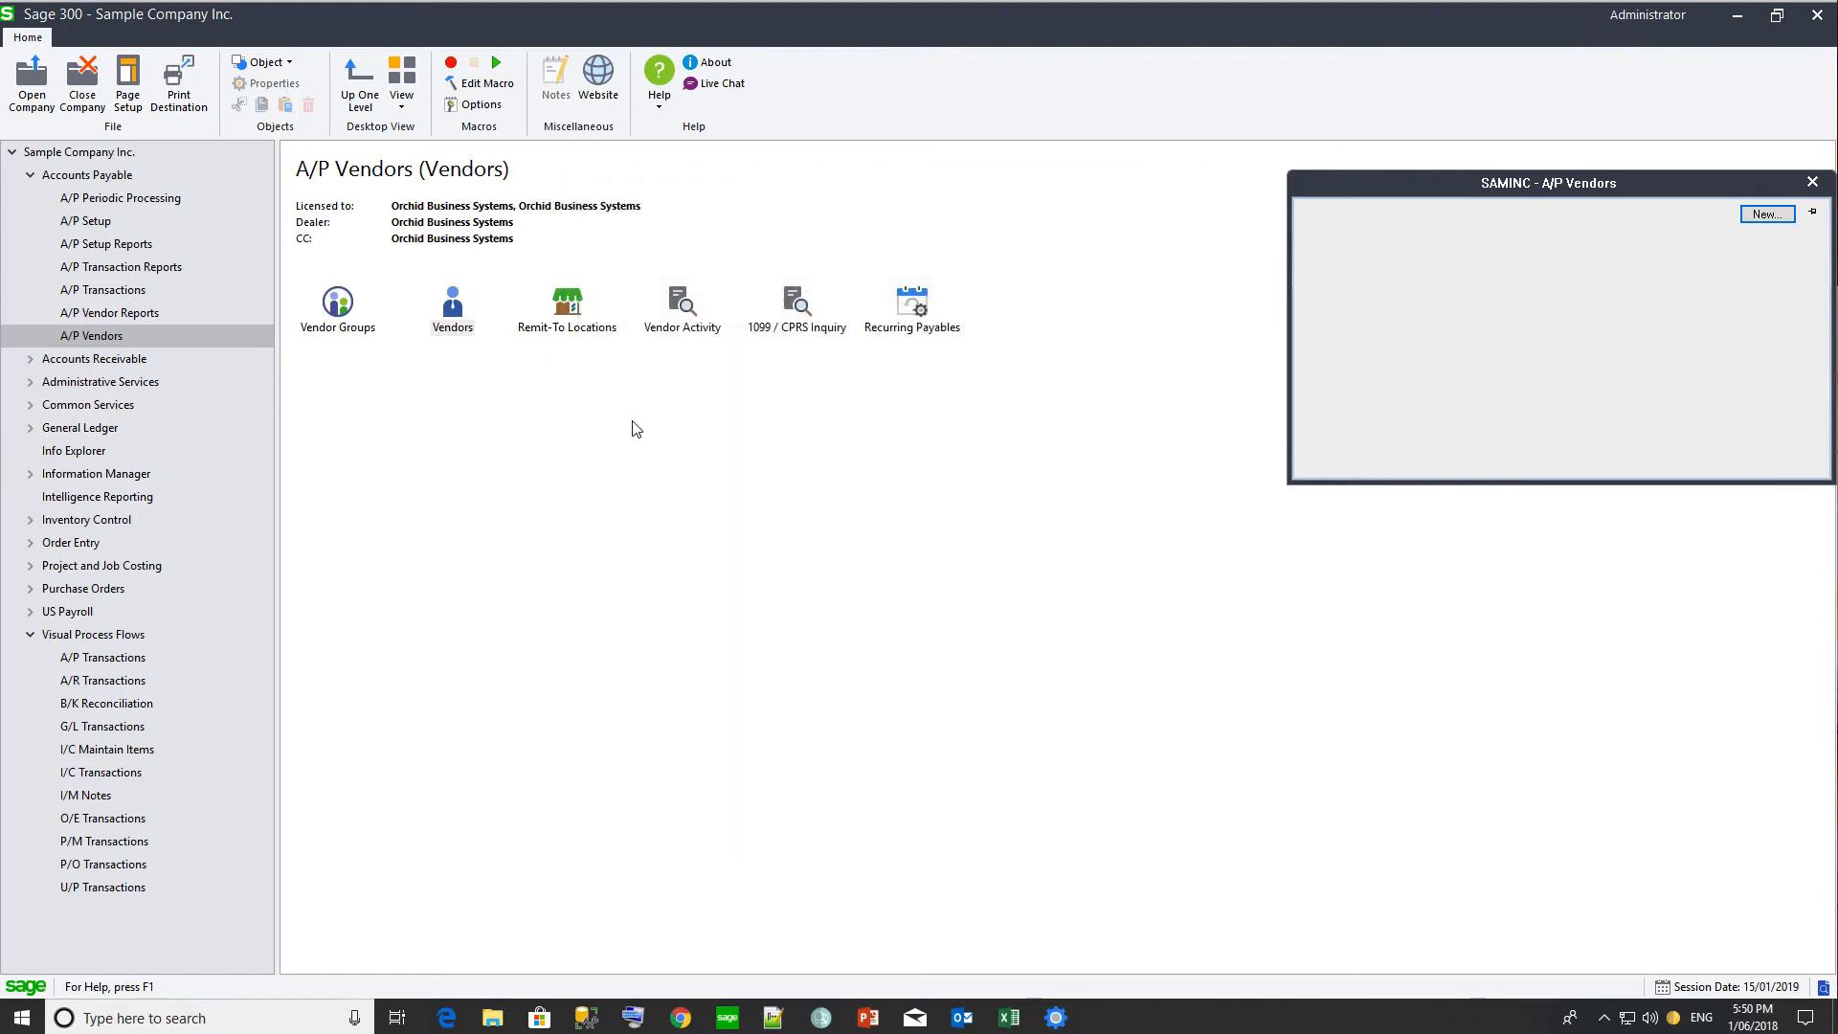
# Step: Check the vendor note for Chloride Systems in A/P Vendor Activity and close that screen
pyautogui.click(681, 304)
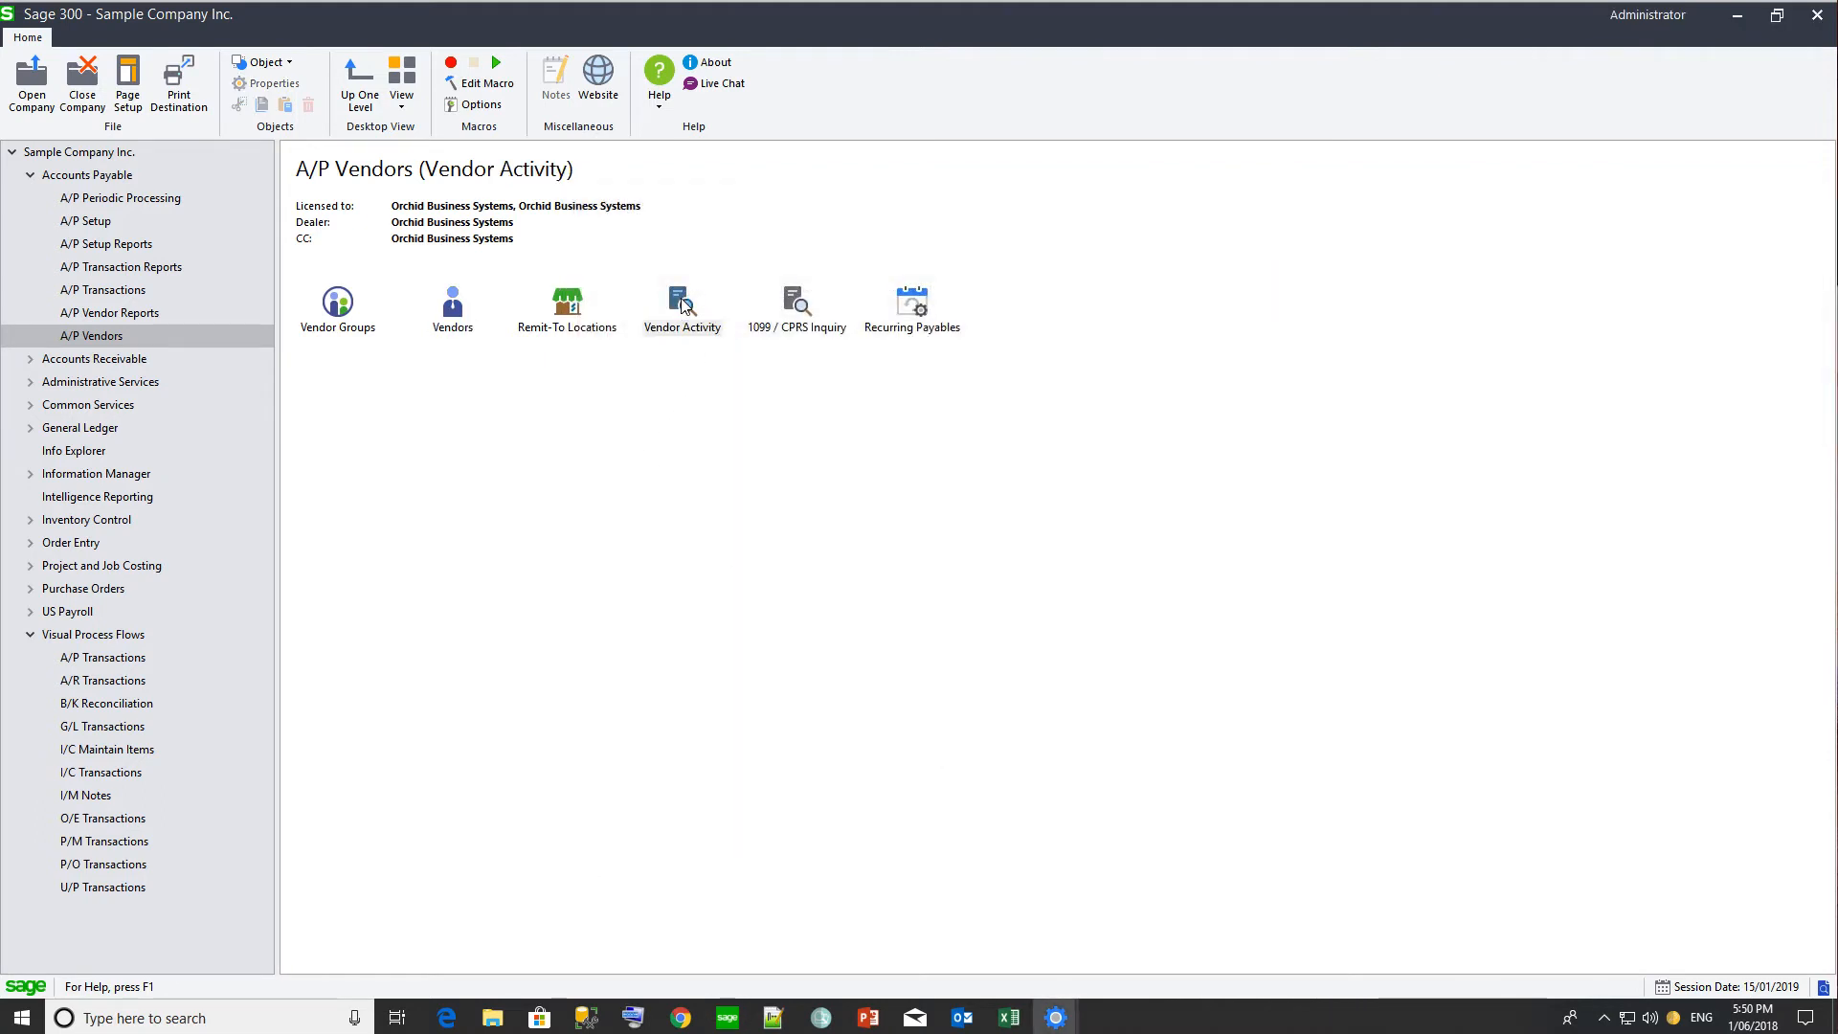
pyautogui.doubleClick(682, 304)
pyautogui.click(836, 363)
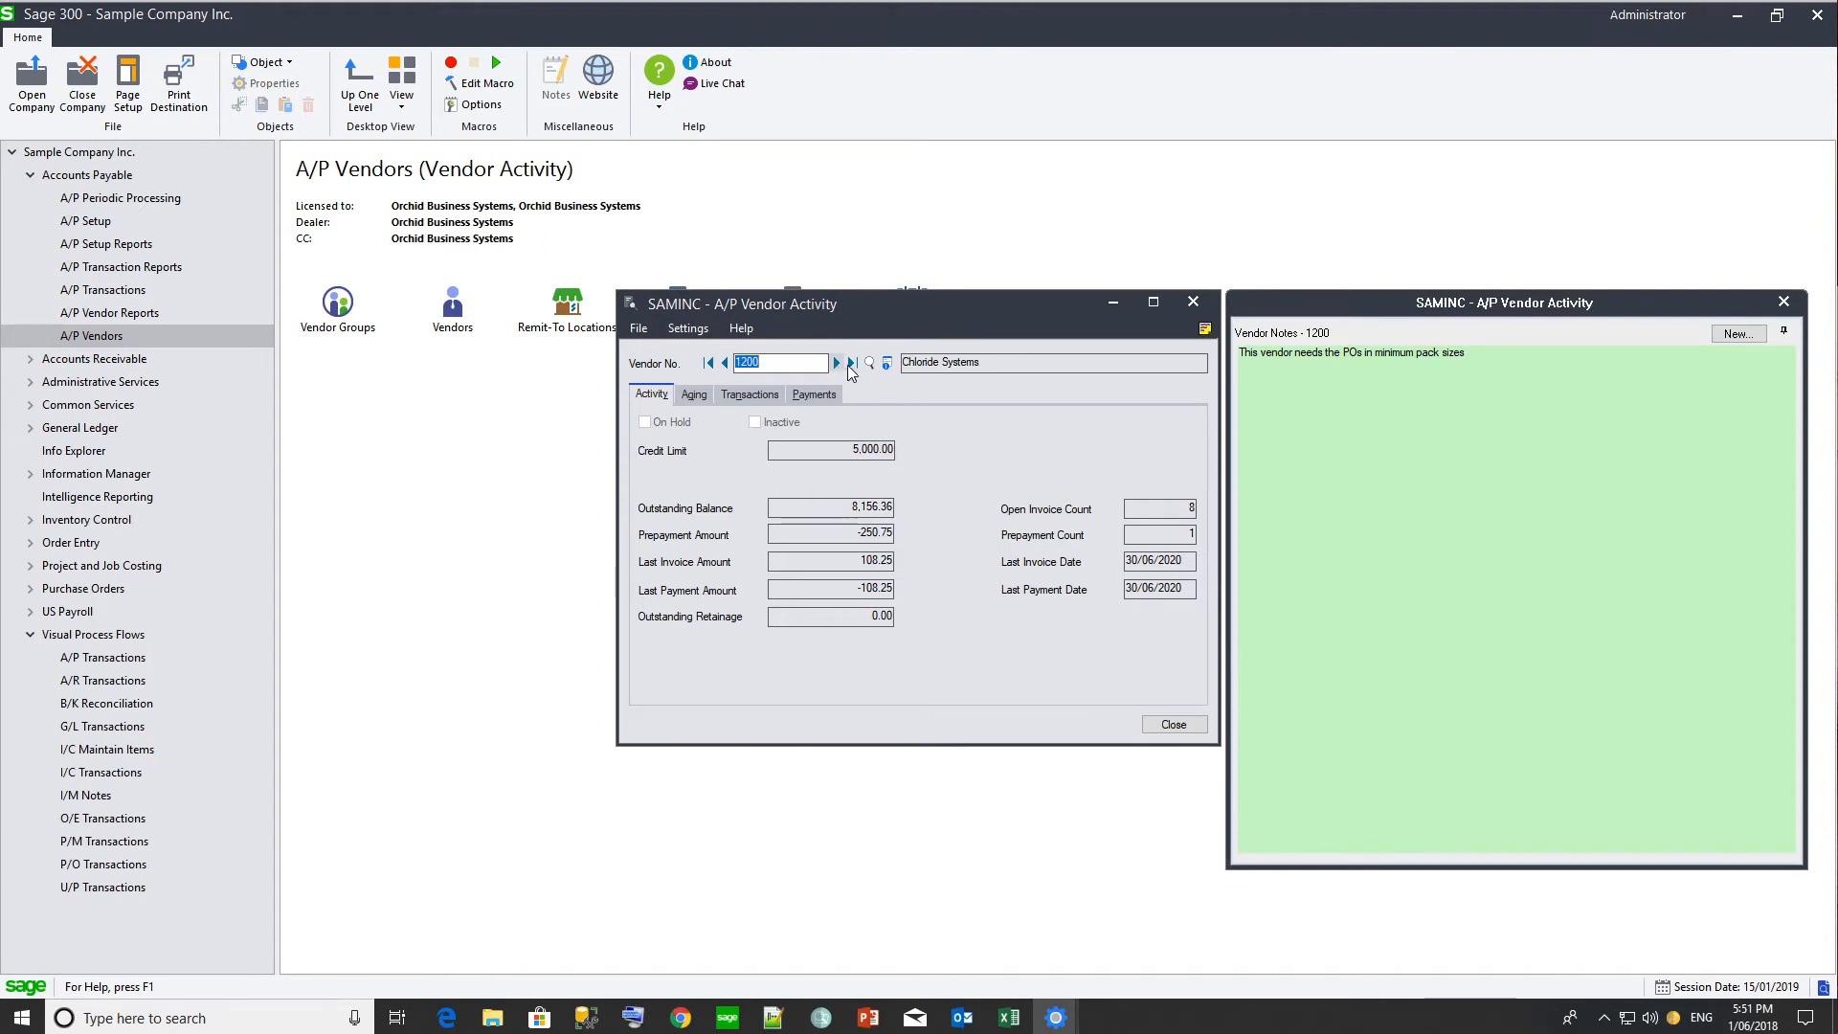
pyautogui.click(1193, 301)
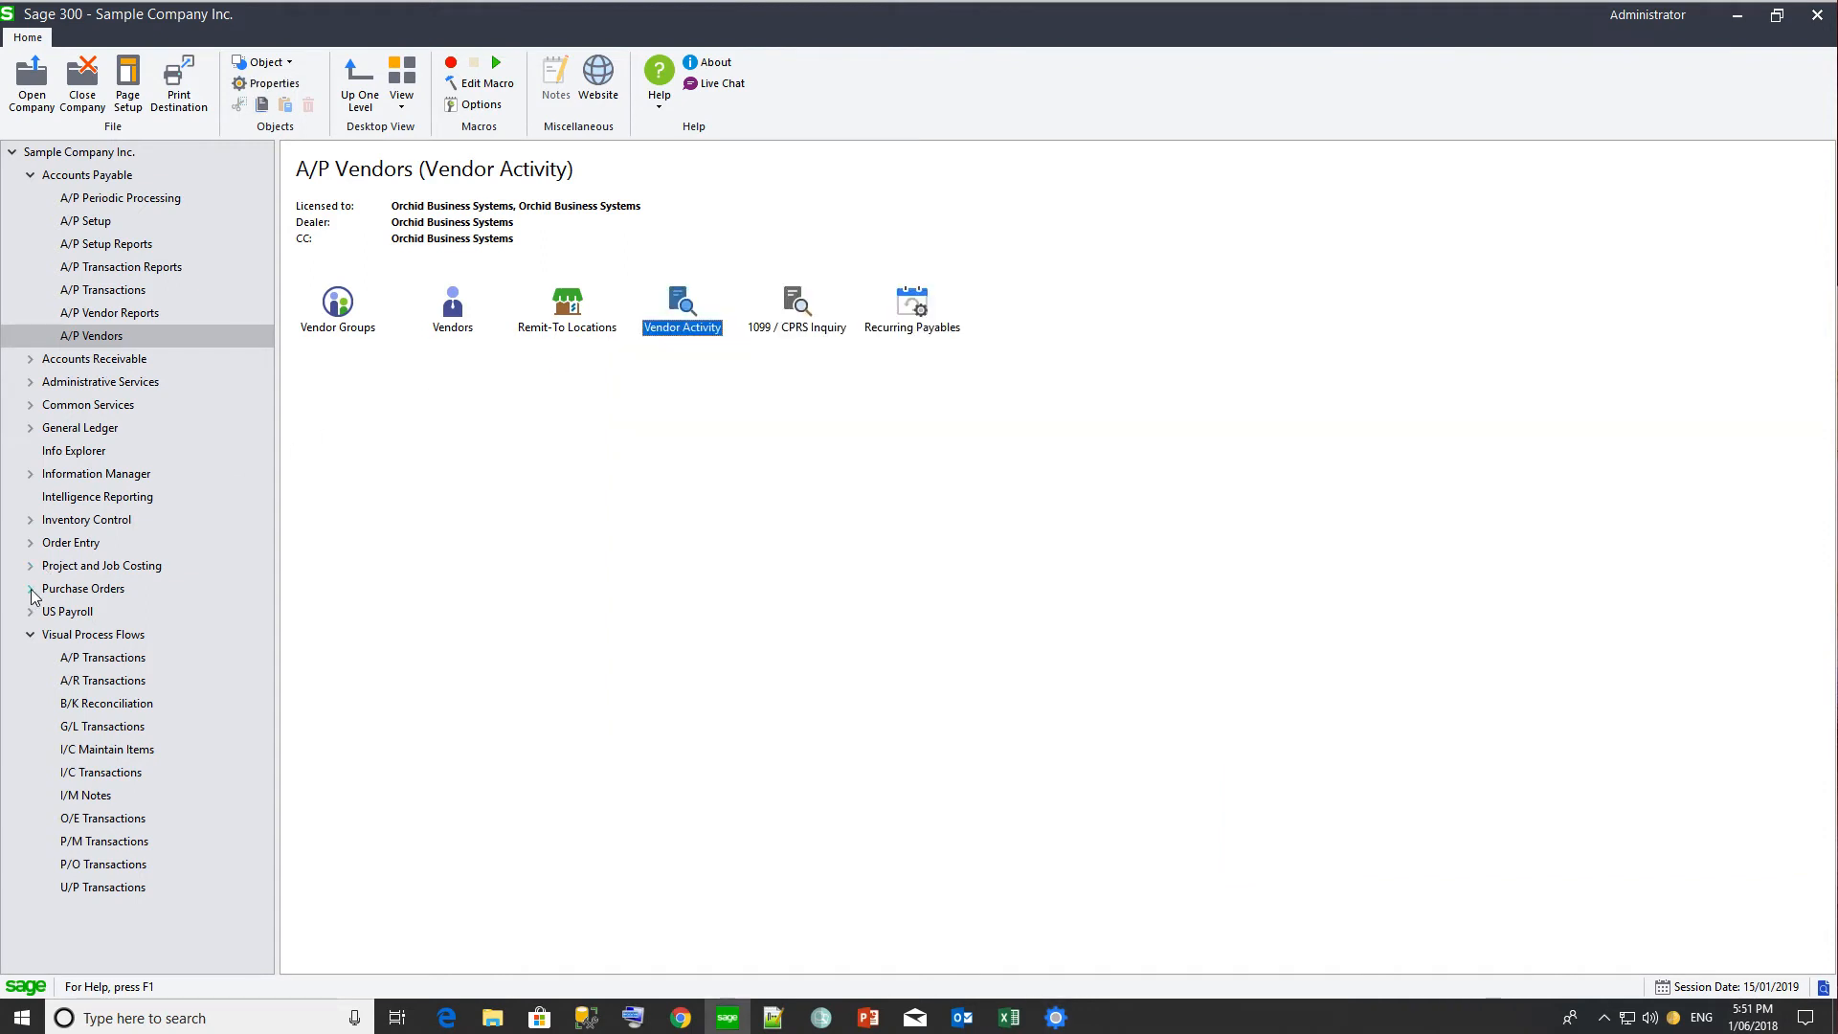
# Step: Start a new purchase order for the vendor Chloride Systems in P/O Purchase Order Entry
pyautogui.click(30, 589)
pyautogui.doubleClick(452, 301)
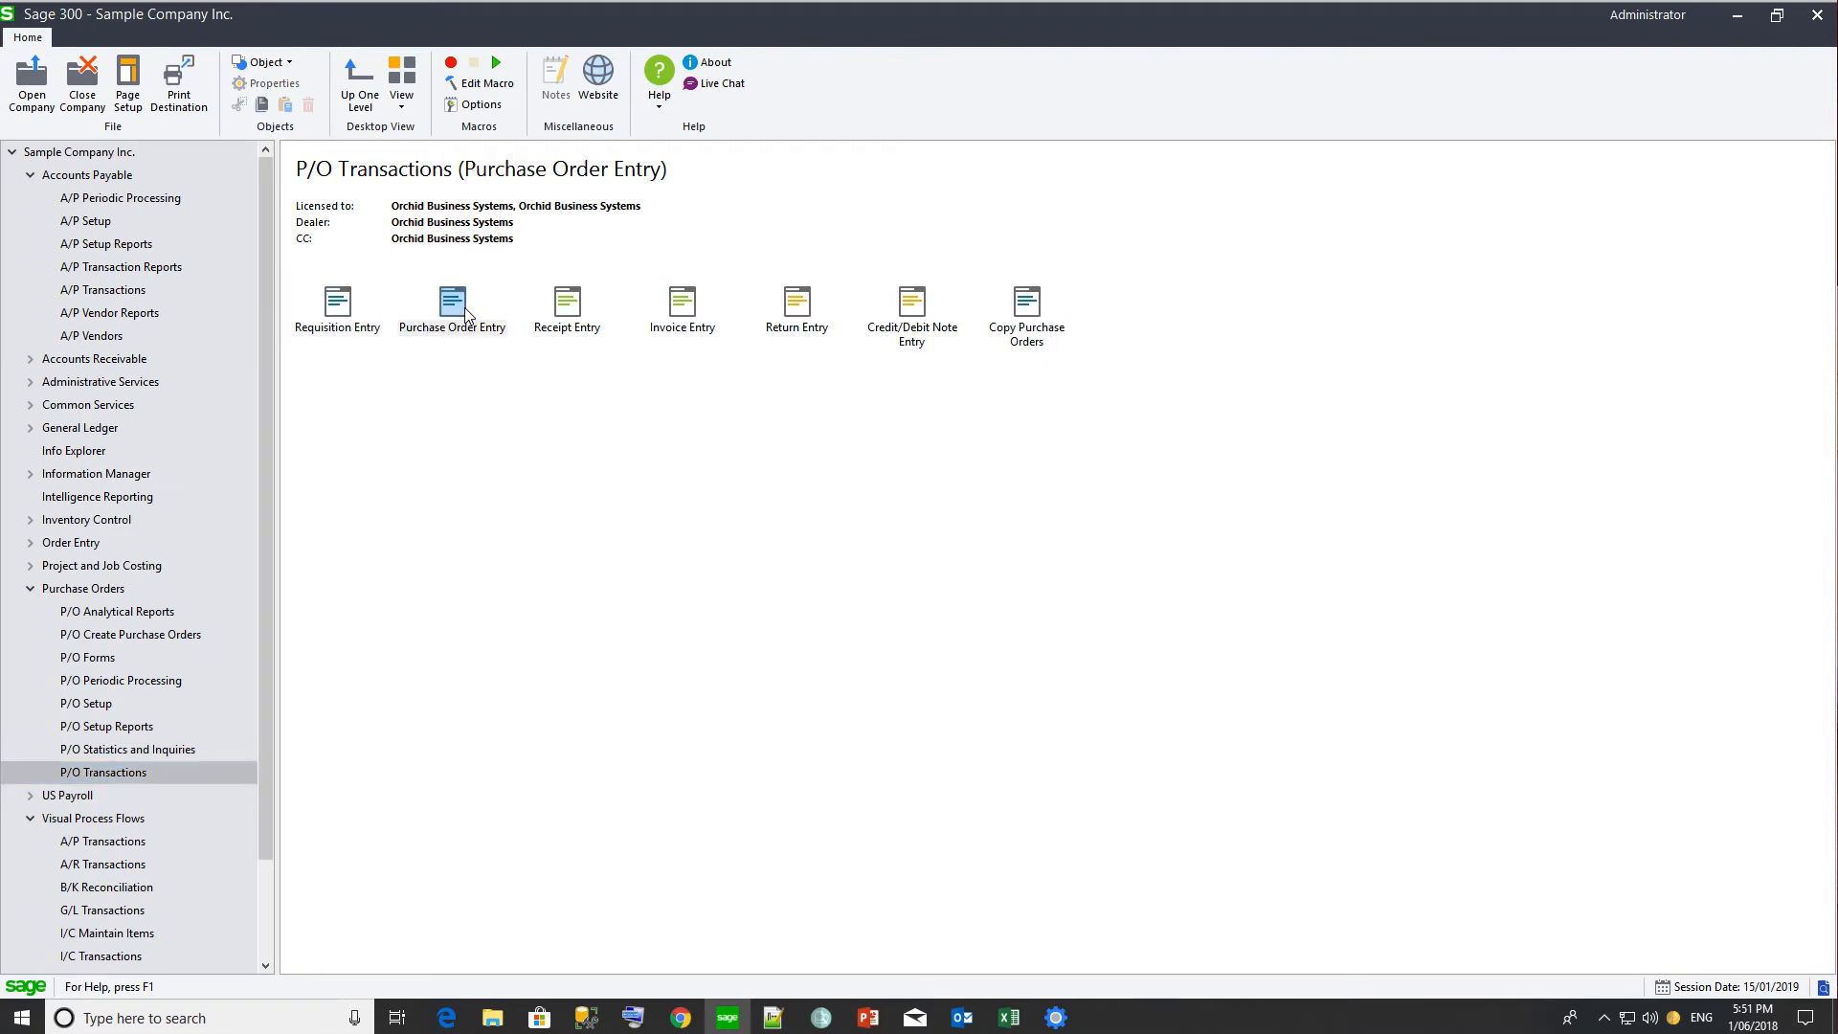
pyautogui.write('1200')
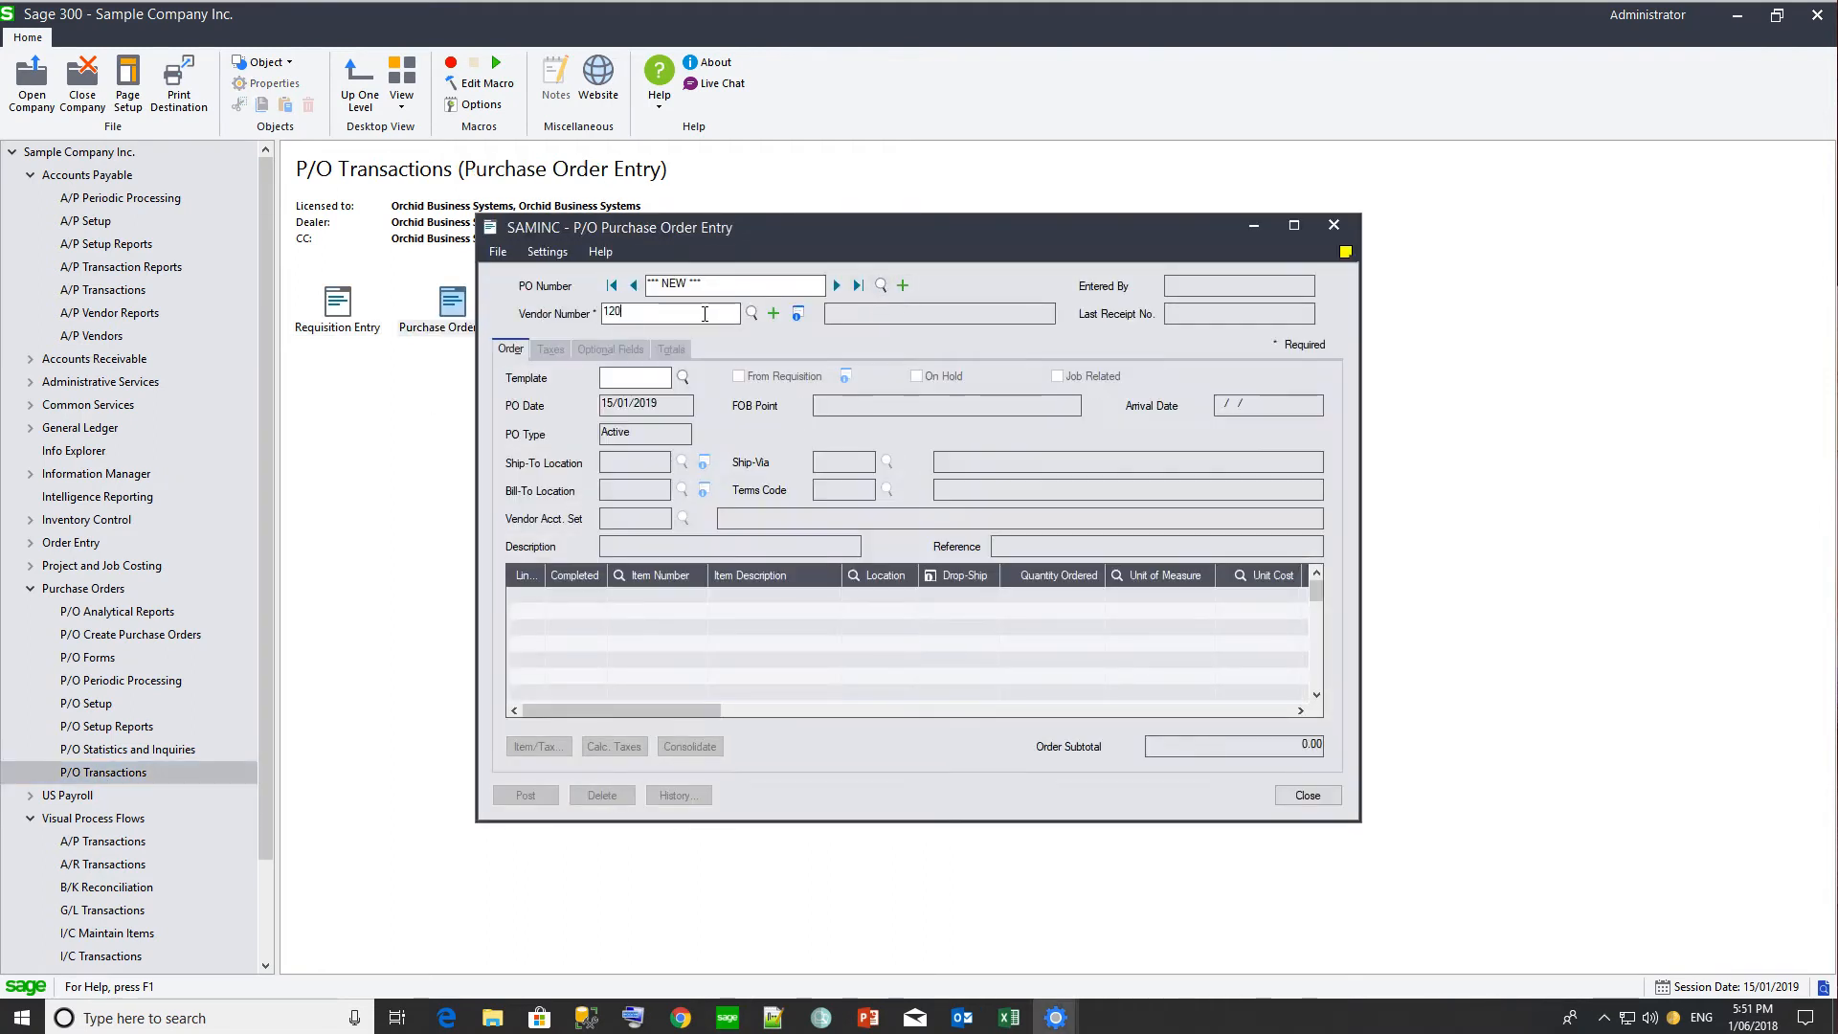
pyautogui.press('Tab')
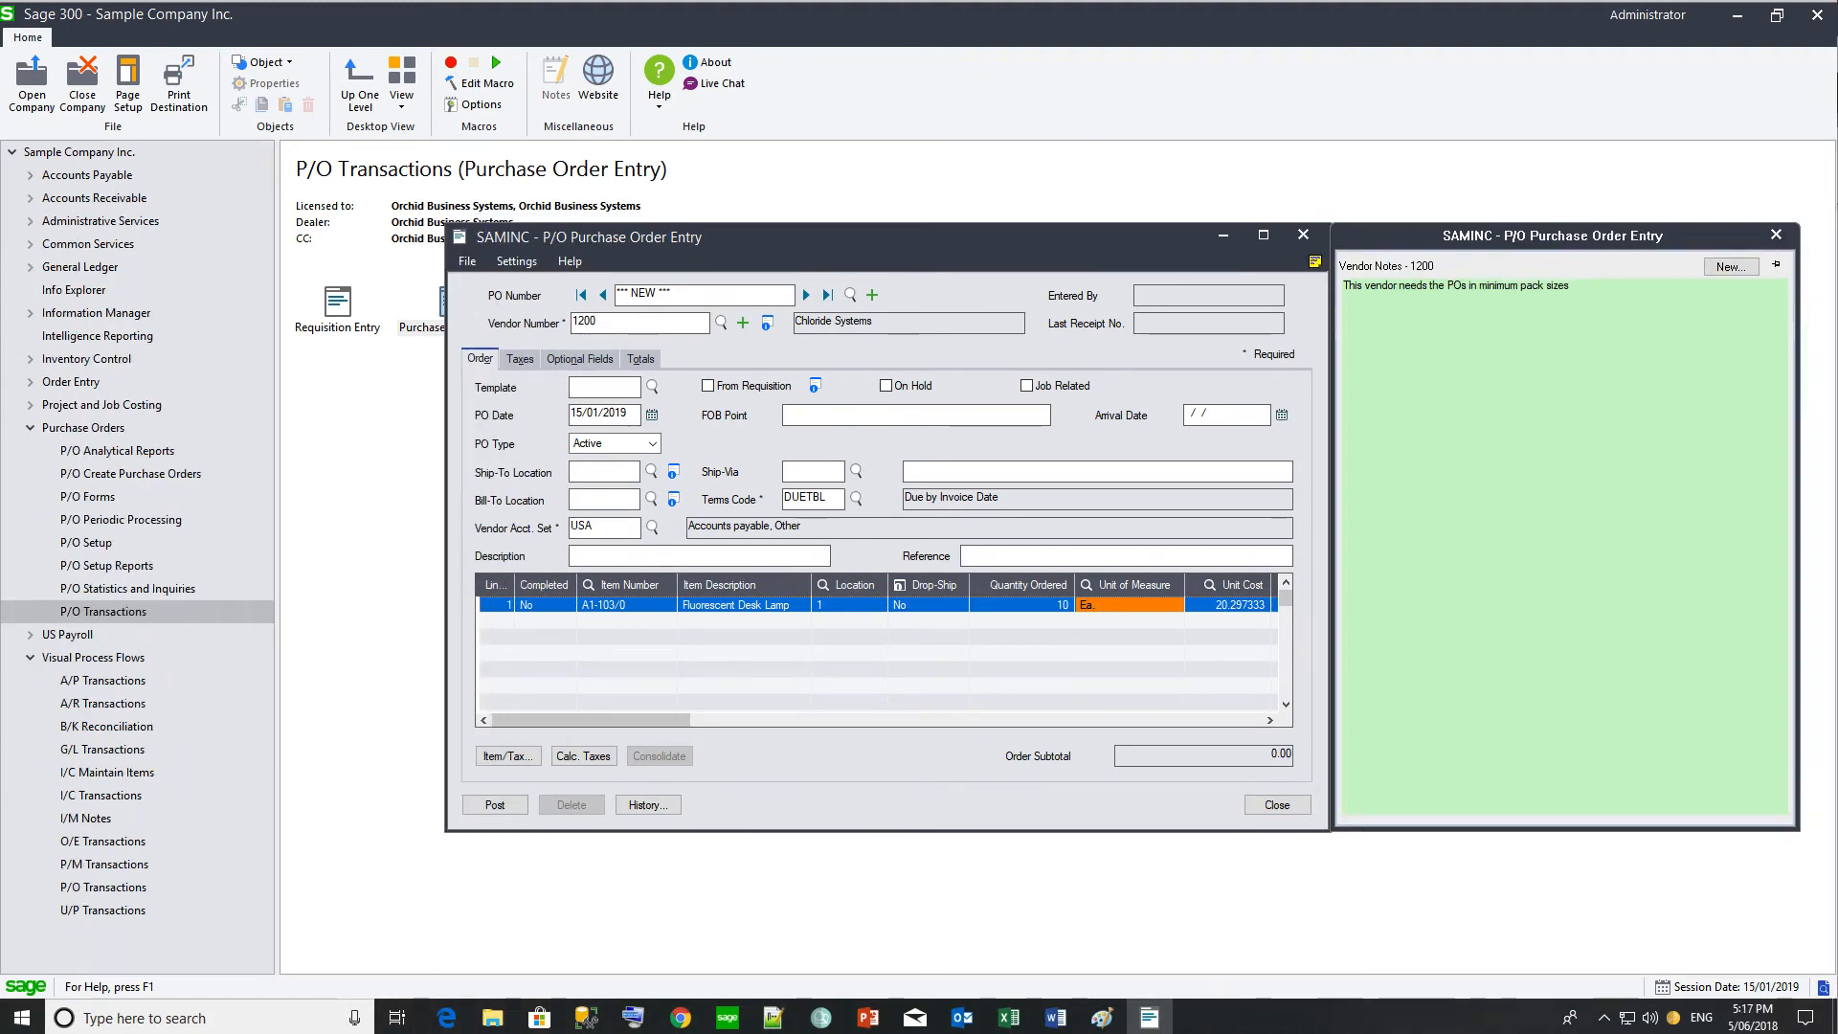
# Step: Start a new VENDORNOTES note for the vendor and copy the urgent-order shipping instructions from the open Word document
pyautogui.moveTo(1739, 454)
pyautogui.click(1726, 271)
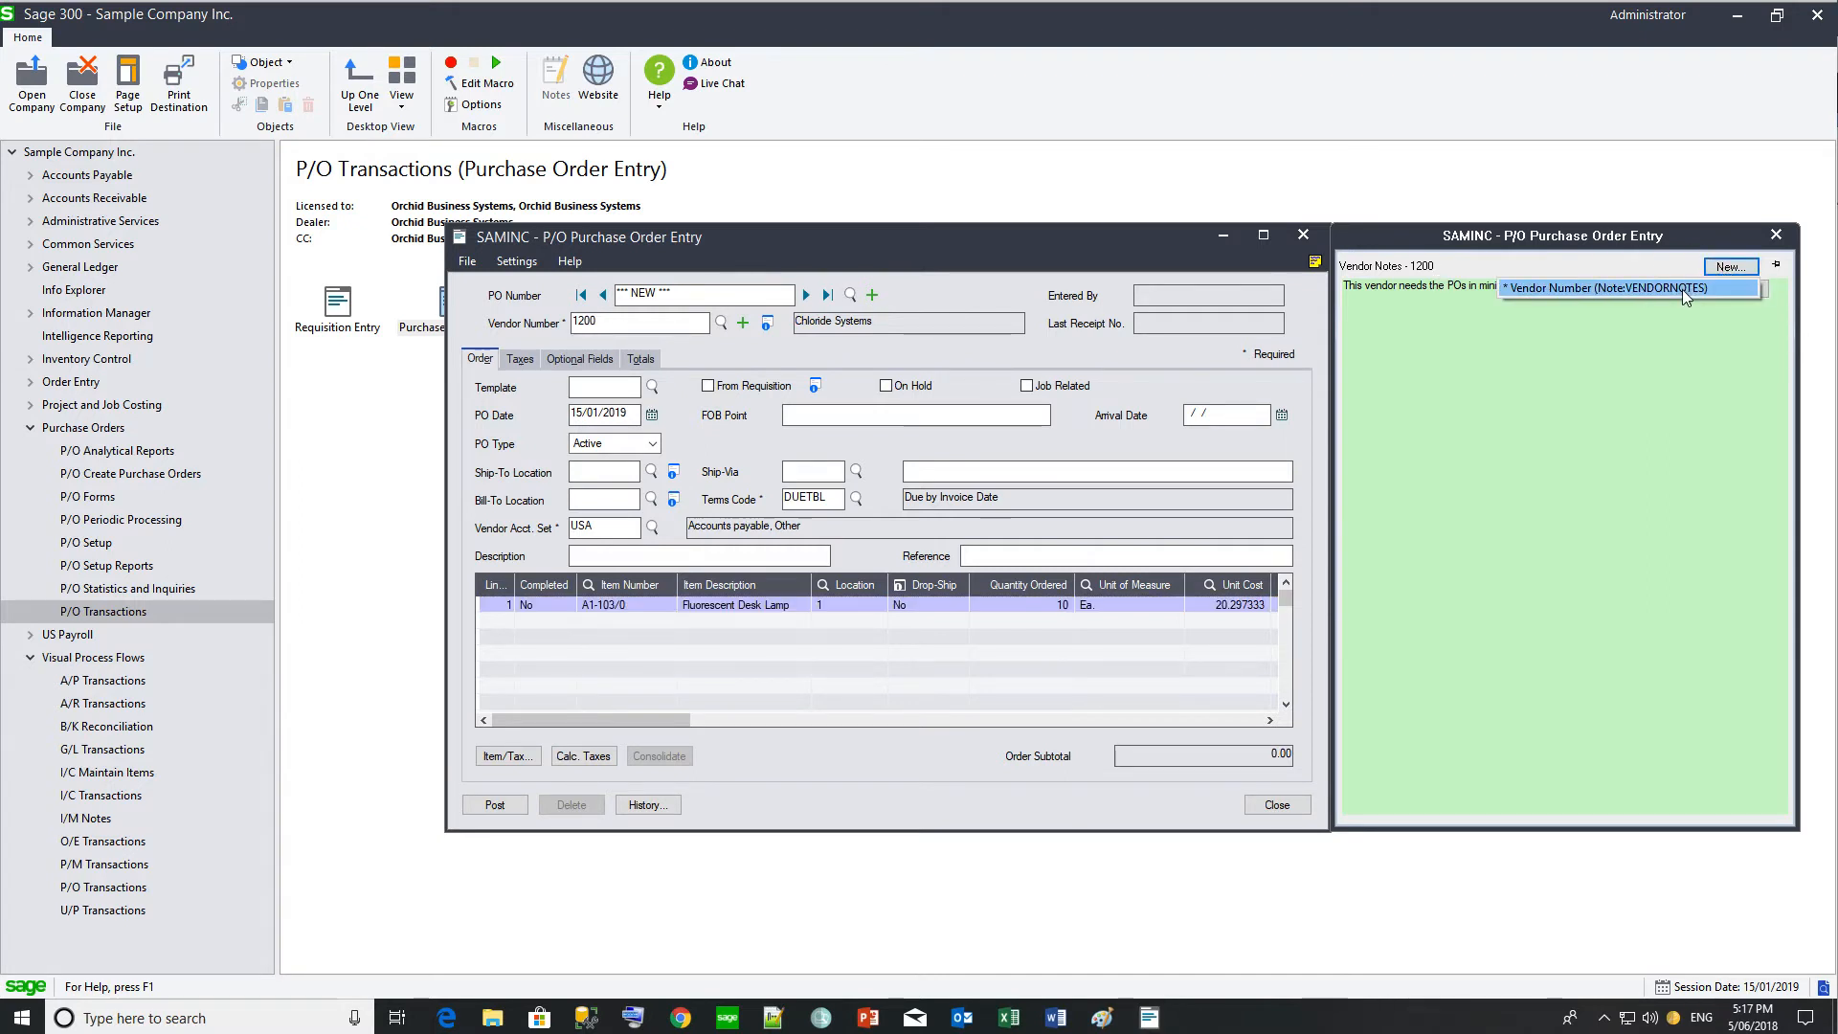
pyautogui.click(1685, 289)
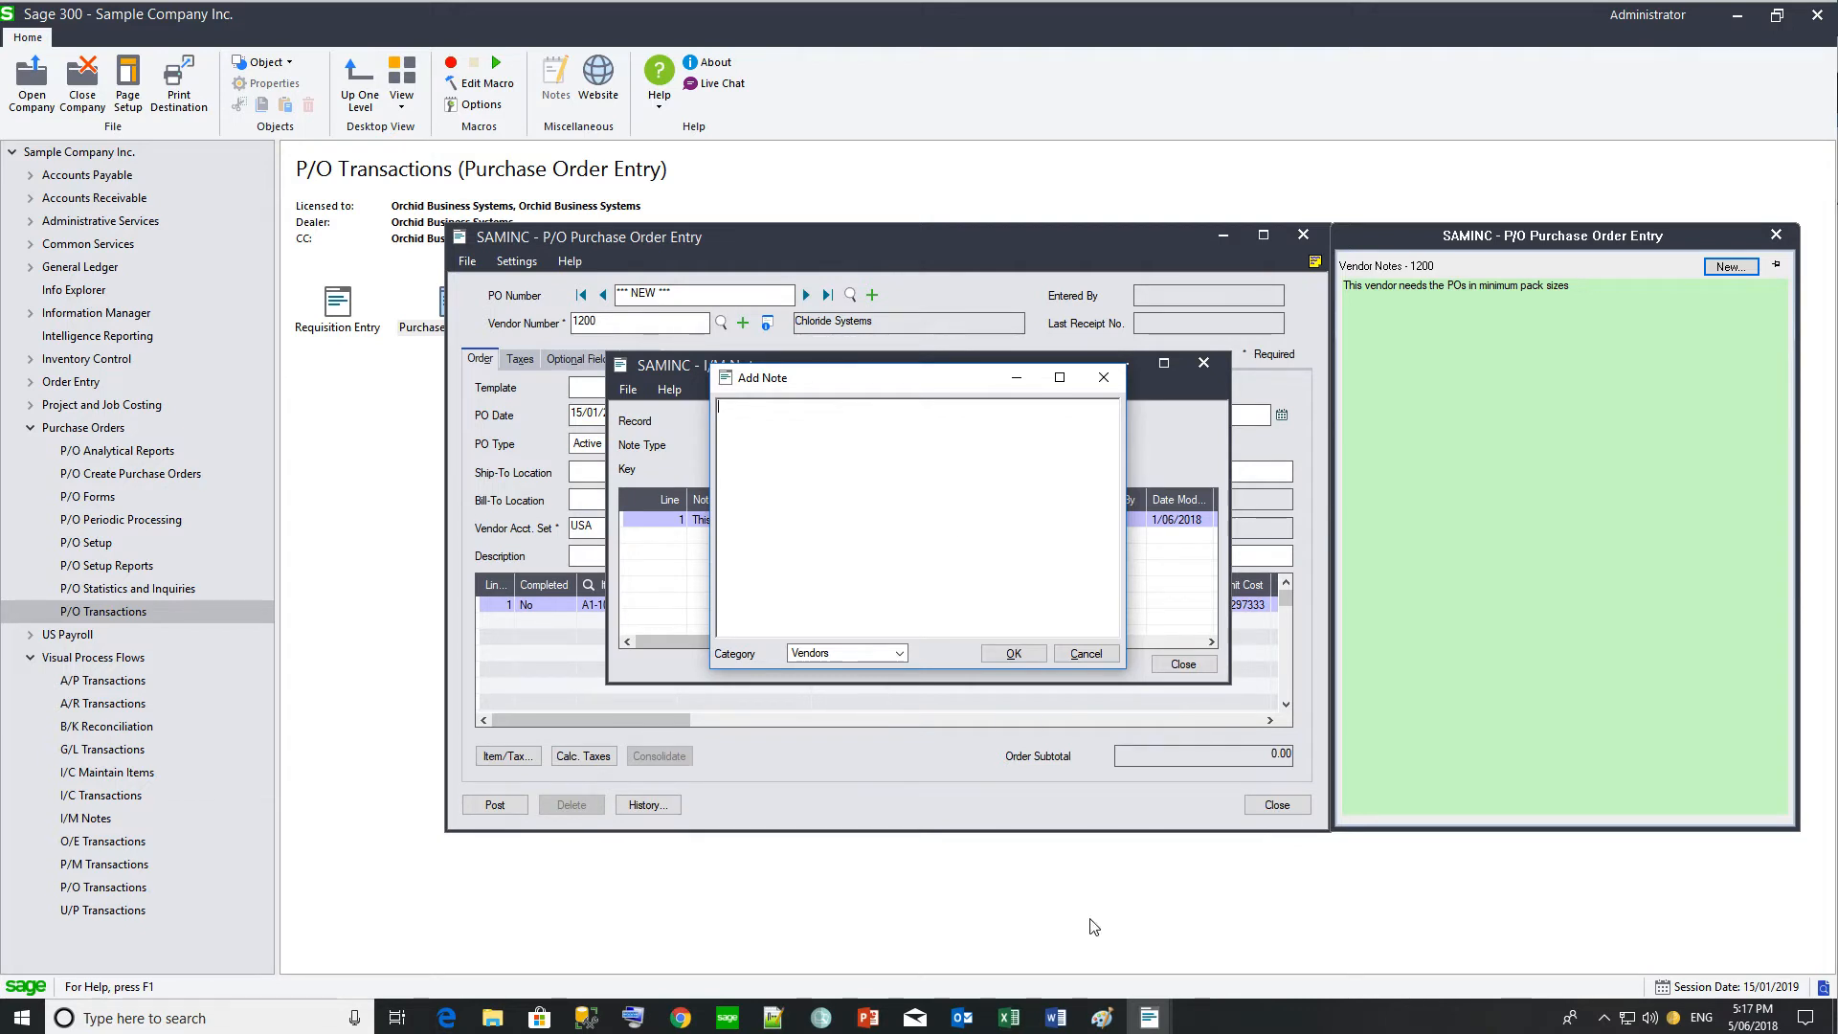
pyautogui.click(1056, 1017)
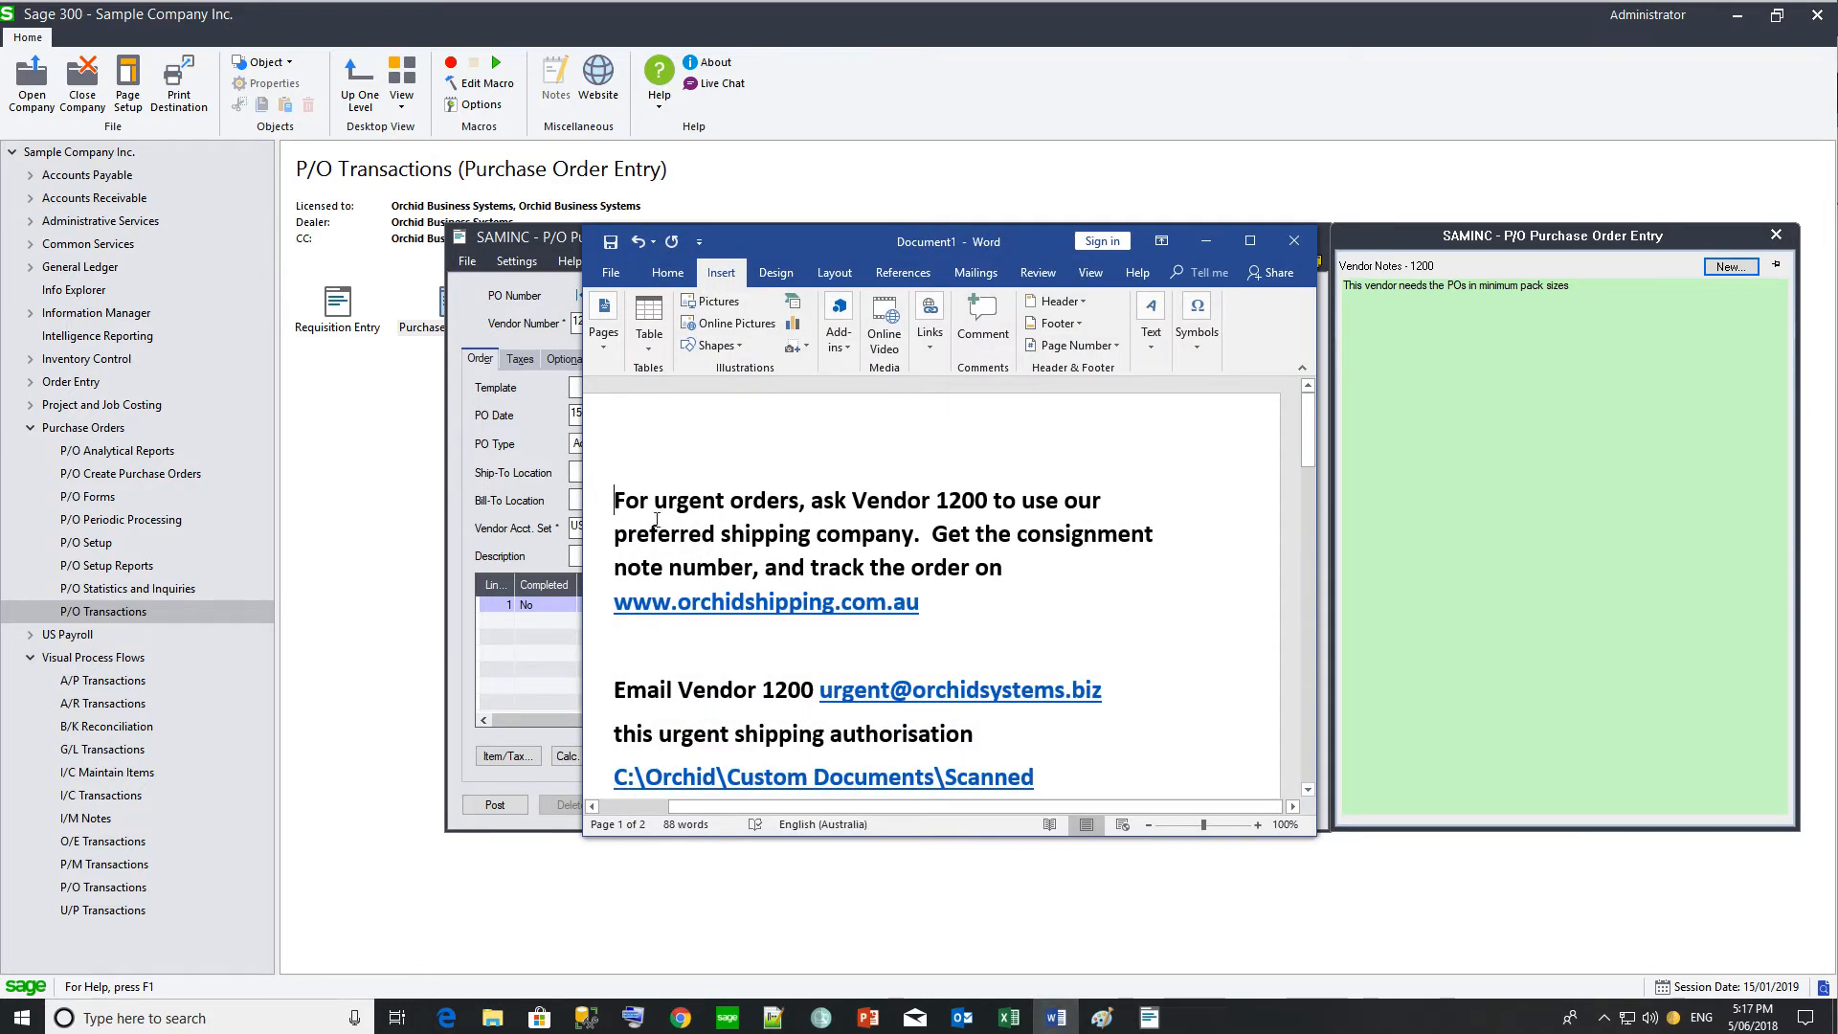
pyautogui.moveTo(657, 520); pyautogui.dragTo(878, 708)
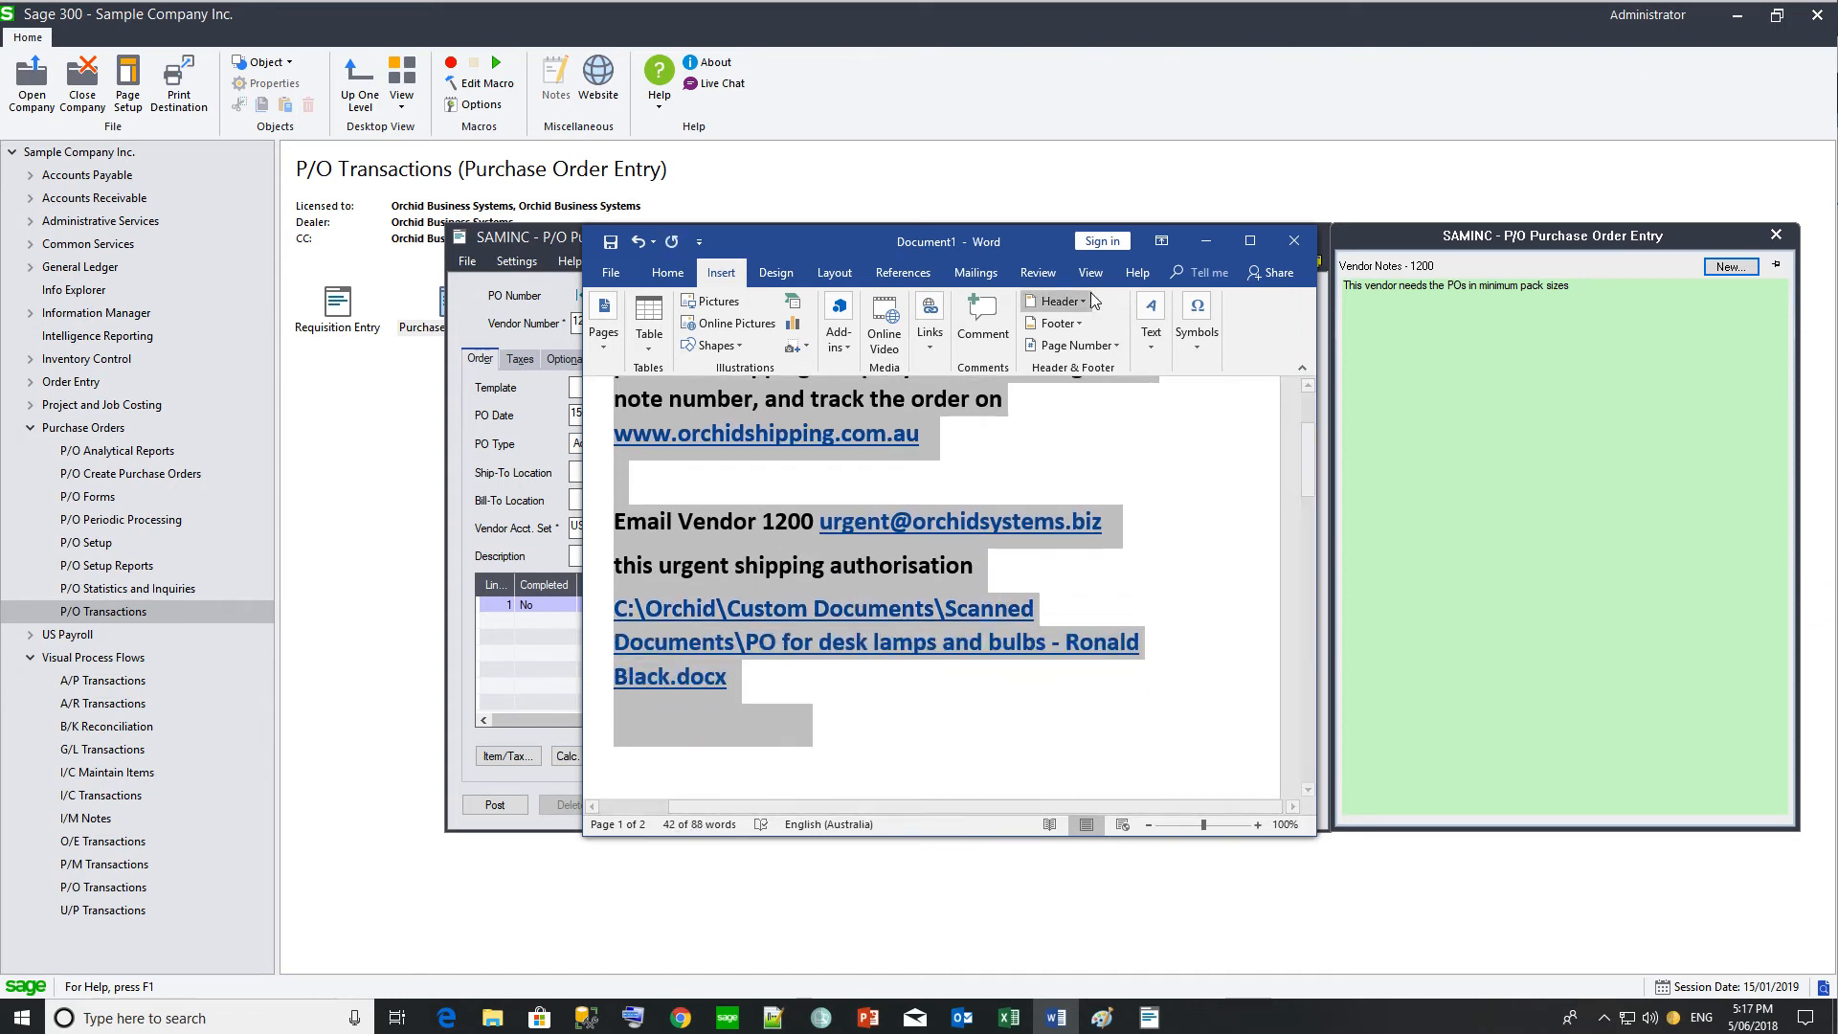
# Step: Paste the urgent-order shipping instructions into the new vendor note under the Vendors category, save it and close I/M Notes
pyautogui.click(1206, 241)
pyautogui.click(730, 410)
pyautogui.hotkey('ctrl', 'v')
pyautogui.moveTo(1111, 586); pyautogui.dragTo(1113, 421)
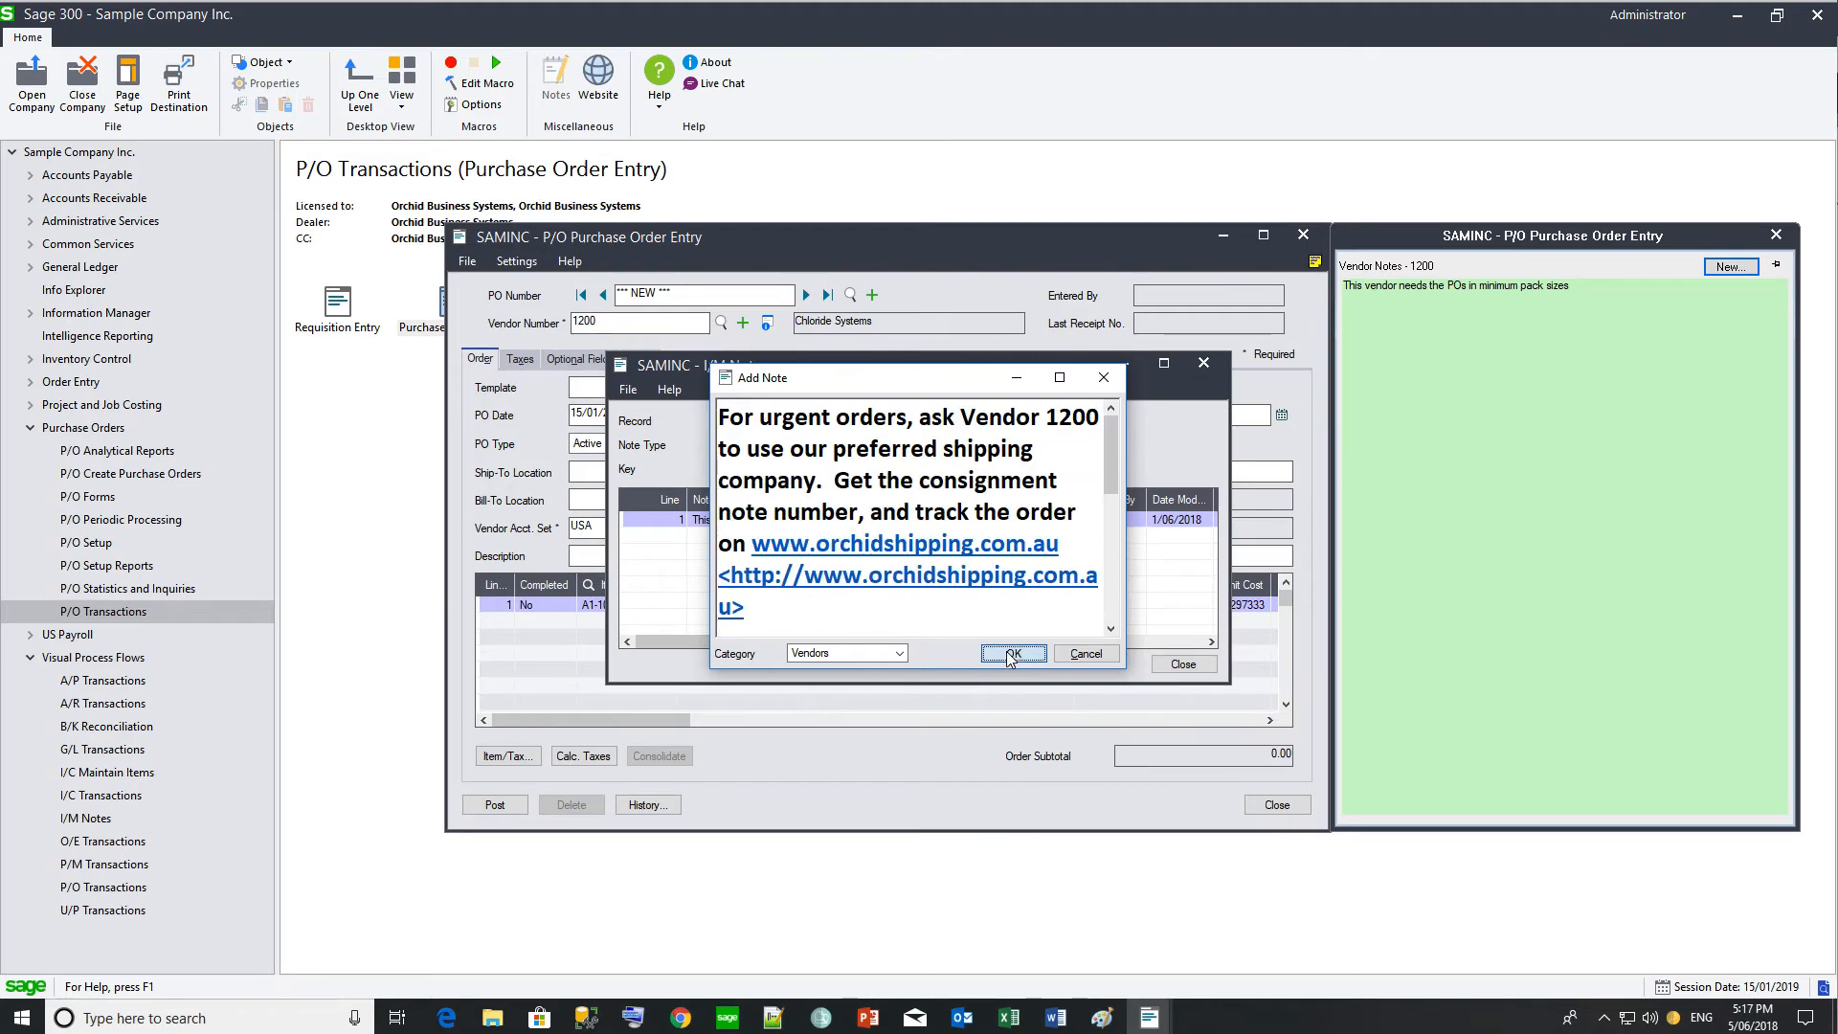
pyautogui.click(1013, 654)
pyautogui.click(1183, 664)
# Step: Reopen the purchase order's notes window and read the urgent-orders note through to its e-mail and document links
pyautogui.click(1776, 234)
pyautogui.click(1315, 261)
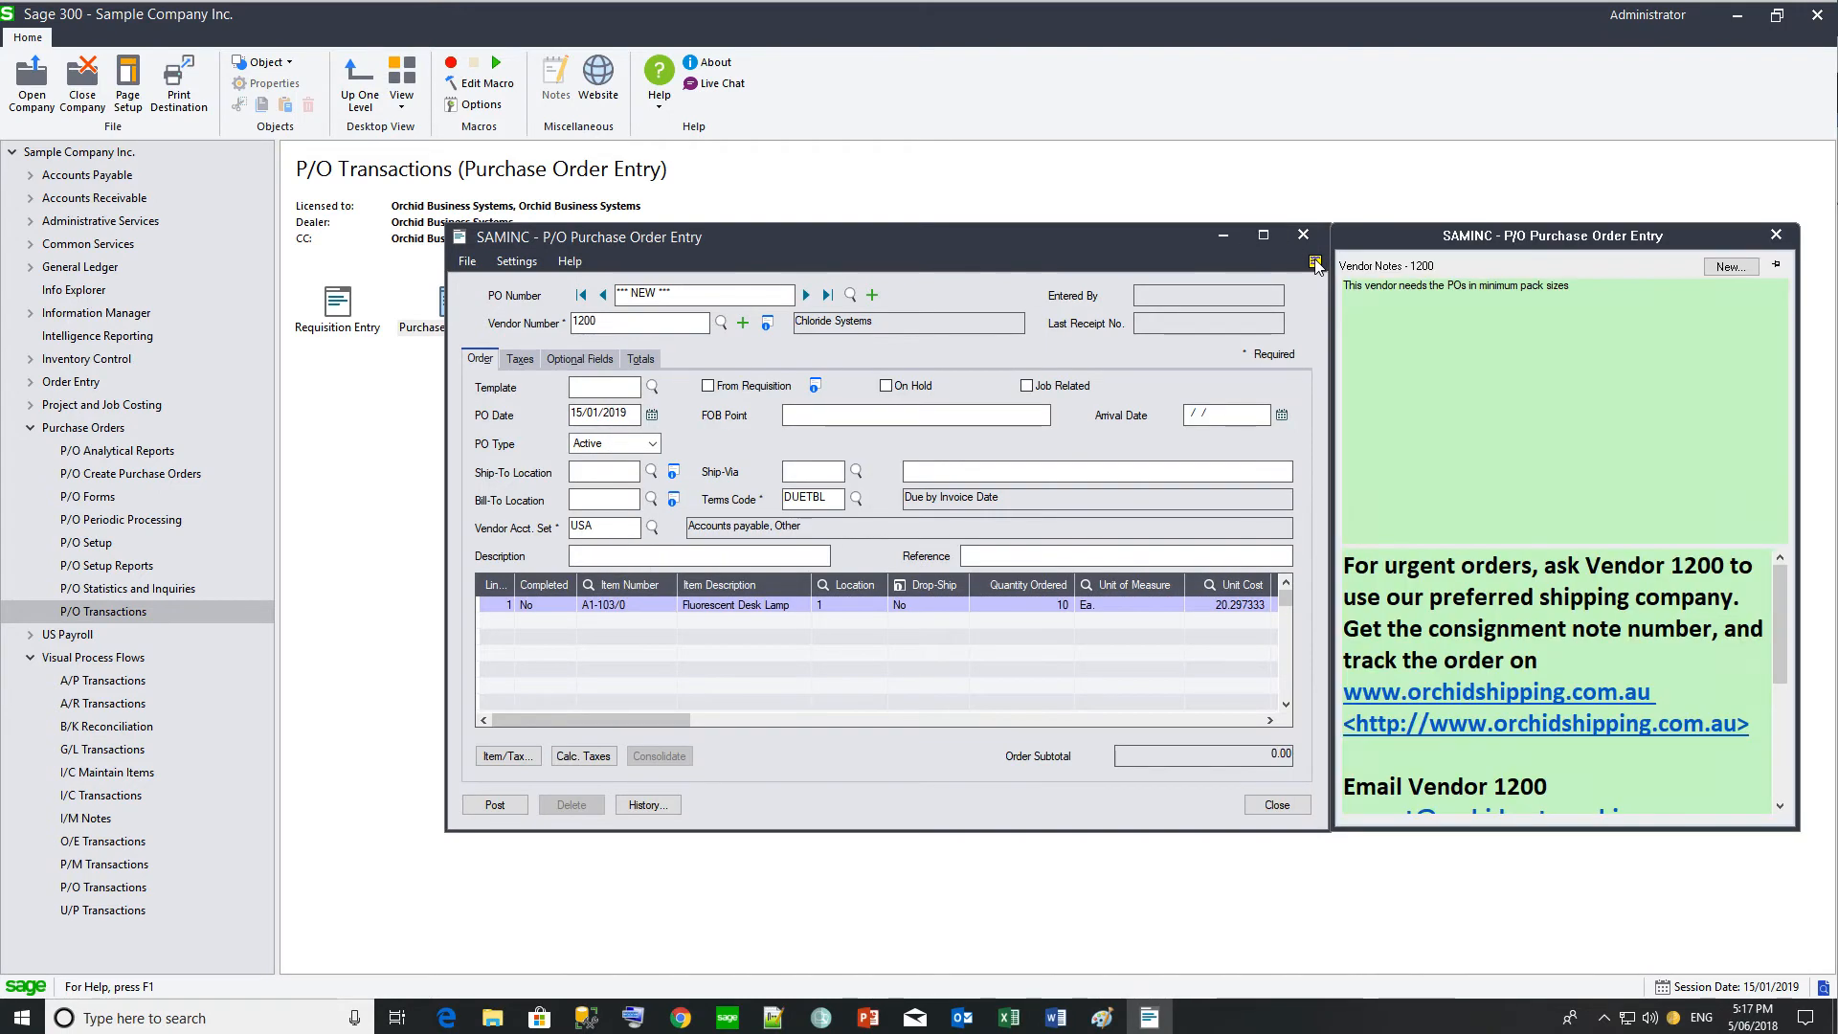
pyautogui.moveTo(1785, 607); pyautogui.dragTo(1779, 762)
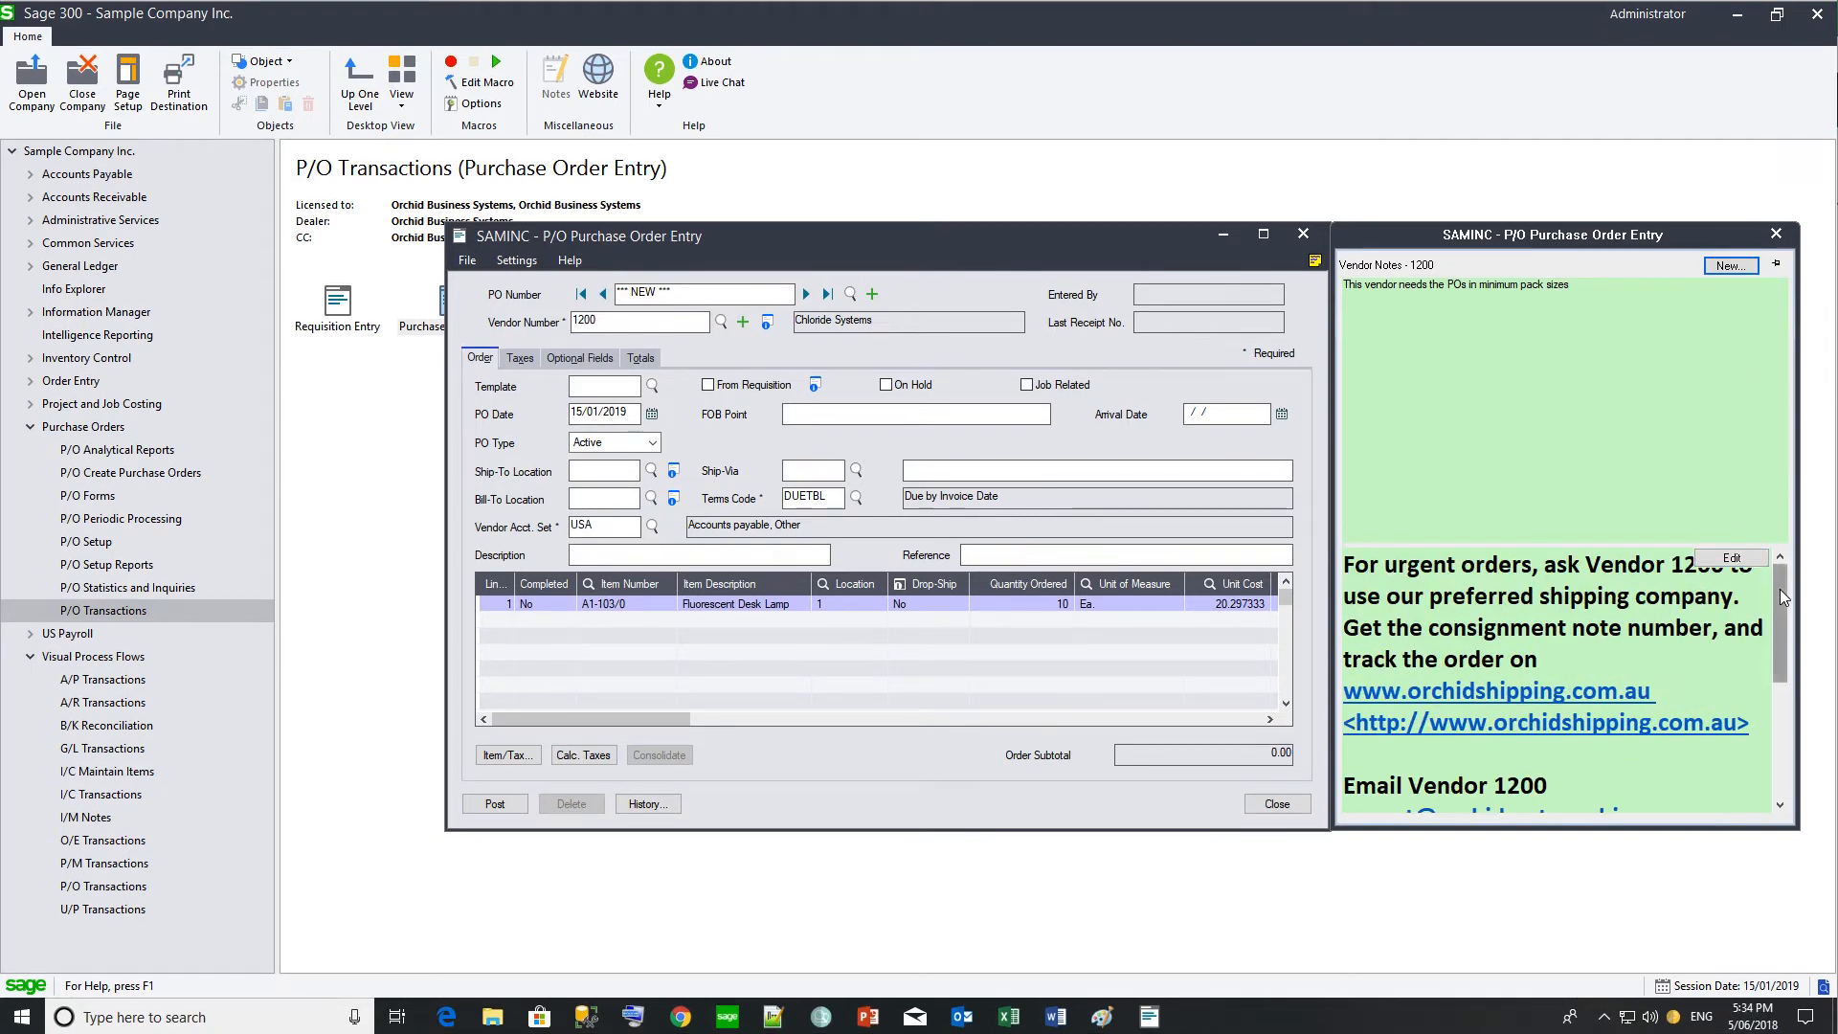
pyautogui.moveTo(1779, 588); pyautogui.dragTo(1769, 691)
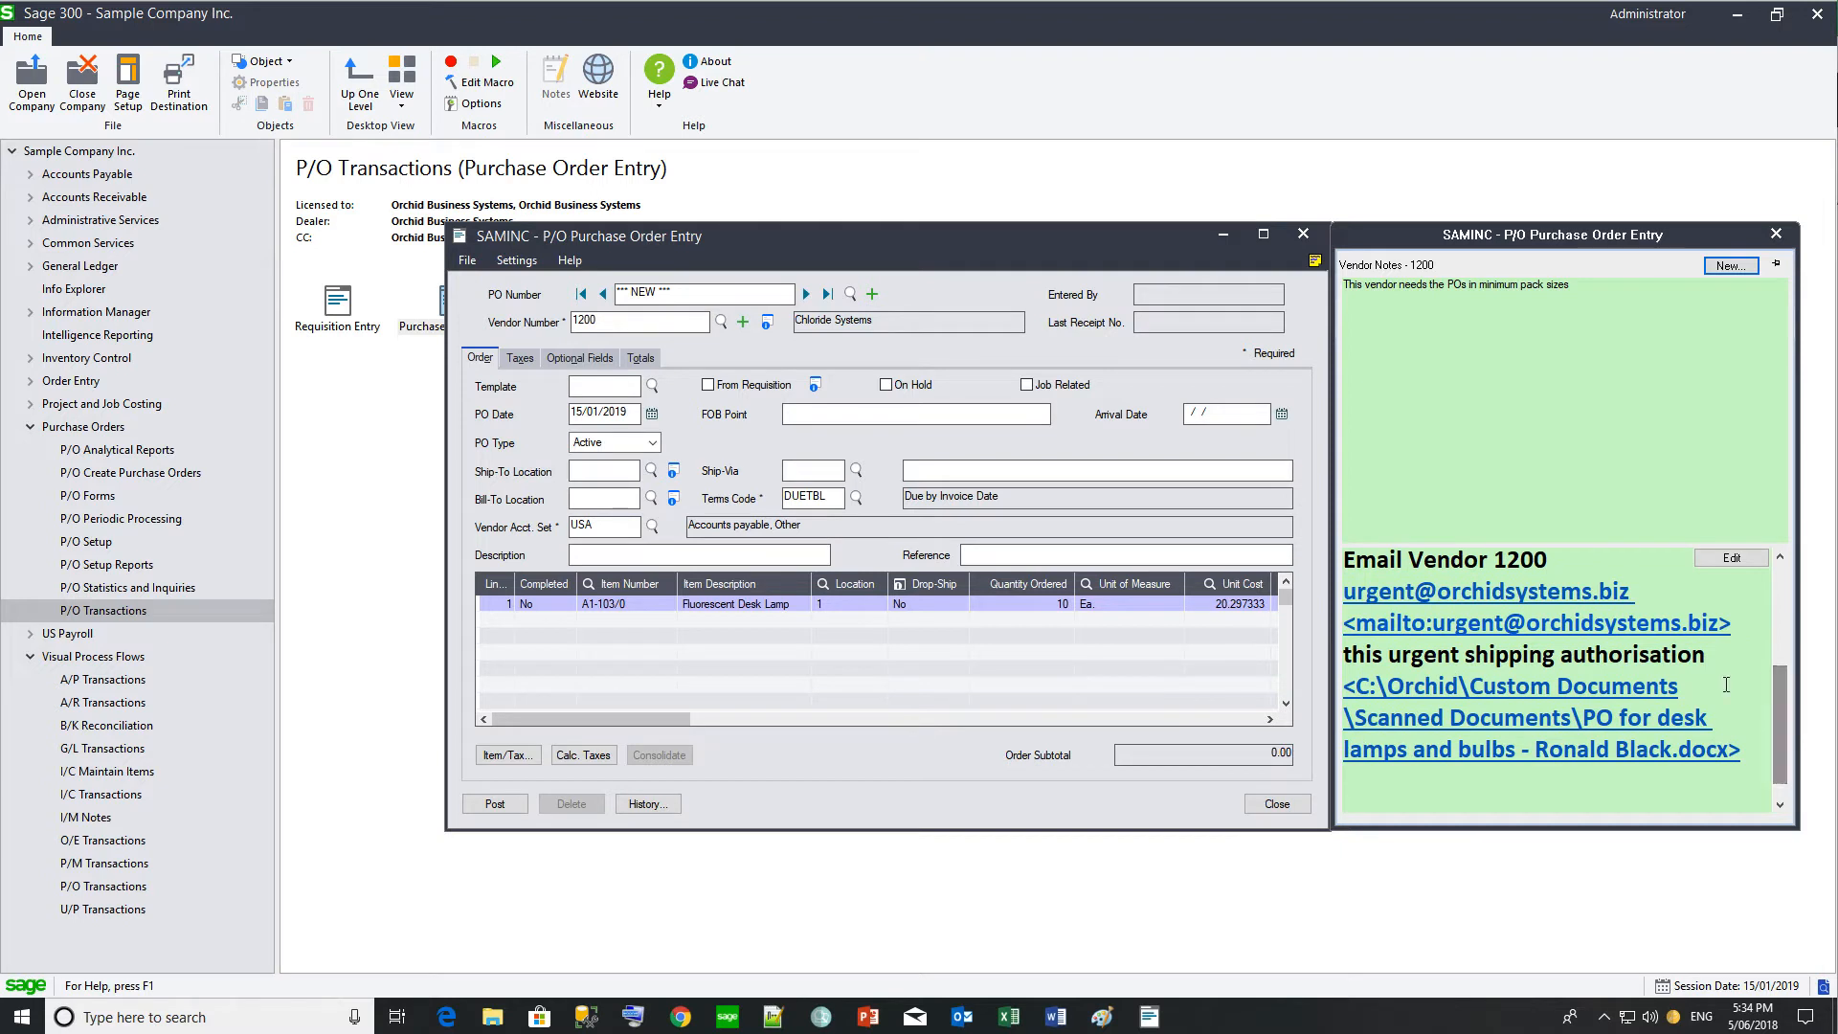
pyautogui.click(1538, 628)
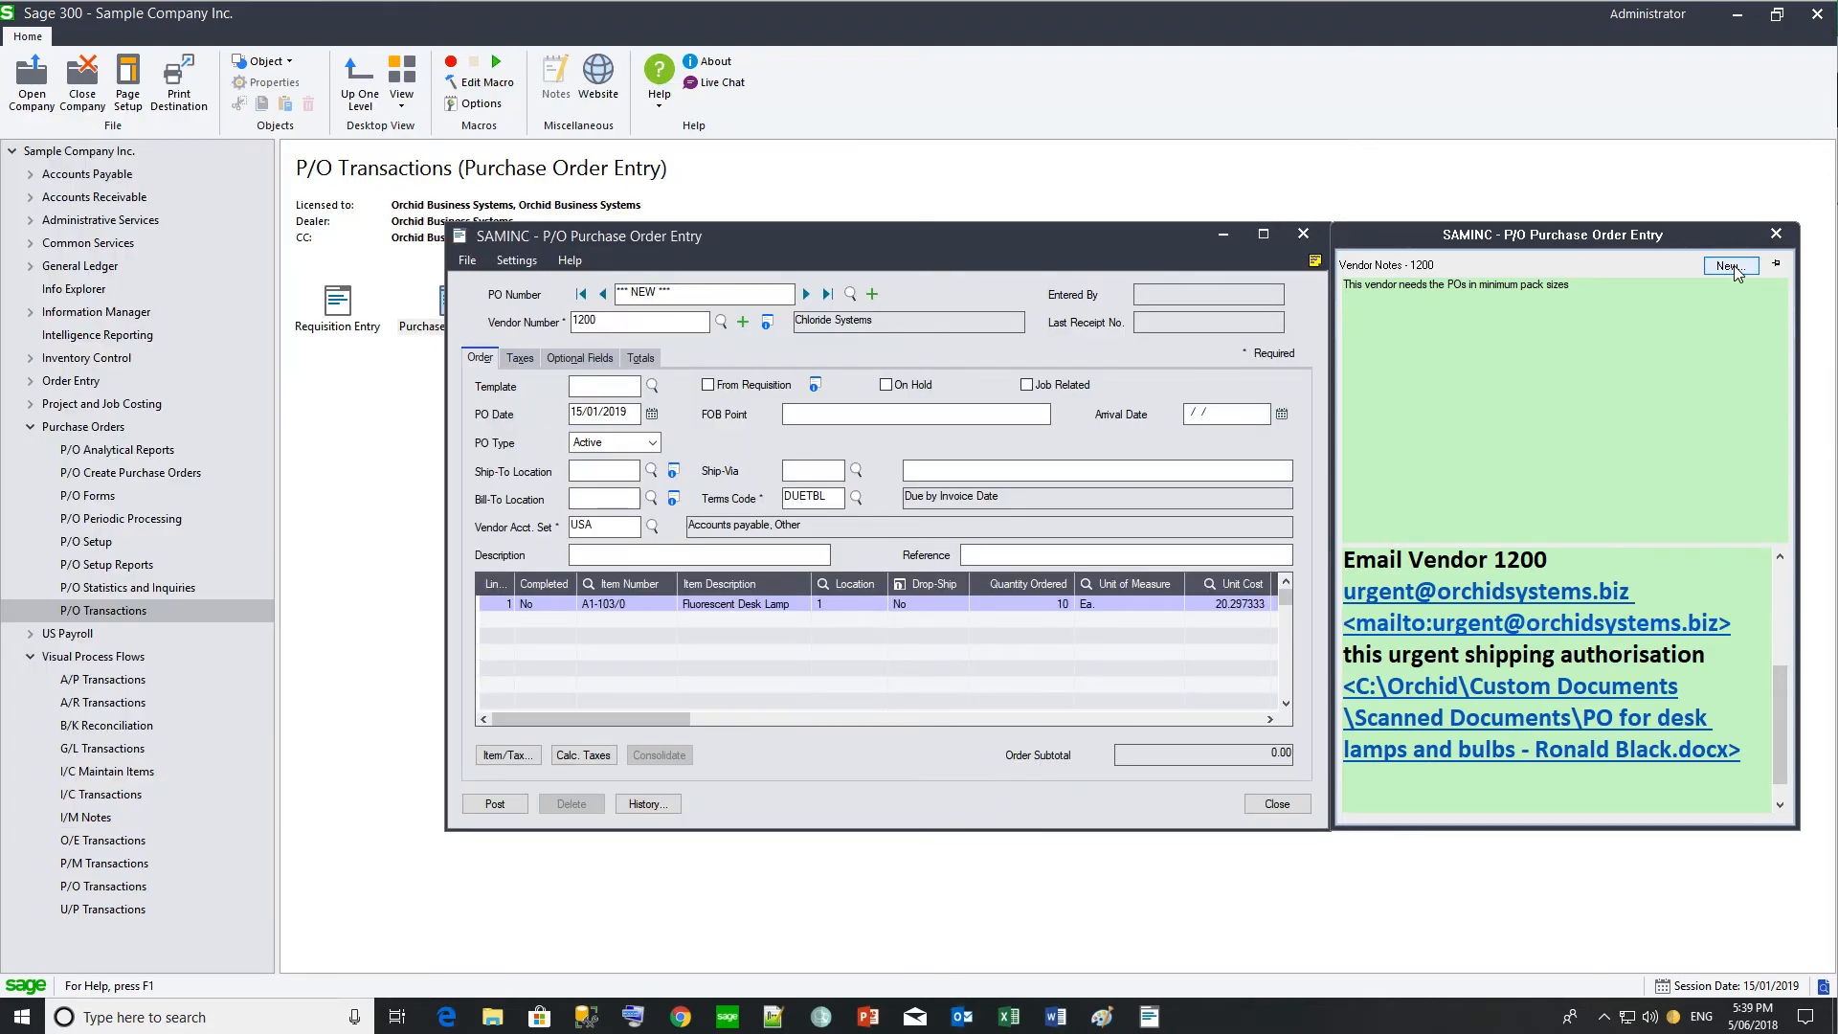
# Step: Add another VENDORNOTES note containing the copied map image, close I/M Notes and reopen the purchase order's notes window
pyautogui.click(1732, 268)
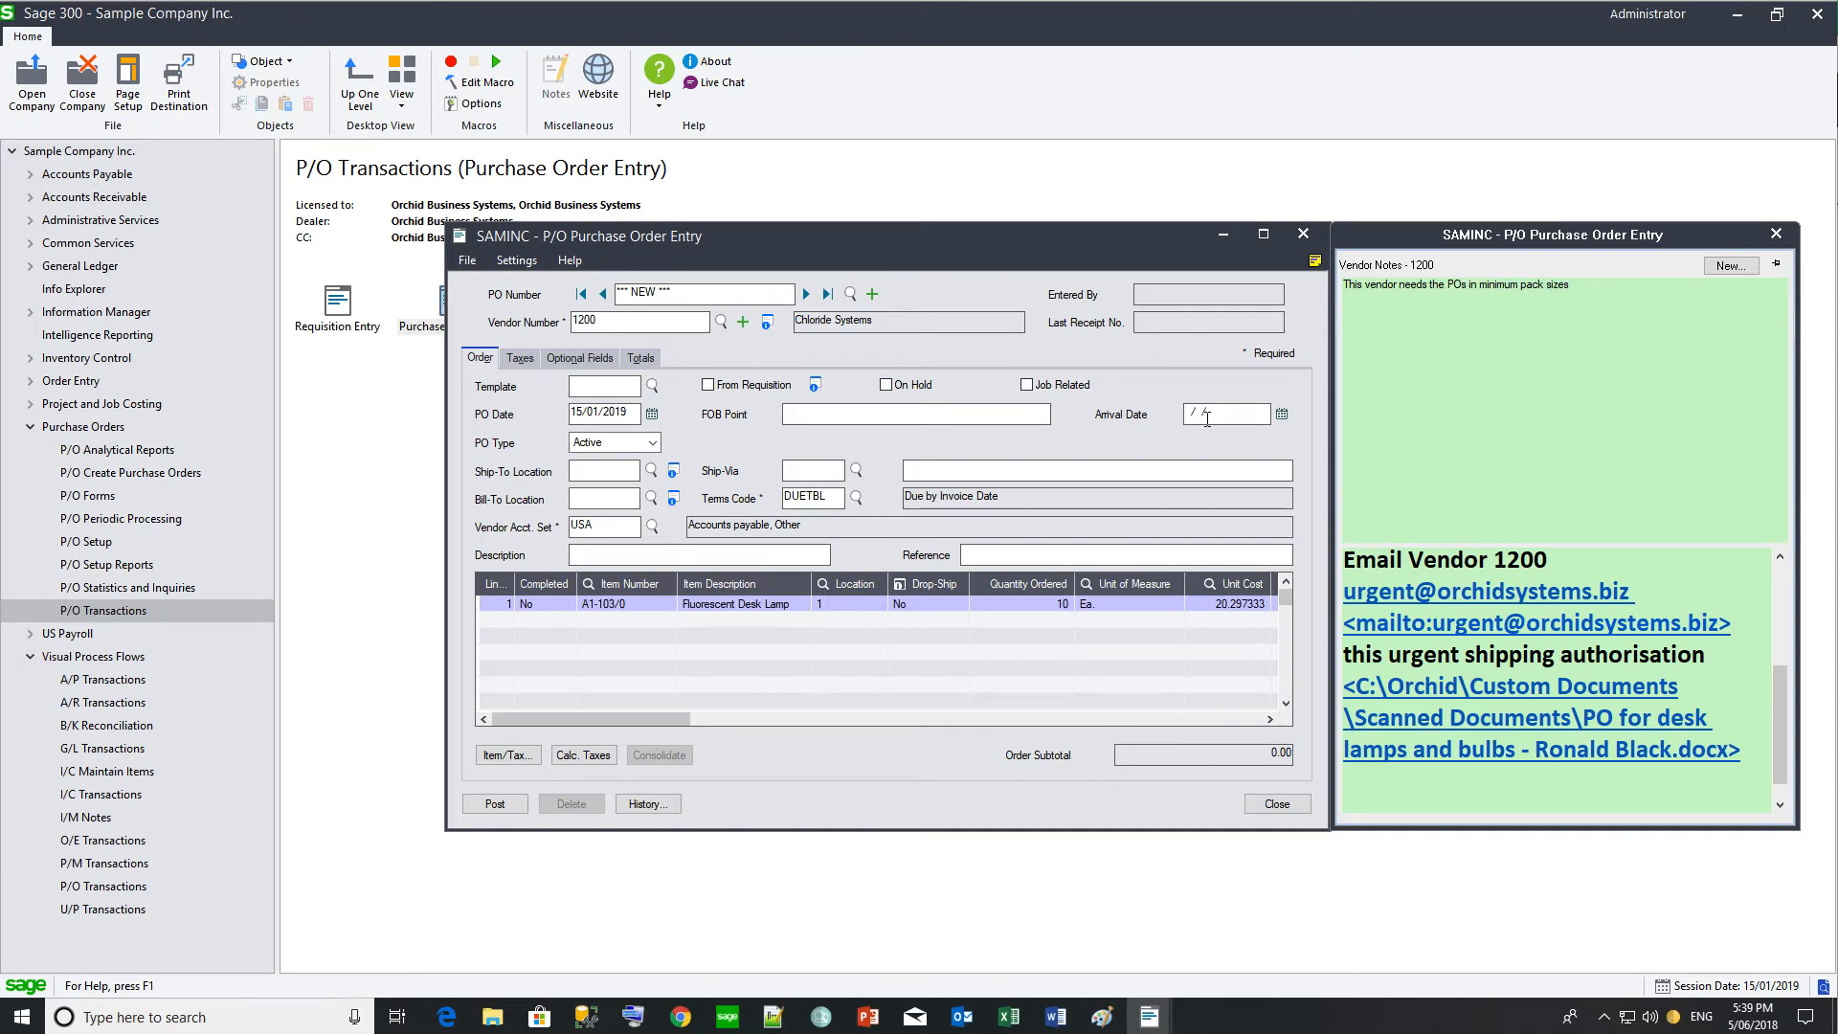
pyautogui.hotkey('ctrl', 'v')
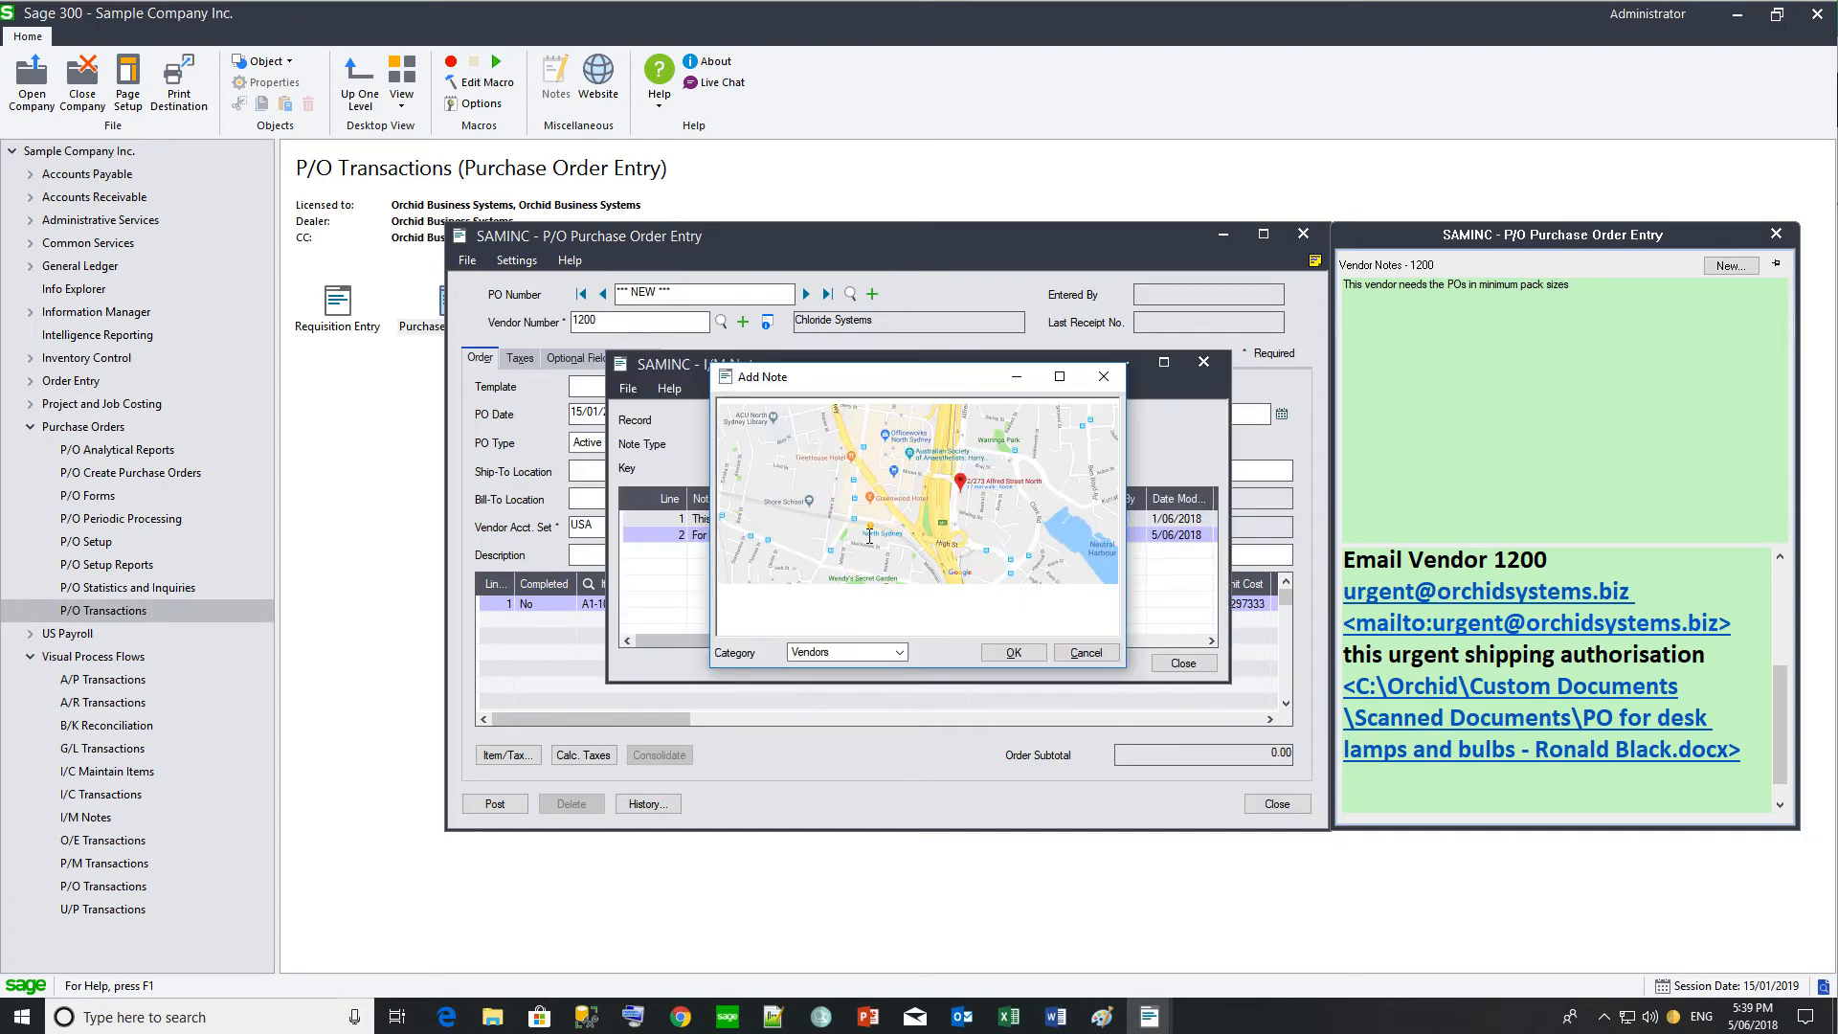
pyautogui.click(1022, 657)
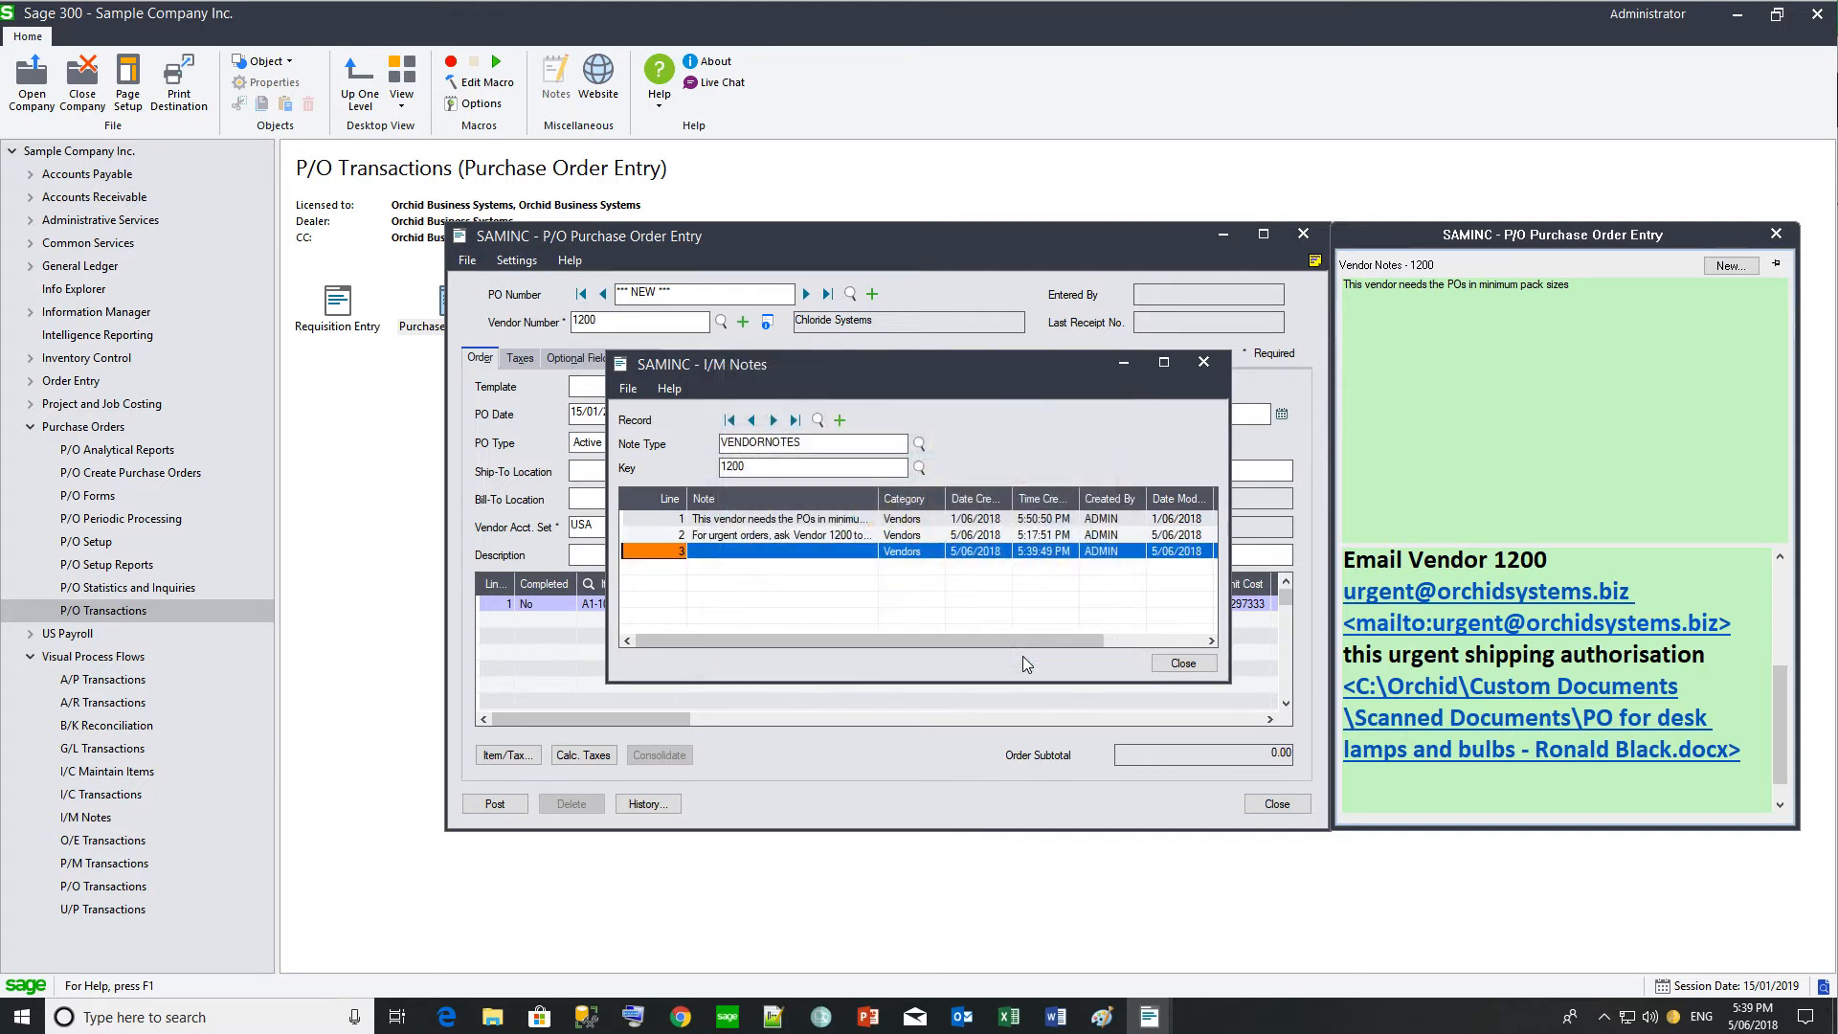
pyautogui.click(1176, 663)
pyautogui.click(1777, 234)
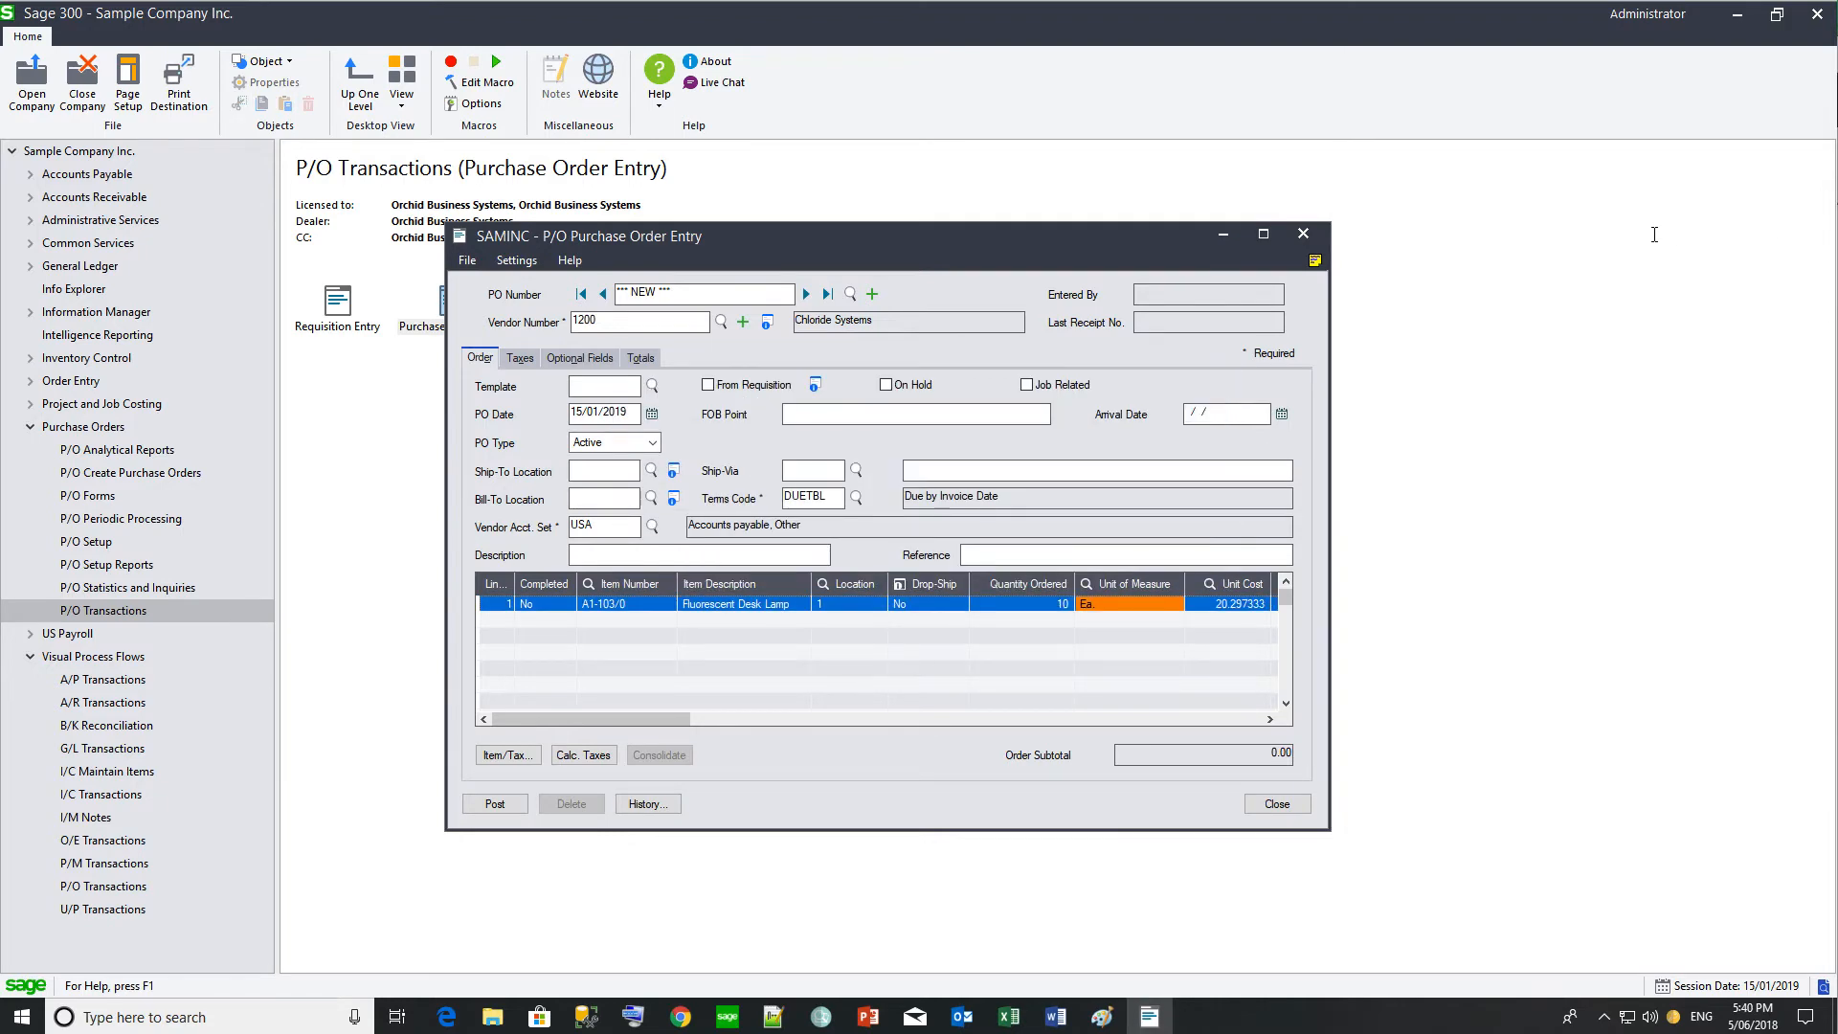
pyautogui.click(1316, 260)
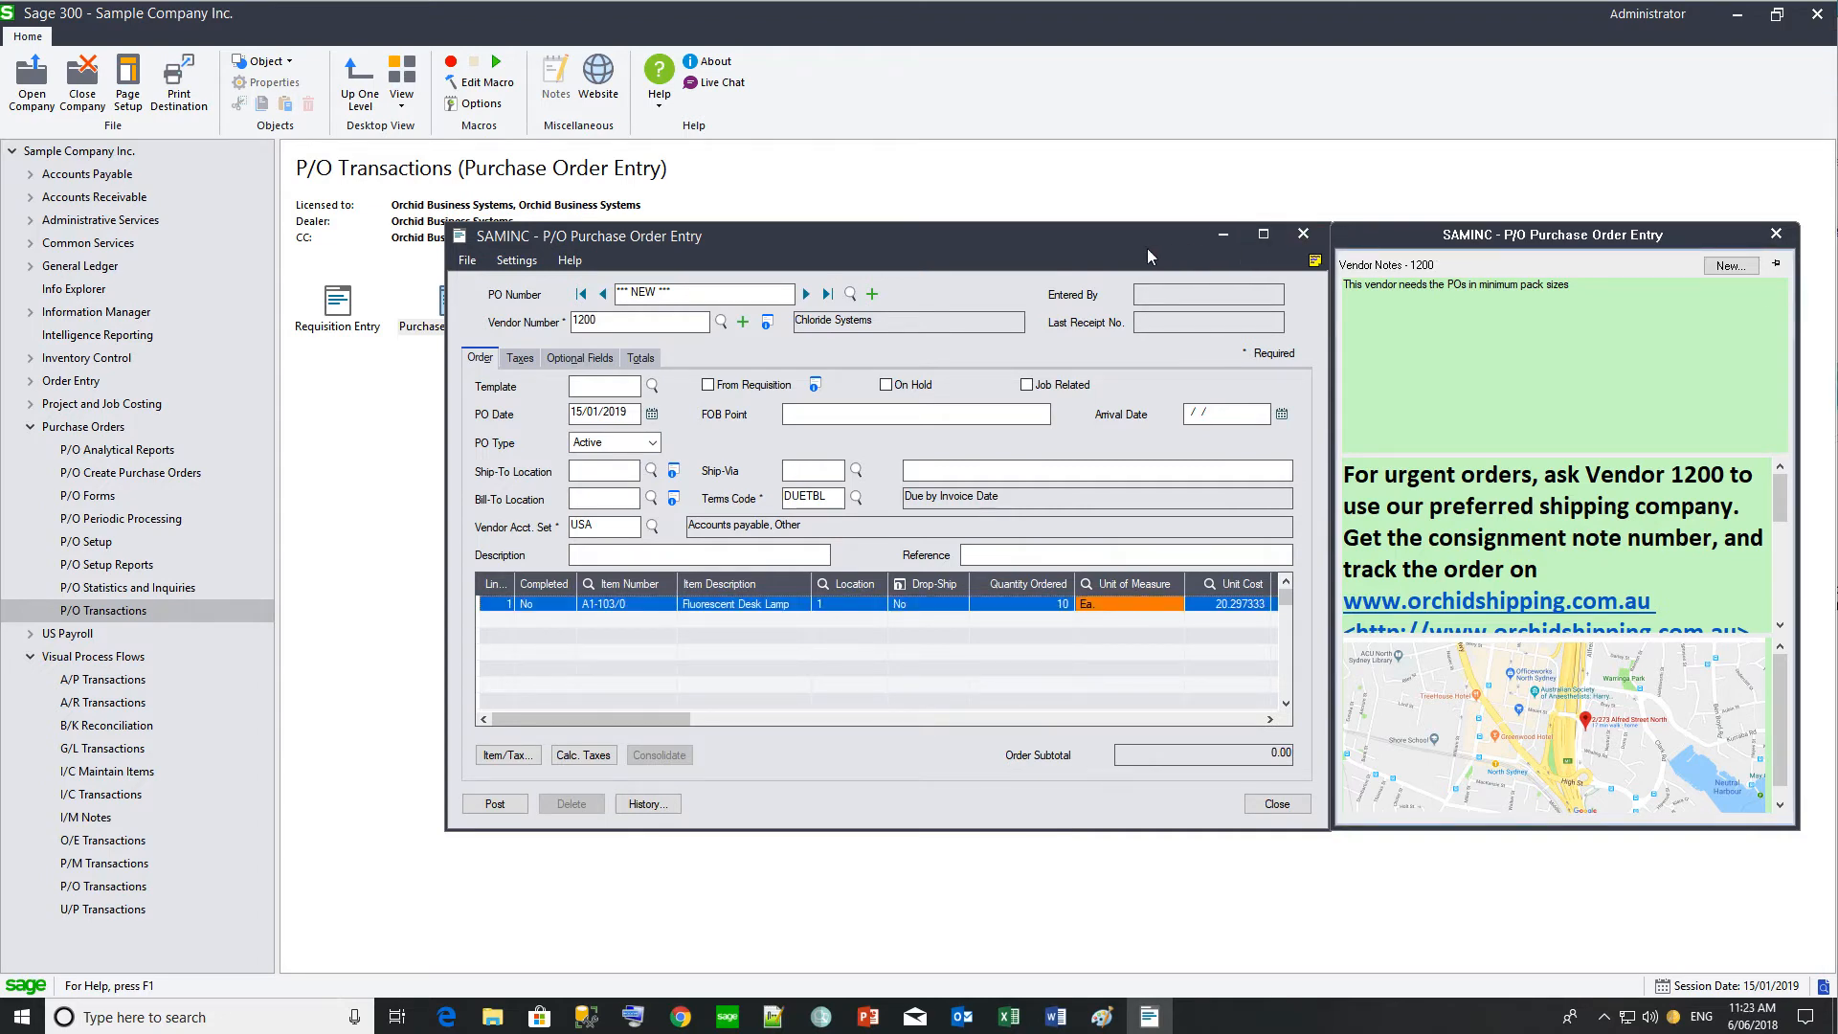
# Step: Pin the notes window to the purchase order window, move both together, and minimize and restore them
pyautogui.moveTo(1061, 236); pyautogui.dragTo(949, 243)
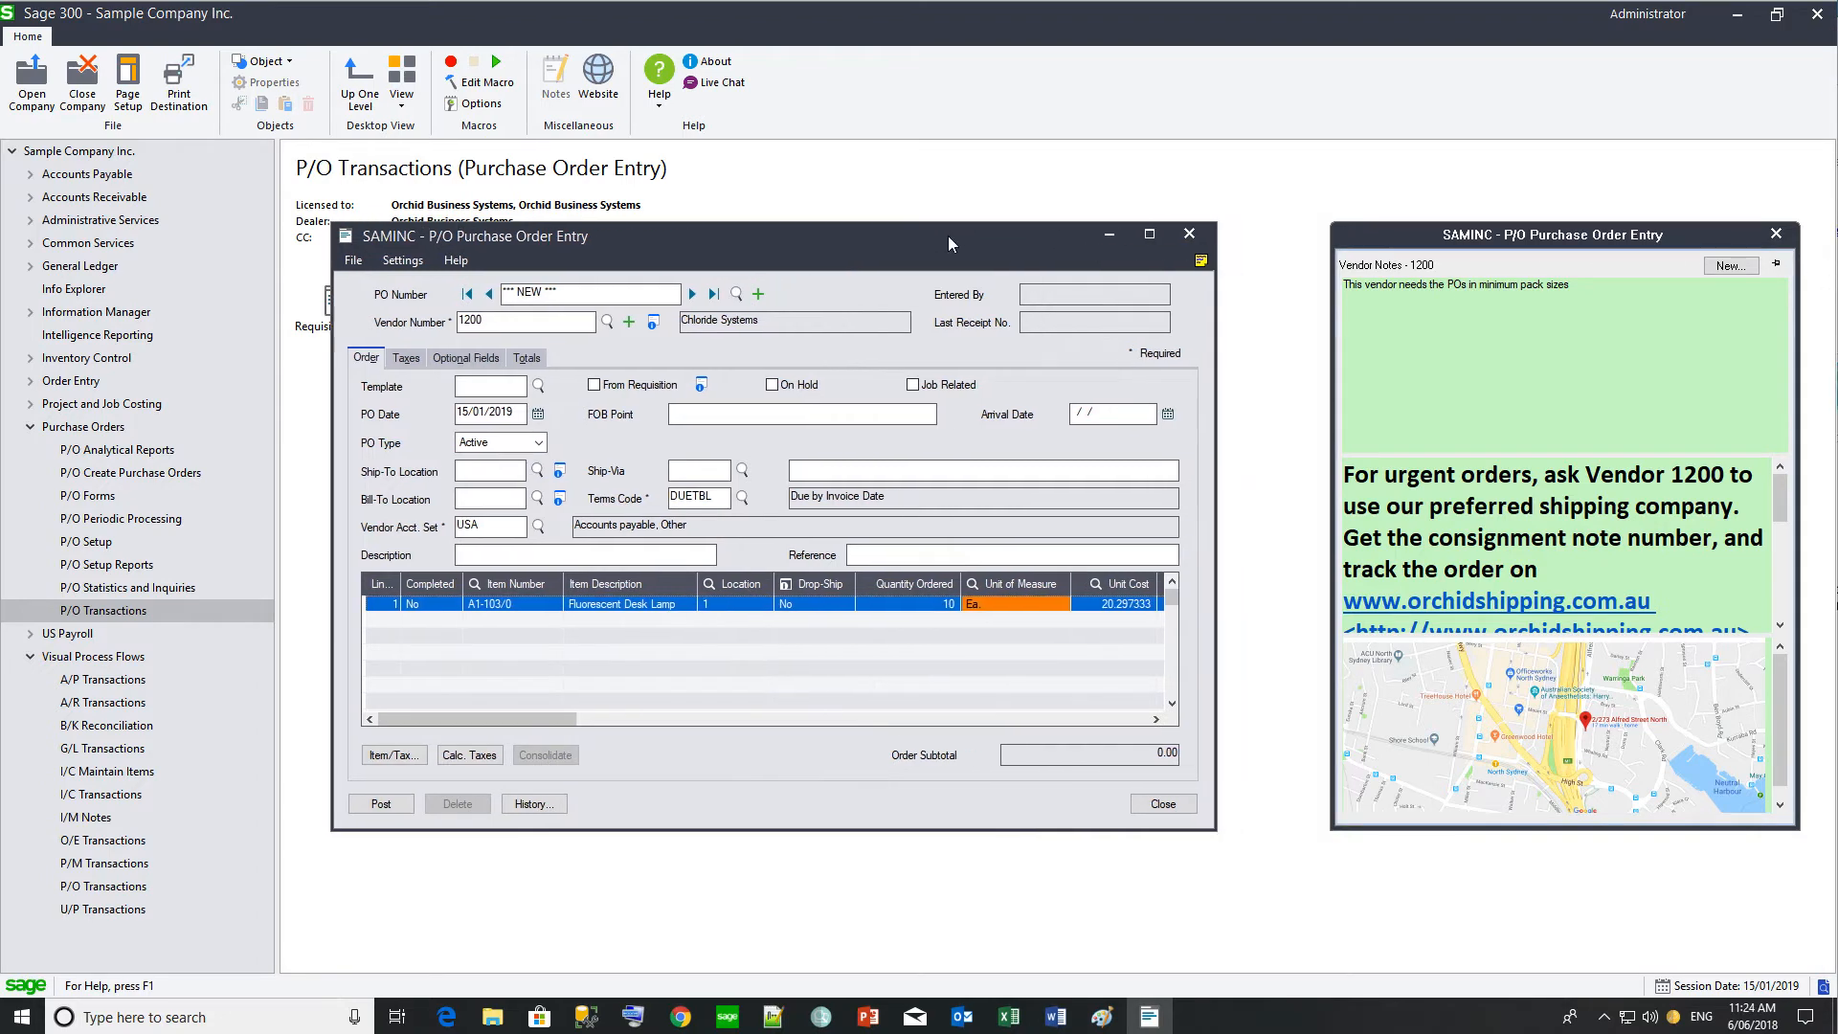
pyautogui.click(1777, 265)
pyautogui.moveTo(991, 234); pyautogui.dragTo(1026, 204)
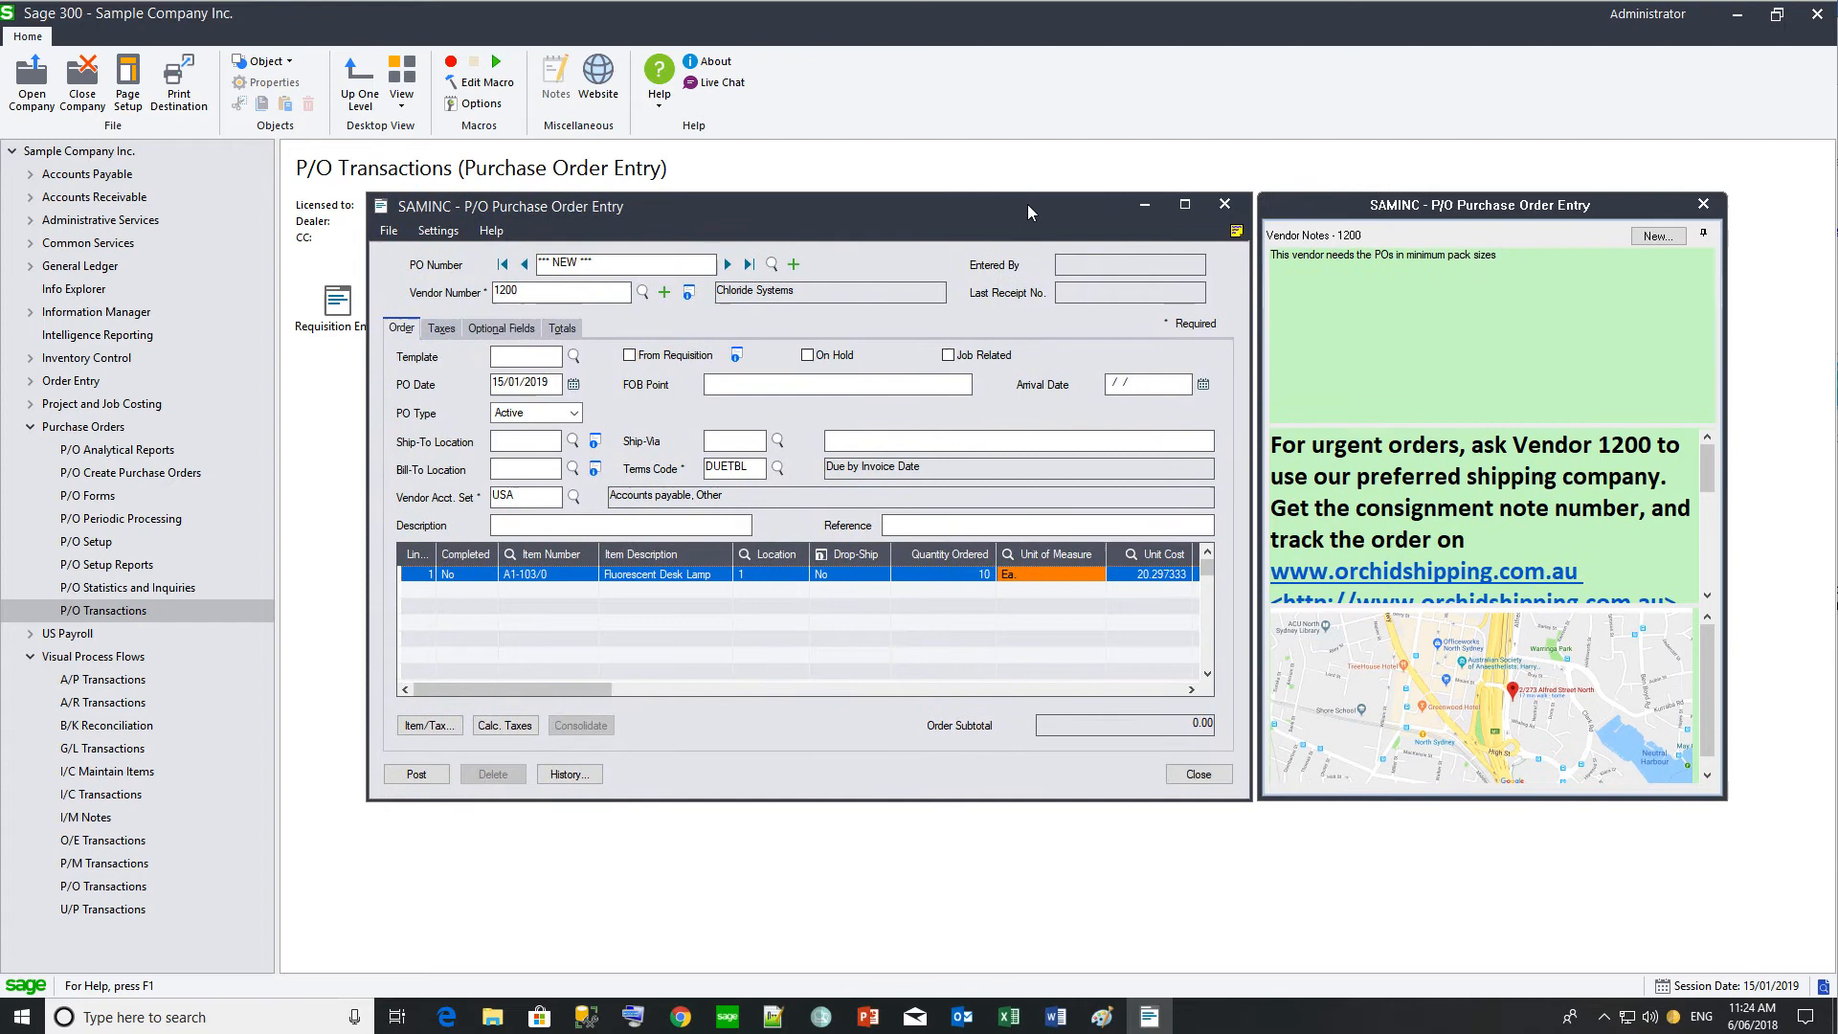
pyautogui.click(1143, 205)
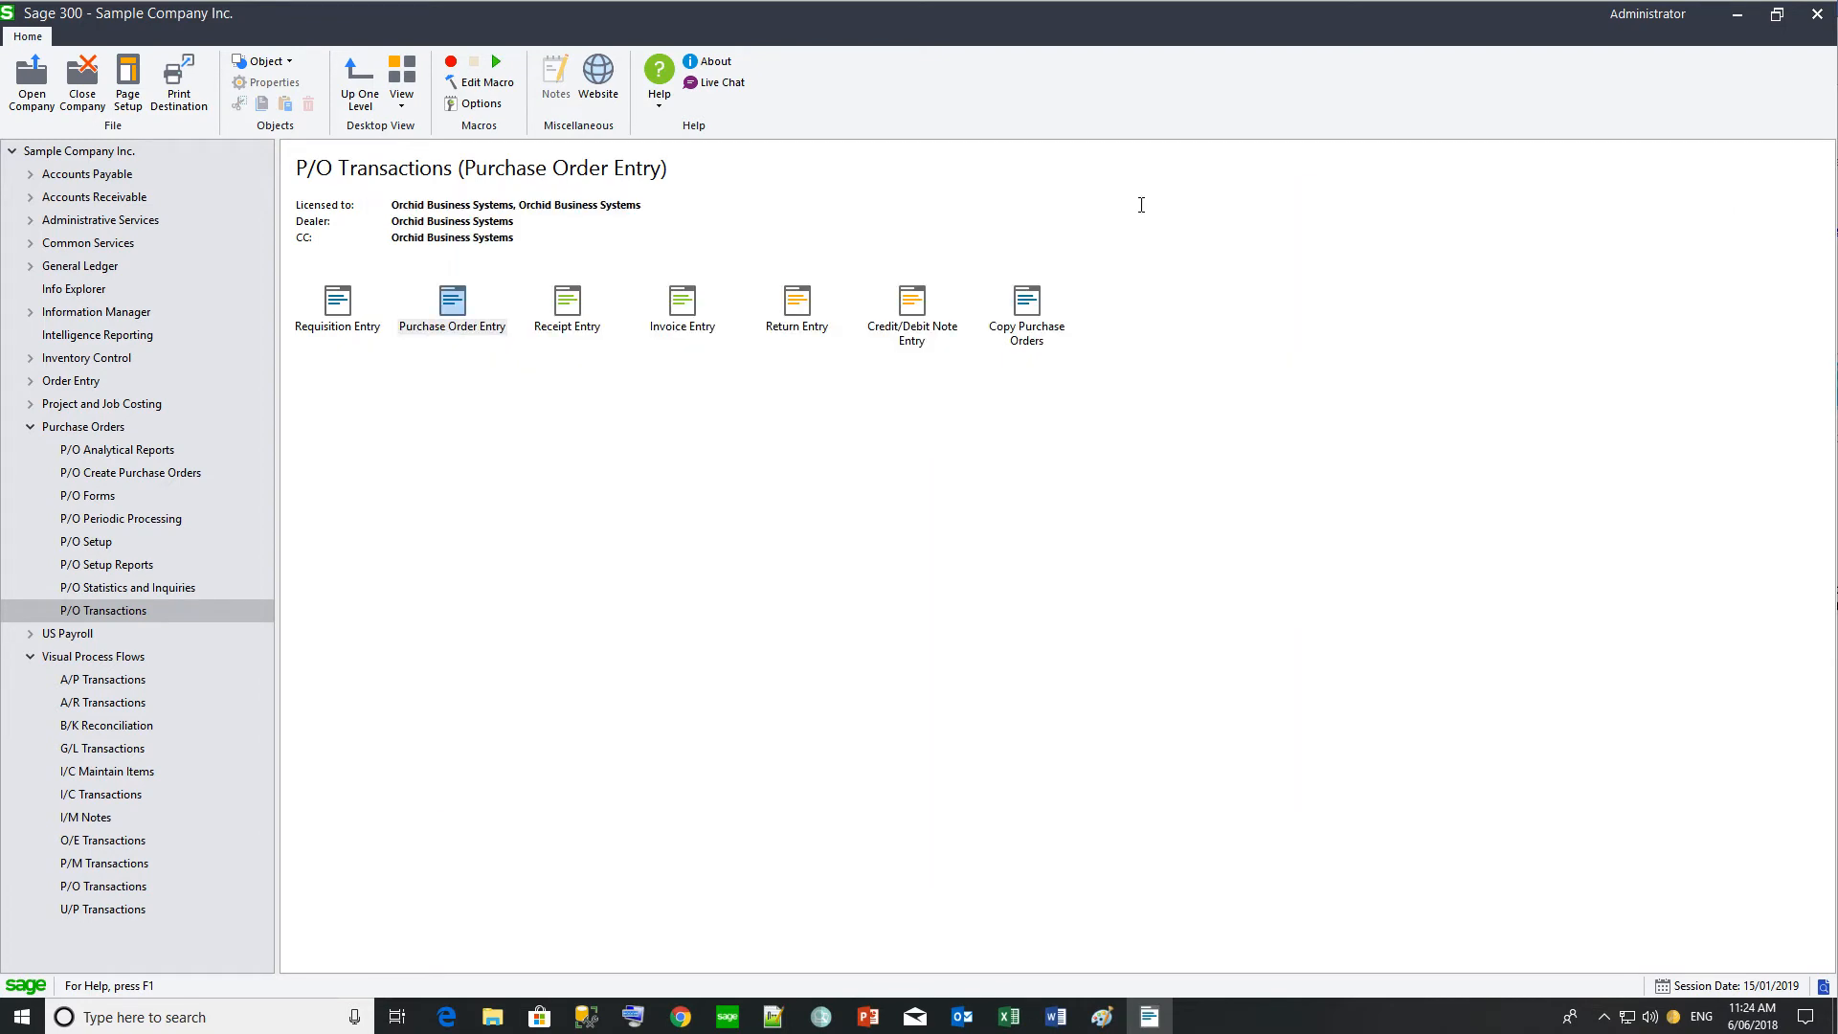
pyautogui.click(1147, 1023)
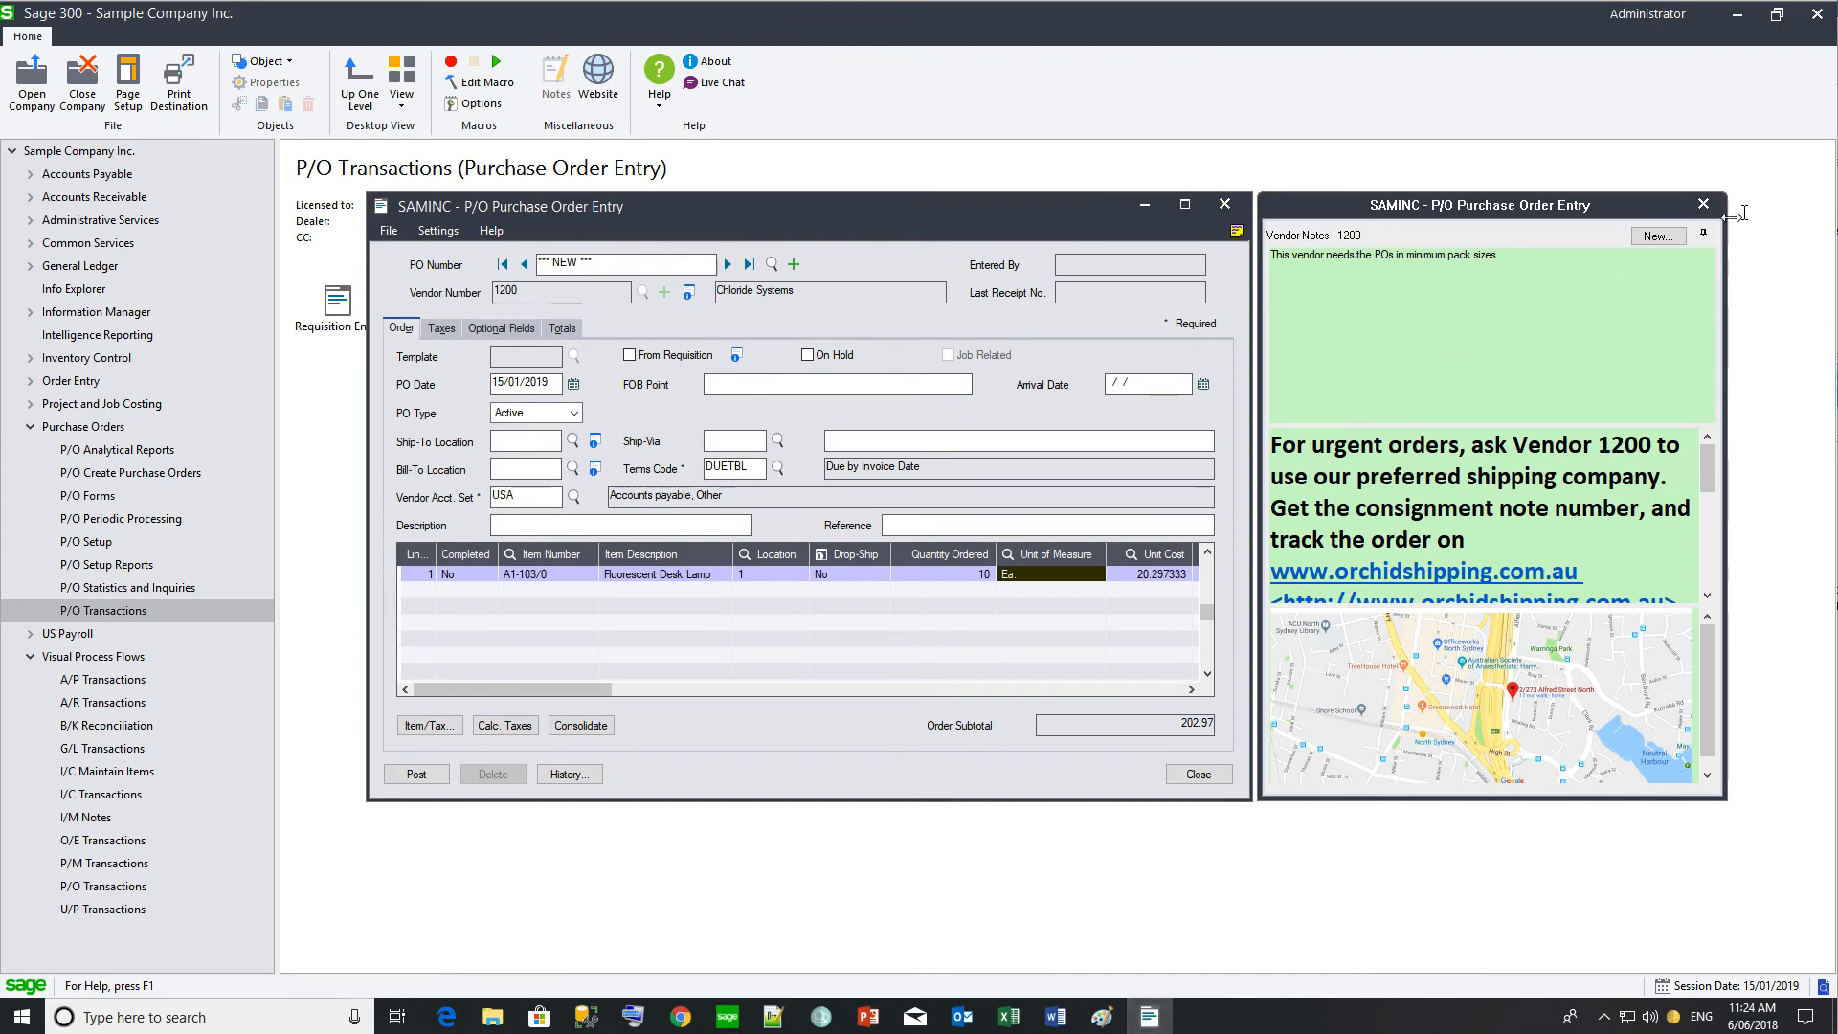
# Step: Unpin the notes window and move it and the purchase order window apart independently
pyautogui.click(1704, 235)
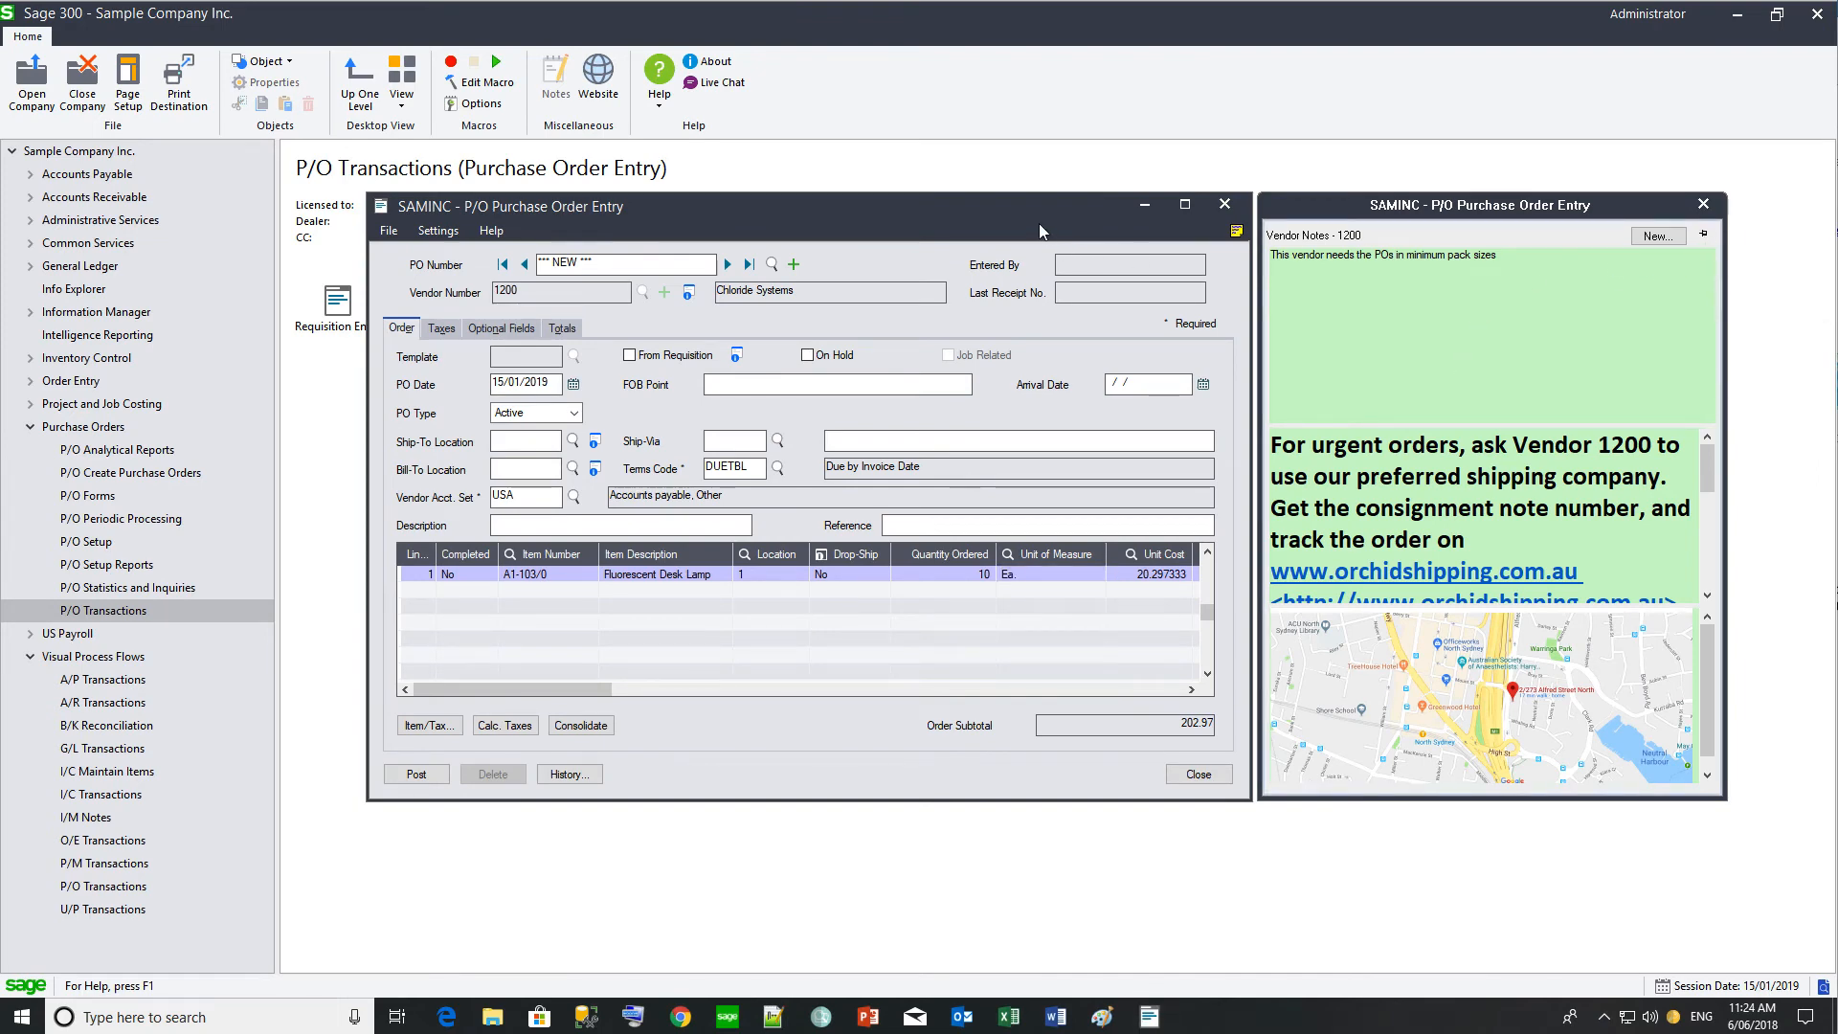
pyautogui.moveTo(932, 203); pyautogui.dragTo(849, 206)
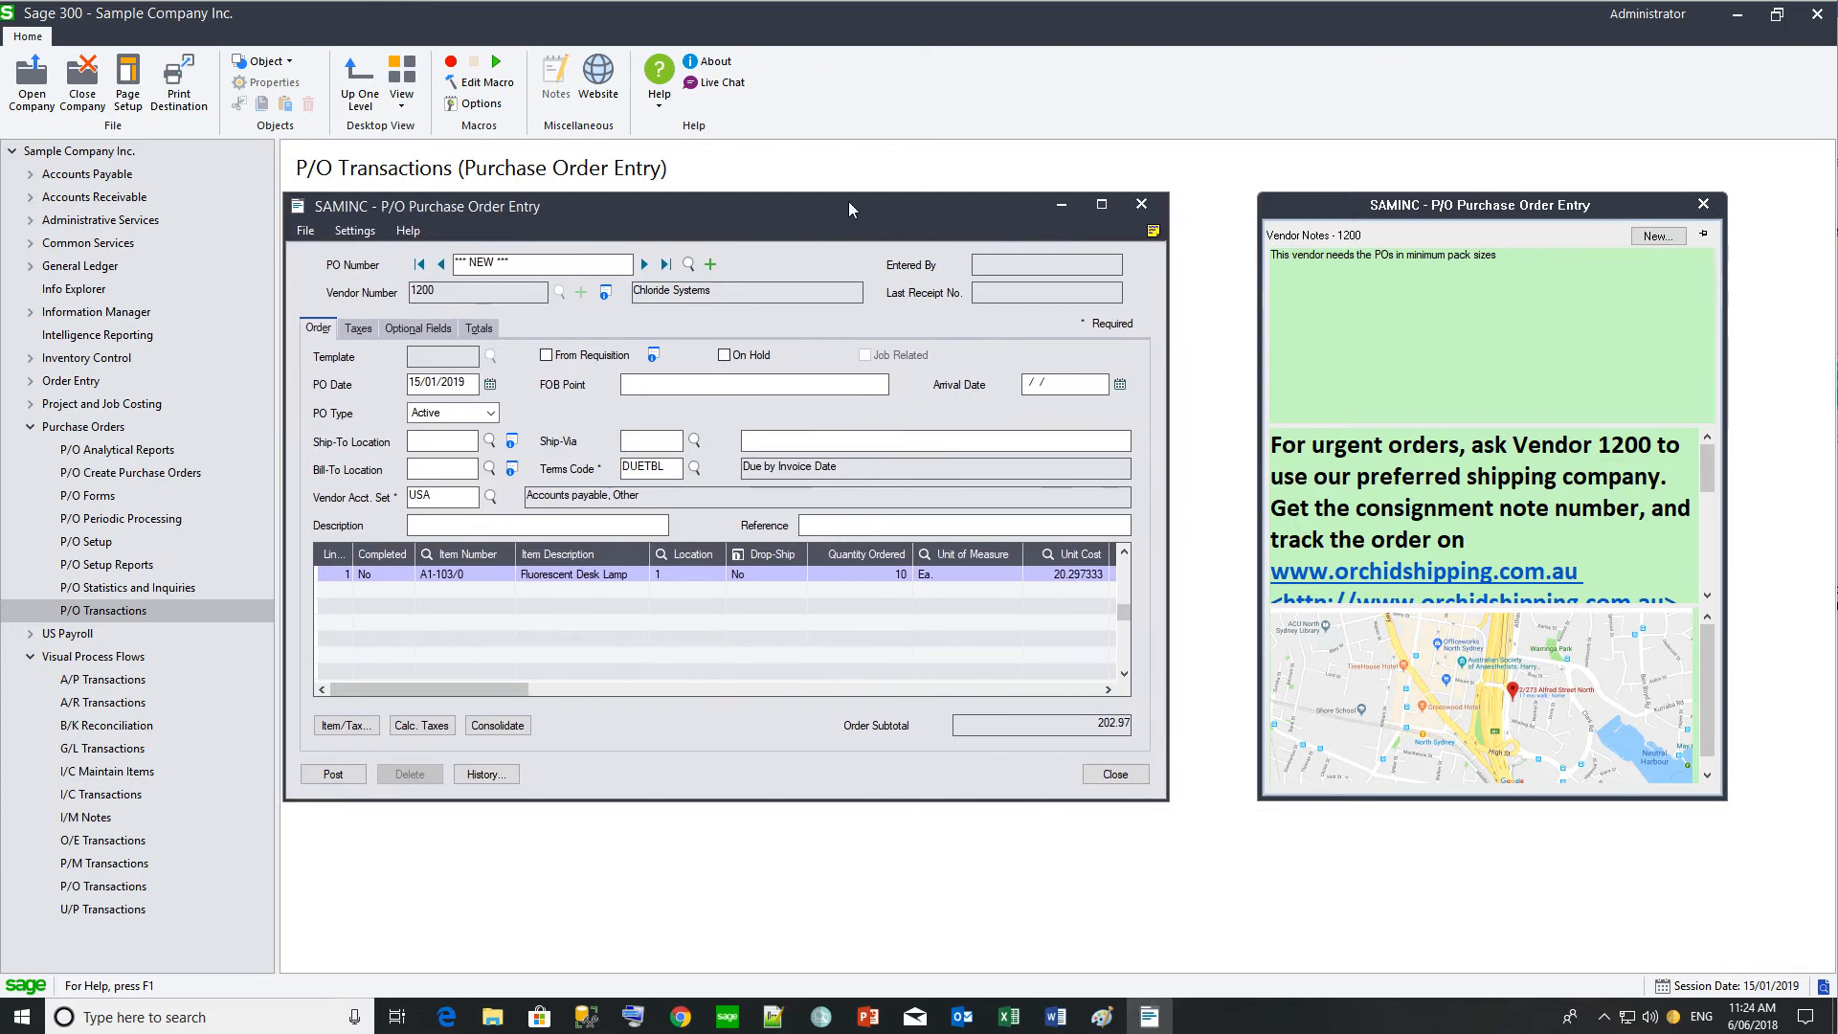
pyautogui.moveTo(1303, 207); pyautogui.dragTo(1390, 211)
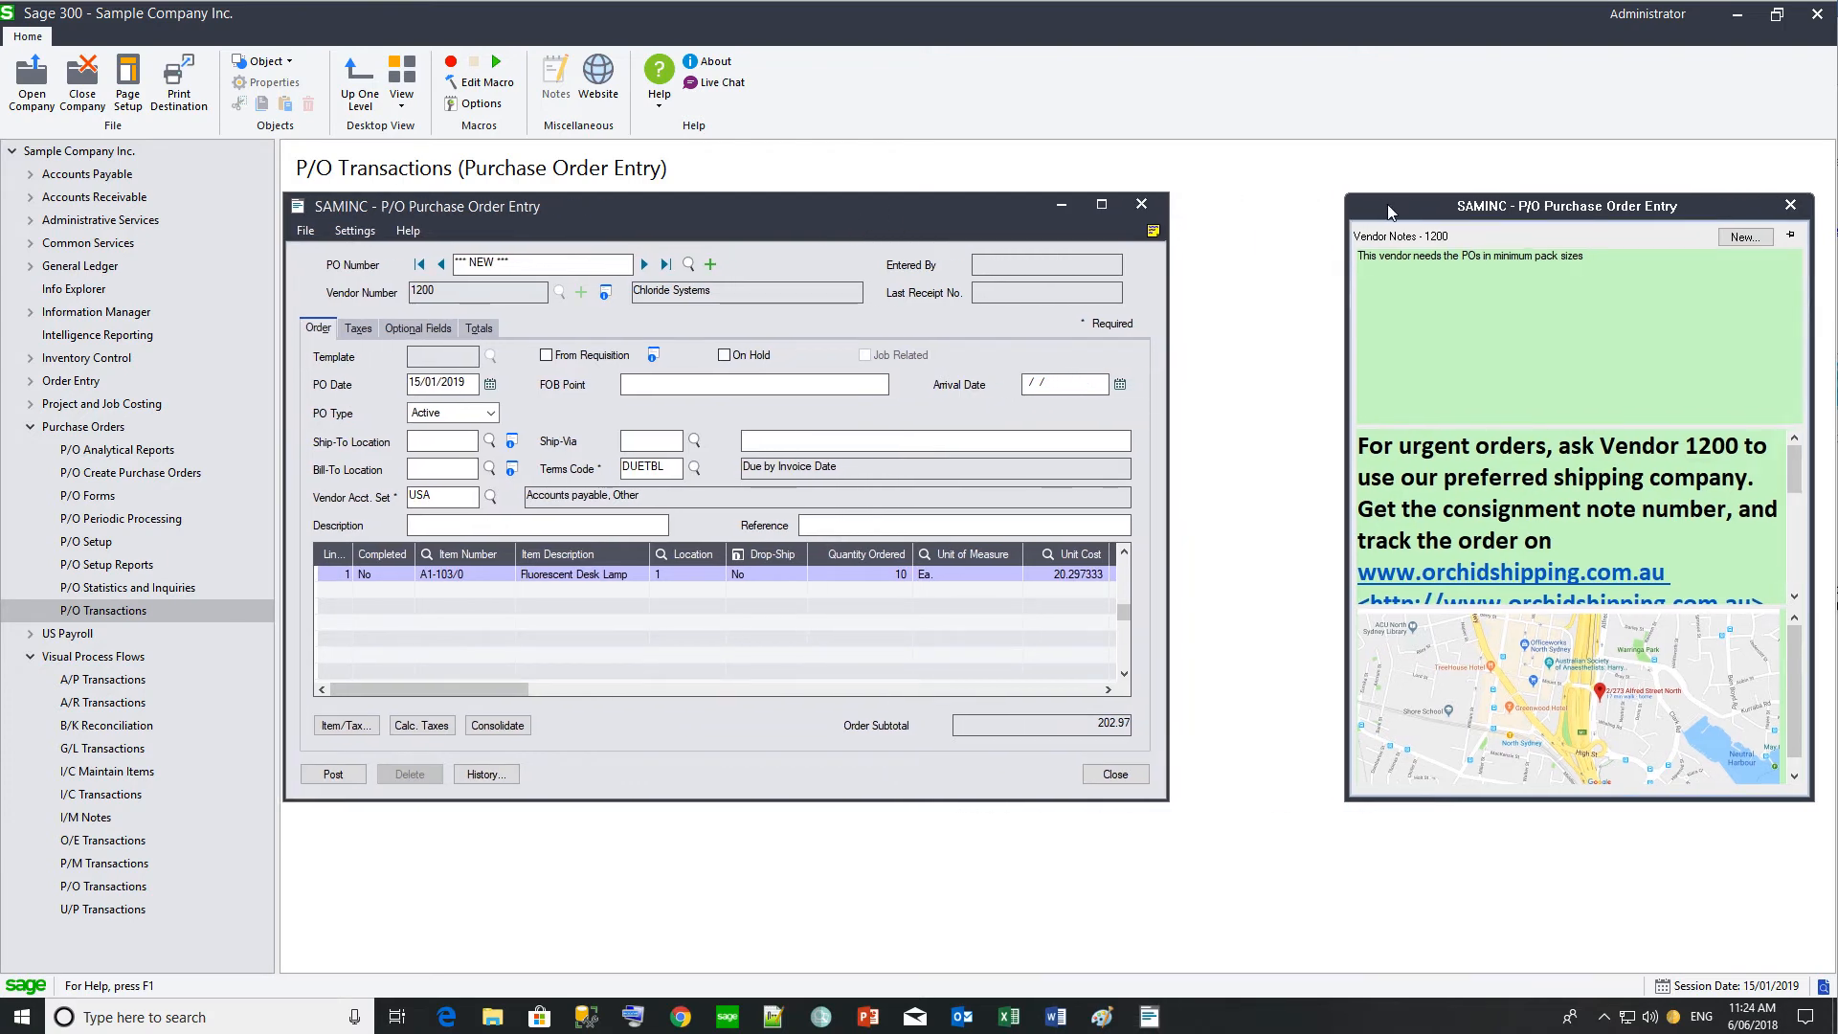
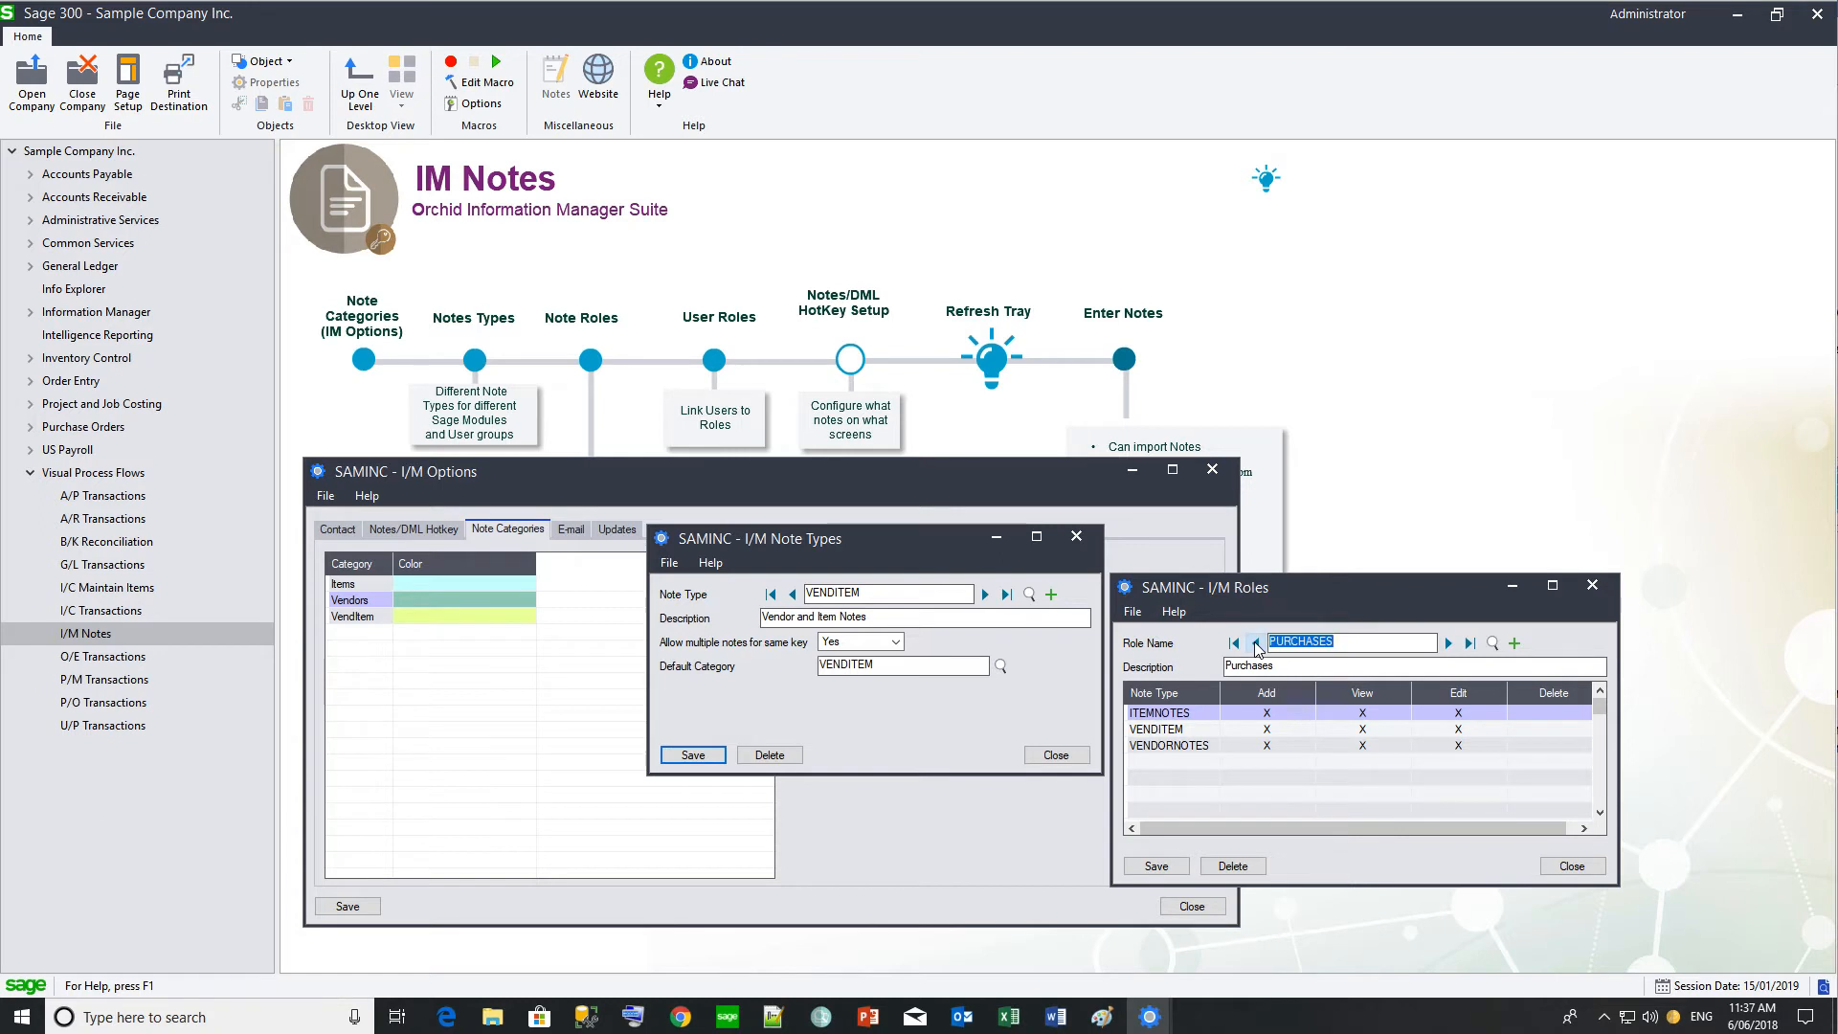
# Step: Browse back from the PURCHASES role through the preceding roles in I/M Roles
pyautogui.click(1255, 643)
pyautogui.click(1255, 644)
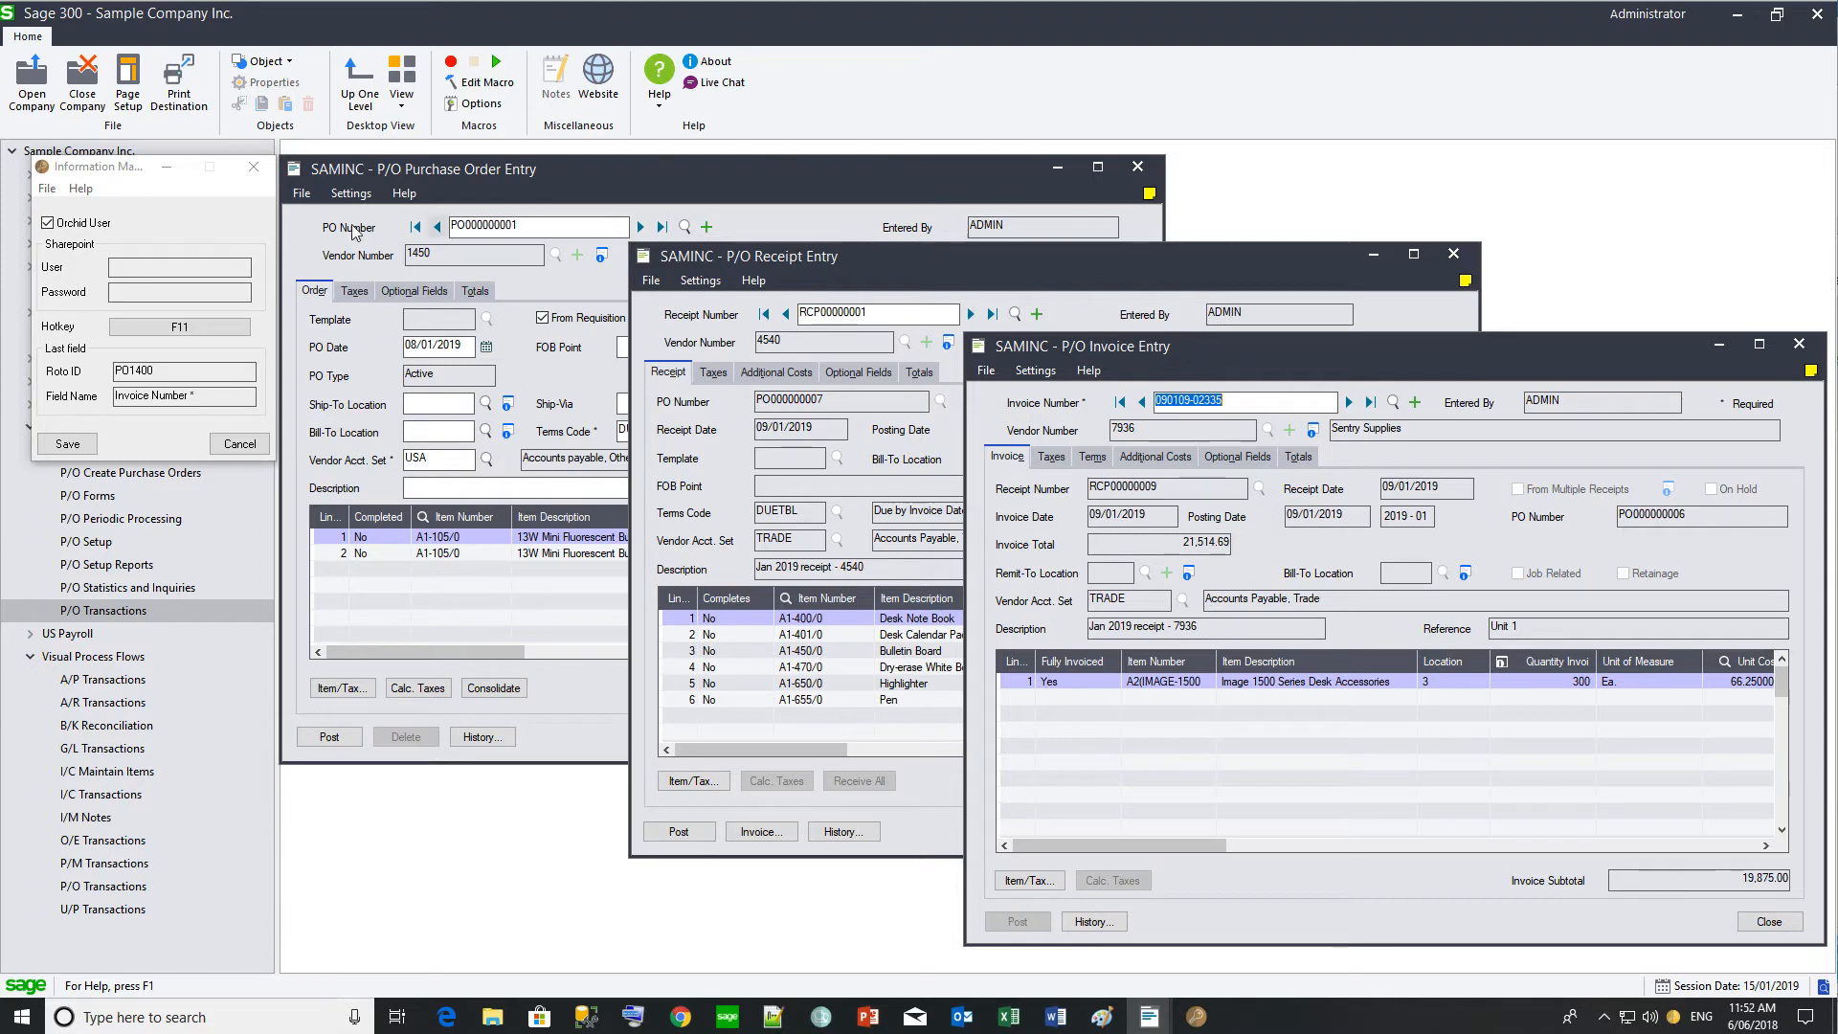
# Step: Check the Roto ID and field name for the document numbers in P/O Purchase Order, Receipt and Invoice Entry
pyautogui.click(546, 223)
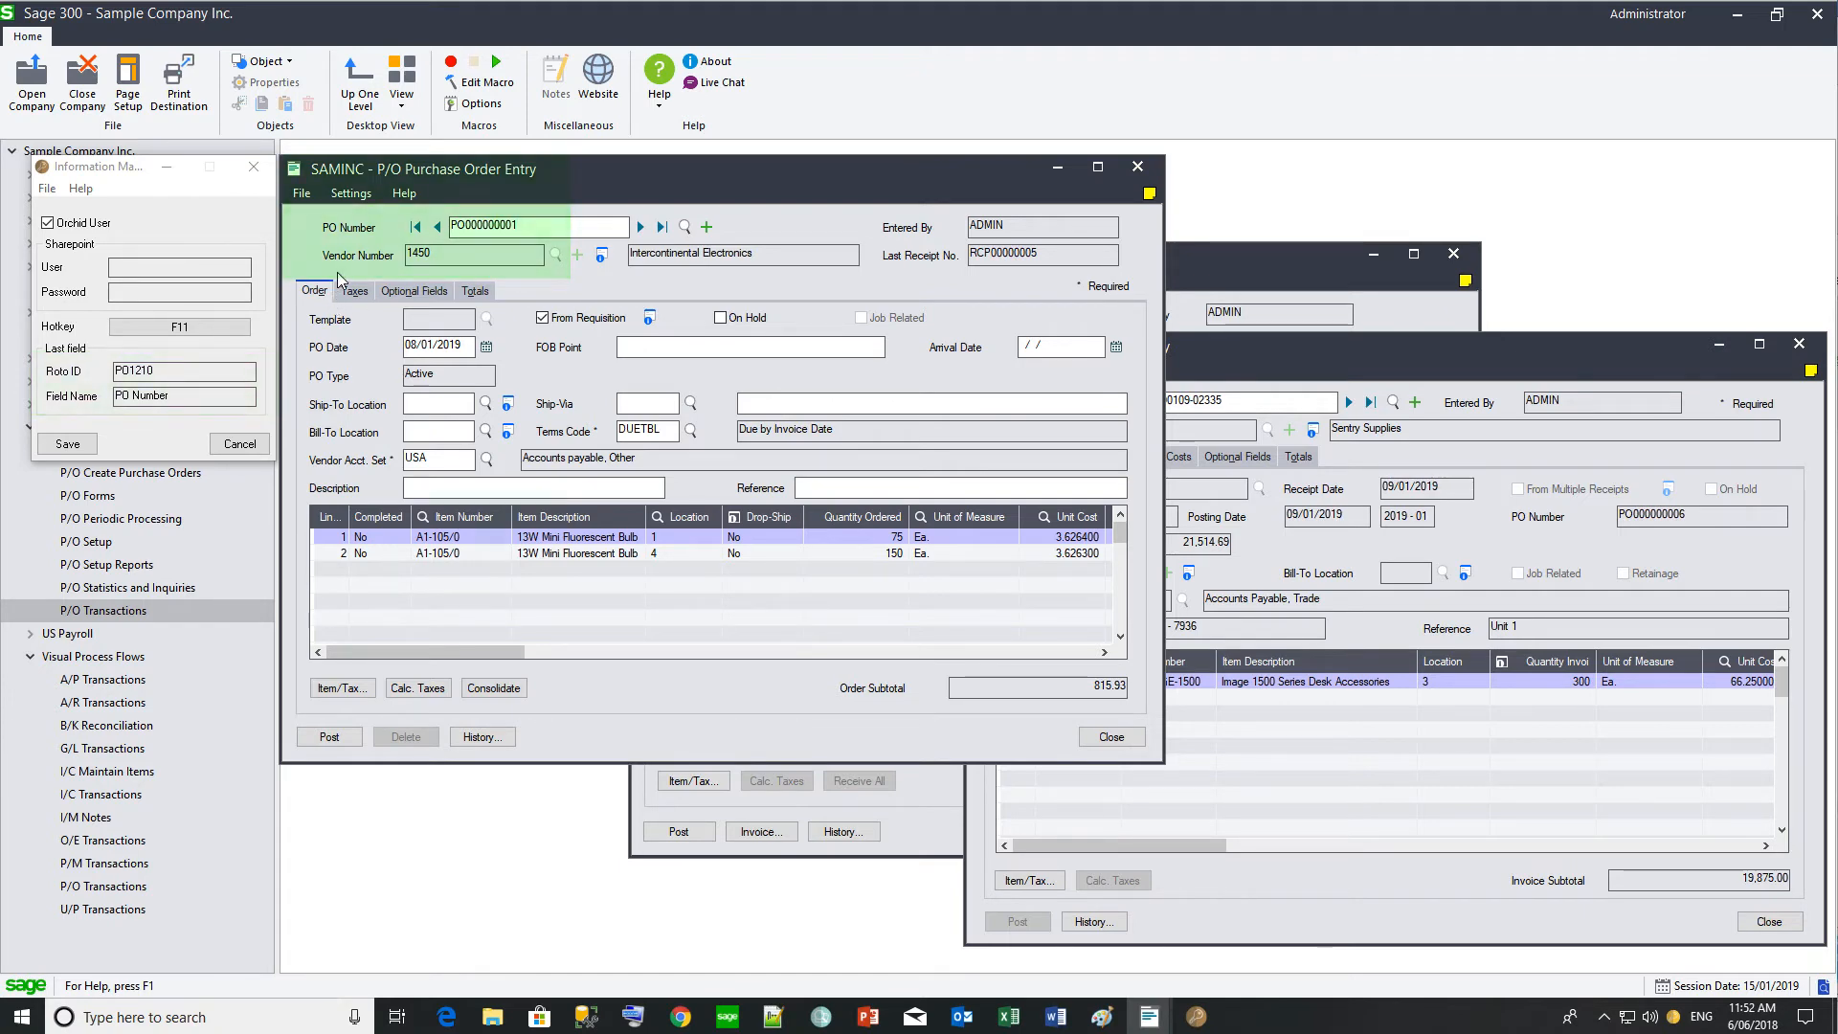
pyautogui.click(1218, 260)
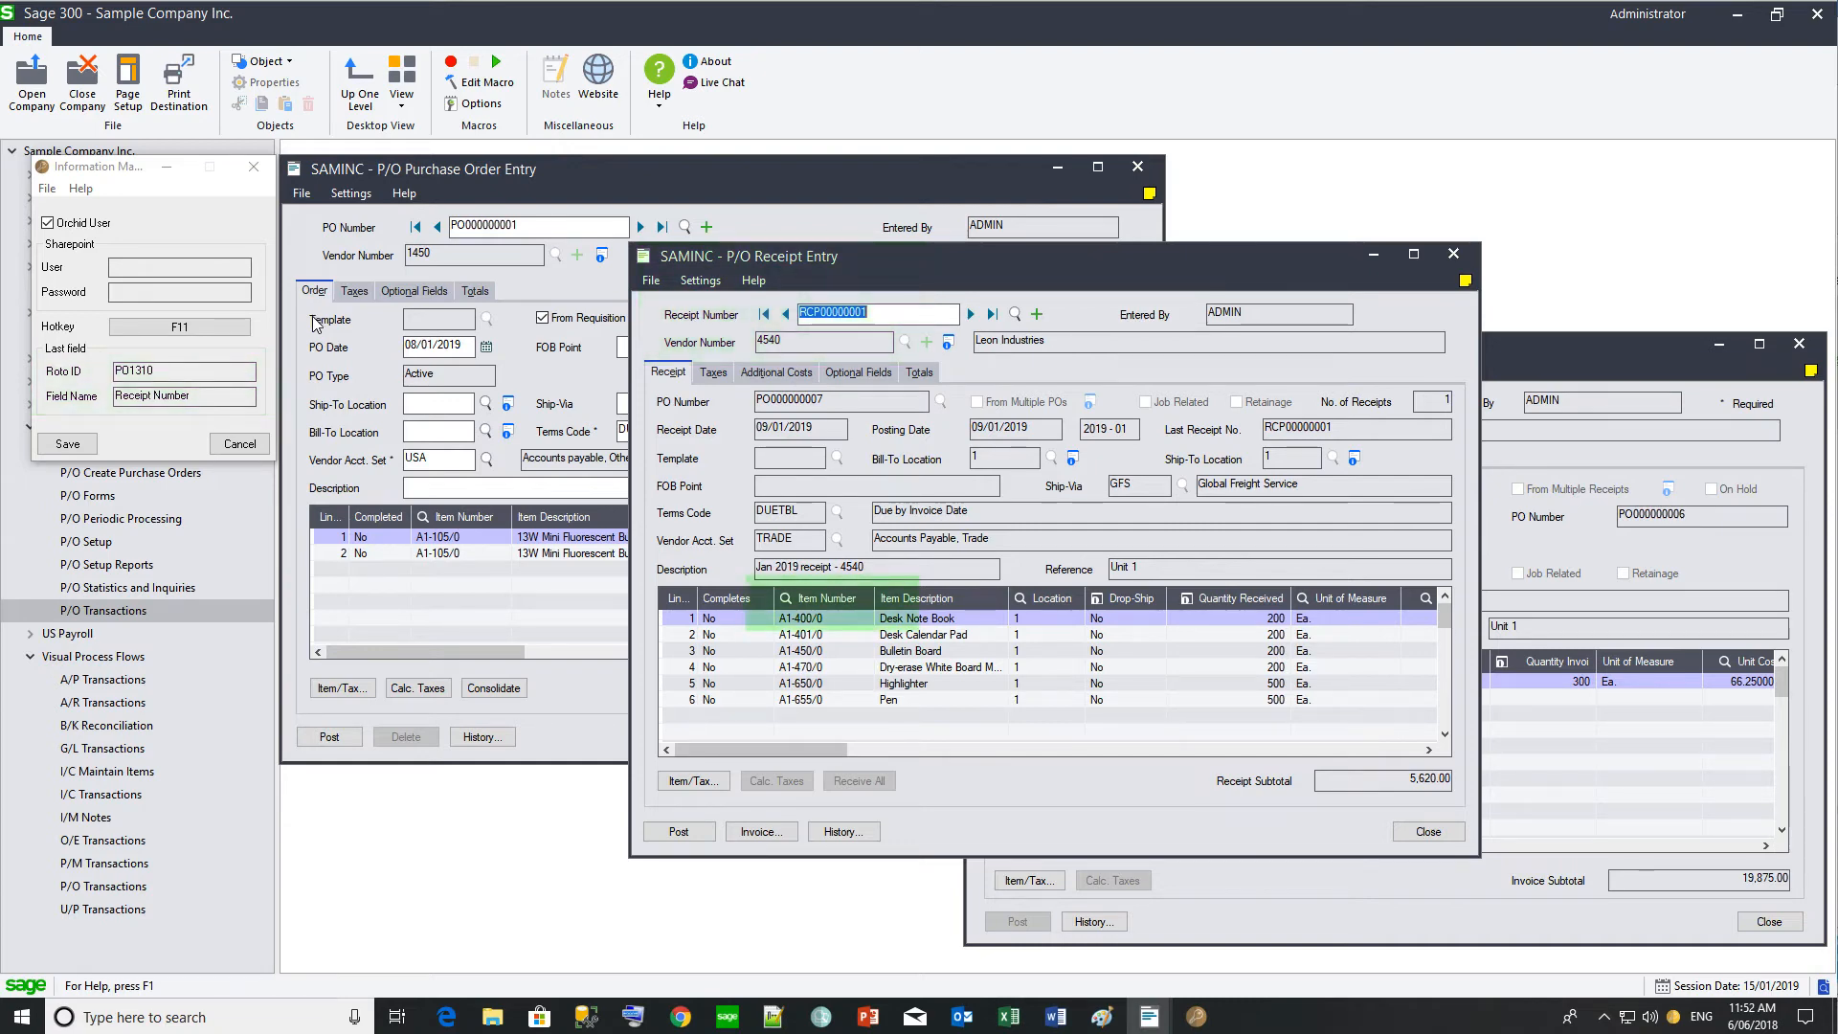
pyautogui.click(1530, 355)
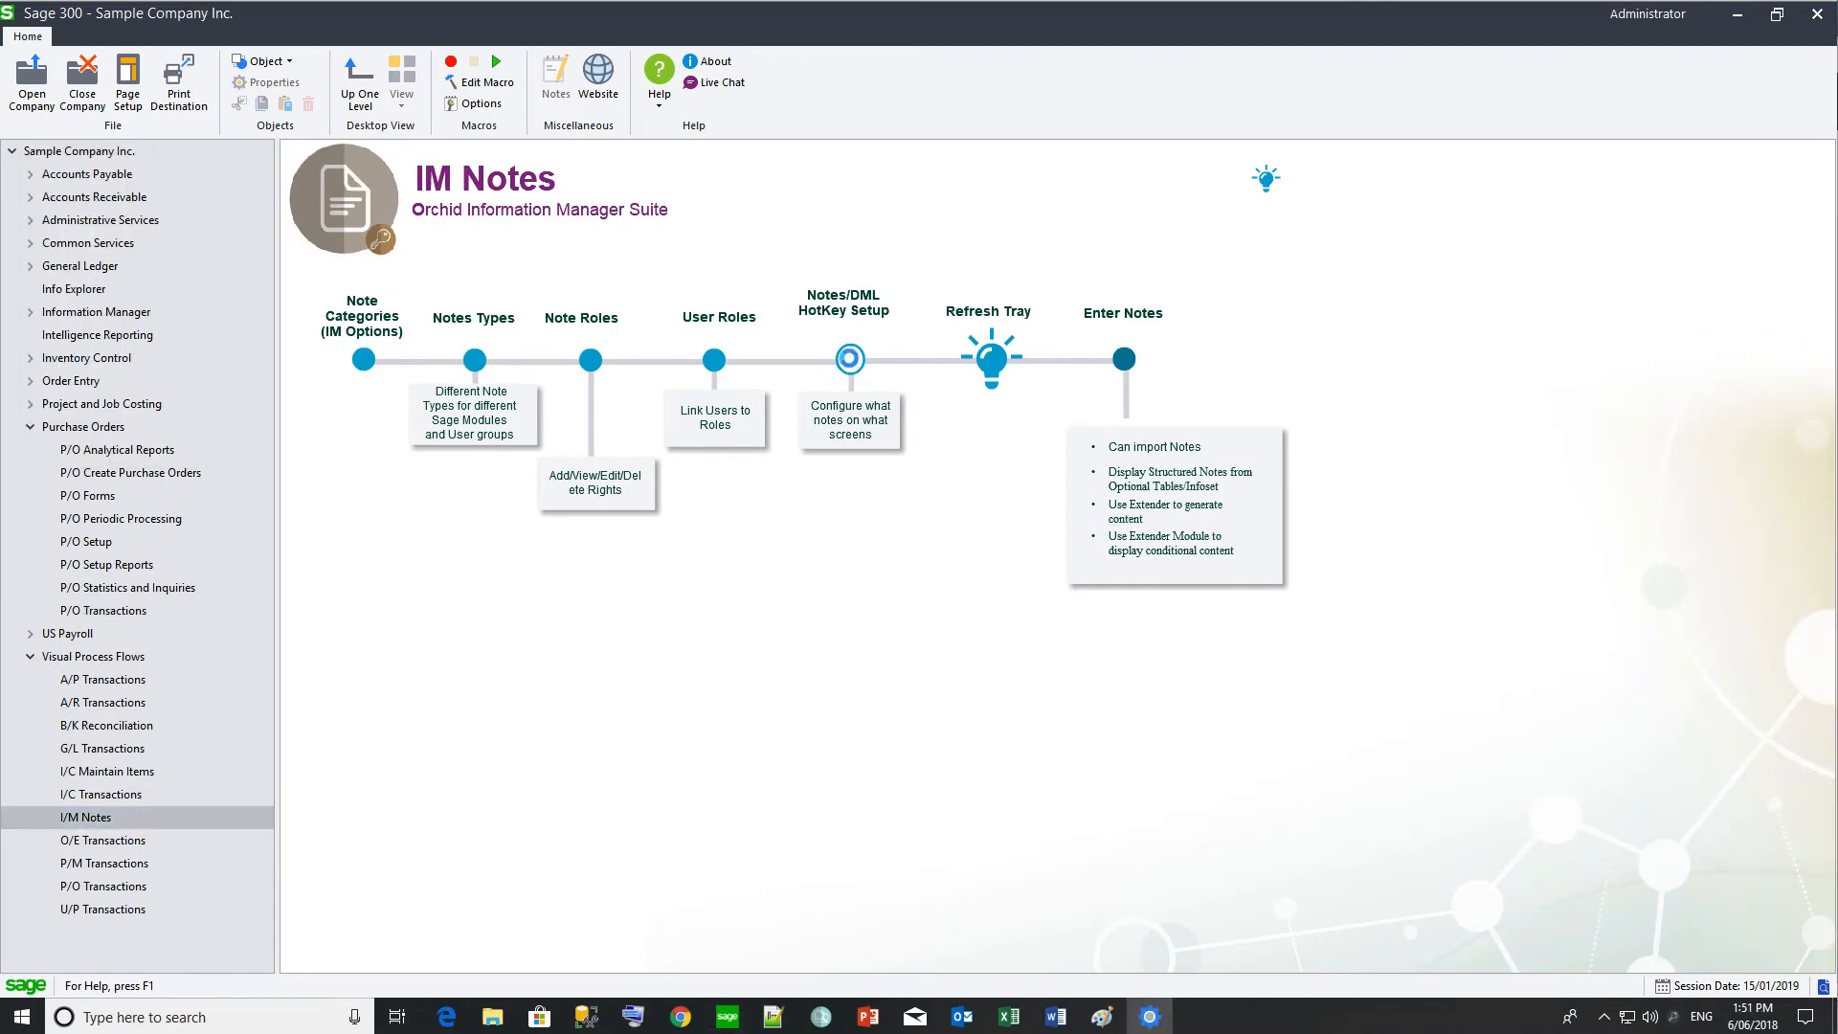
# Step: Add a Note line to the Notes/DML hotkey settings with field label VENDOR NUMBER and second field label ITEM NUMBER
pyautogui.click(566, 353)
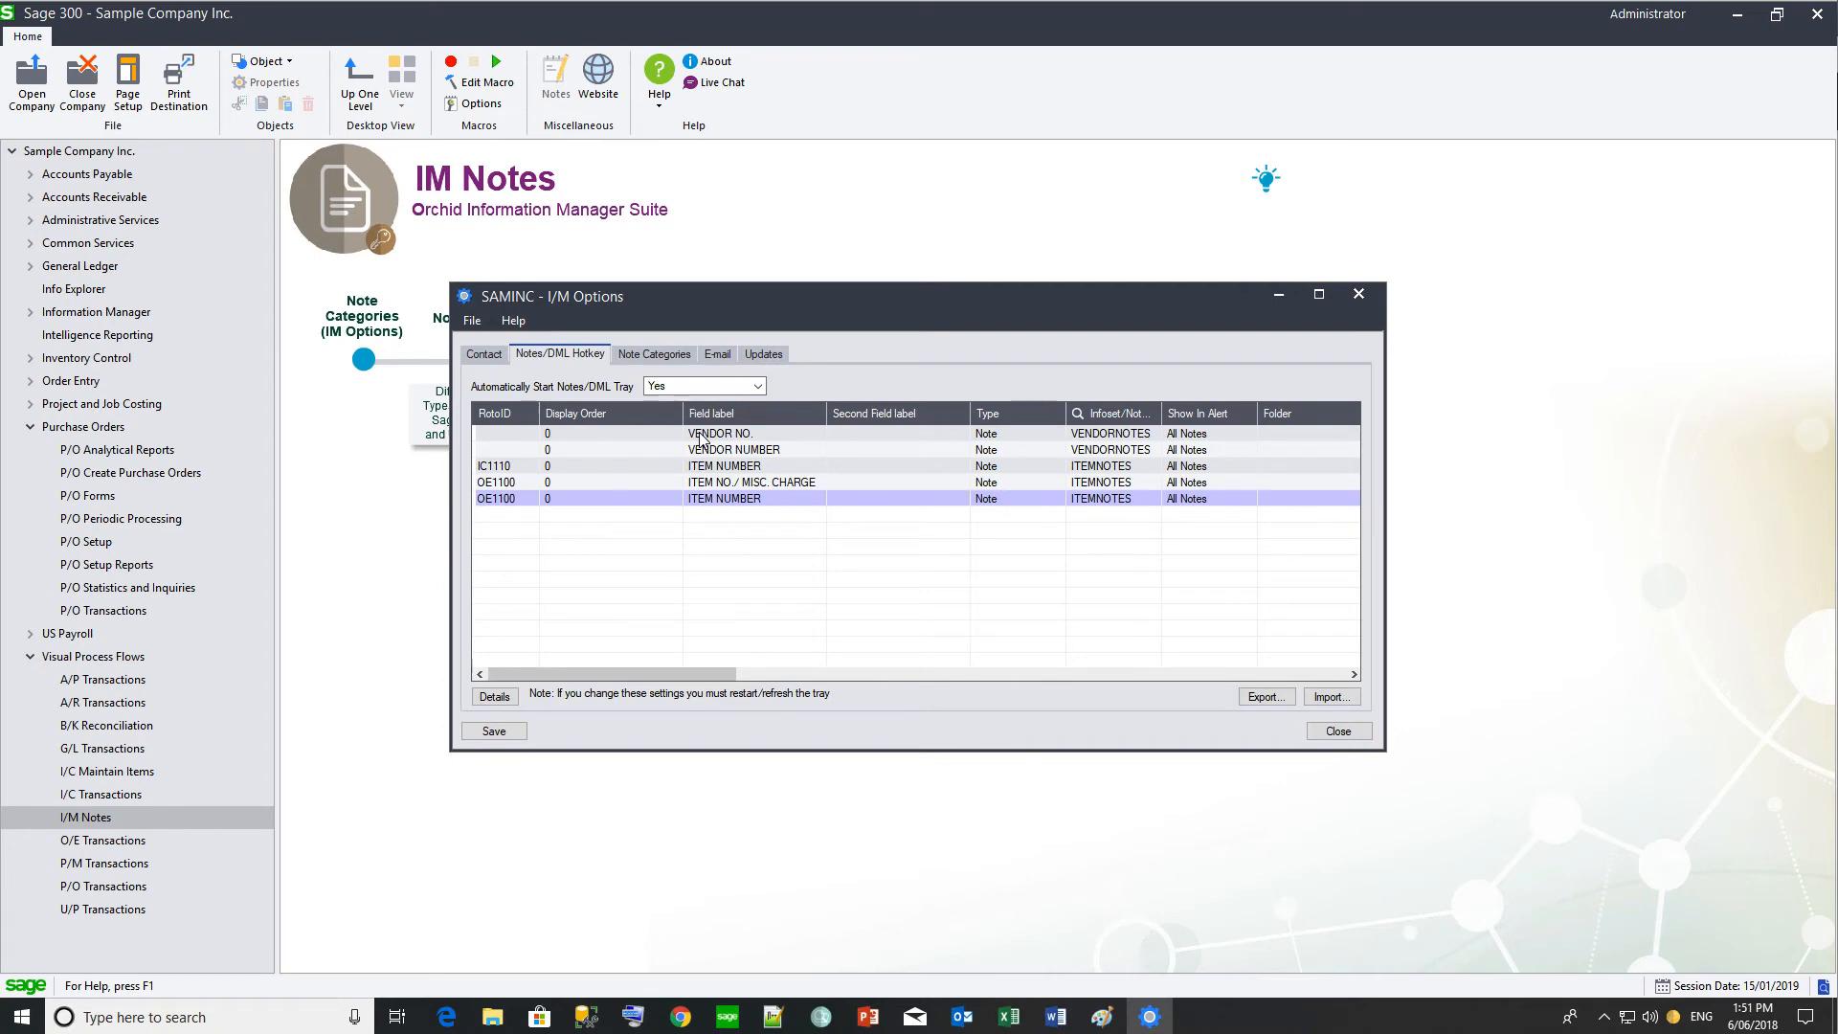
pyautogui.click(494, 696)
pyautogui.click(890, 301)
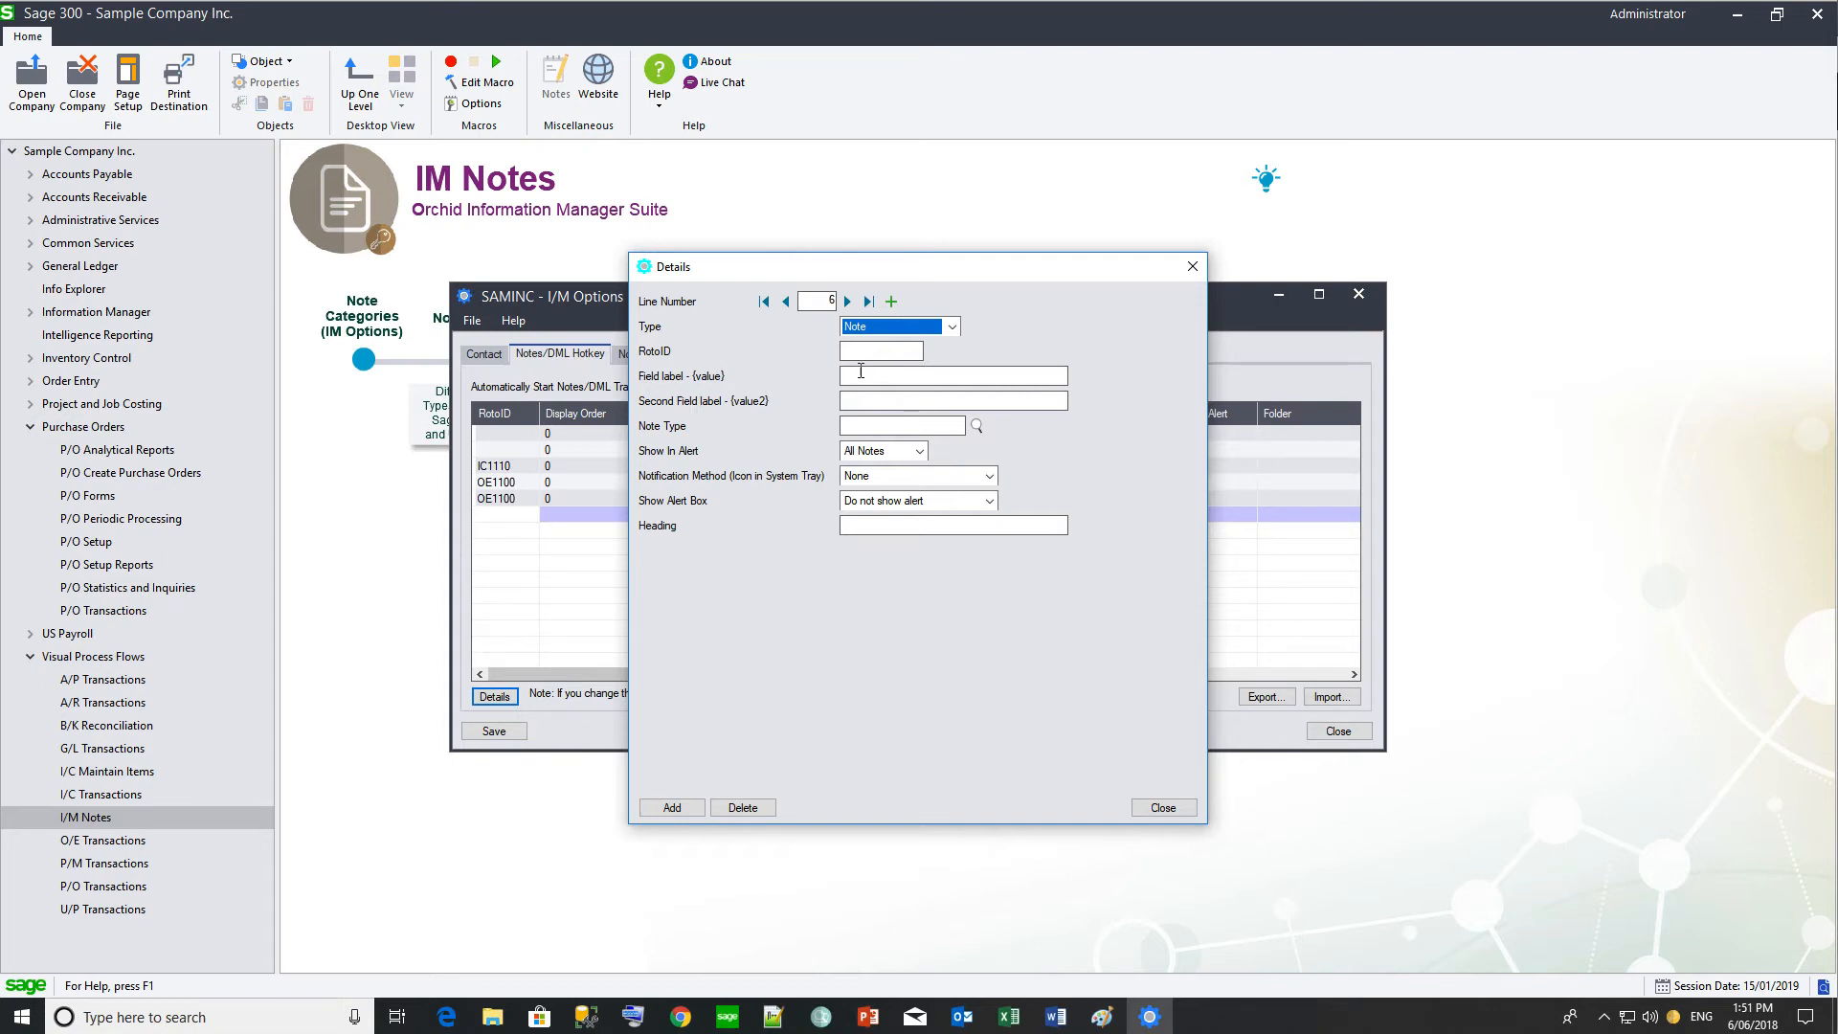
pyautogui.click(856, 375)
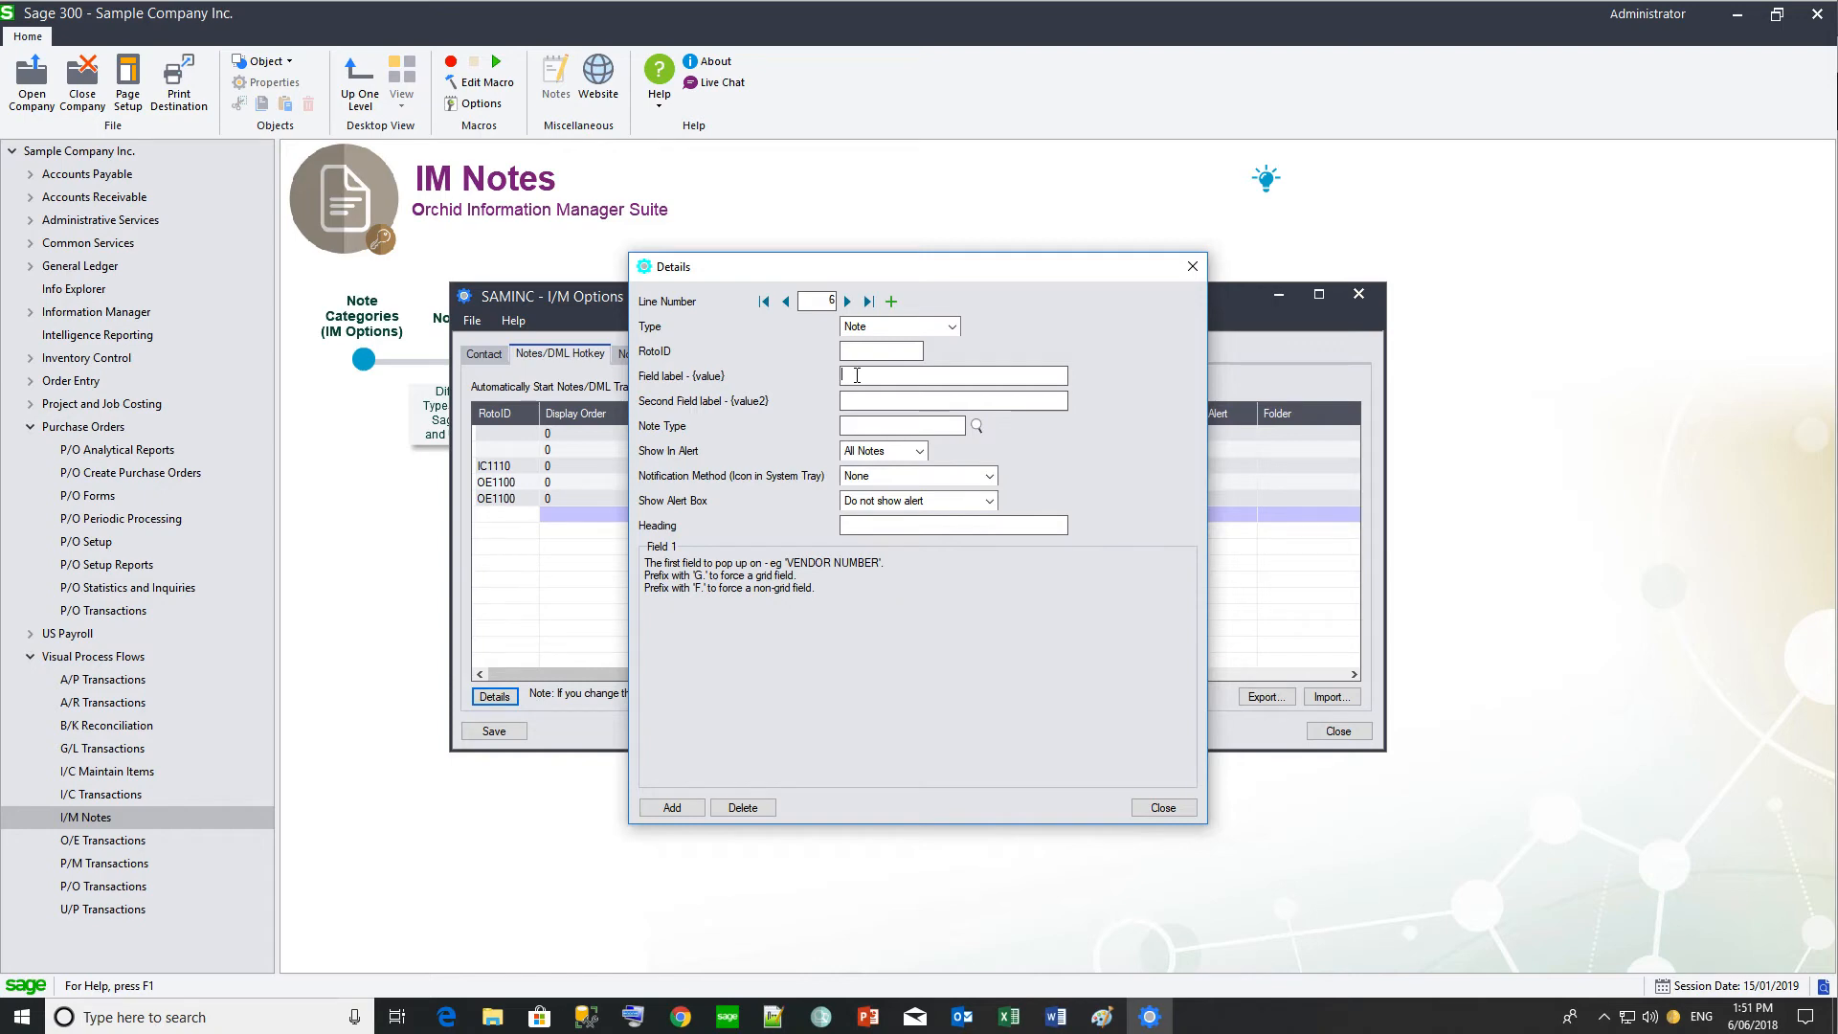
pyautogui.write('VENDOR NUMBER')
pyautogui.press('Tab')
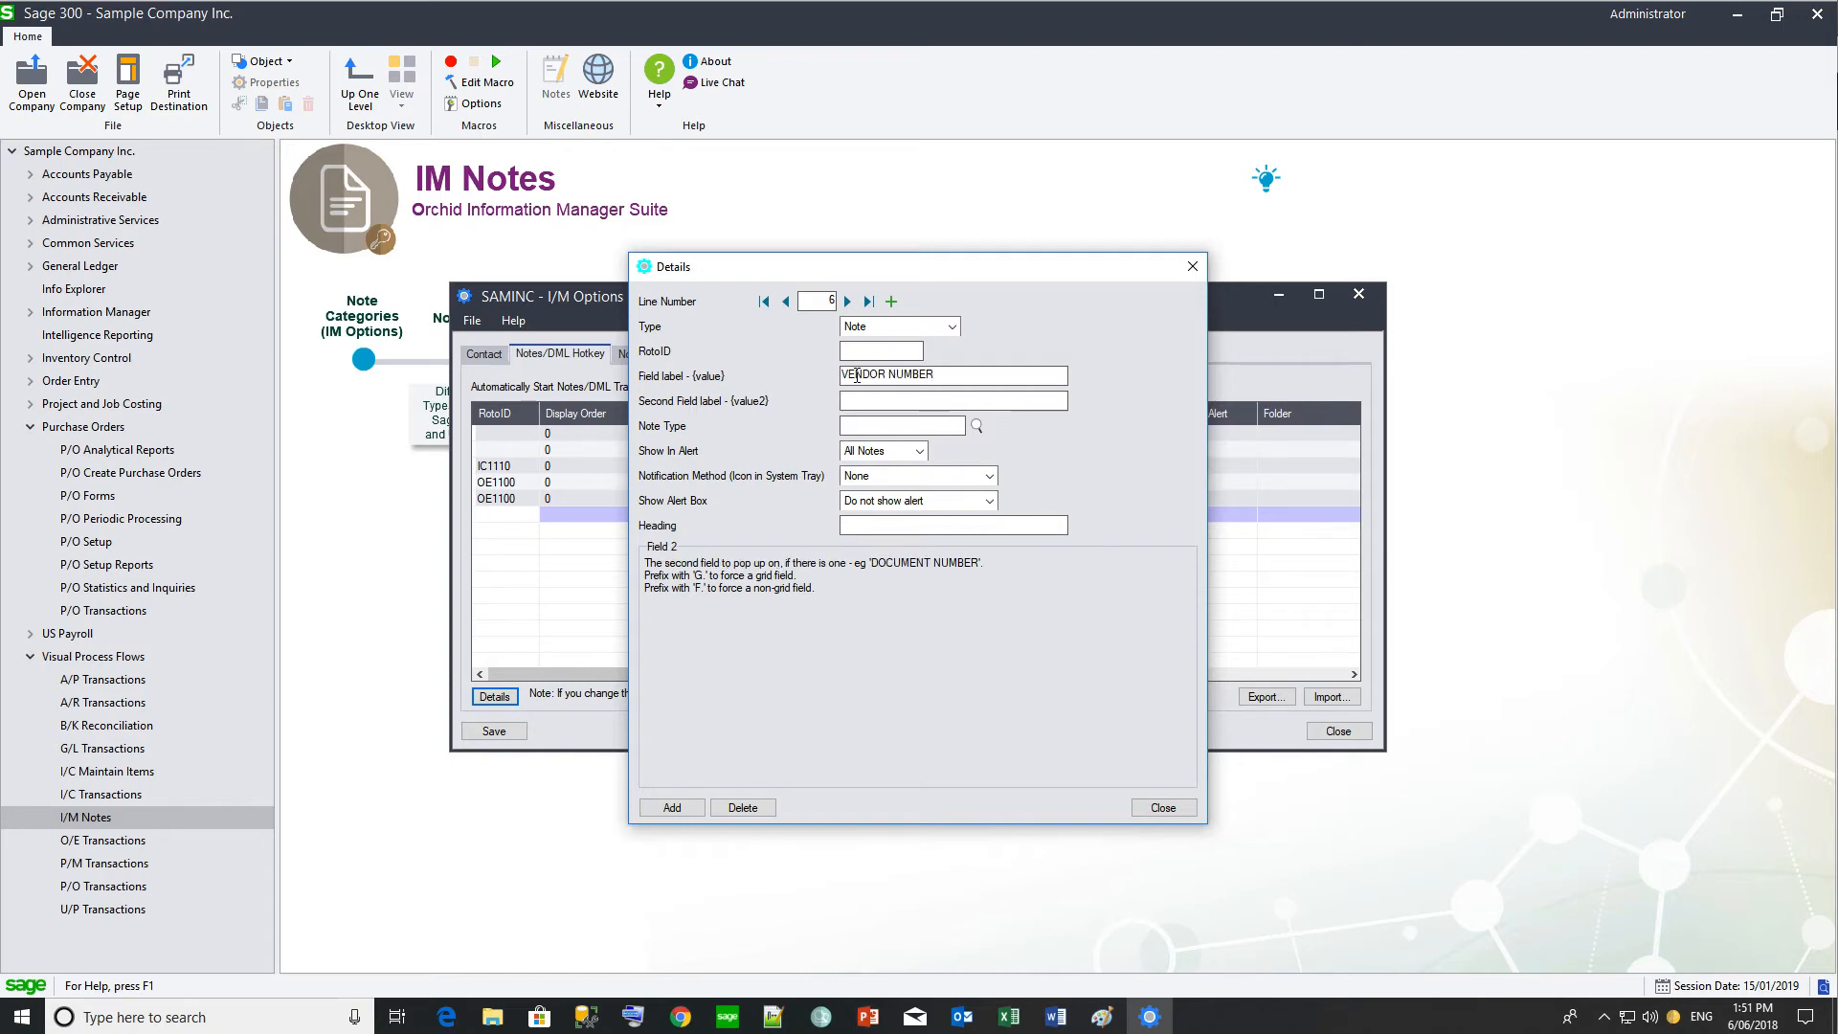
pyautogui.write('ITEM NUMBER')
# Step: Prefix the VENDOR NUMBER field label with F. and the second field label ITEM NUMBER with G
pyautogui.click(843, 376)
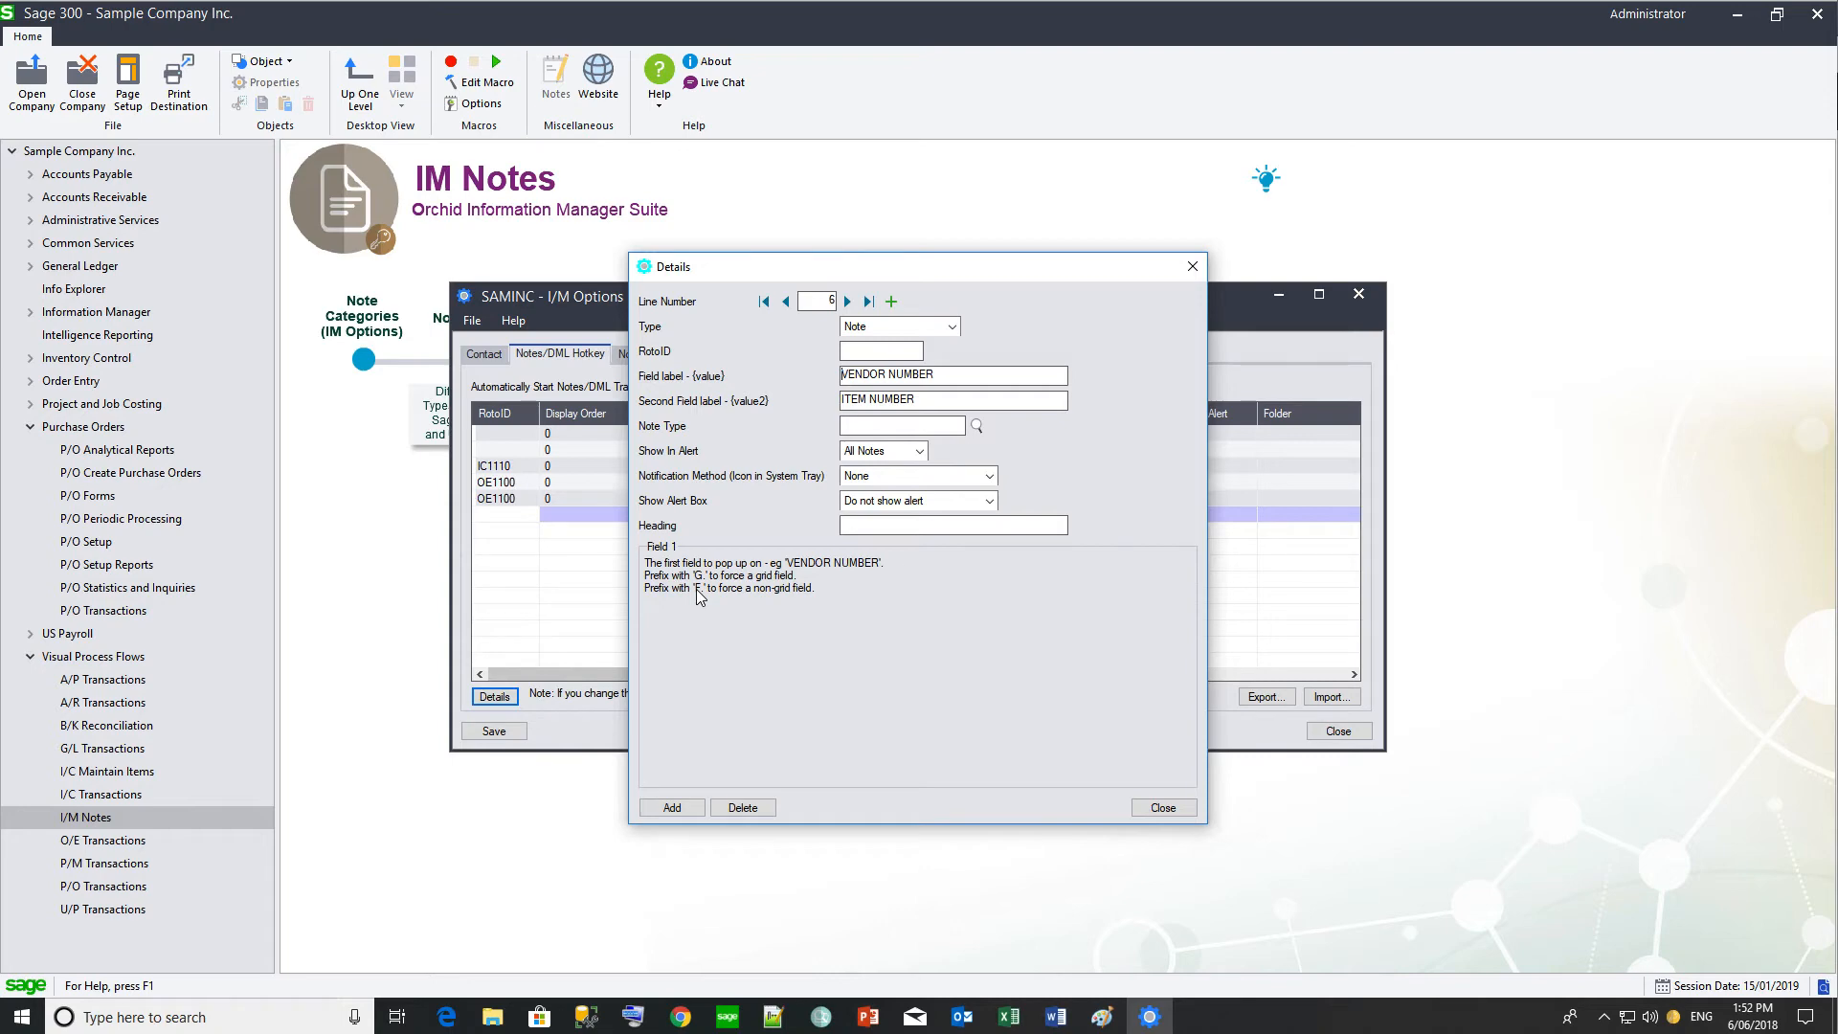
pyautogui.write('F.')
pyautogui.click(844, 400)
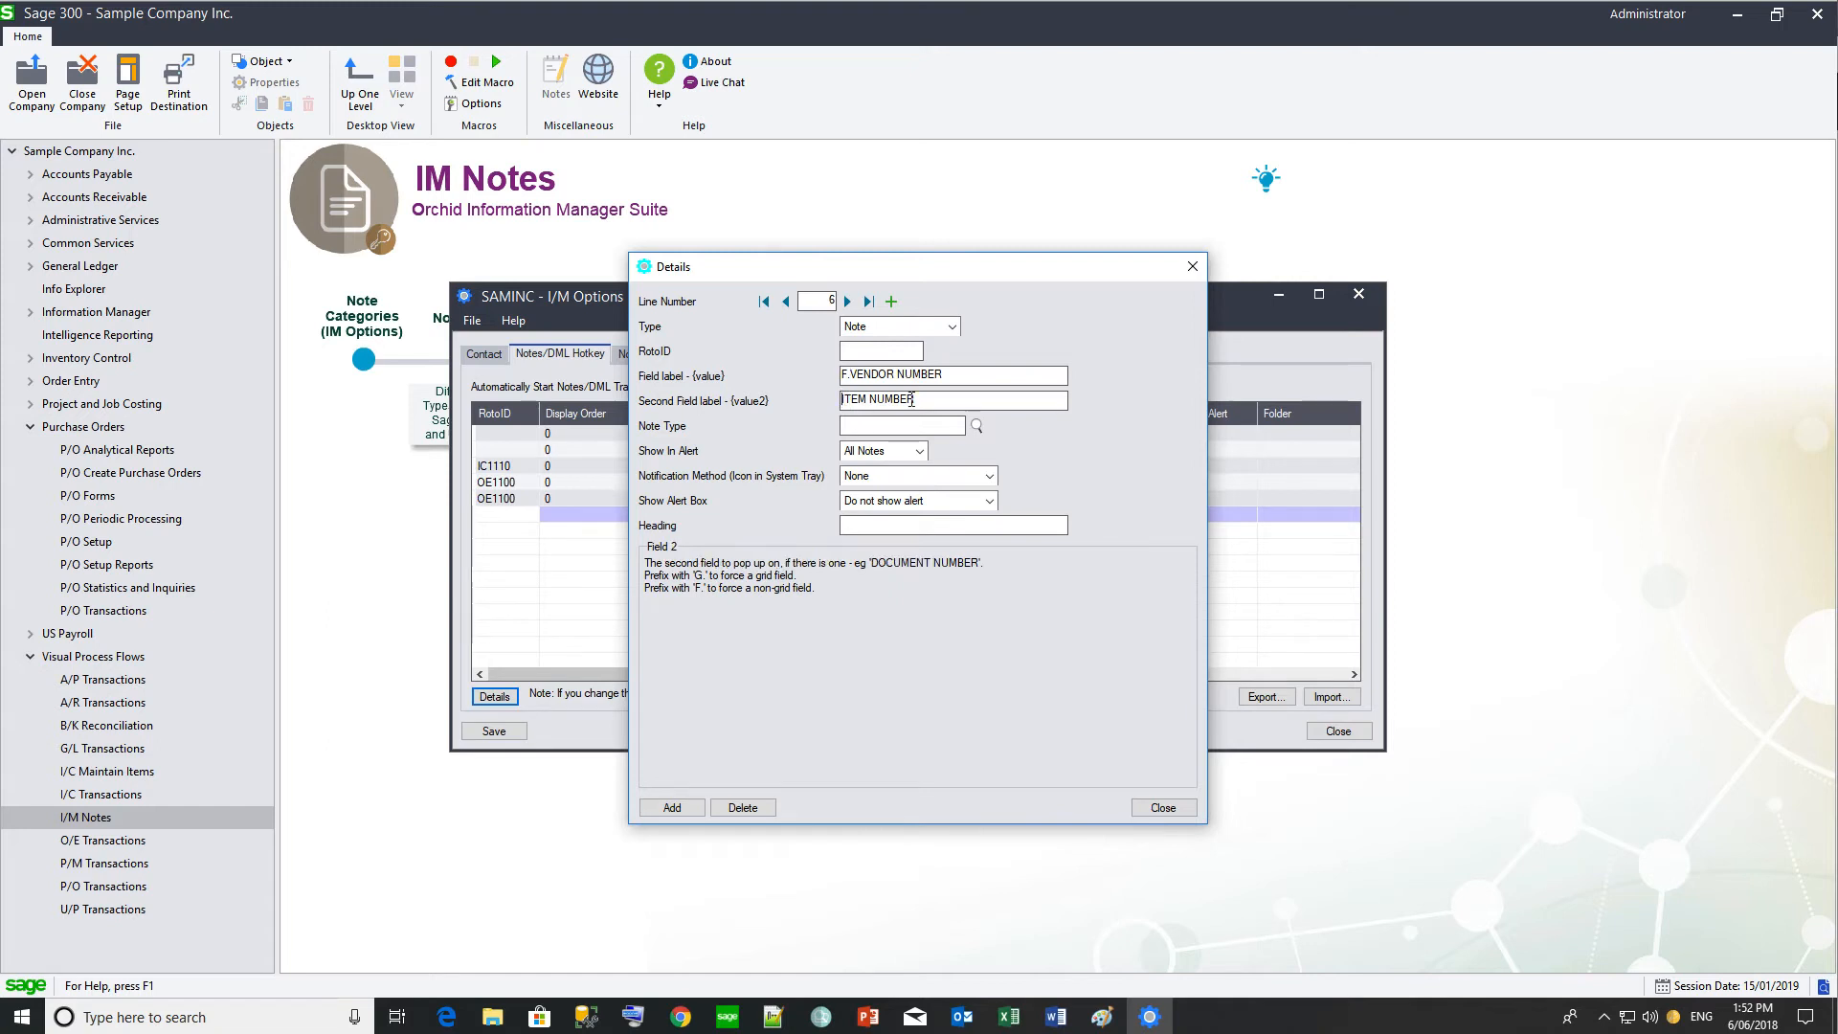
pyautogui.write('G.')
# Step: Assign note type VENDITEM to the line, set its alert box to Show alert and its heading to "Label specific instructions"
pyautogui.click(977, 426)
pyautogui.click(182, 307)
pyautogui.click(182, 291)
pyautogui.click(494, 354)
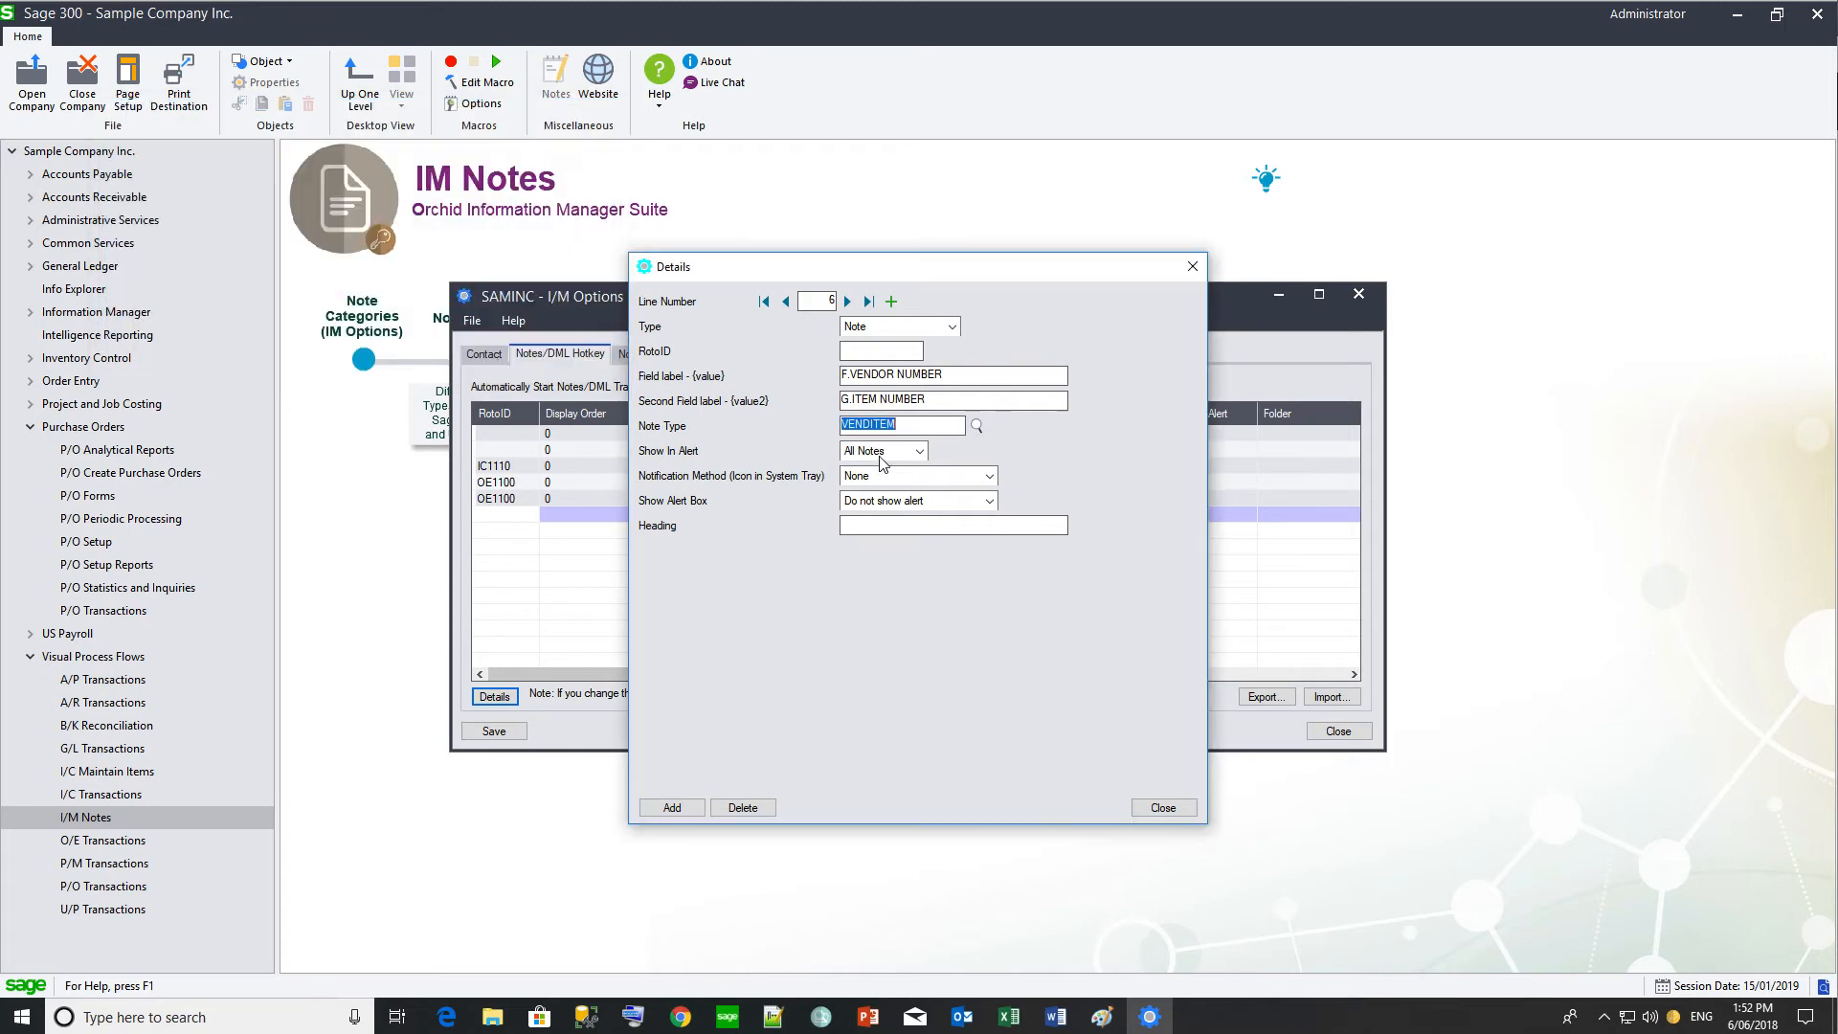
pyautogui.click(939, 501)
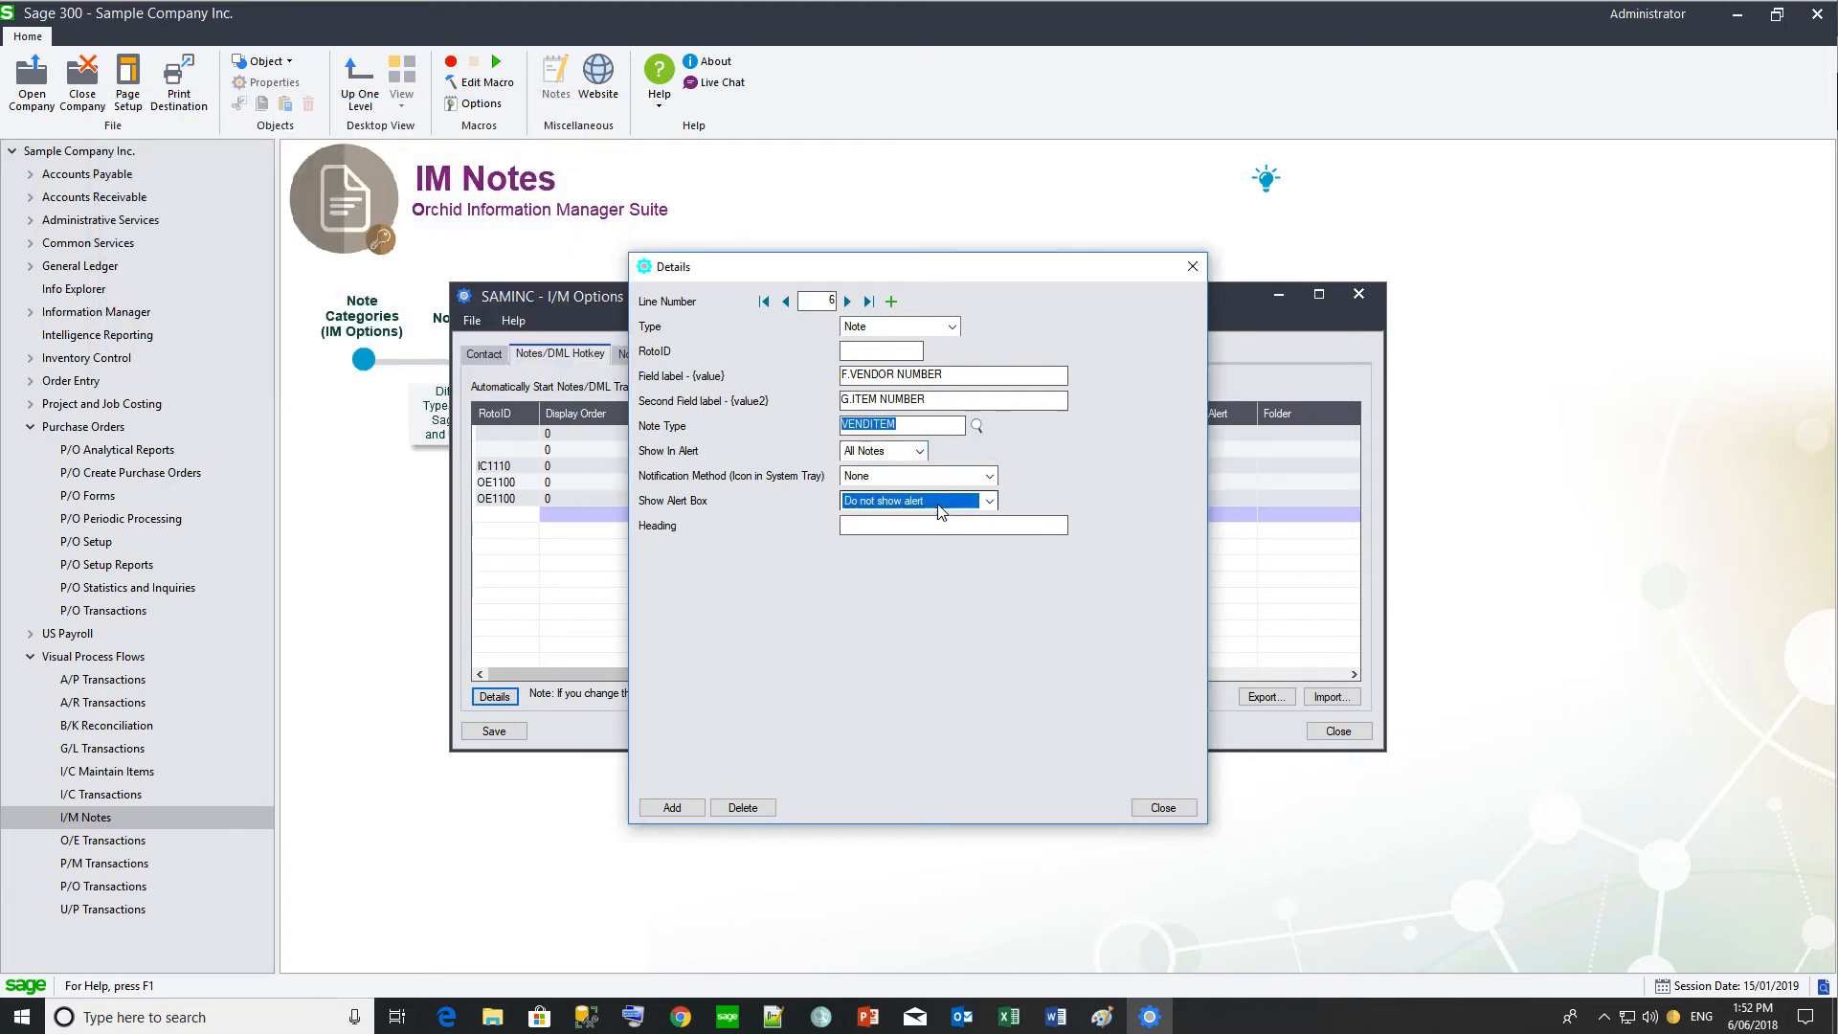
pyautogui.click(909, 551)
pyautogui.click(909, 527)
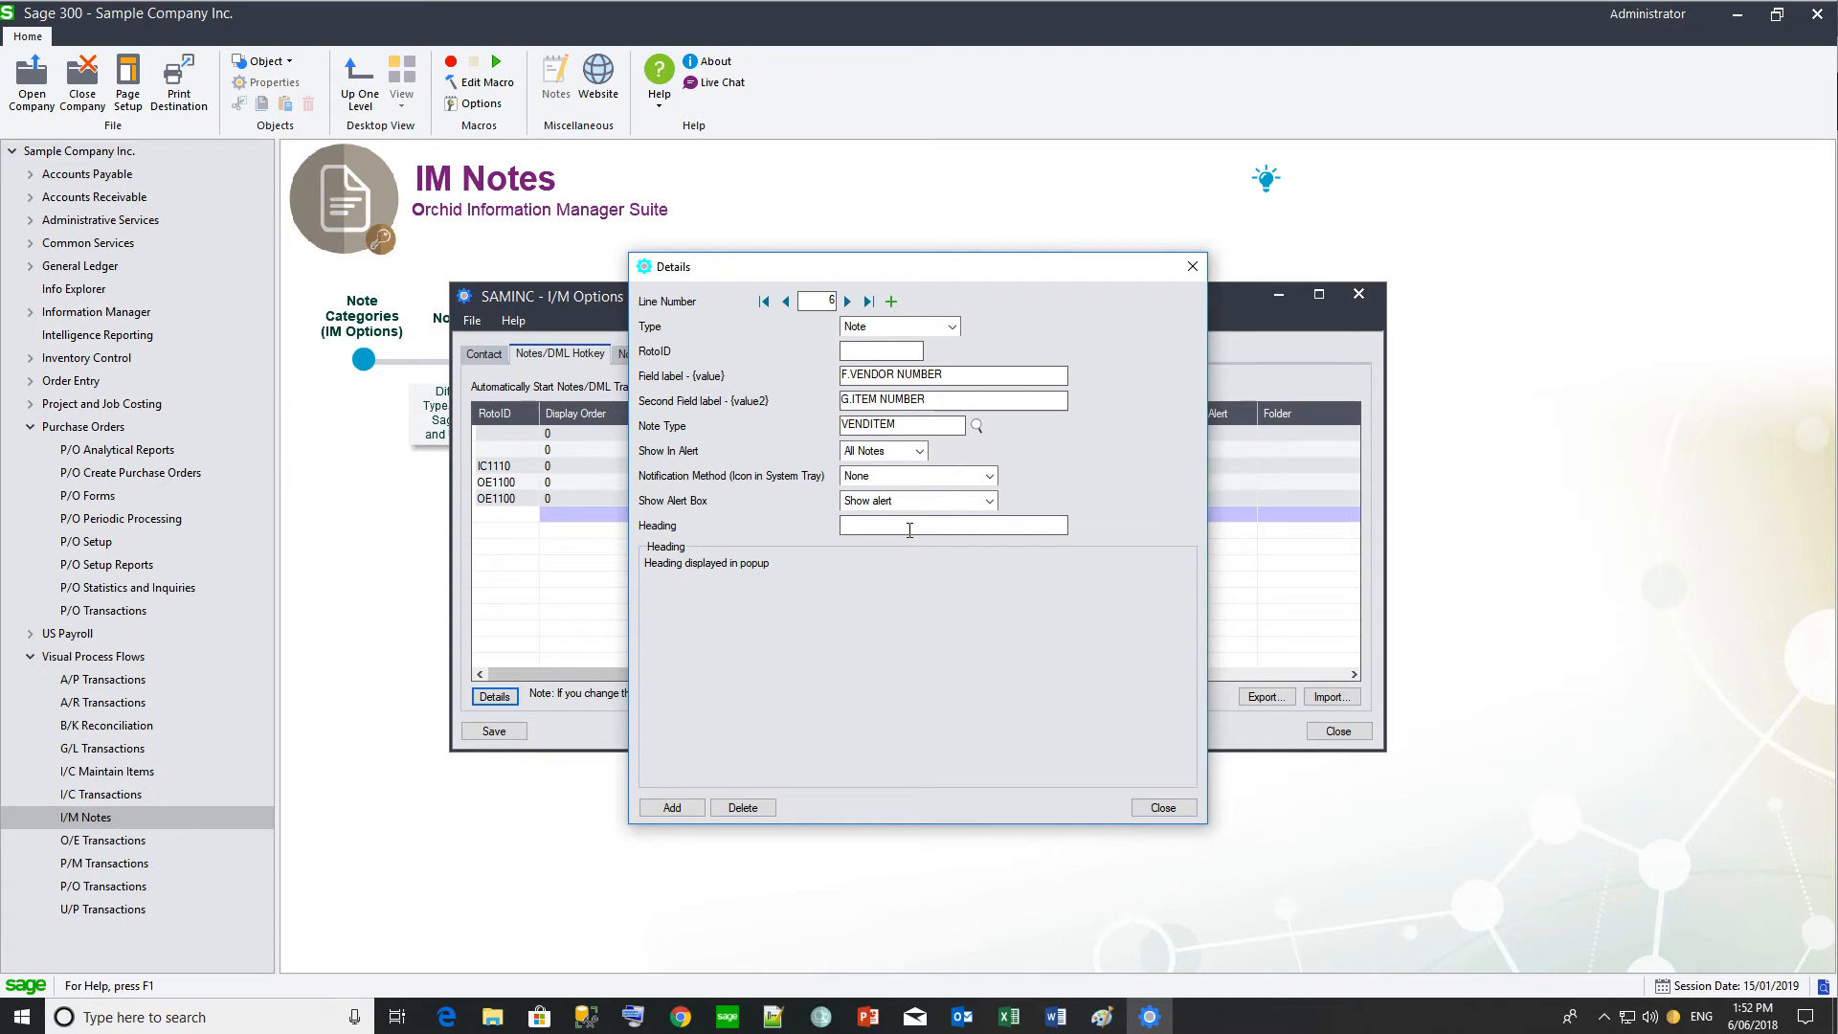
pyautogui.write('Label specific instructions')
pyautogui.click(1165, 809)
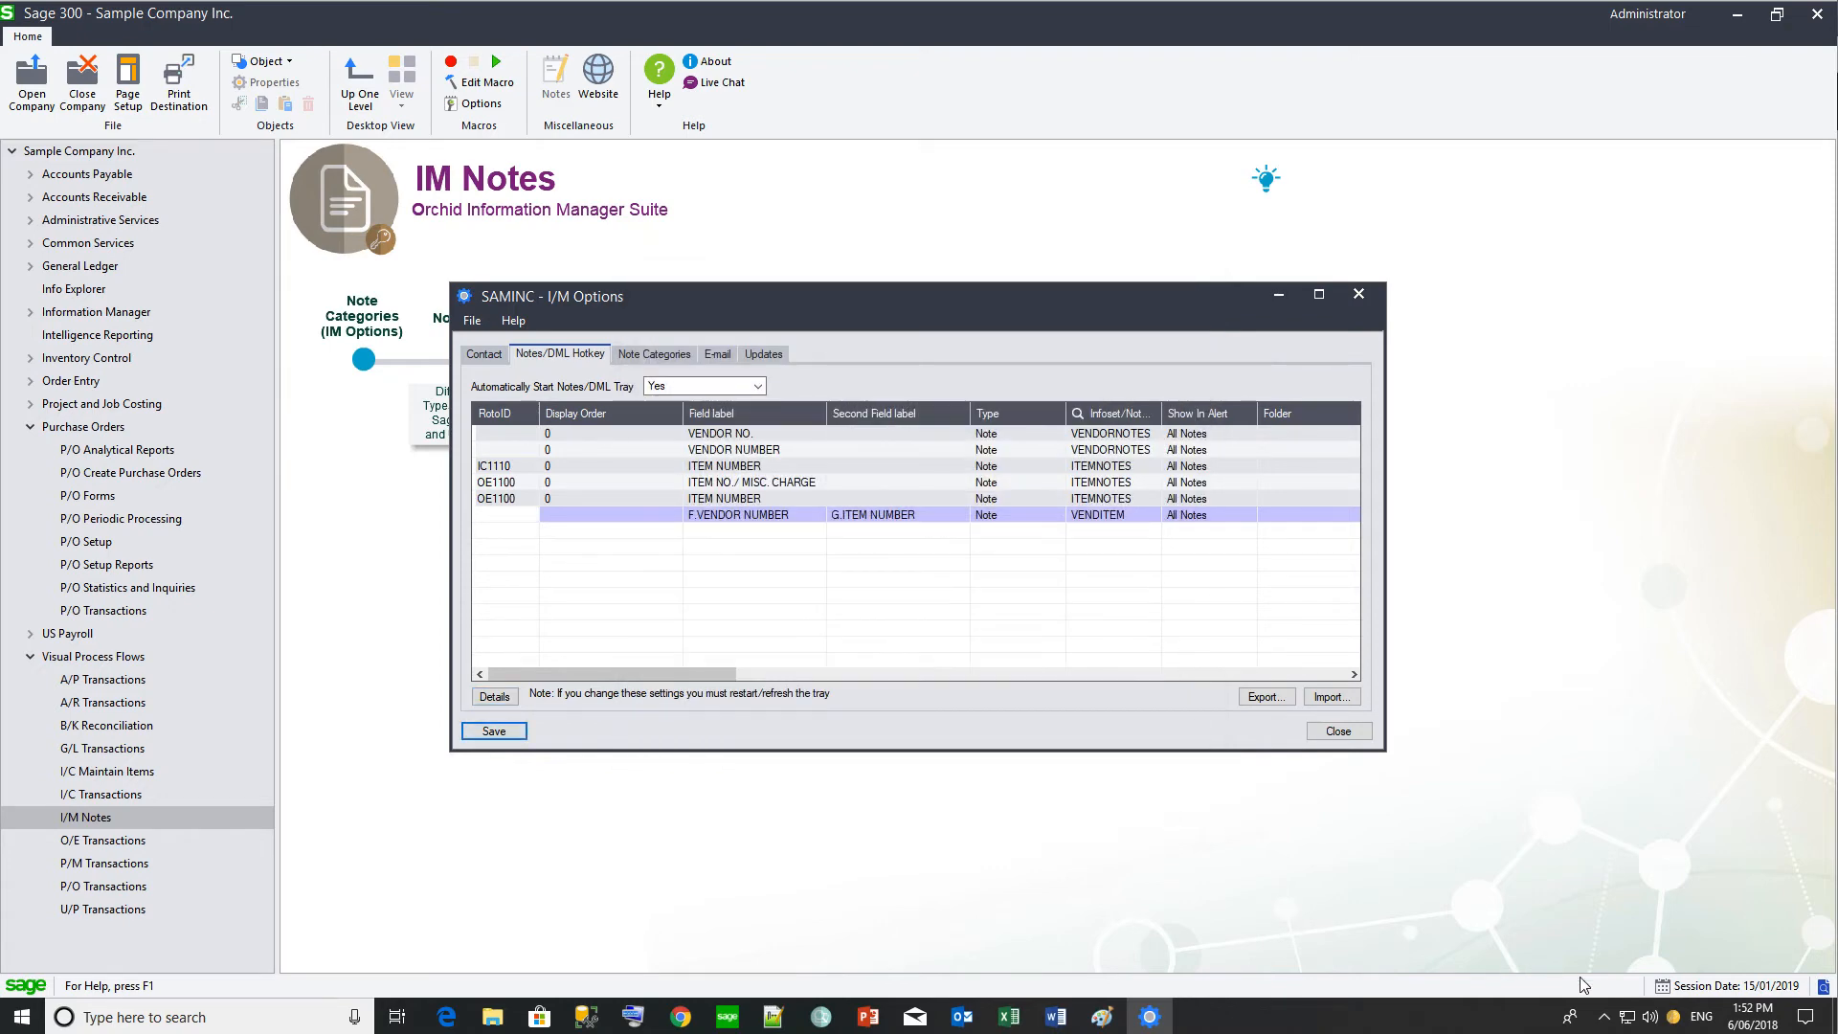
# Step: Refresh the notes tray and close I/M Options
pyautogui.rightClick(1675, 1022)
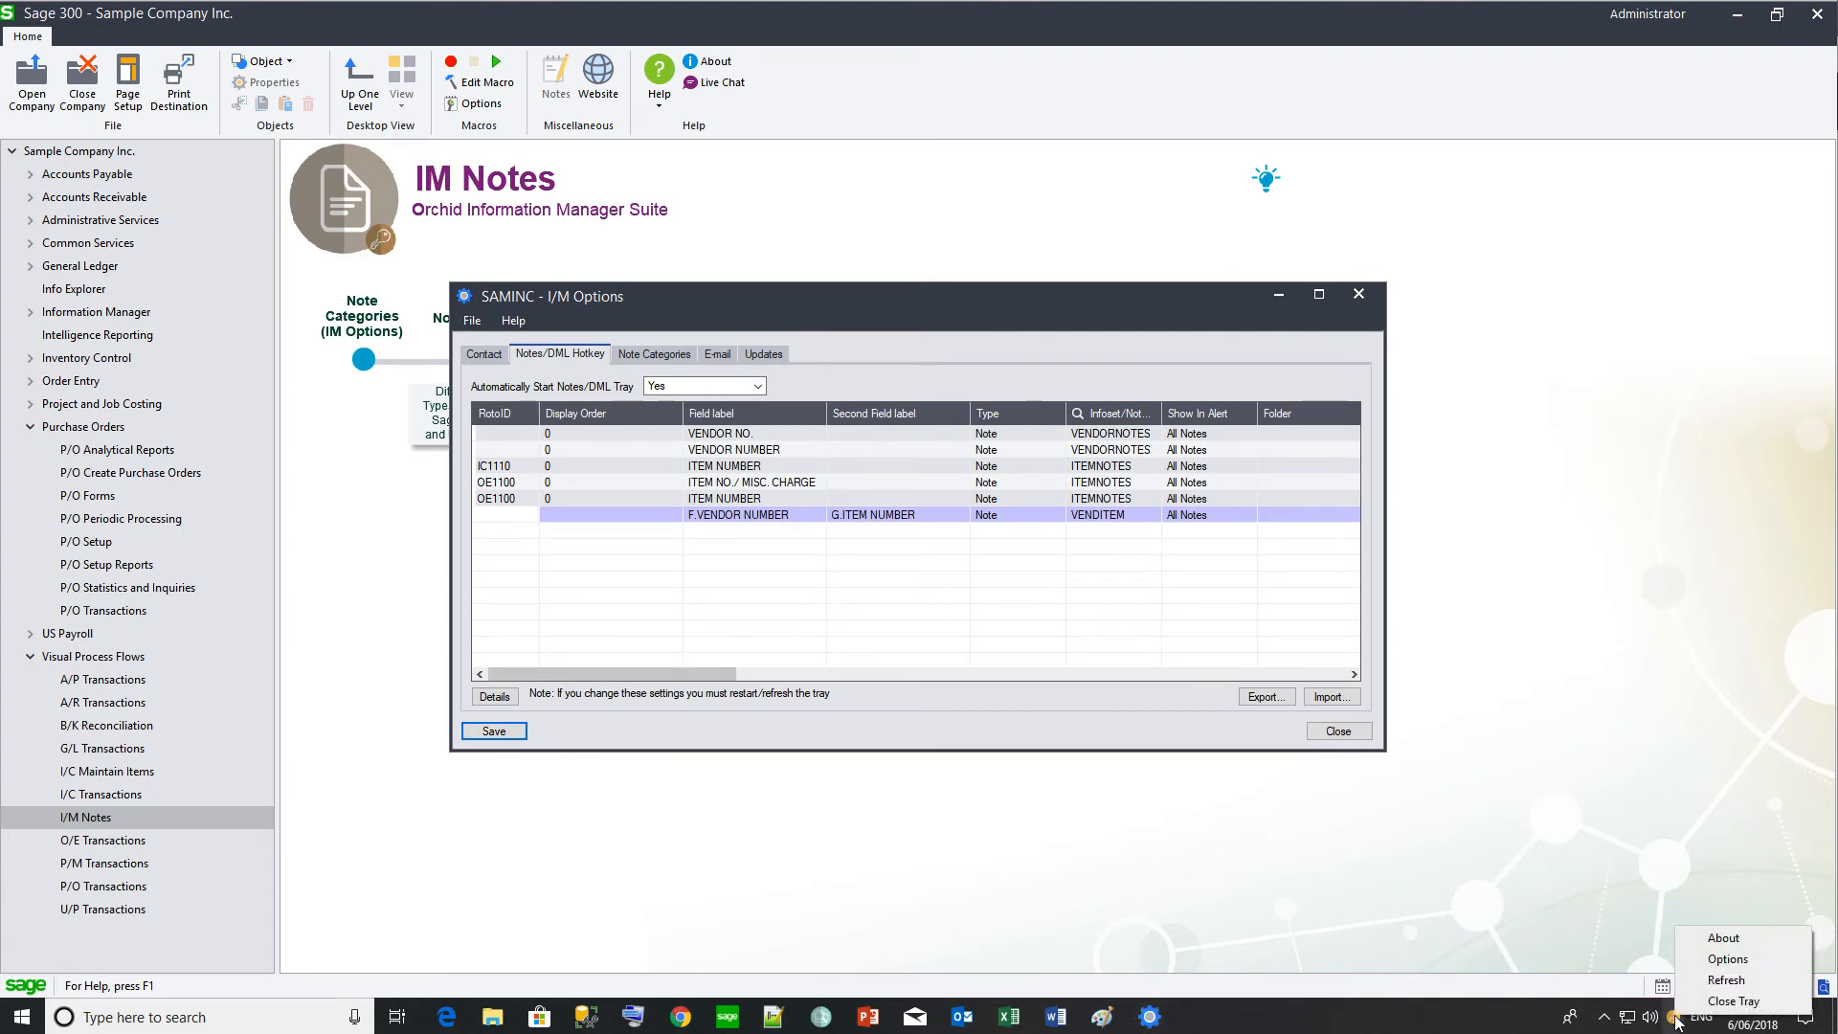
pyautogui.click(1709, 992)
pyautogui.click(1338, 731)
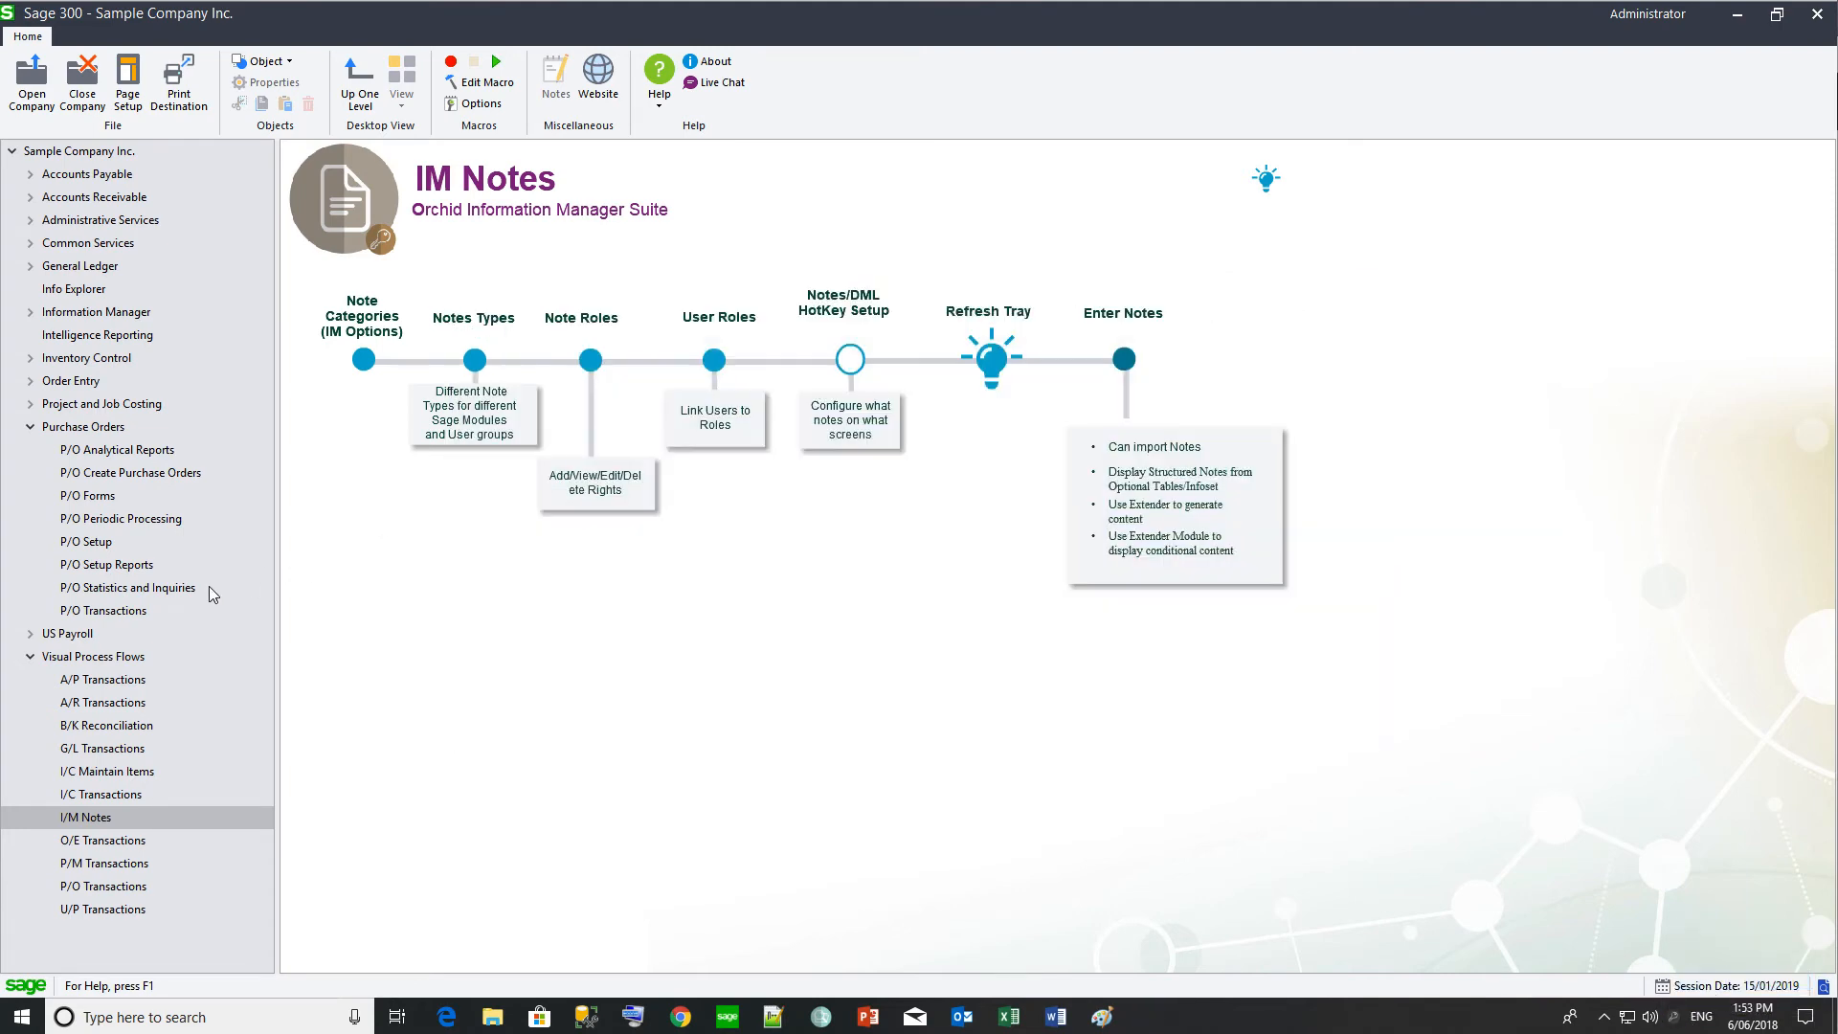
# Step: Start a new P/O purchase order for vendor 1200 and move the order window clear of the notes window
pyautogui.click(113, 610)
pyautogui.doubleClick(458, 311)
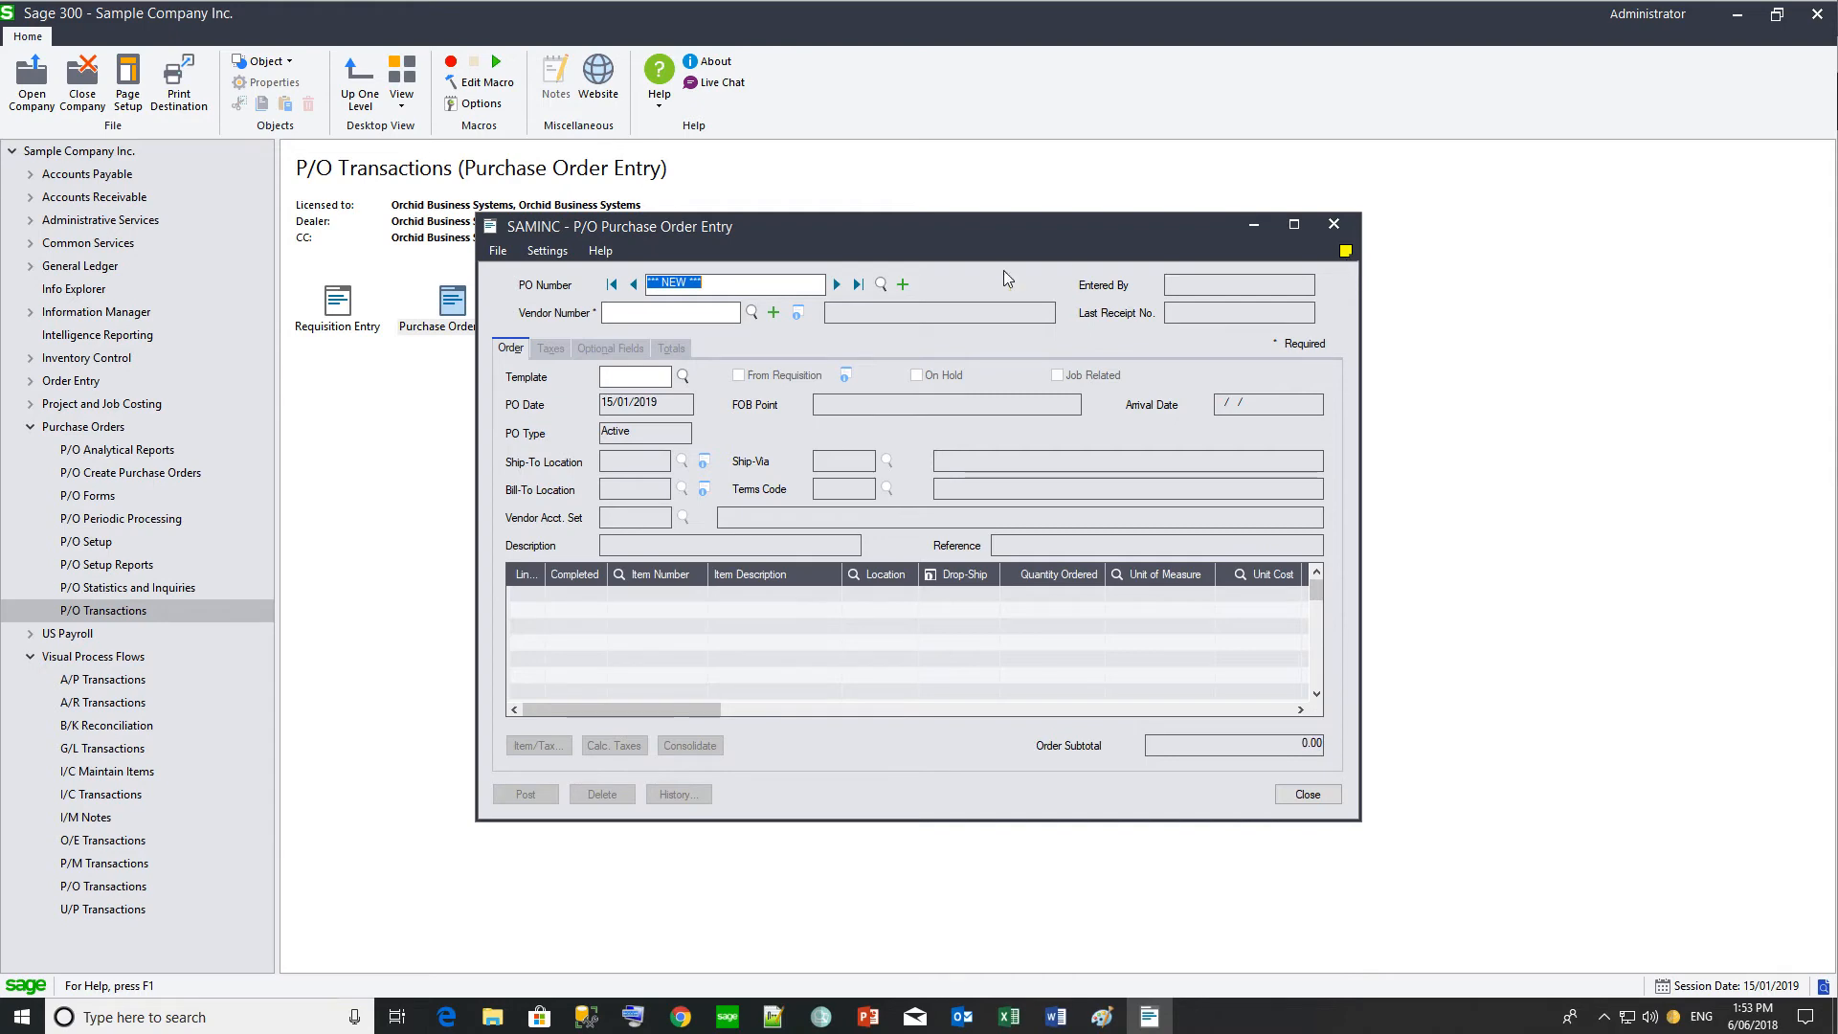
pyautogui.click(698, 311)
pyautogui.write('1200')
pyautogui.press('Tab')
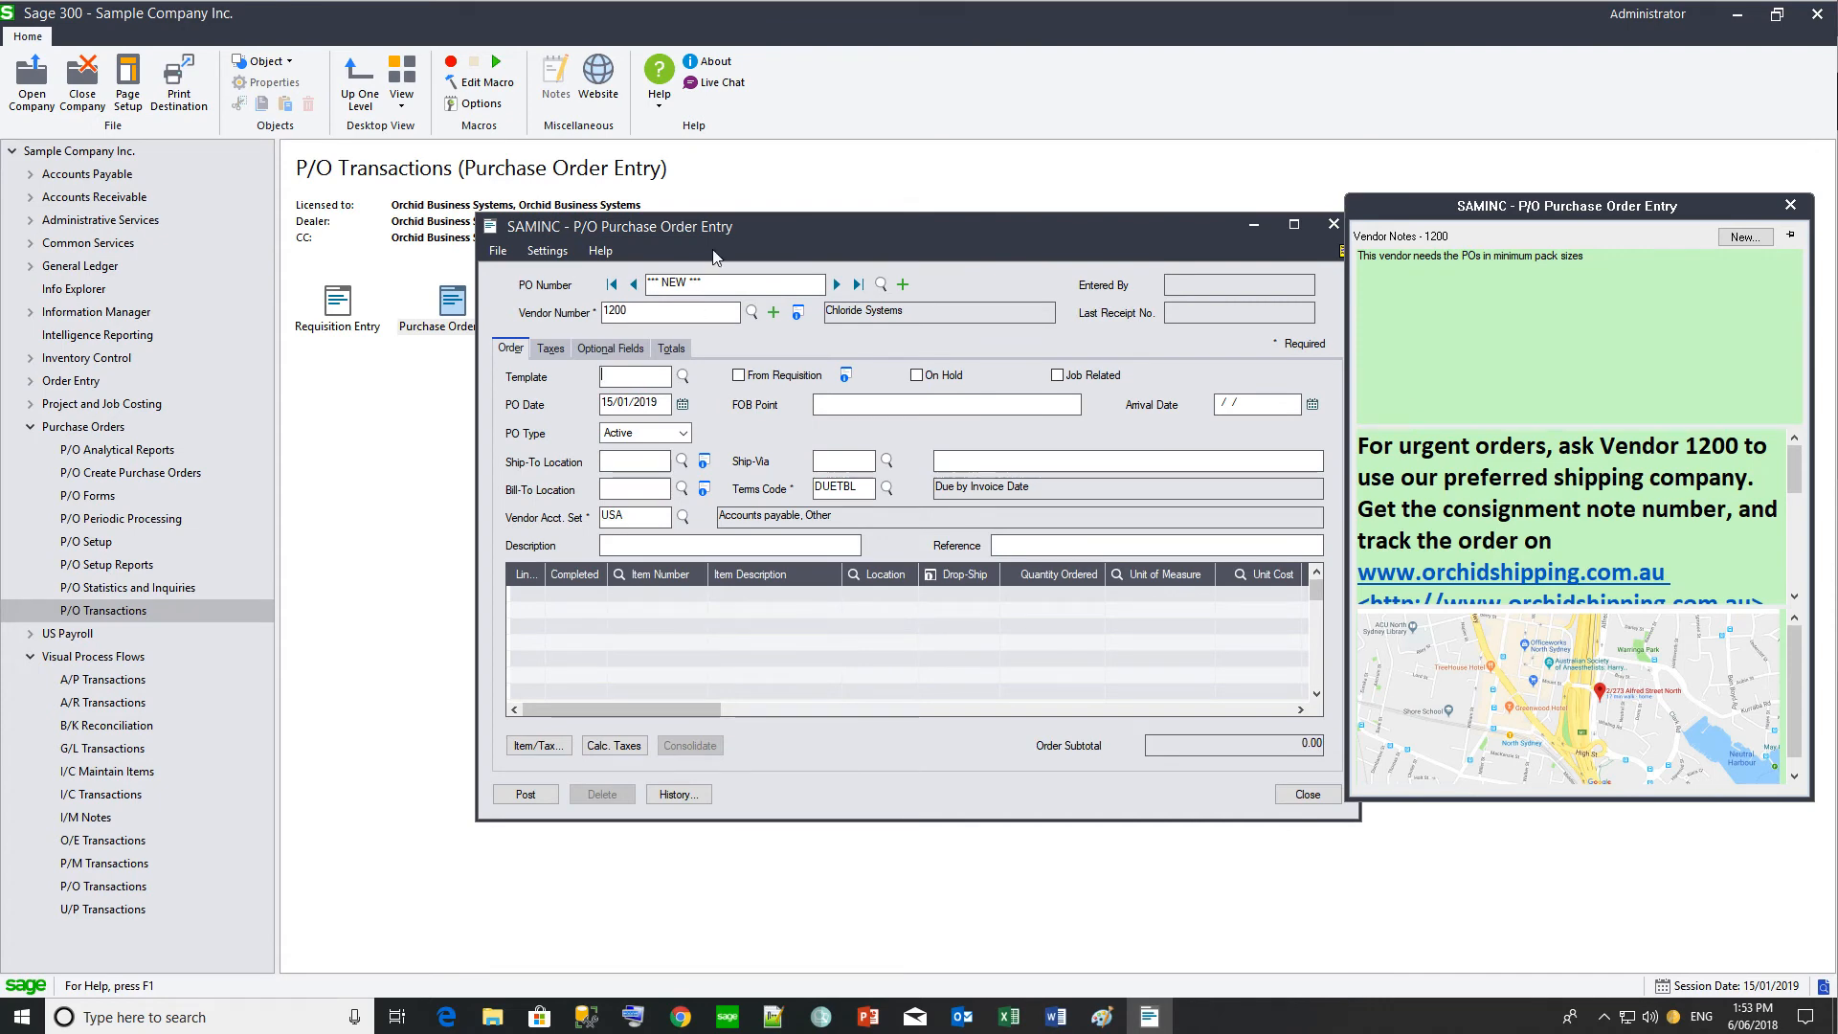
pyautogui.moveTo(766, 220); pyautogui.dragTo(739, 203)
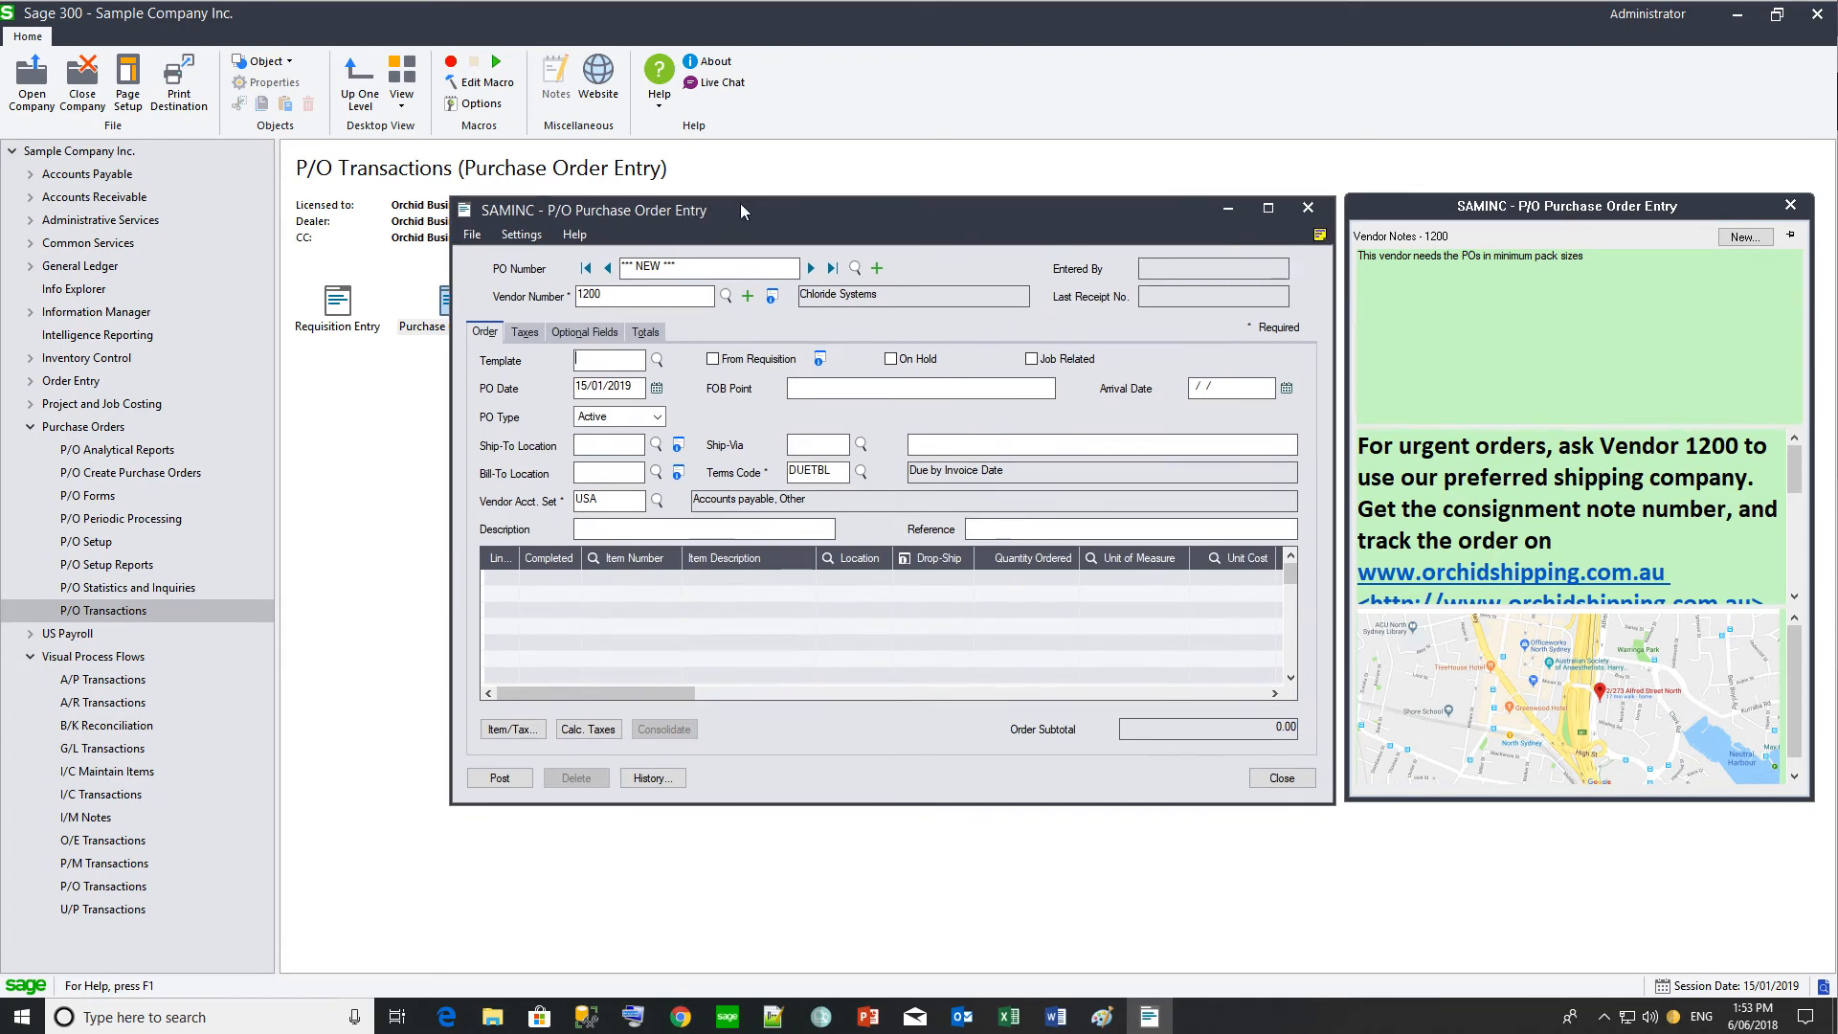
# Step: Enter item A1-103/0 on the first line of the purchase order
pyautogui.click(622, 578)
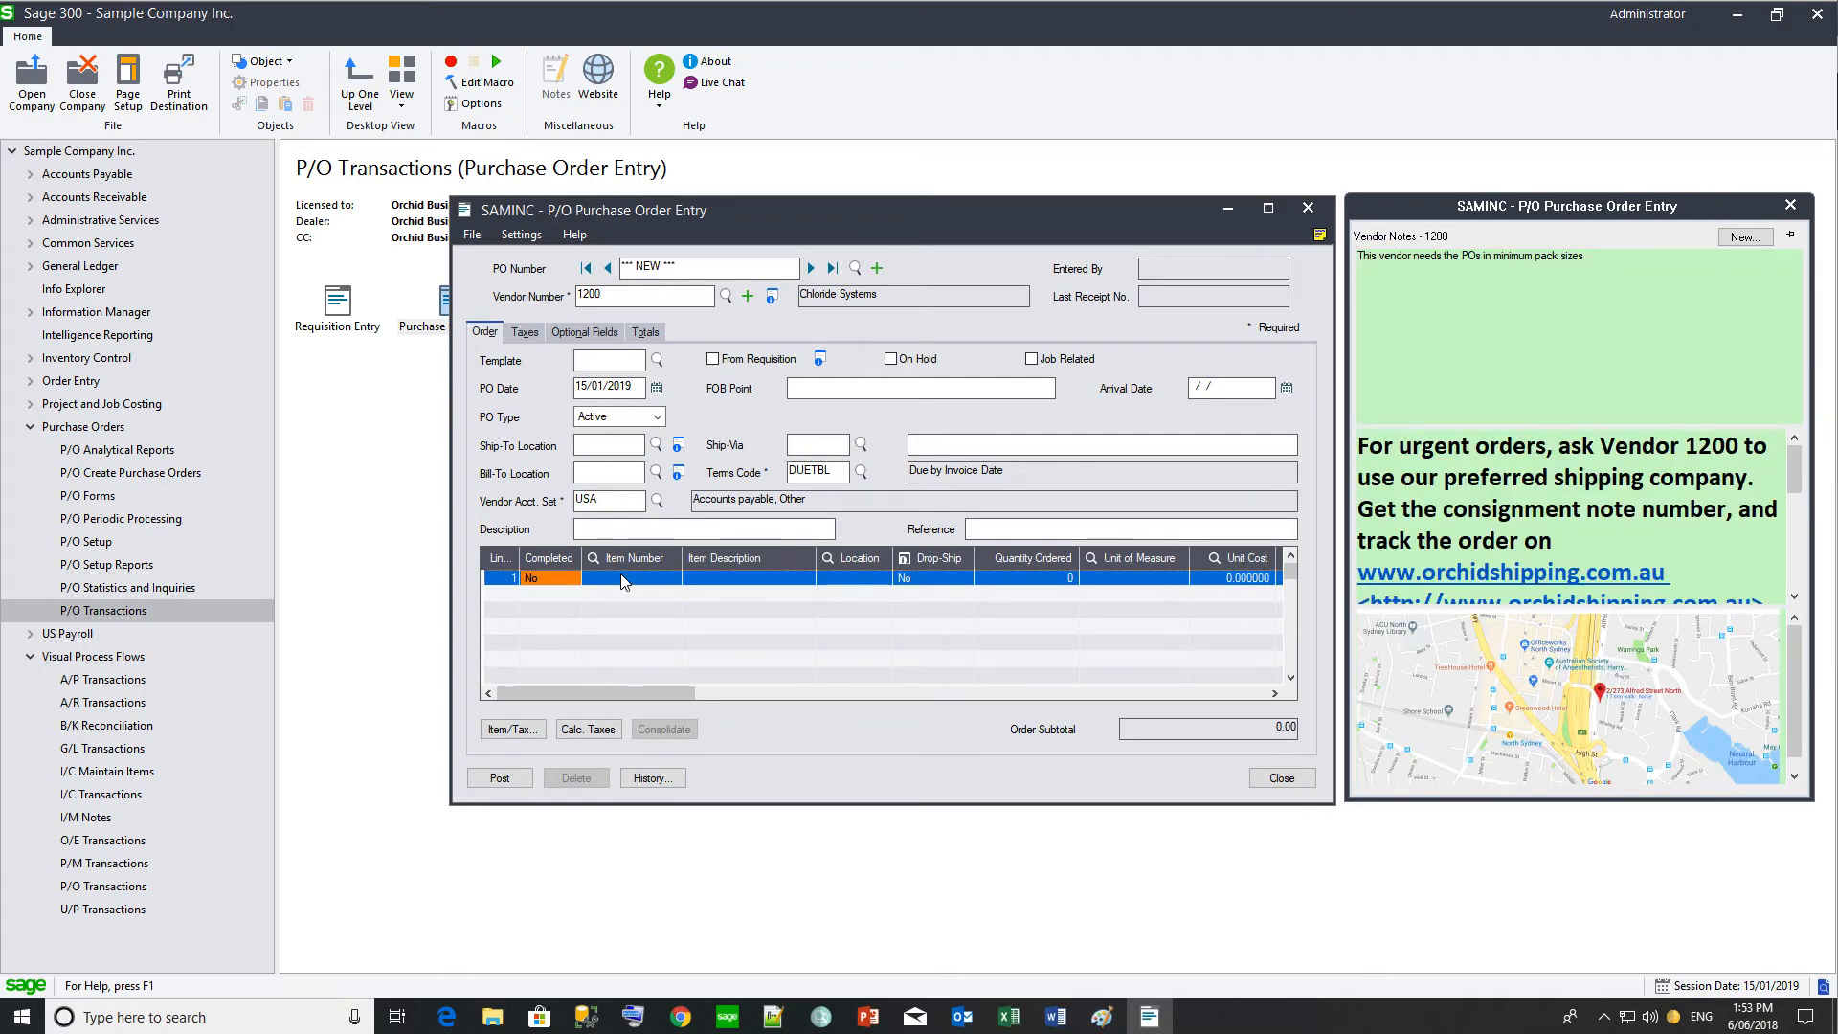
pyautogui.write('A11030')
pyautogui.press('Tab')
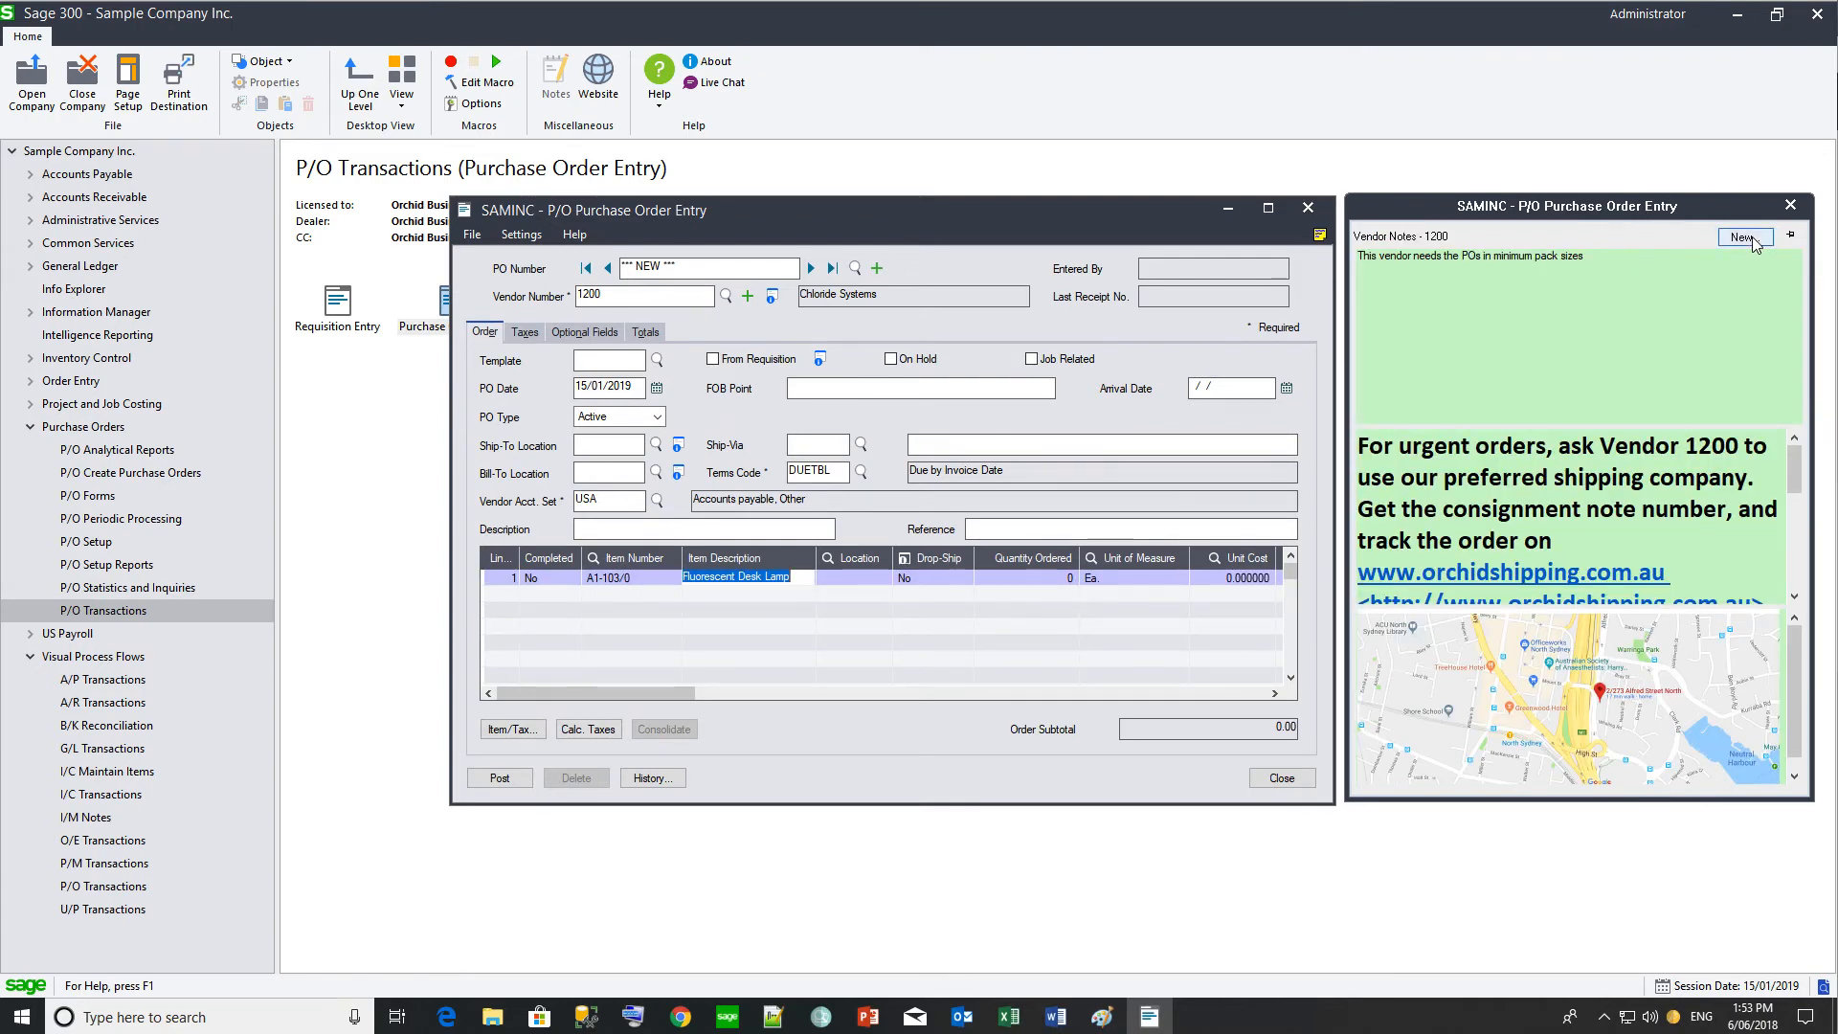
# Step: Add a VENDITEM note for the vendor and item A1-103/0 reading "Must print labels with barcodes for this item/vendor"
pyautogui.click(1752, 240)
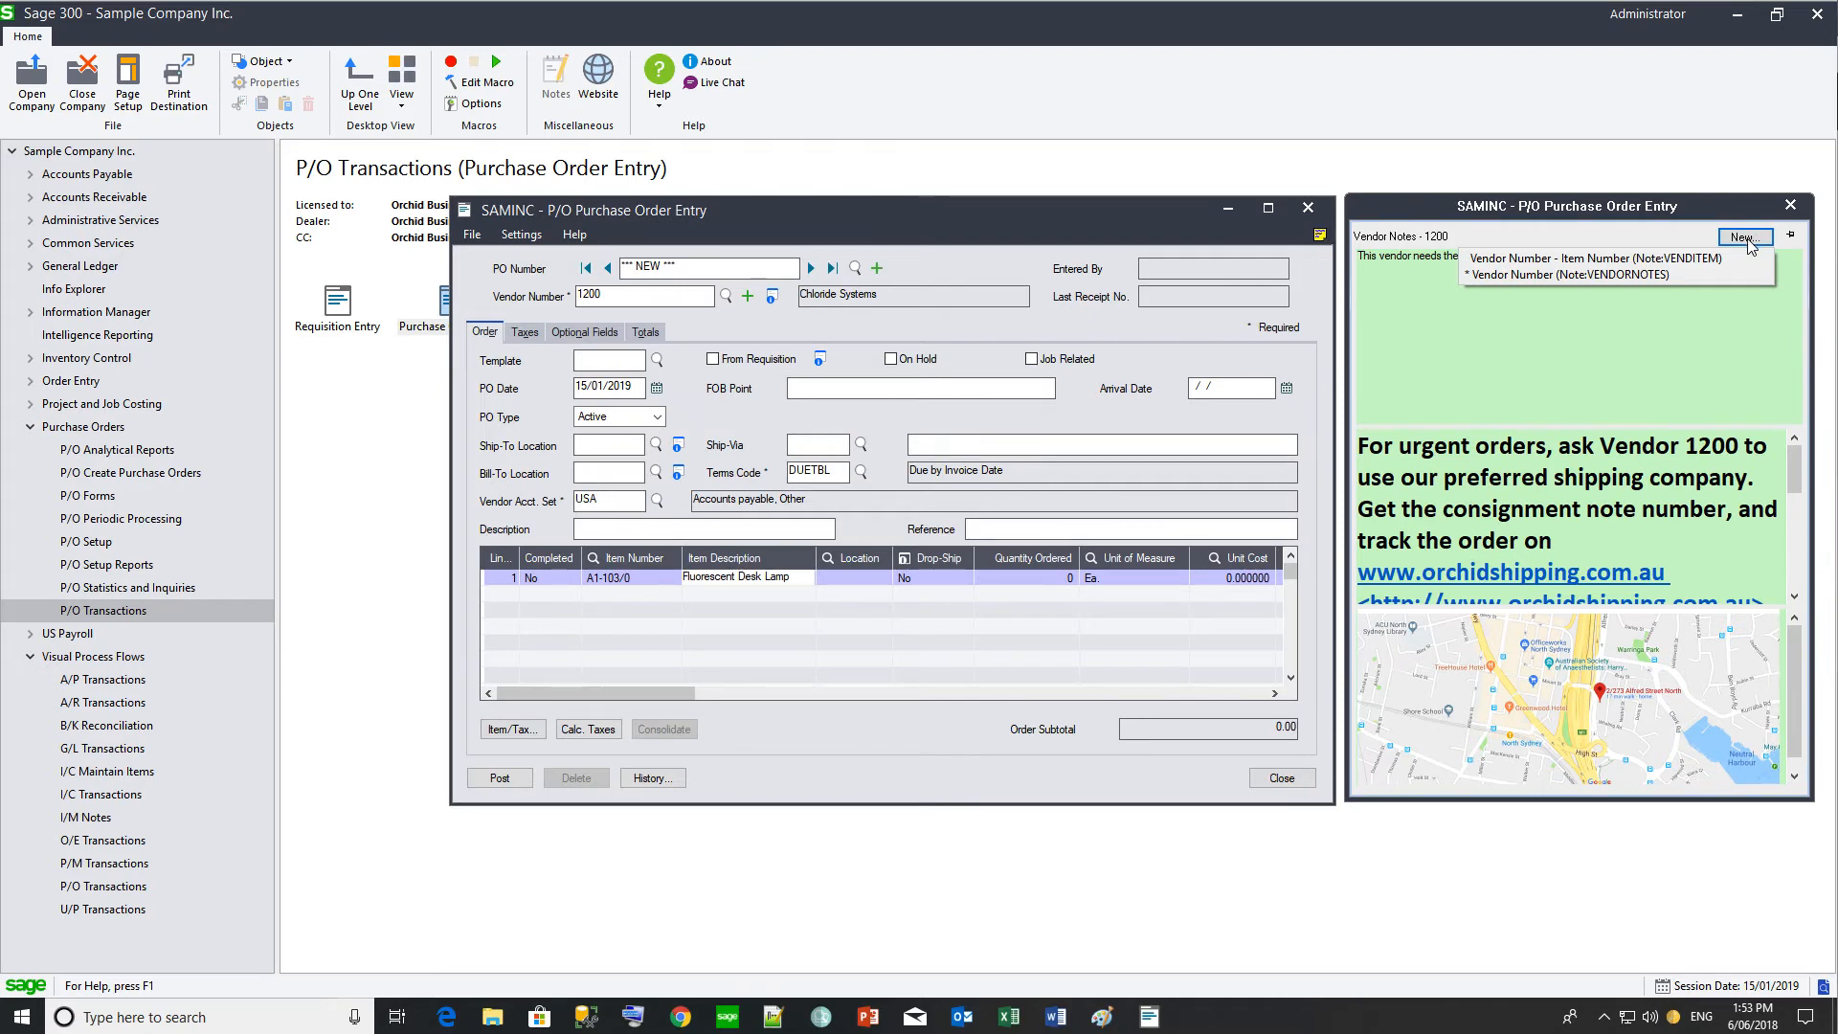
pyautogui.click(1688, 263)
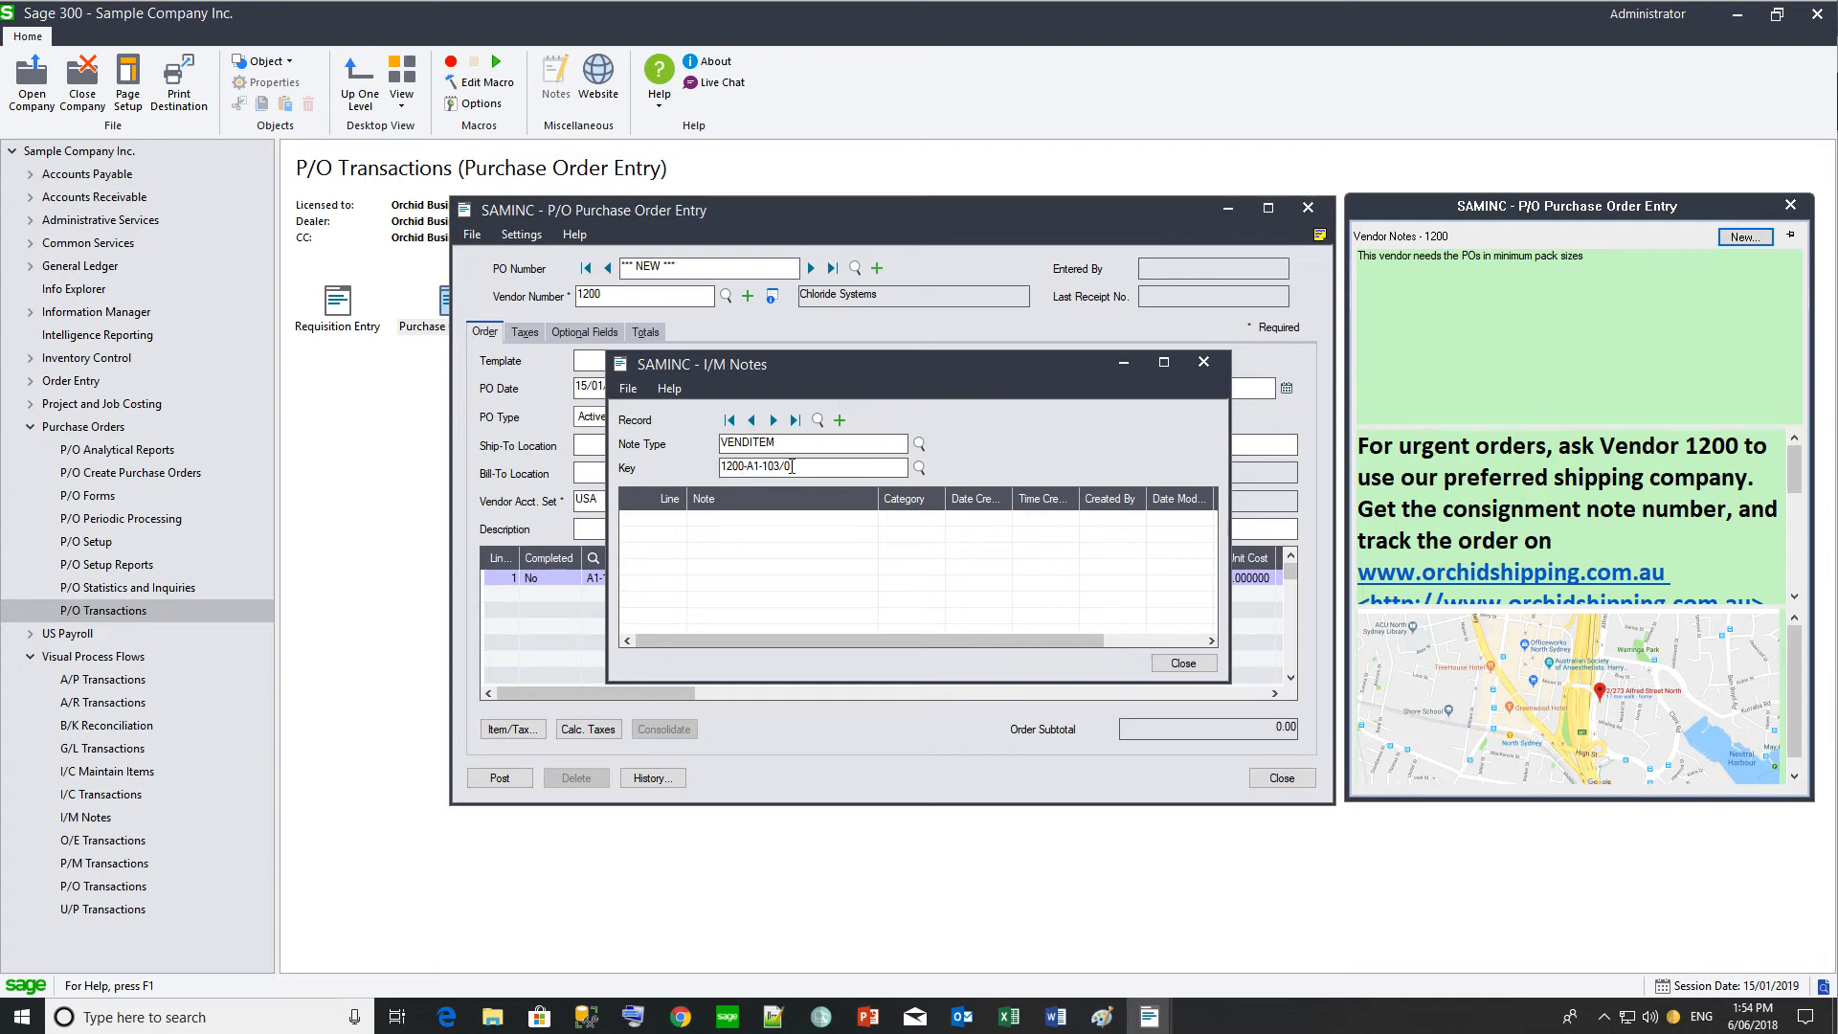
pyautogui.doubleClick(721, 525)
pyautogui.write('Must print labels with barcodes for this item/vendor')
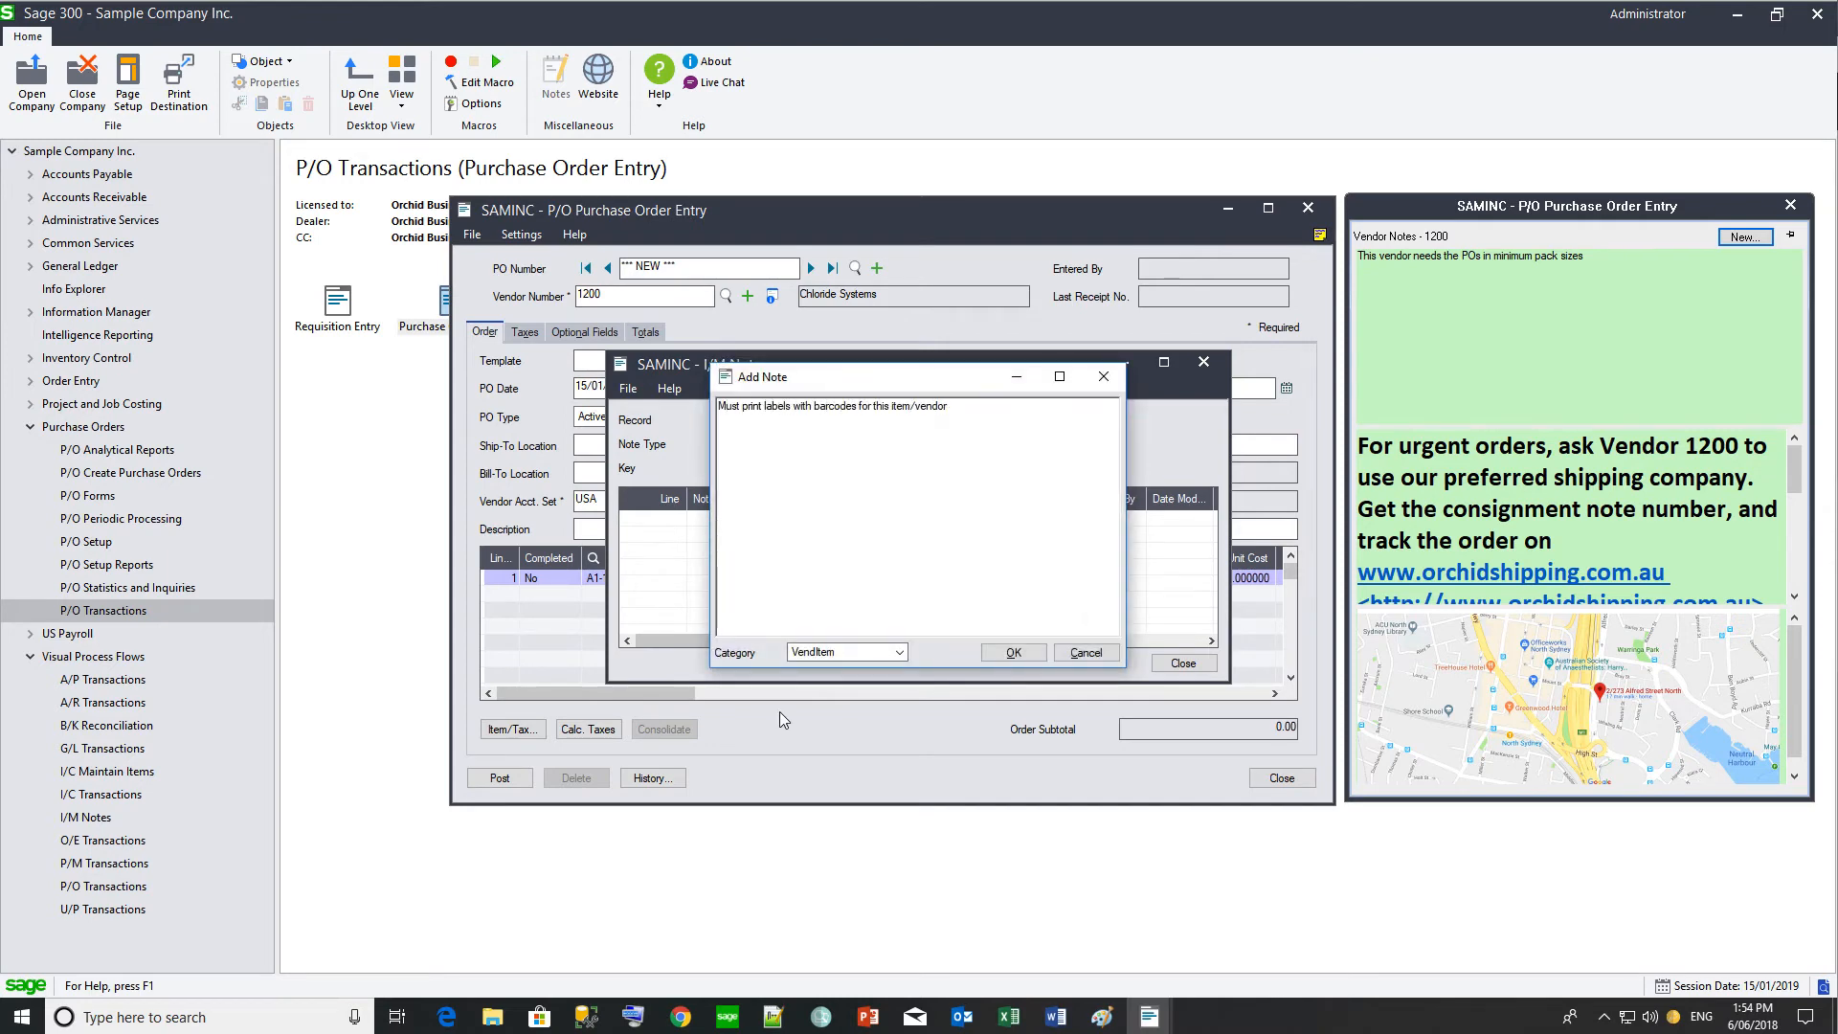
pyautogui.click(1012, 655)
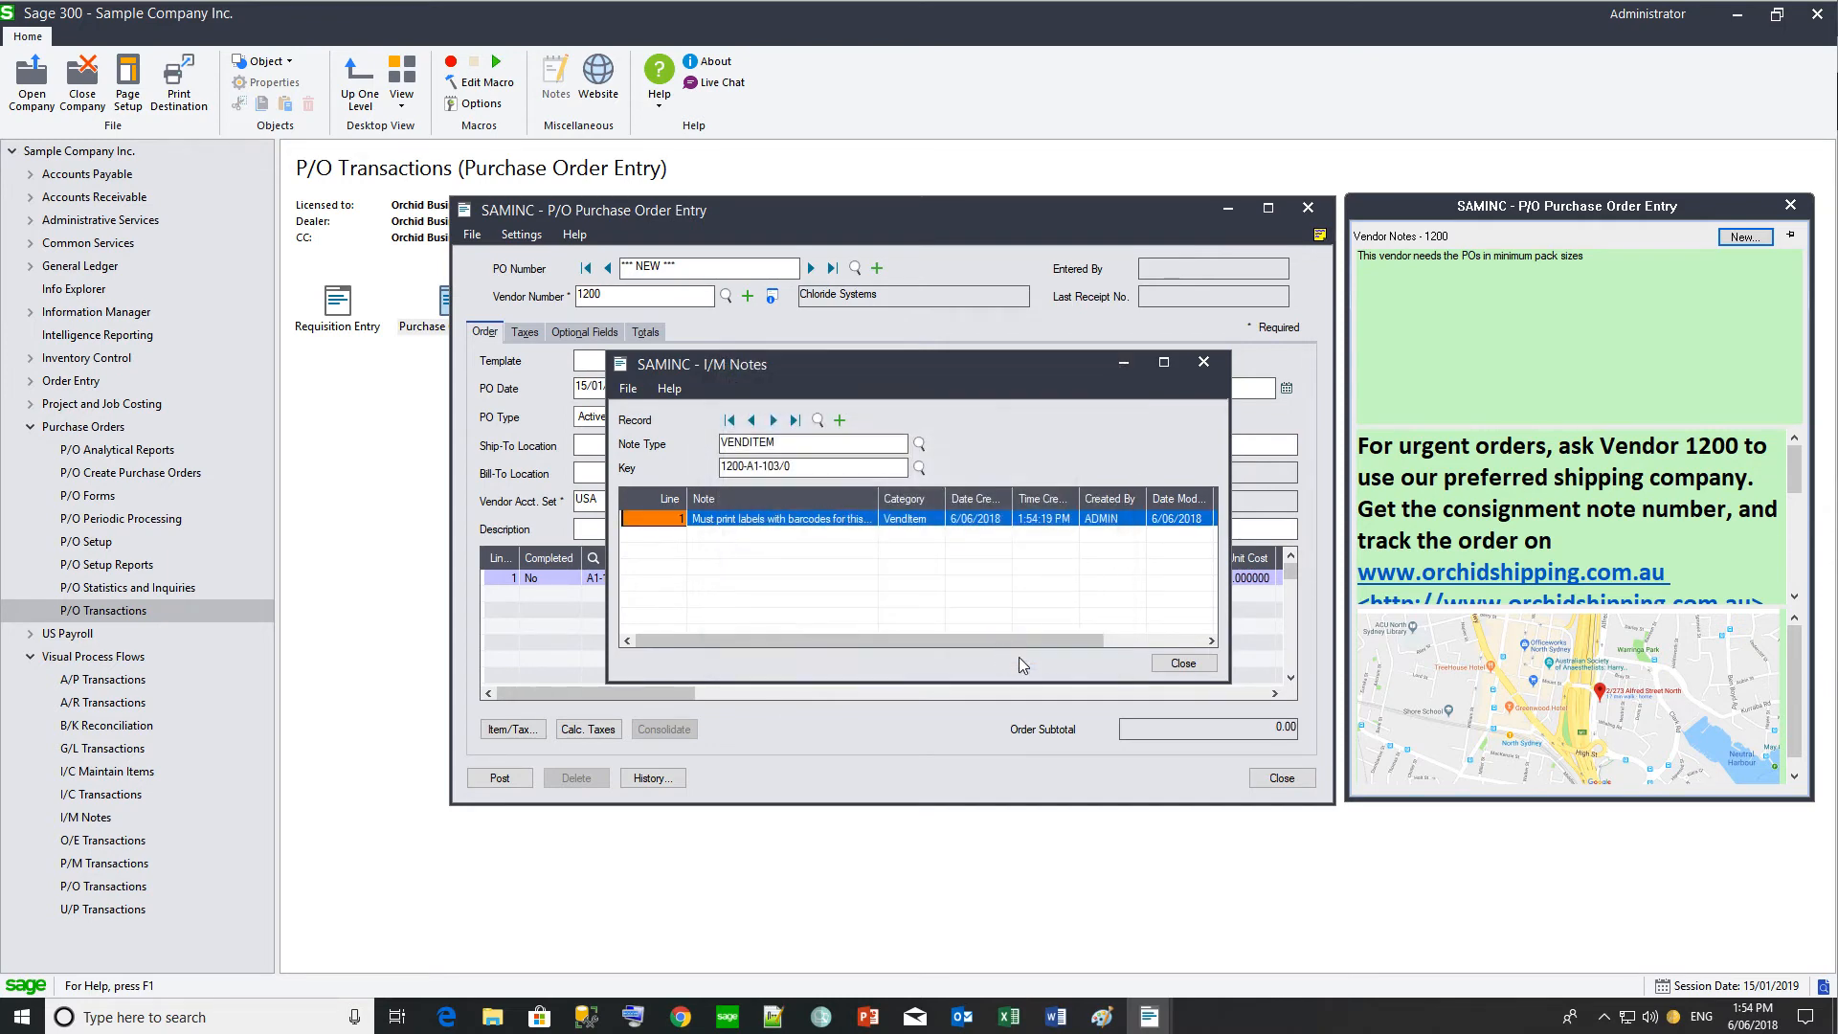
pyautogui.click(1183, 662)
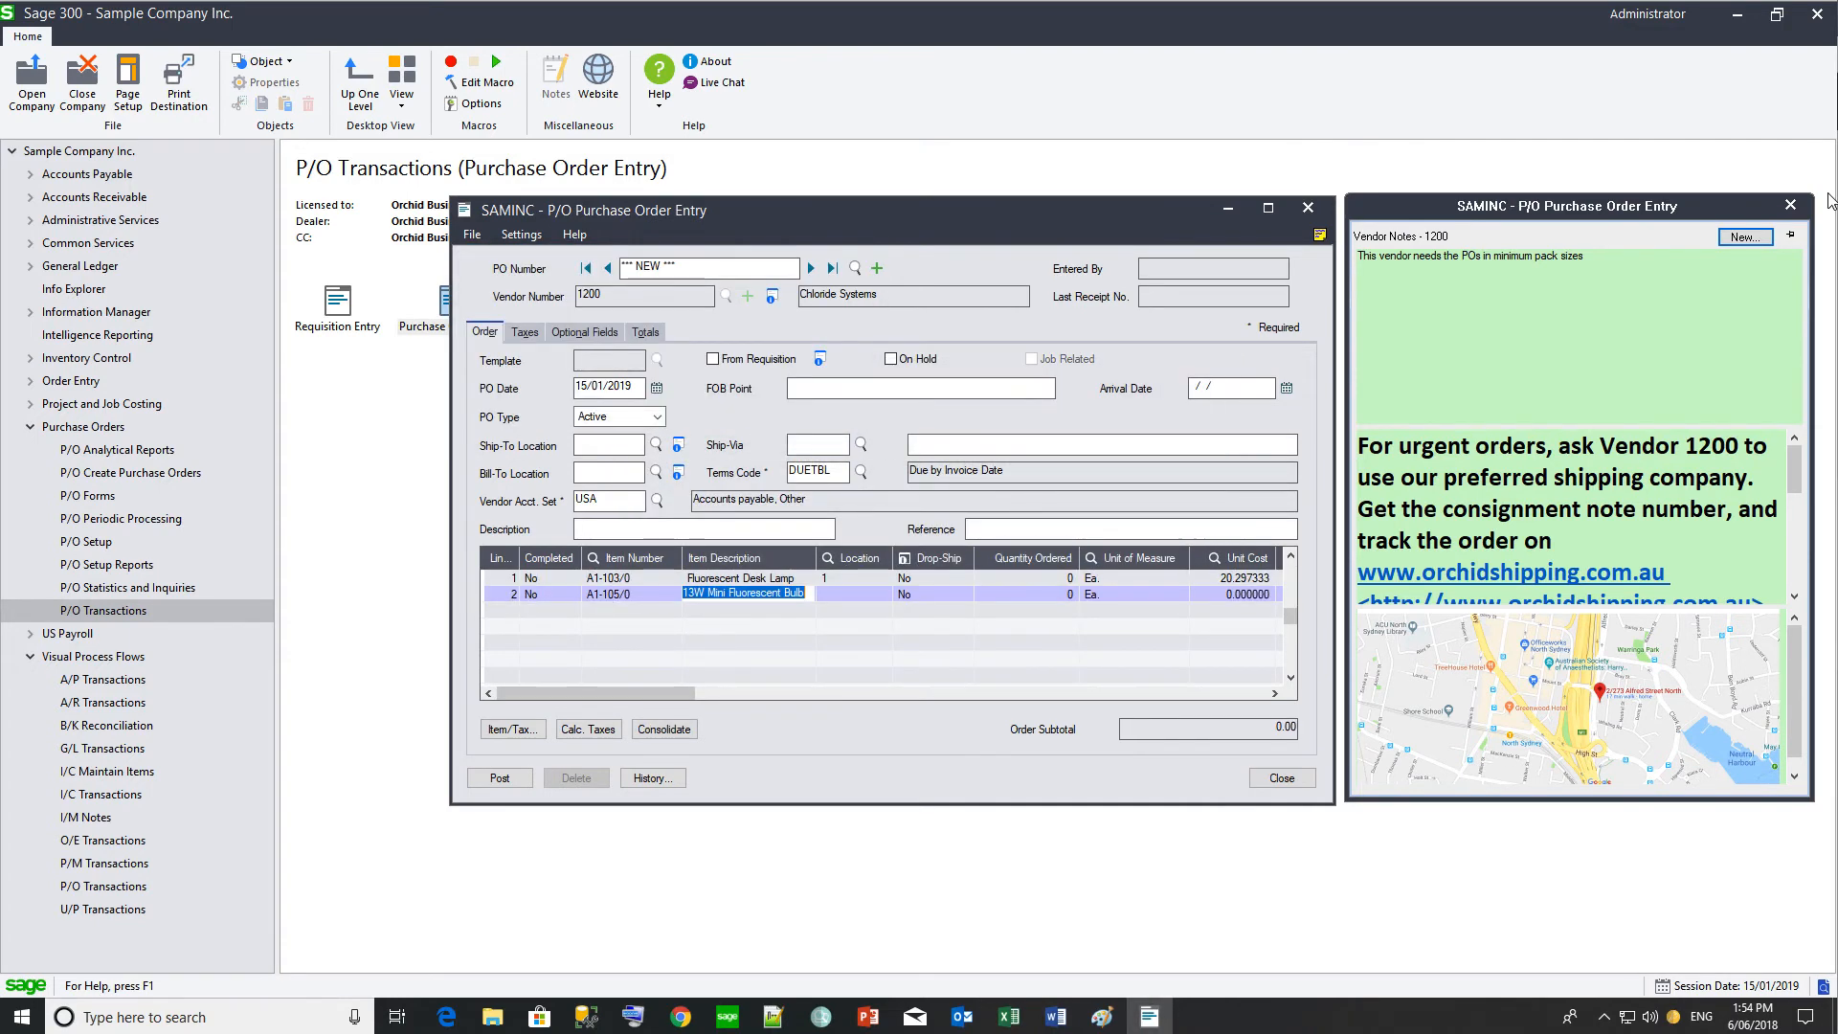
# Step: Set location 1 on the second order line for item A1-105/0
pyautogui.press('Tab')
pyautogui.write('1')
pyautogui.press('Tab')
# Step: Add a VENDITEM note for the vendor and item A1-105/0 reading "Print the standard comment"
pyautogui.click(1738, 239)
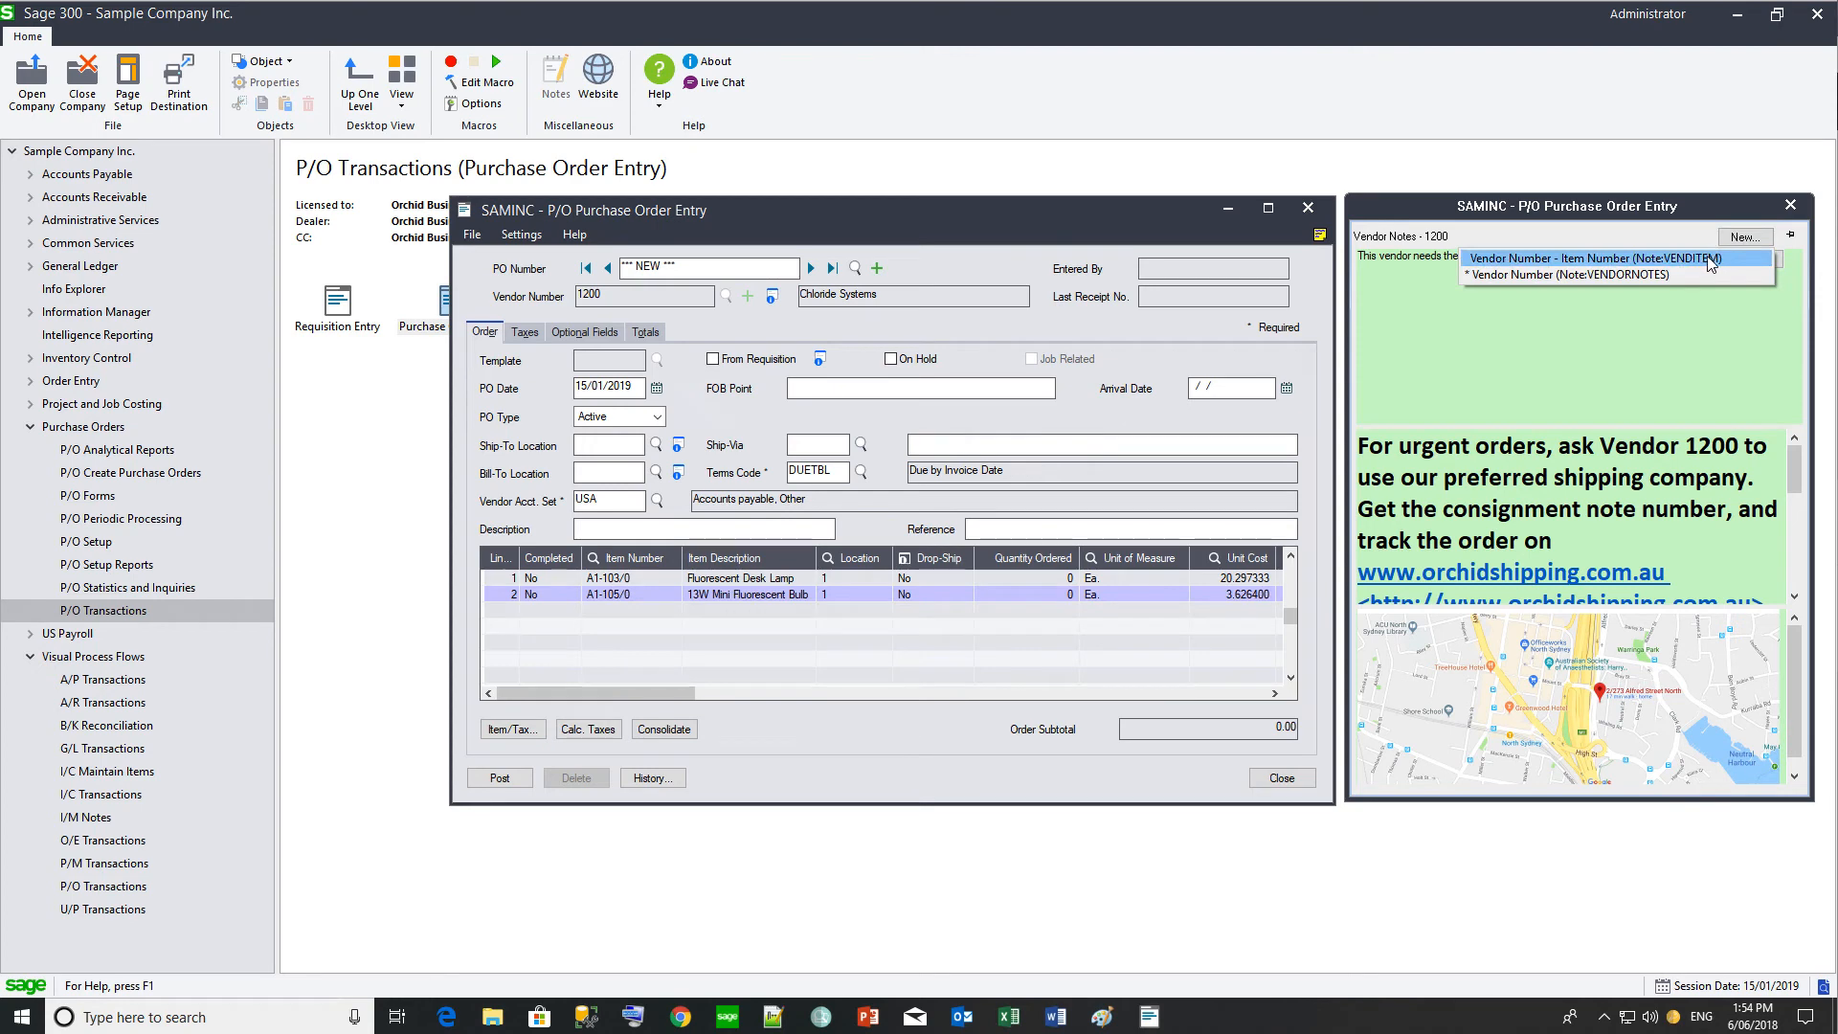
pyautogui.click(1710, 258)
pyautogui.write('Print the standard')
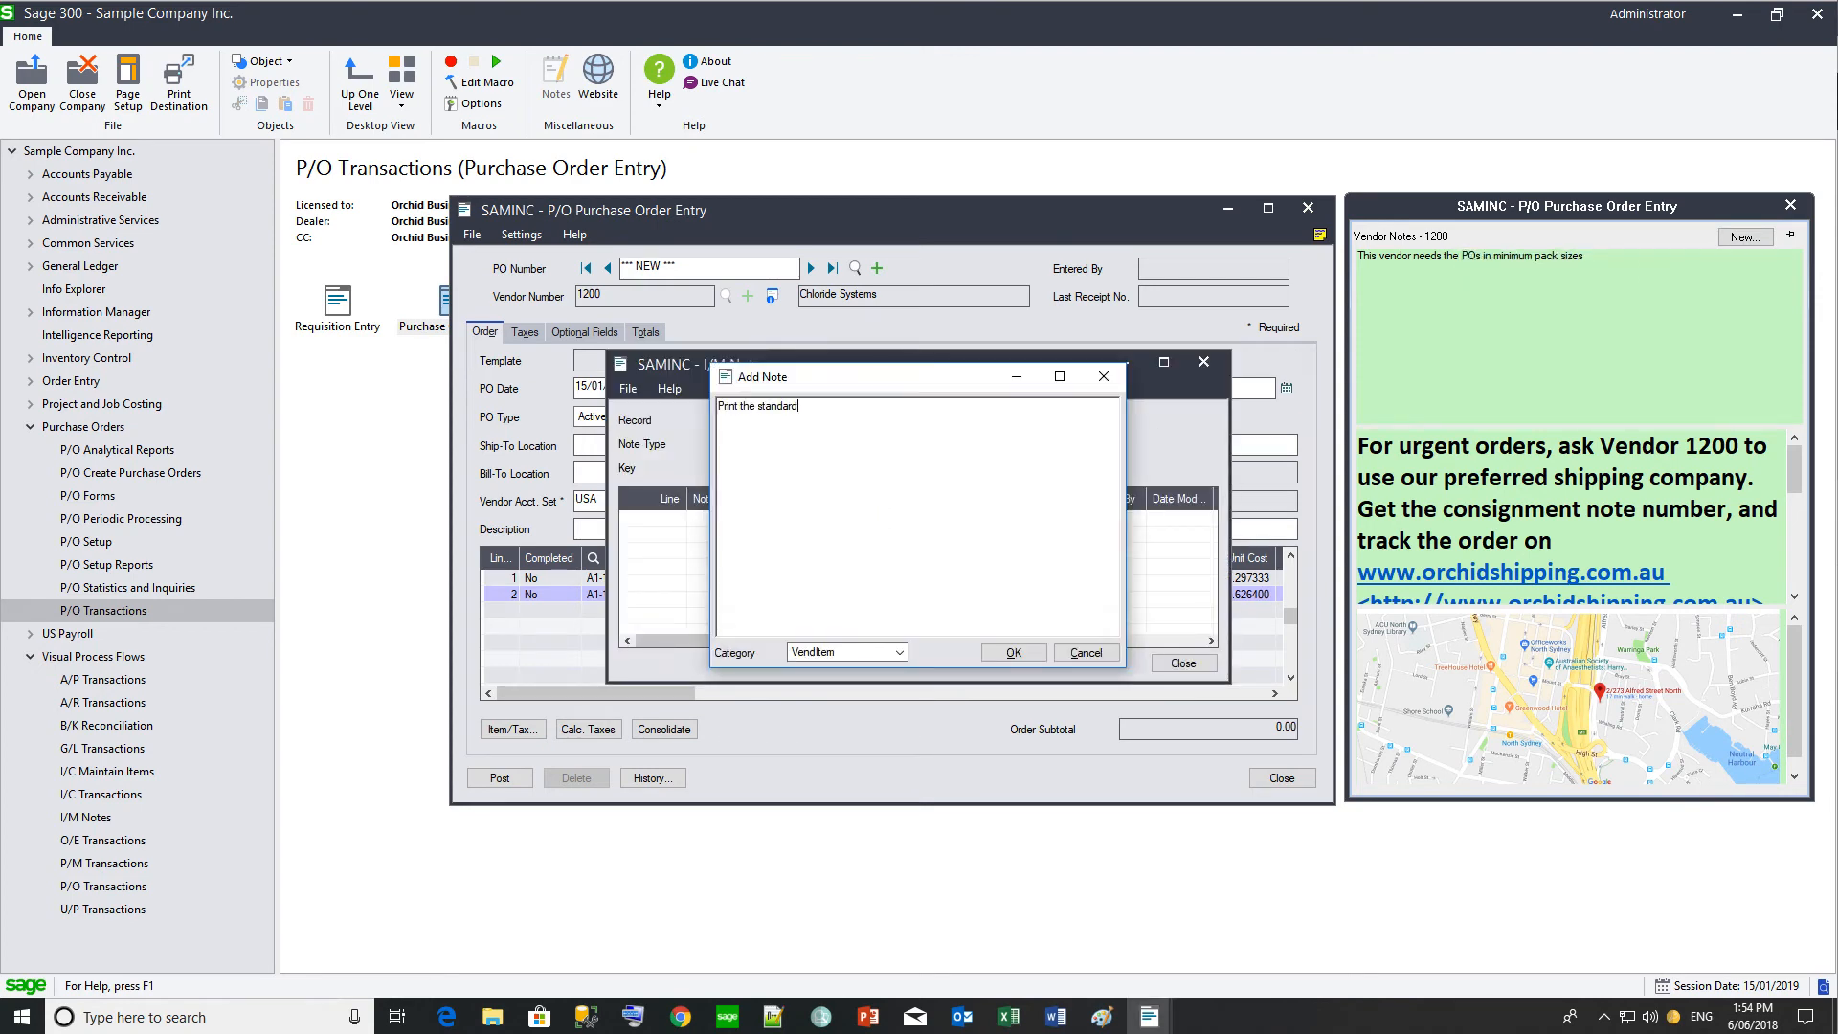
pyautogui.write(' comment')
pyautogui.click(1014, 653)
pyautogui.click(1183, 664)
# Step: Post the purchase order and select its A1-103/0 line to check the vendor-item and vendor notes
pyautogui.click(480, 784)
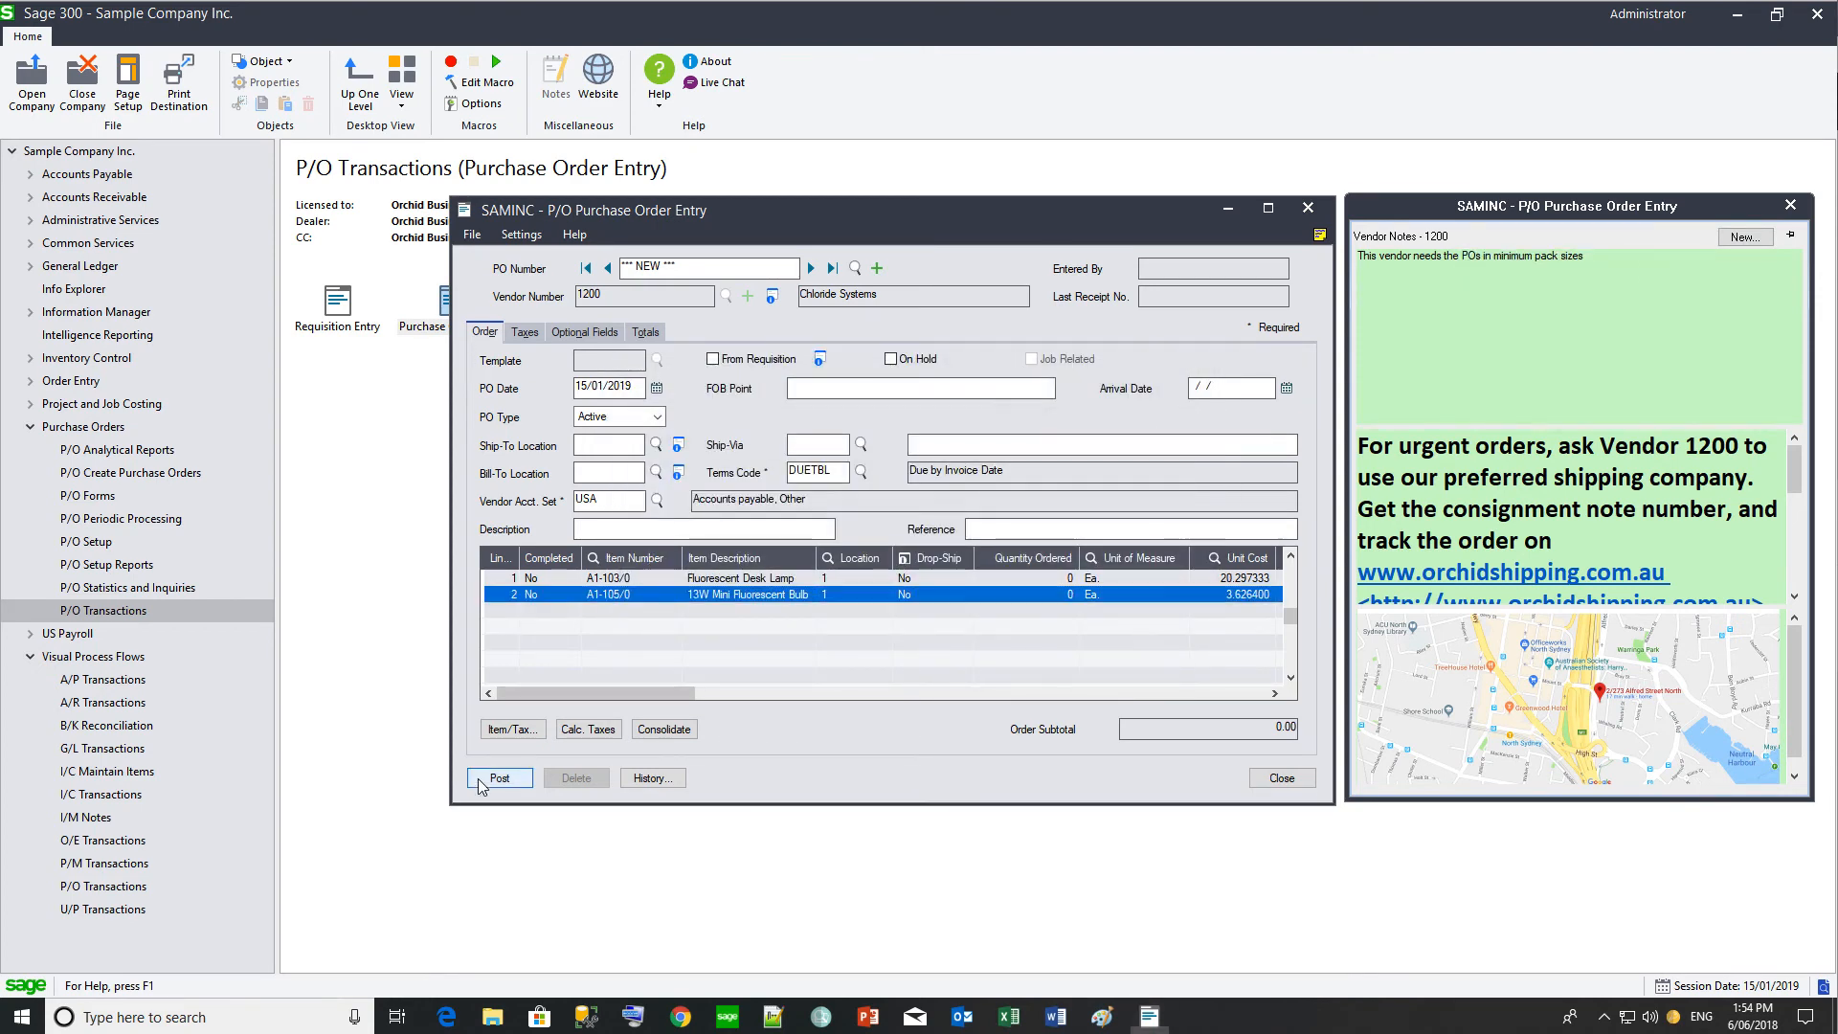
pyautogui.click(481, 784)
pyautogui.click(614, 579)
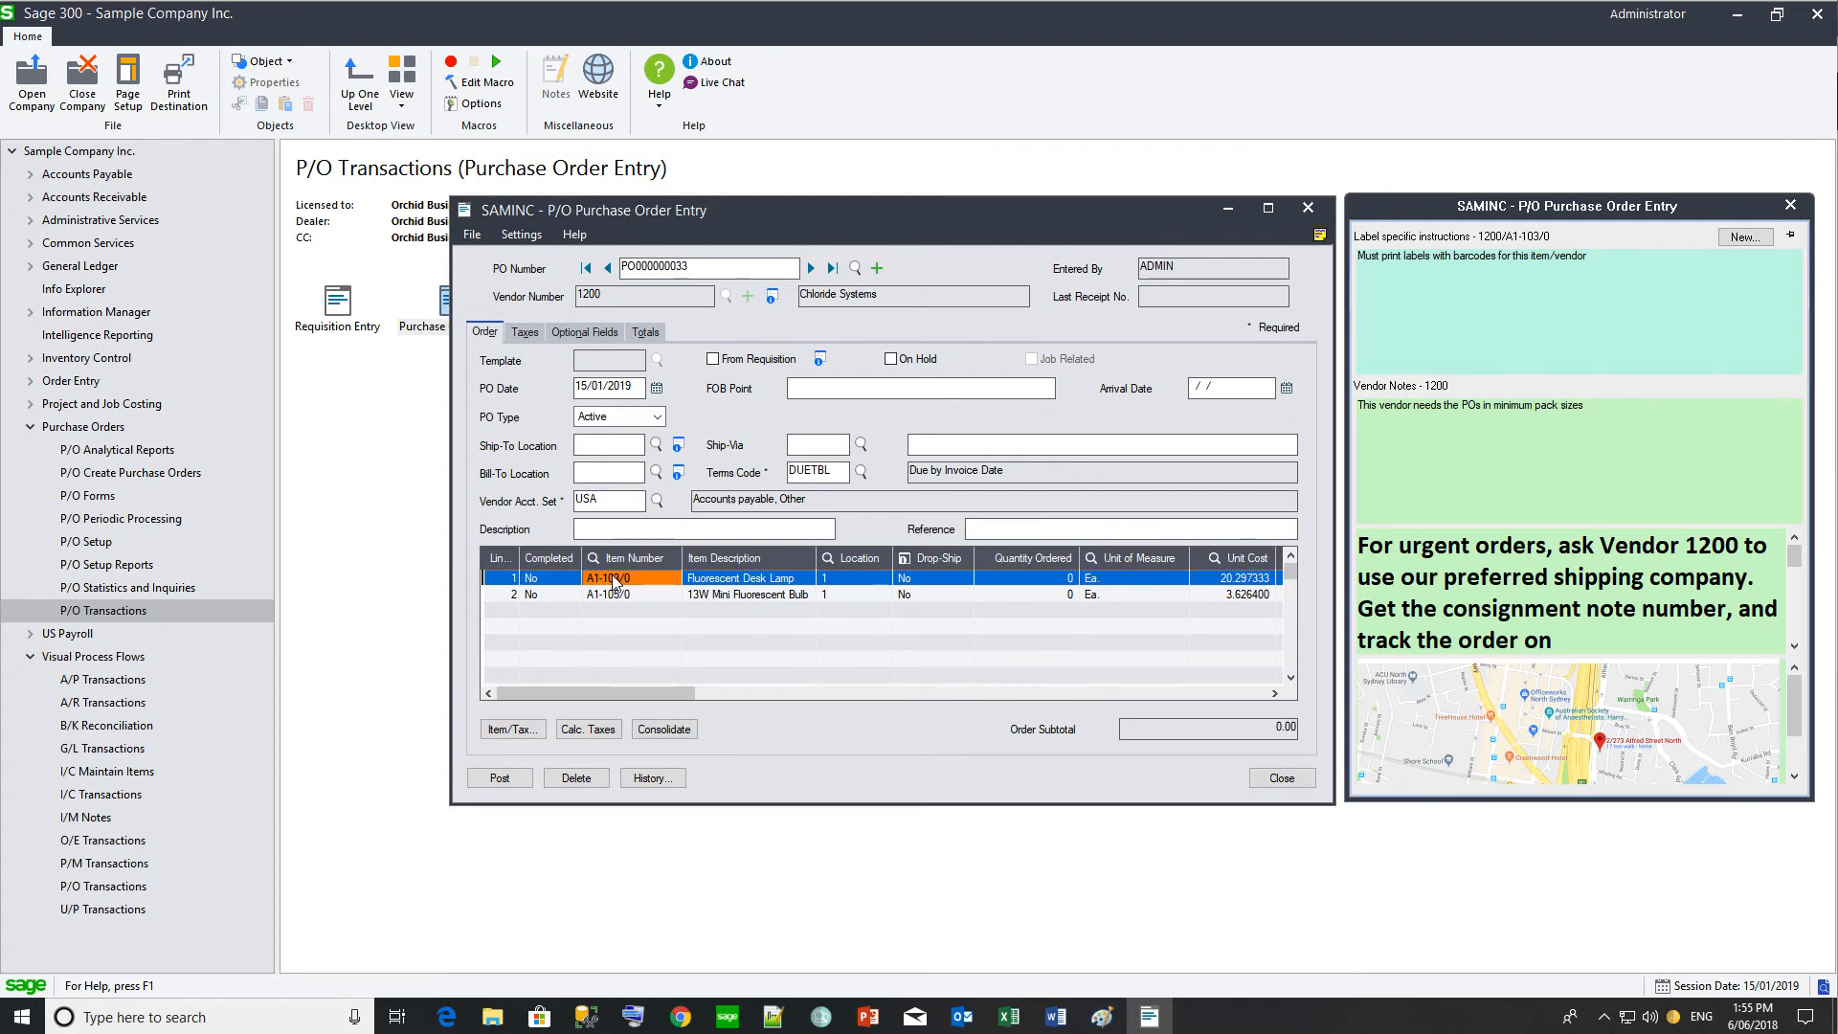
pyautogui.moveTo(1427, 313)
pyautogui.moveTo(1449, 455)
# Step: In the Notes/DML hotkey settings, set display order 1 for VENDOR NUMBER and 3 for the F.VENDOR NUMBER line, and save
pyautogui.click(93, 819)
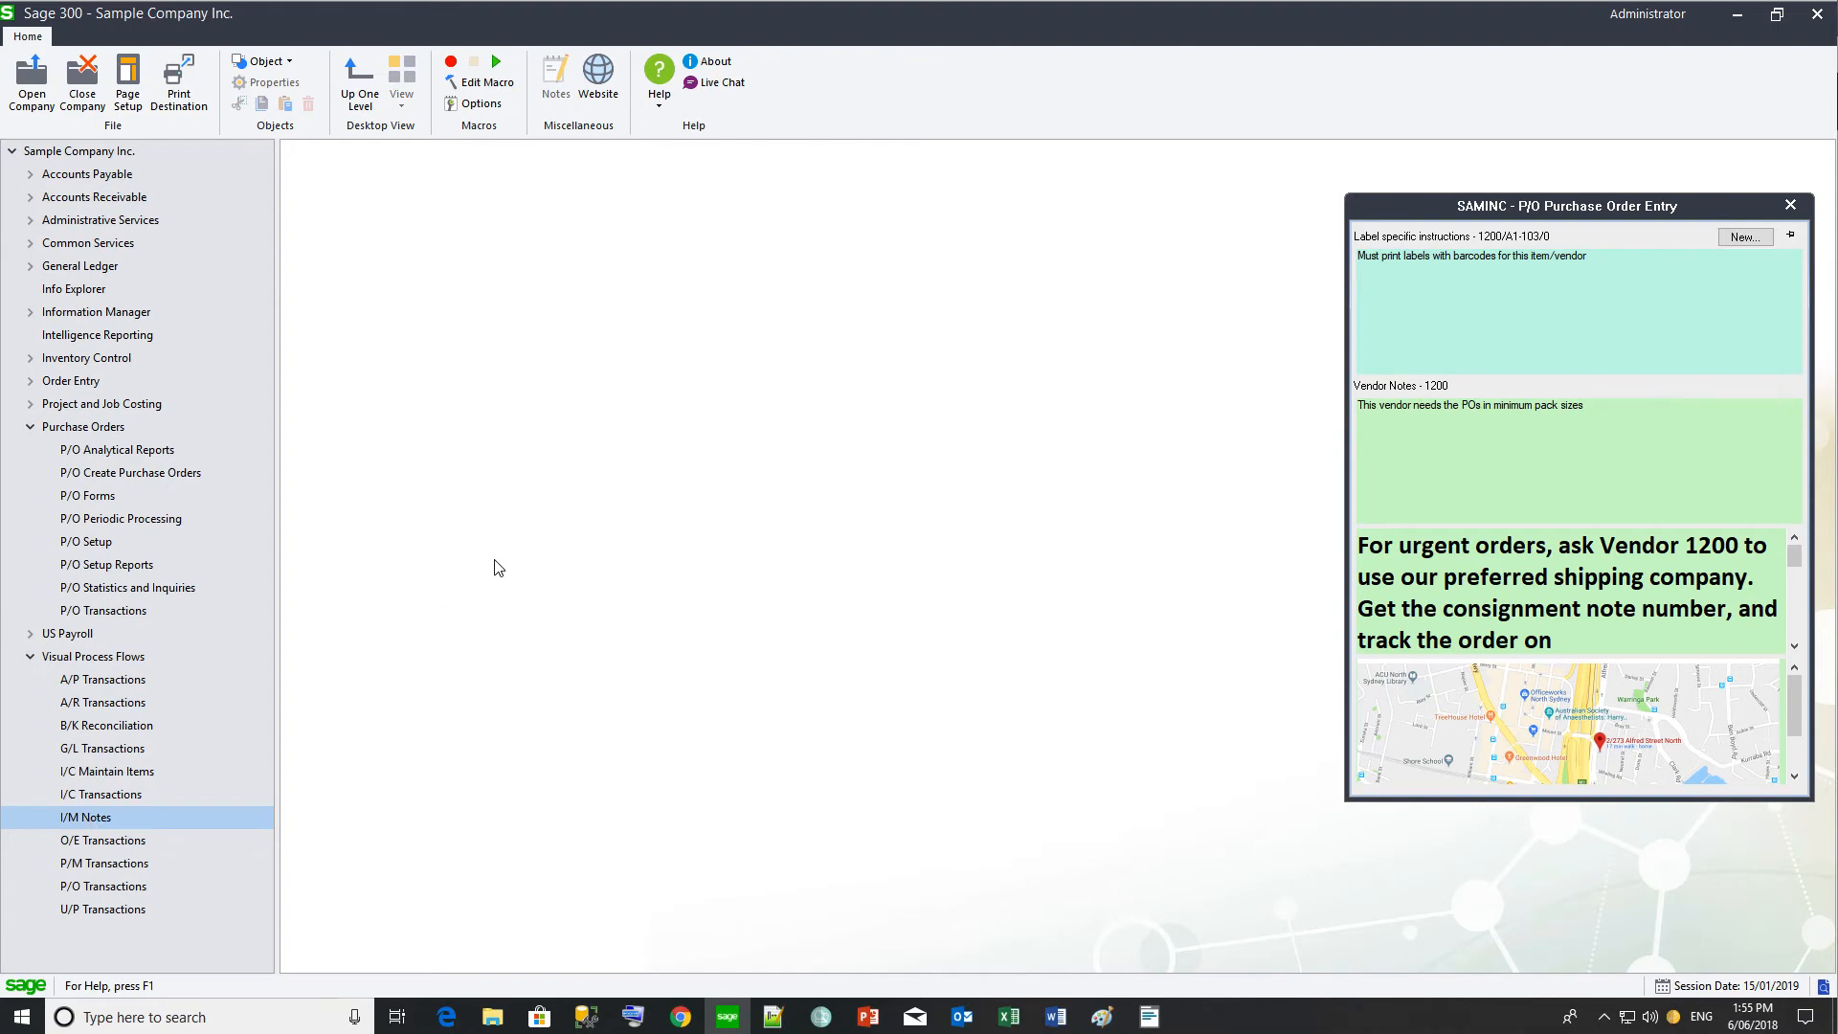
pyautogui.click(1791, 206)
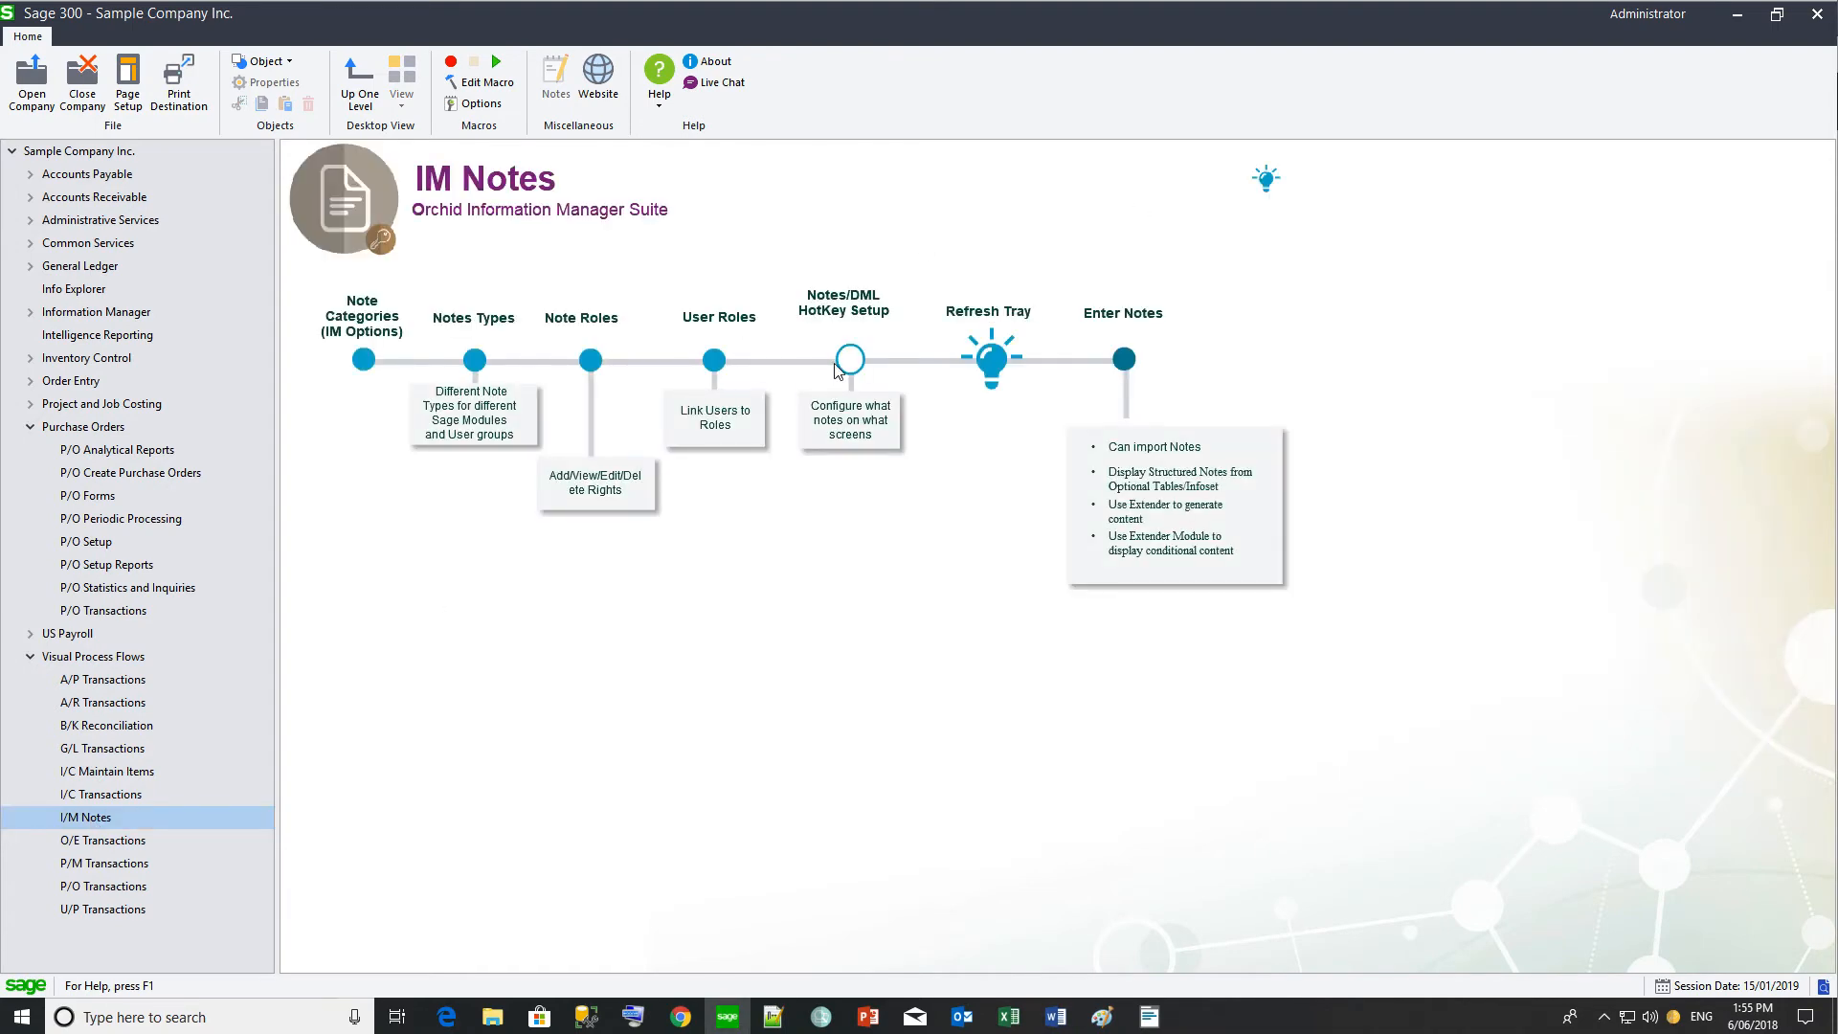
pyautogui.click(851, 361)
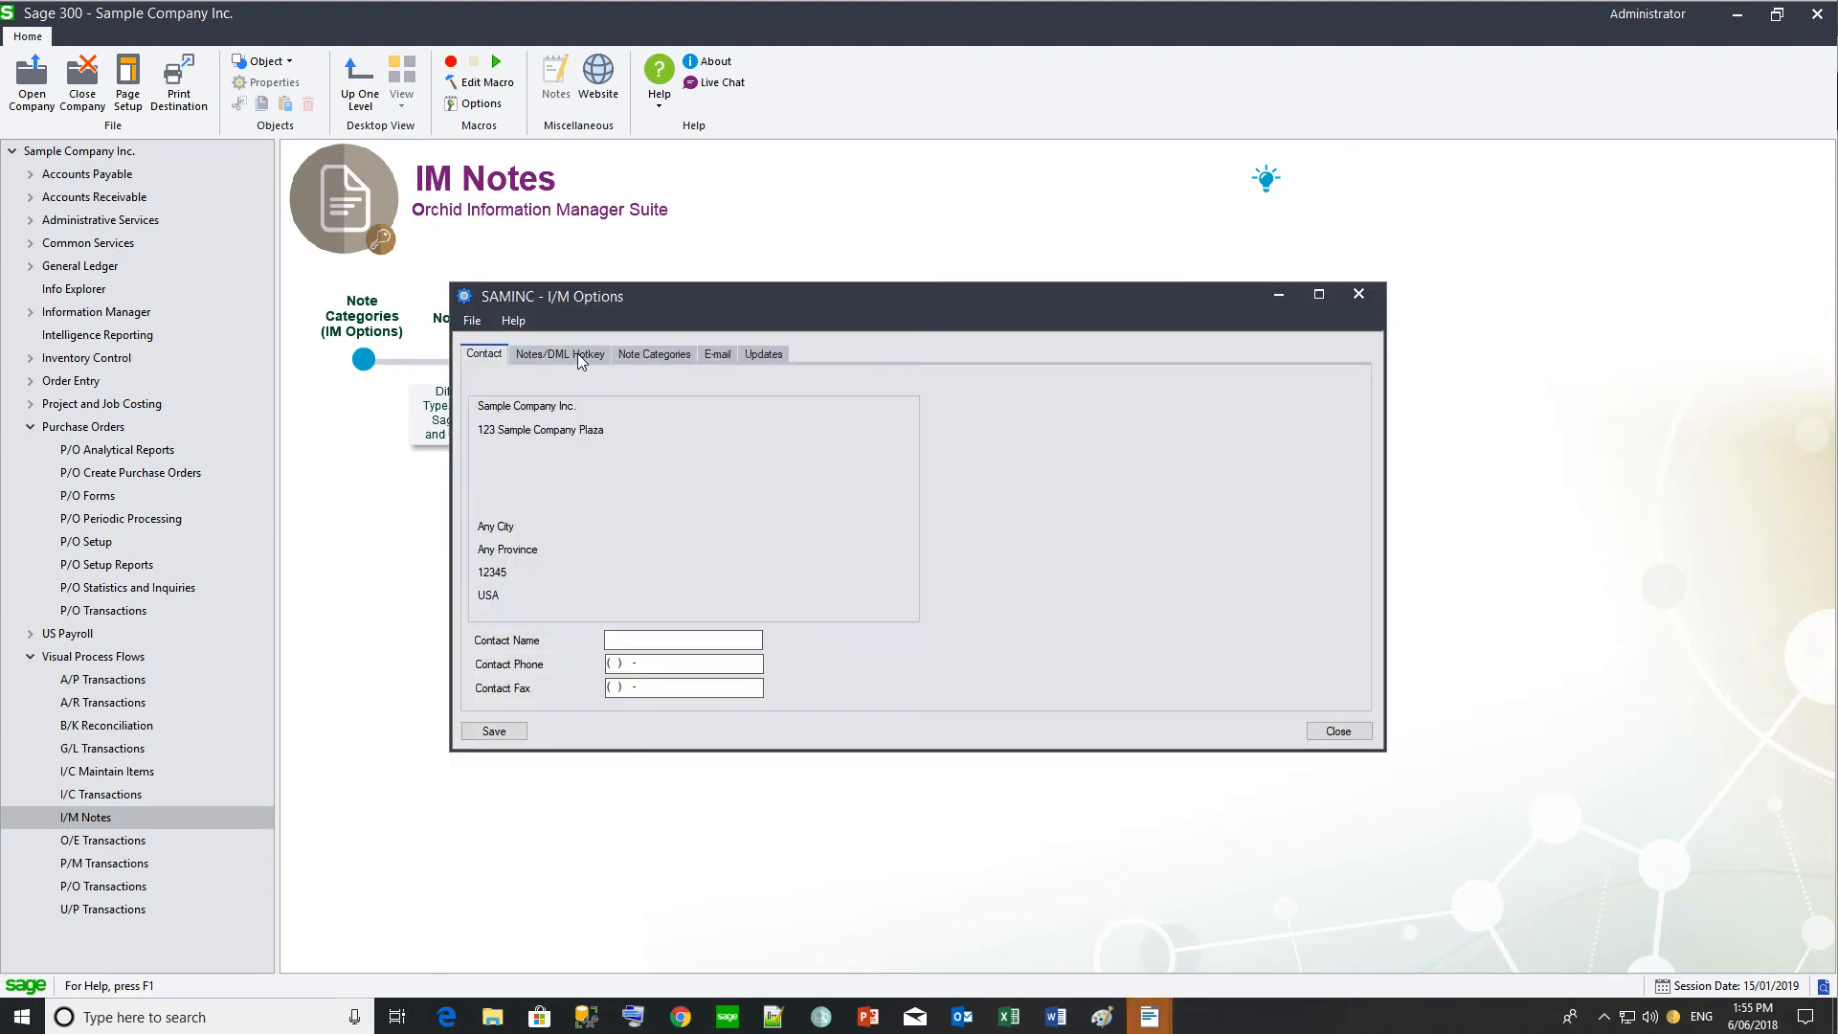
pyautogui.click(579, 354)
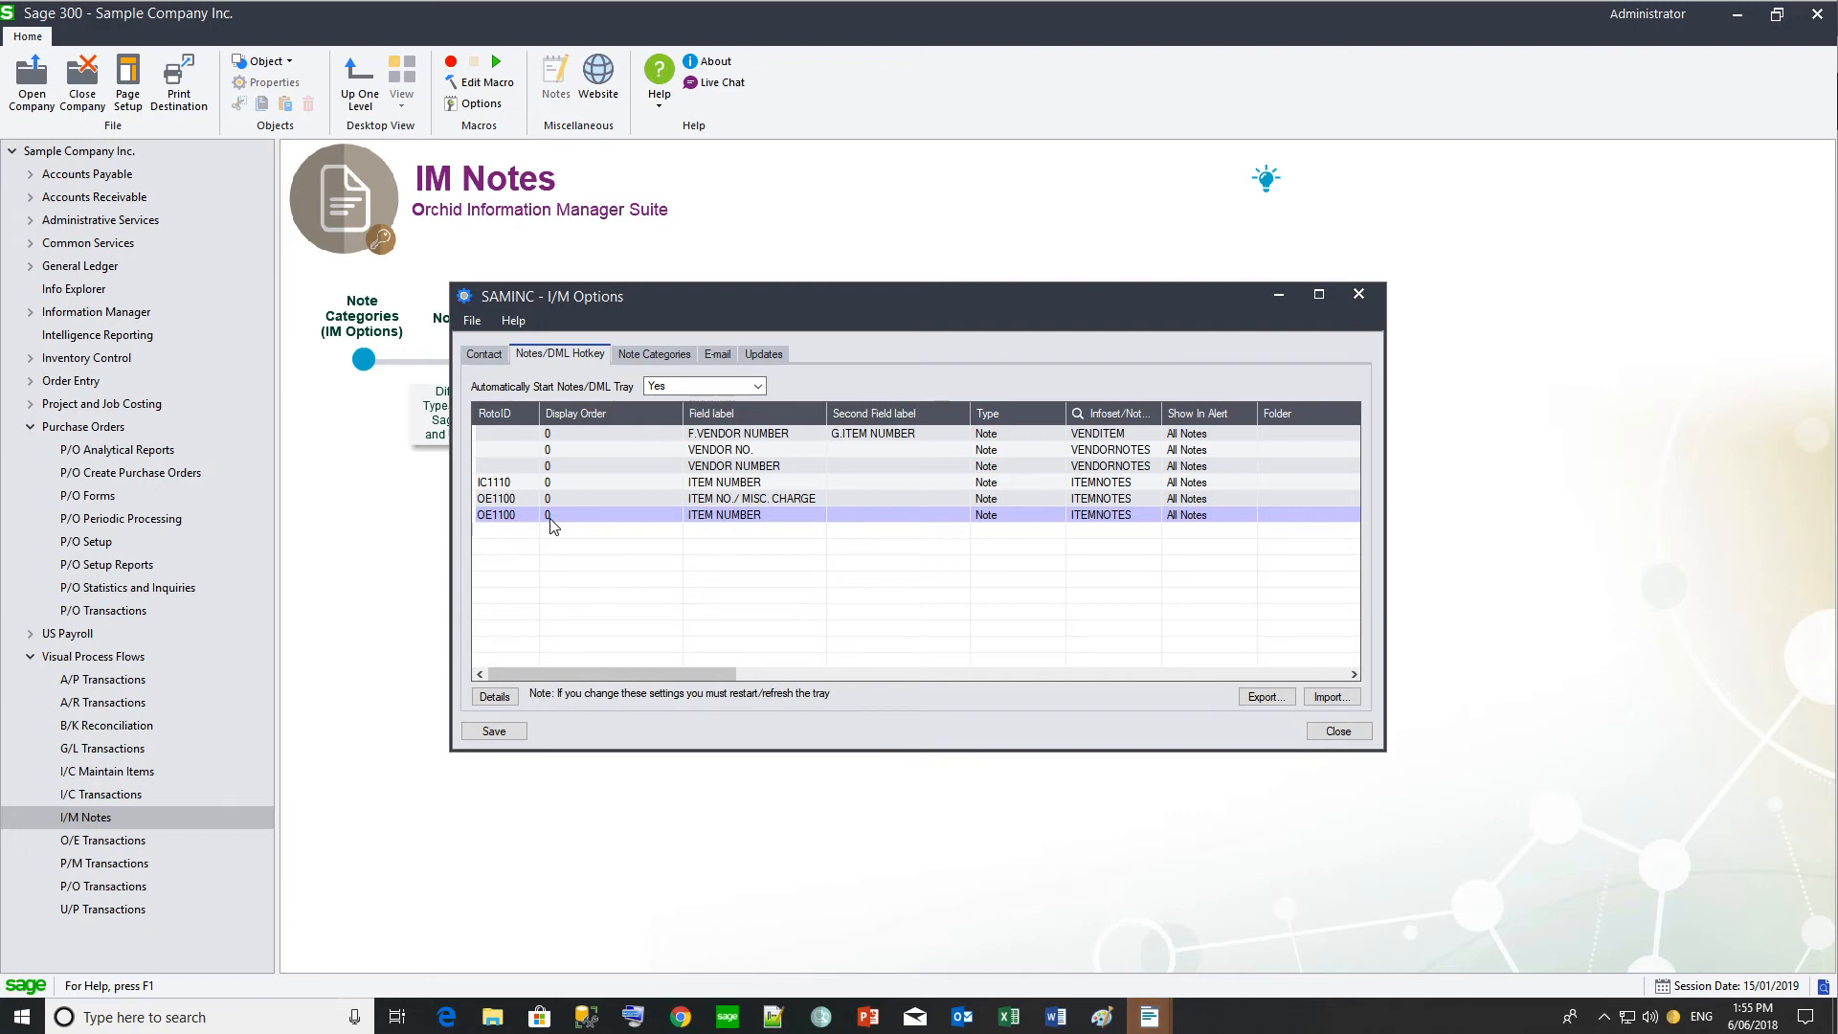
pyautogui.click(554, 467)
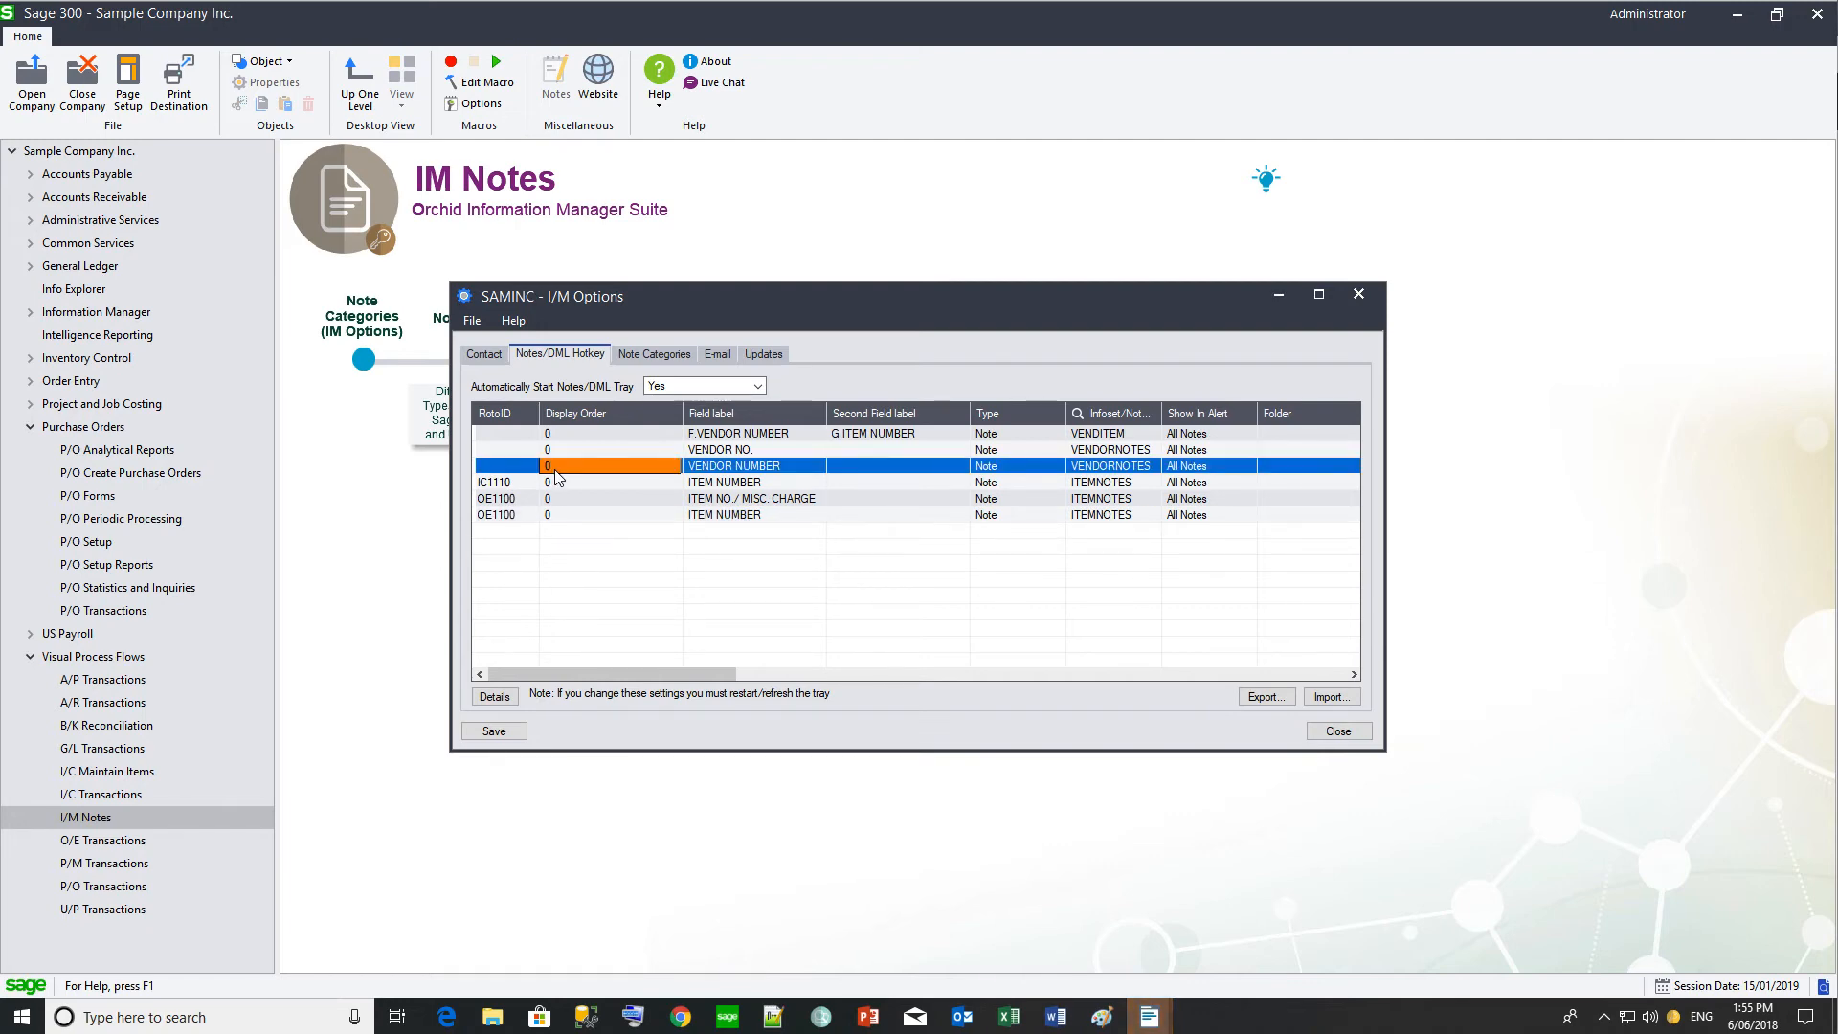
pyautogui.write('1')
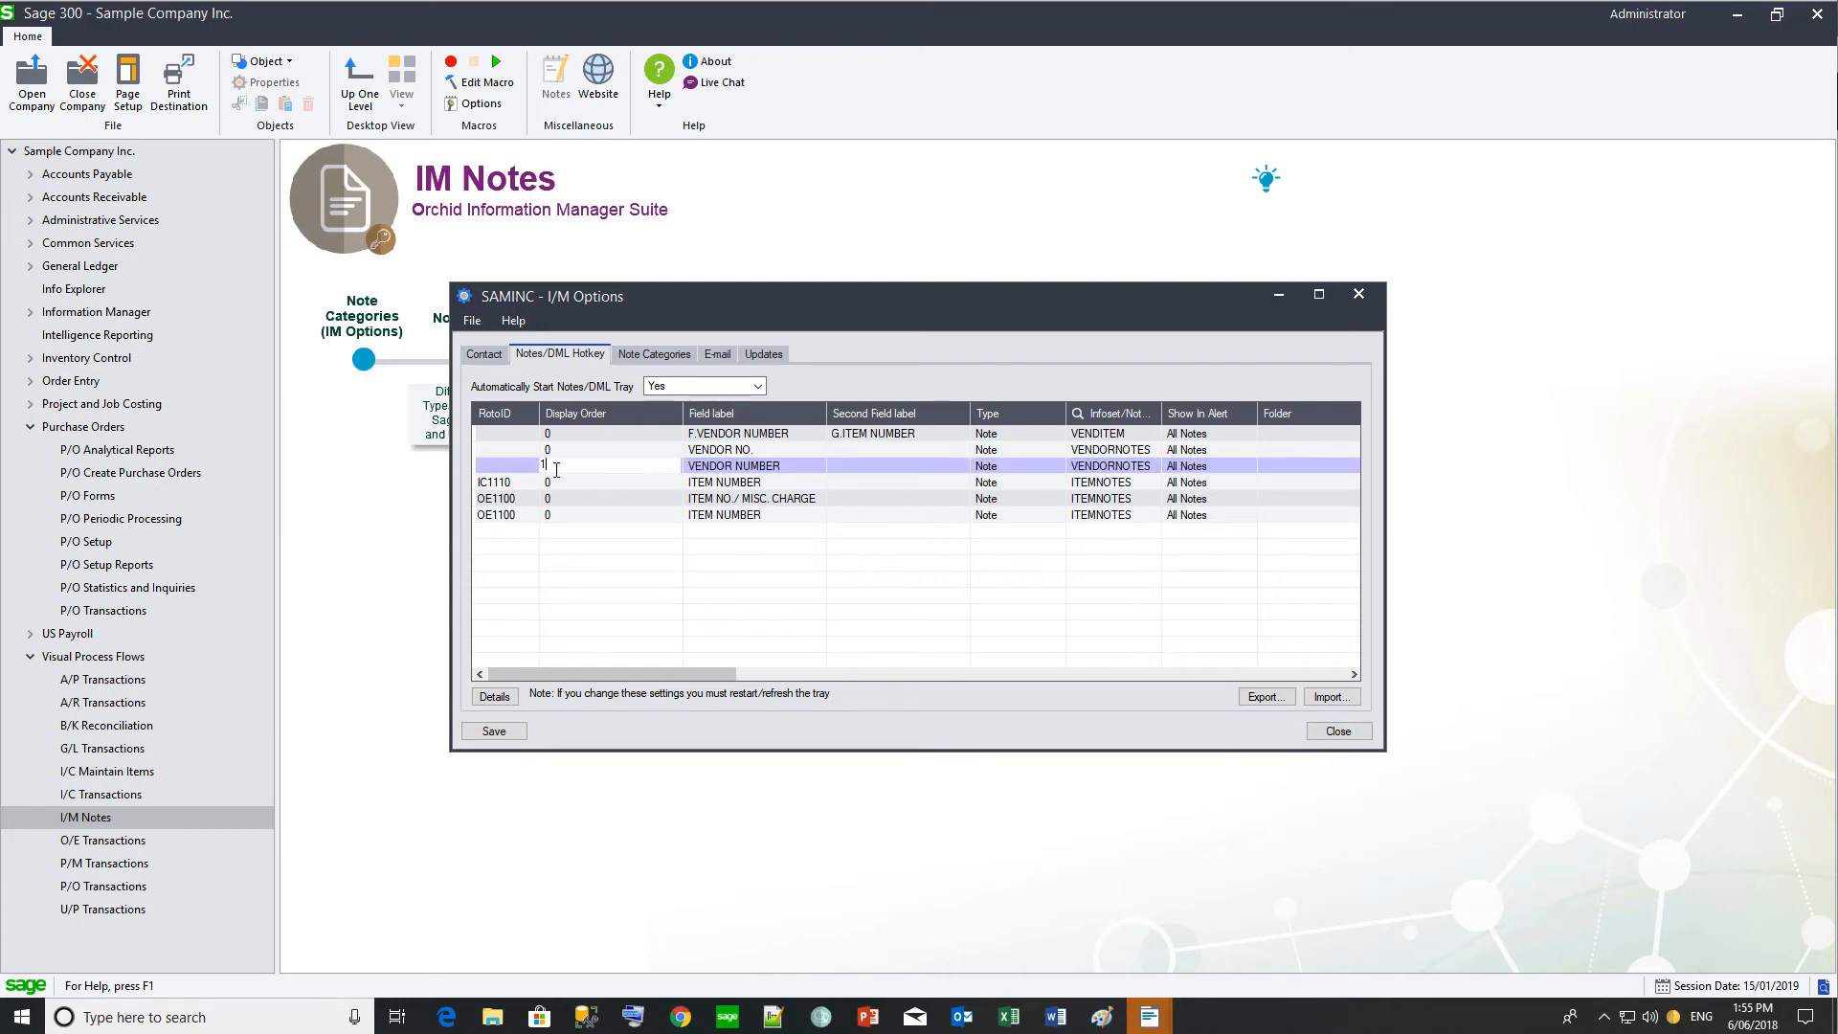
pyautogui.click(557, 434)
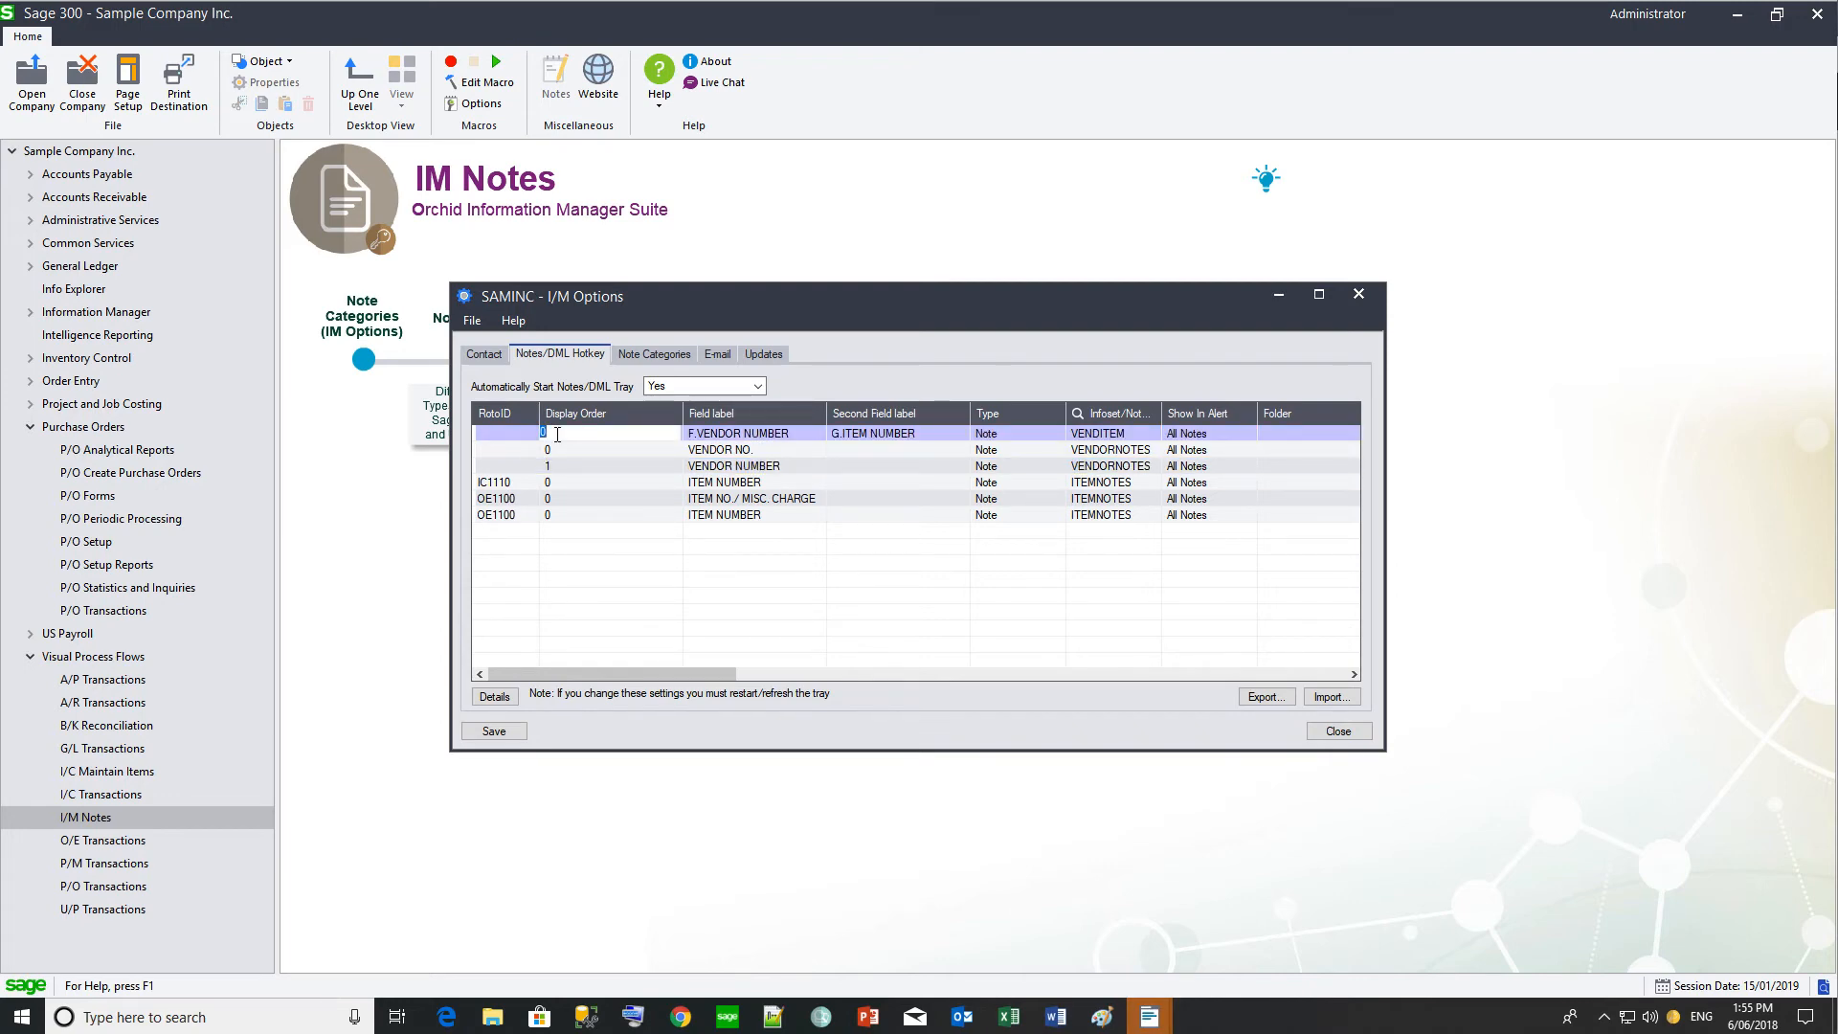
pyautogui.write('3')
pyautogui.press('Tab')
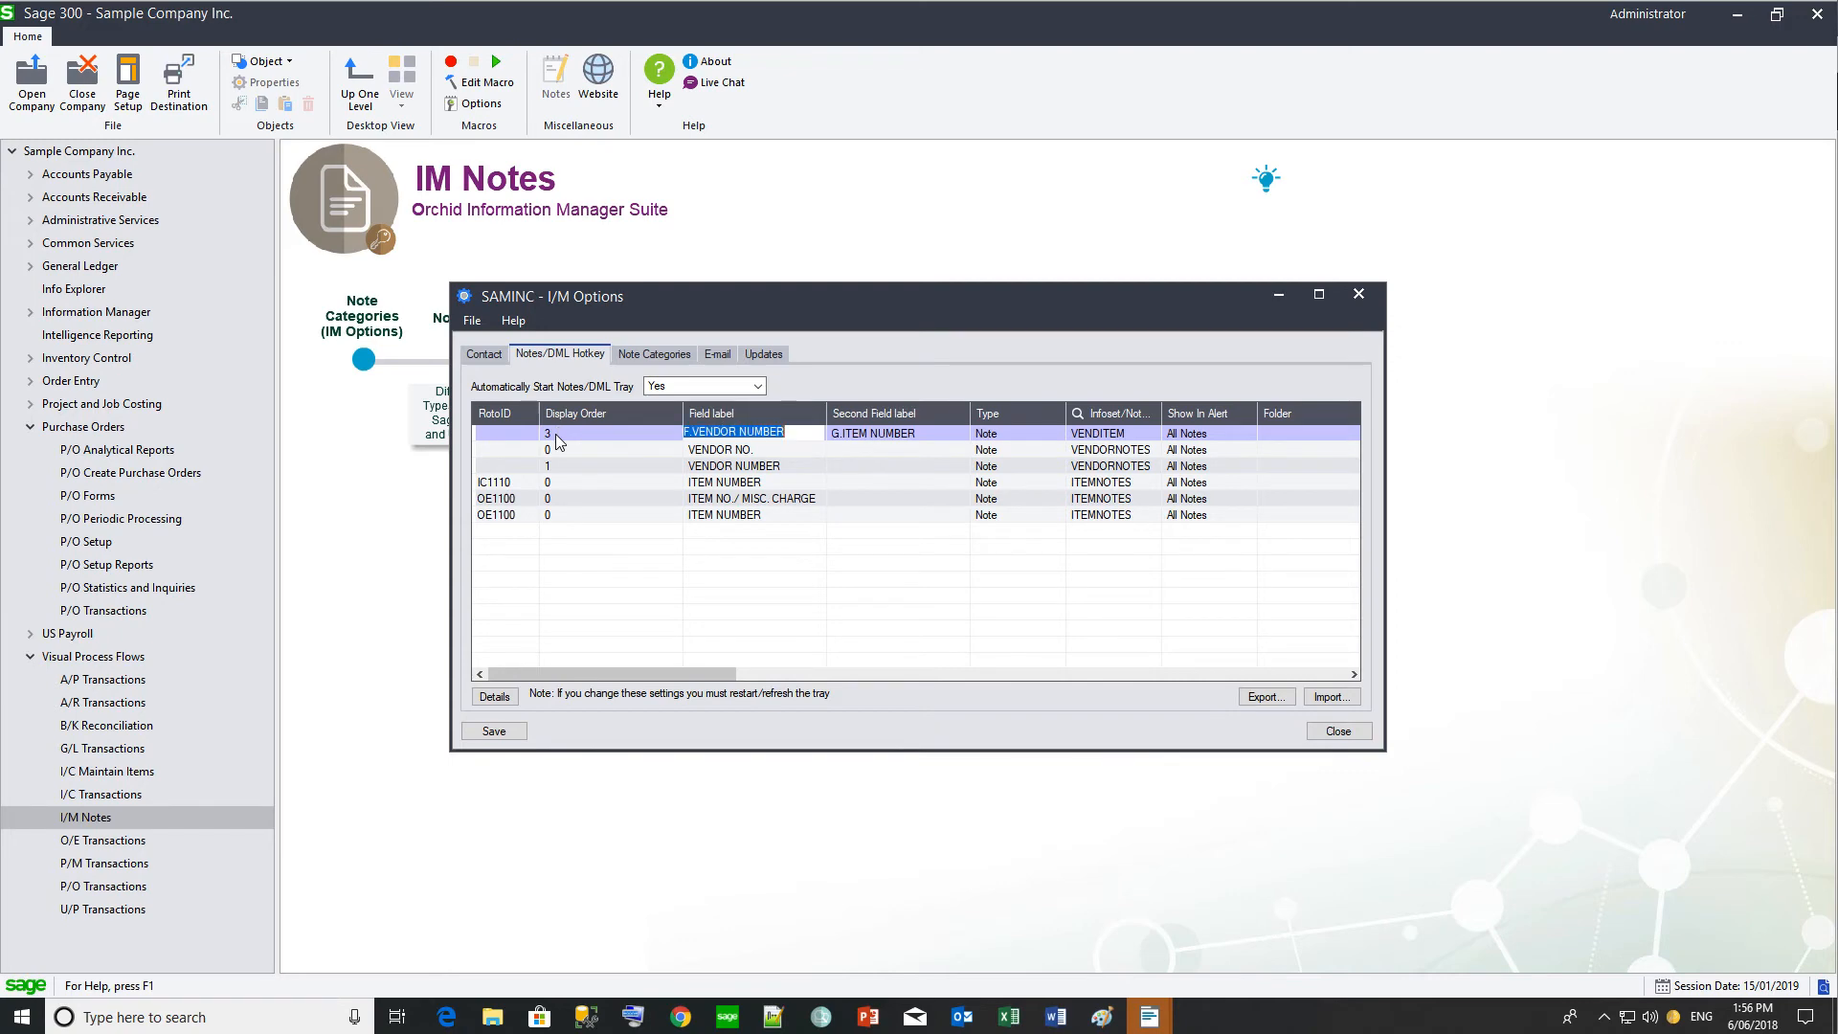
pyautogui.click(494, 732)
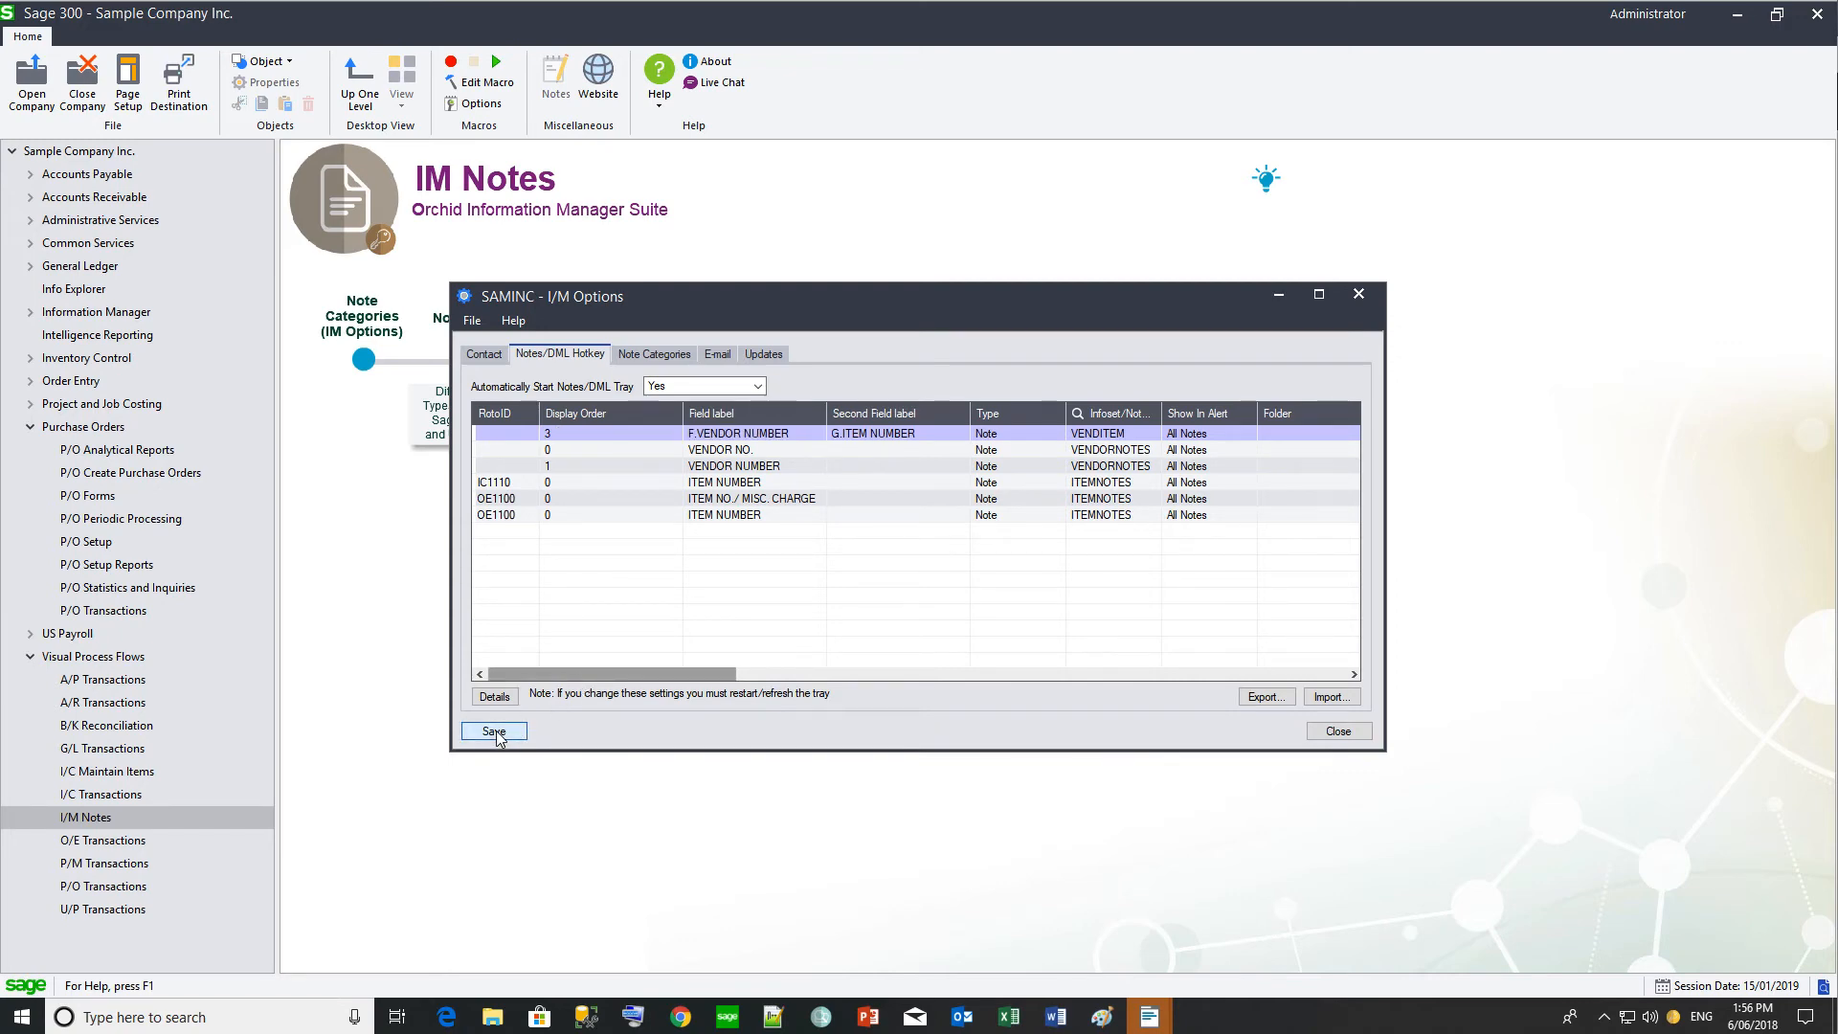
# Step: Refresh the notes tray and bring up the posted purchase order in P/O Purchase Order Entry
pyautogui.rightClick(1671, 1023)
pyautogui.click(1716, 982)
pyautogui.click(108, 610)
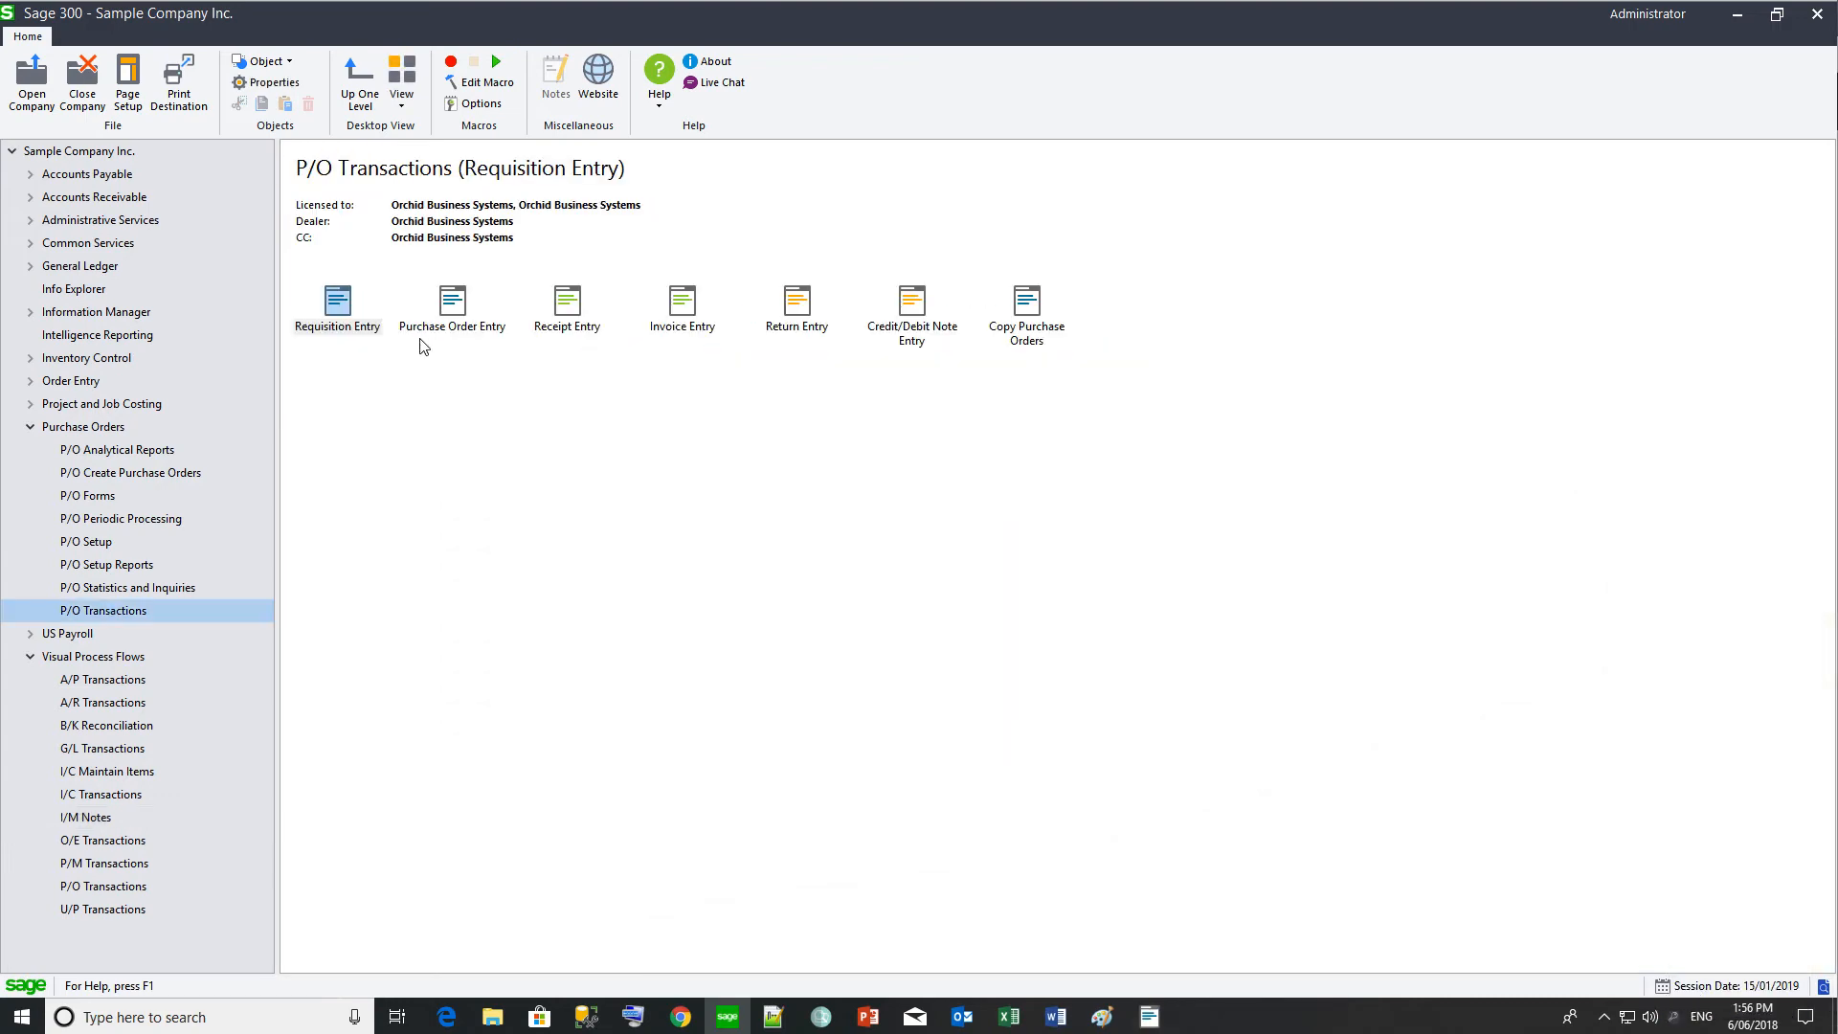
pyautogui.doubleClick(450, 305)
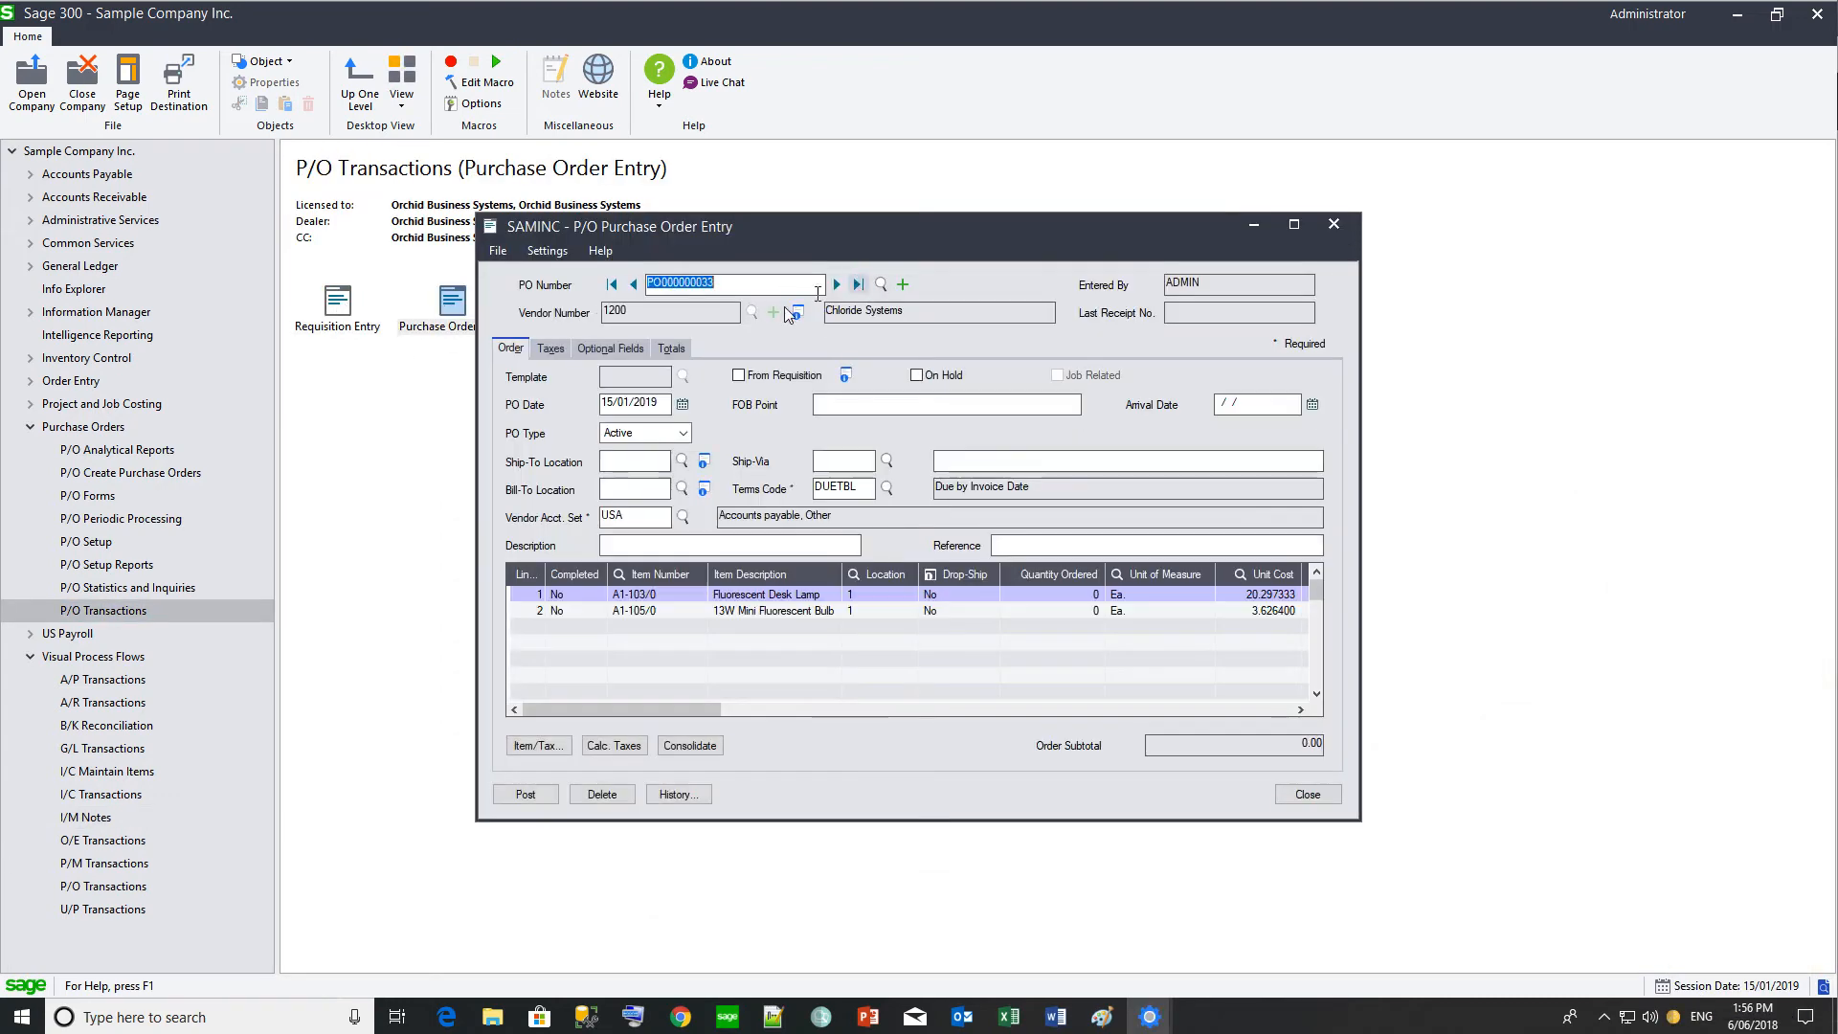
pyautogui.moveTo(820, 240); pyautogui.dragTo(800, 222)
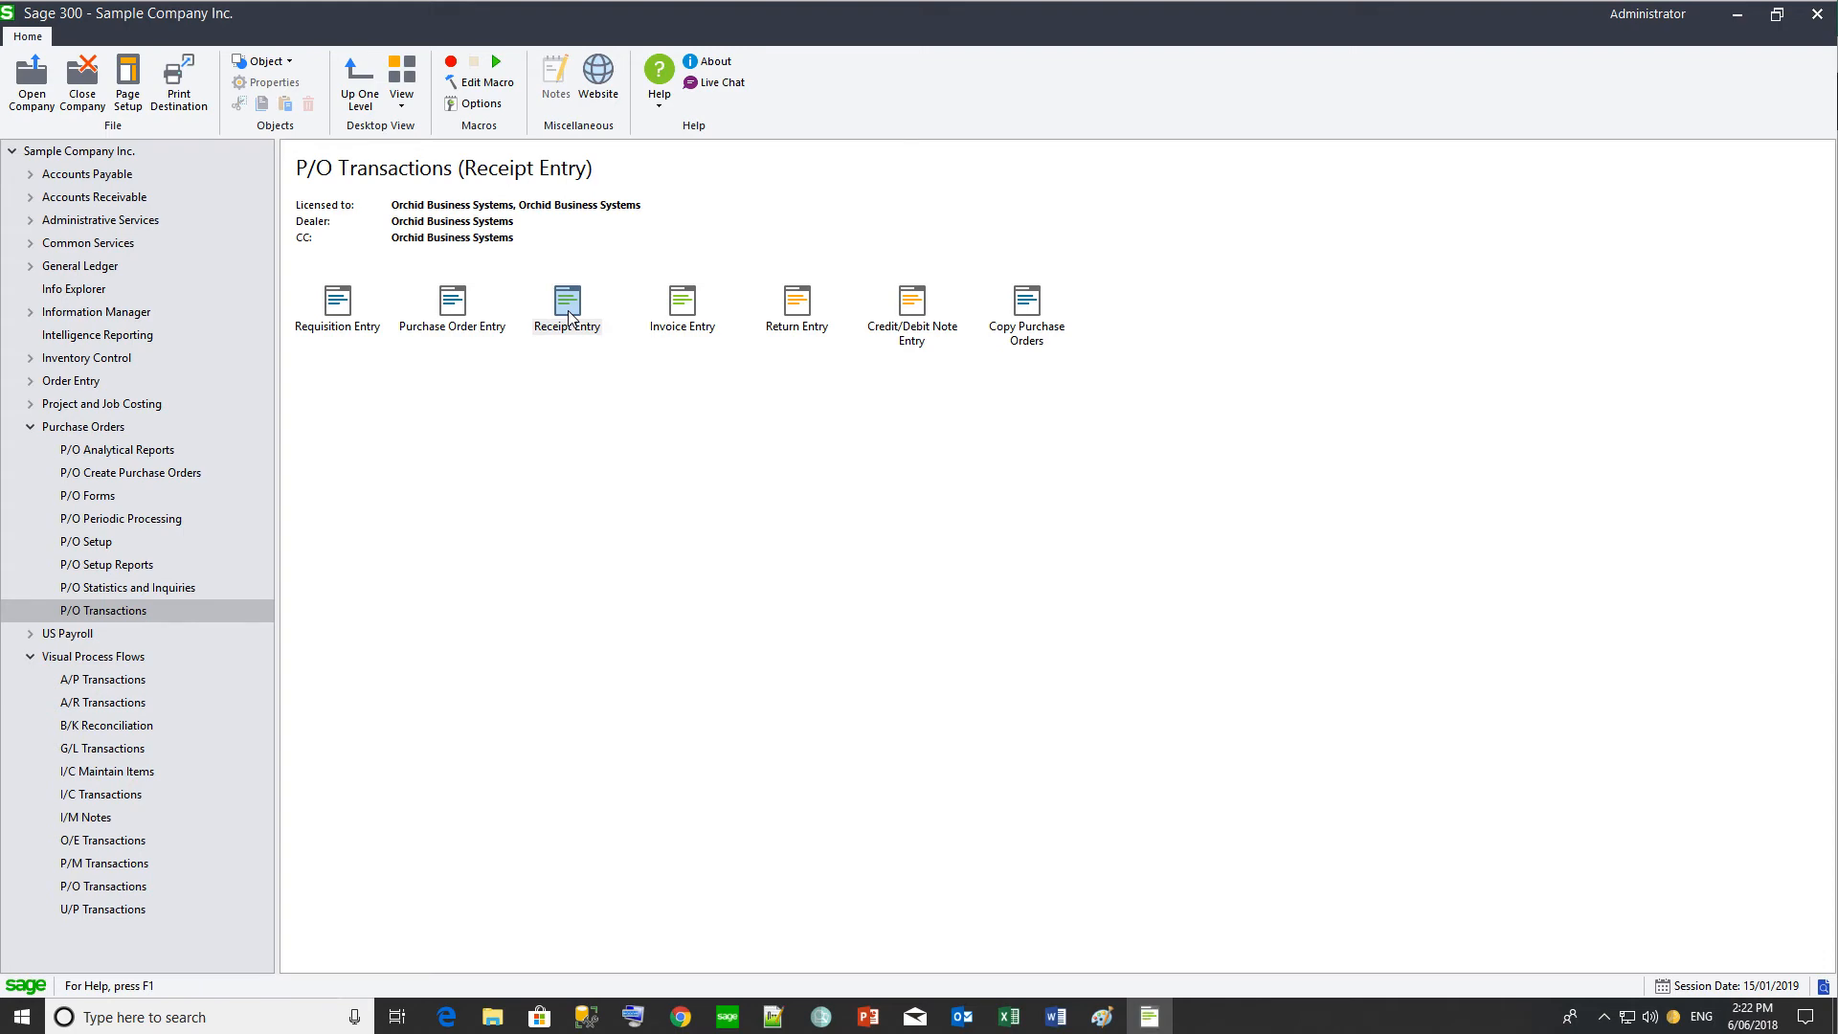
# Step: Start a P/O receipt for vendor 1200 and enter item A1-103/0 on its first line
pyautogui.click(637, 309)
pyautogui.write('1200')
pyautogui.press('Tab')
pyautogui.click(666, 586)
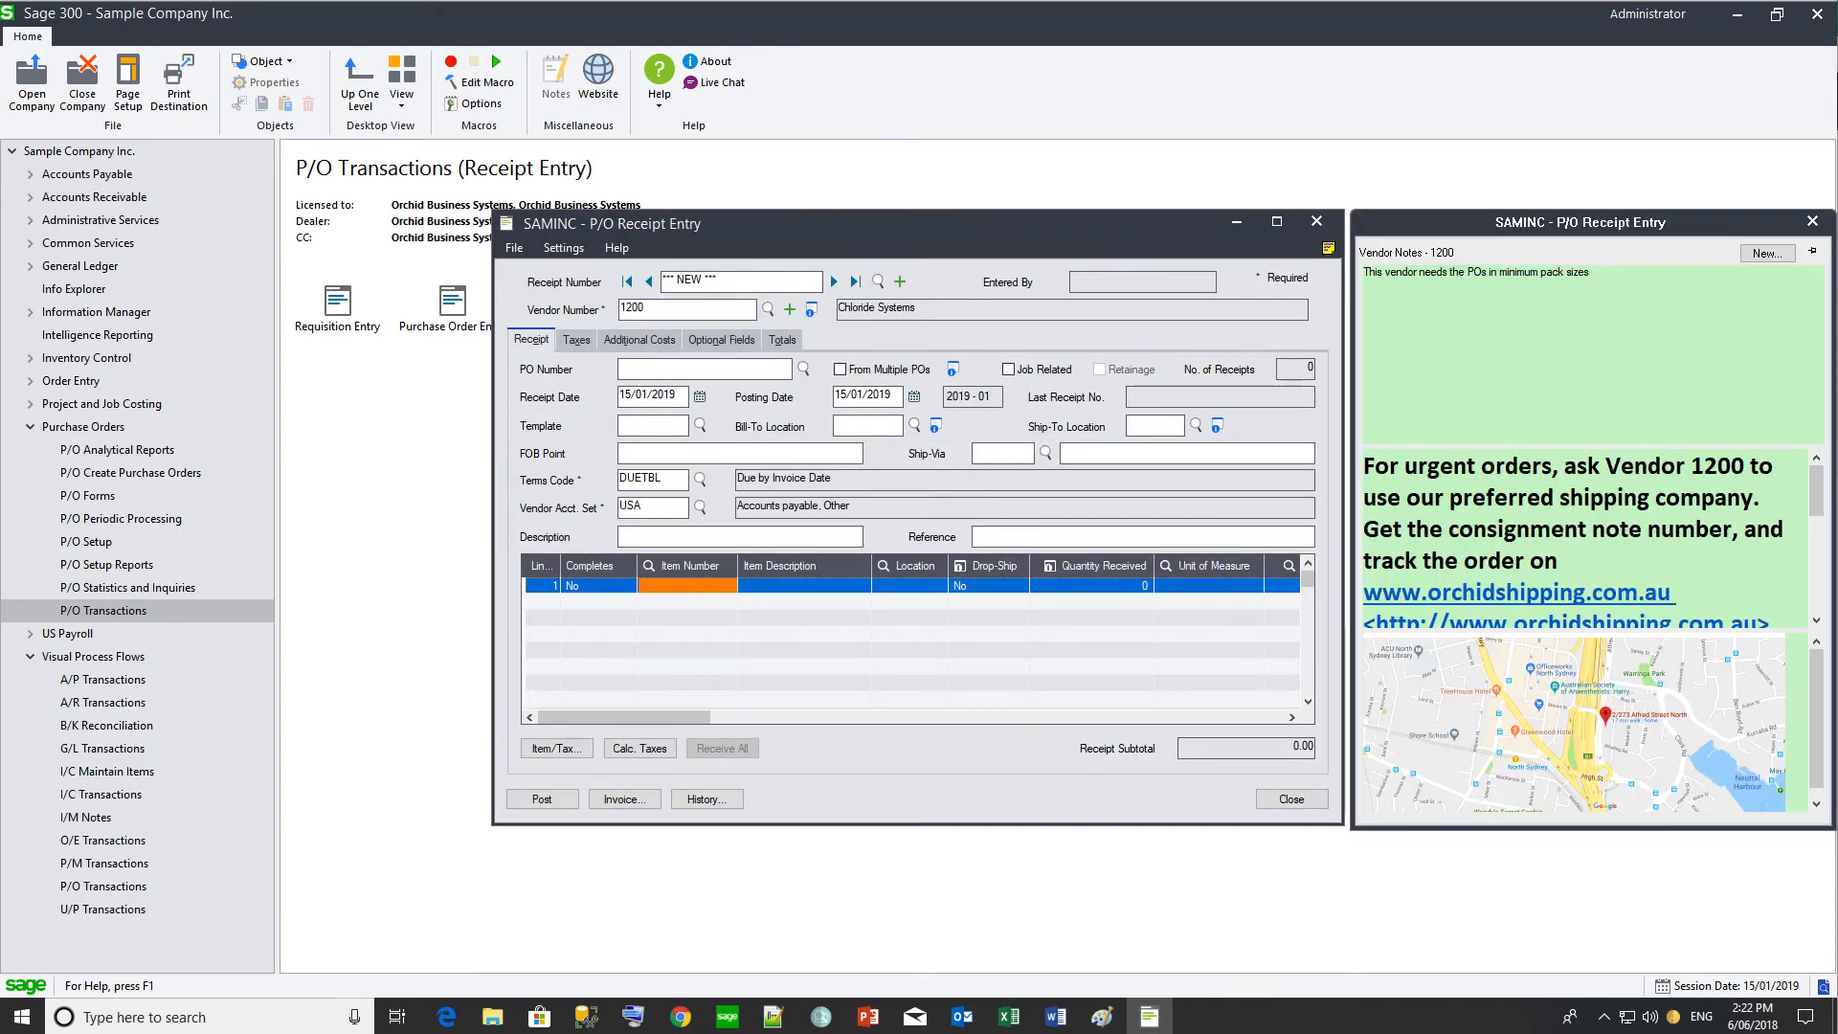
pyautogui.write('A1')
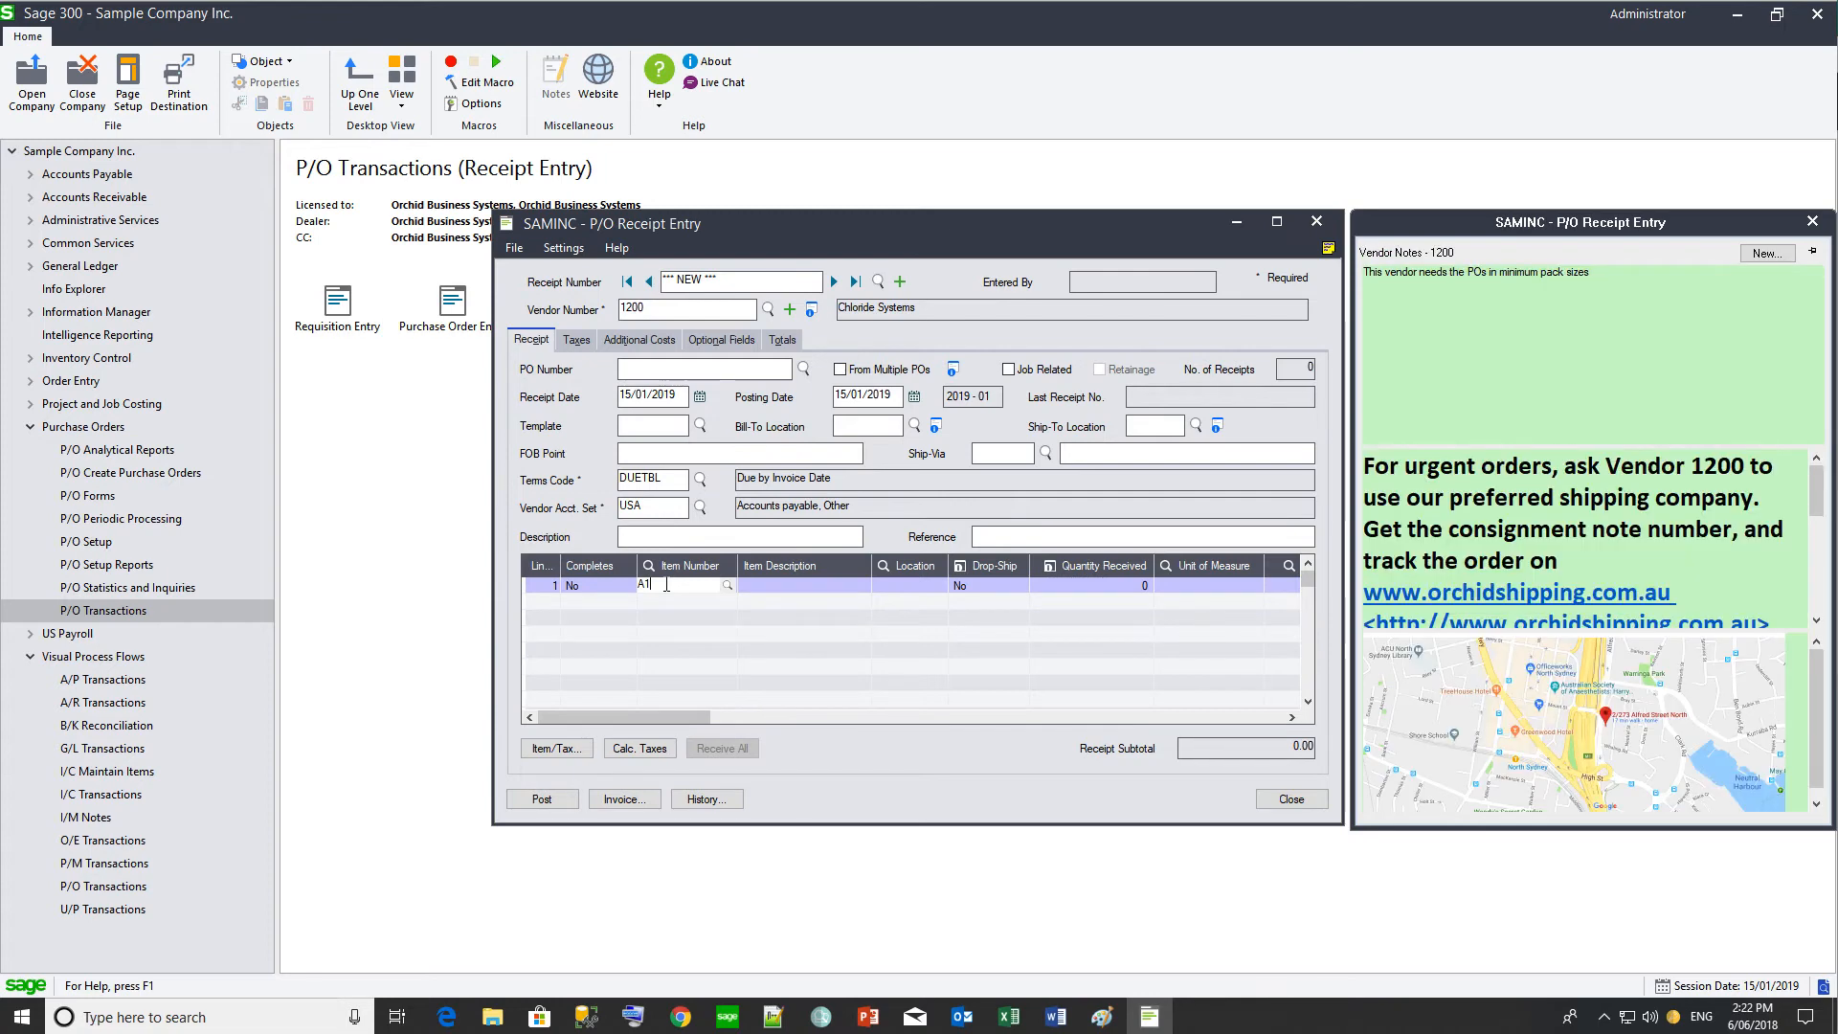
pyautogui.write('-103/0')
# Step: Set the A1-103/0 line's quantity received to 1 and post the receipt
pyautogui.press('Tab')
pyautogui.press('Tab')
pyautogui.press('Tab')
pyautogui.press('Tab')
pyautogui.write('1')
pyautogui.press('Tab')
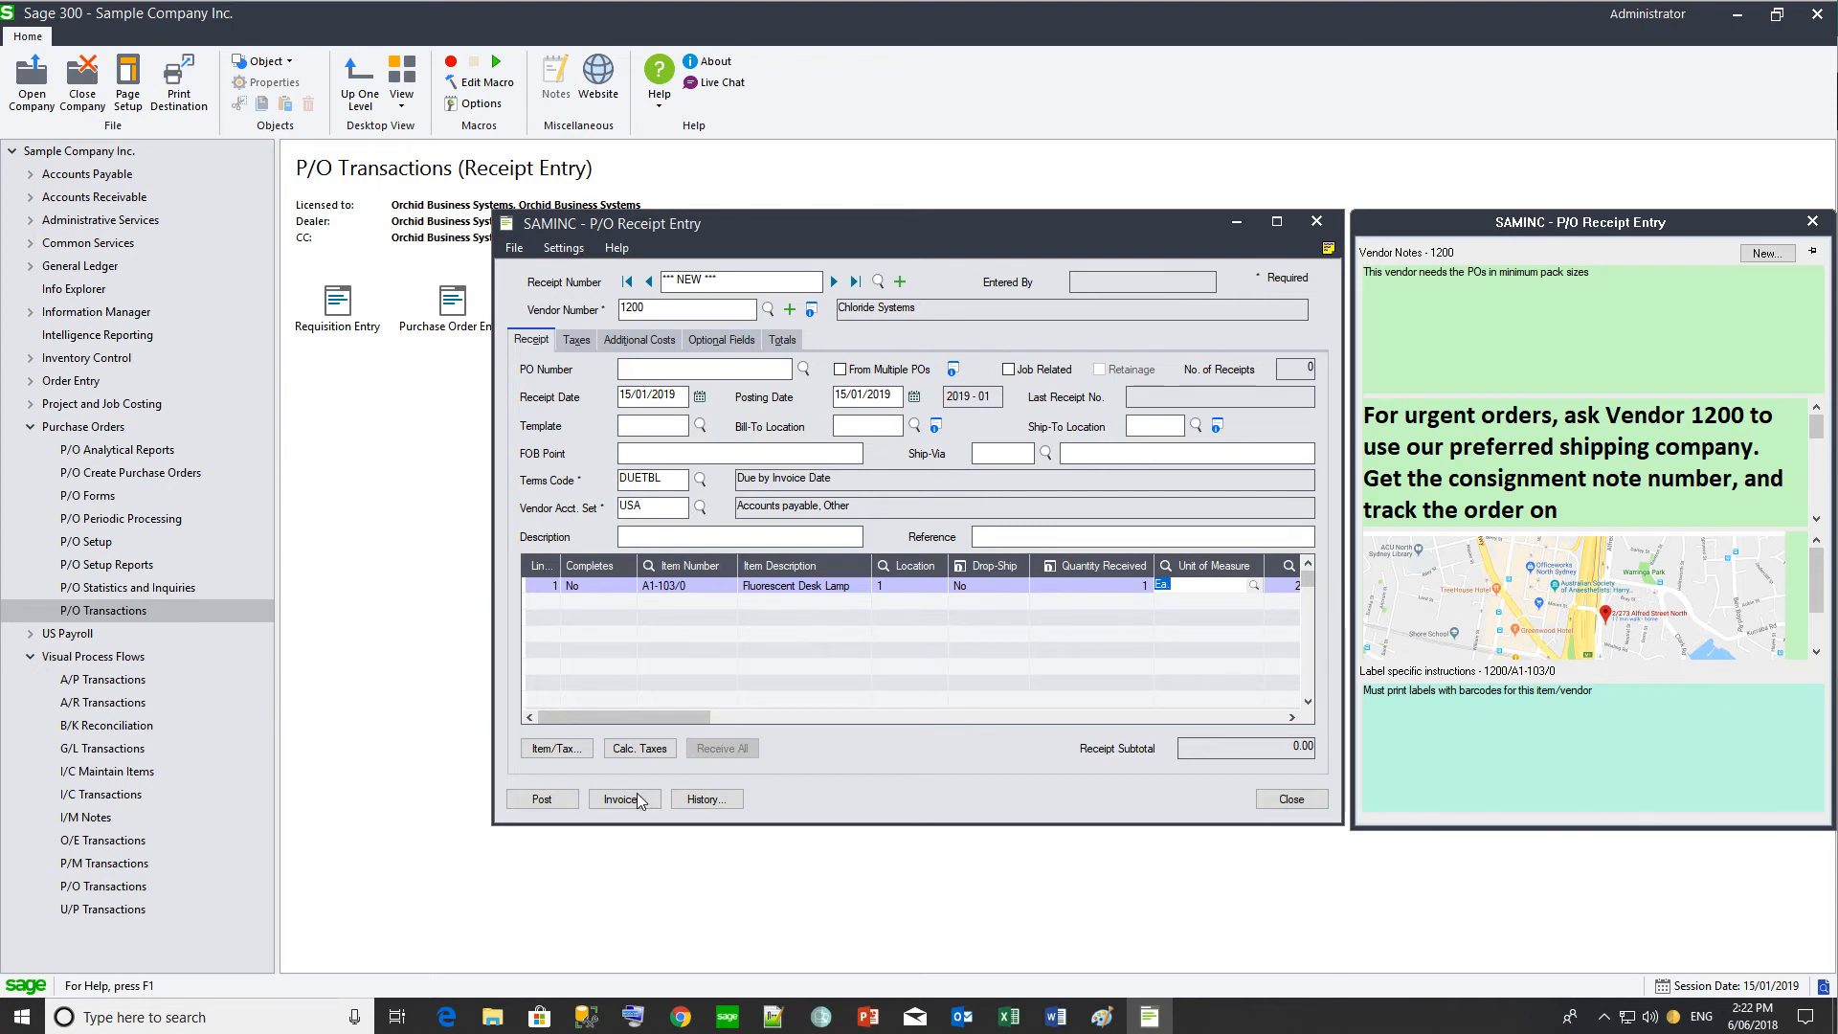
pyautogui.click(542, 799)
pyautogui.click(944, 596)
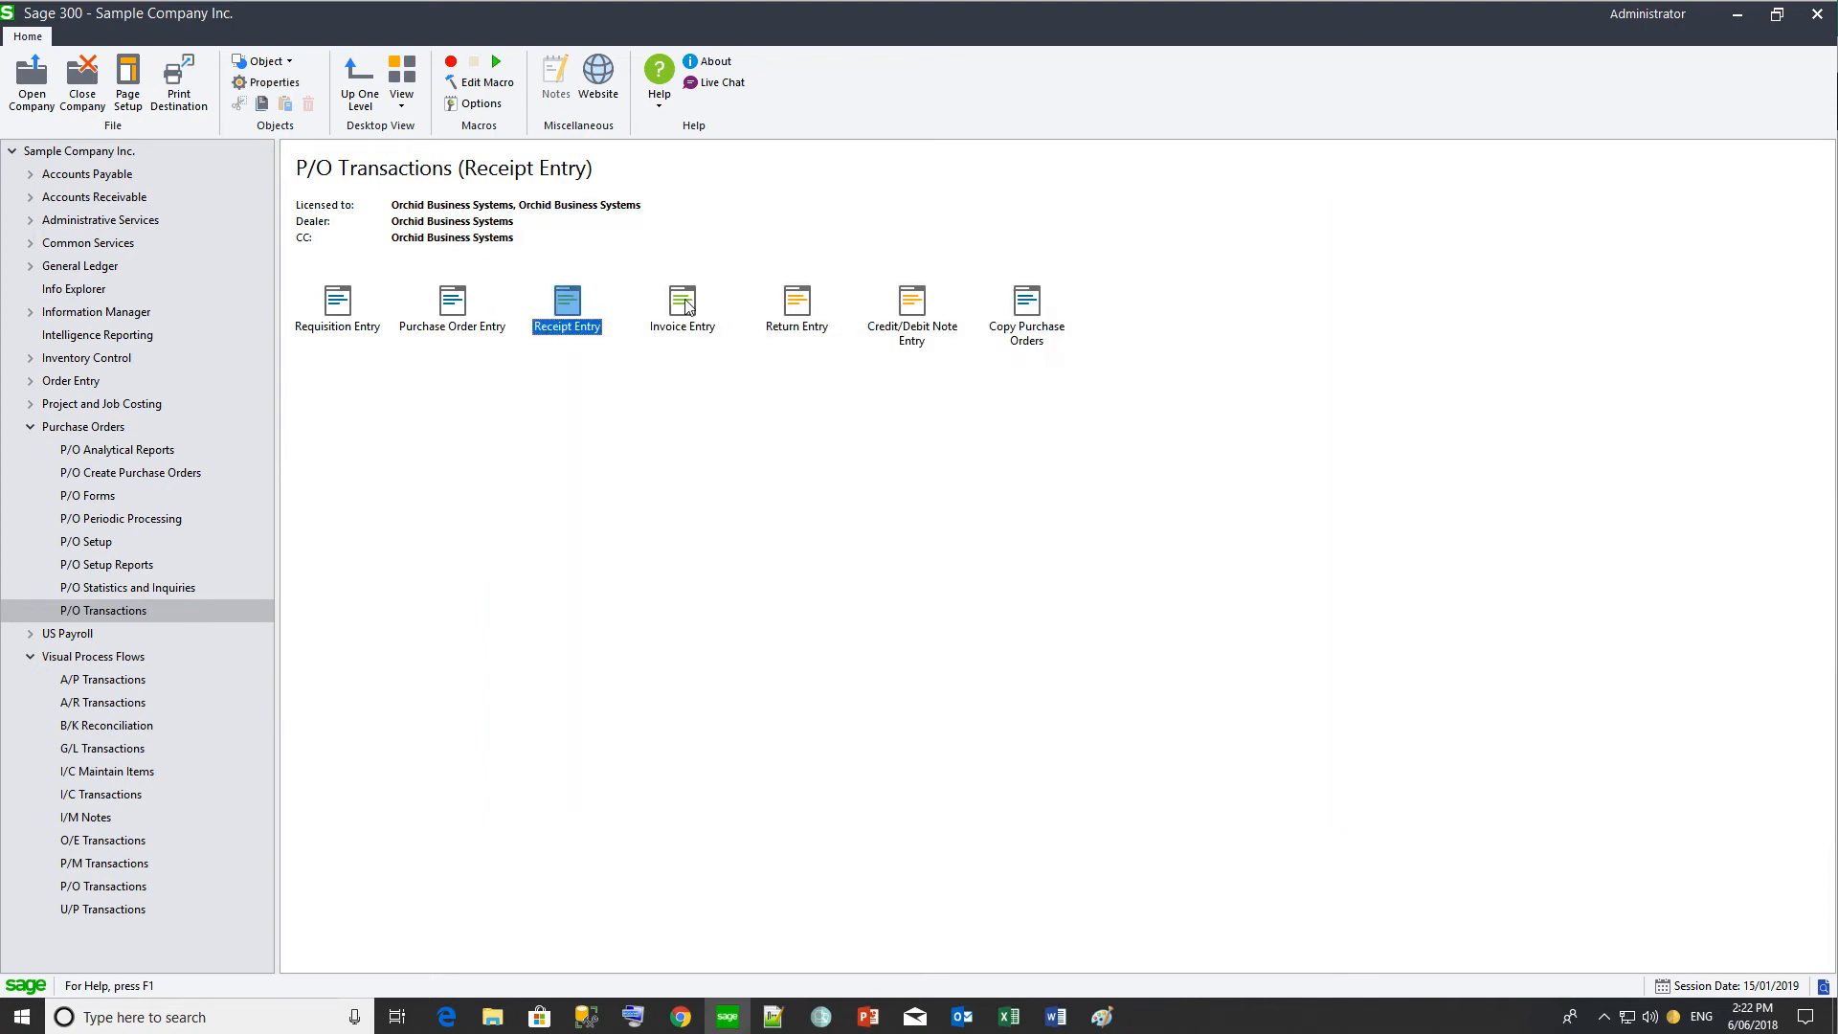
# Step: Start P/O invoice INV123 for vendor 1200 in Invoice Entry
pyautogui.doubleClick(686, 300)
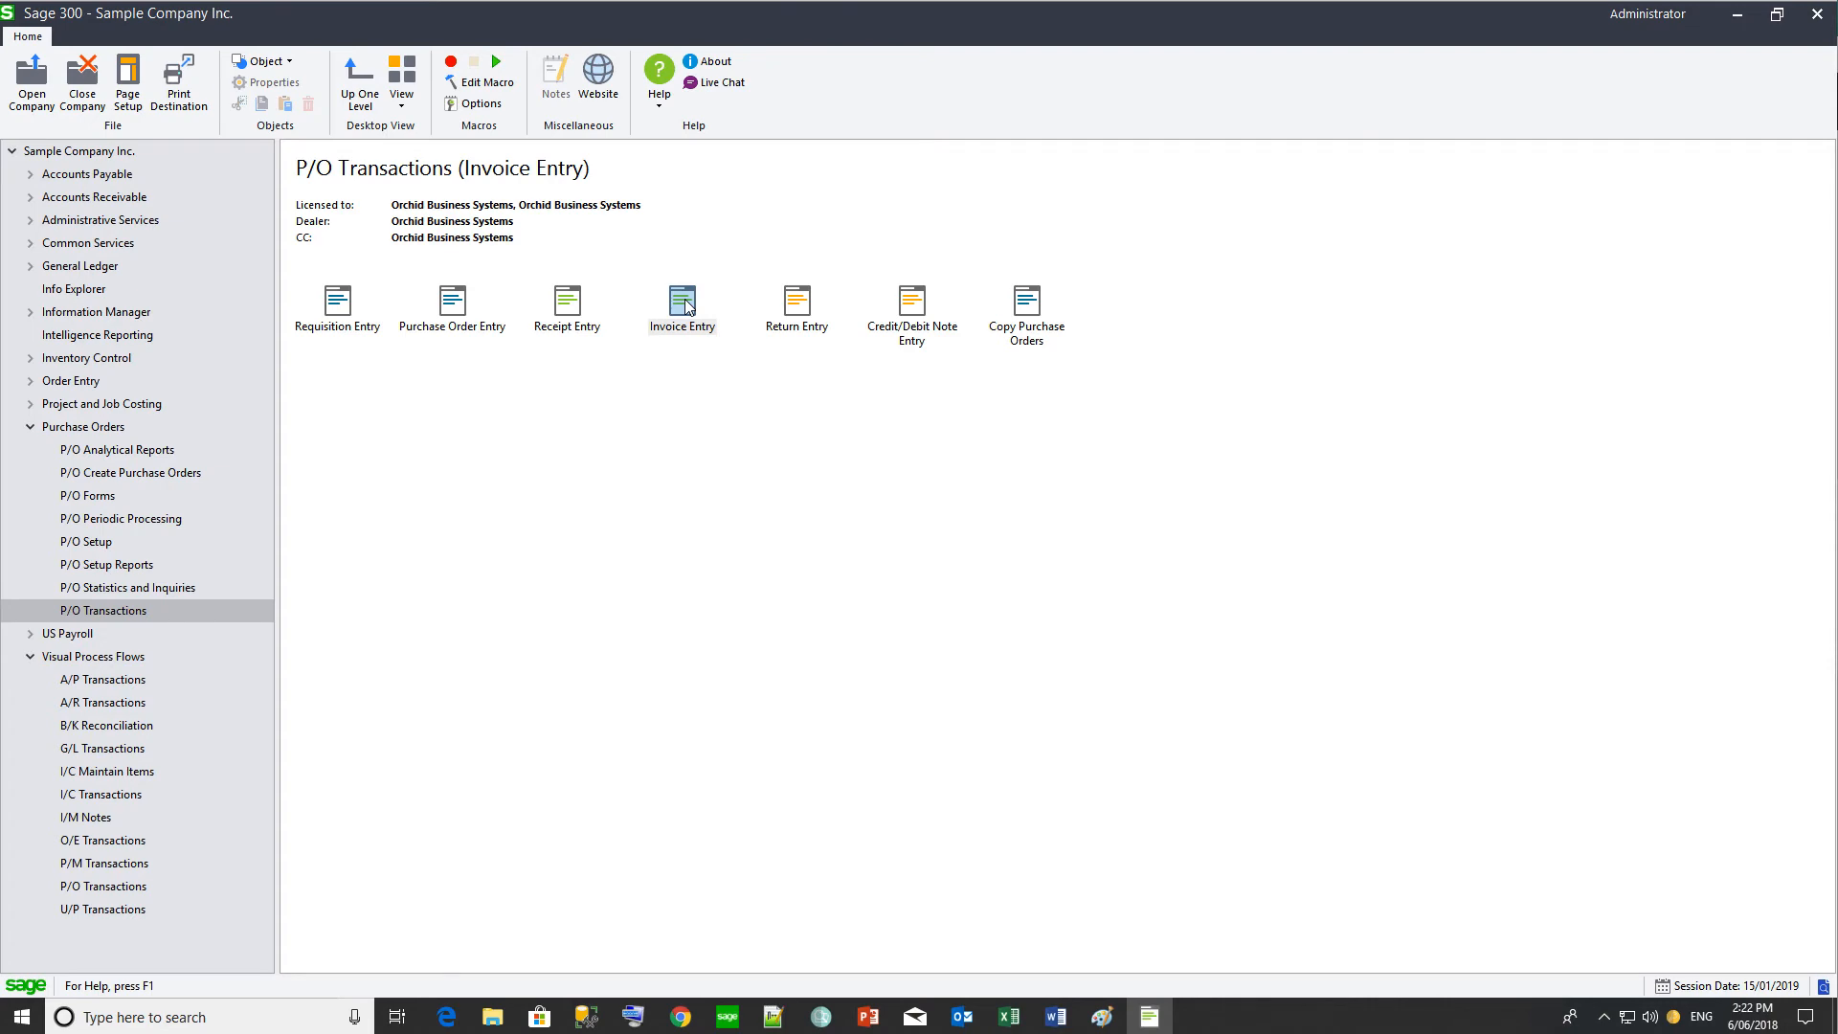
pyautogui.write('INV12')
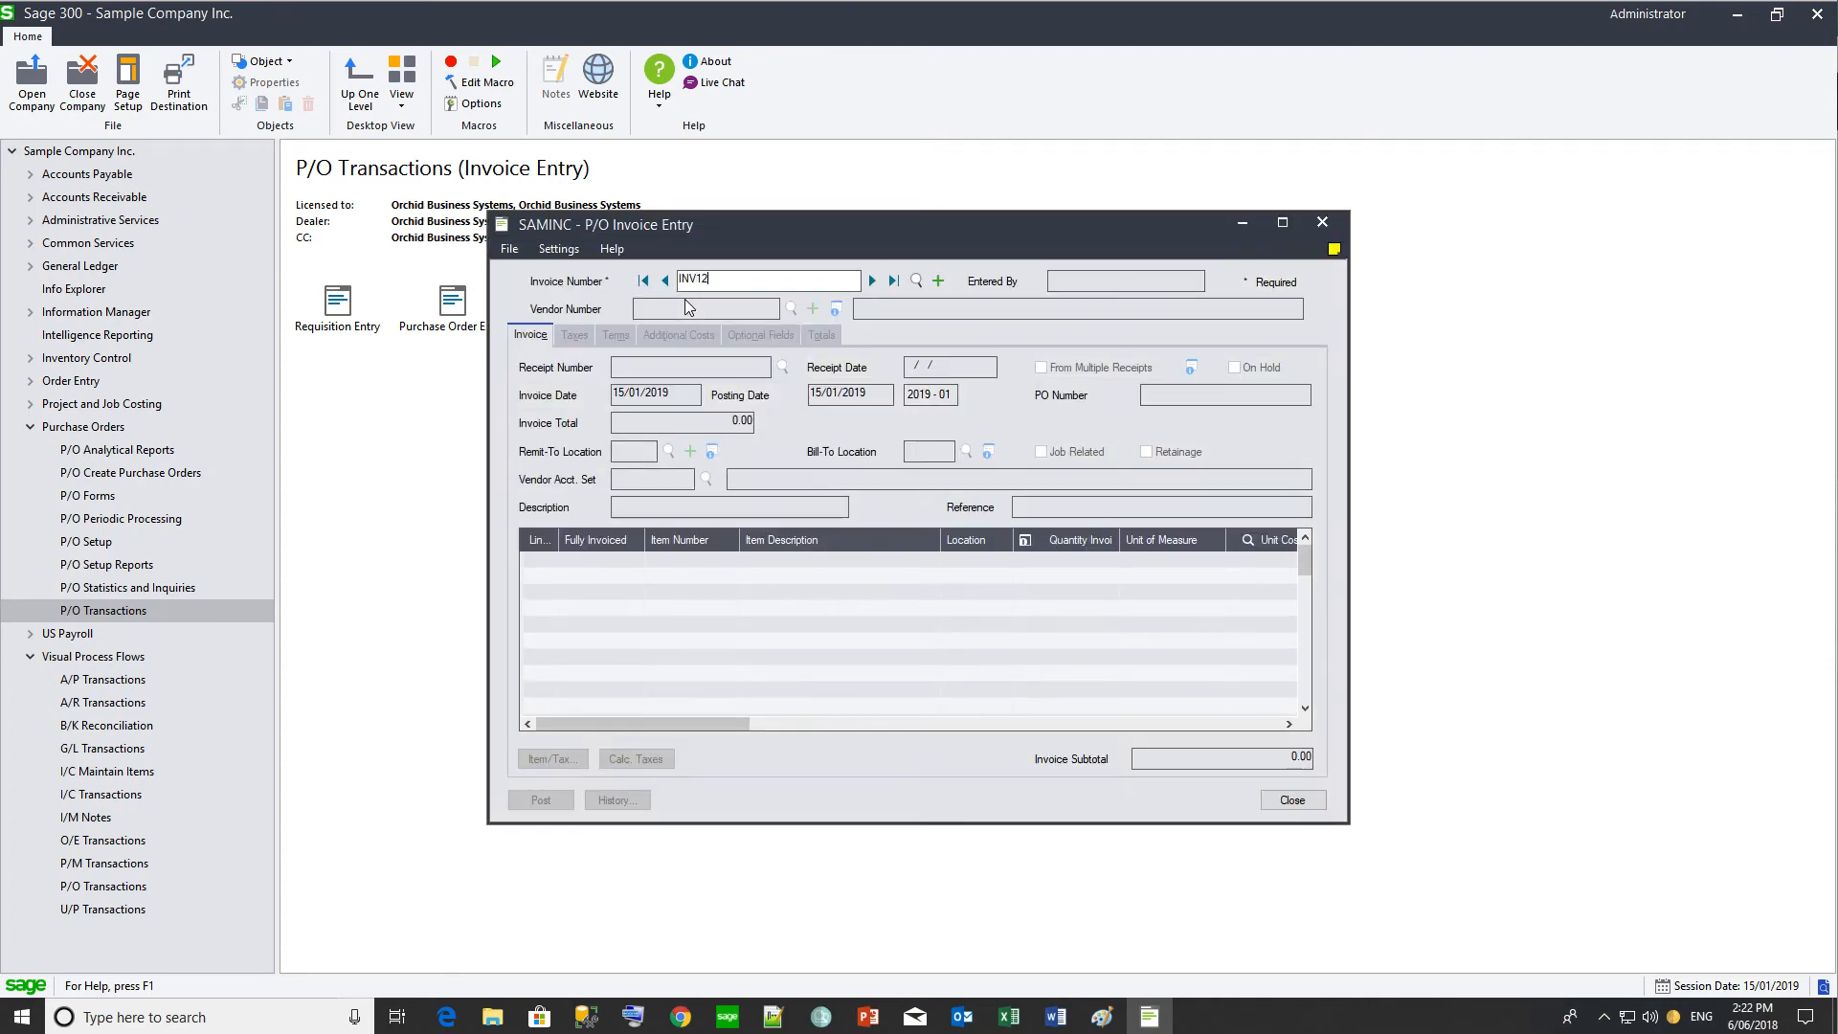
pyautogui.write('3')
pyautogui.press('Tab')
pyautogui.write('1200')
pyautogui.press('Tab')
# Step: Find receipt RCP00000083 for vendor 1200 and load it into the invoice
pyautogui.click(783, 368)
pyautogui.moveTo(595, 270); pyautogui.dragTo(593, 288)
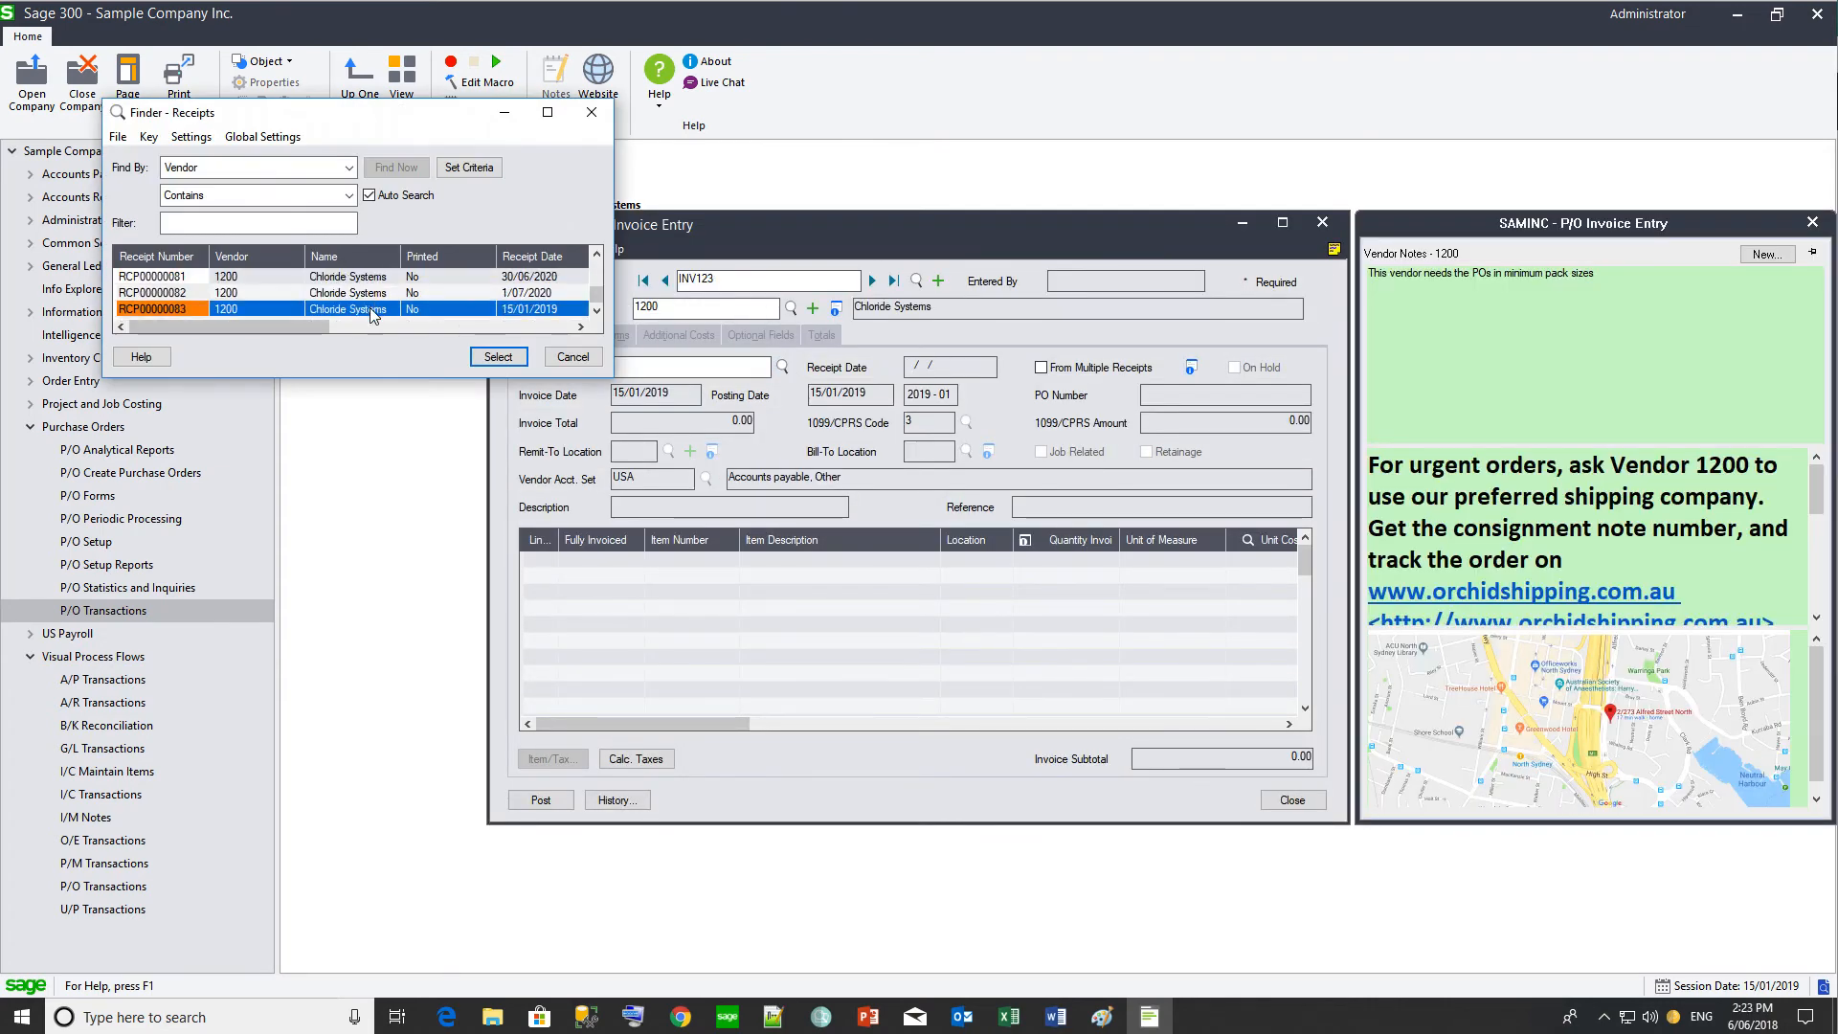
pyautogui.doubleClick(372, 316)
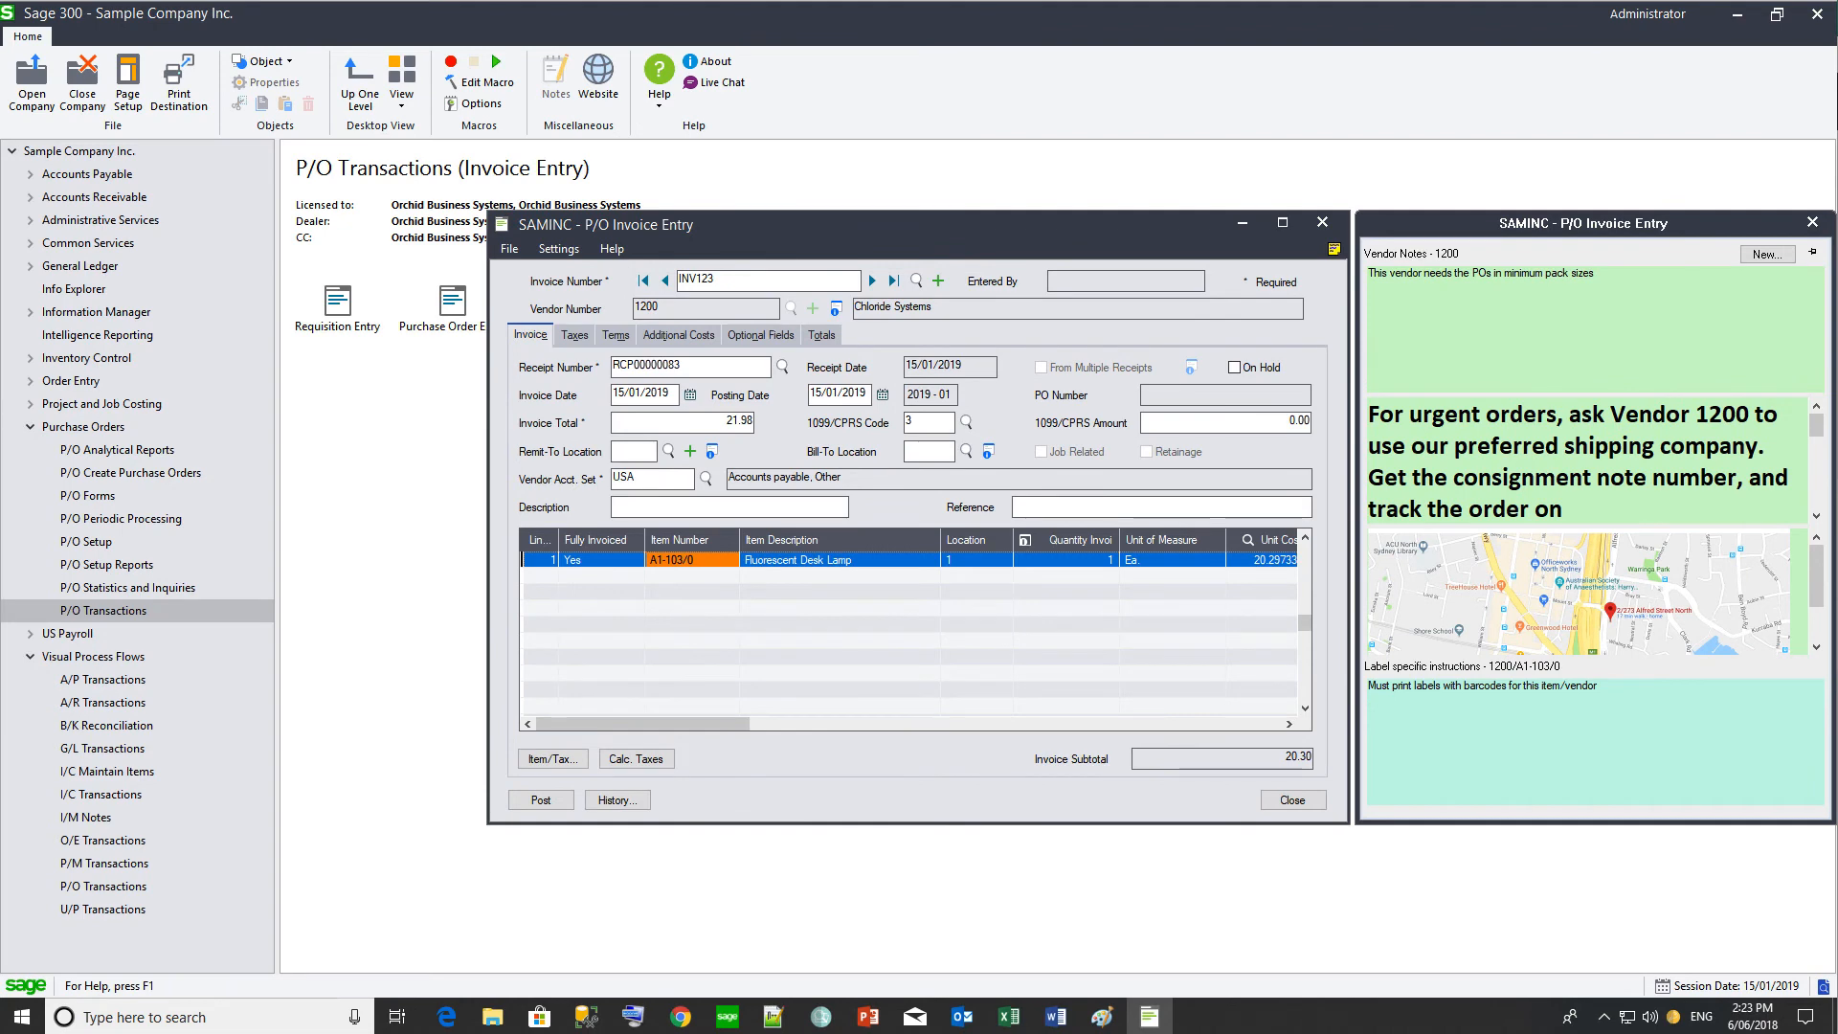
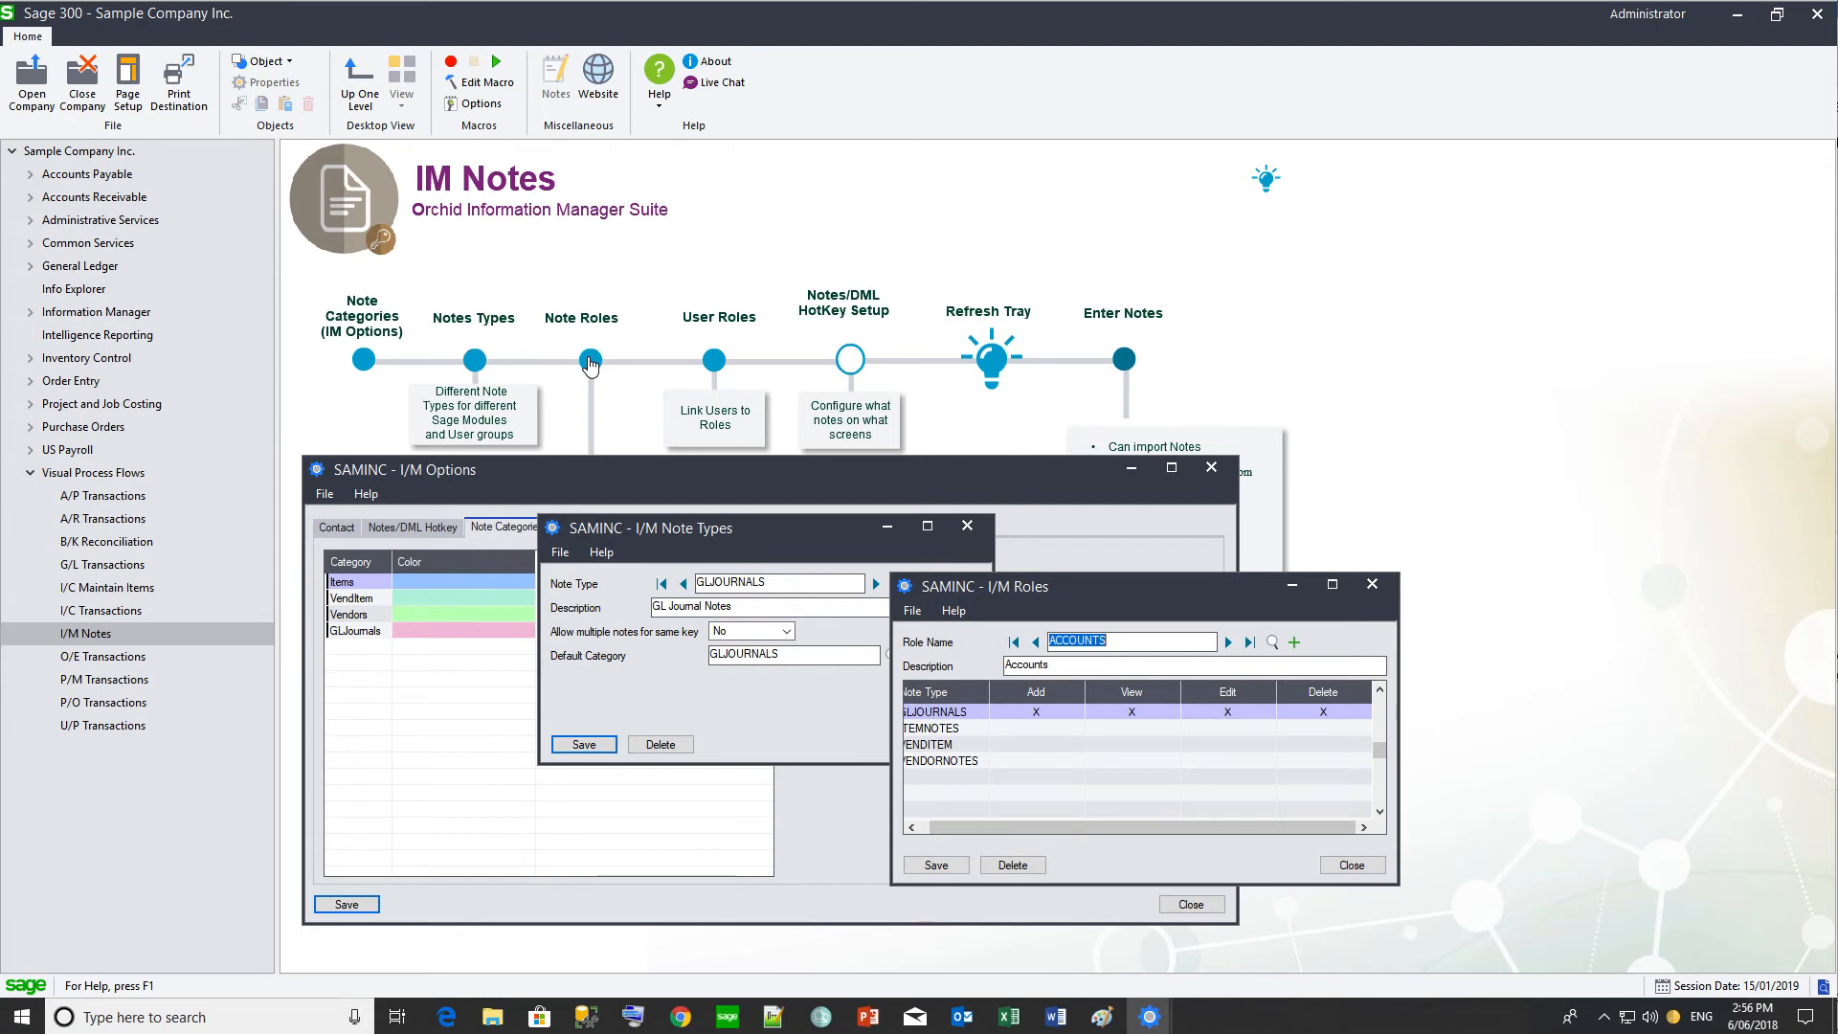
# Step: Review the note type permissions of the roles from ACCOUNTS through PURCHASES, discarding any changes to the PURCHASES role
pyautogui.click(1229, 644)
pyautogui.click(1228, 644)
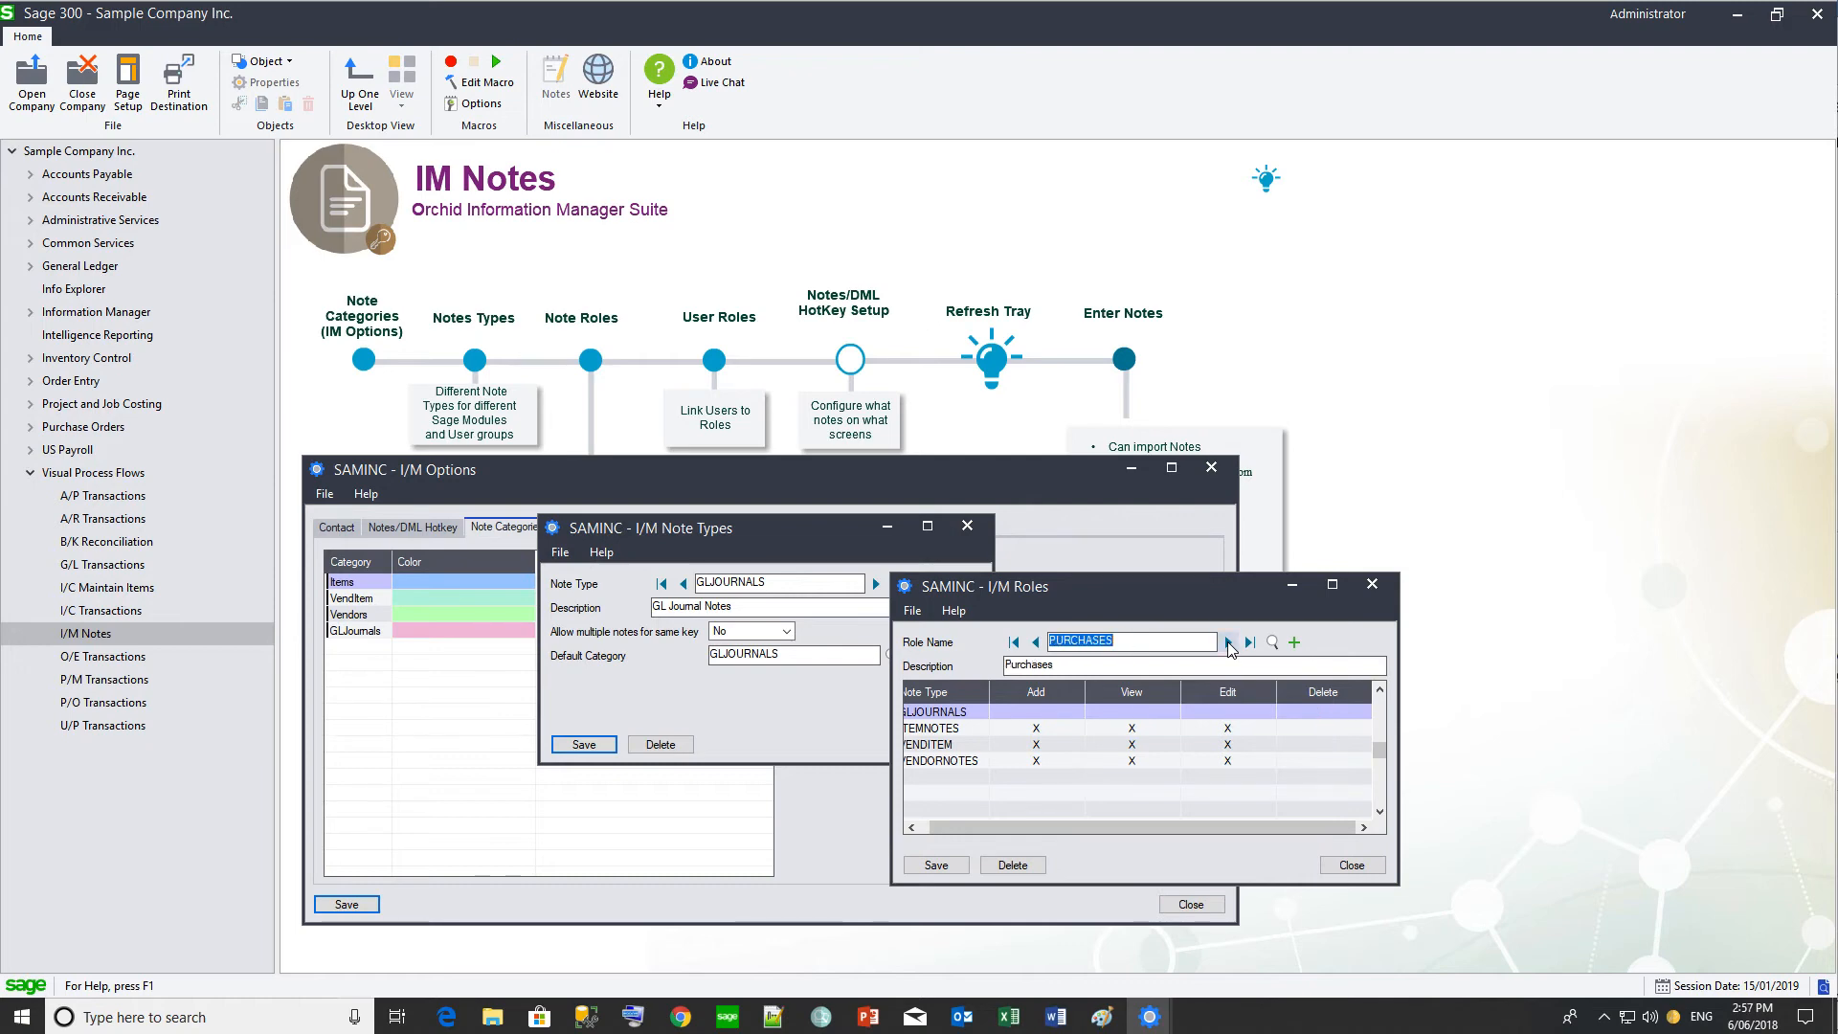
pyautogui.click(1228, 644)
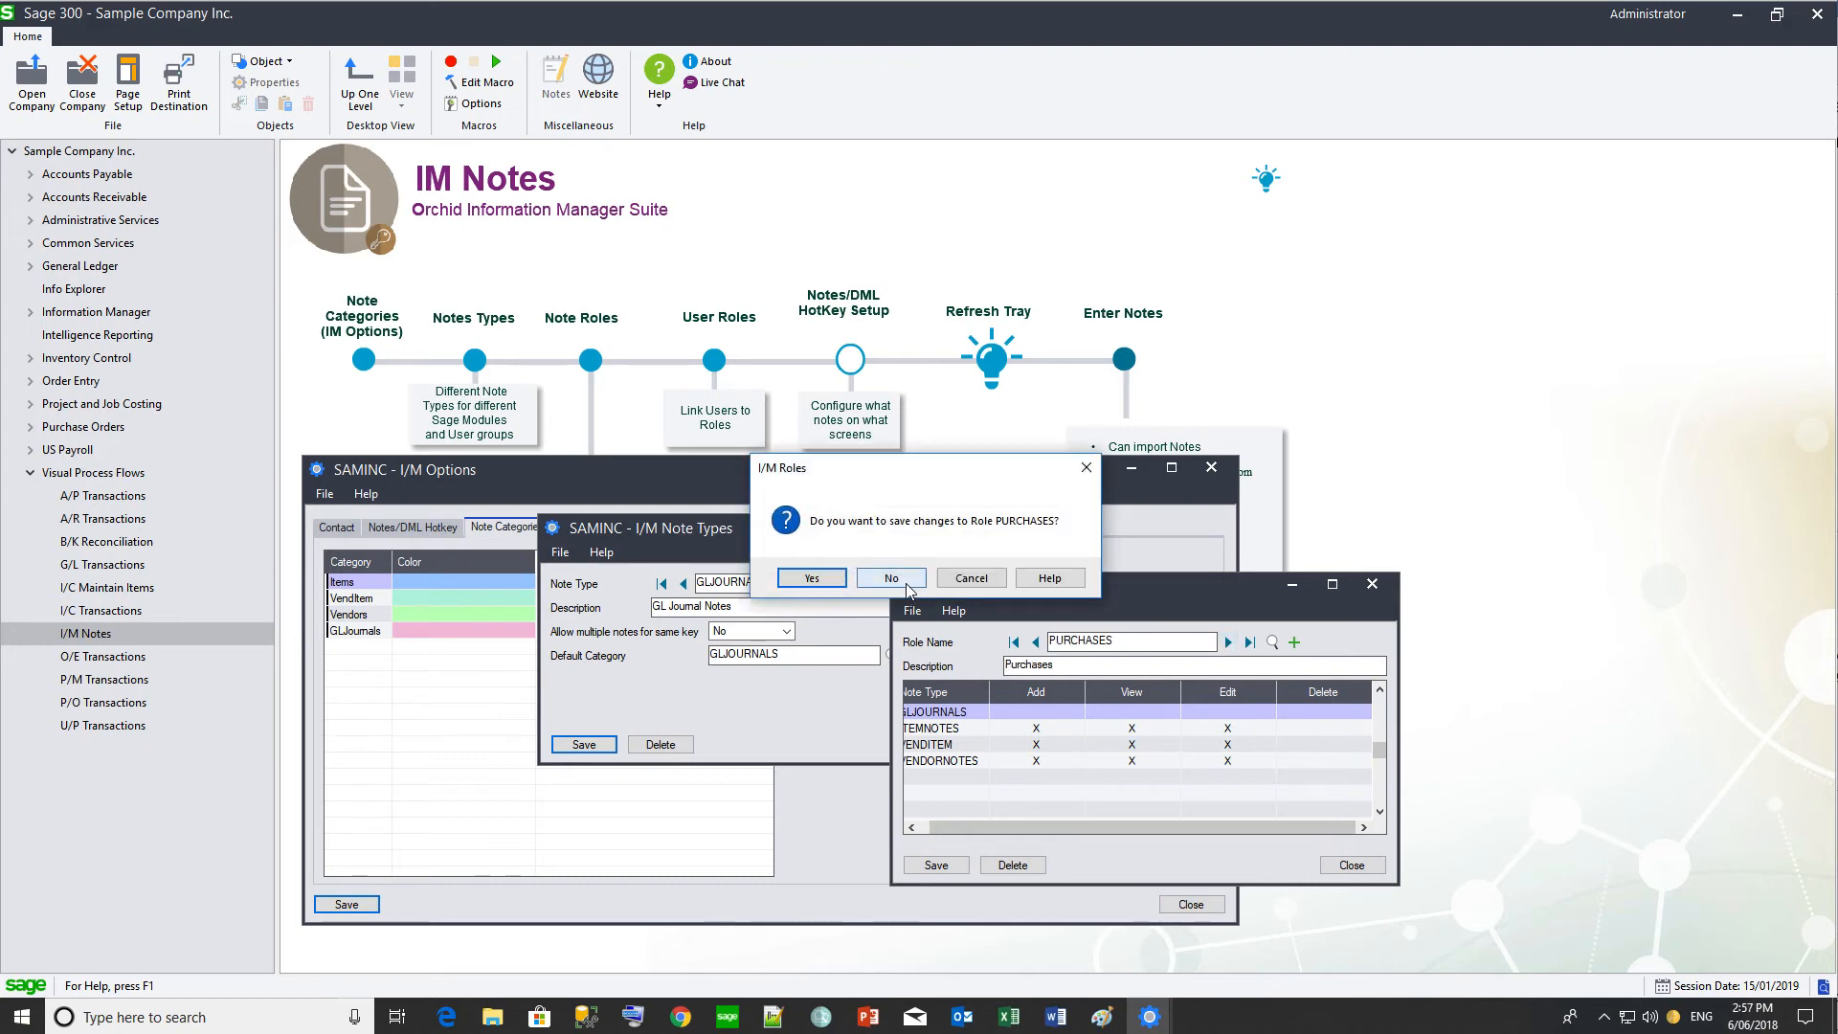
pyautogui.click(892, 580)
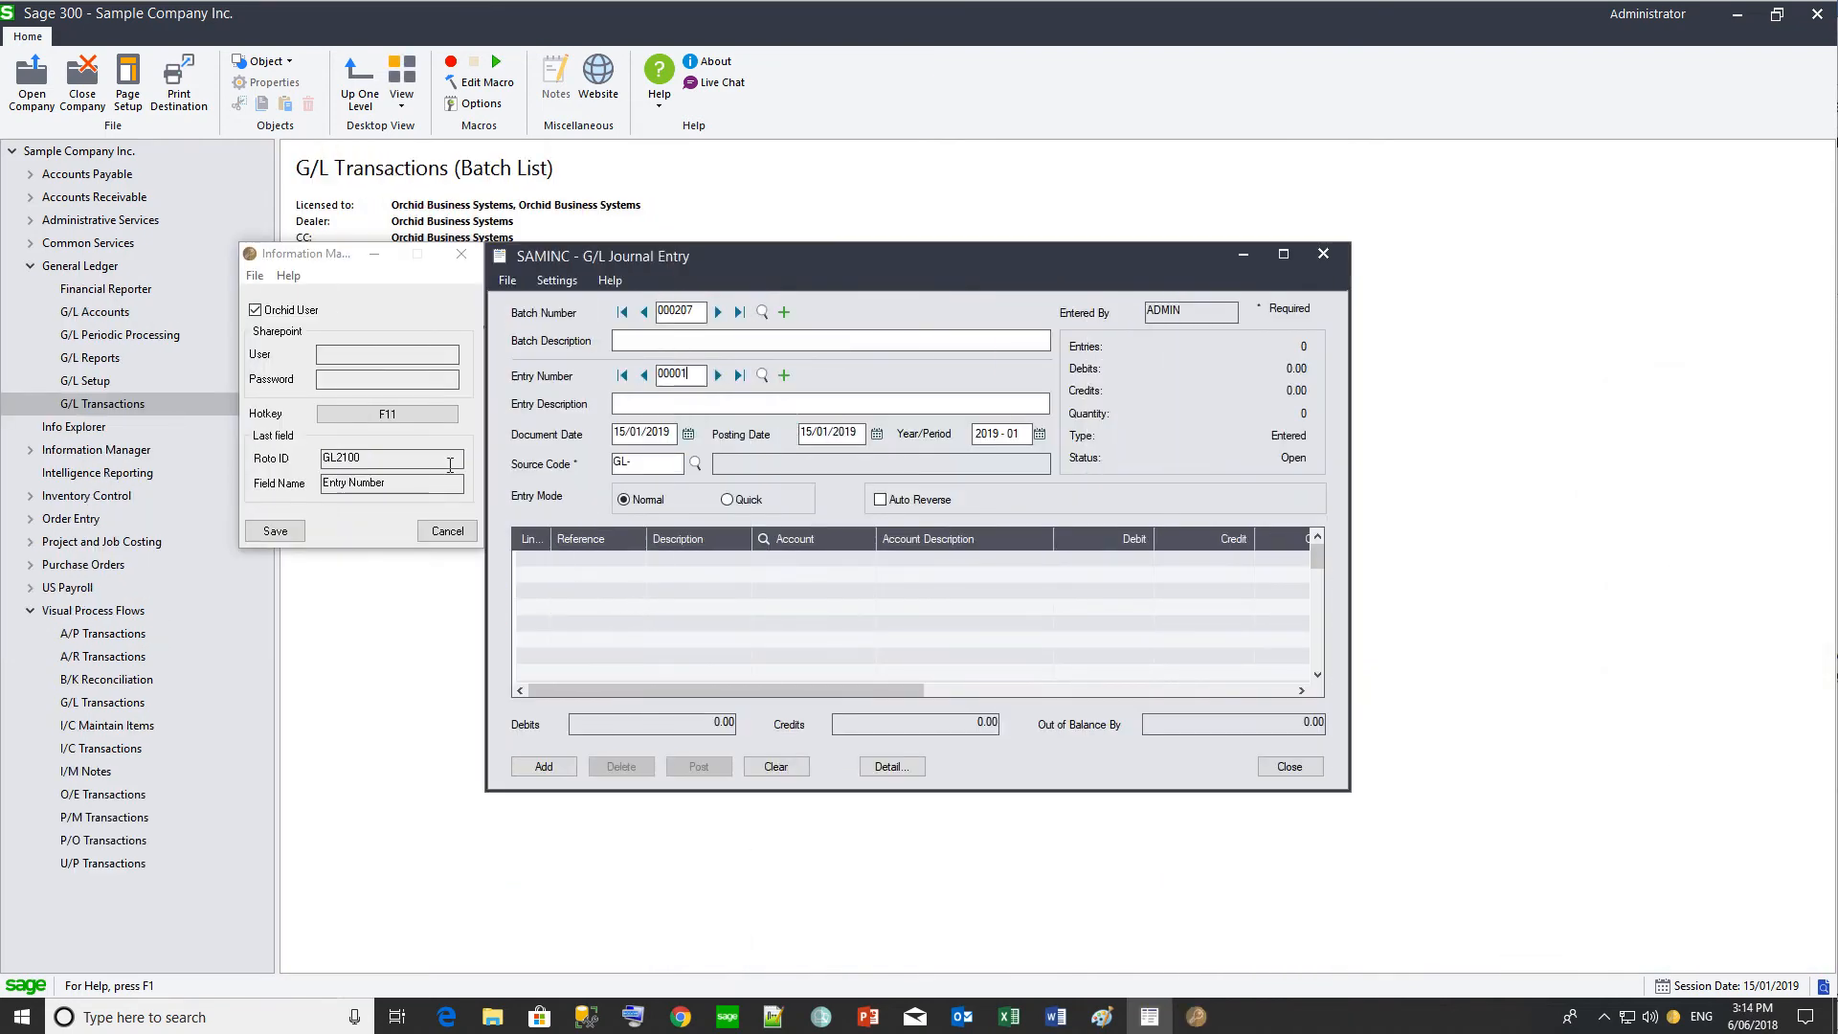
# Step: Look up the Roto ID and field names for the Batch Number and Entry Number fields in G/L Journal Entry
pyautogui.click(301, 260)
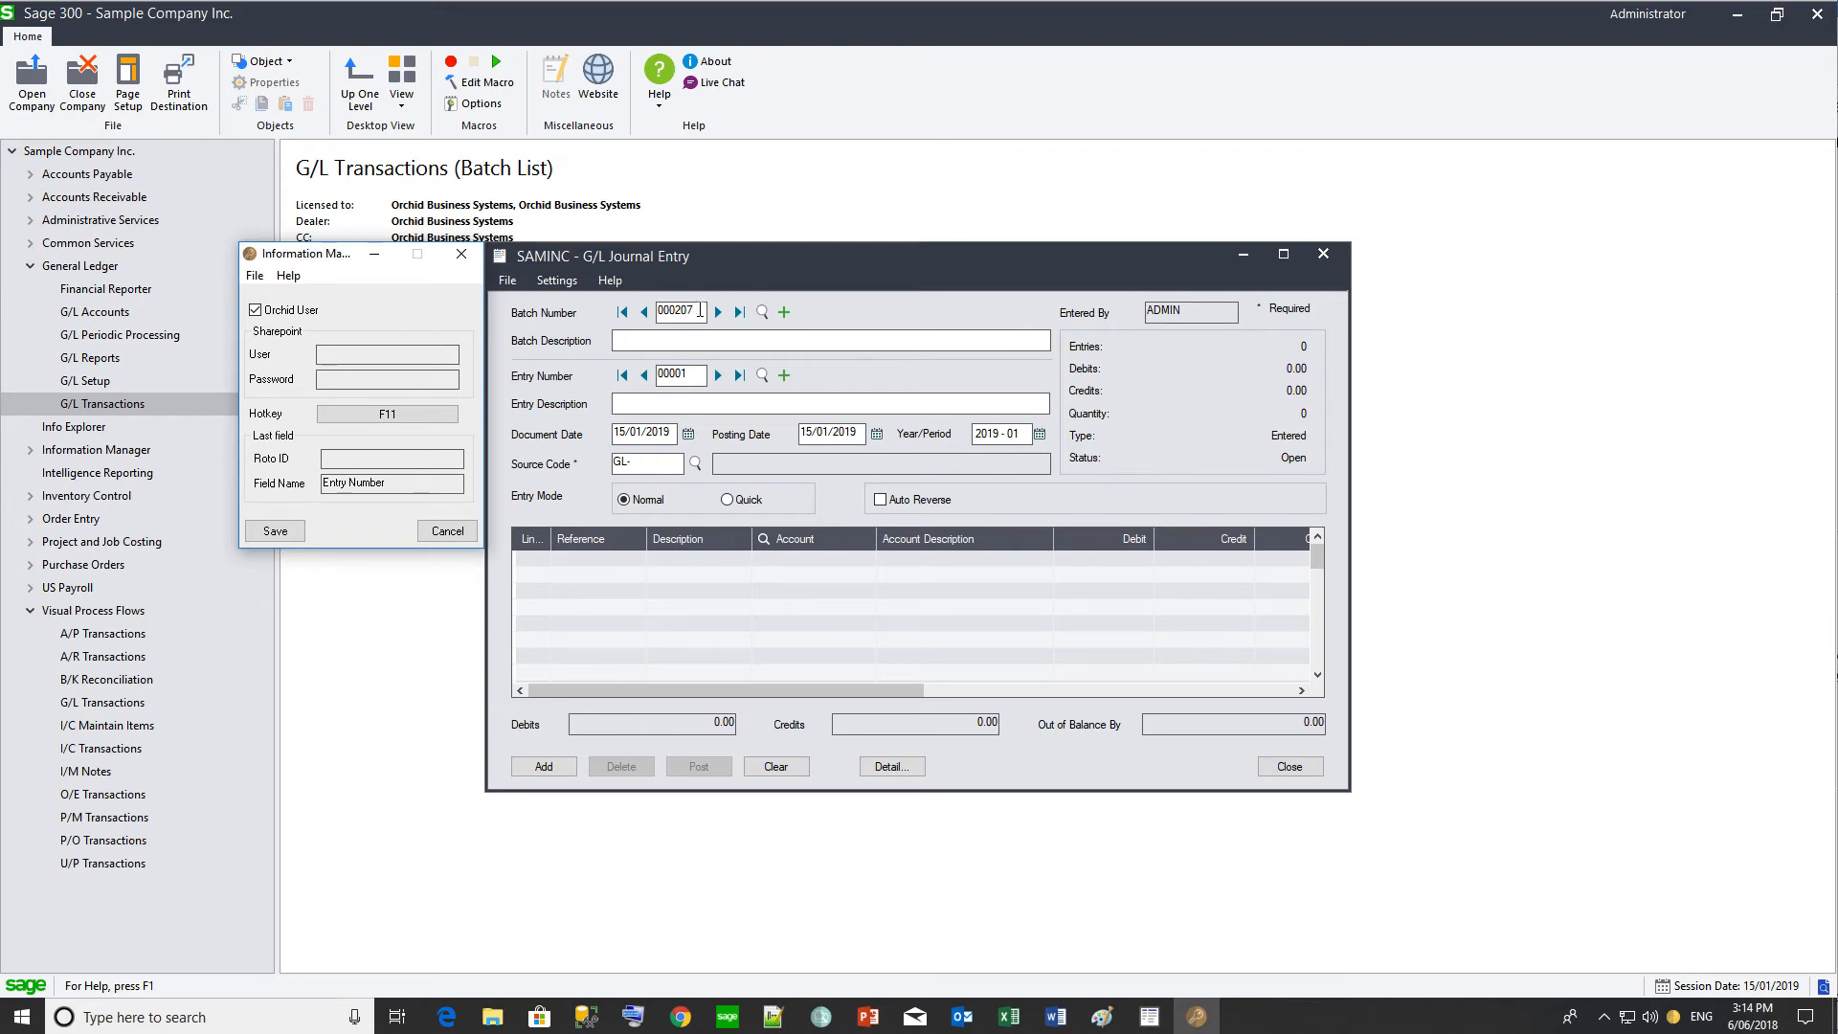
pyautogui.click(700, 310)
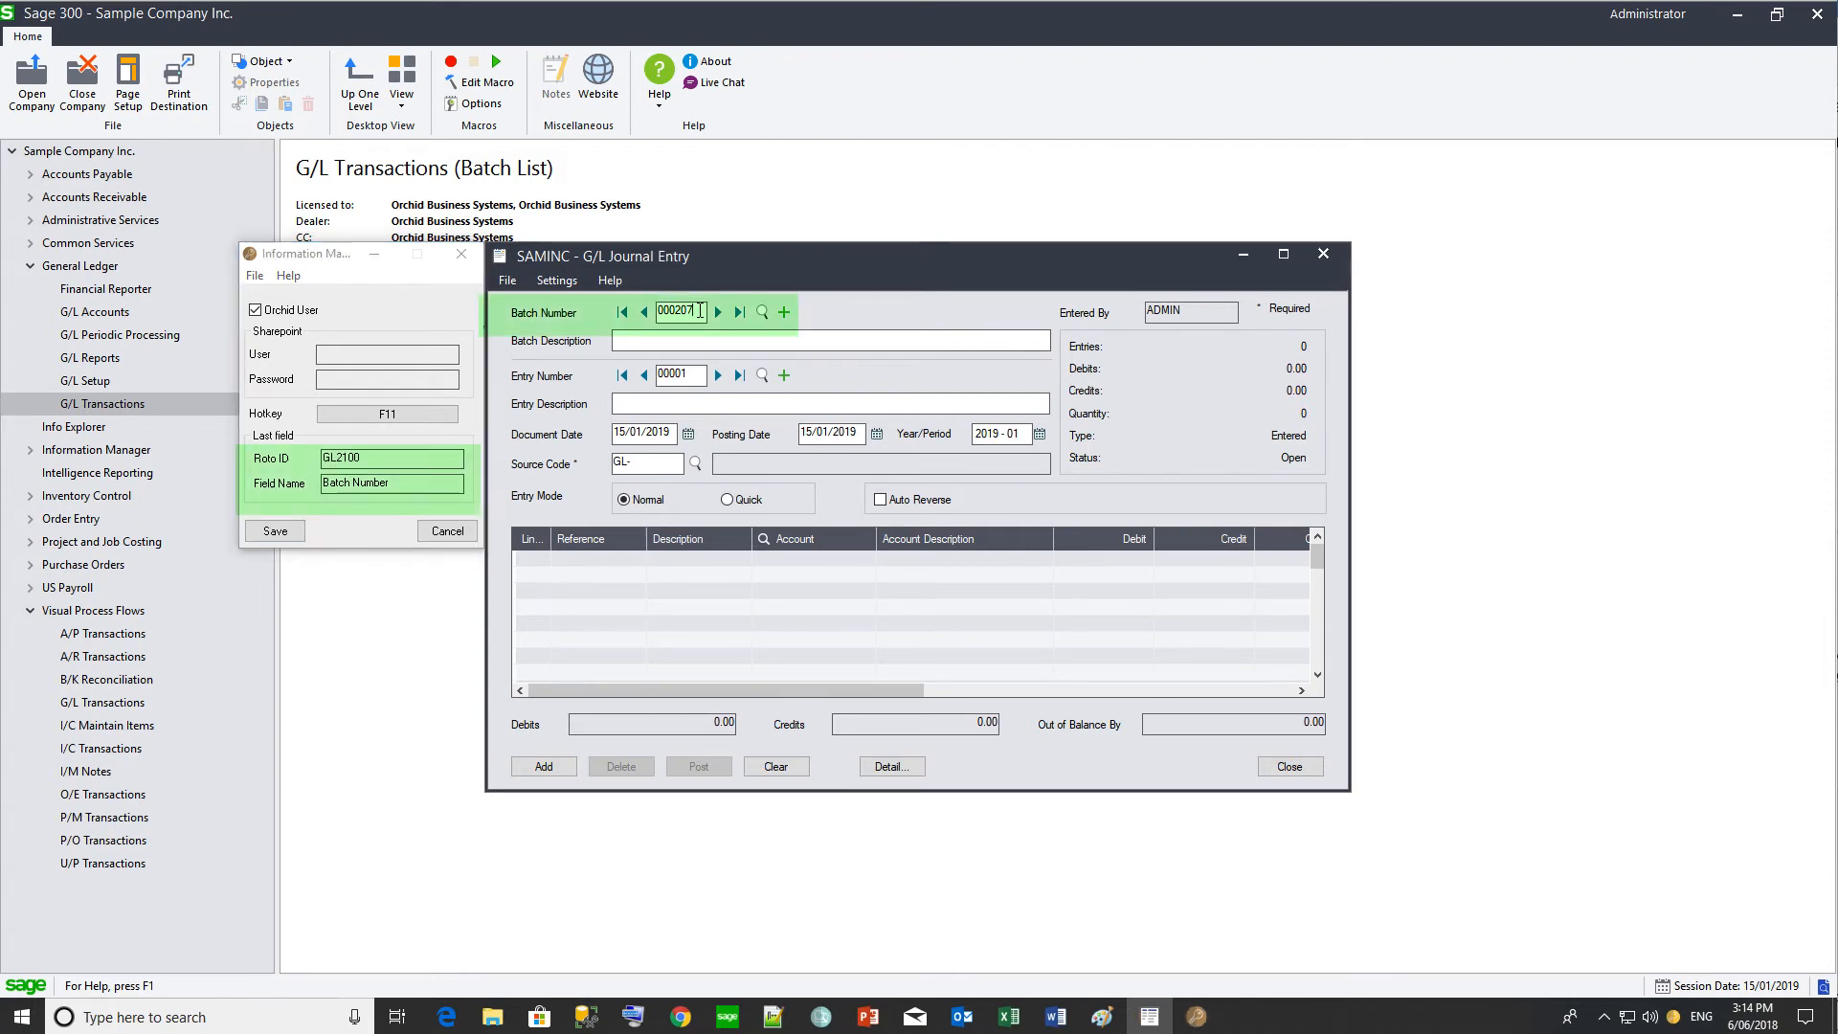
pyautogui.click(700, 374)
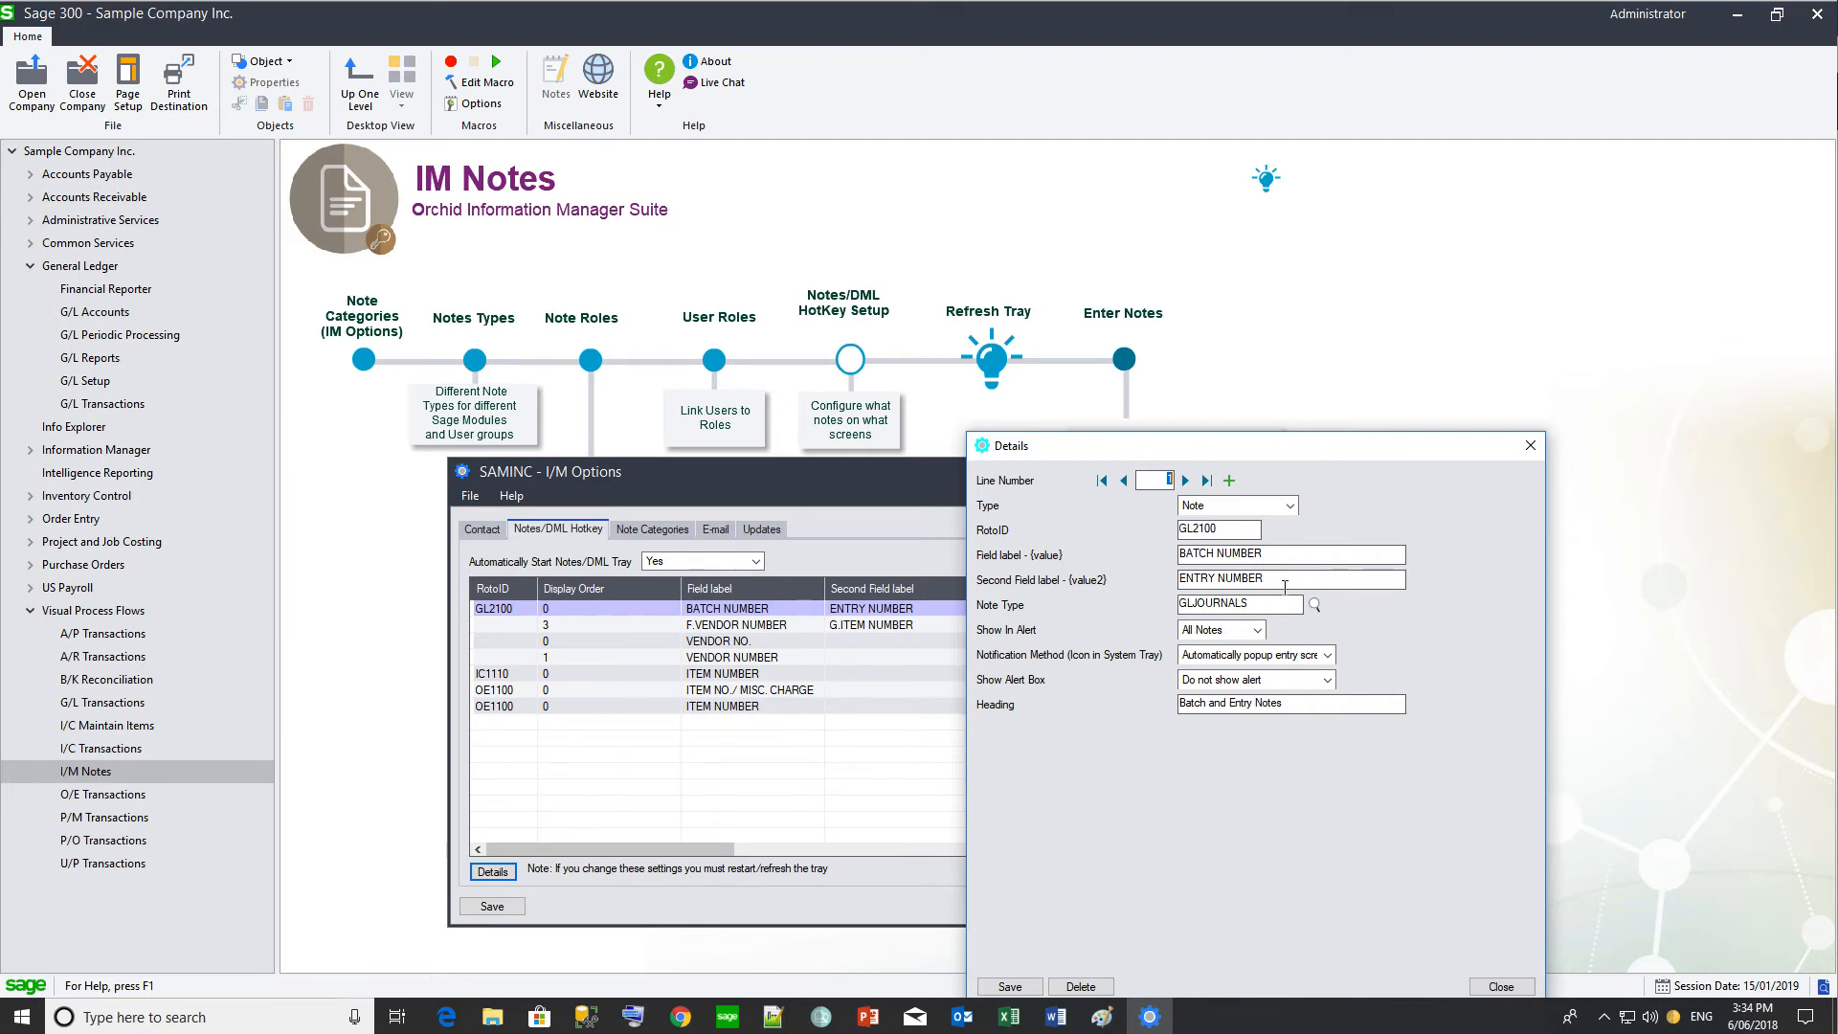
# Step: Set the GL2100 batch and entry note line's notification method to Blink tray icon (red and flash), and save the hotkey options
pyautogui.click(1259, 631)
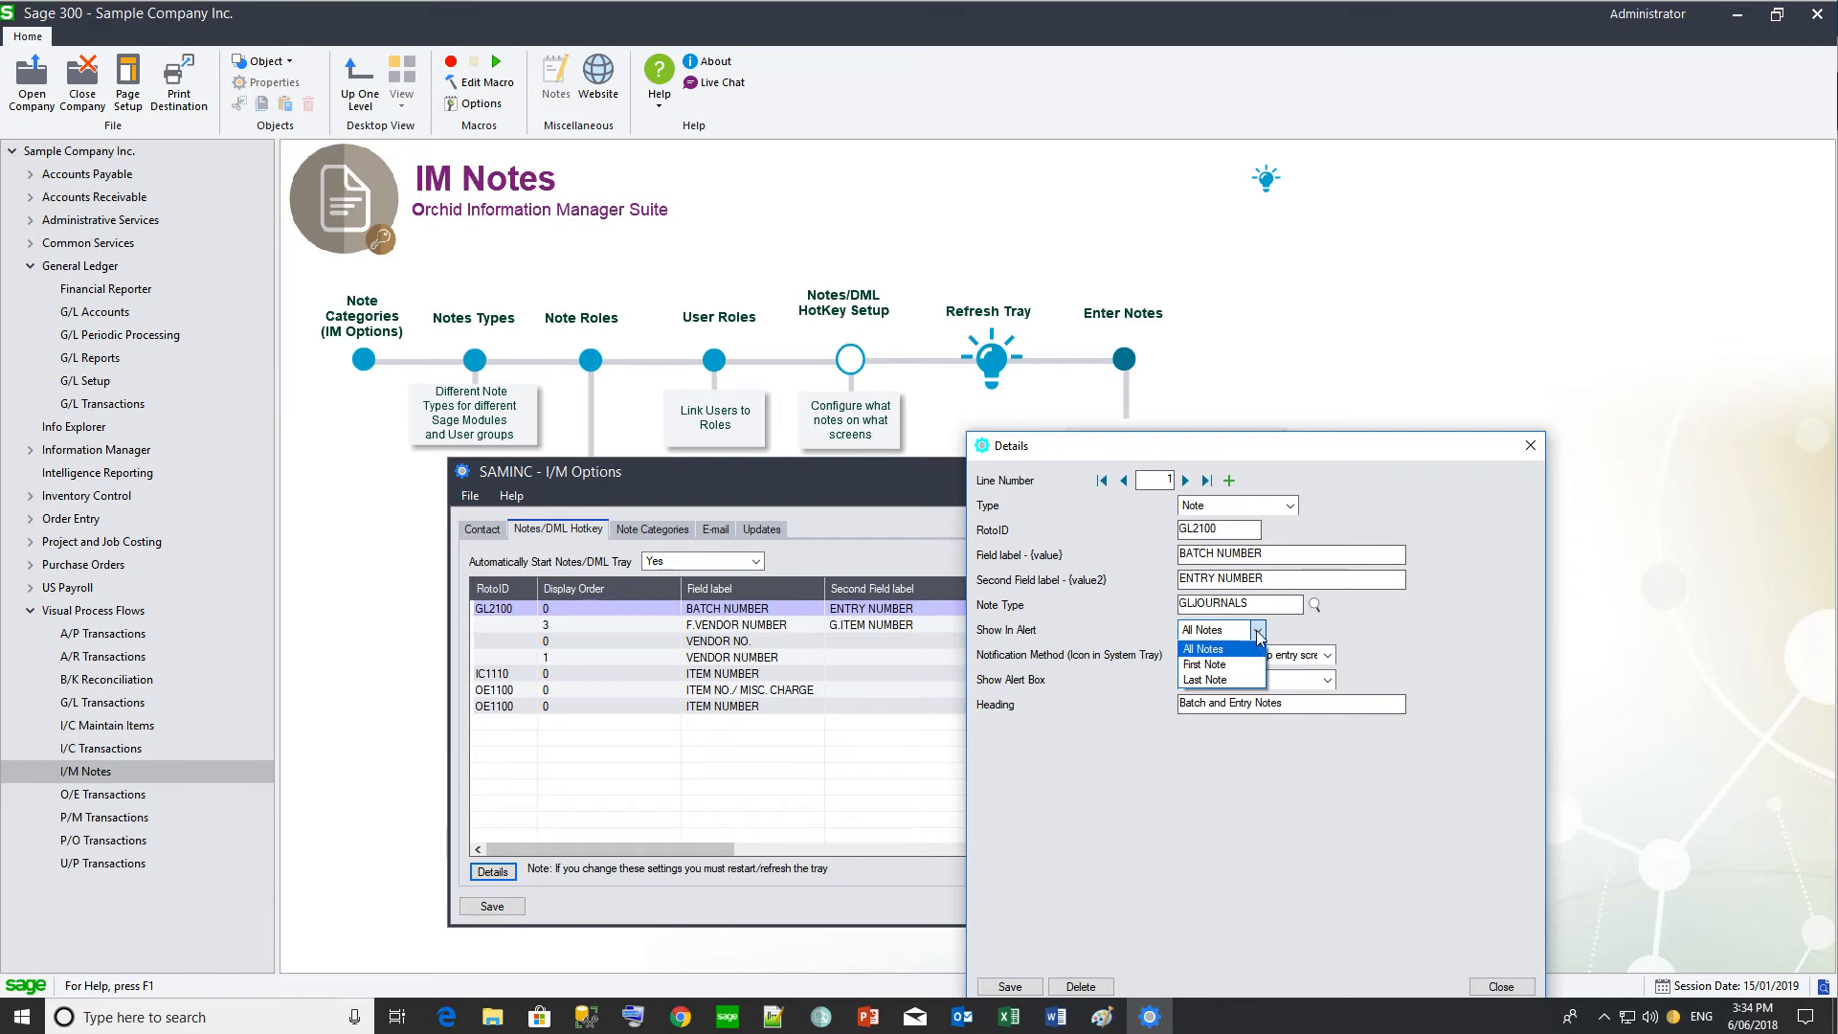
pyautogui.click(1259, 632)
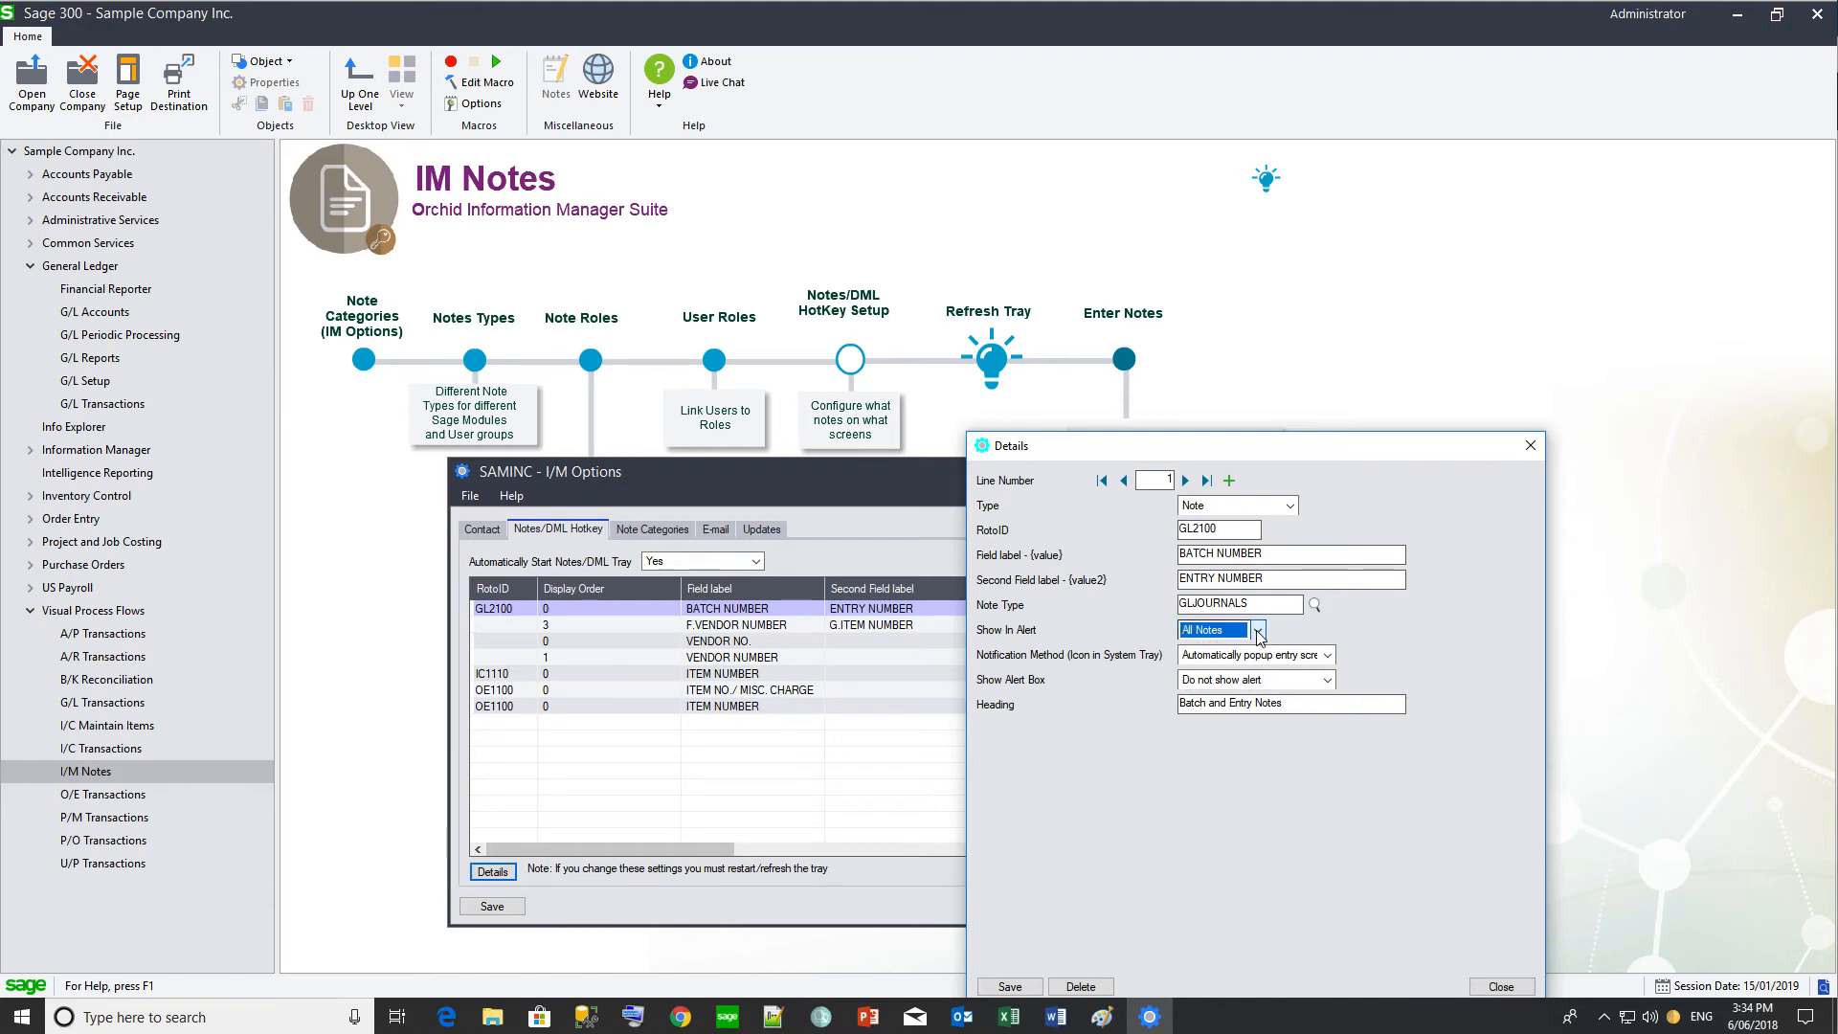
pyautogui.click(1328, 654)
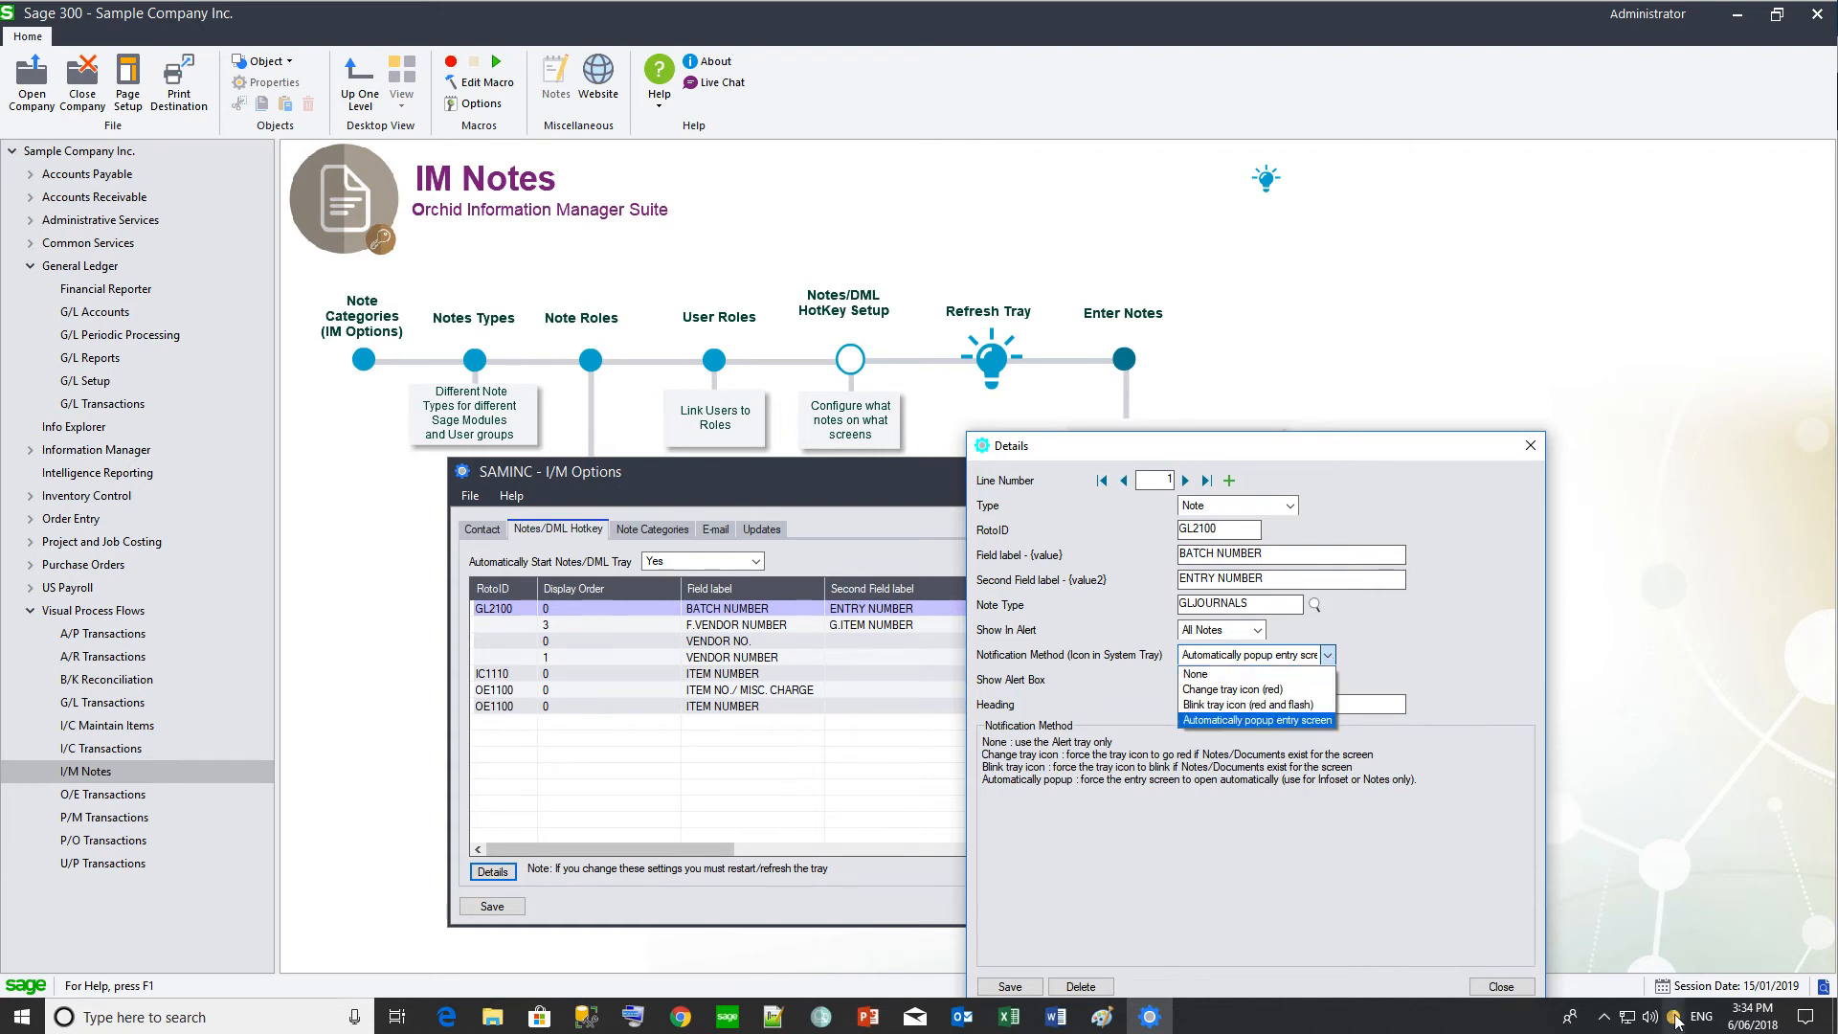
pyautogui.click(1247, 705)
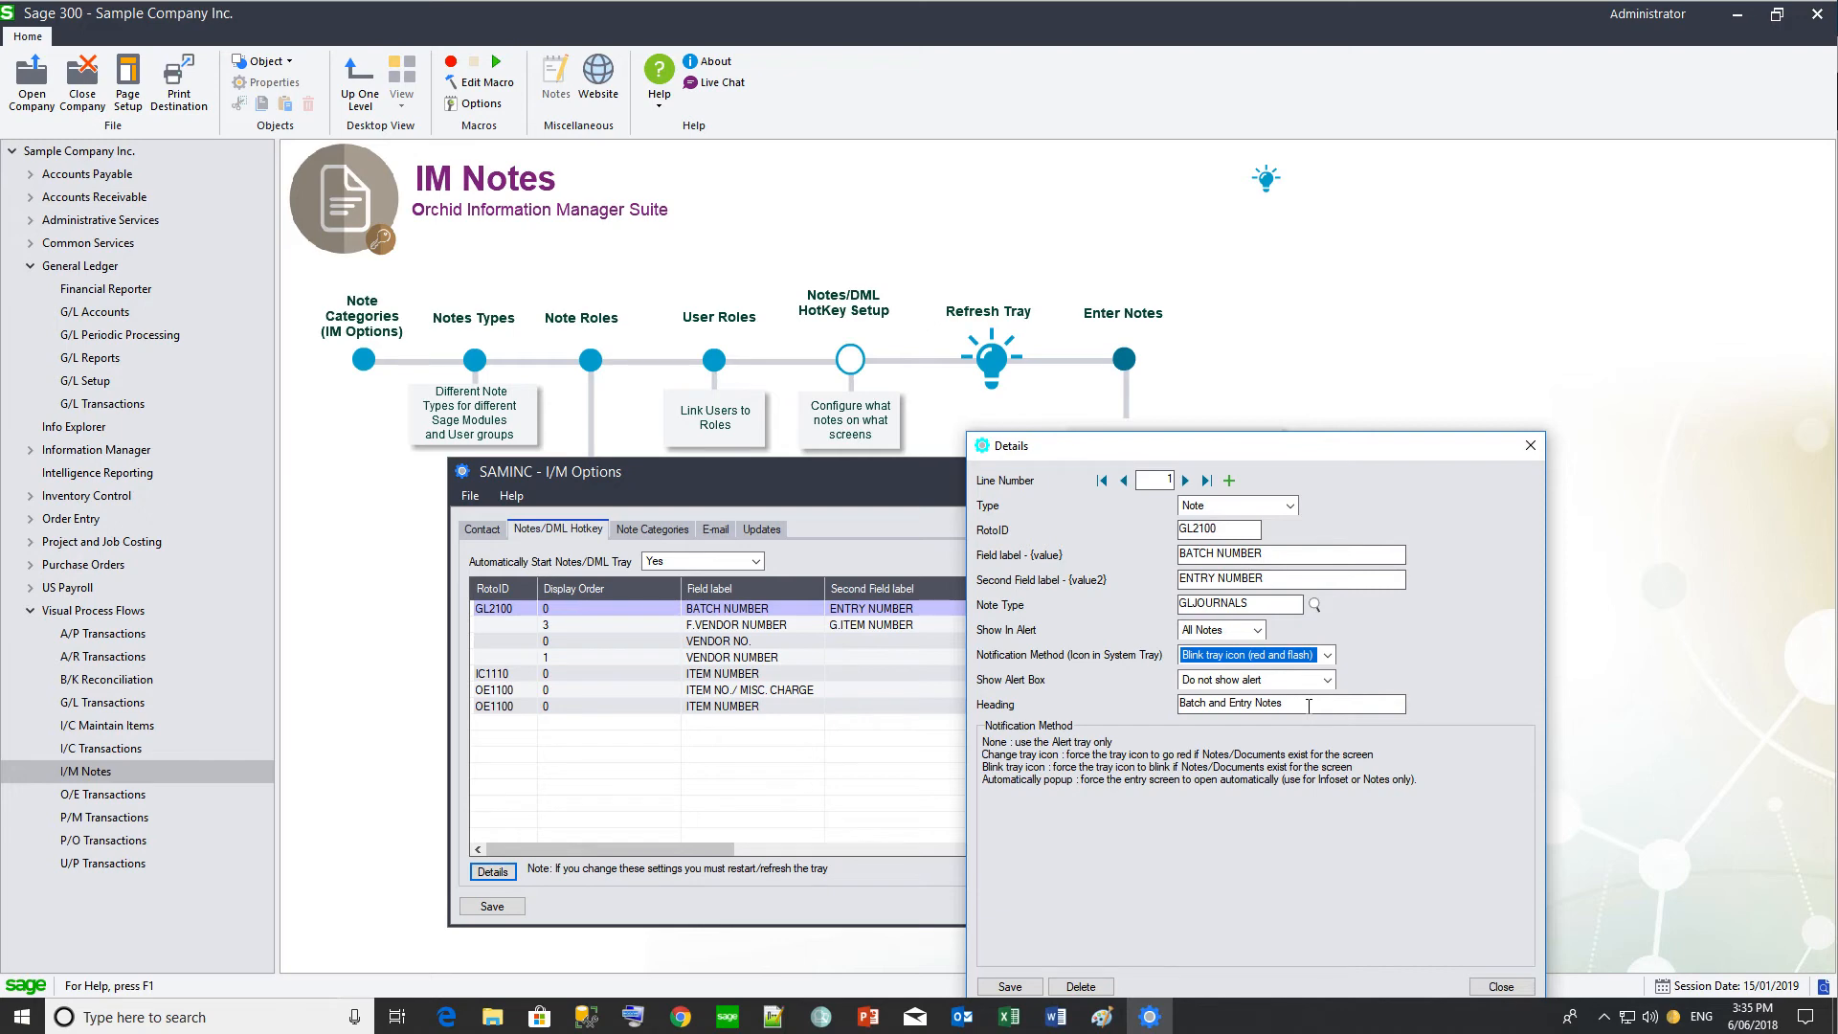
pyautogui.click(1010, 987)
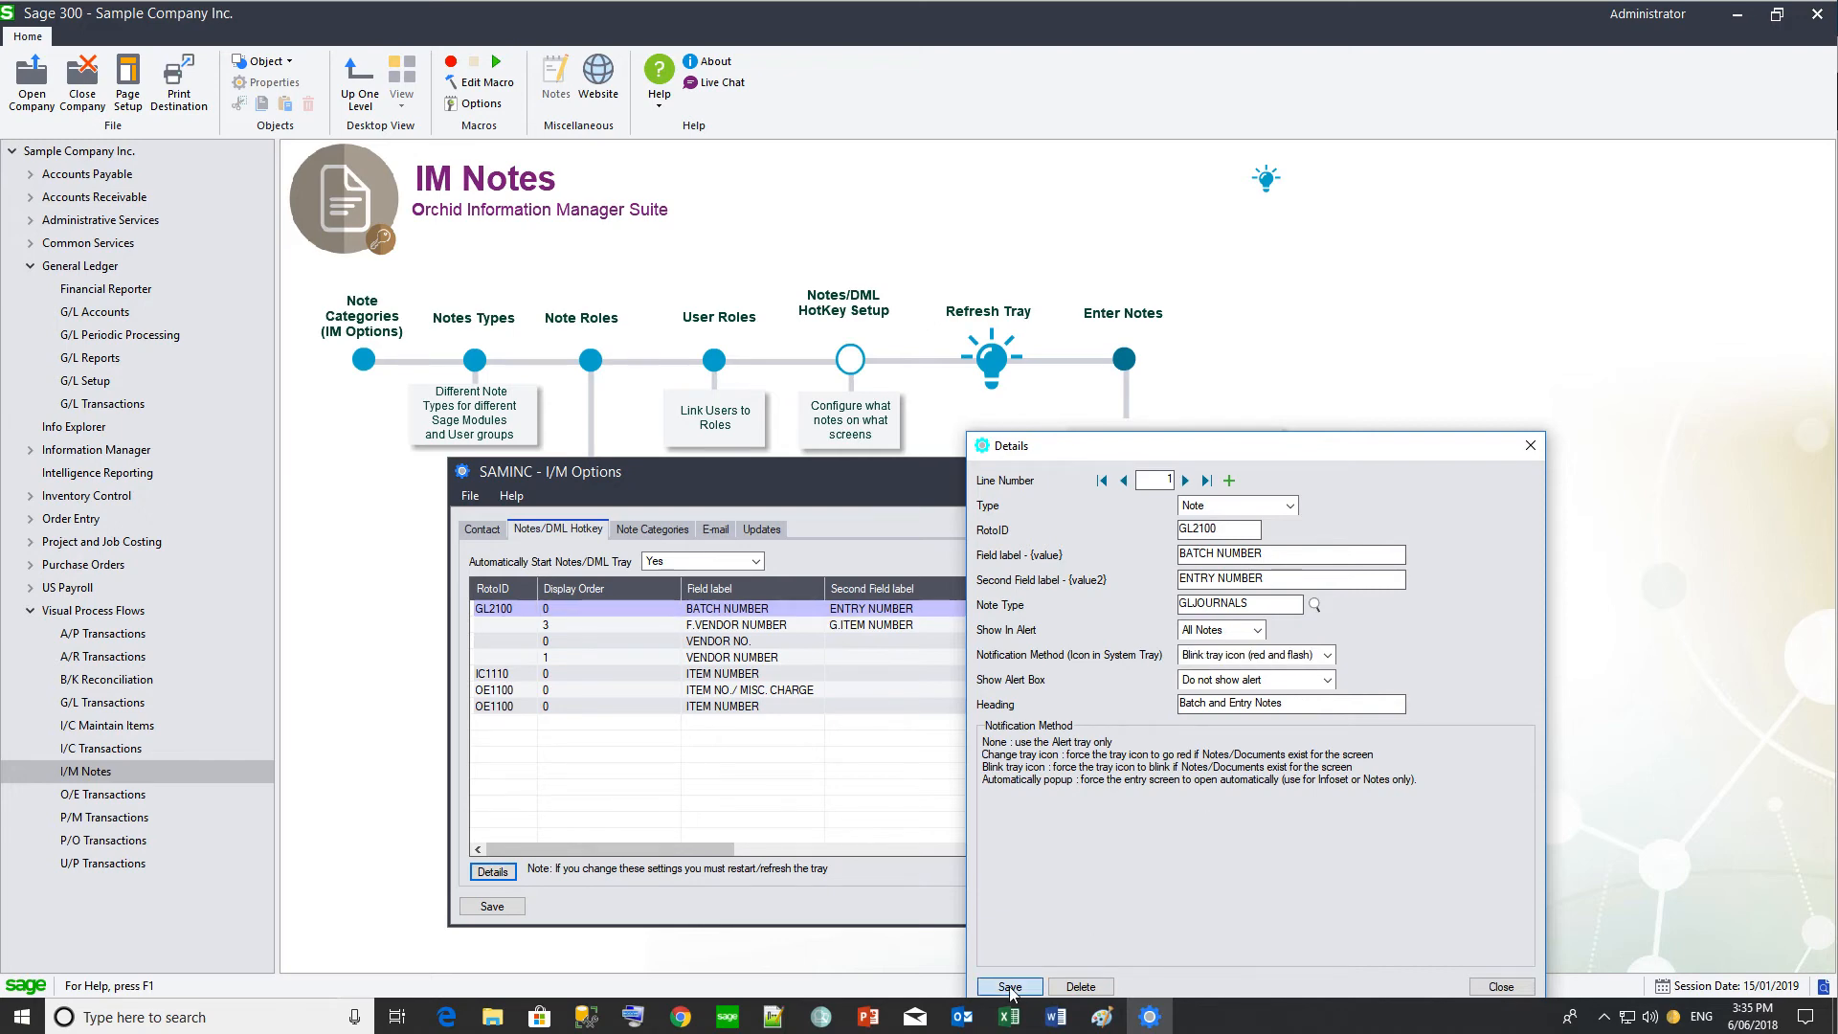
pyautogui.click(1503, 988)
pyautogui.click(492, 906)
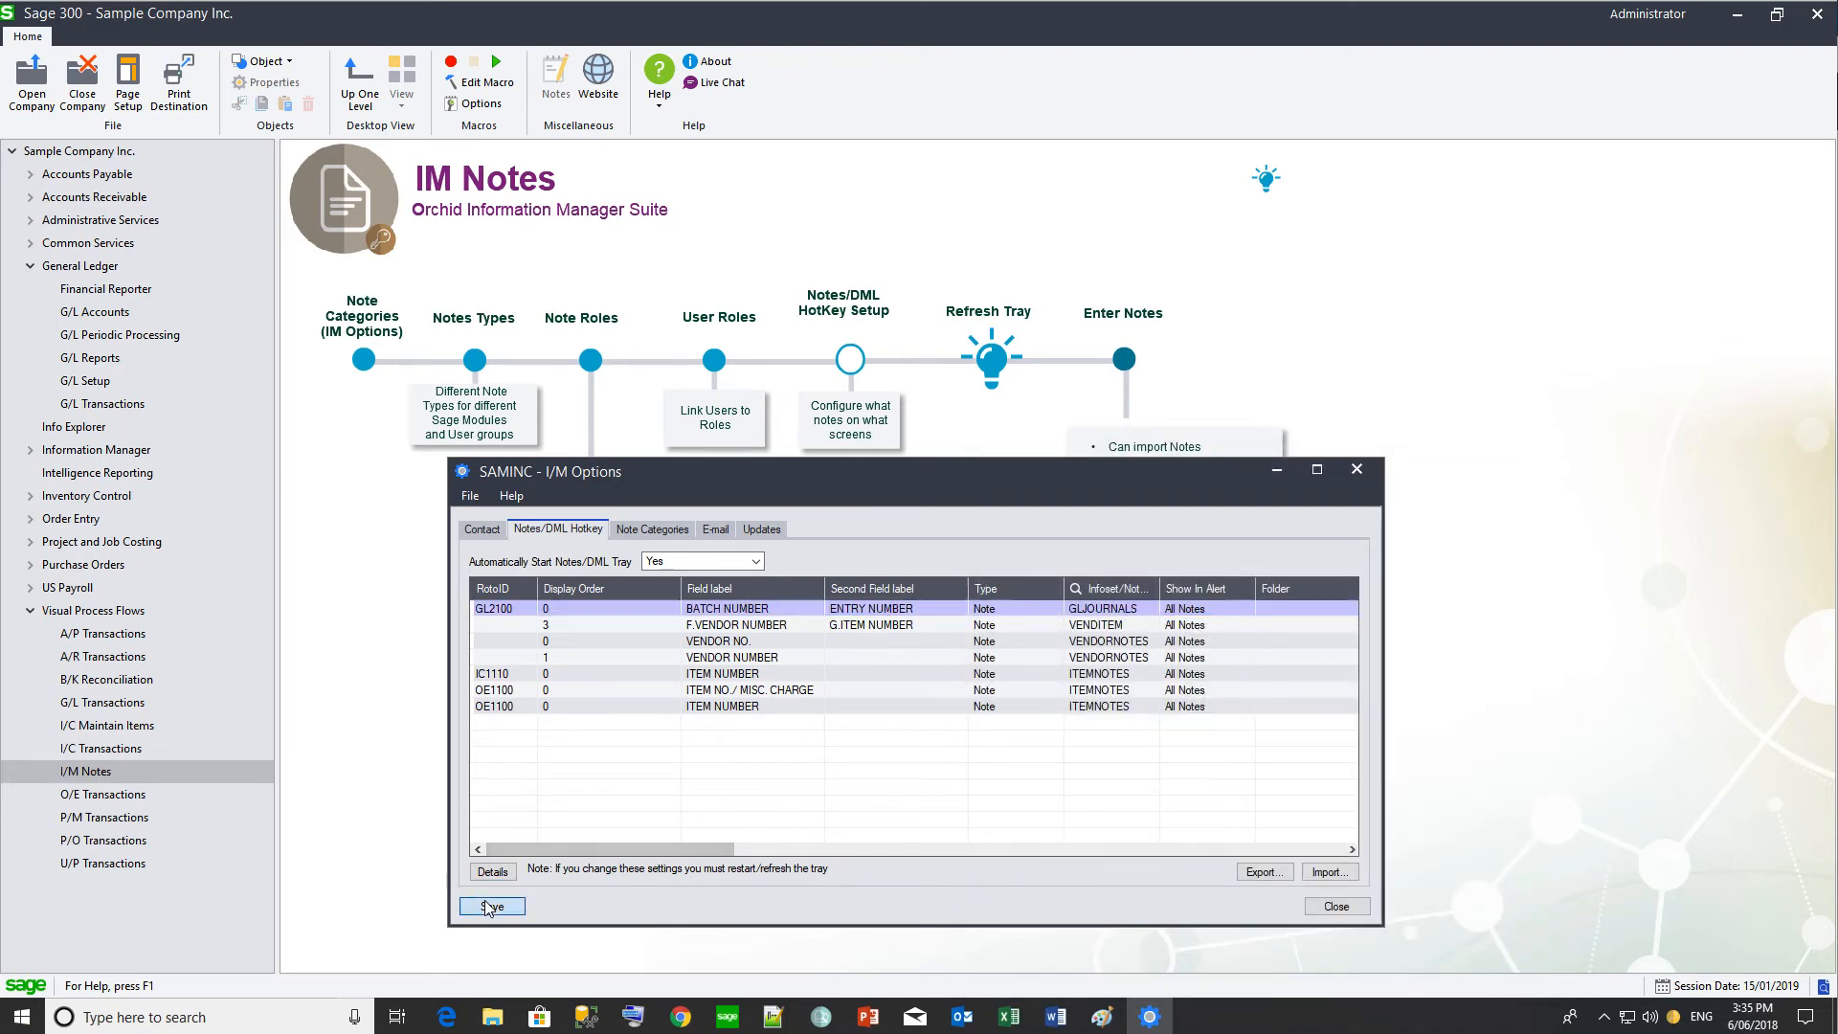
# Step: Refresh the notes tray and open batch 000207 from the G/L Batch List in Journal Entry
pyautogui.rightClick(1678, 1023)
pyautogui.click(1676, 970)
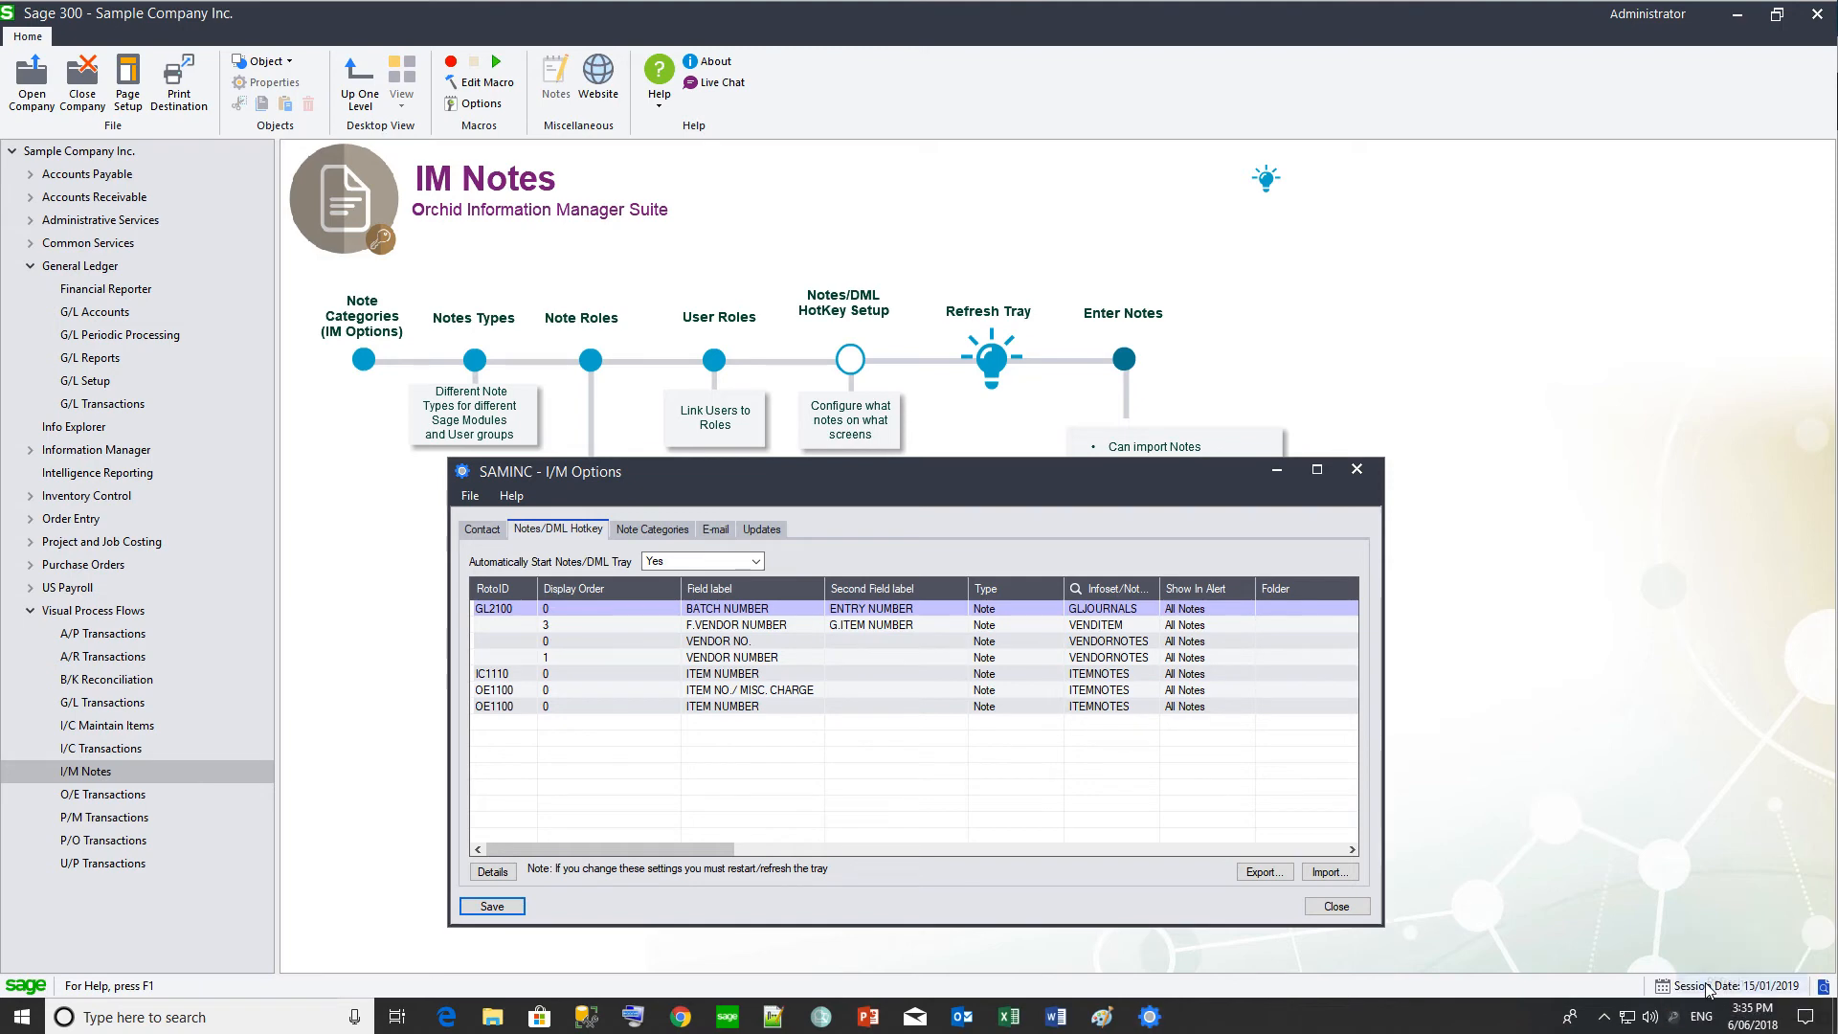
pyautogui.click(91, 404)
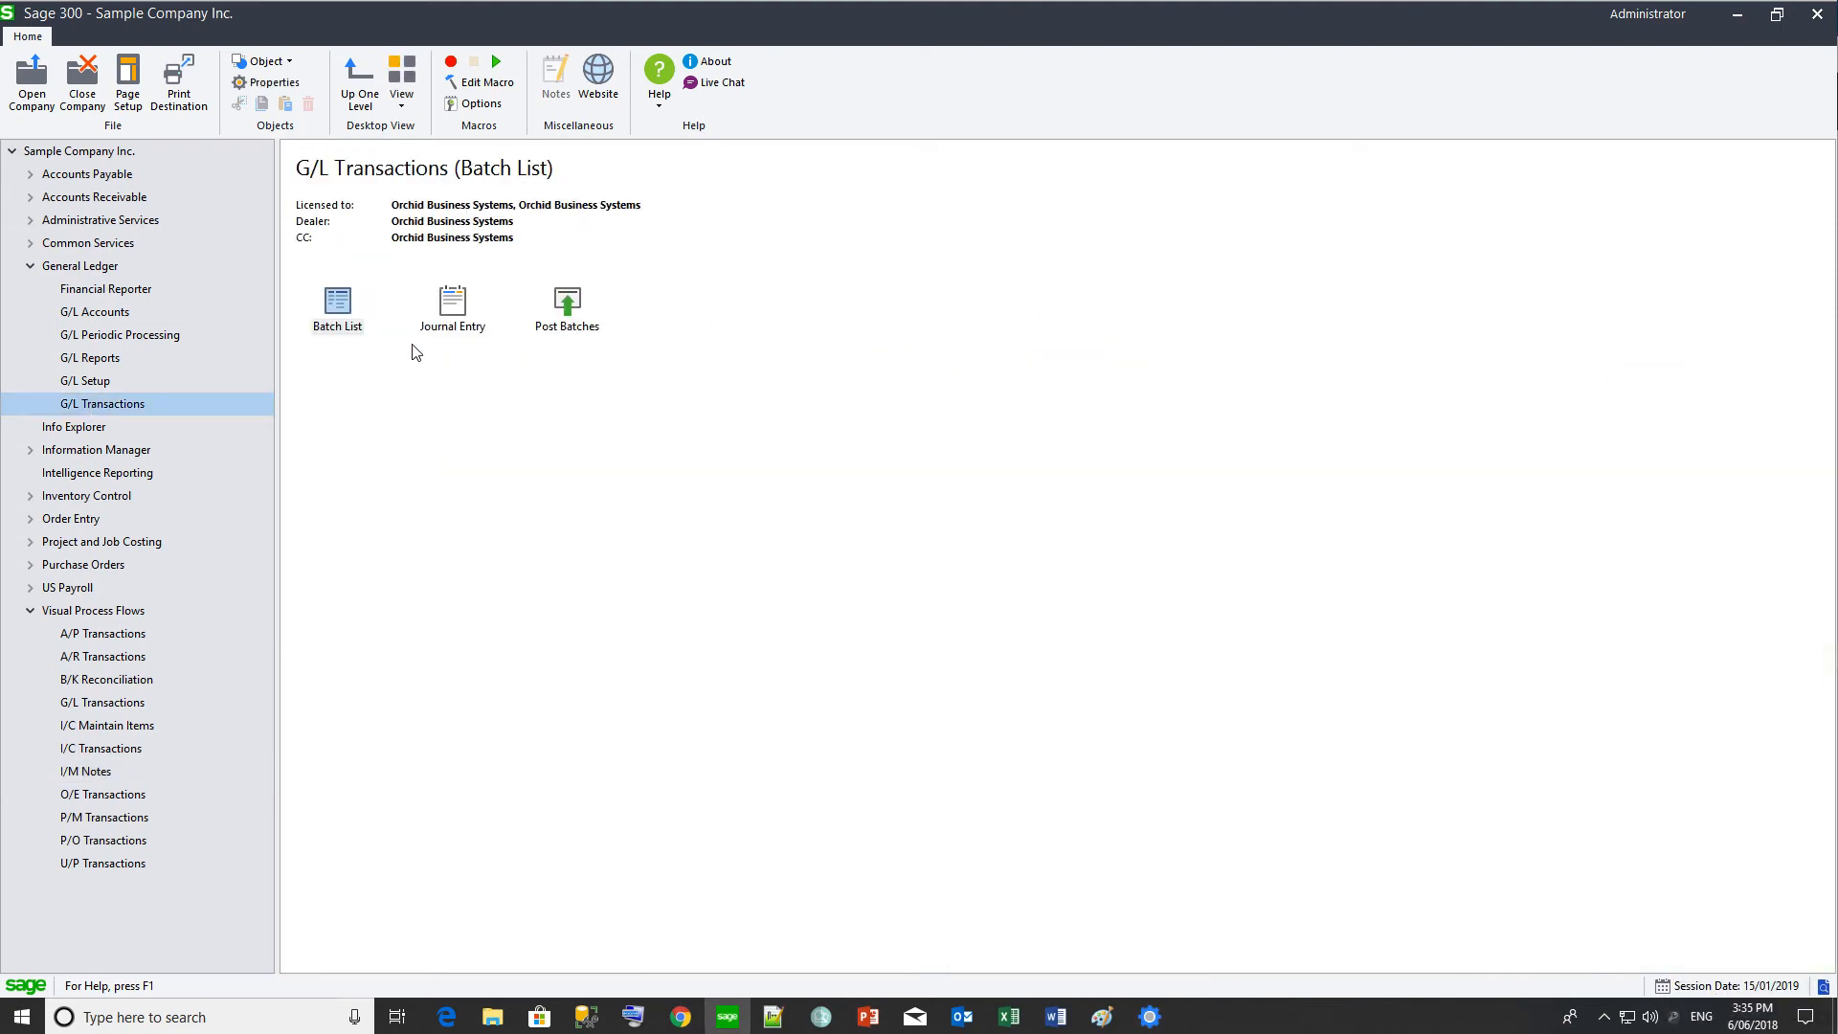
pyautogui.doubleClick(337, 304)
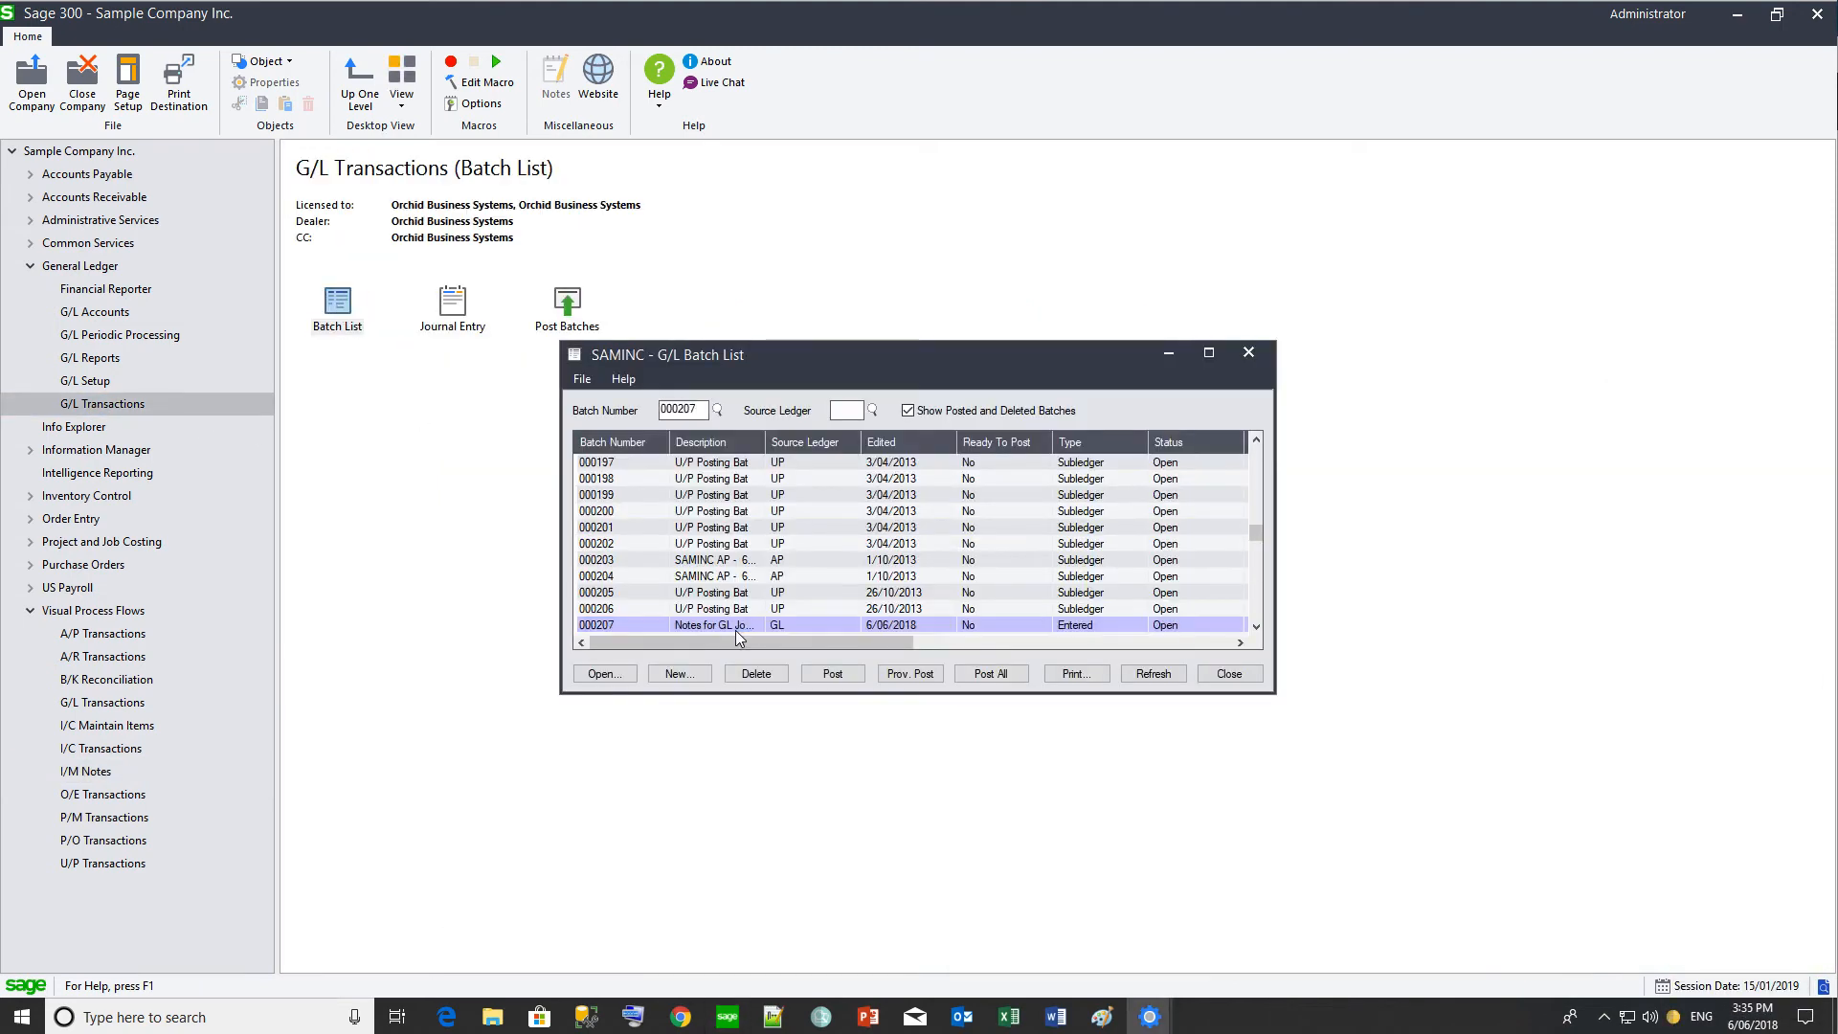
pyautogui.doubleClick(735, 630)
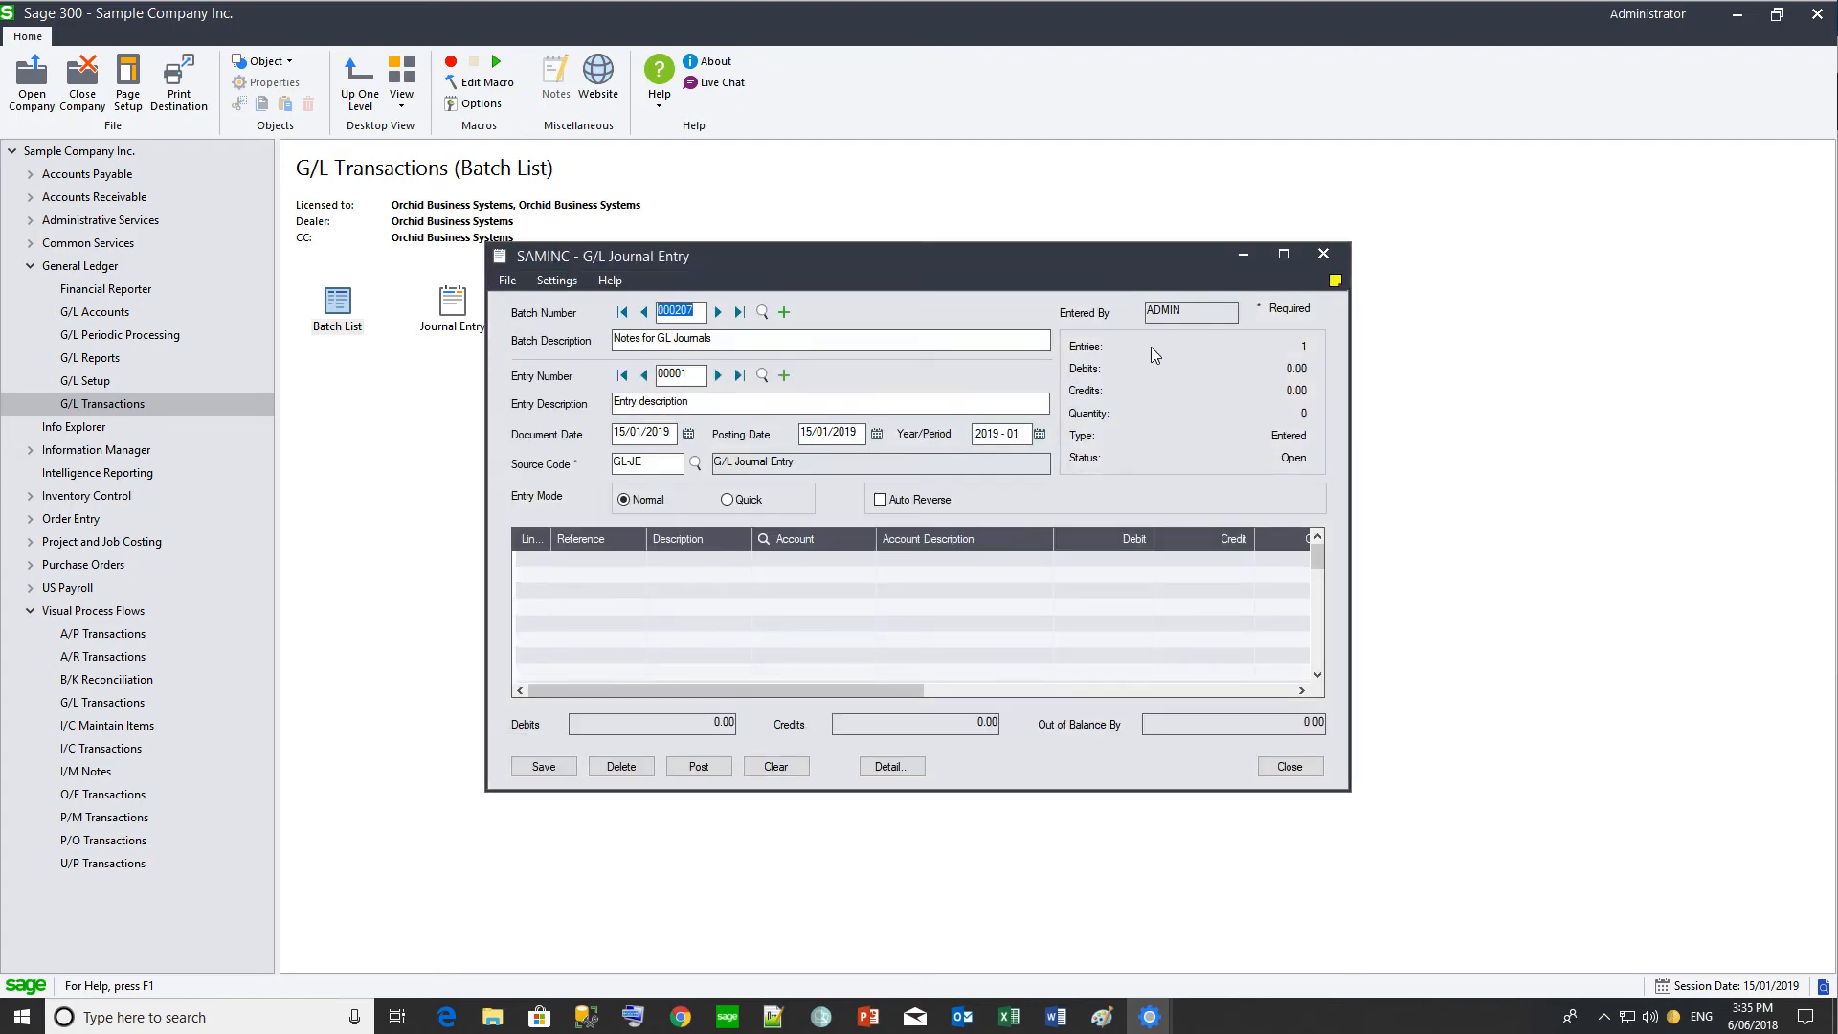
# Step: Add a GLJOURNALS note reading "GL Closing Entries" to batch 000207, entry 00001
pyautogui.click(1336, 281)
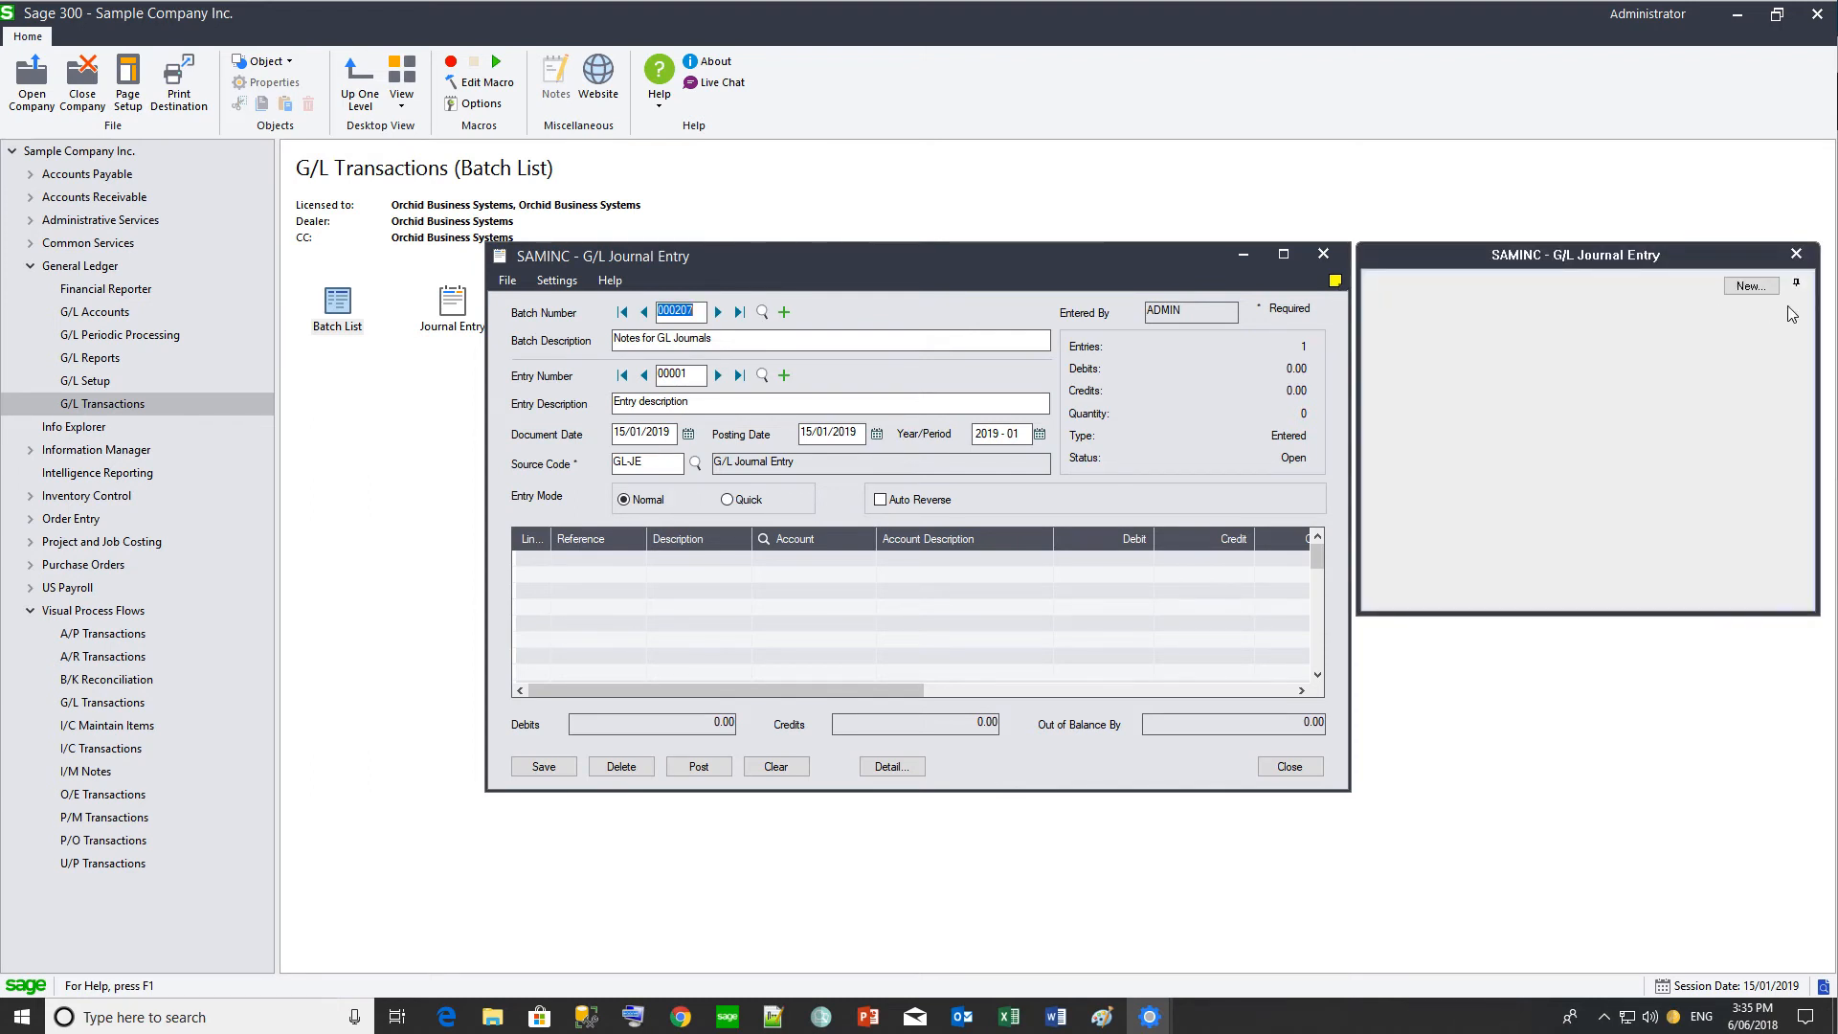
pyautogui.click(1752, 287)
pyautogui.click(1723, 307)
pyautogui.write('GL Closing Entries')
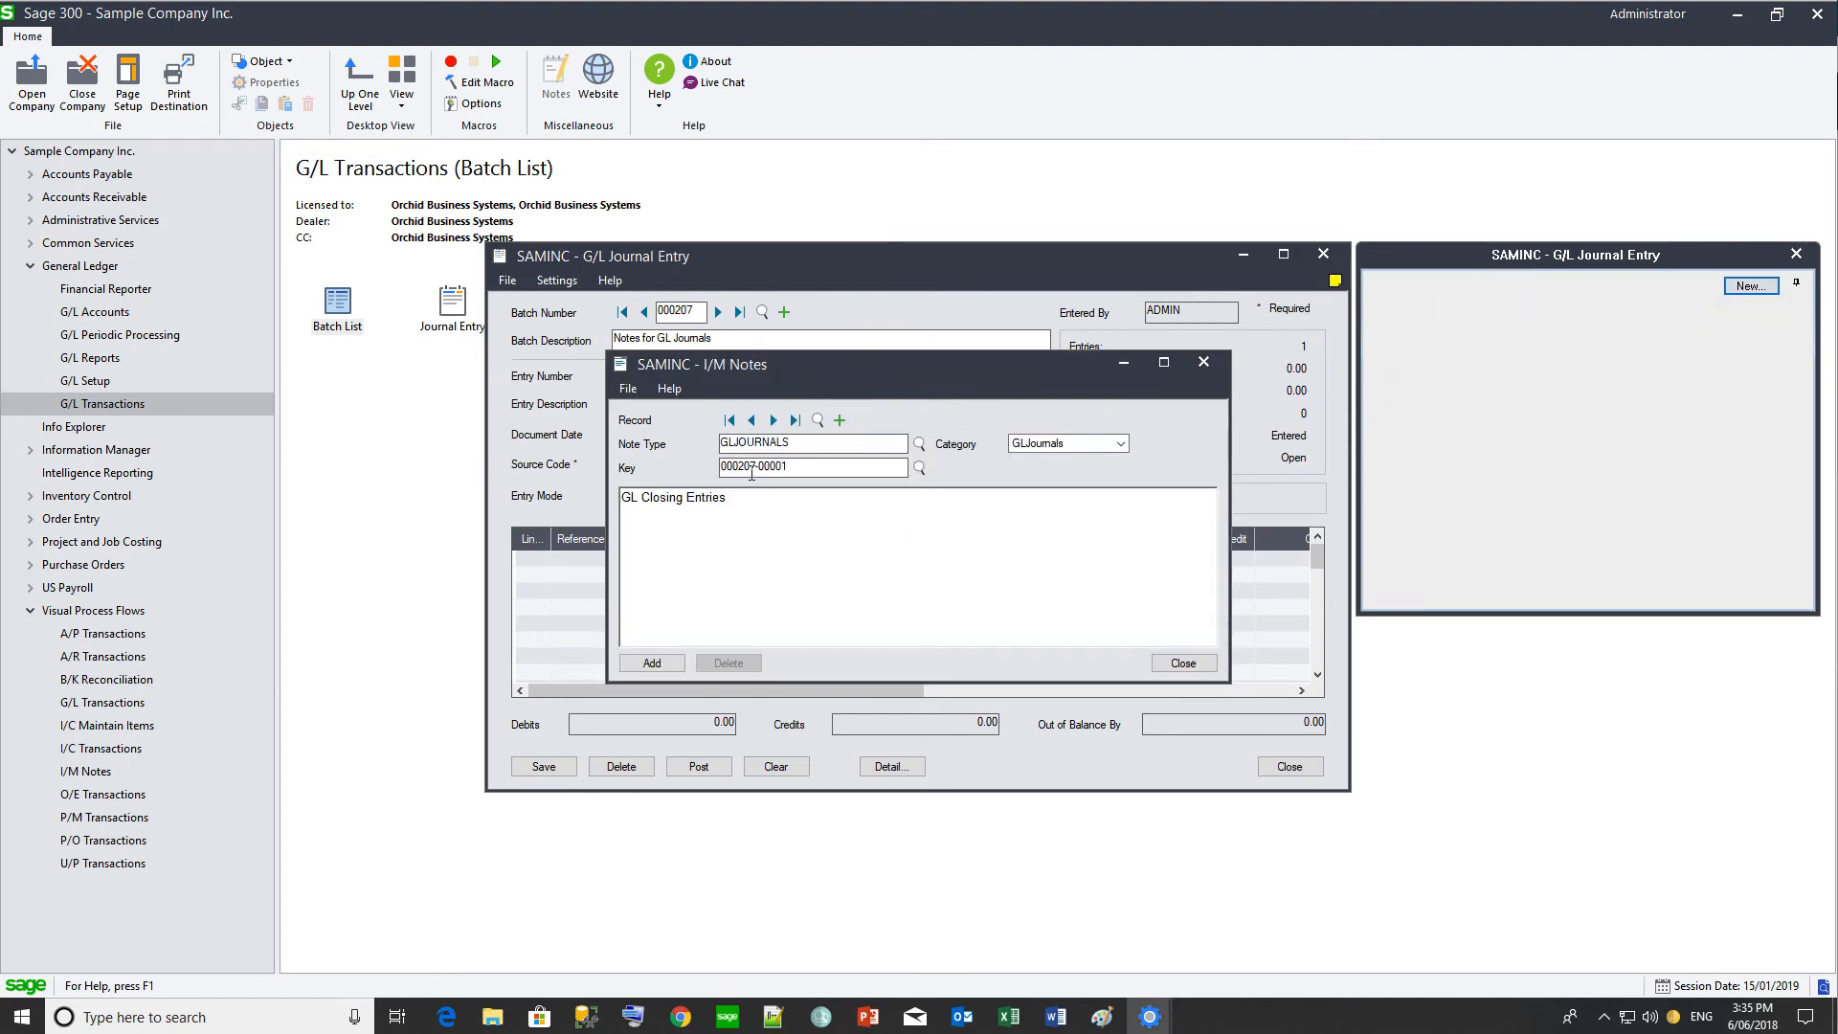
pyautogui.click(652, 662)
pyautogui.click(1184, 663)
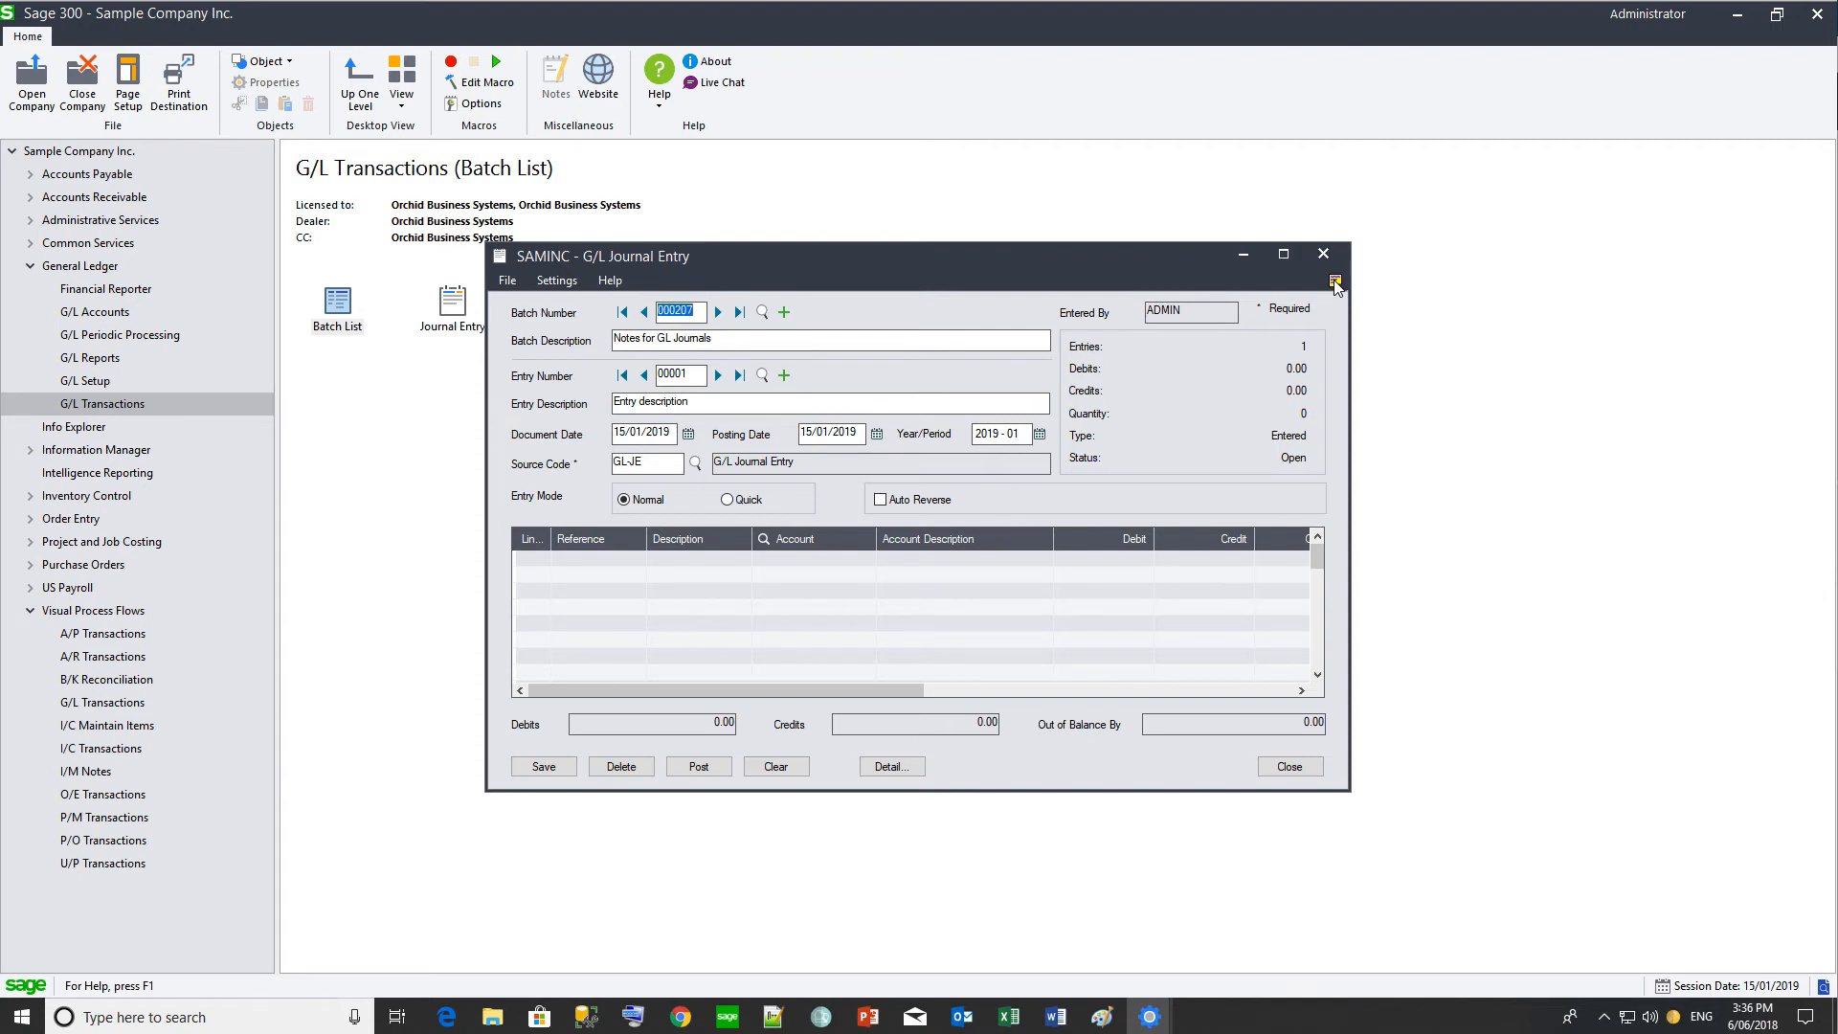
# Step: Display the note for batch 000207, entry 00001, and bring up the Information Manager tray options
pyautogui.click(1335, 281)
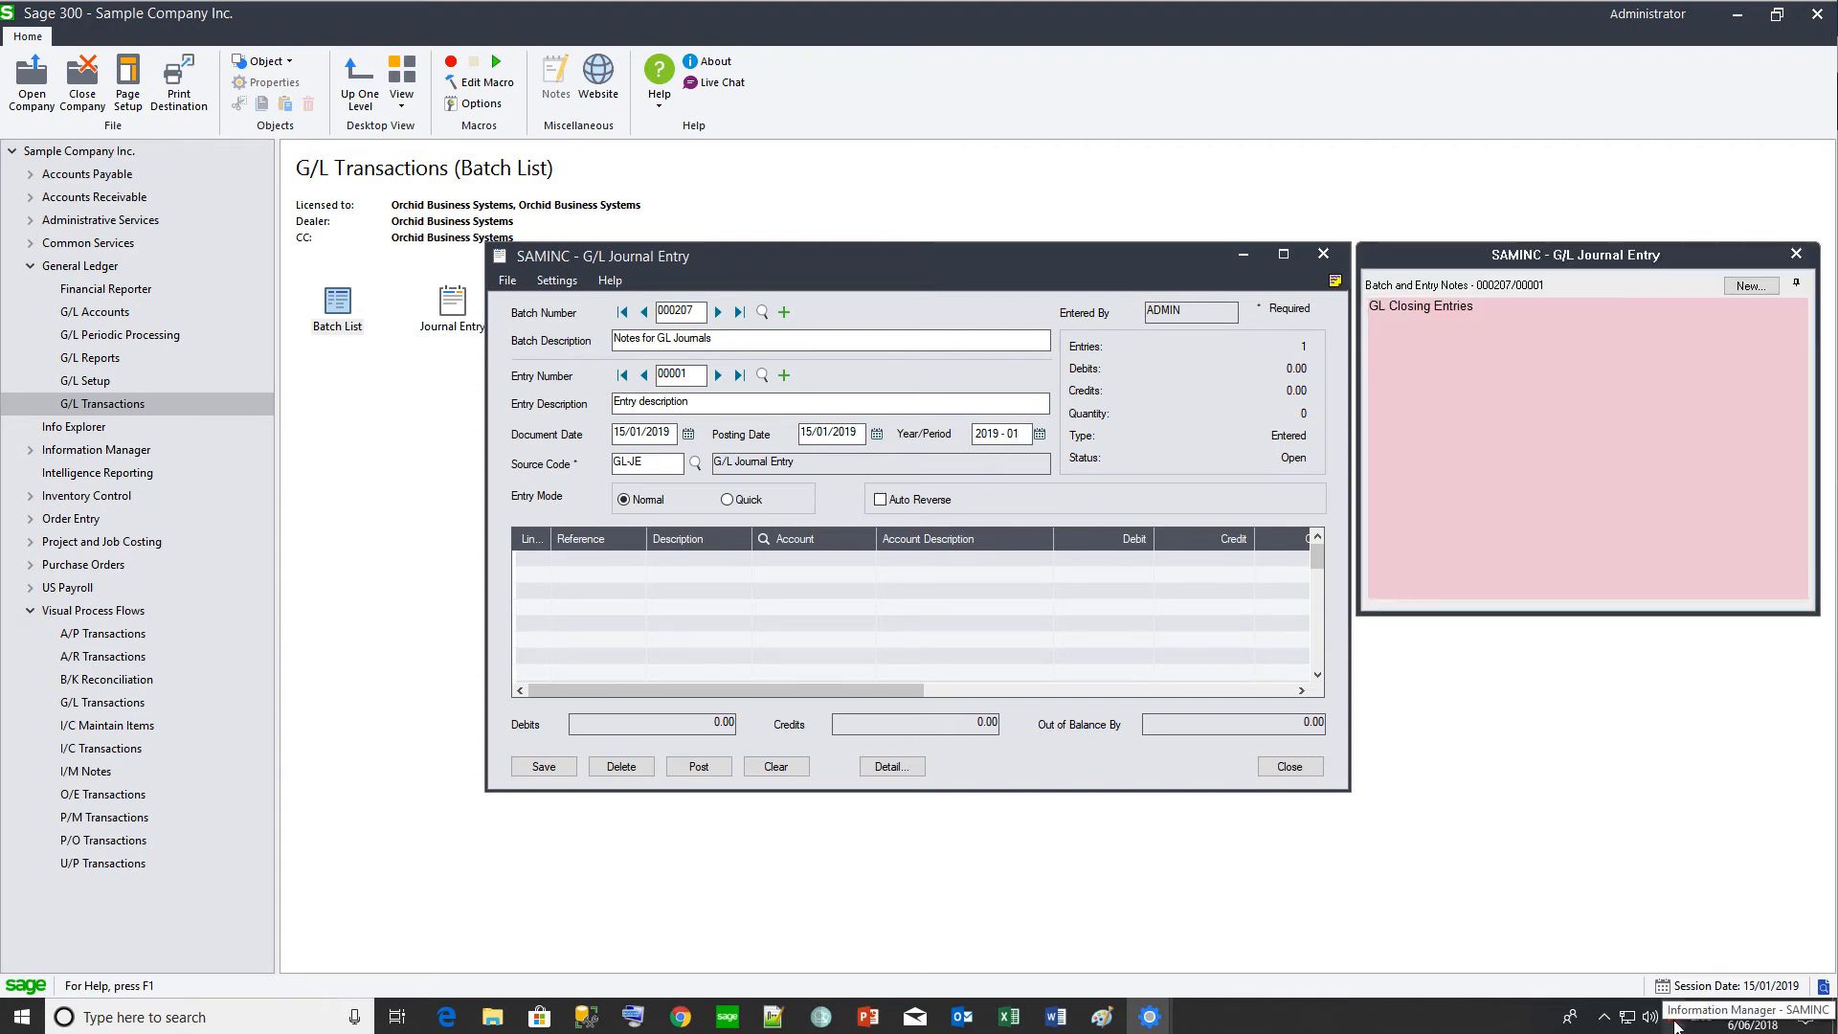
pyautogui.rightClick(1676, 1026)
pyautogui.click(1714, 967)
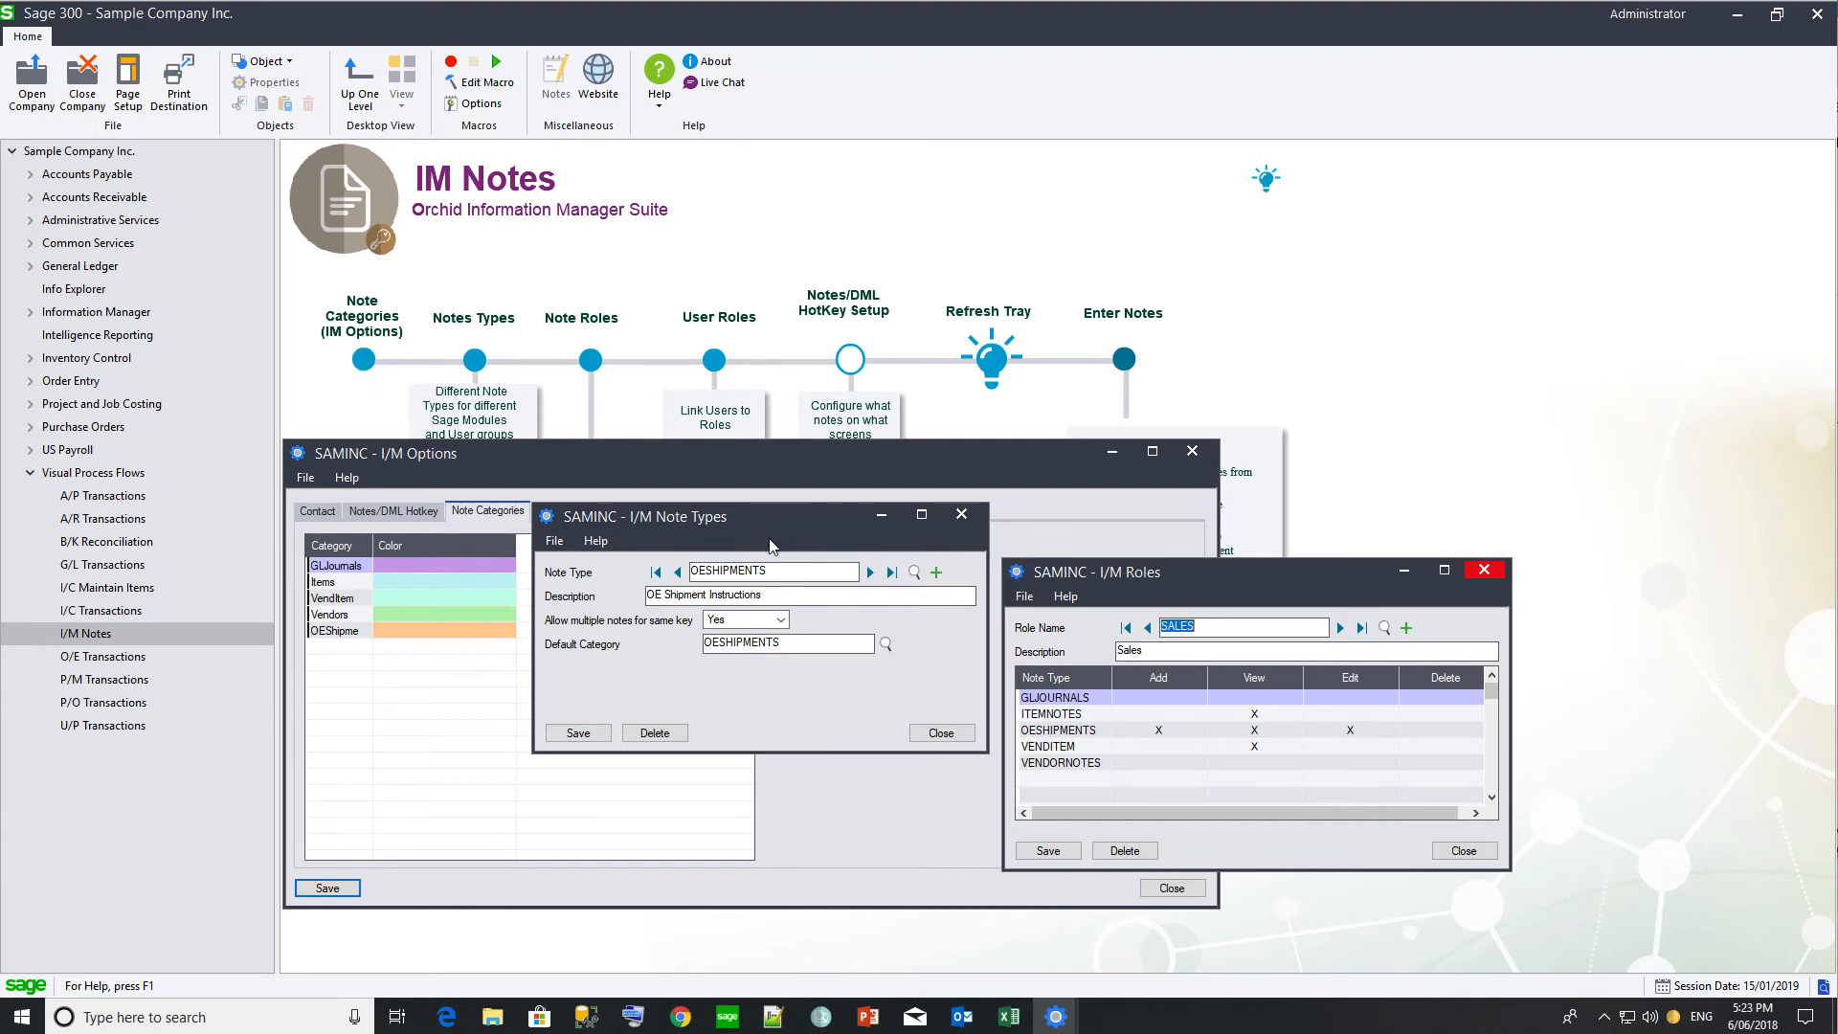
# Step: Review the OESHIPMENTS type's choices for multiple notes per key and the note permissions of the roles preceding SALES
pyautogui.click(782, 621)
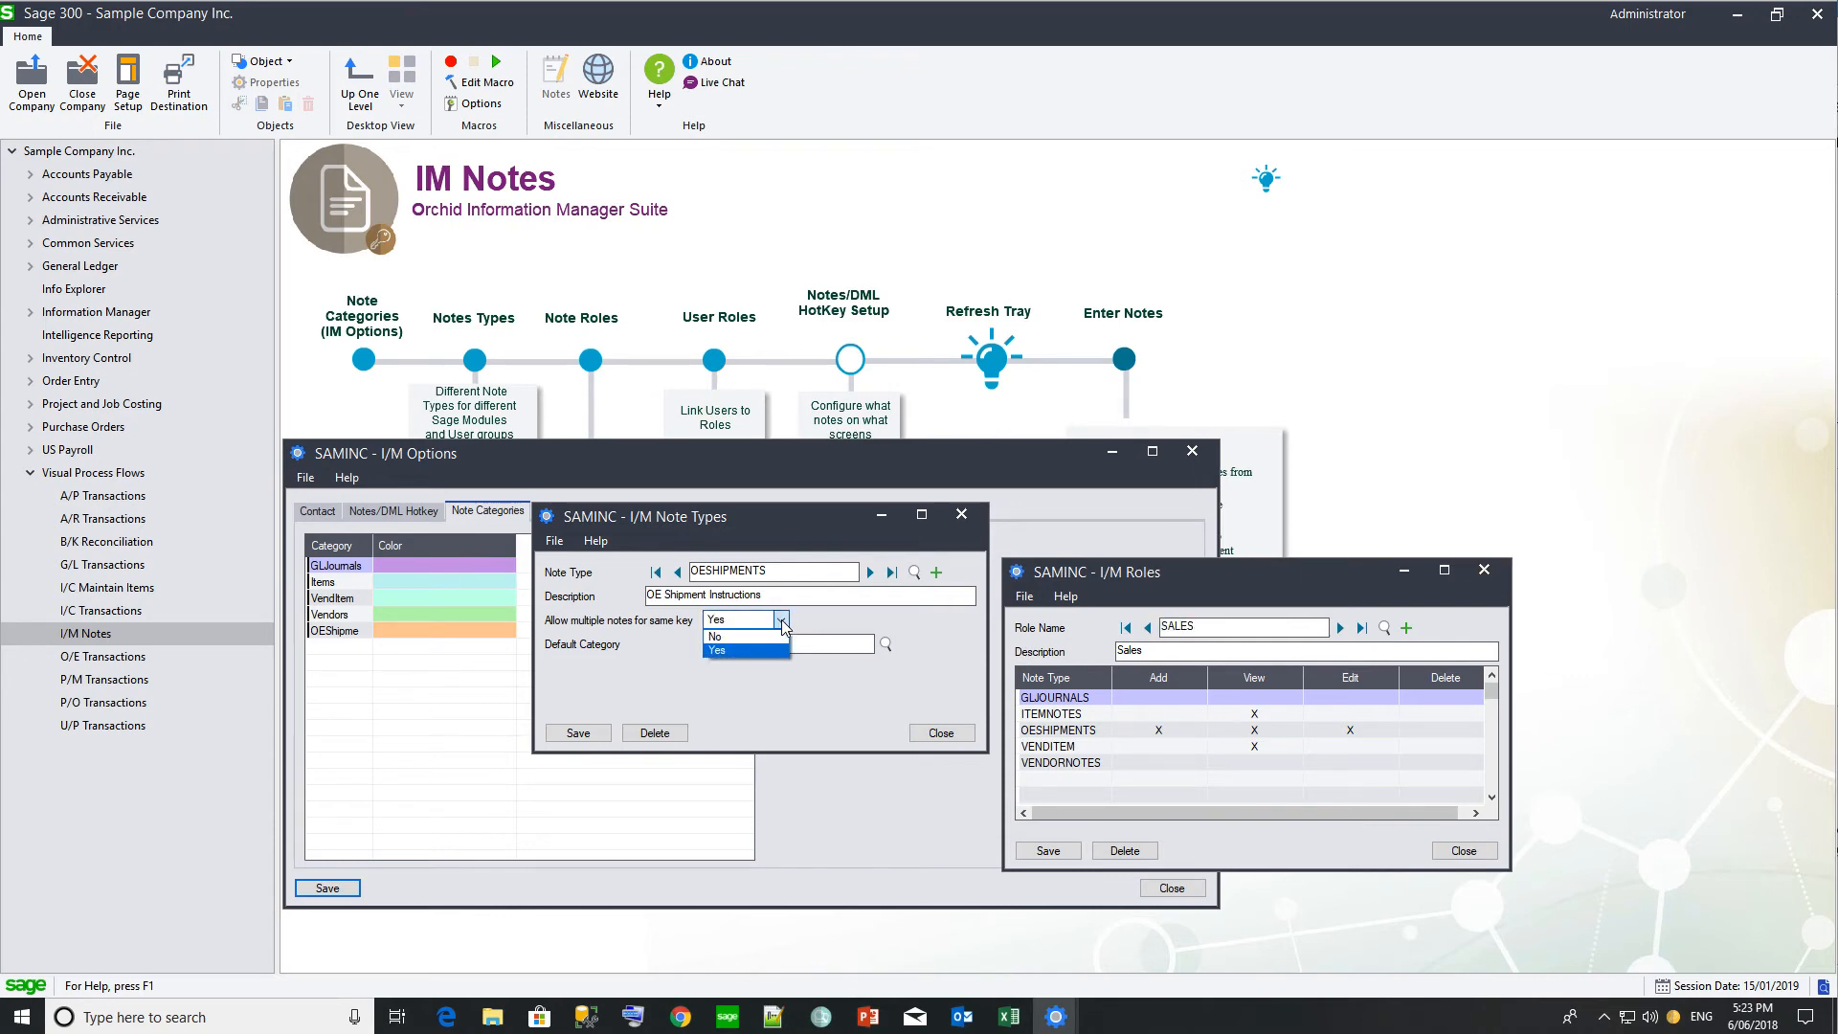
pyautogui.click(782, 622)
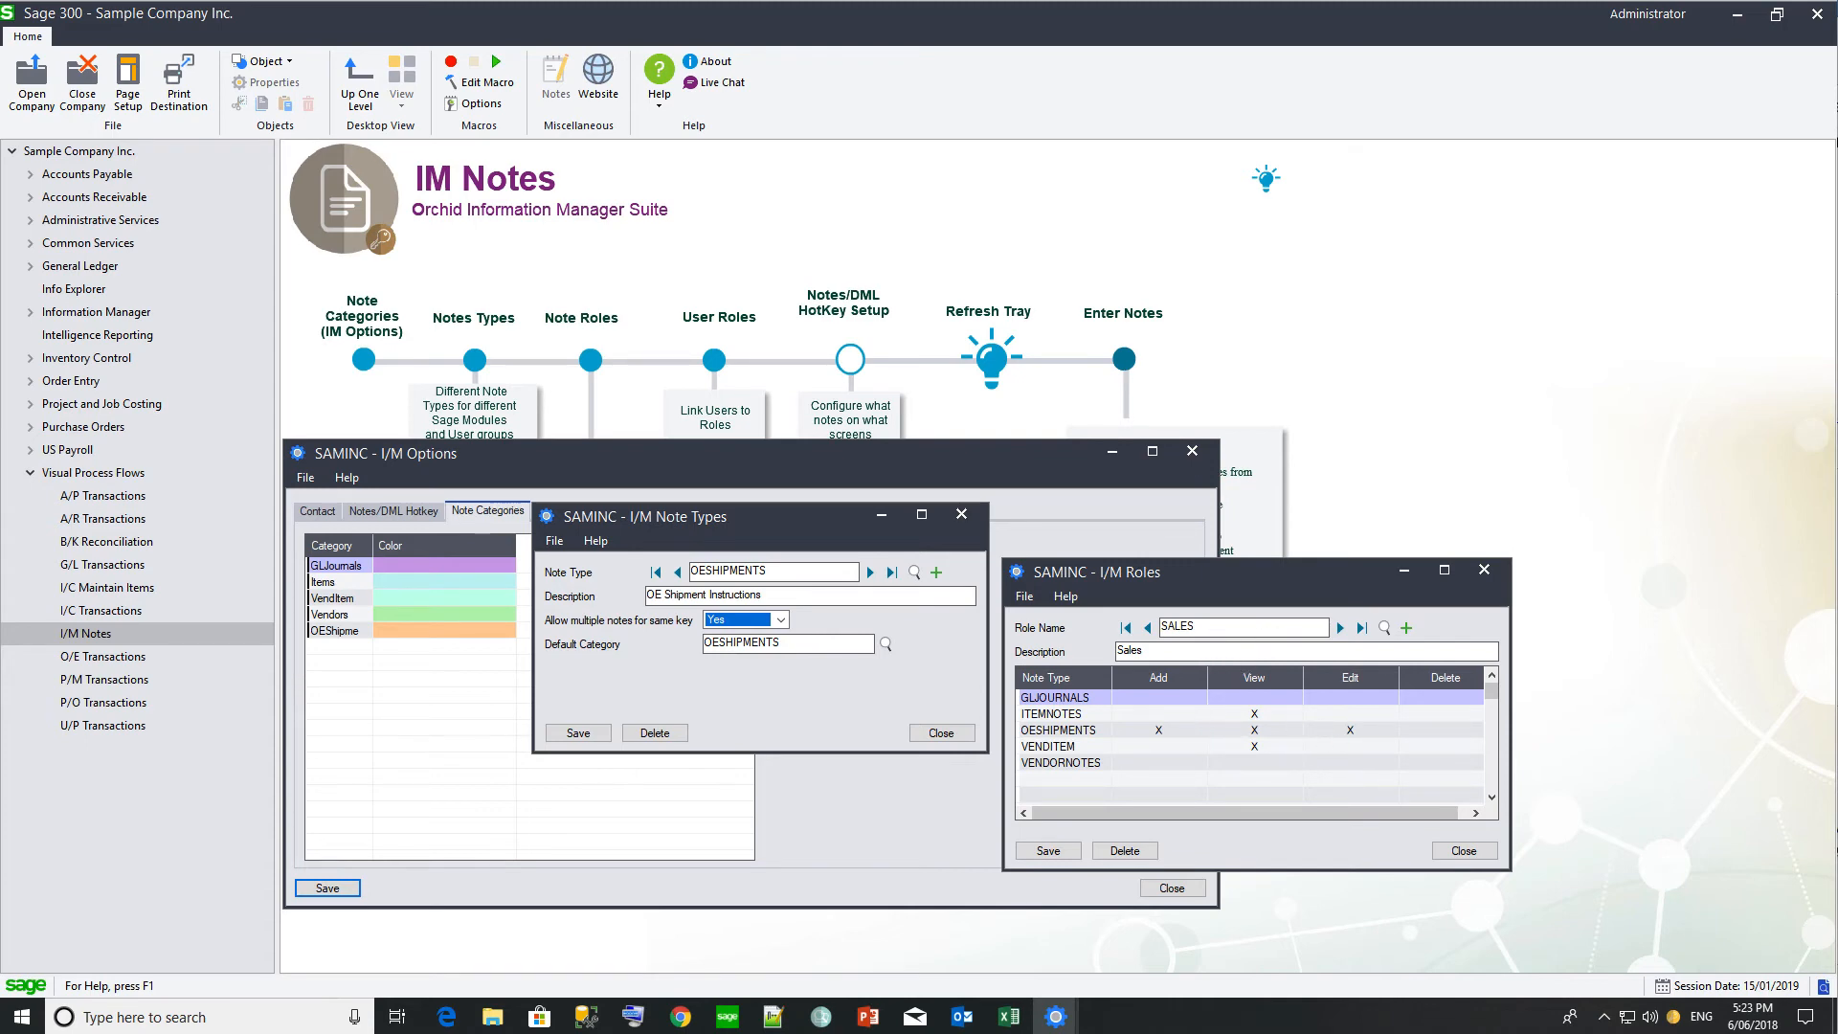
pyautogui.click(1148, 628)
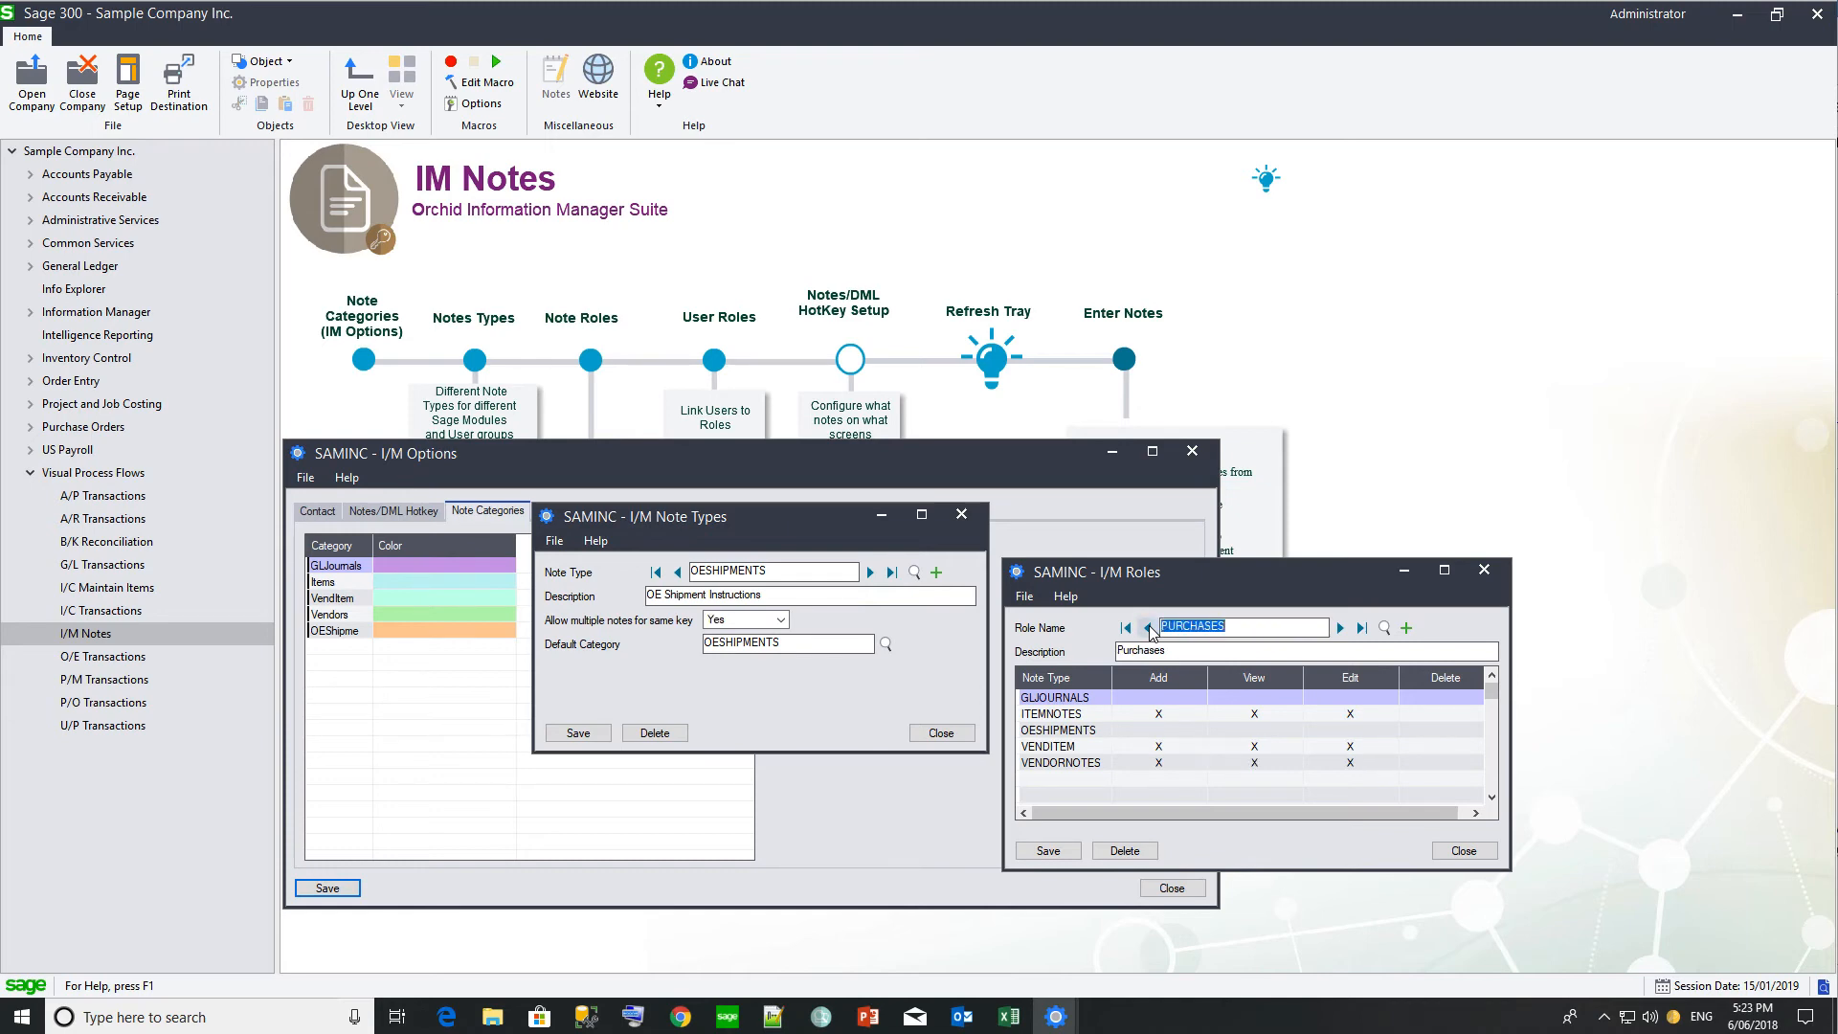
pyautogui.click(1149, 628)
pyautogui.click(1149, 628)
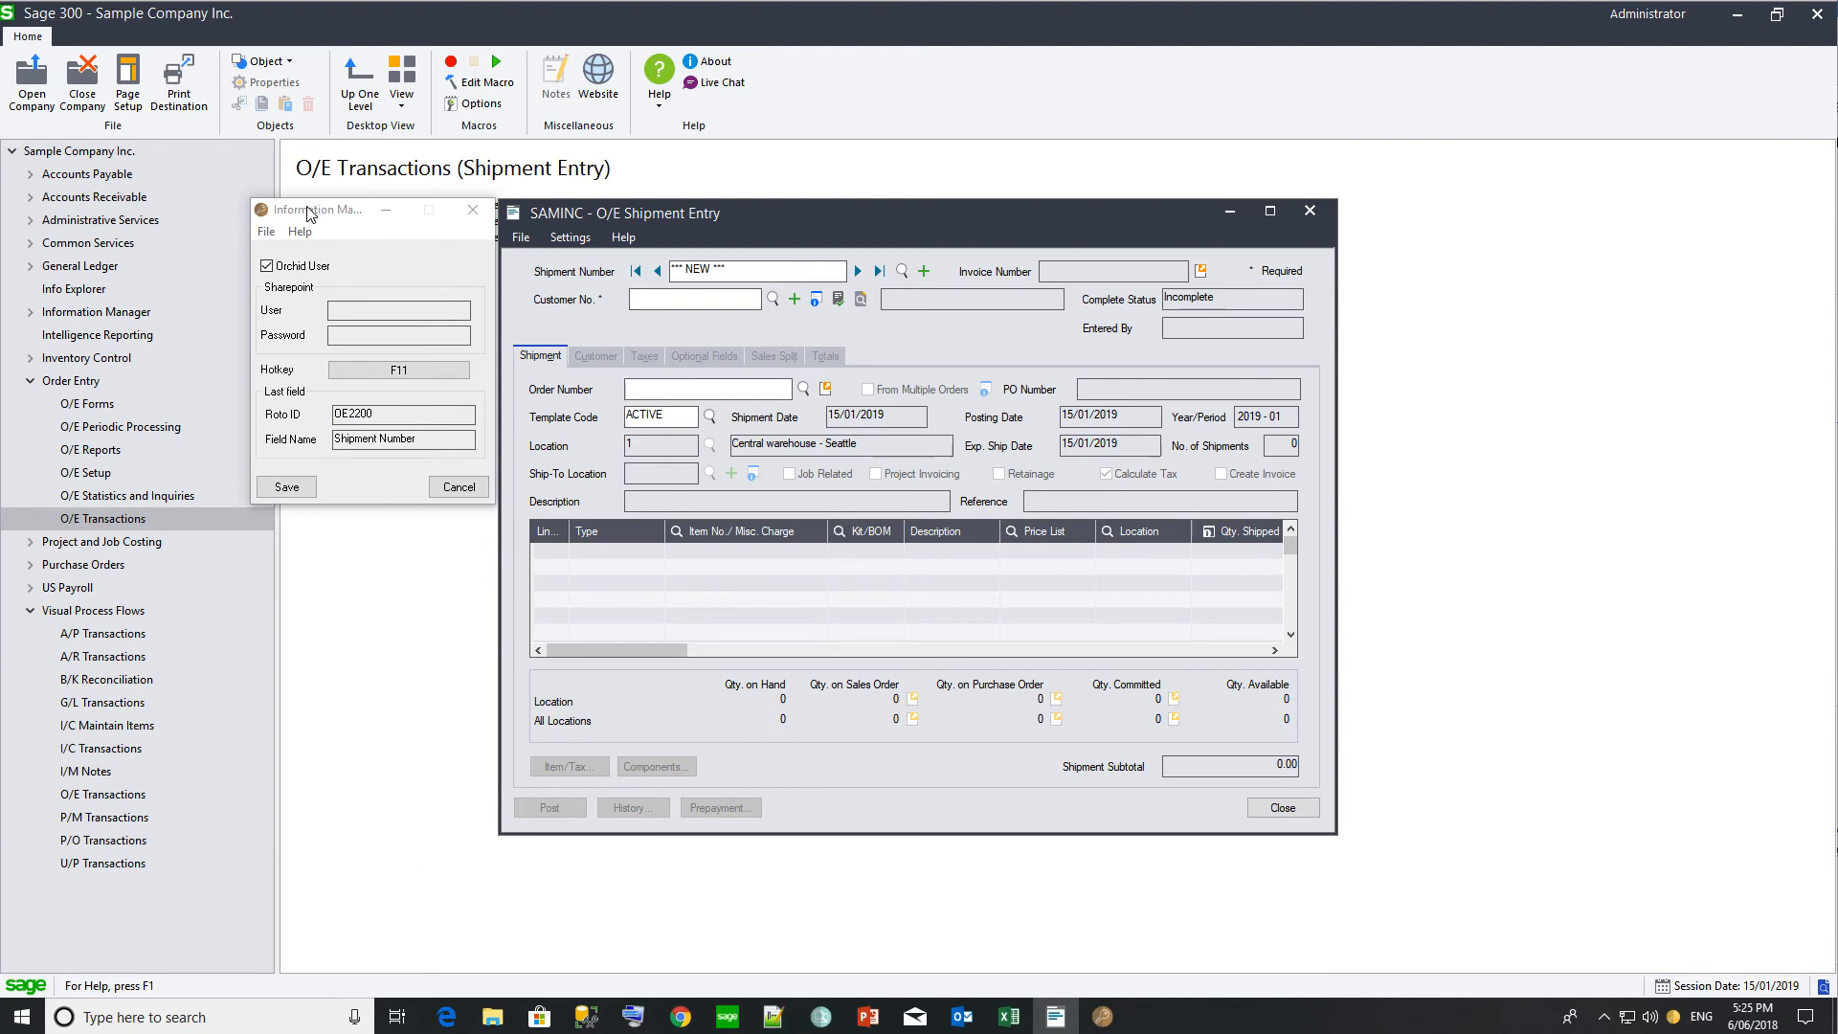
# Step: Look up the RotoID and field name of the Shipment Number field in O/E Shipment Entry
pyautogui.click(308, 214)
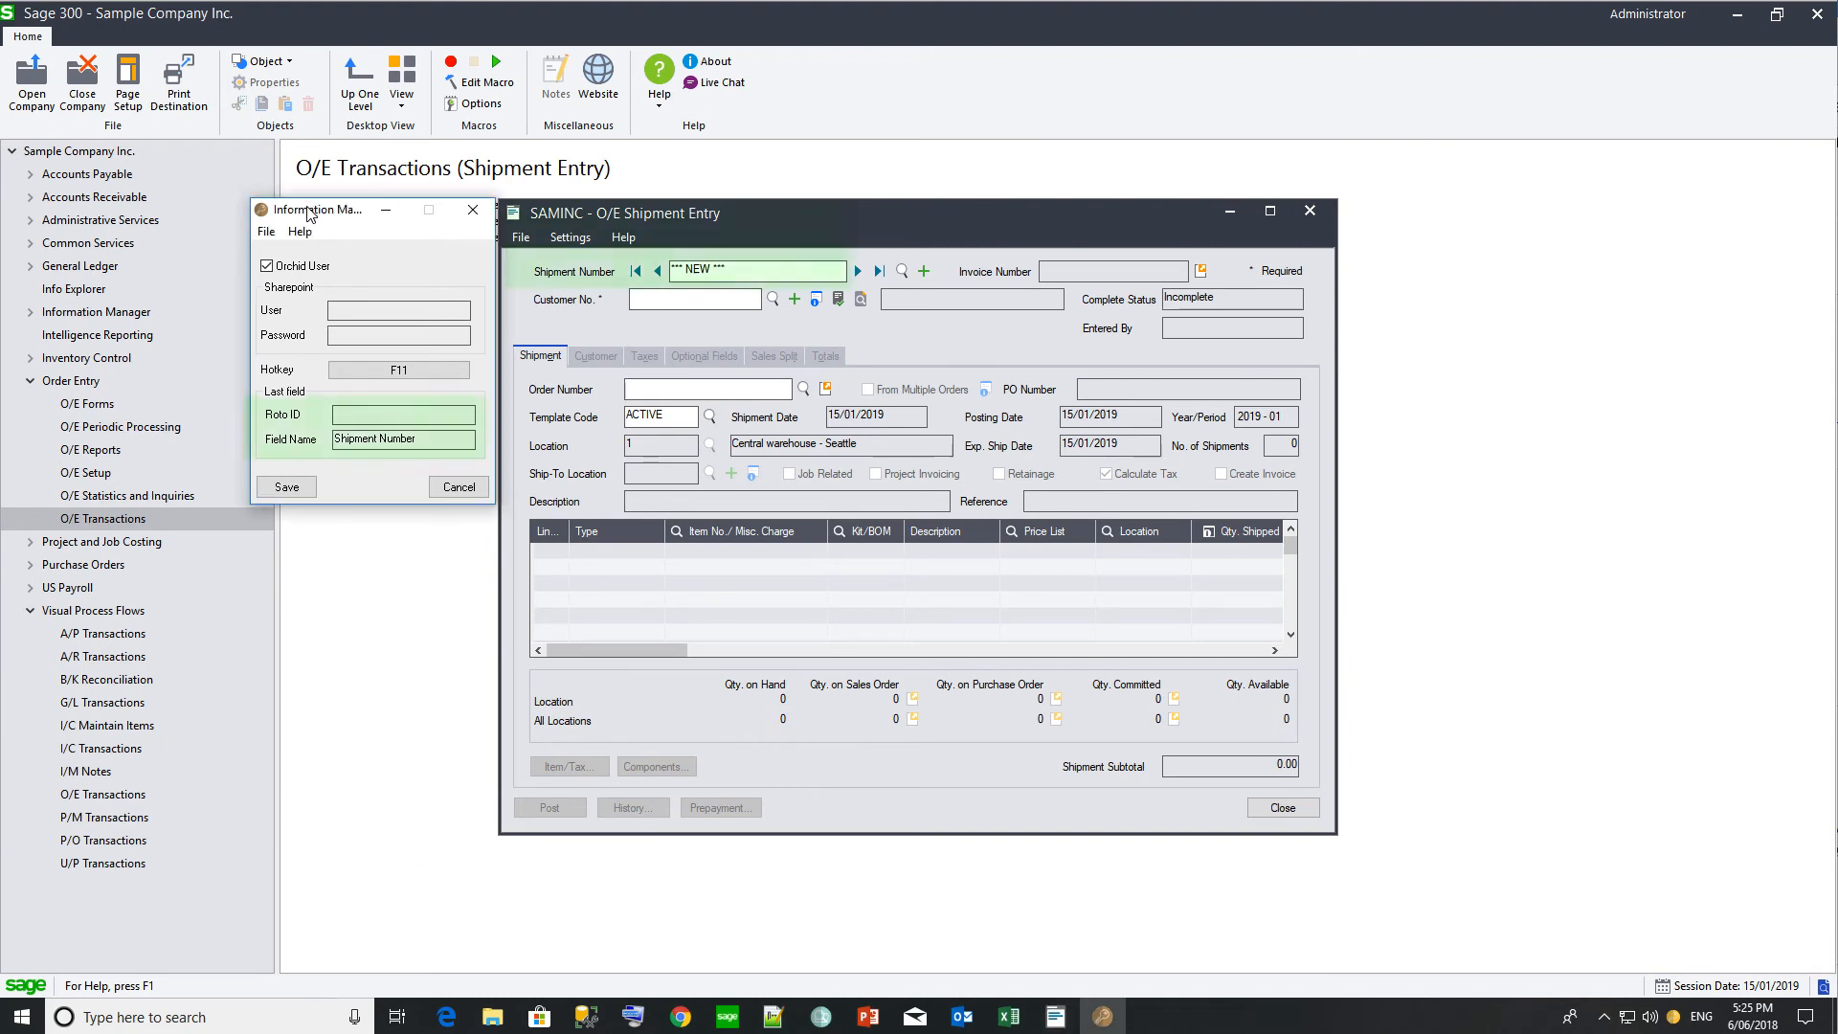
pyautogui.click(741, 278)
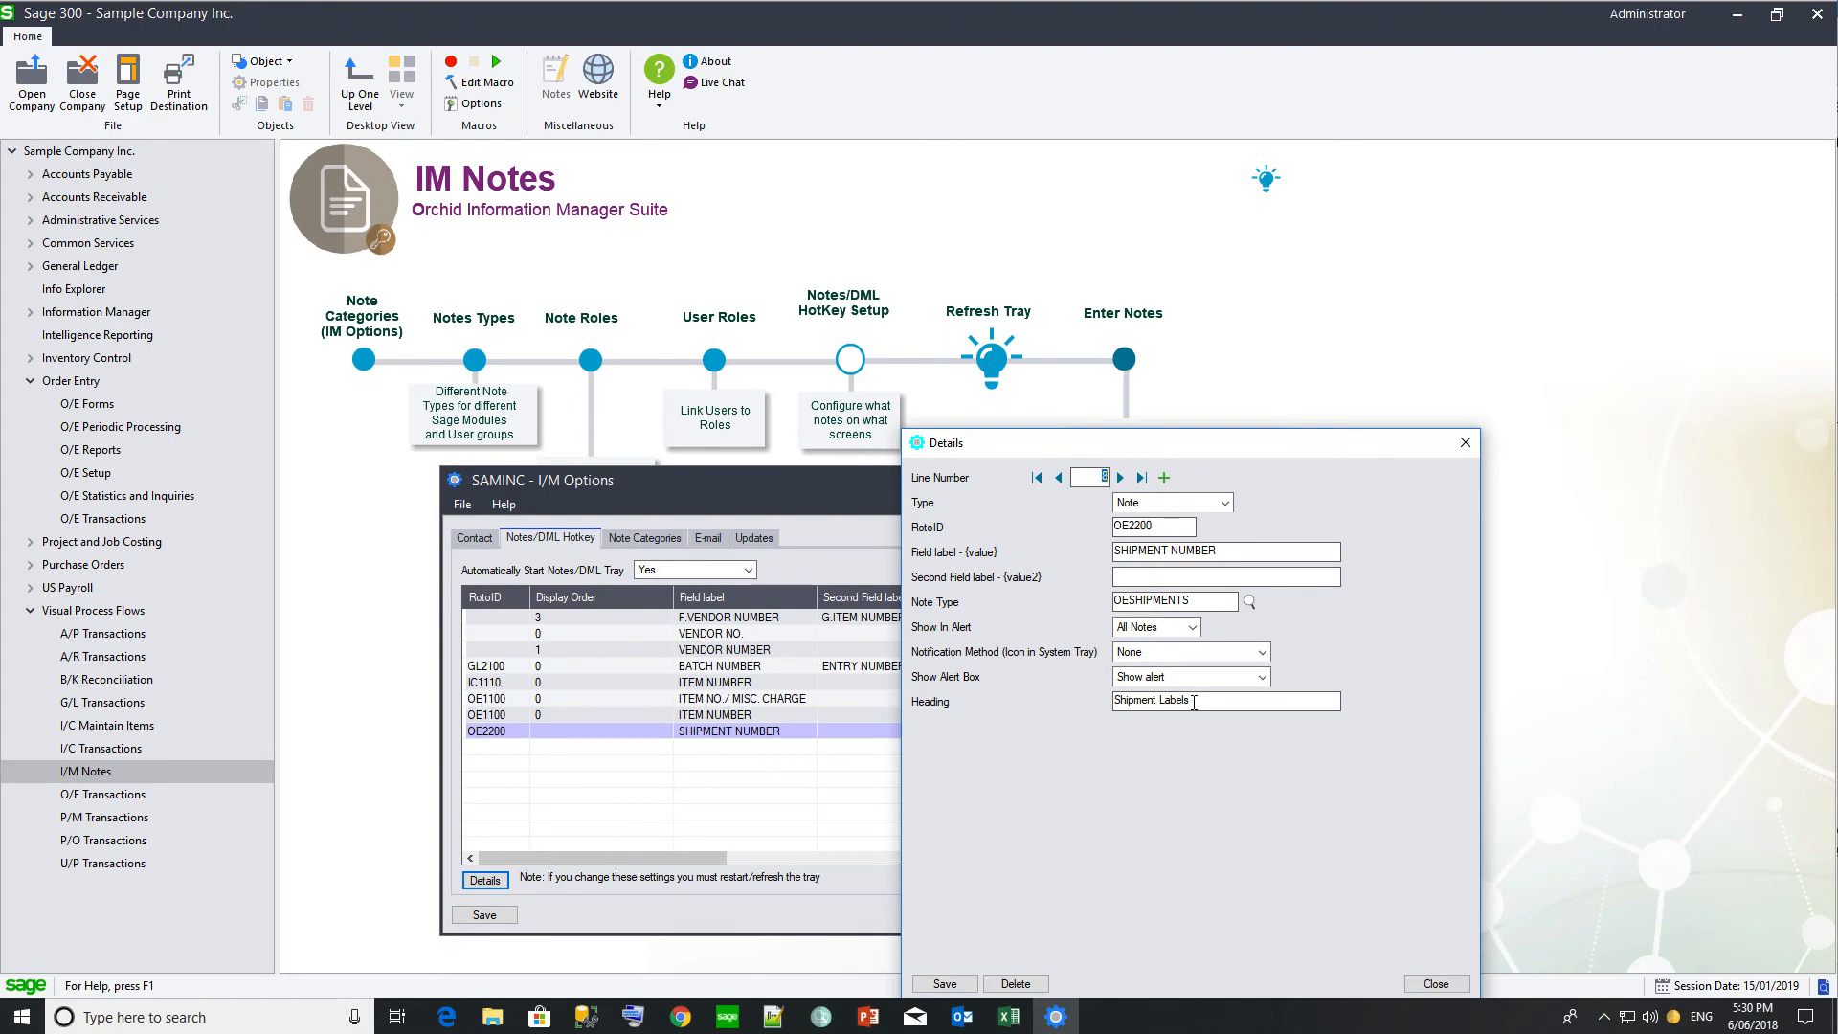
# Step: Save the OE2200 SHIPMENT NUMBER hotkey line for OESHIPMENTS notes, headed "Shipment Labels", and bring up the notes tray options for refreshing
pyautogui.click(945, 983)
pyautogui.click(1436, 983)
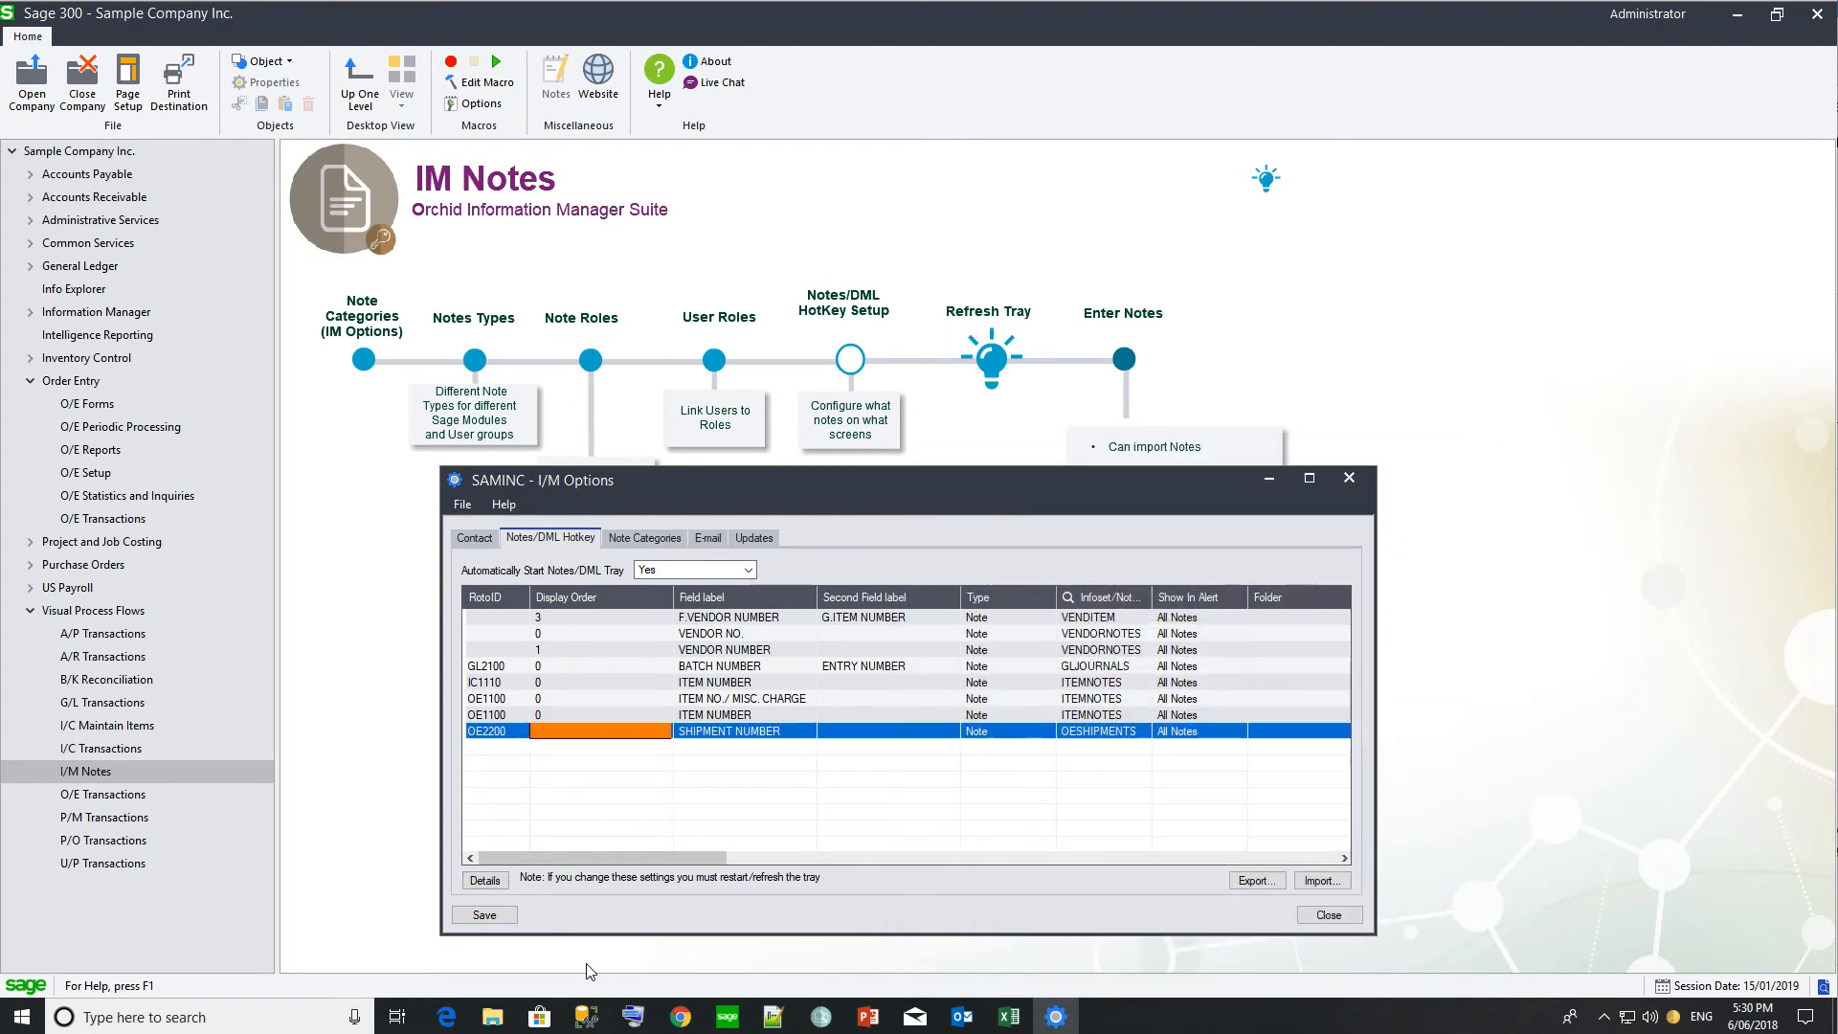
pyautogui.rightClick(1676, 1018)
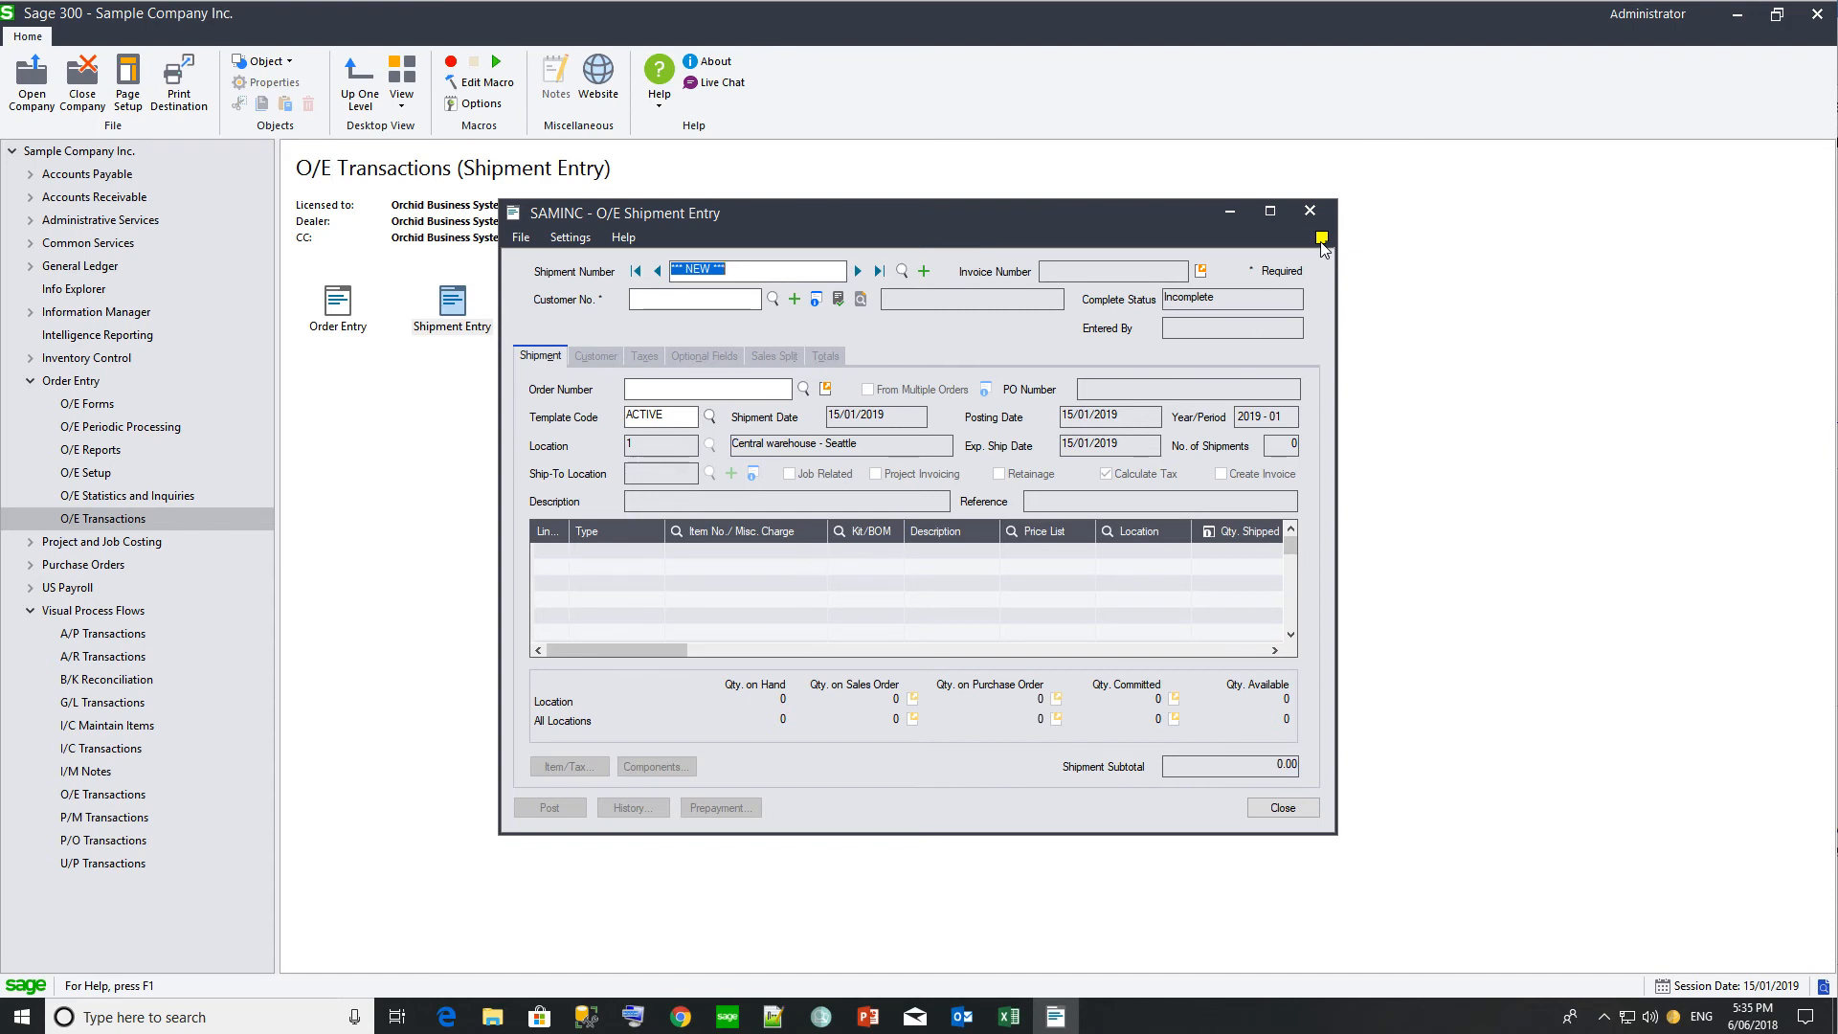
# Step: Add an OESHIPMENTS note reading "This shipment must go via StarTrack Express" to the first existing shipment, and display it
pyautogui.click(857, 272)
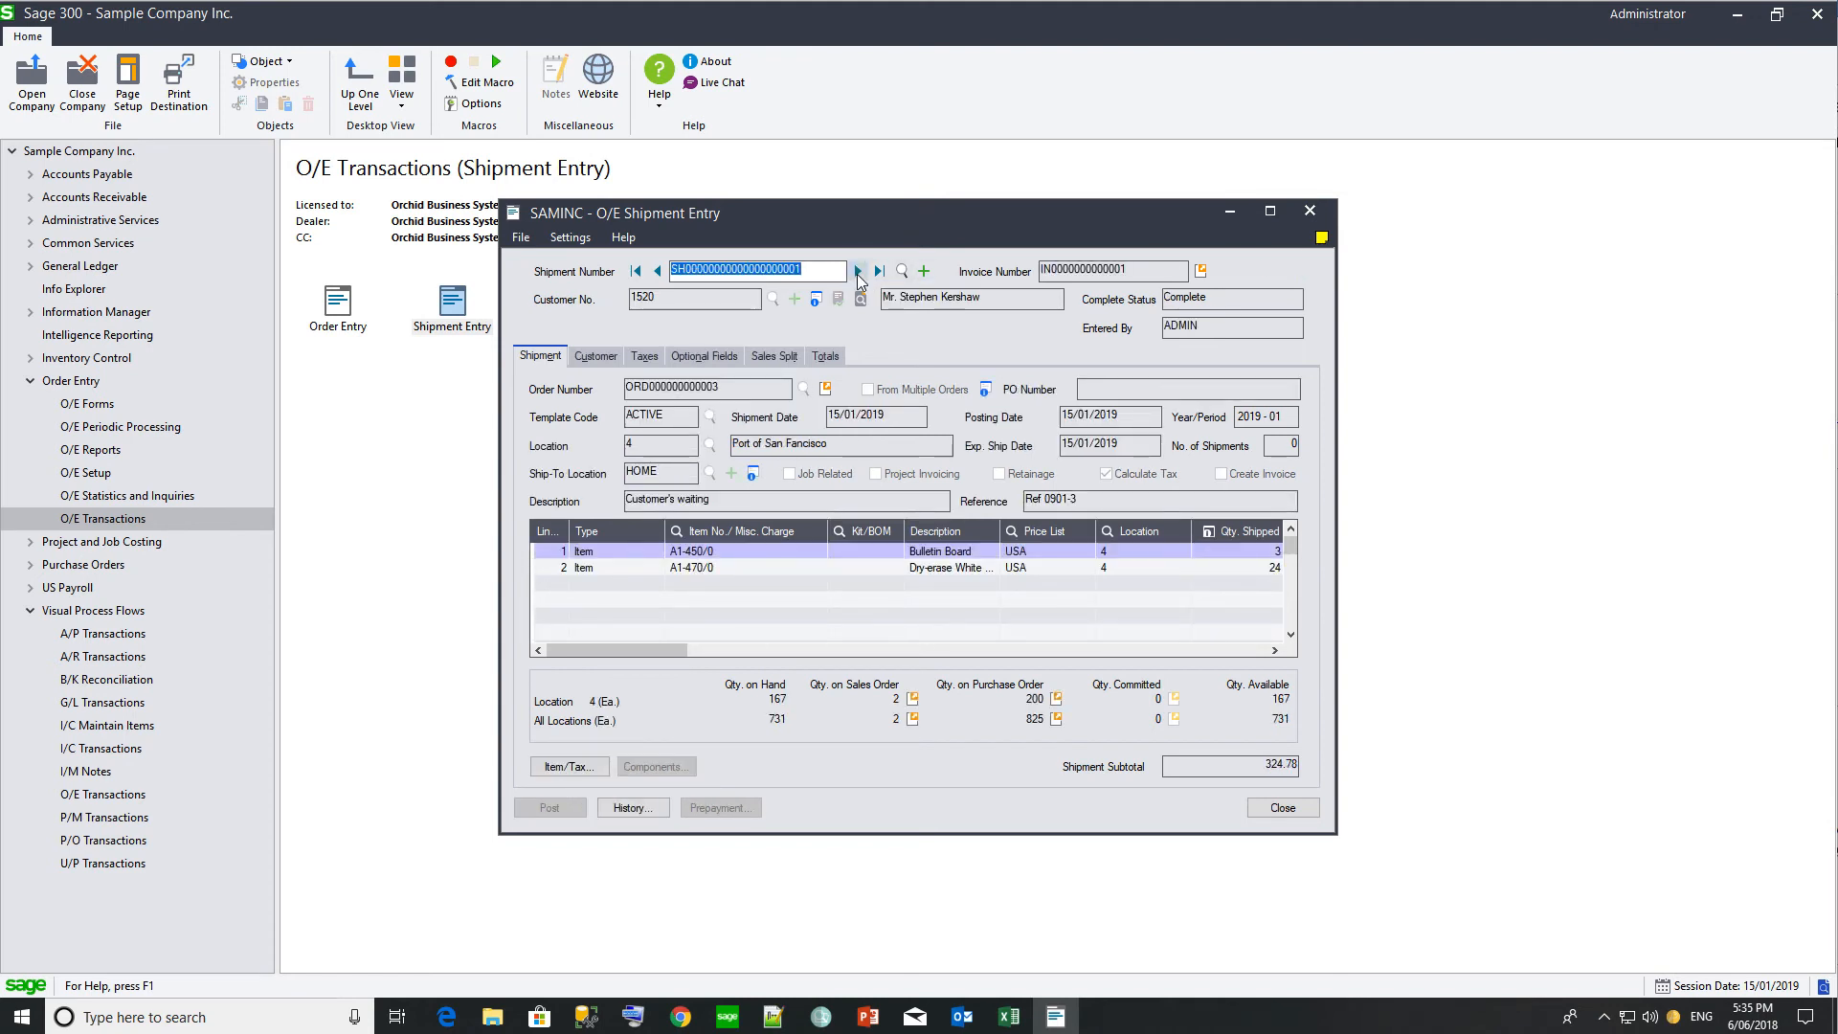
pyautogui.click(1322, 238)
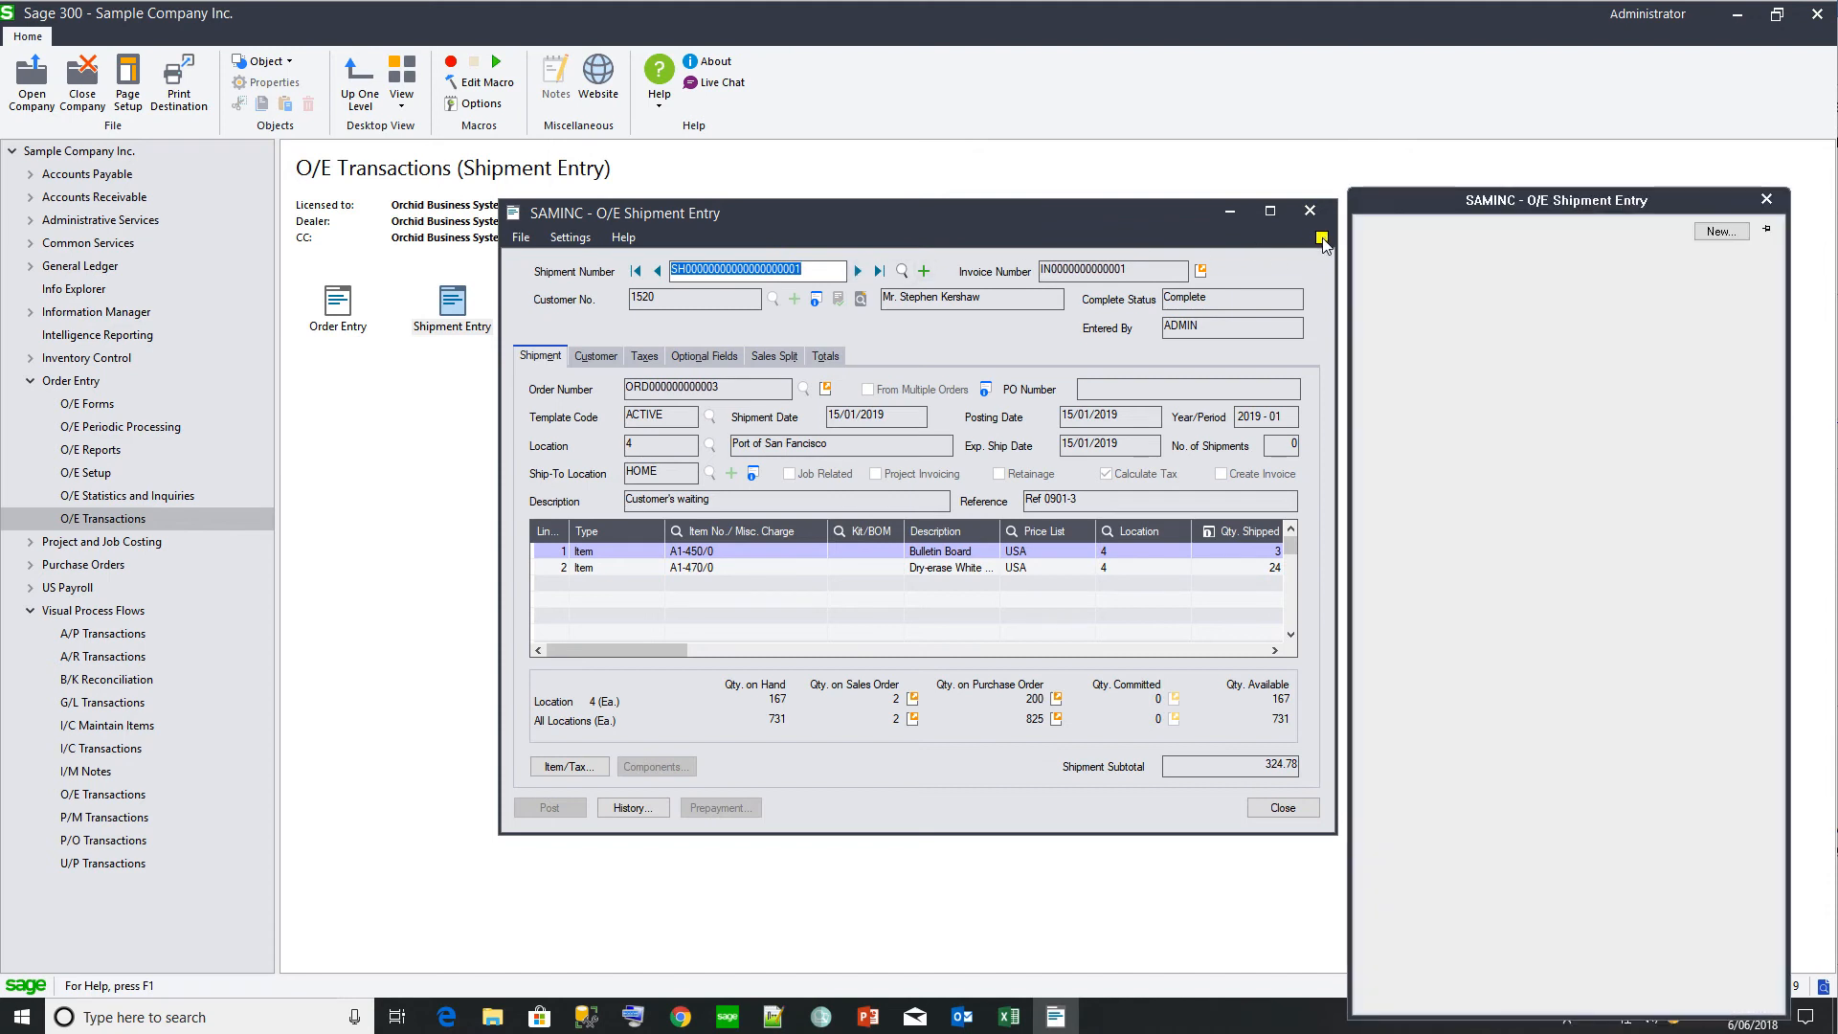
pyautogui.click(1720, 232)
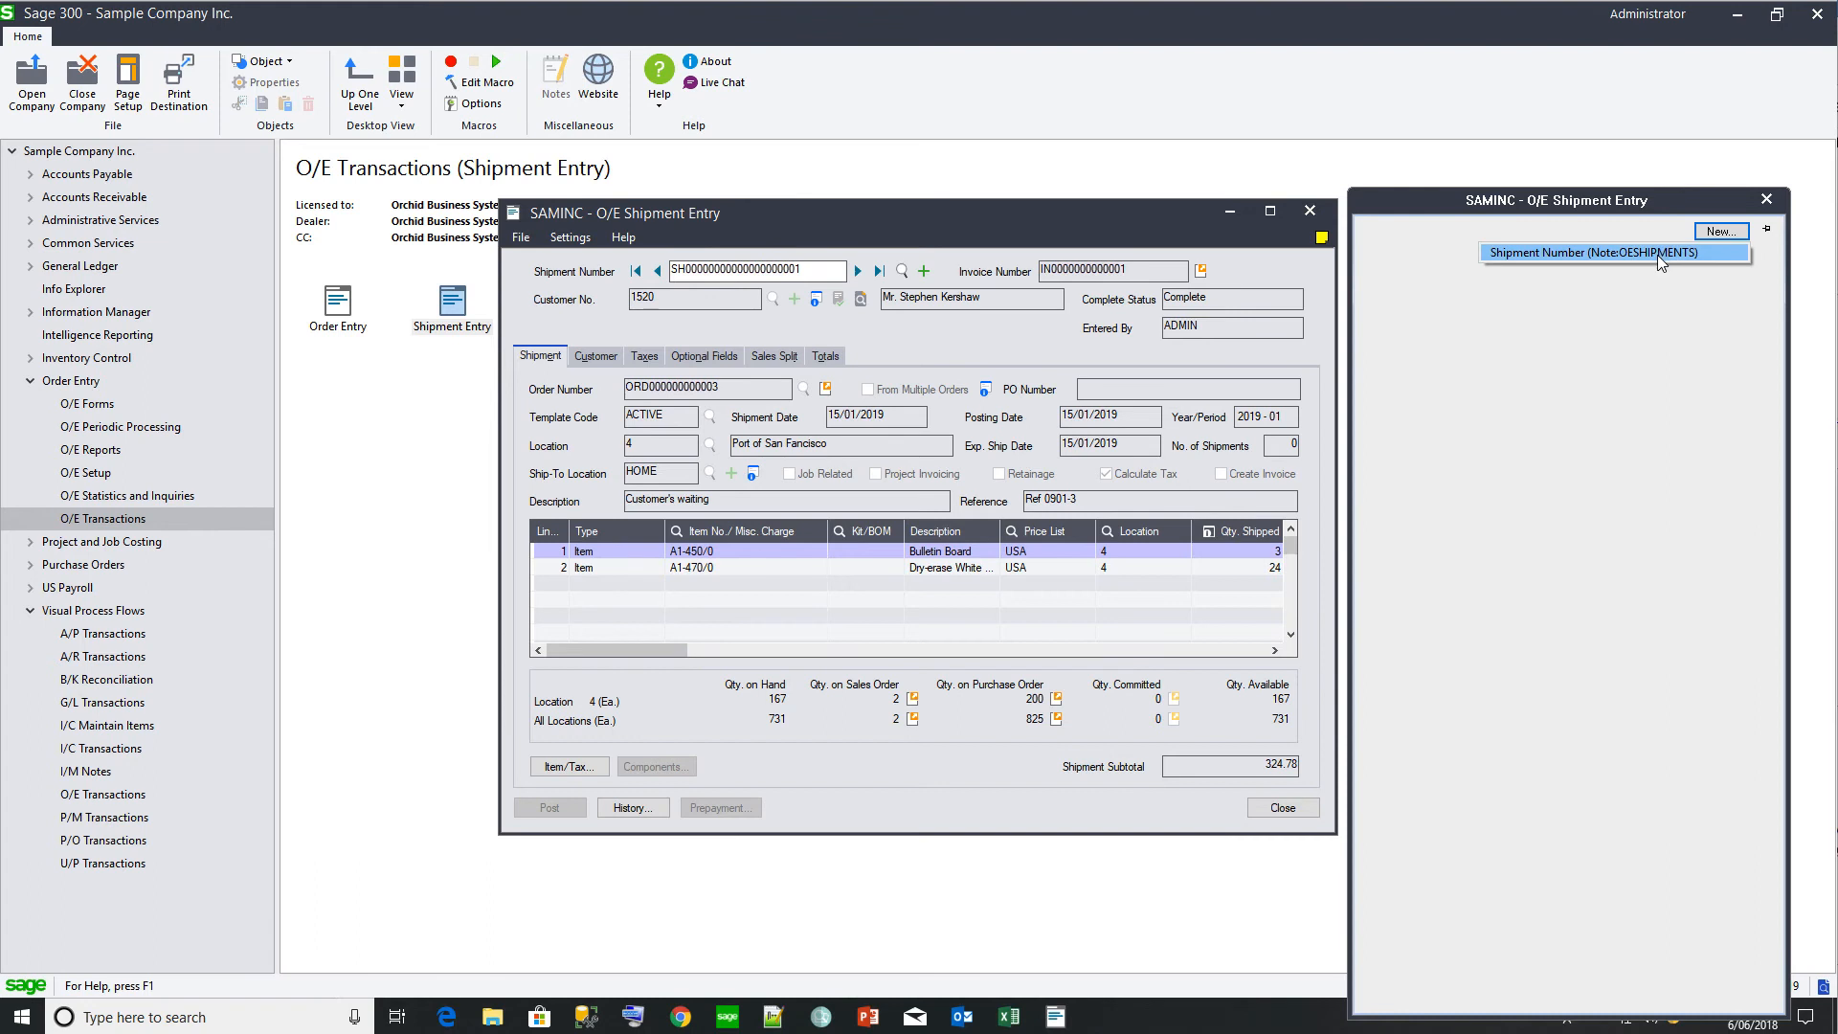
pyautogui.click(1657, 255)
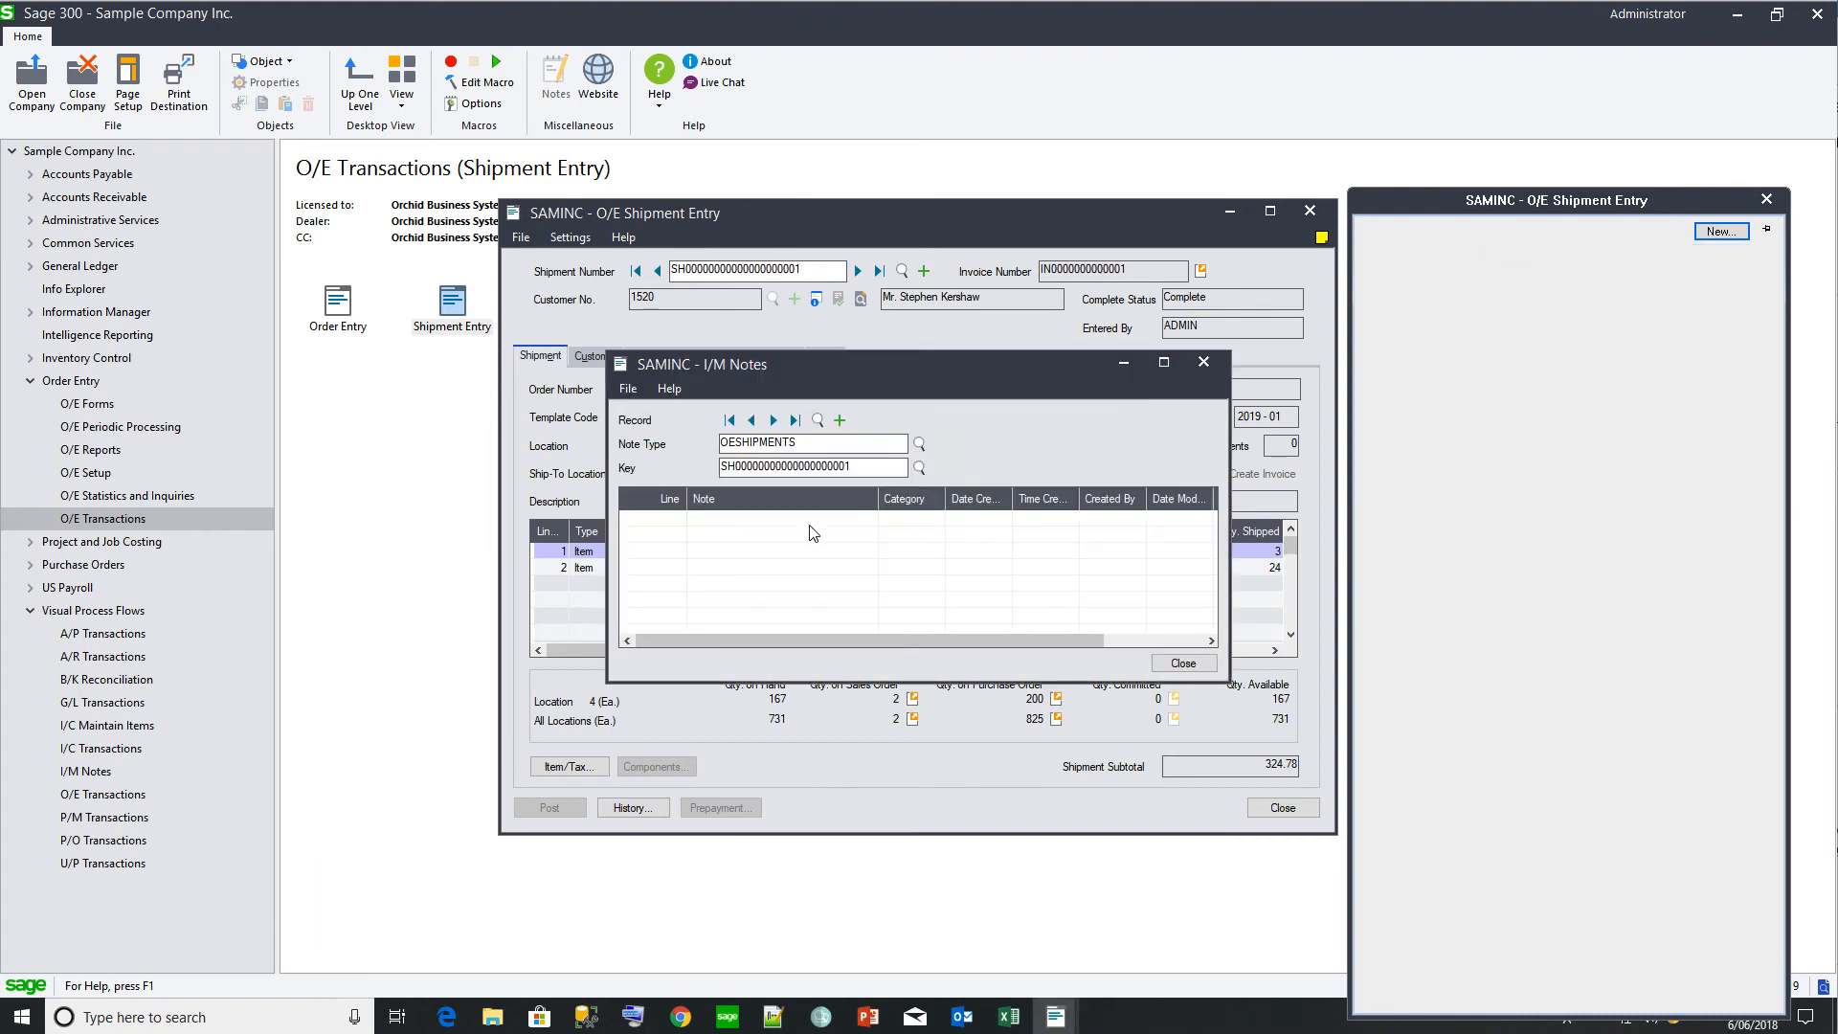
pyautogui.write('This')
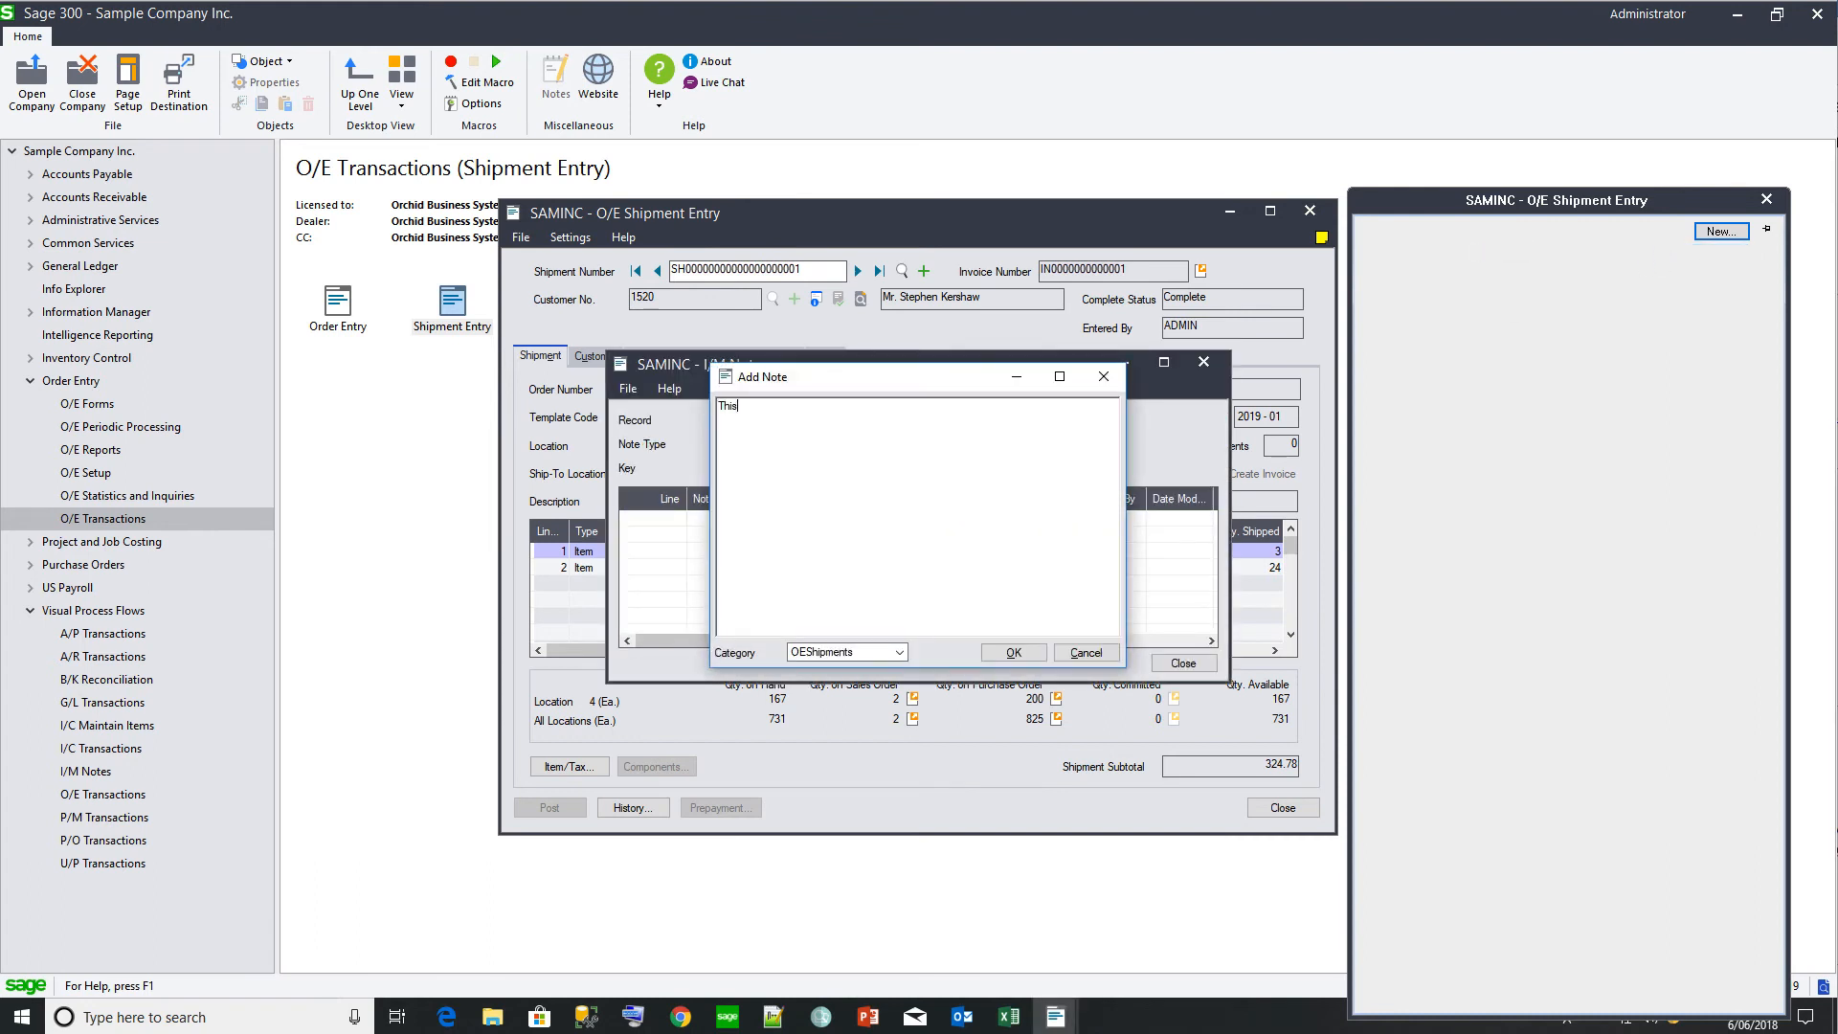
pyautogui.write(' shipment must go via StarTrack Express')
pyautogui.click(1013, 652)
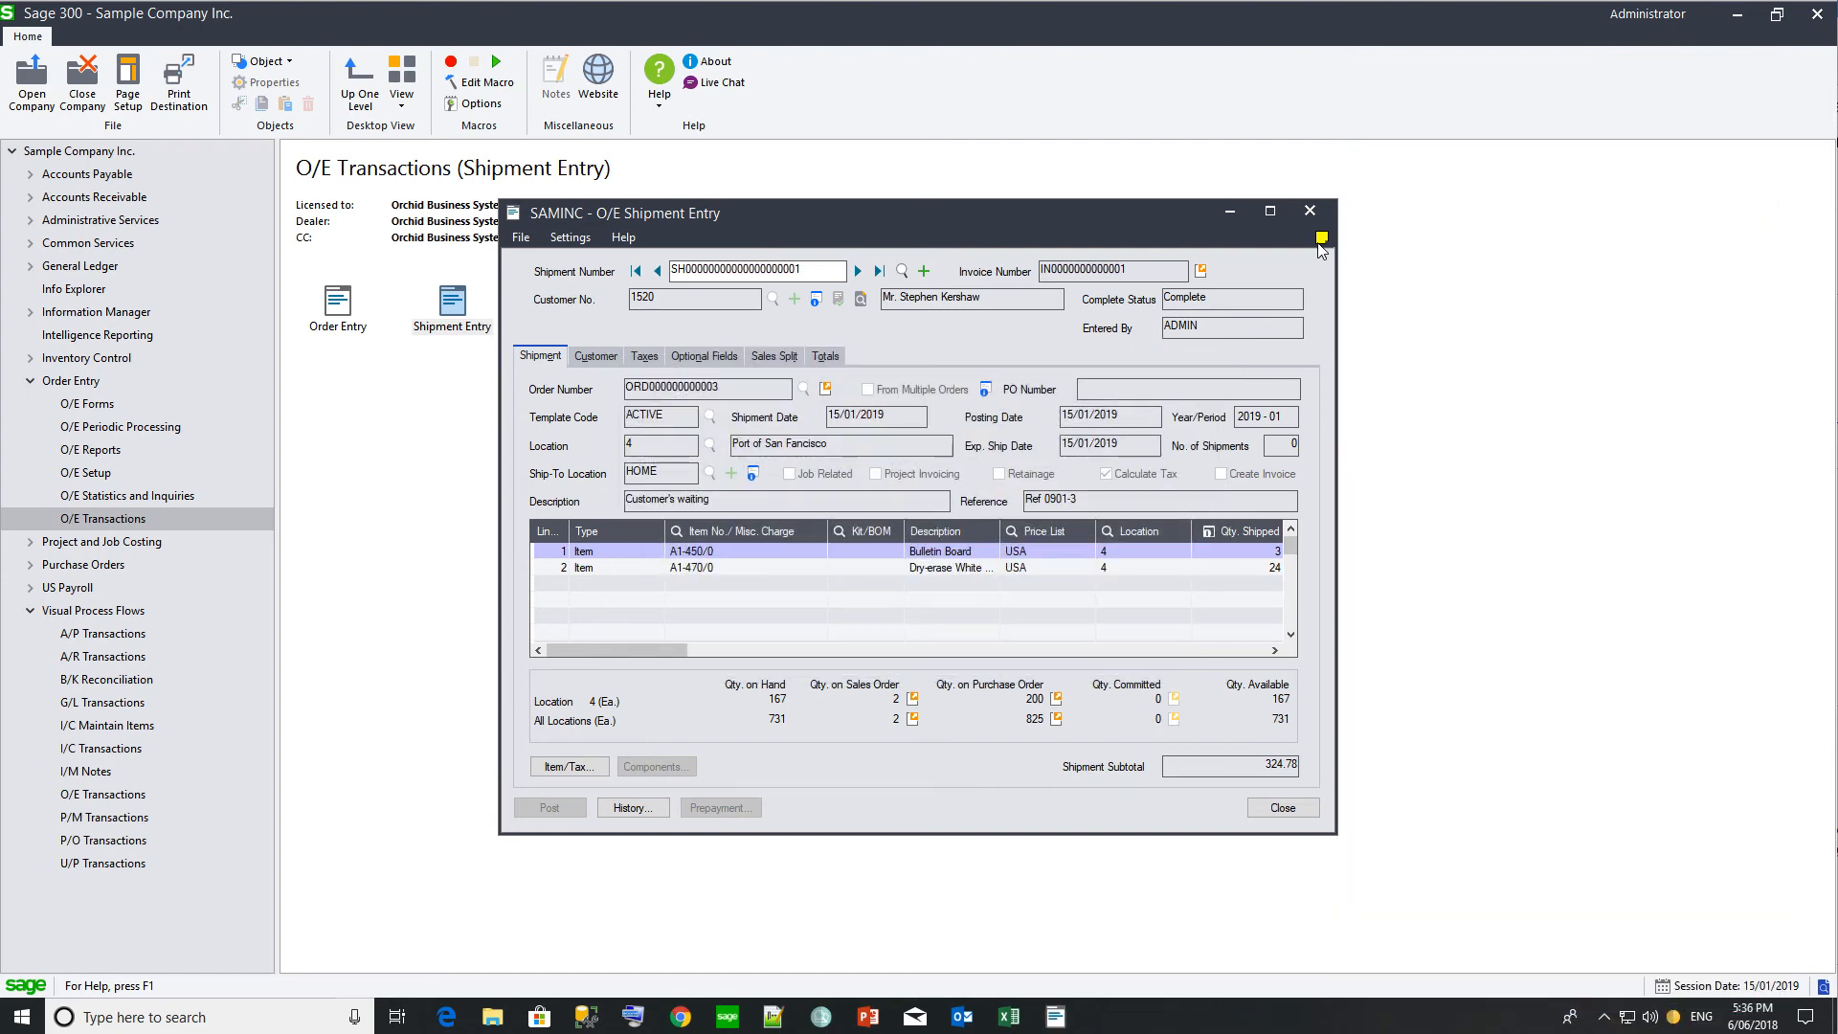
pyautogui.click(1321, 238)
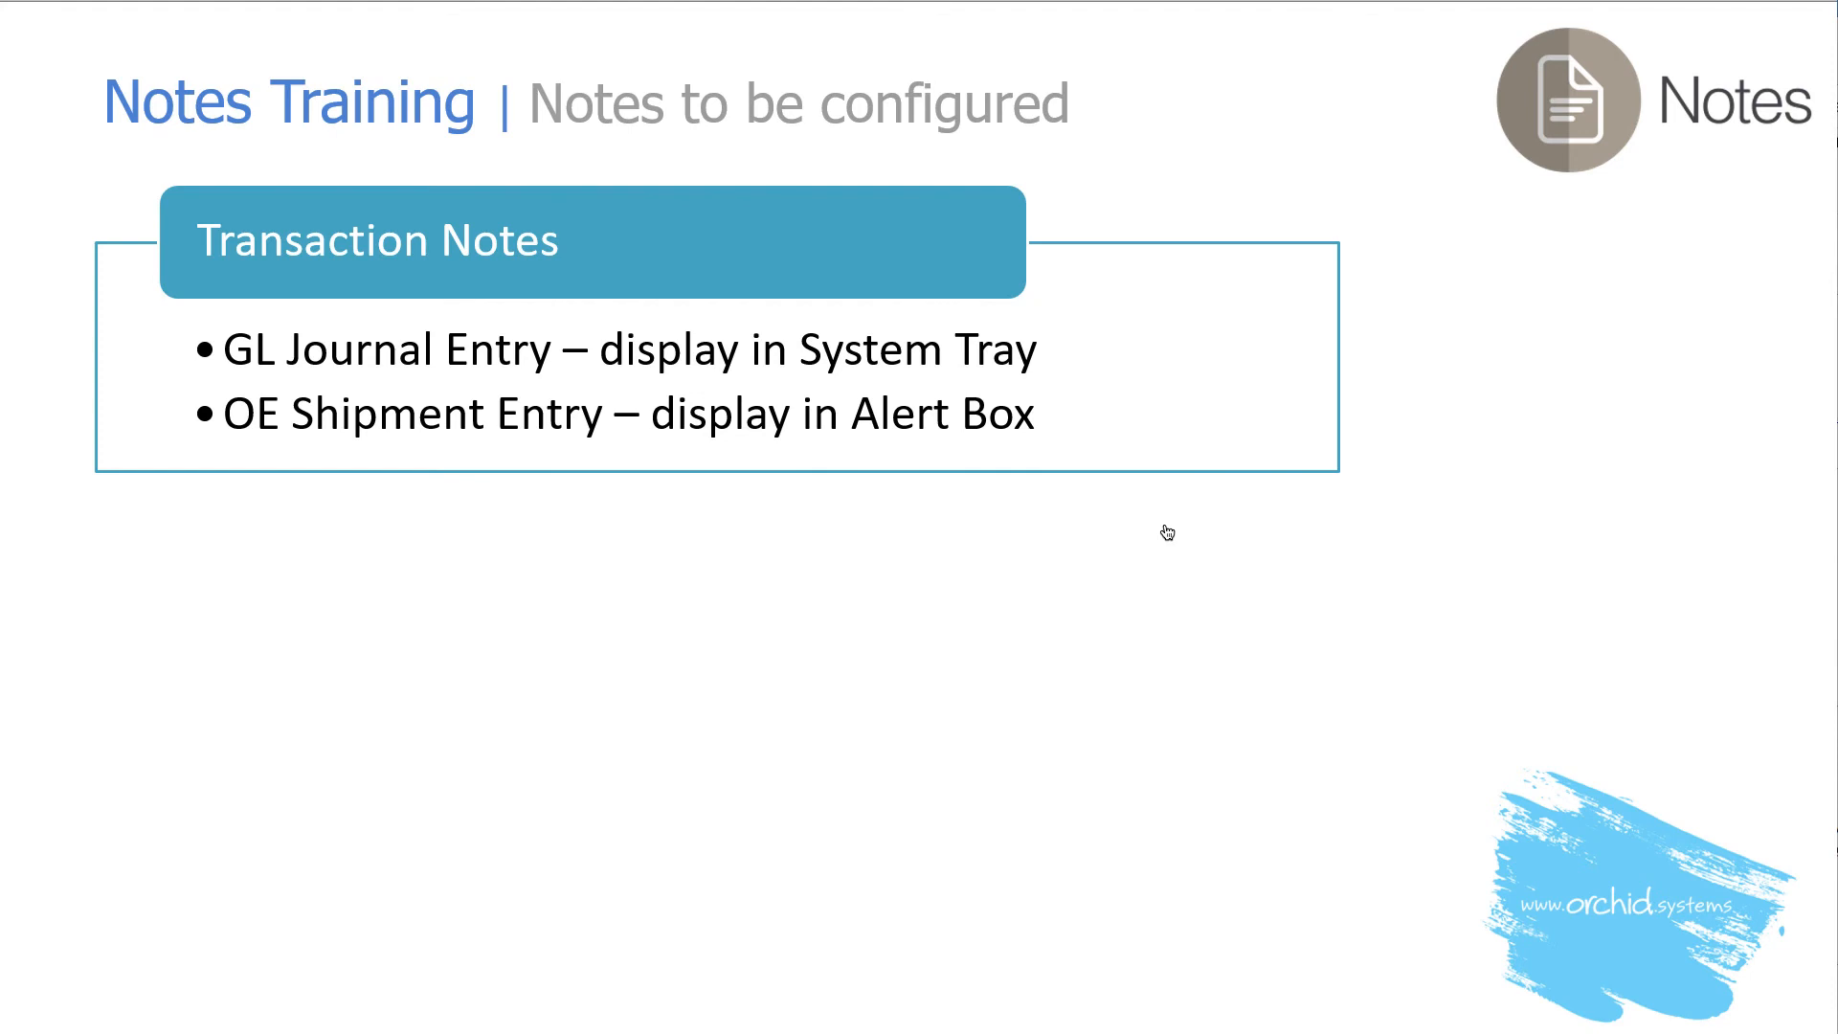
pyautogui.click(1167, 532)
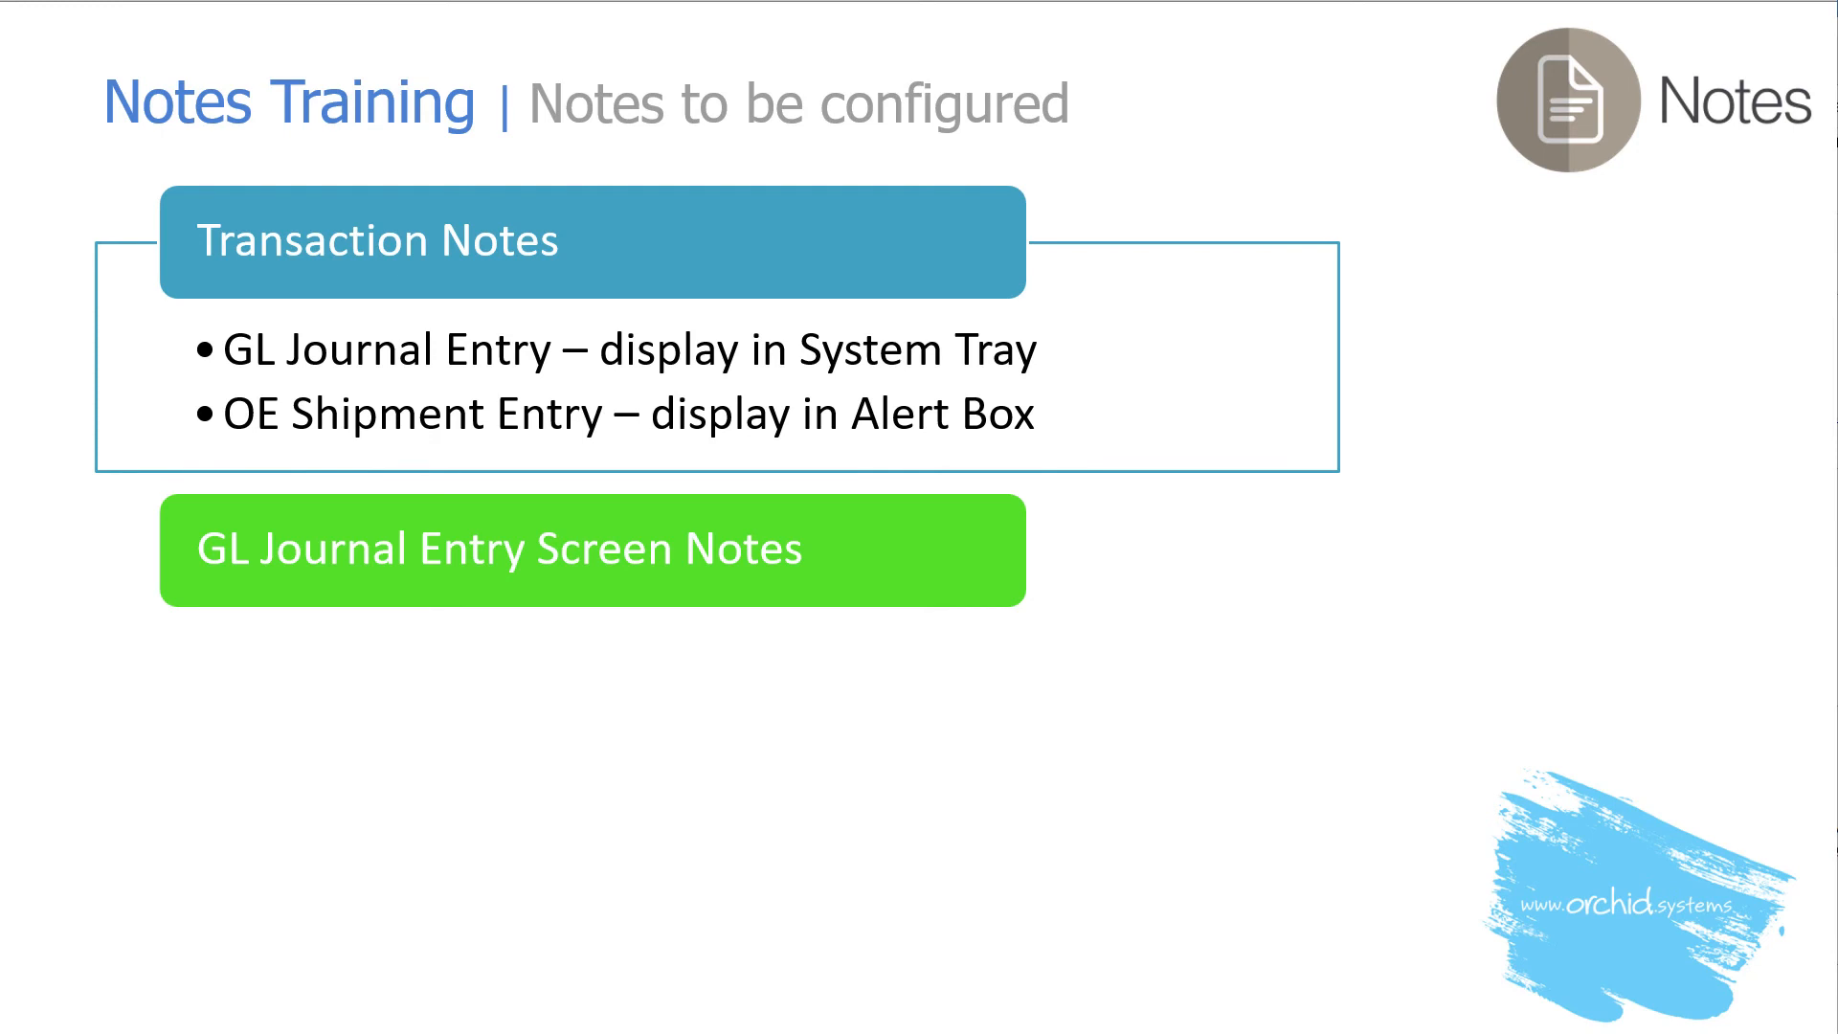
pyautogui.press('Right')
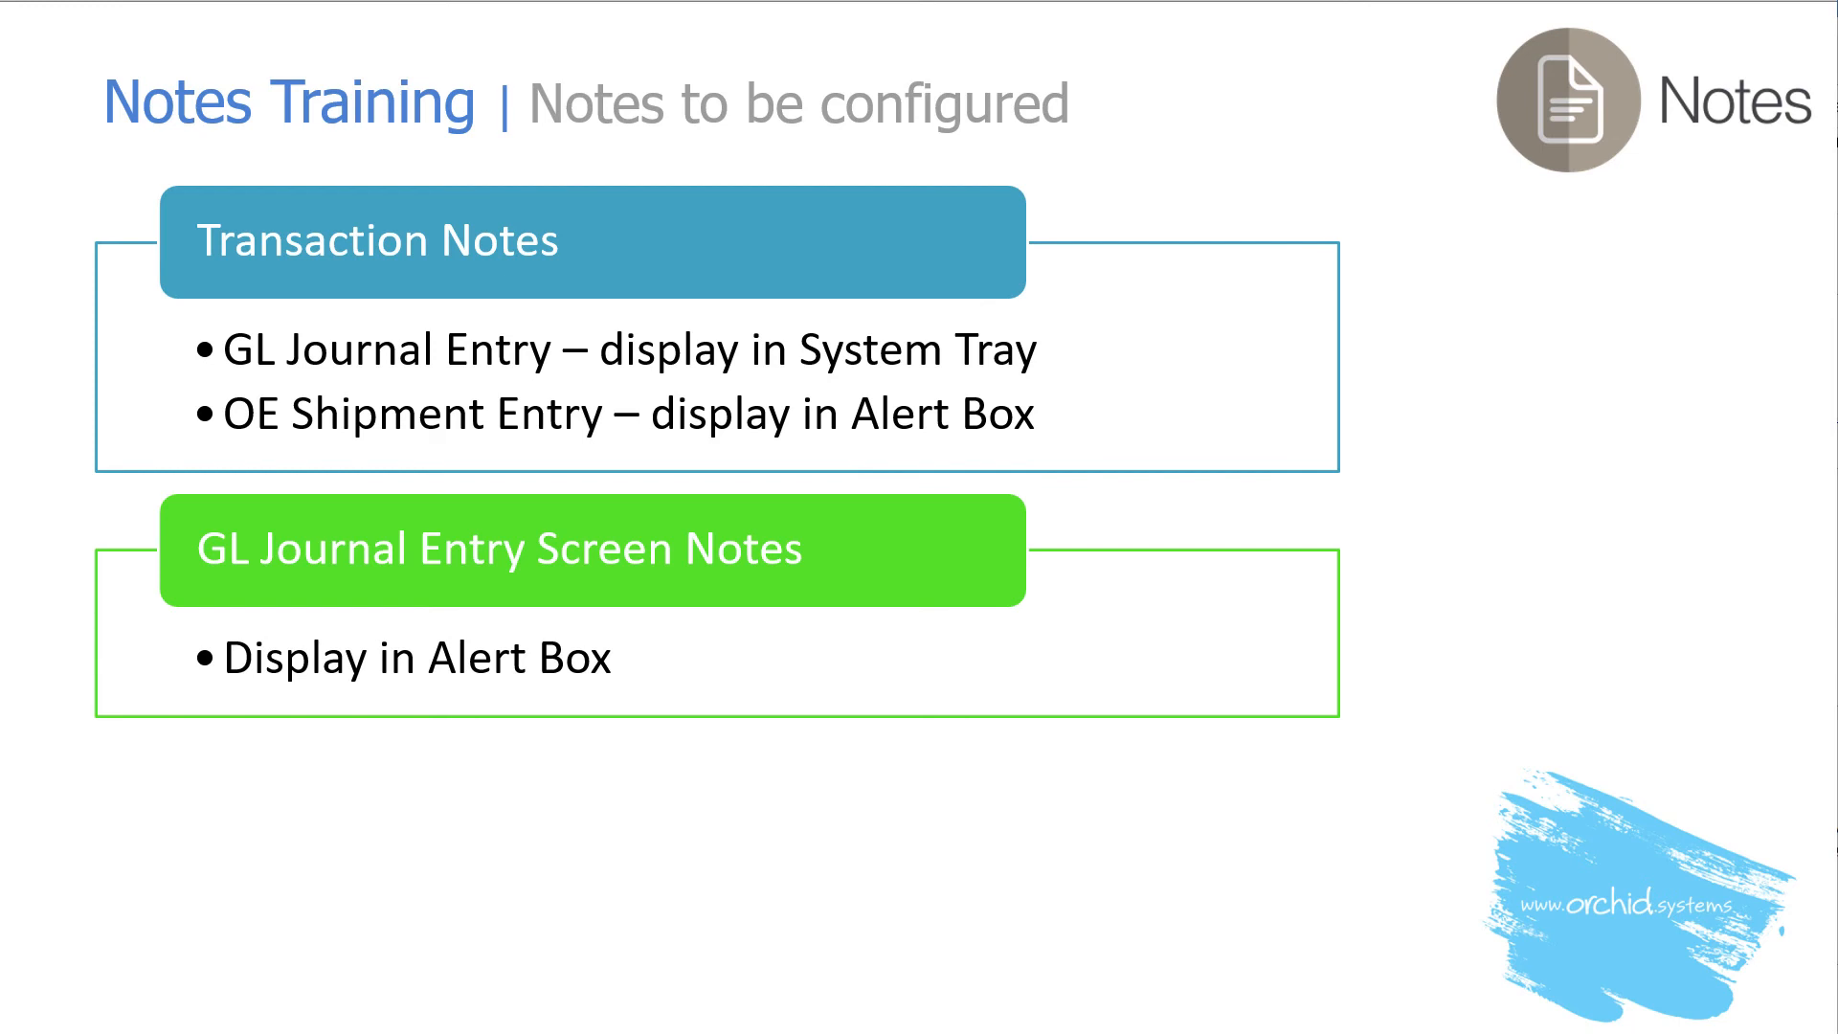
pyautogui.press('Right')
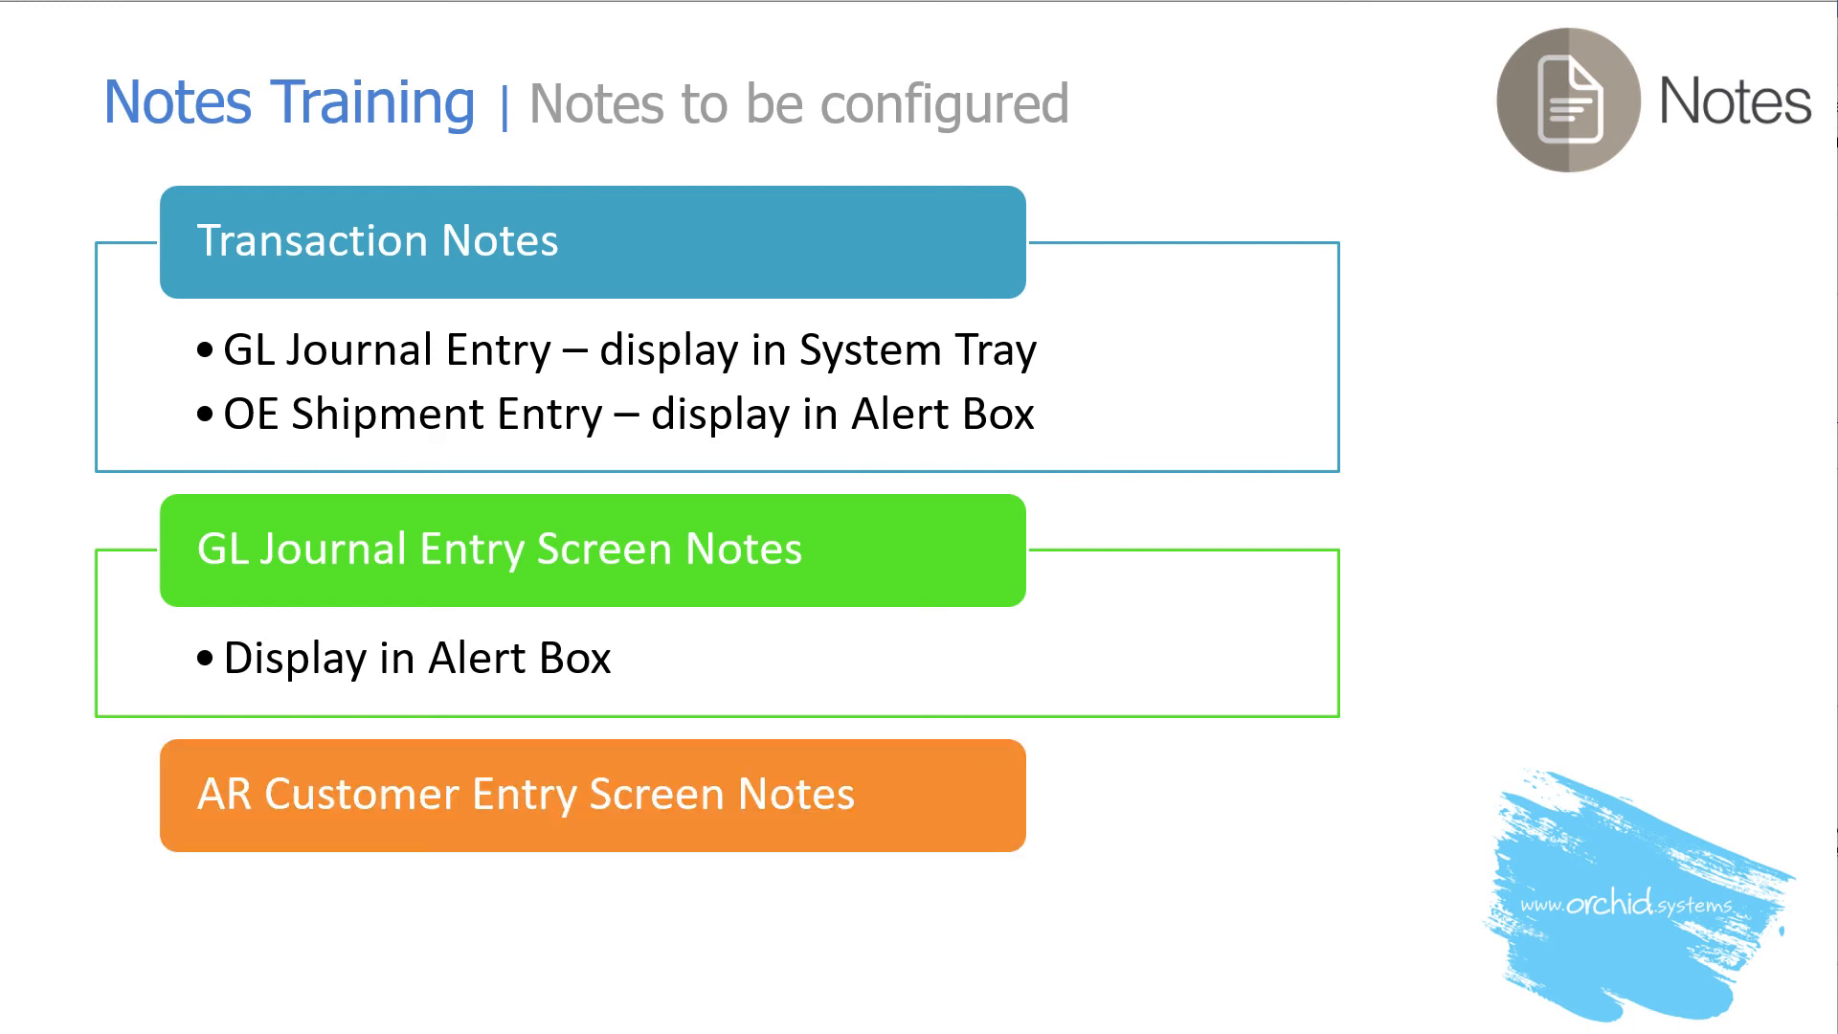
pyautogui.press('Right')
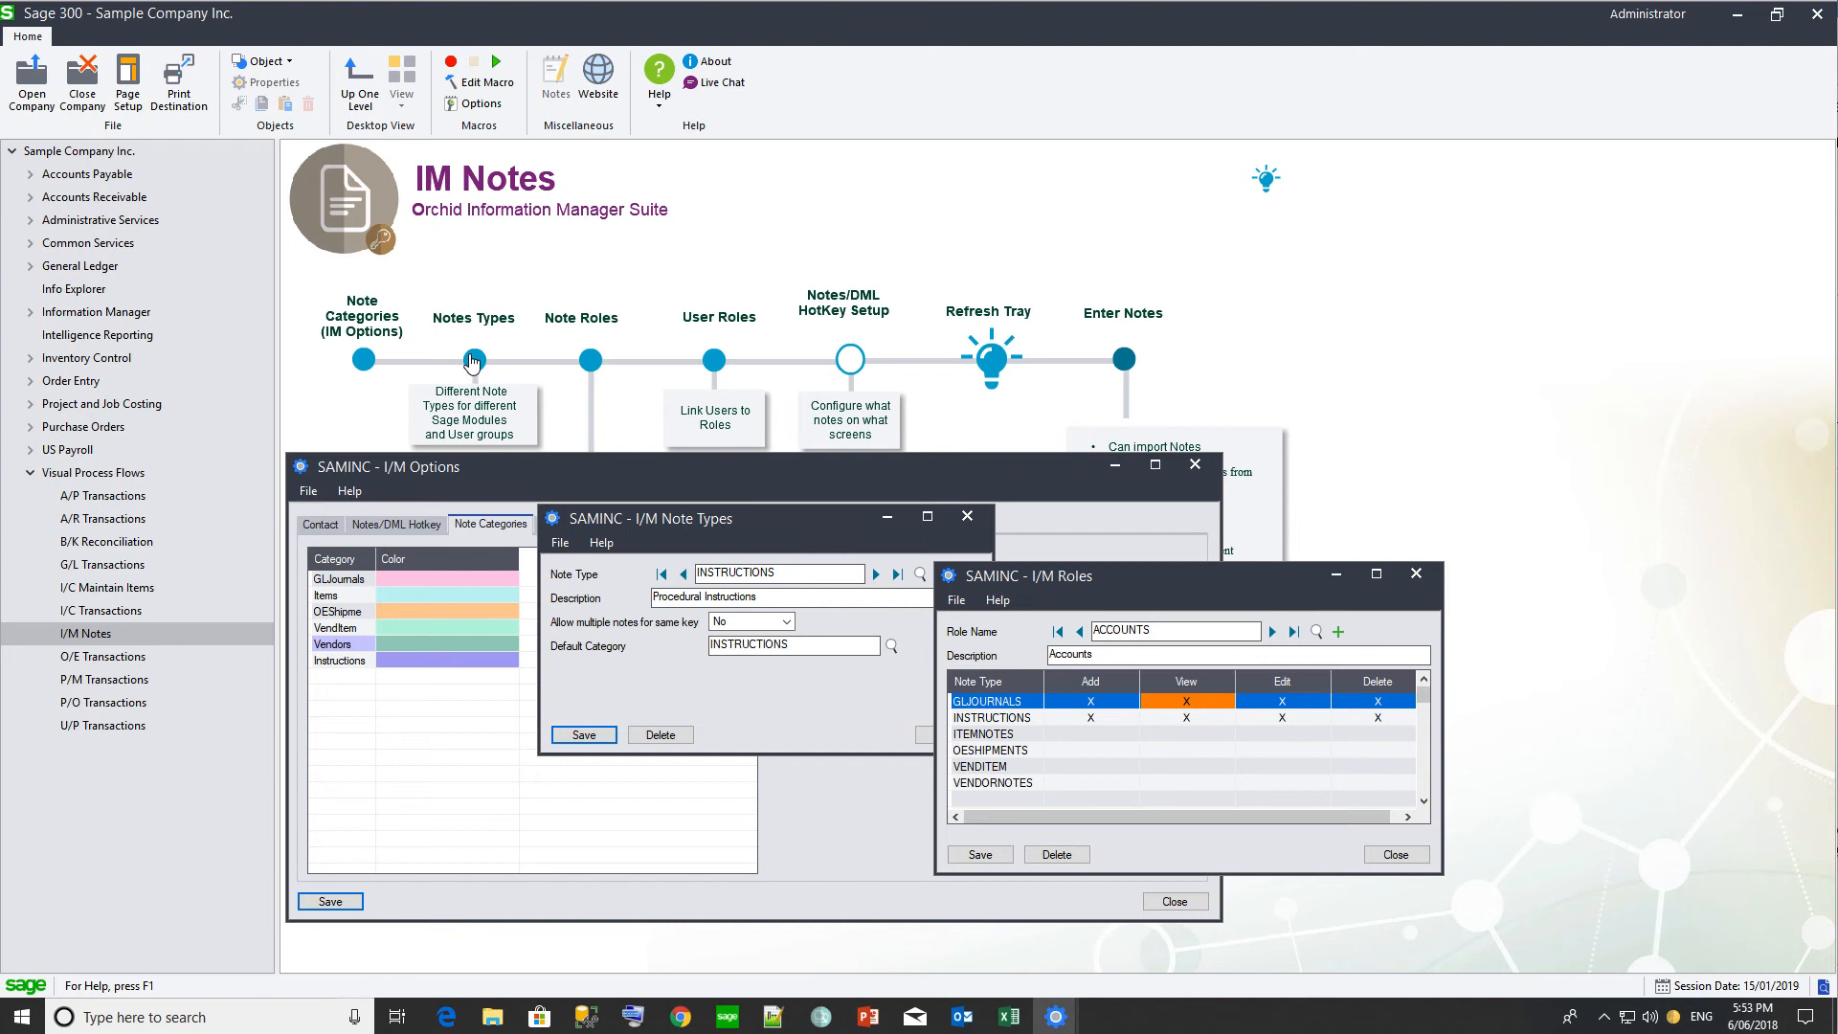
# Step: Review the INSTRUCTIONS note permissions of the roles following ACCOUNTS
pyautogui.click(1272, 632)
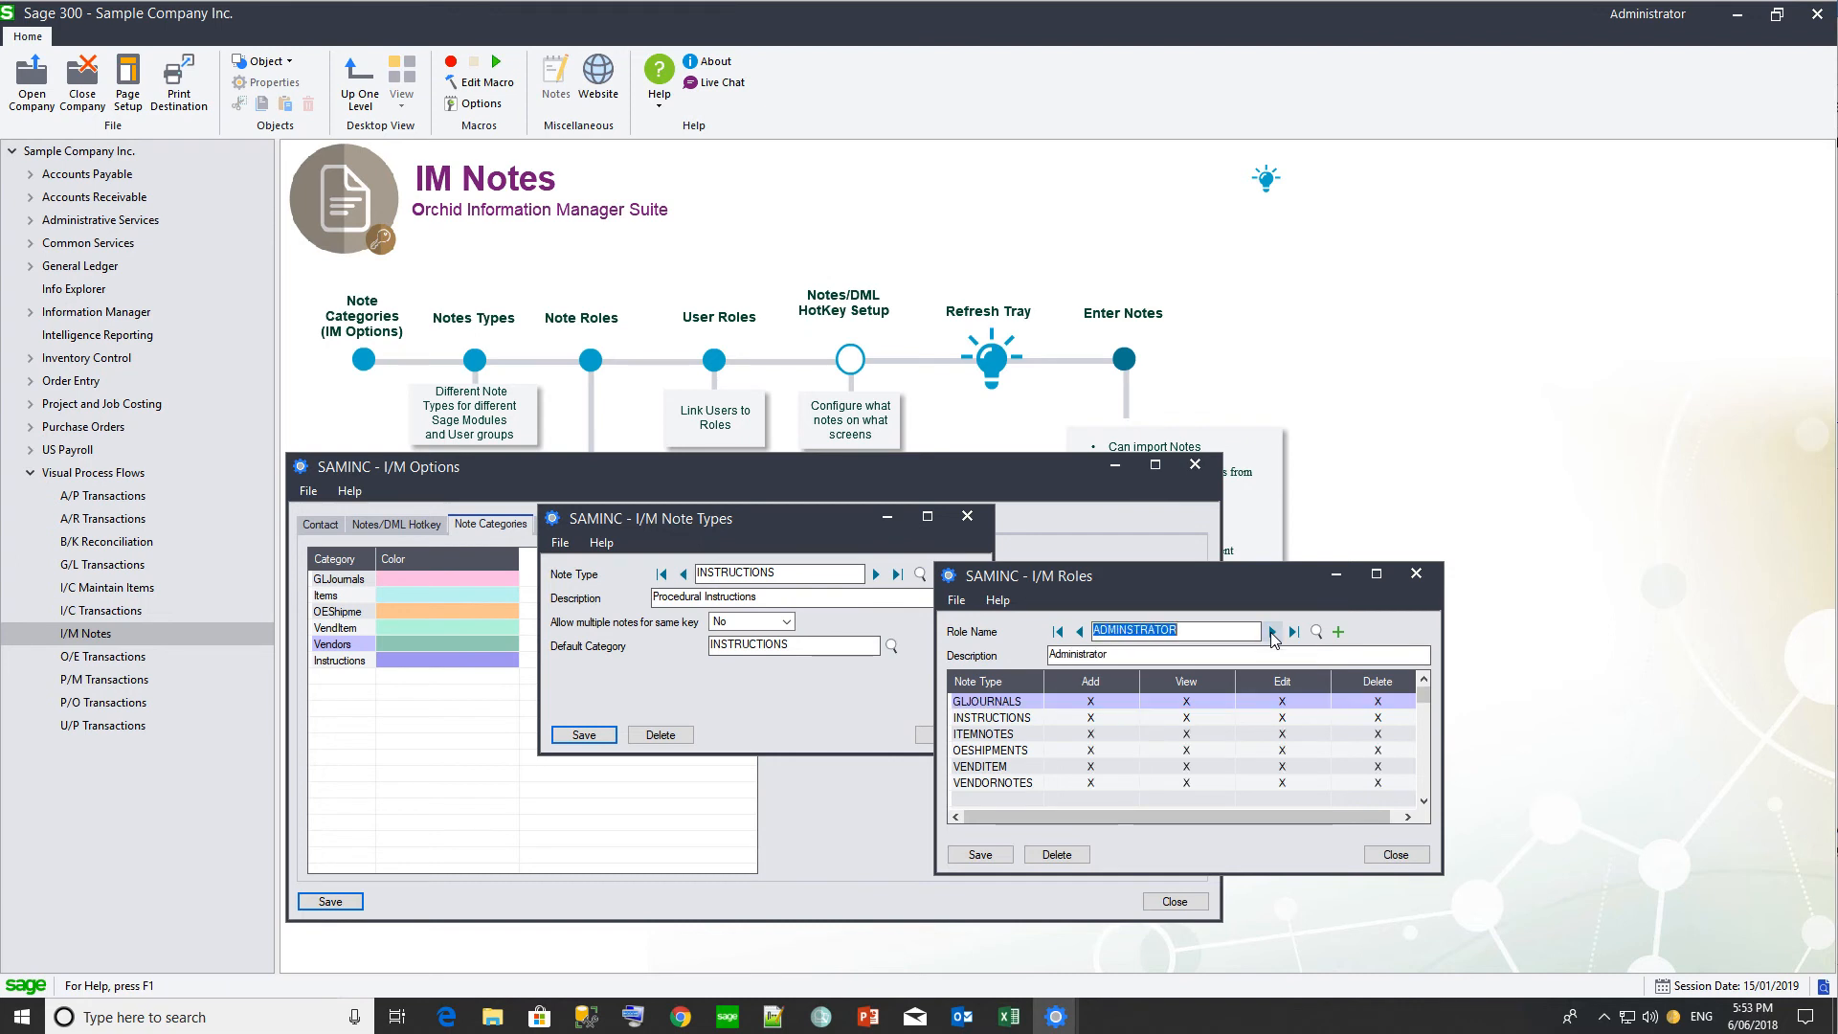
pyautogui.click(1272, 631)
pyautogui.click(1272, 632)
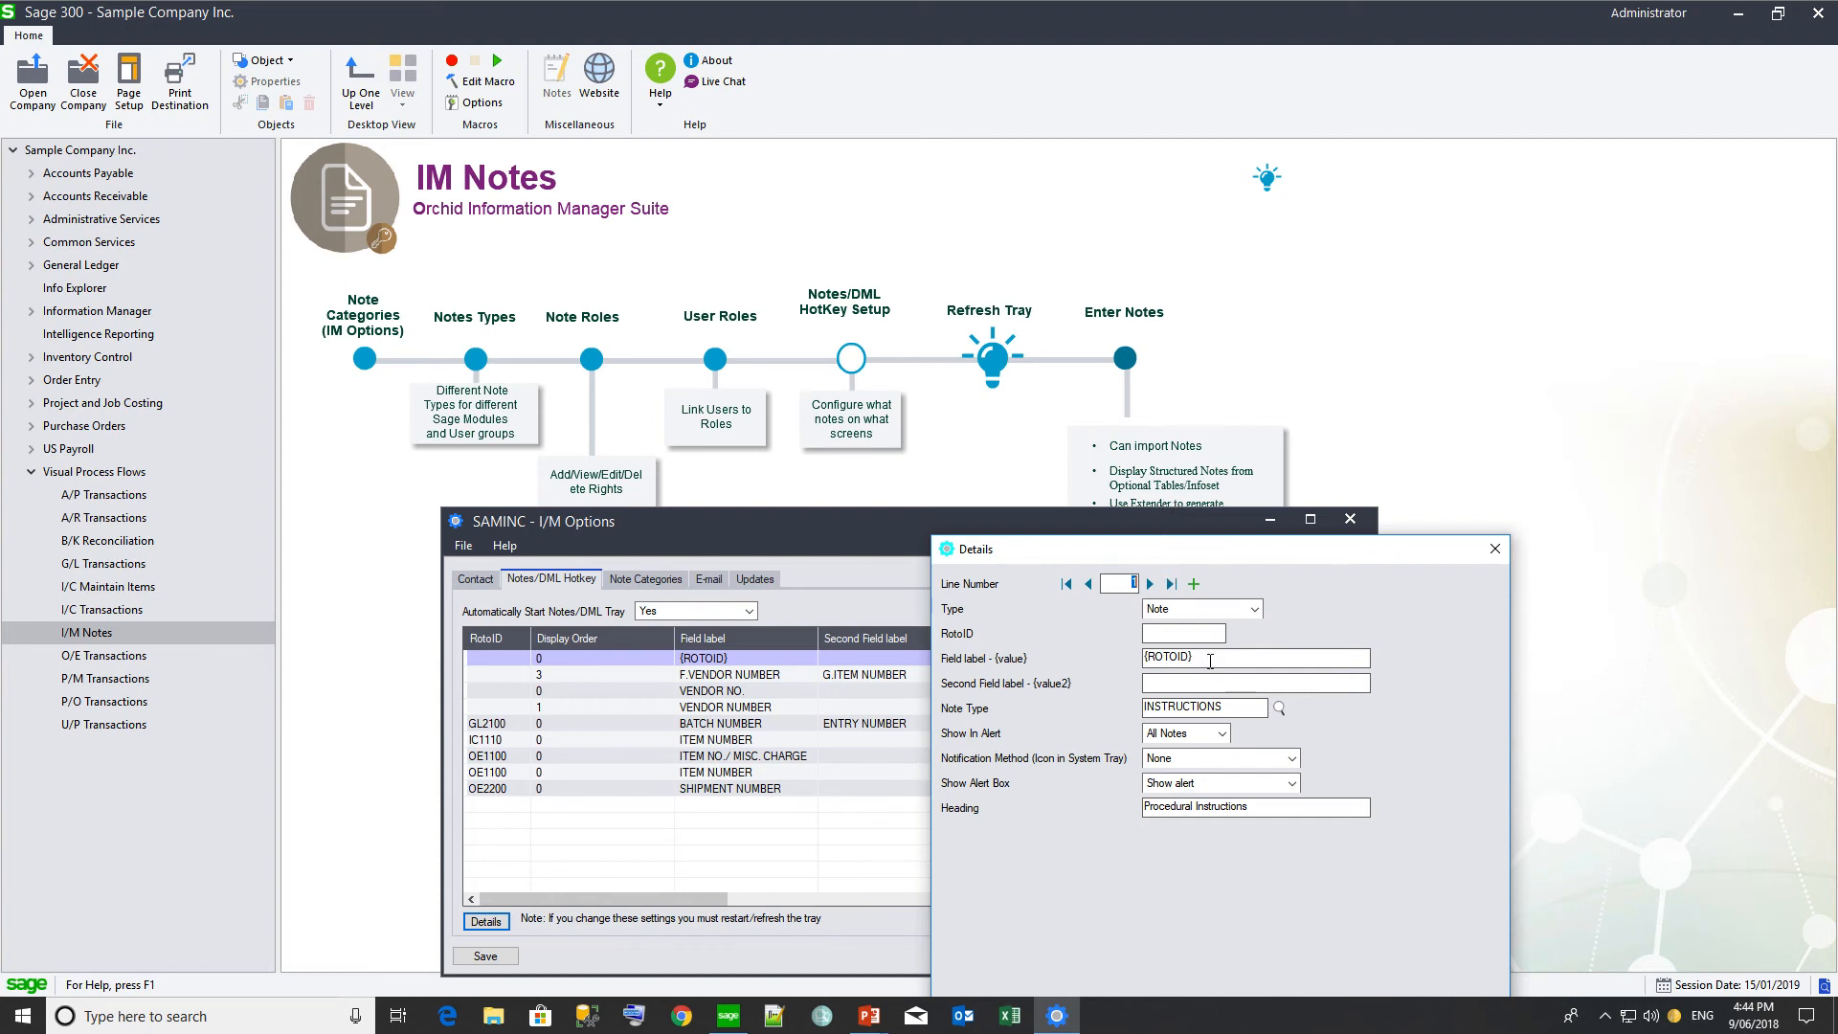
# Step: Check the {ROTOID} field label on the Procedural Instructions hotkey line, and refresh the notes tray
pyautogui.moveTo(1213, 657); pyautogui.dragTo(1119, 652)
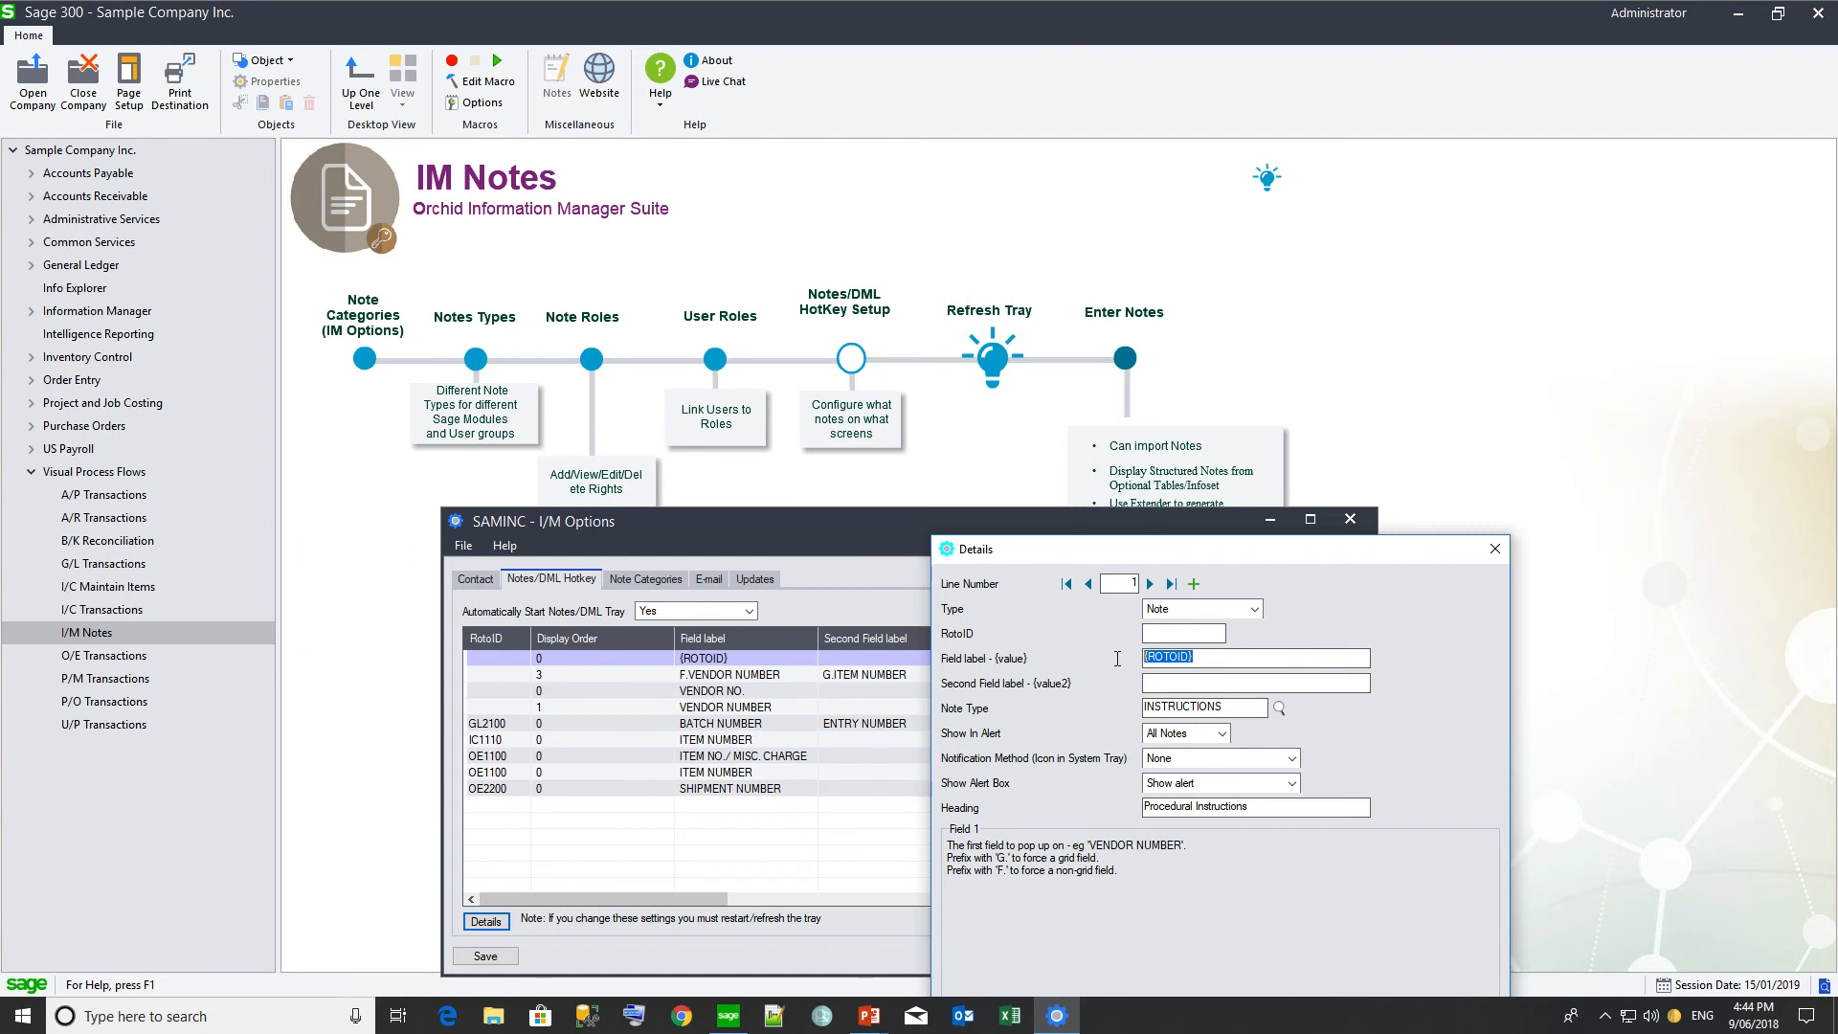
pyautogui.click(1224, 662)
pyautogui.rightClick(1674, 1022)
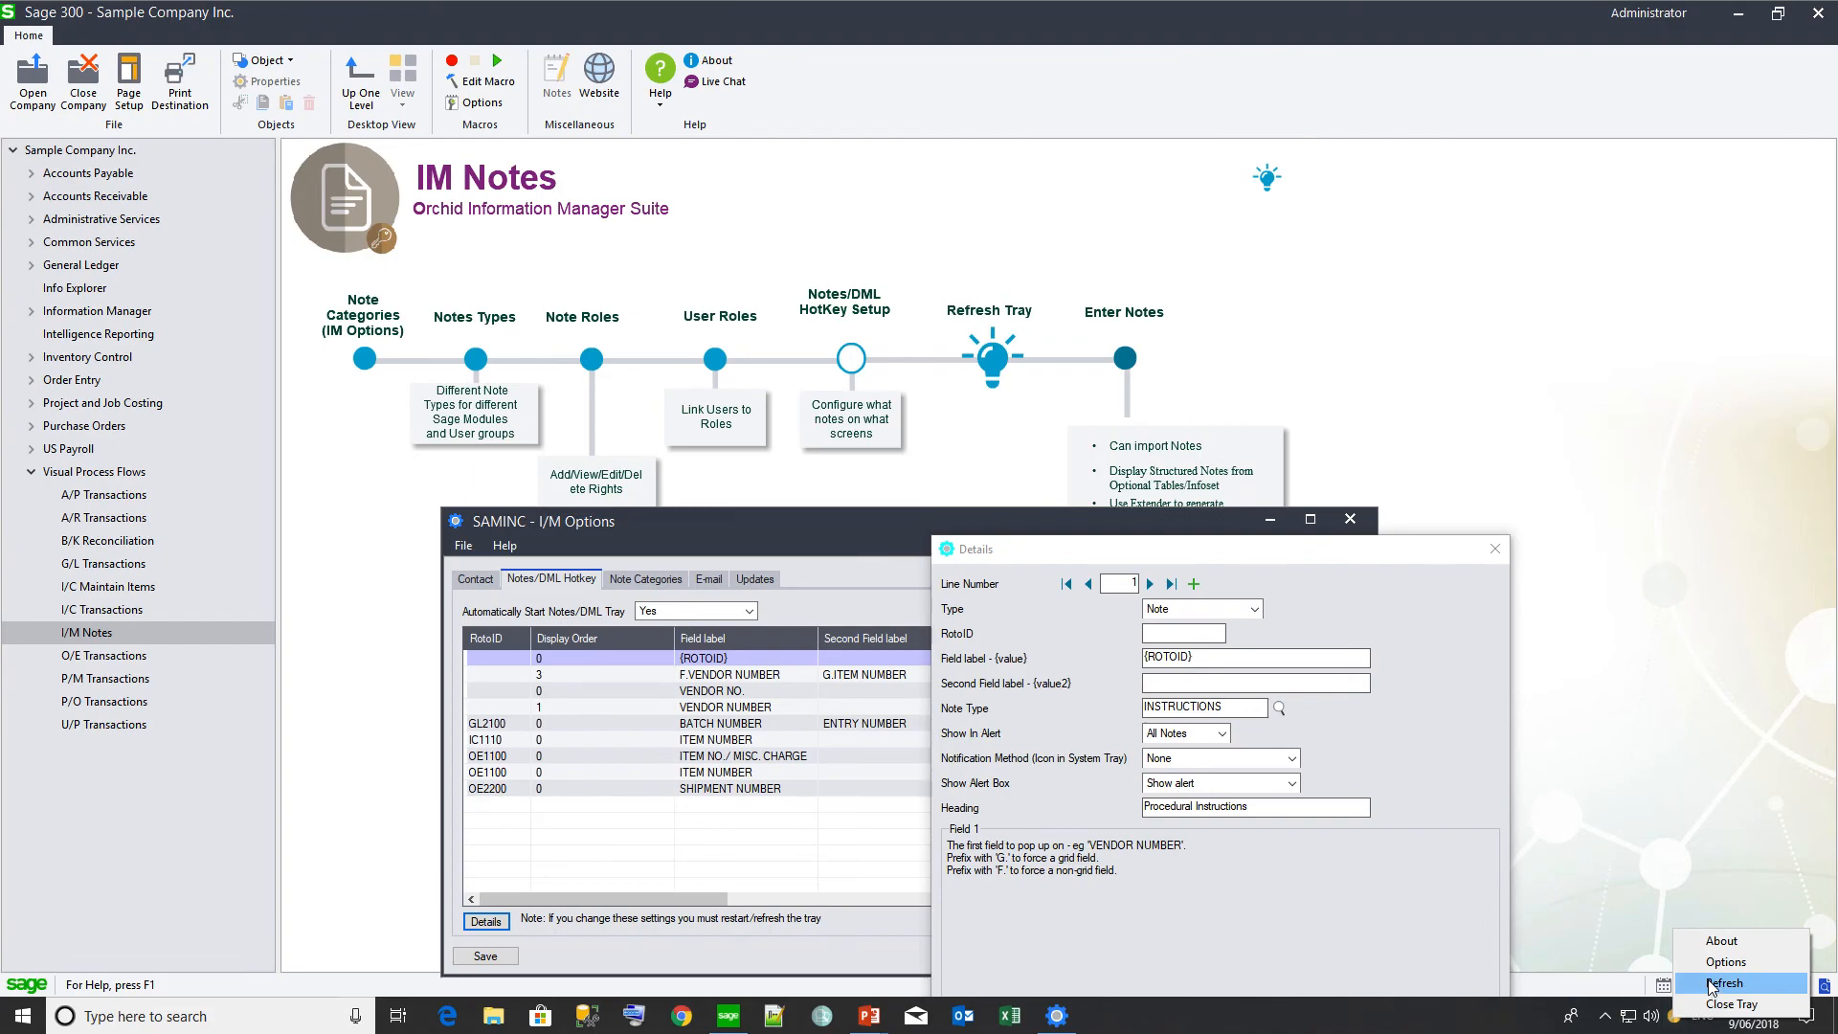
pyautogui.click(1687, 986)
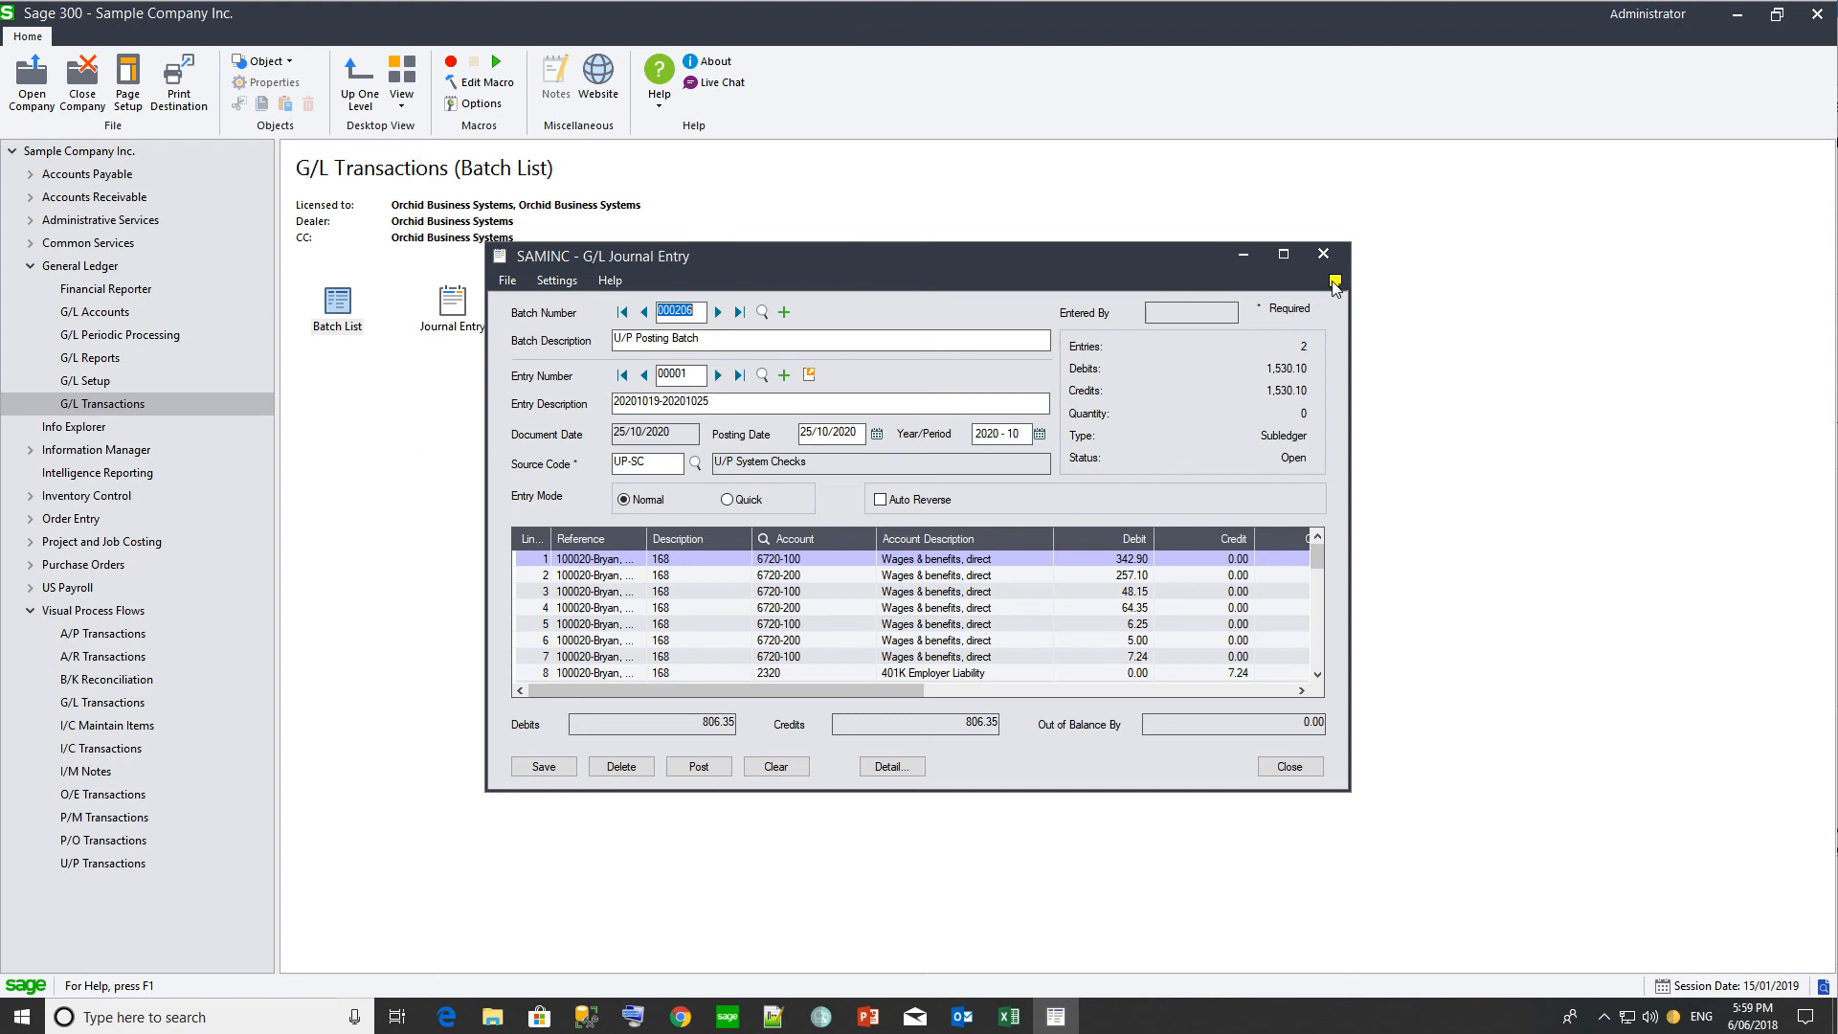
# Step: Add an INSTRUCTIONS note to the G/L Journal Entry screen reading "You must use a specific user id to post to prior period", and display it
pyautogui.click(1334, 281)
pyautogui.click(1750, 285)
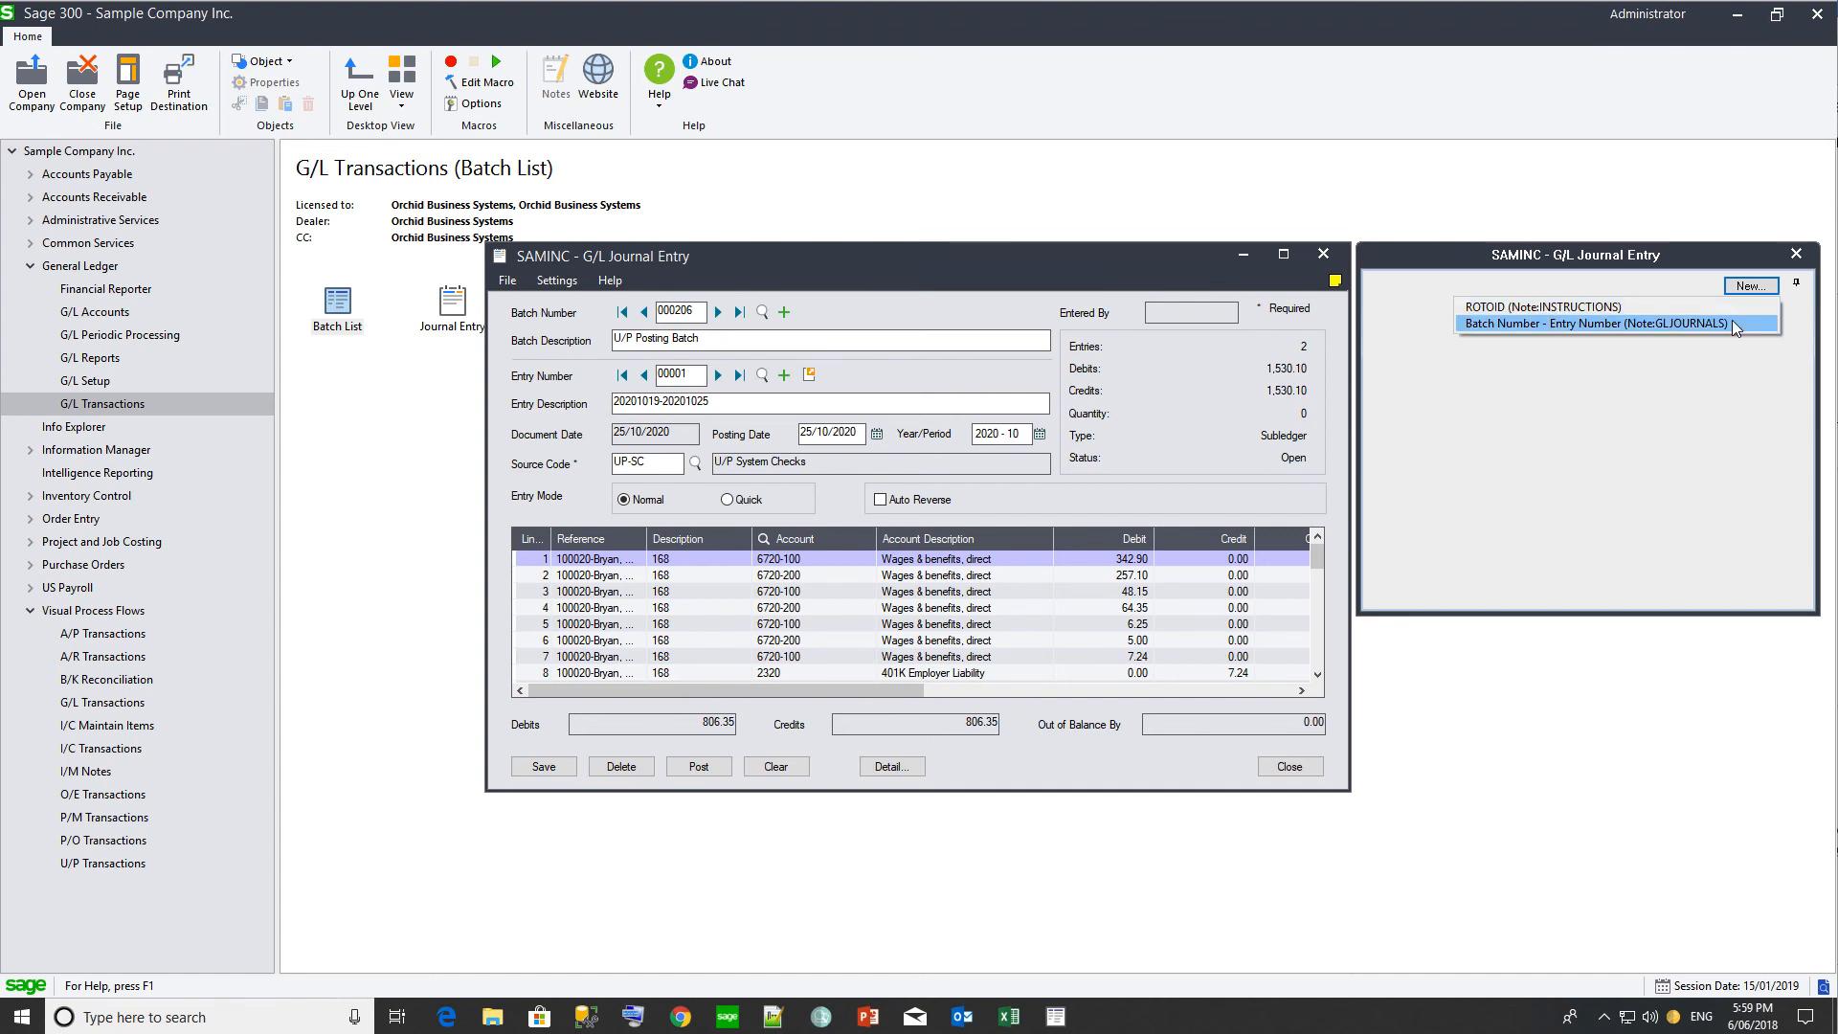
pyautogui.click(1597, 307)
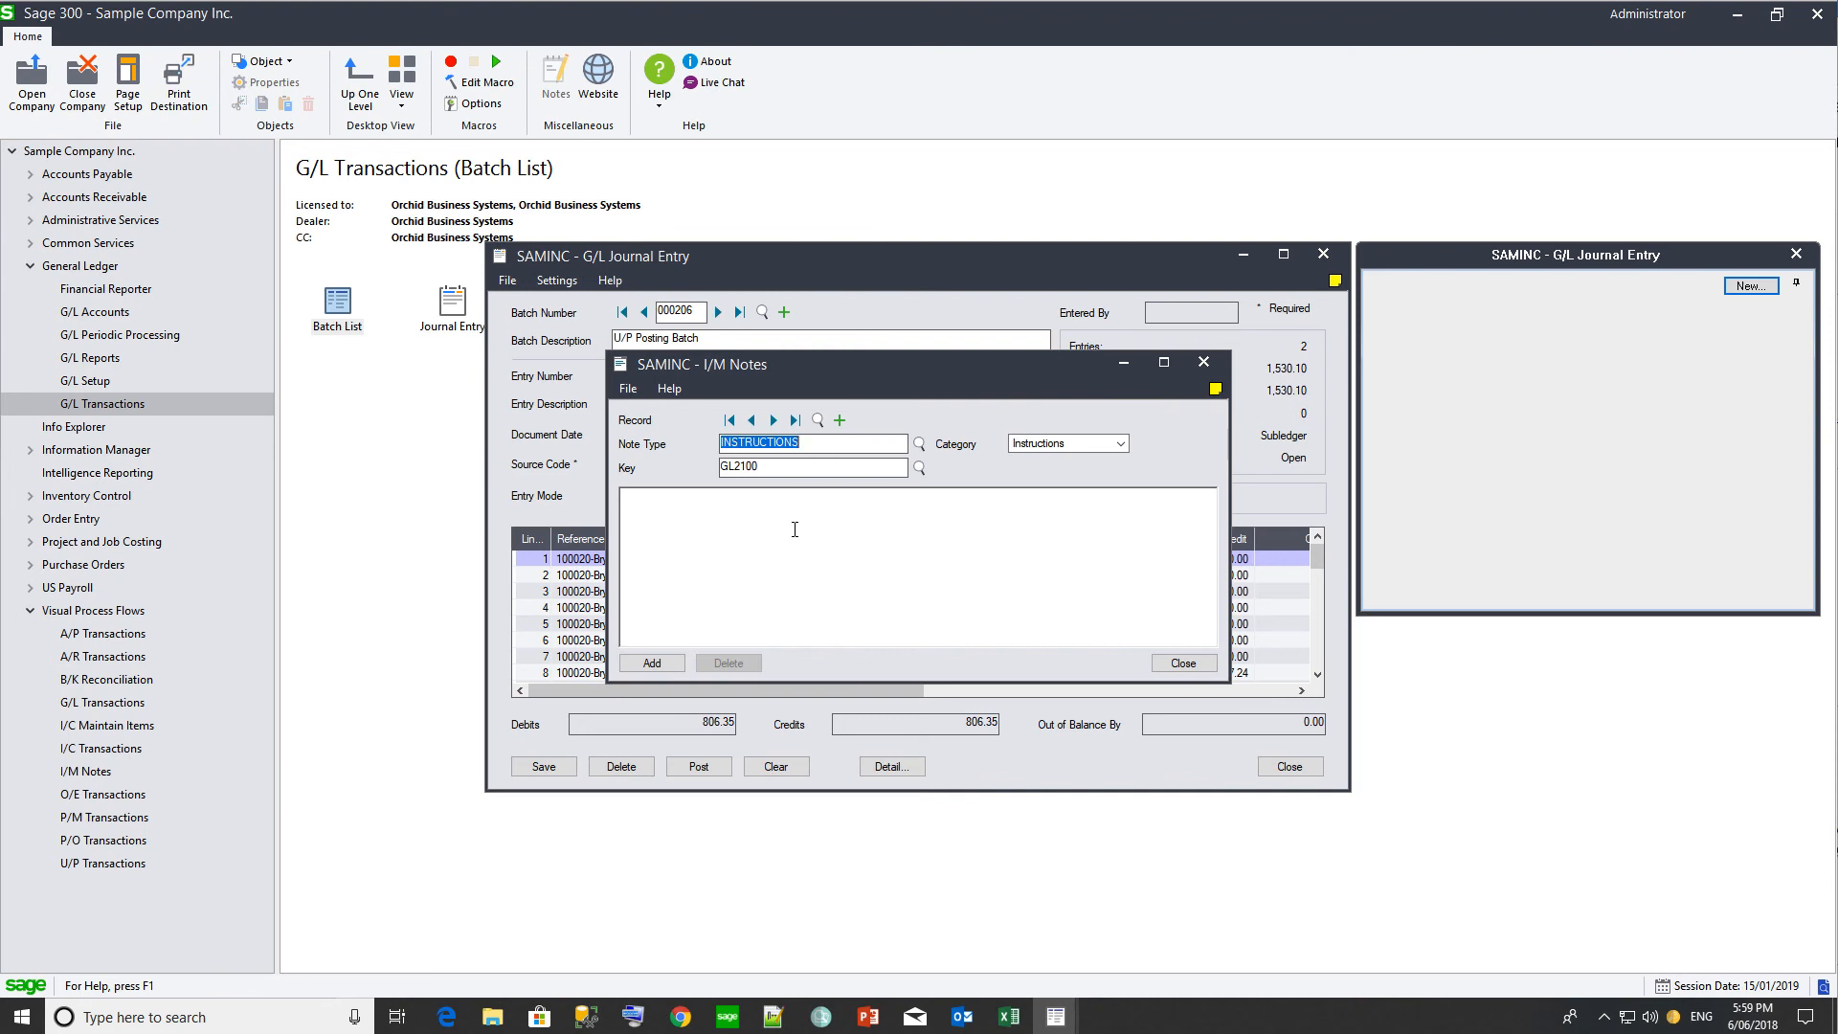
pyautogui.click(650, 498)
pyautogui.write('You must use')
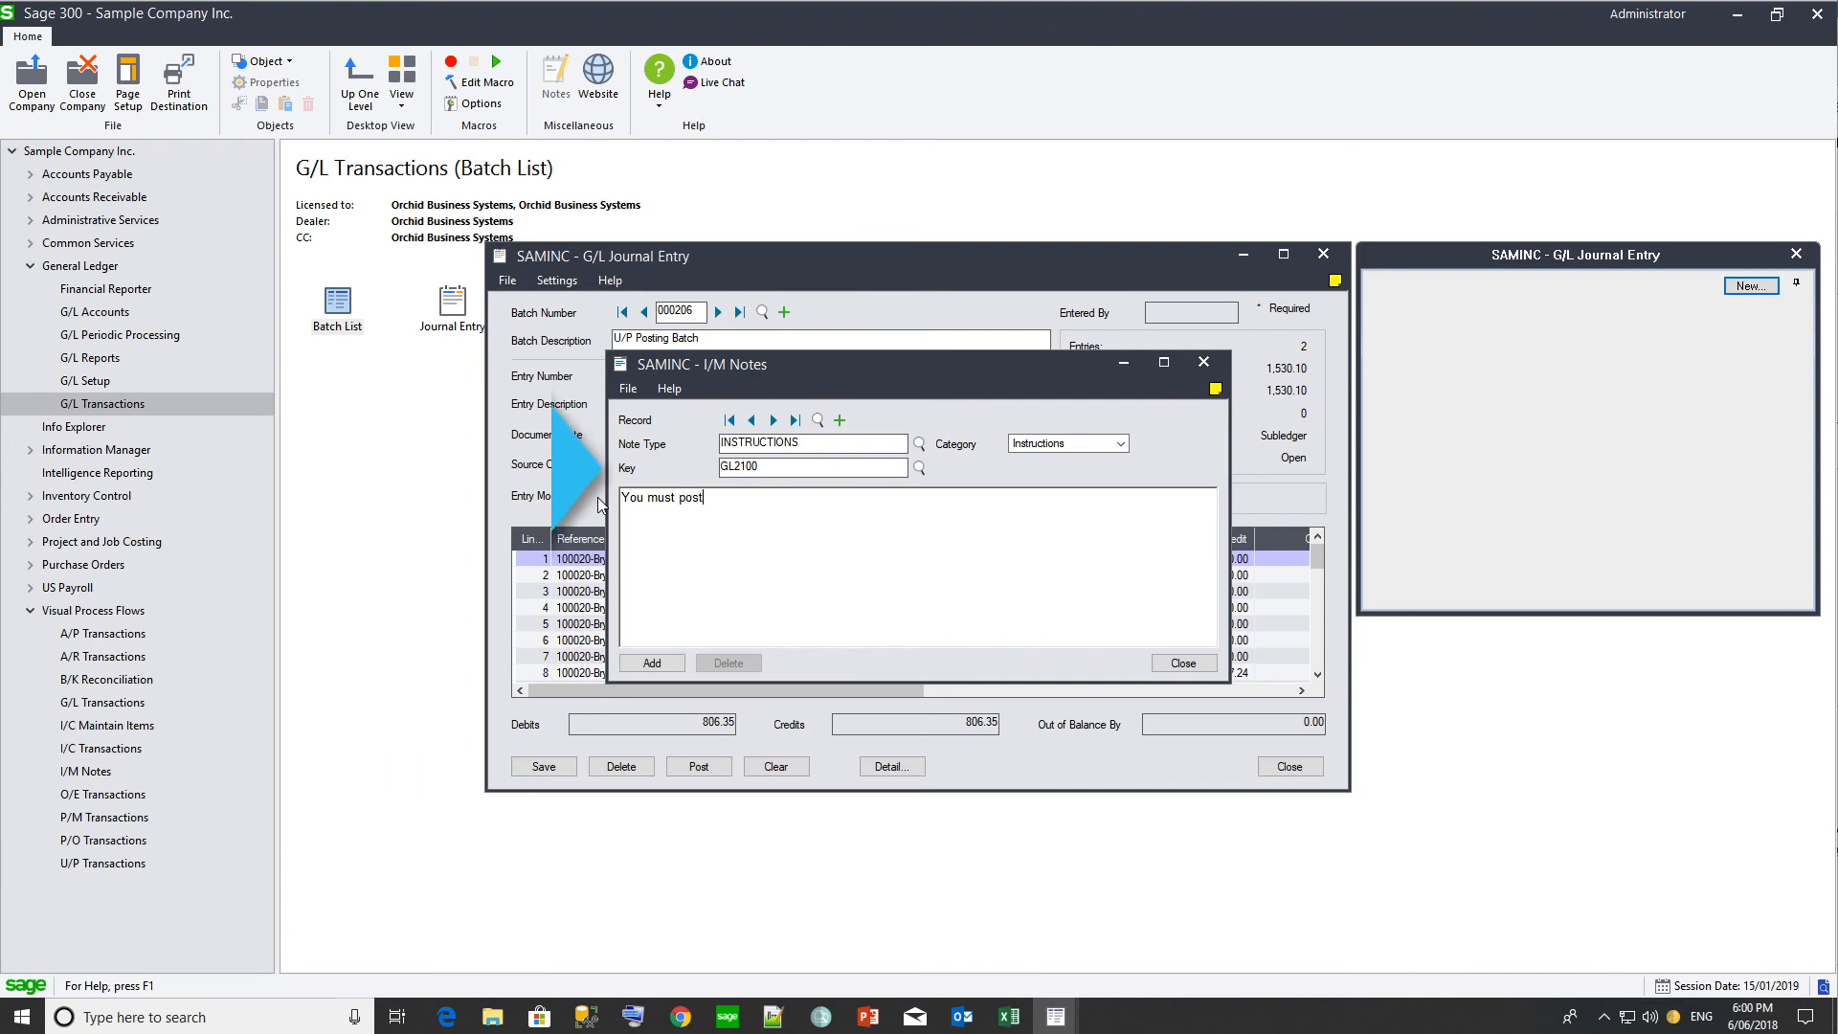
pyautogui.write(' a specific ')
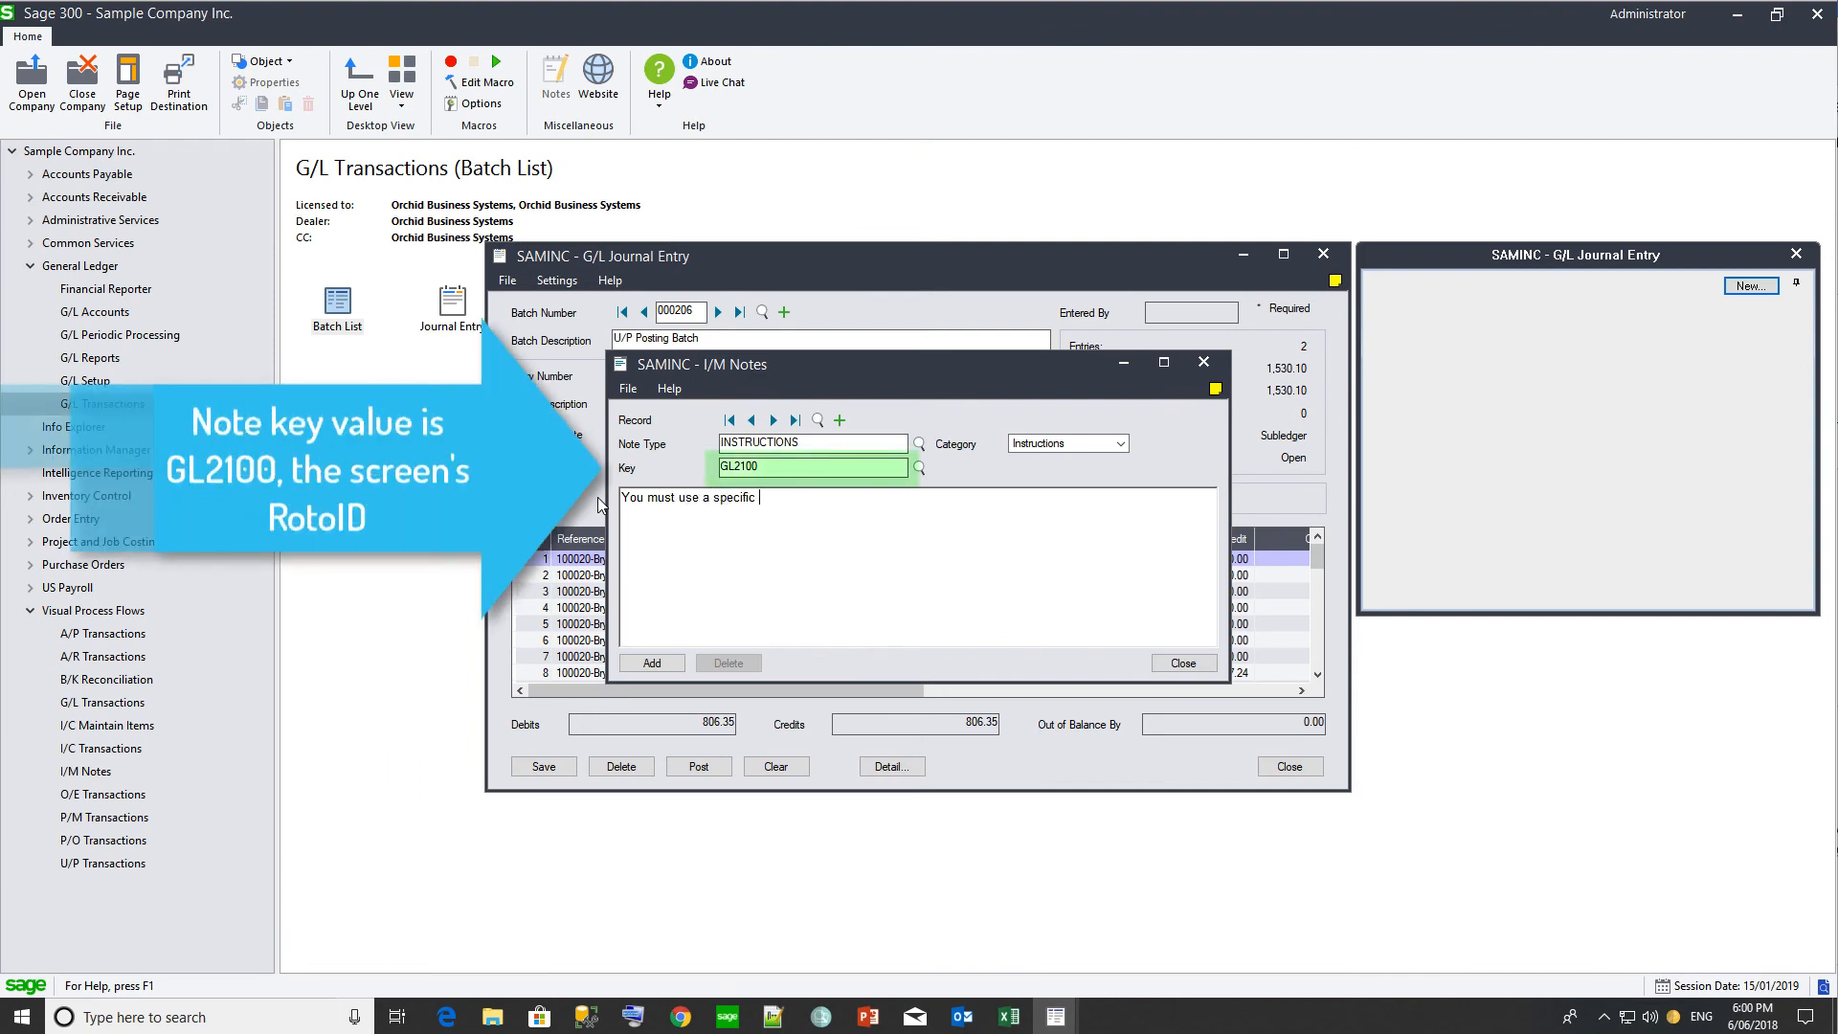
pyautogui.write('user id to post to prior period')
pyautogui.click(652, 663)
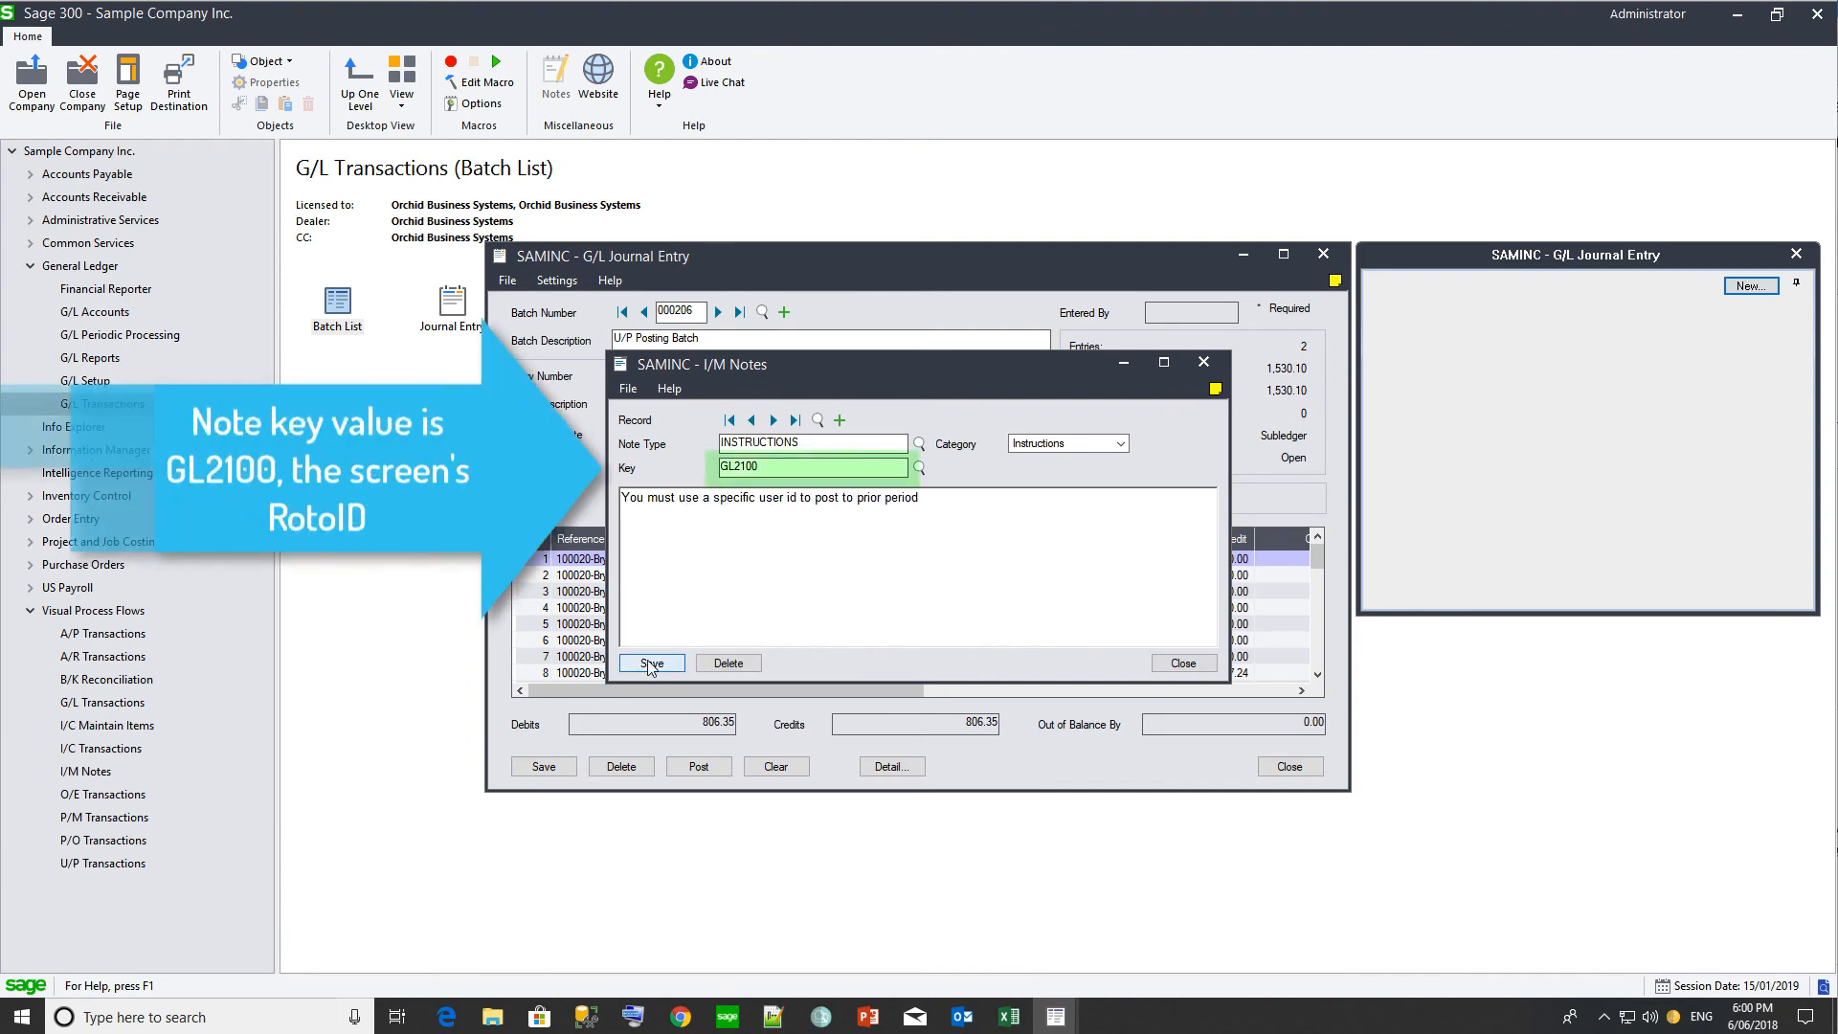
pyautogui.click(1183, 662)
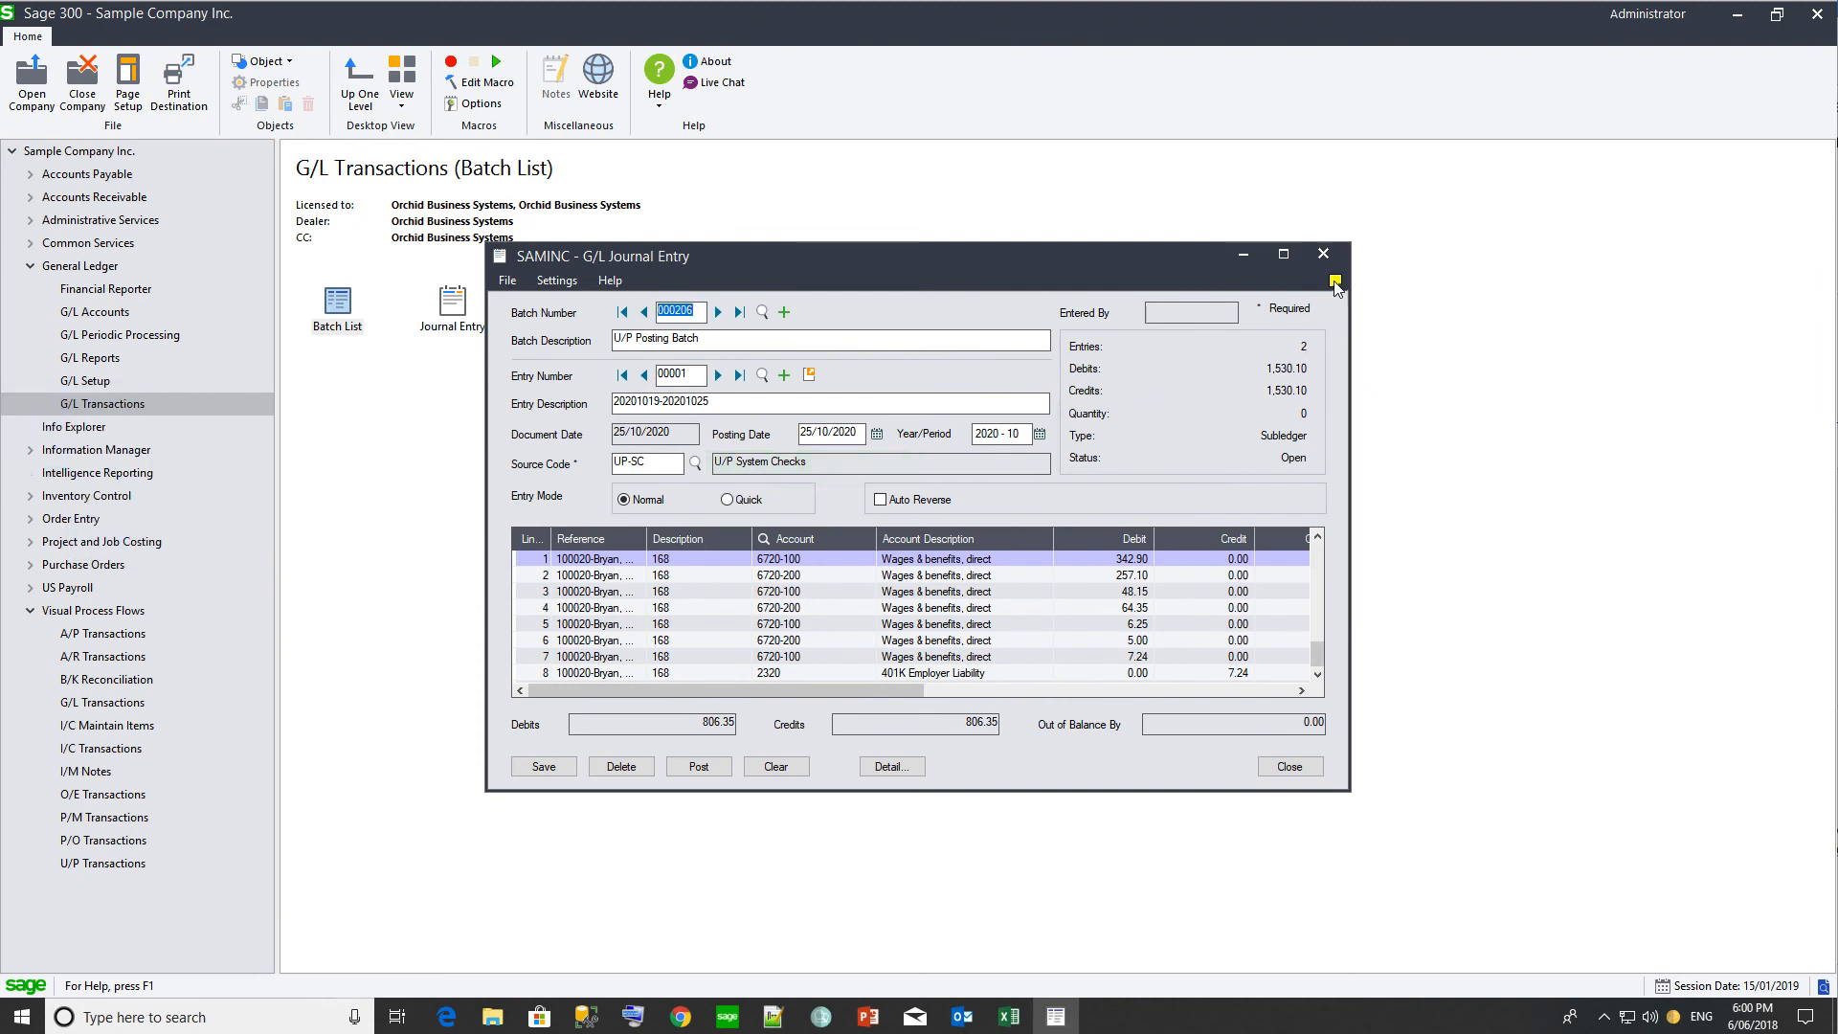
pyautogui.click(1336, 282)
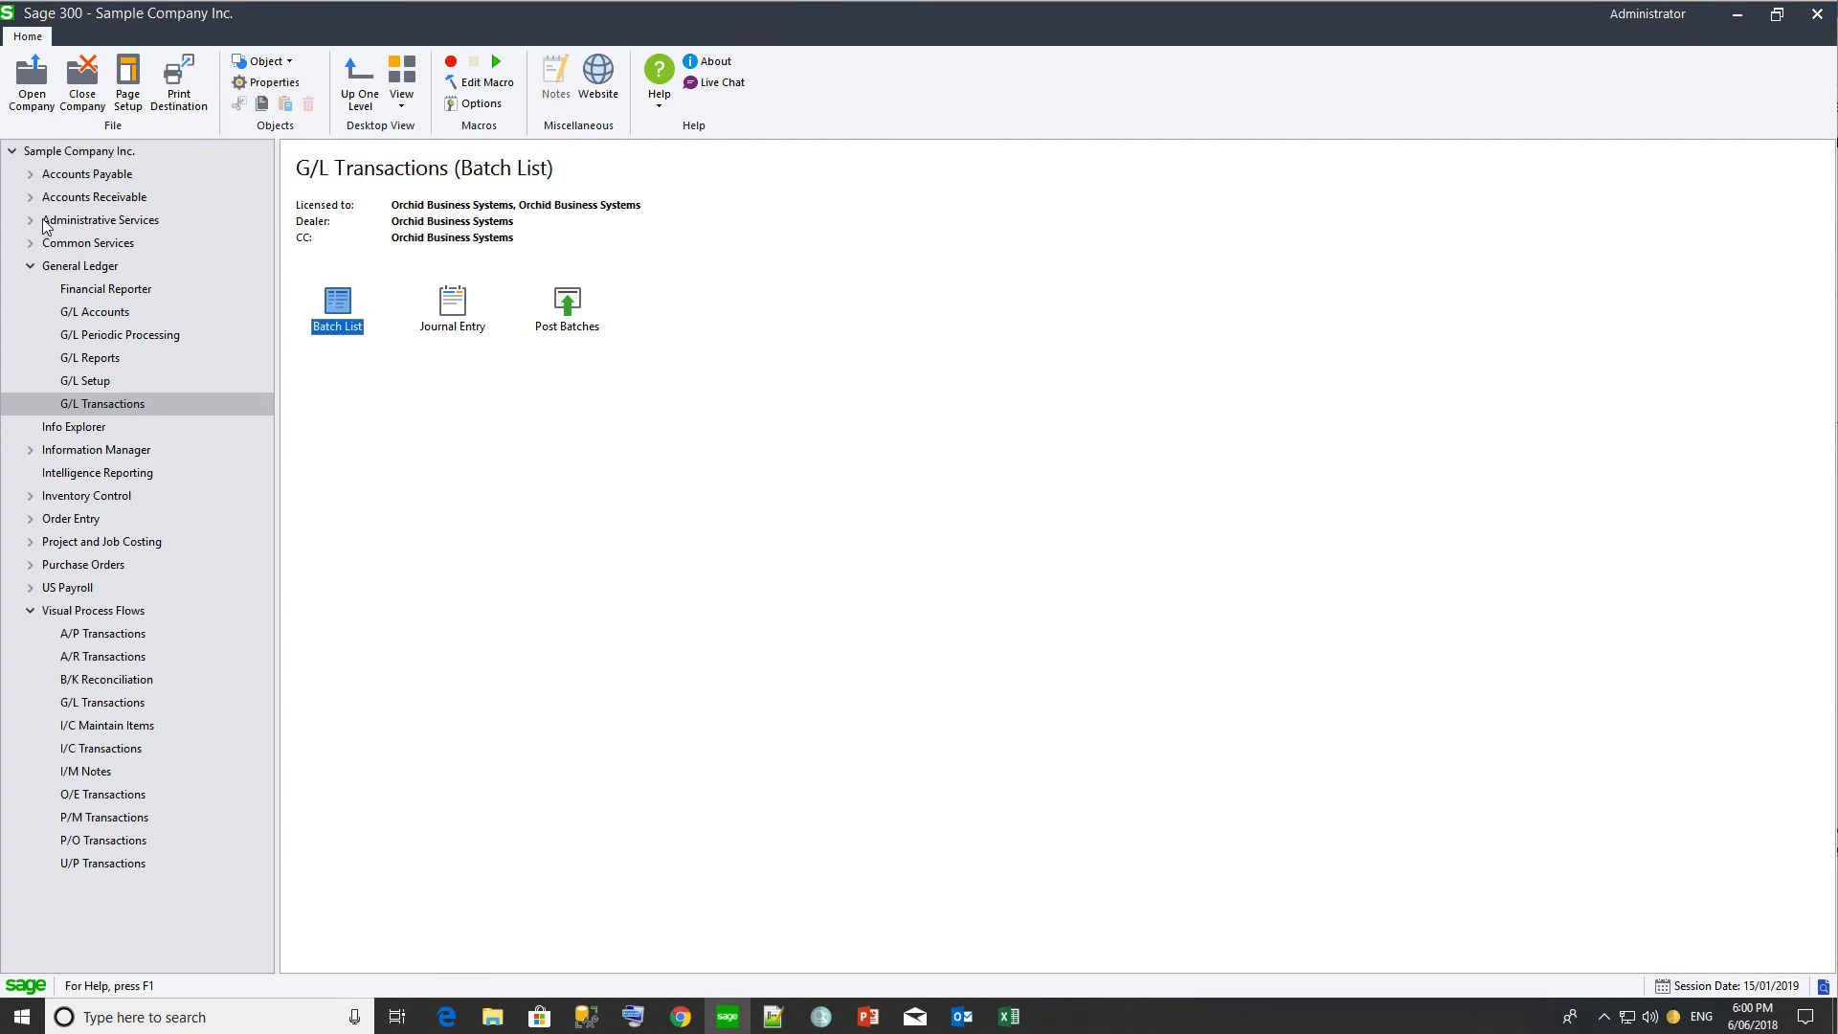
# Step: Add an INSTRUCTIONS note to the A/R Customers screen reading "Use the RETAIL group for new customers in NSW"
pyautogui.click(30, 197)
pyautogui.click(98, 243)
pyautogui.doubleClick(568, 303)
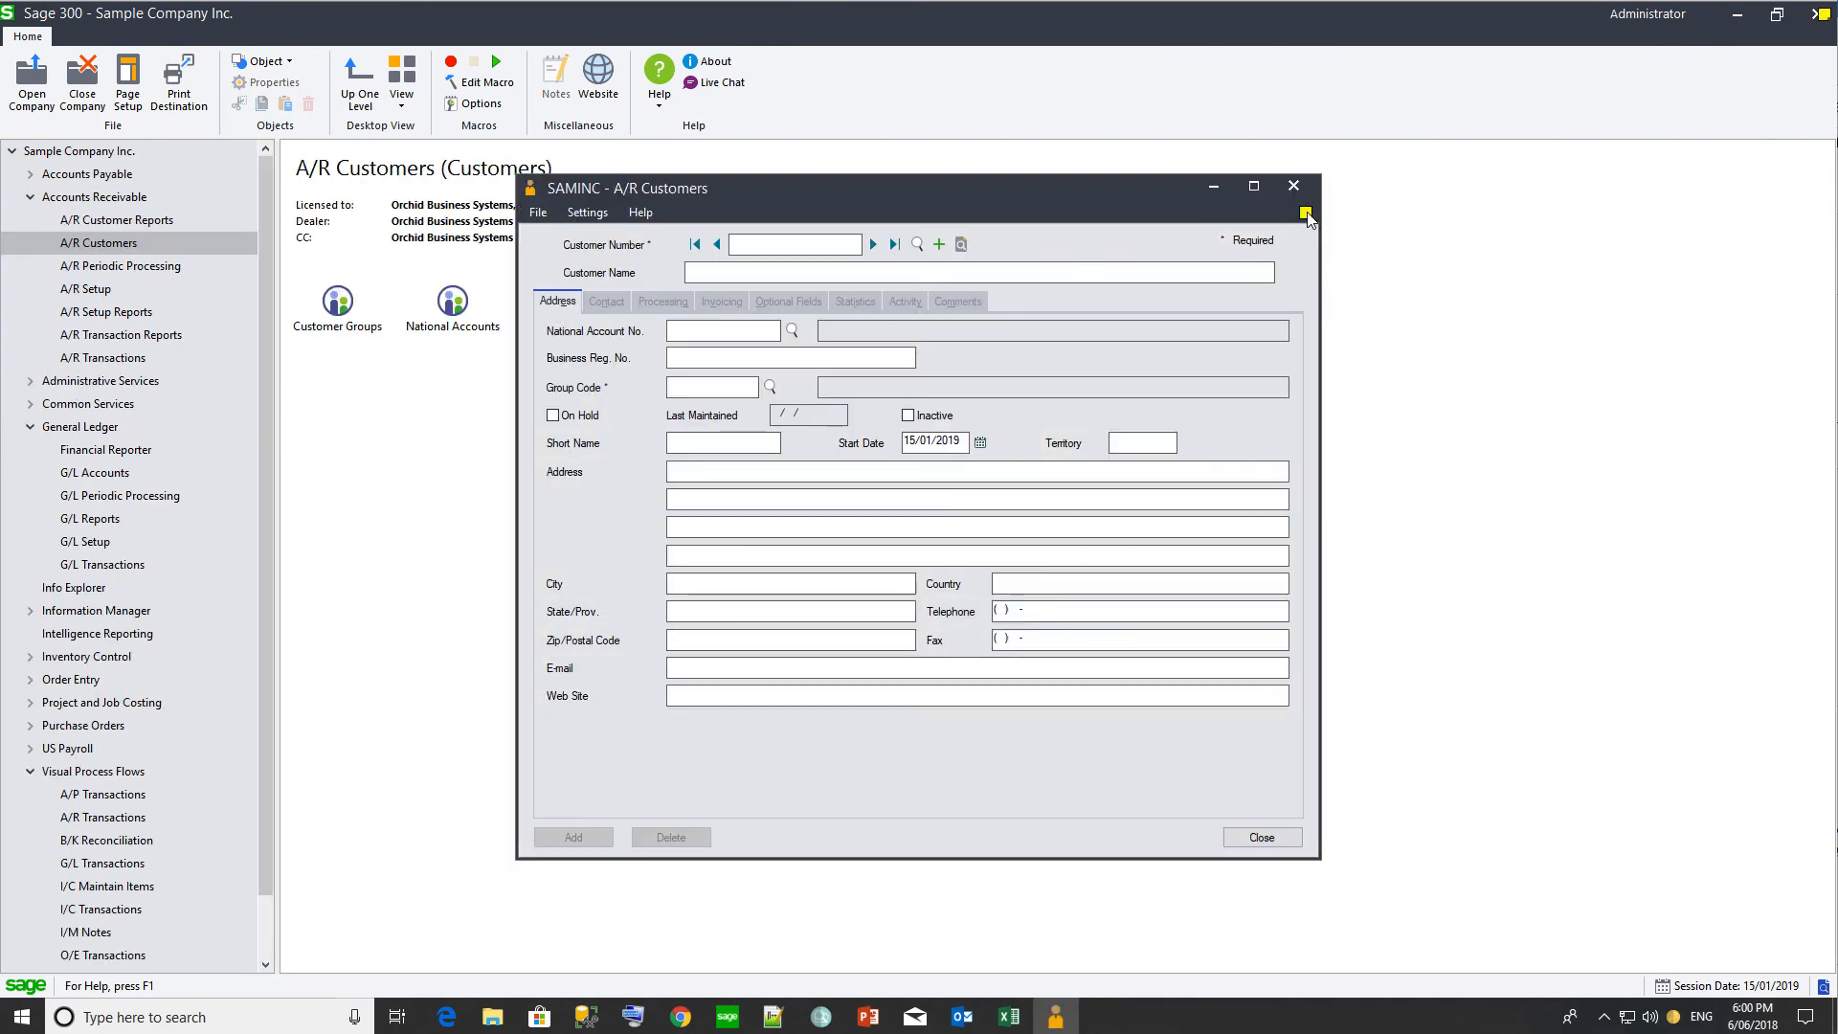
pyautogui.click(1306, 213)
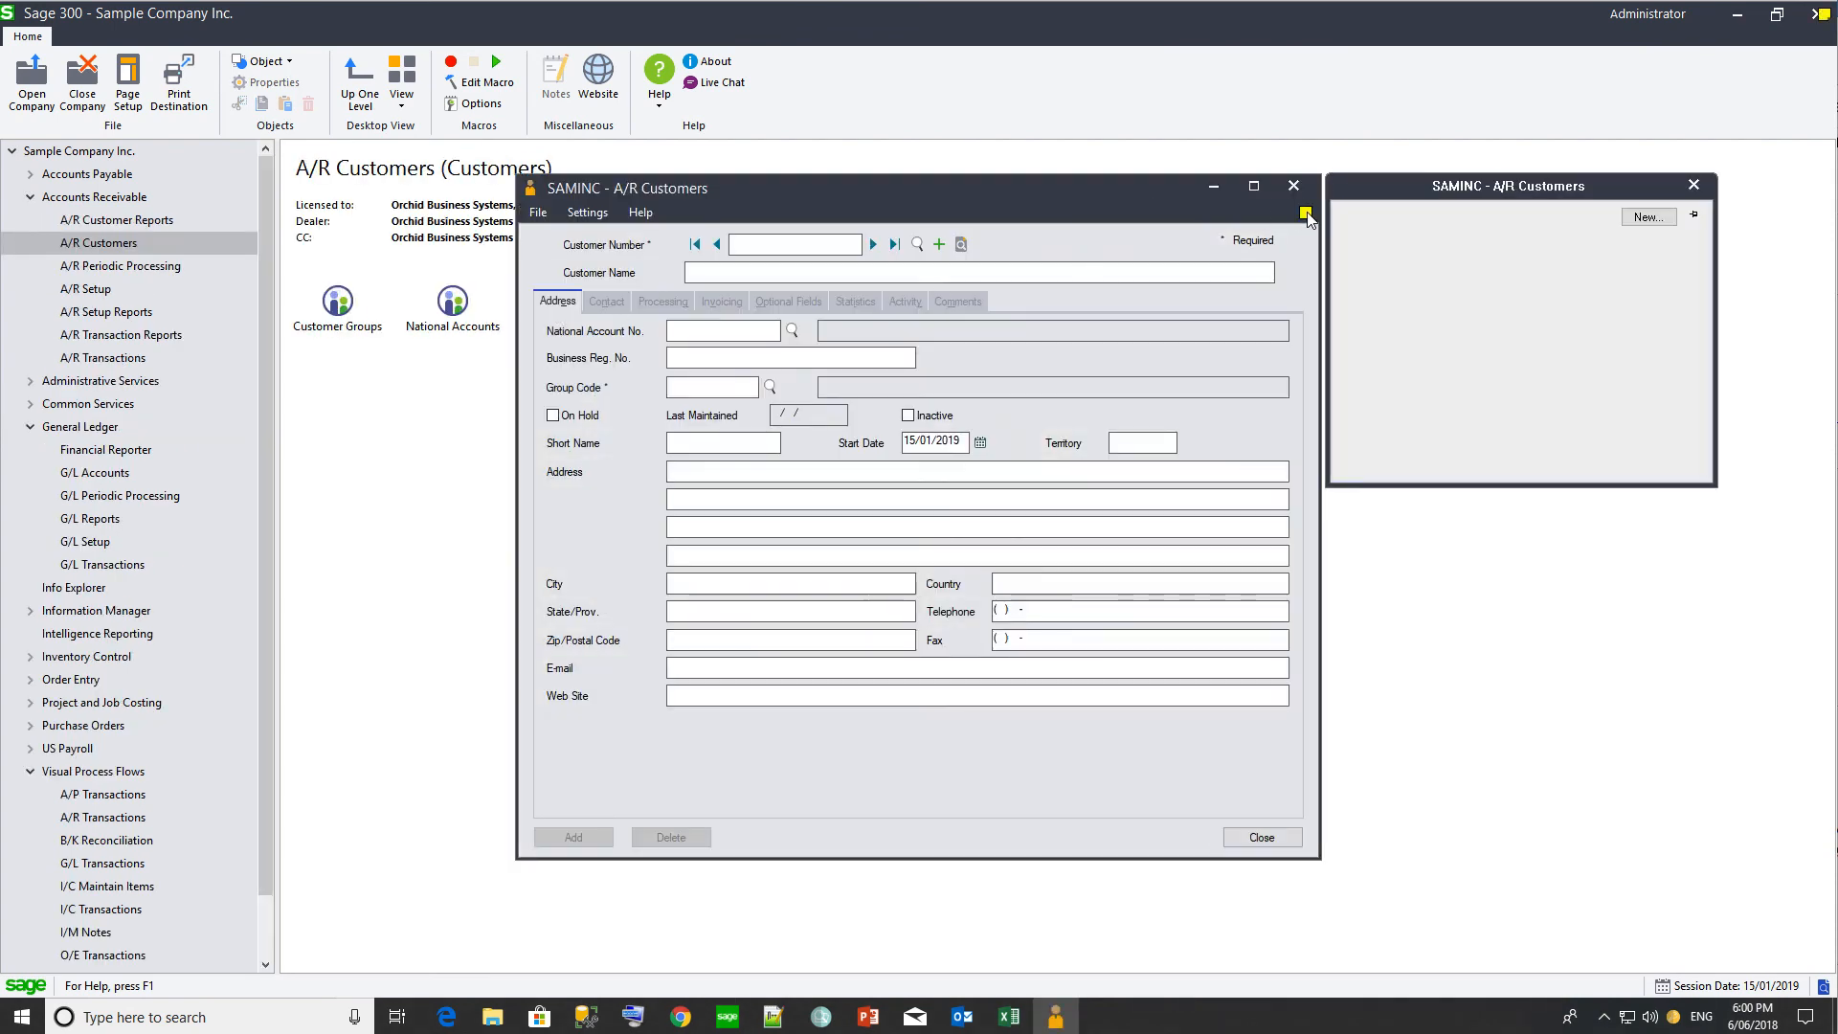
pyautogui.click(1645, 218)
pyautogui.click(1606, 239)
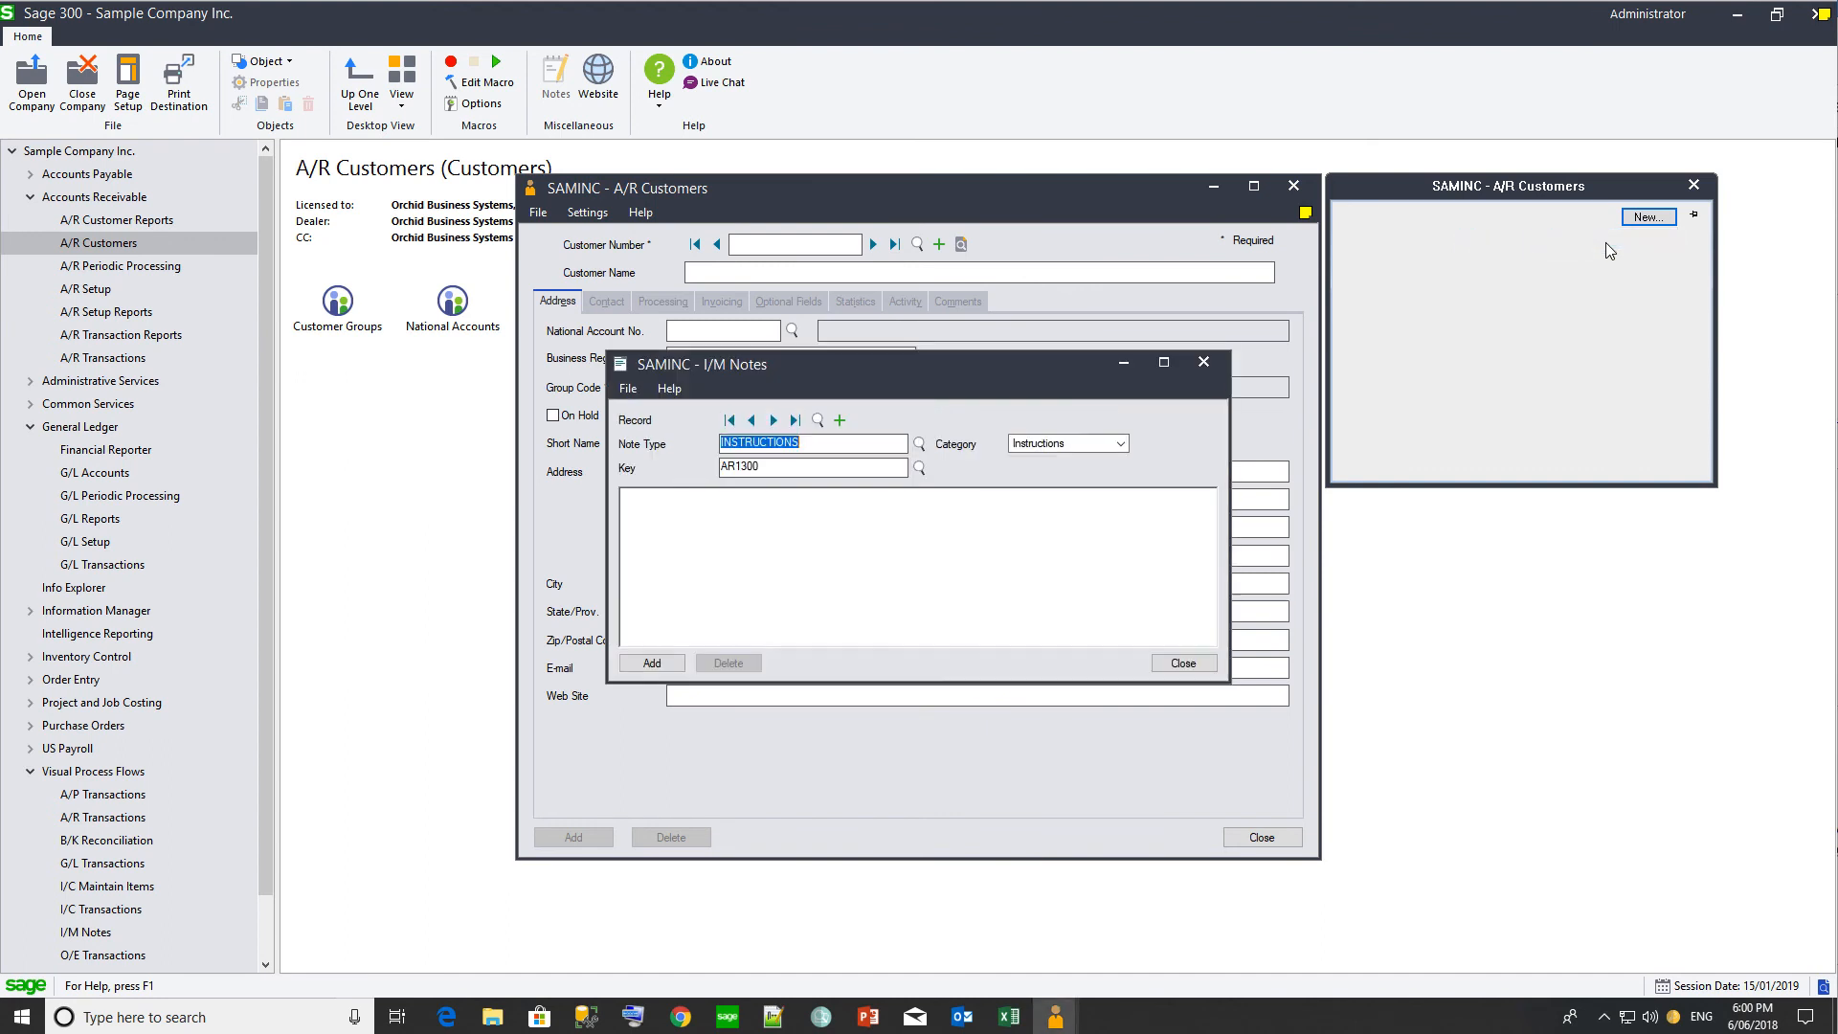
pyautogui.write('Use the RETAIL group for new customers in NSW')
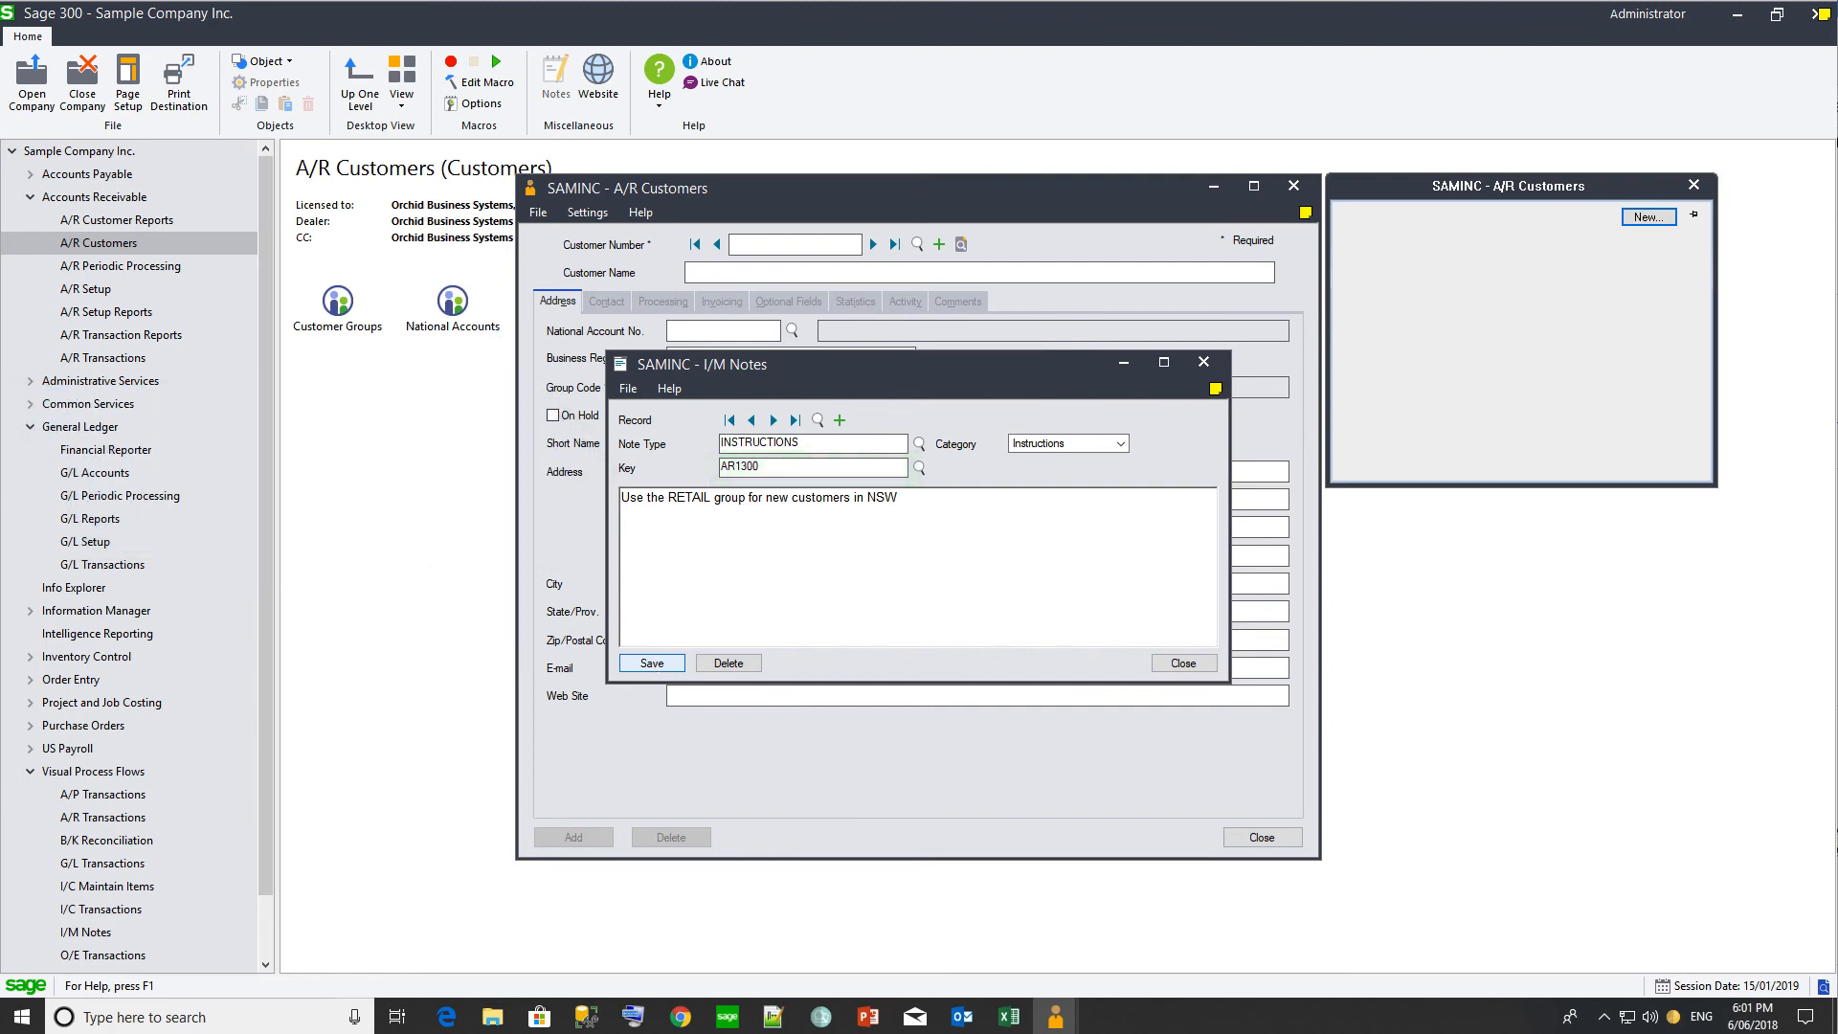
pyautogui.click(1185, 664)
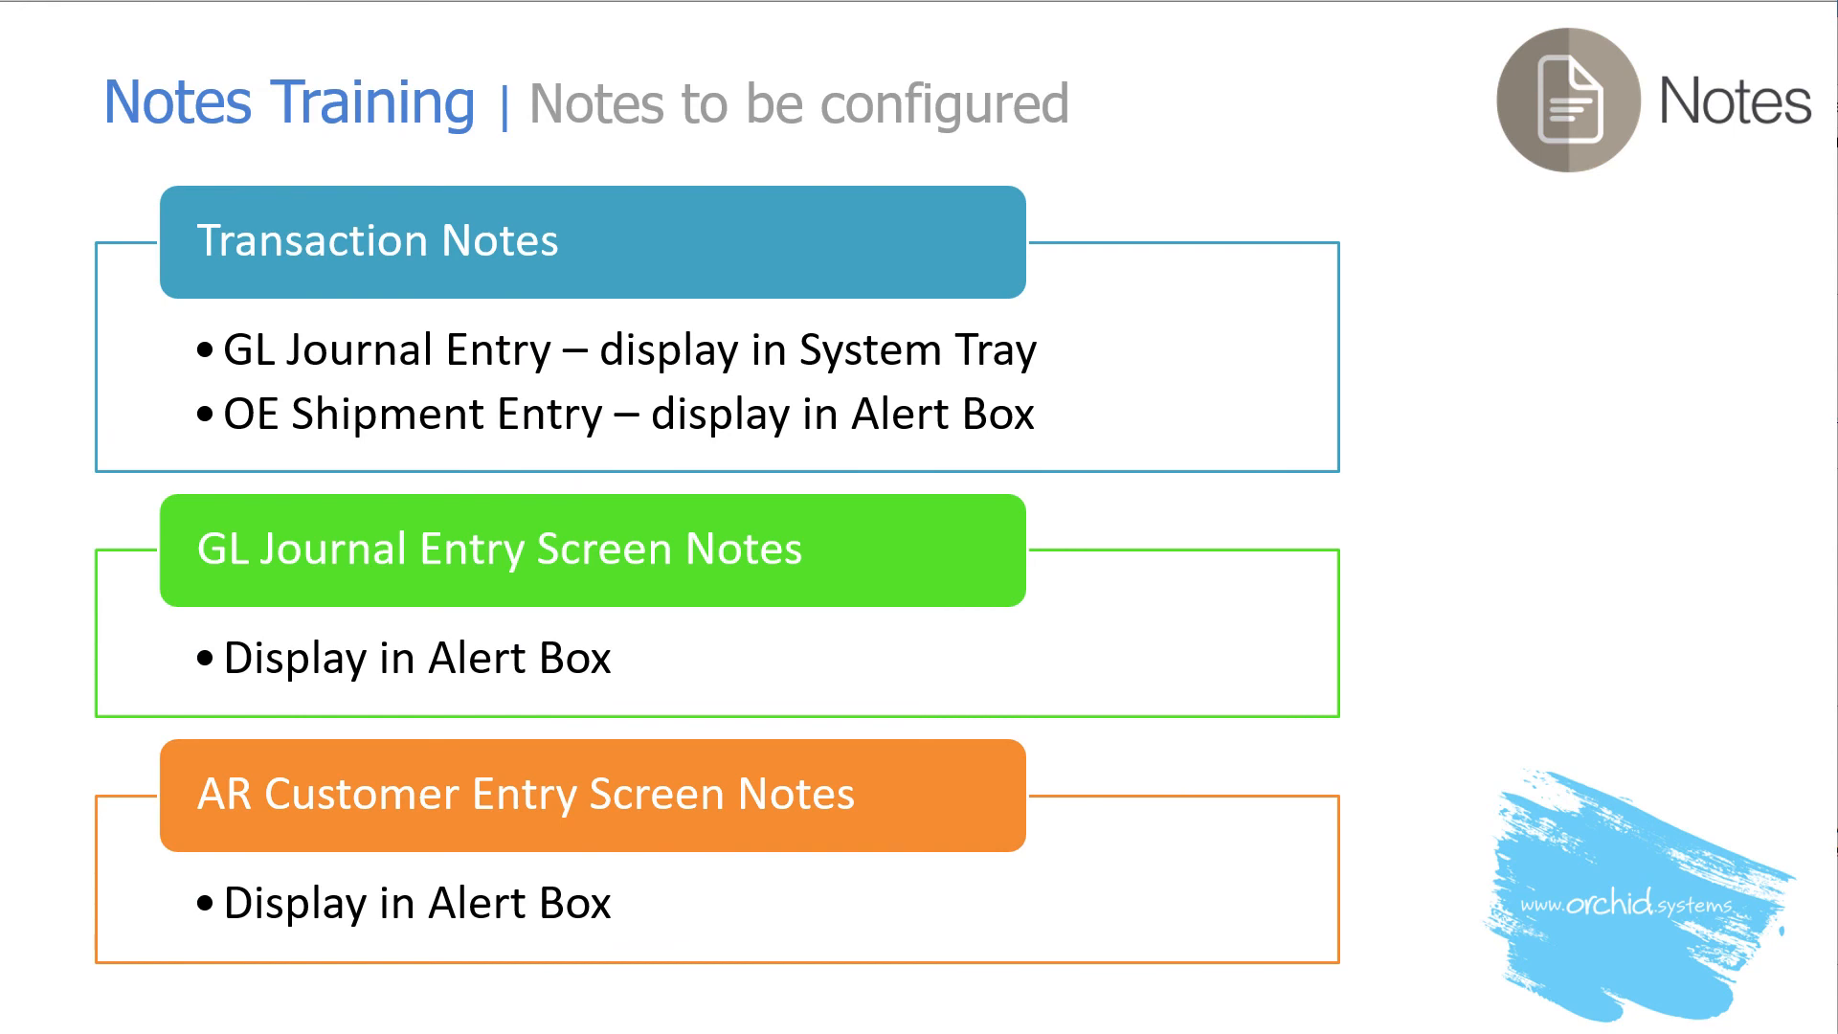
pyautogui.press('Right')
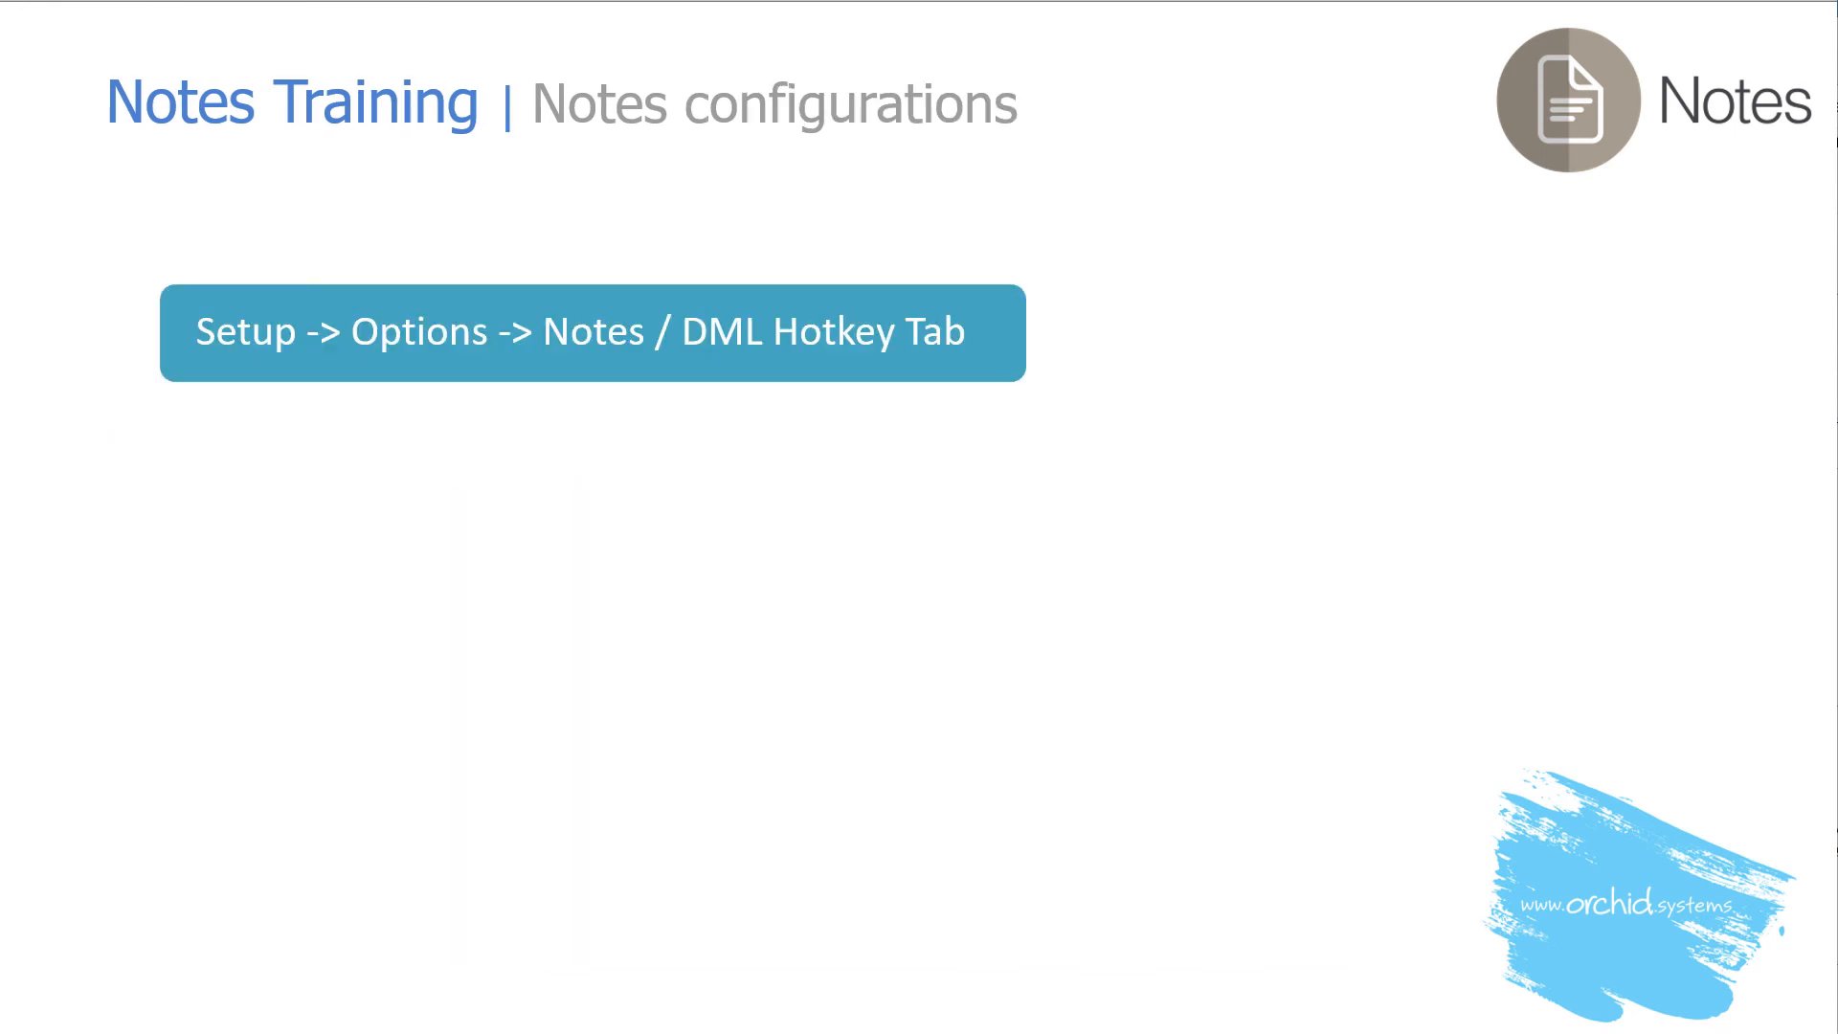
pyautogui.press('Right')
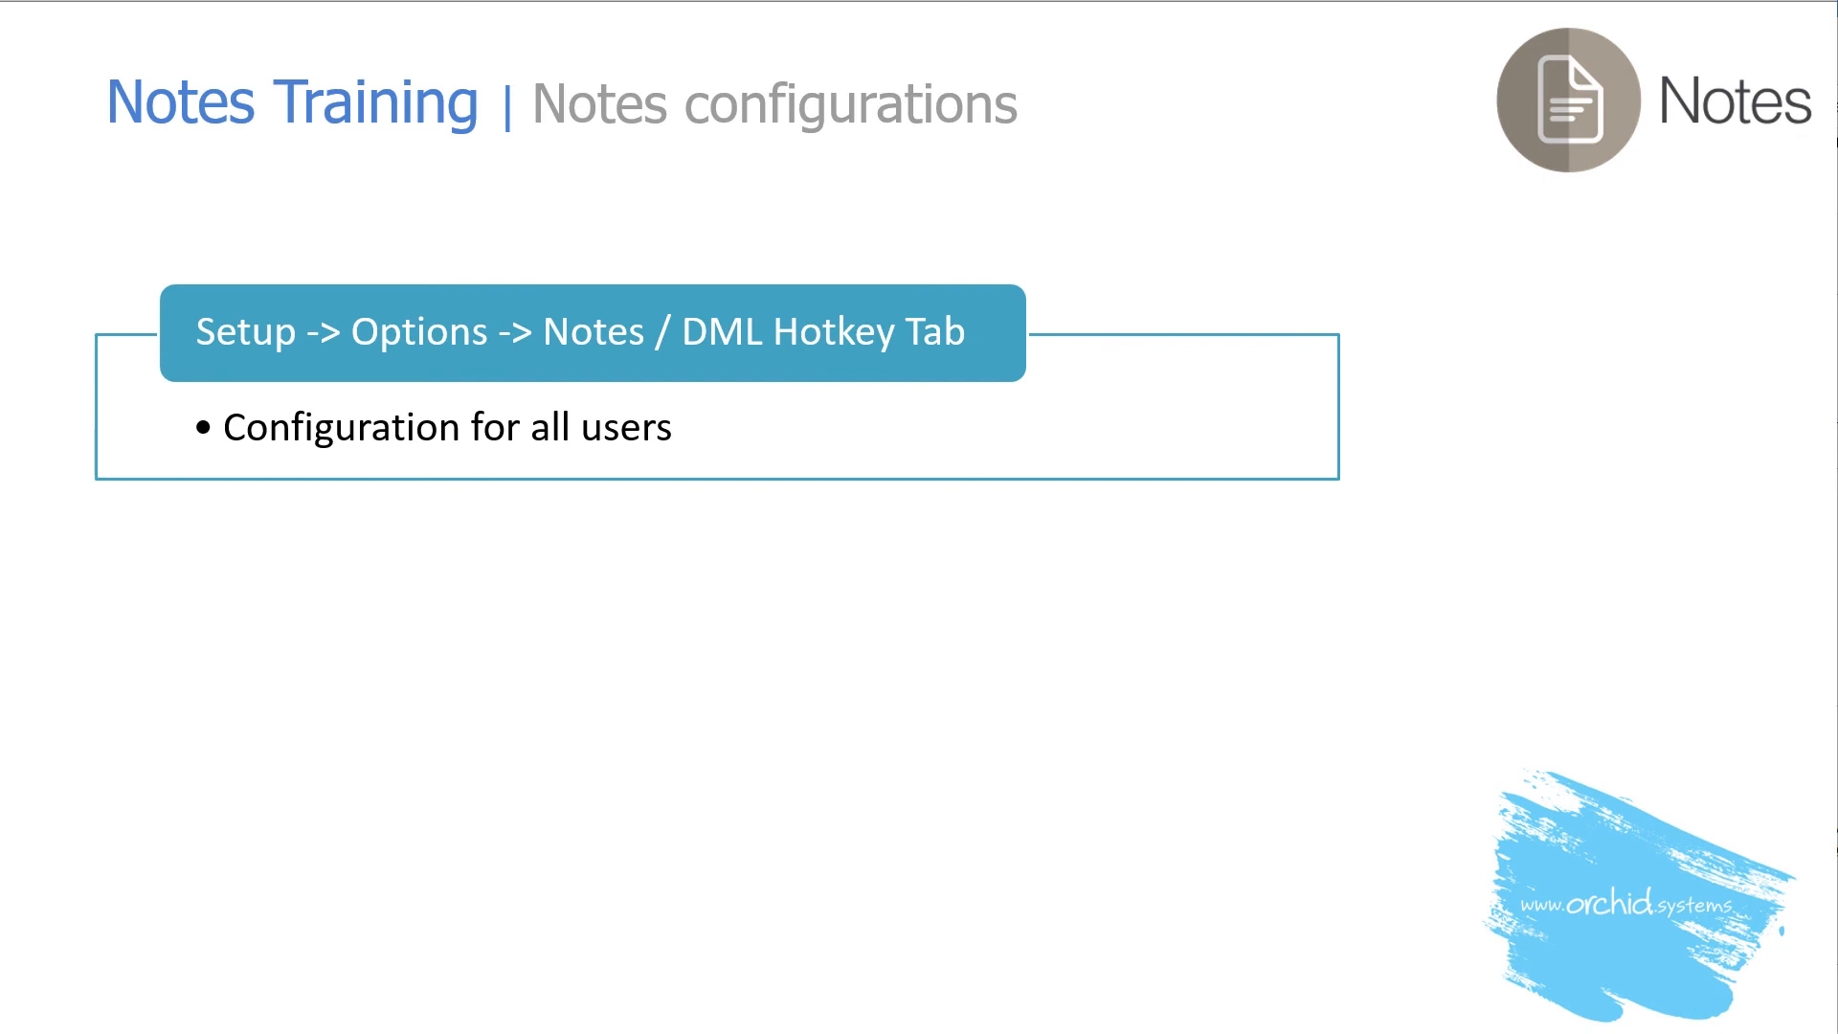
pyautogui.press('Right')
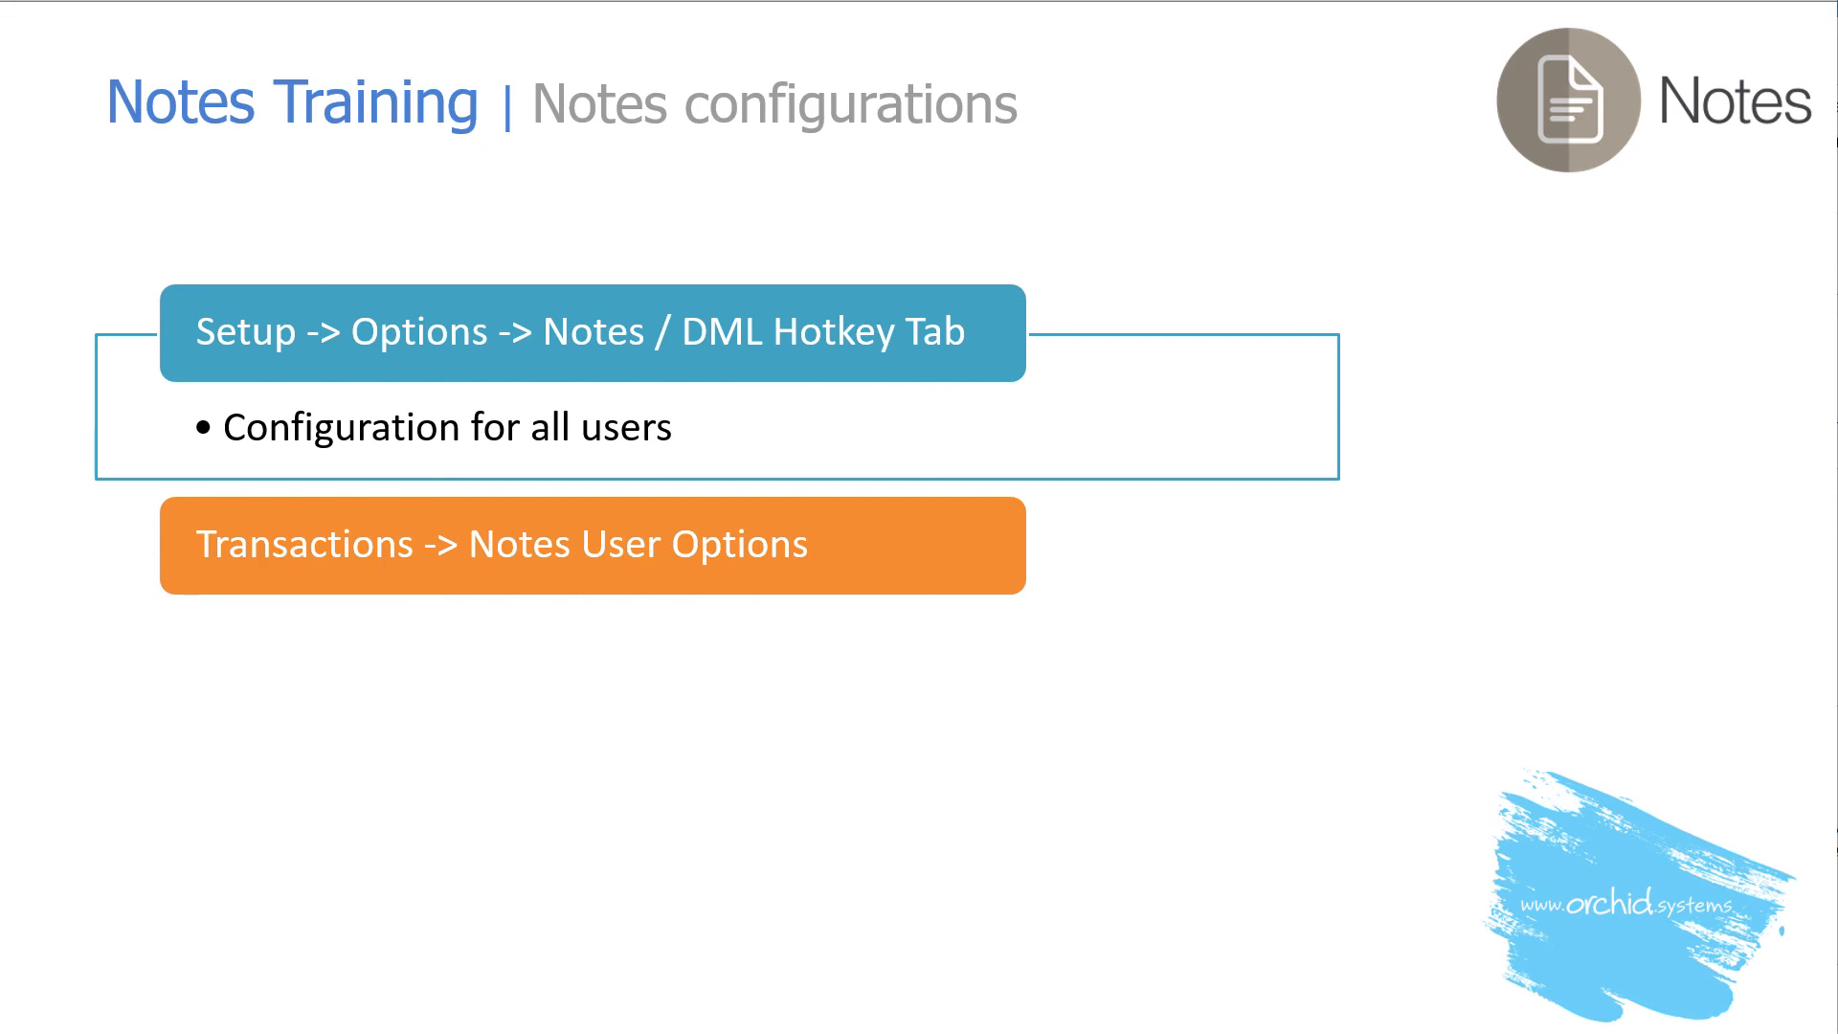
# Step: Check the available choices for automatically starting the Notes/DML tray in the I/M Options
pyautogui.press('Right')
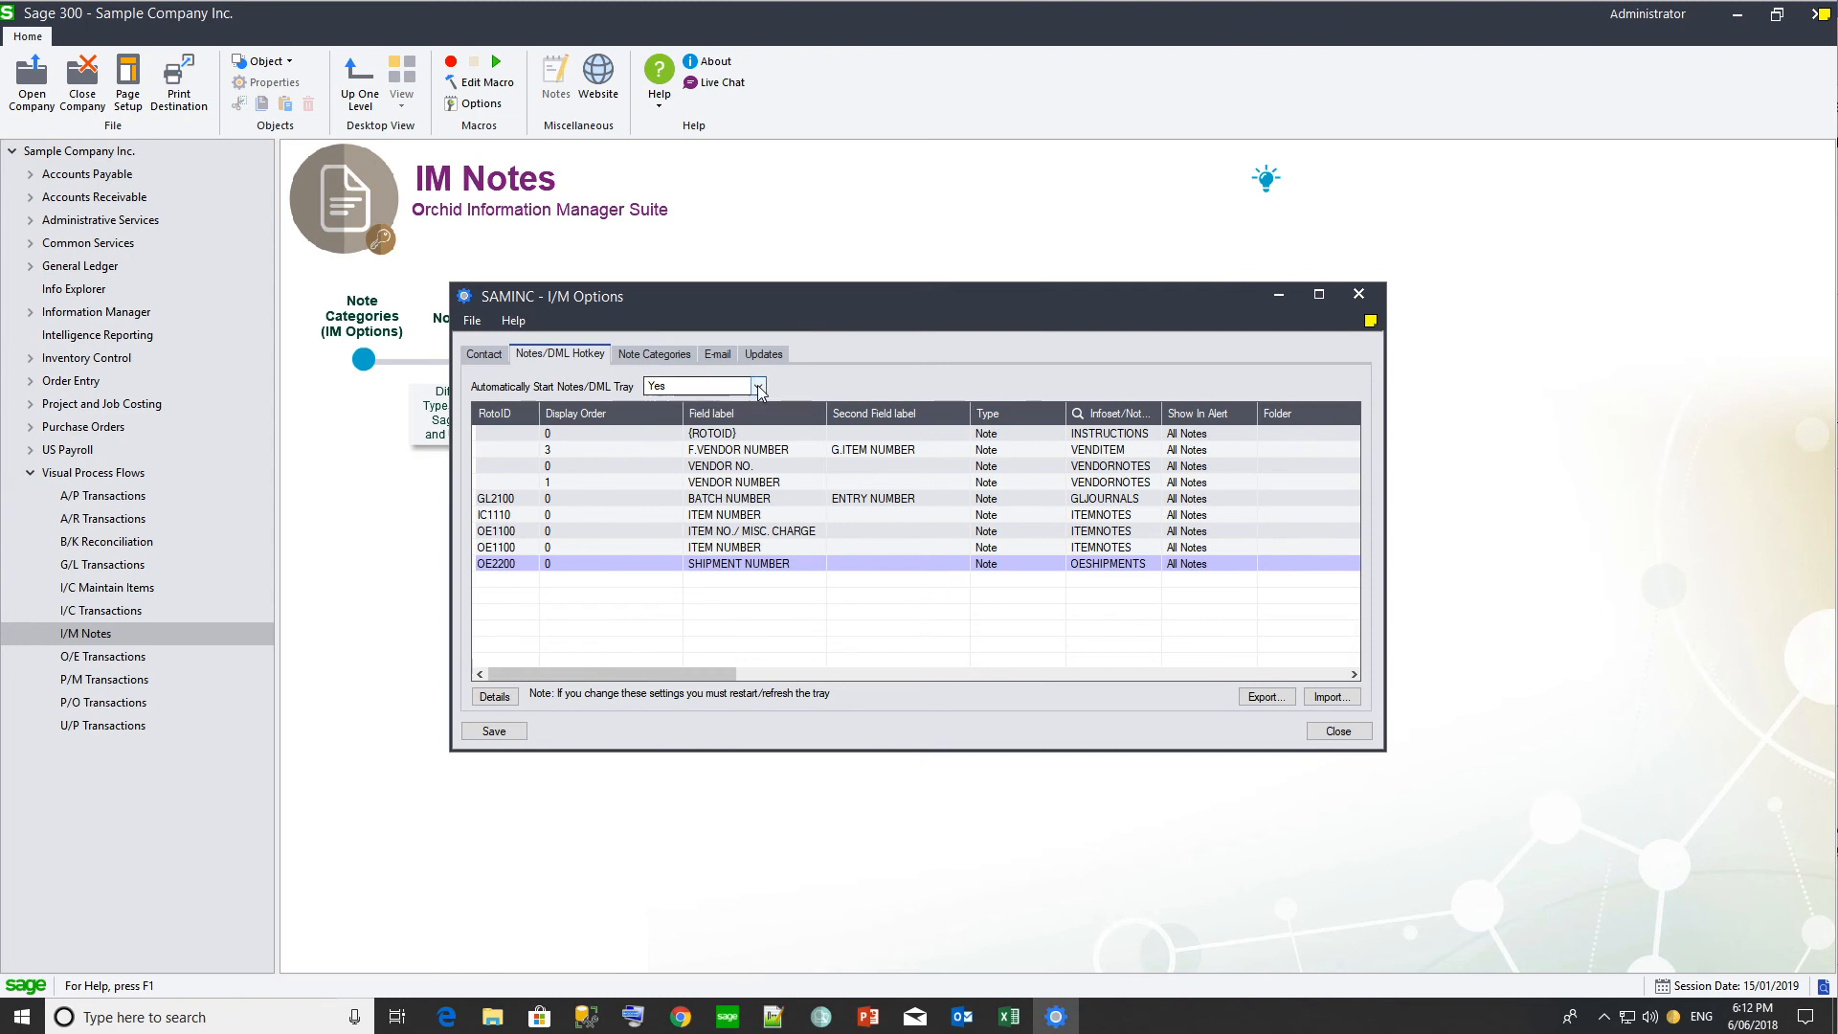
pyautogui.click(759, 387)
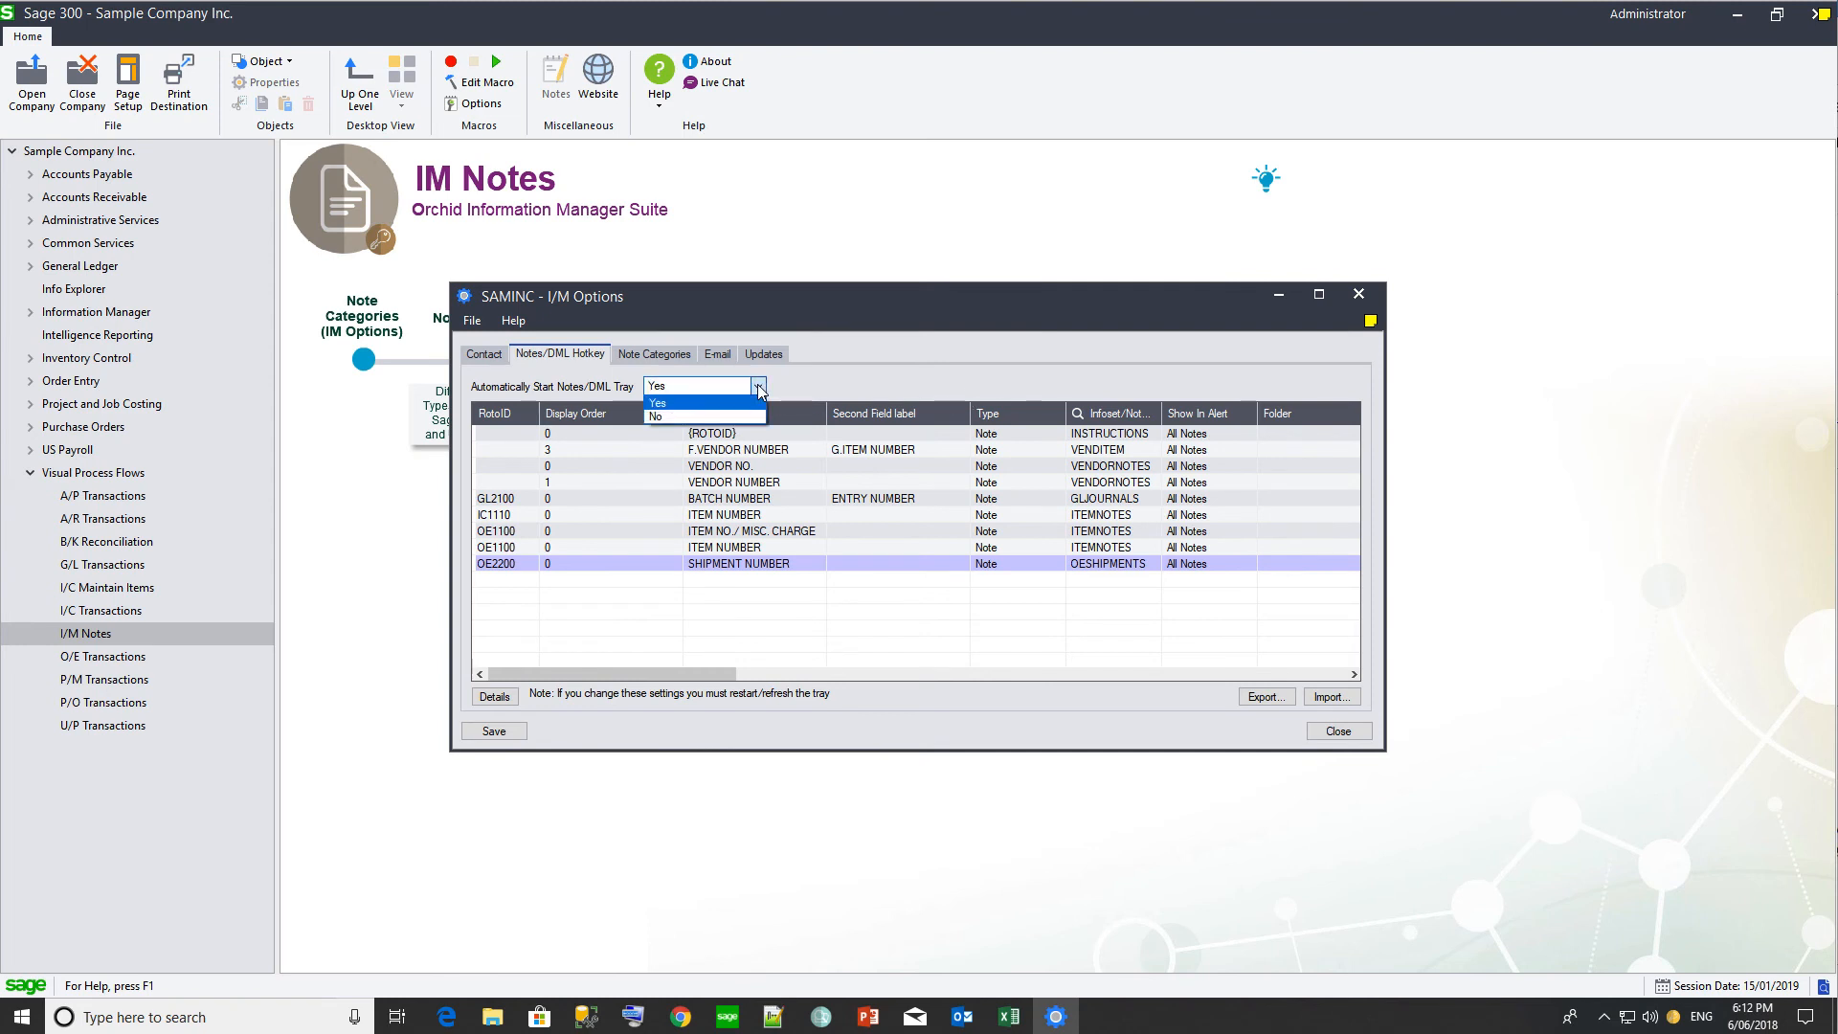
pyautogui.click(758, 387)
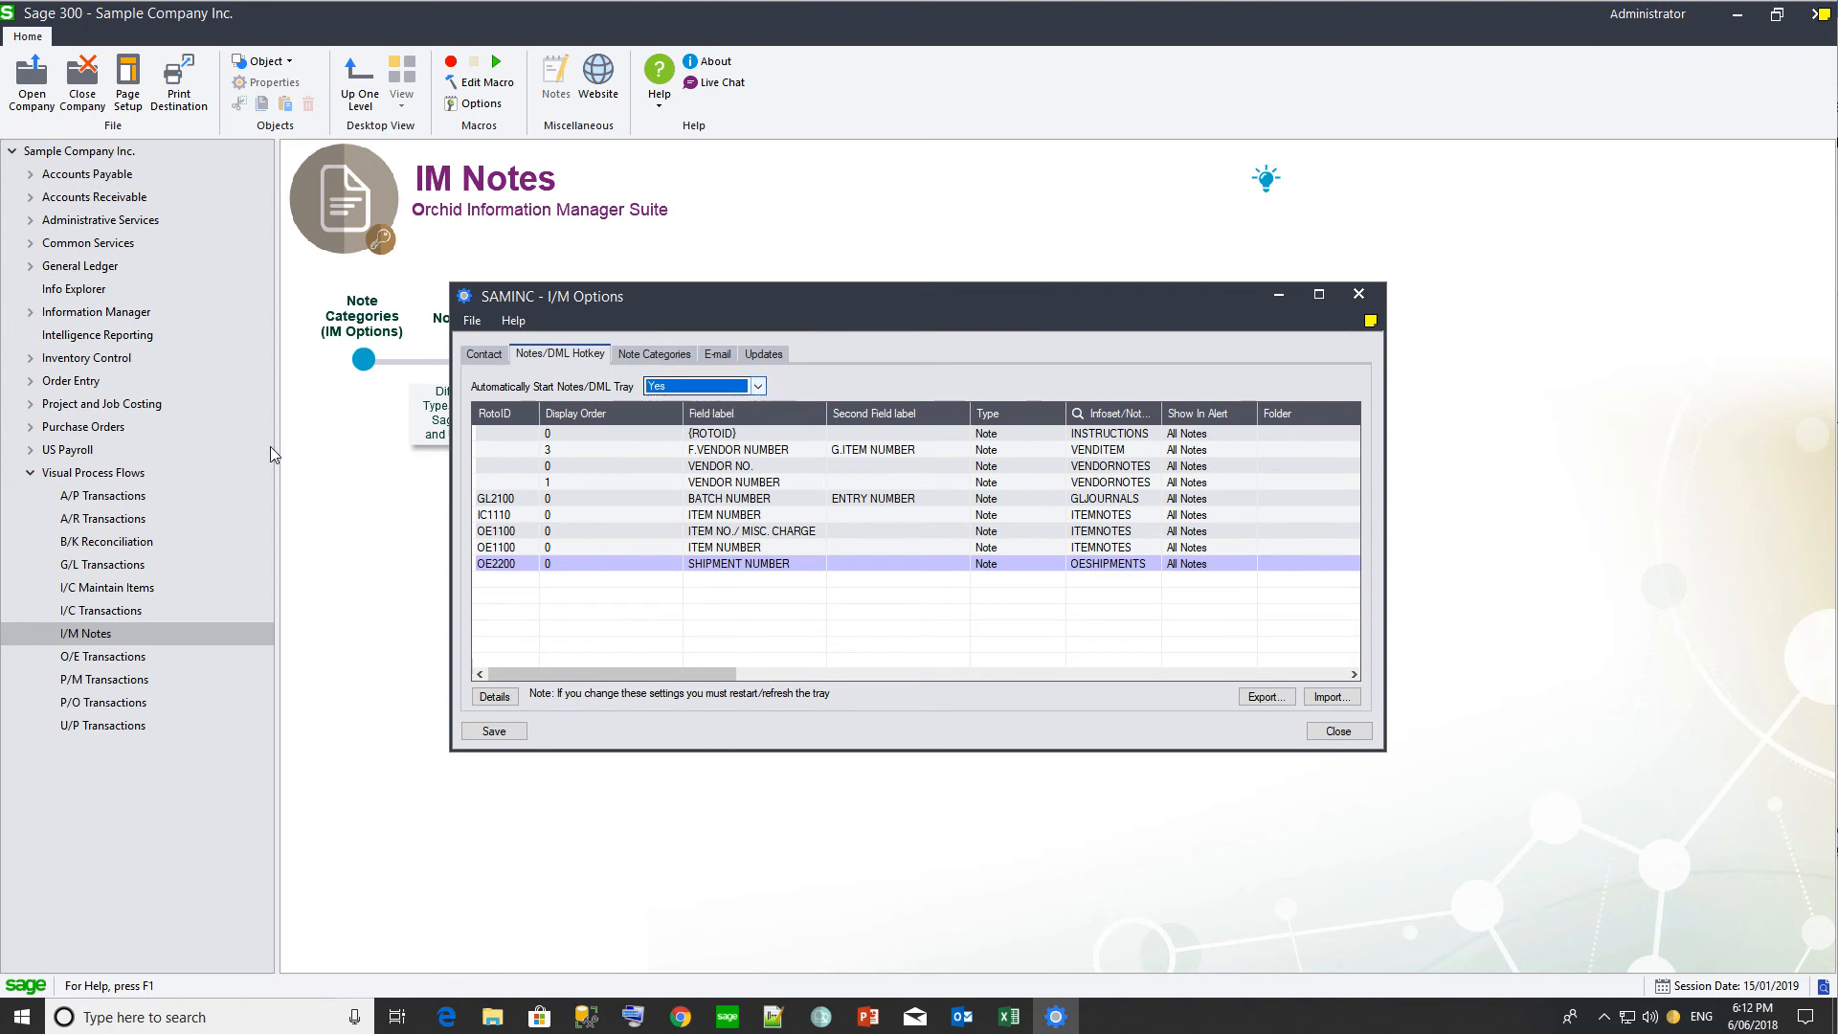
# Step: Open Notes User Options under I/M Transactions and enable the user's own hotkey settings instead of the standard settings
pyautogui.click(95, 316)
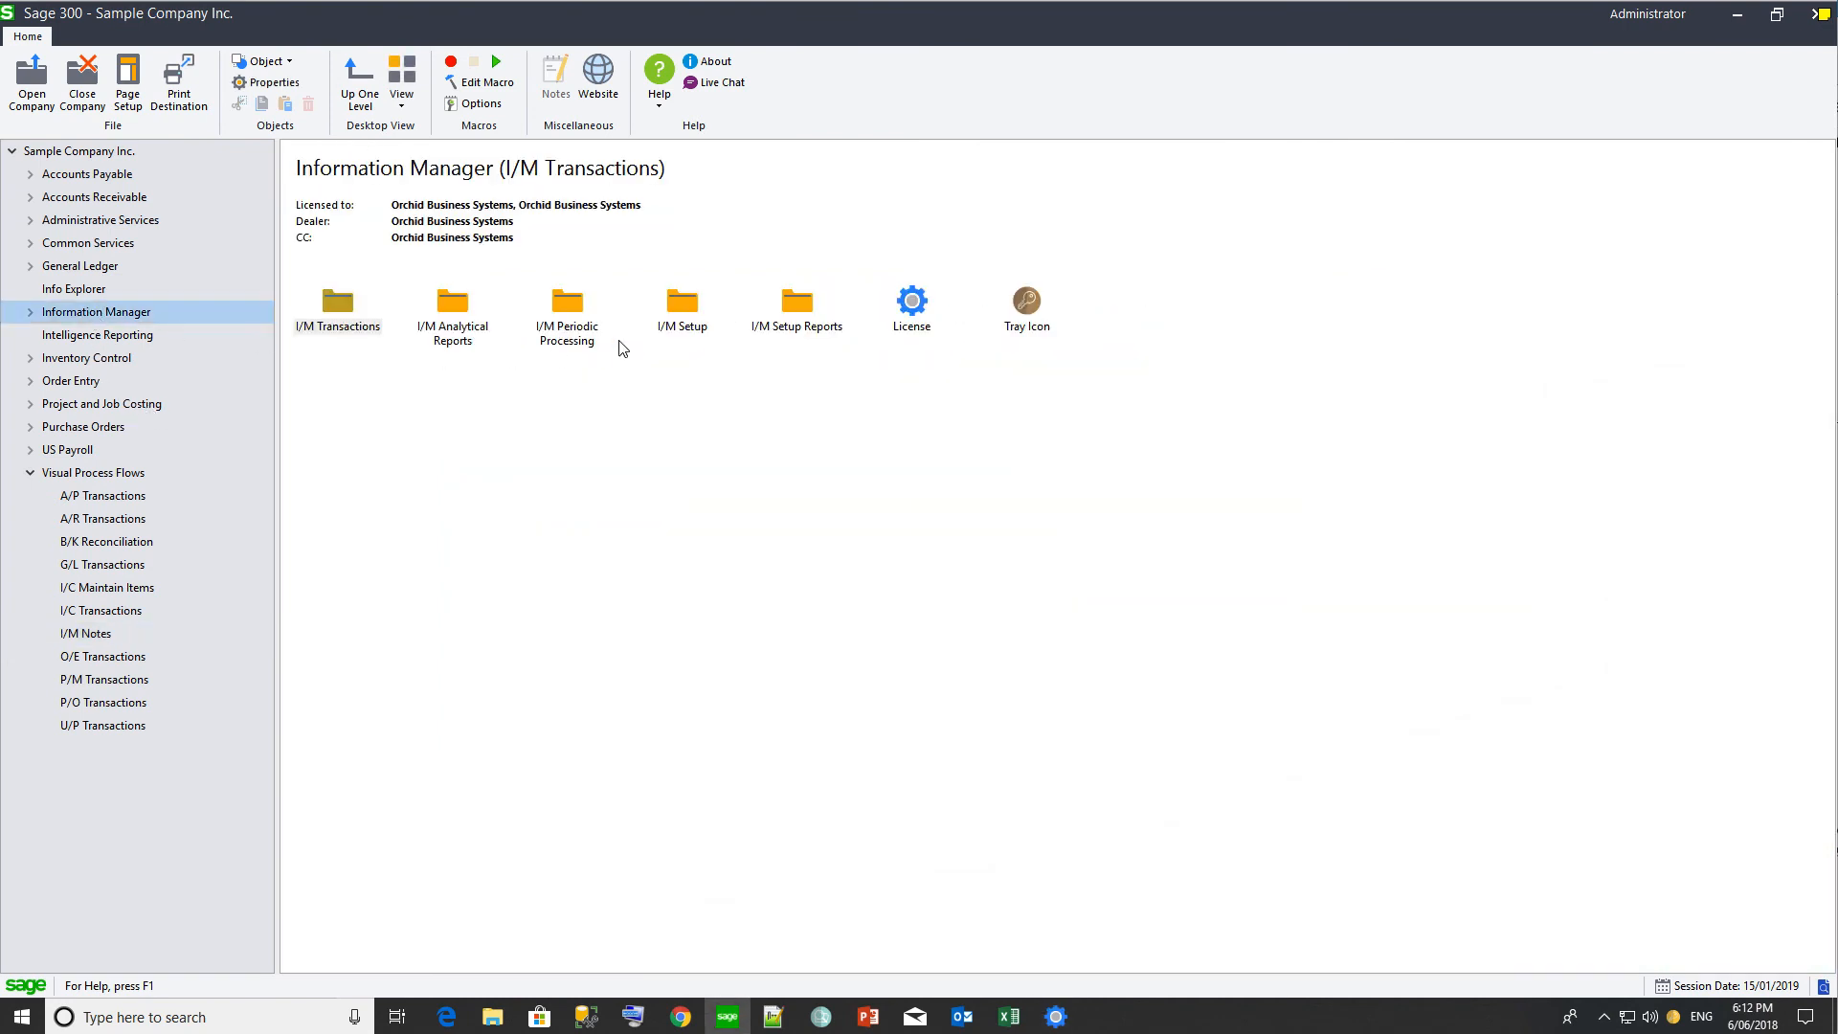
pyautogui.doubleClick(352, 314)
pyautogui.doubleClick(797, 302)
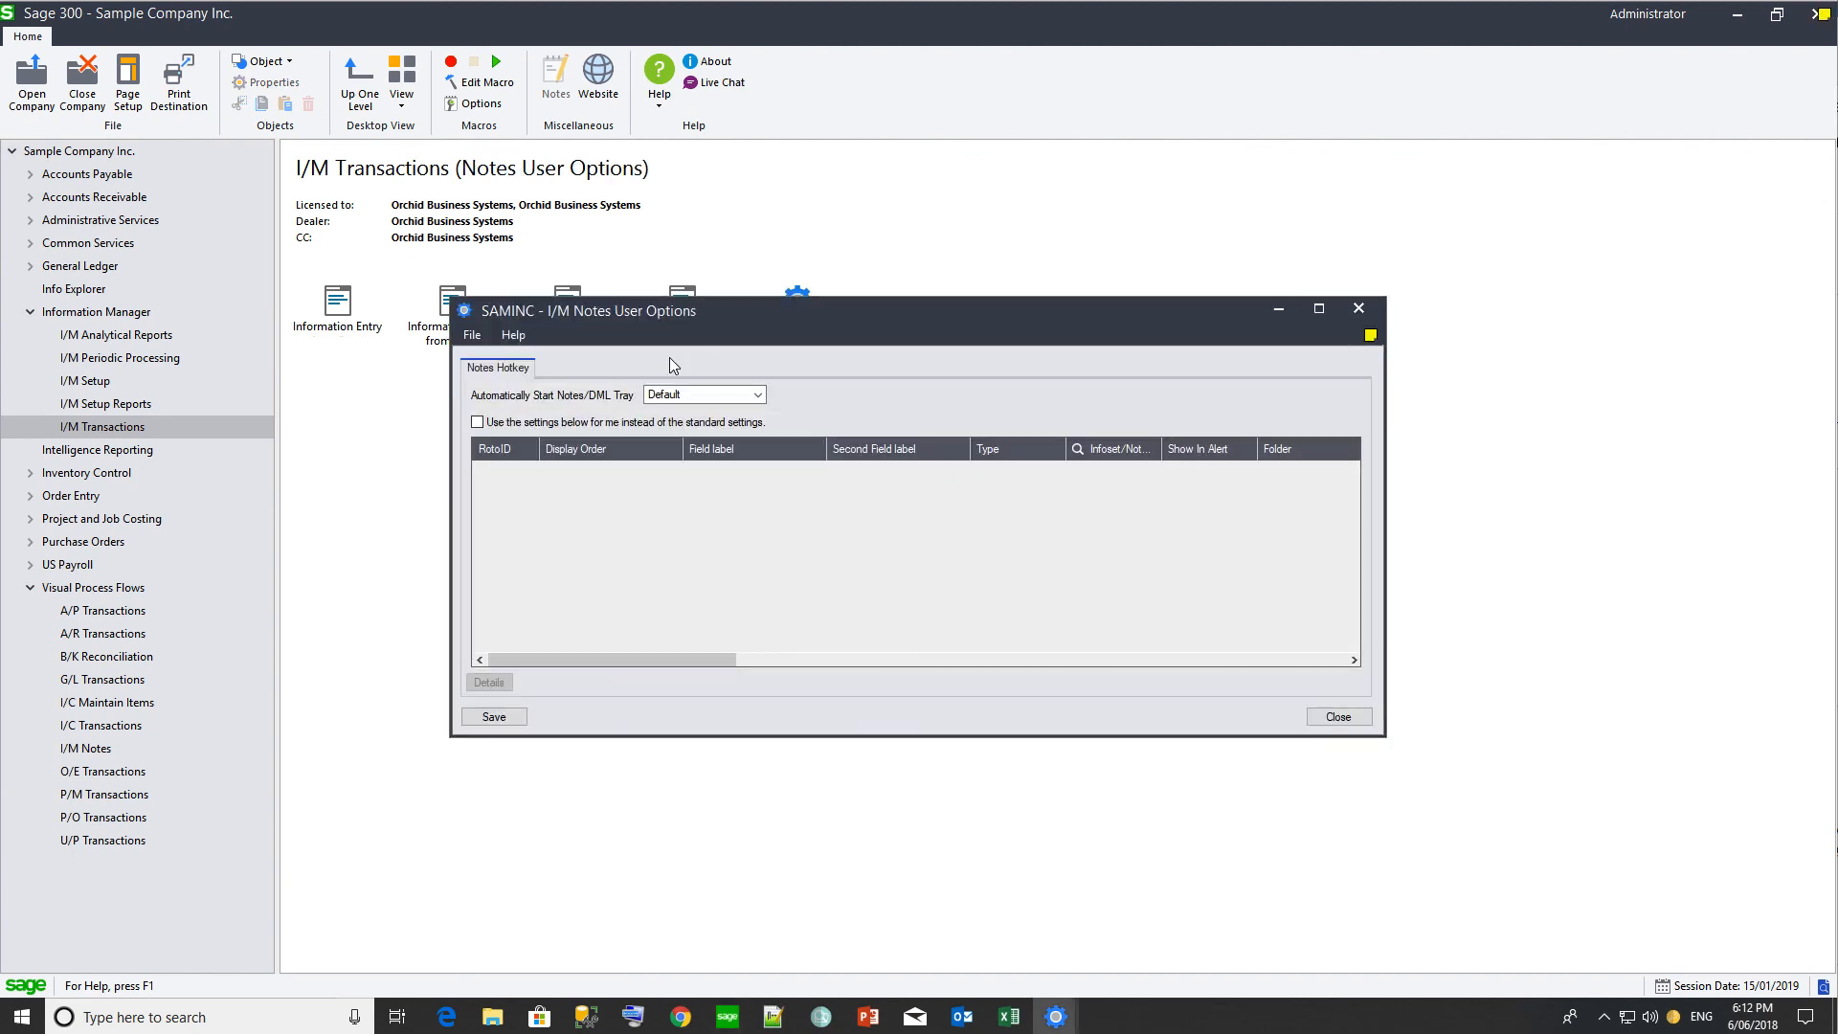
pyautogui.click(477, 424)
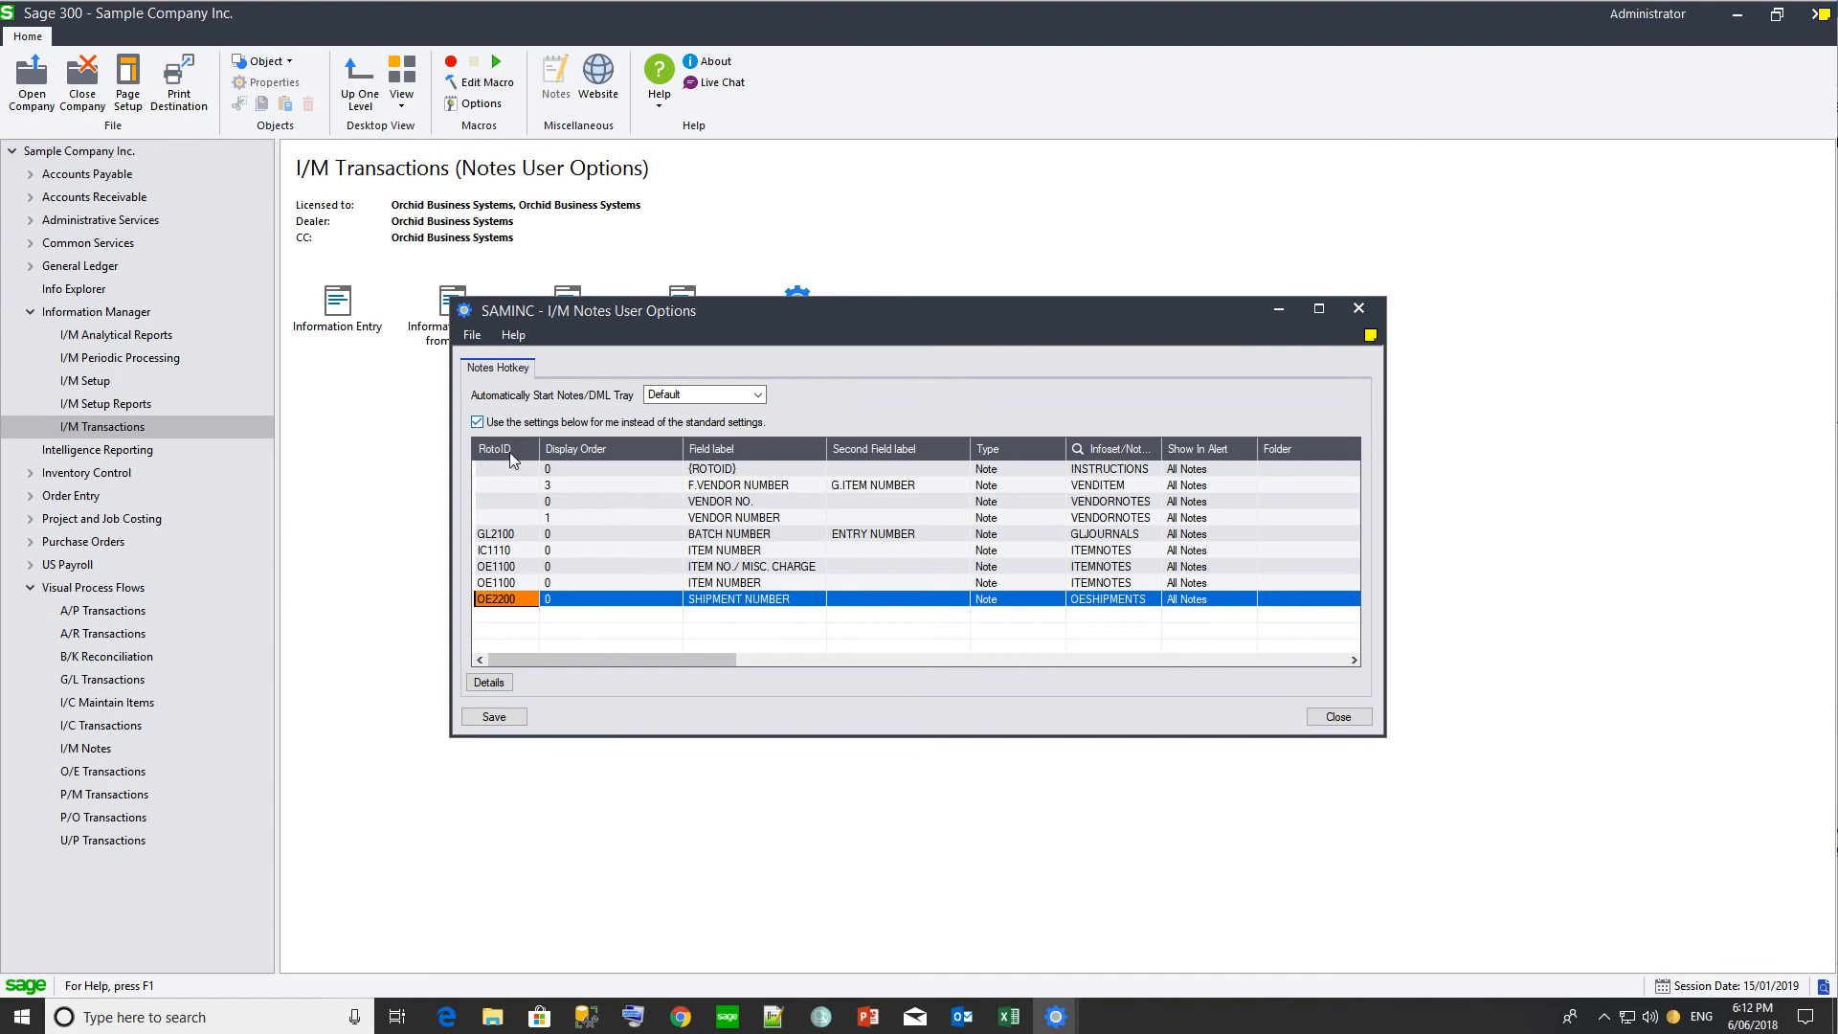
pyautogui.click(728, 504)
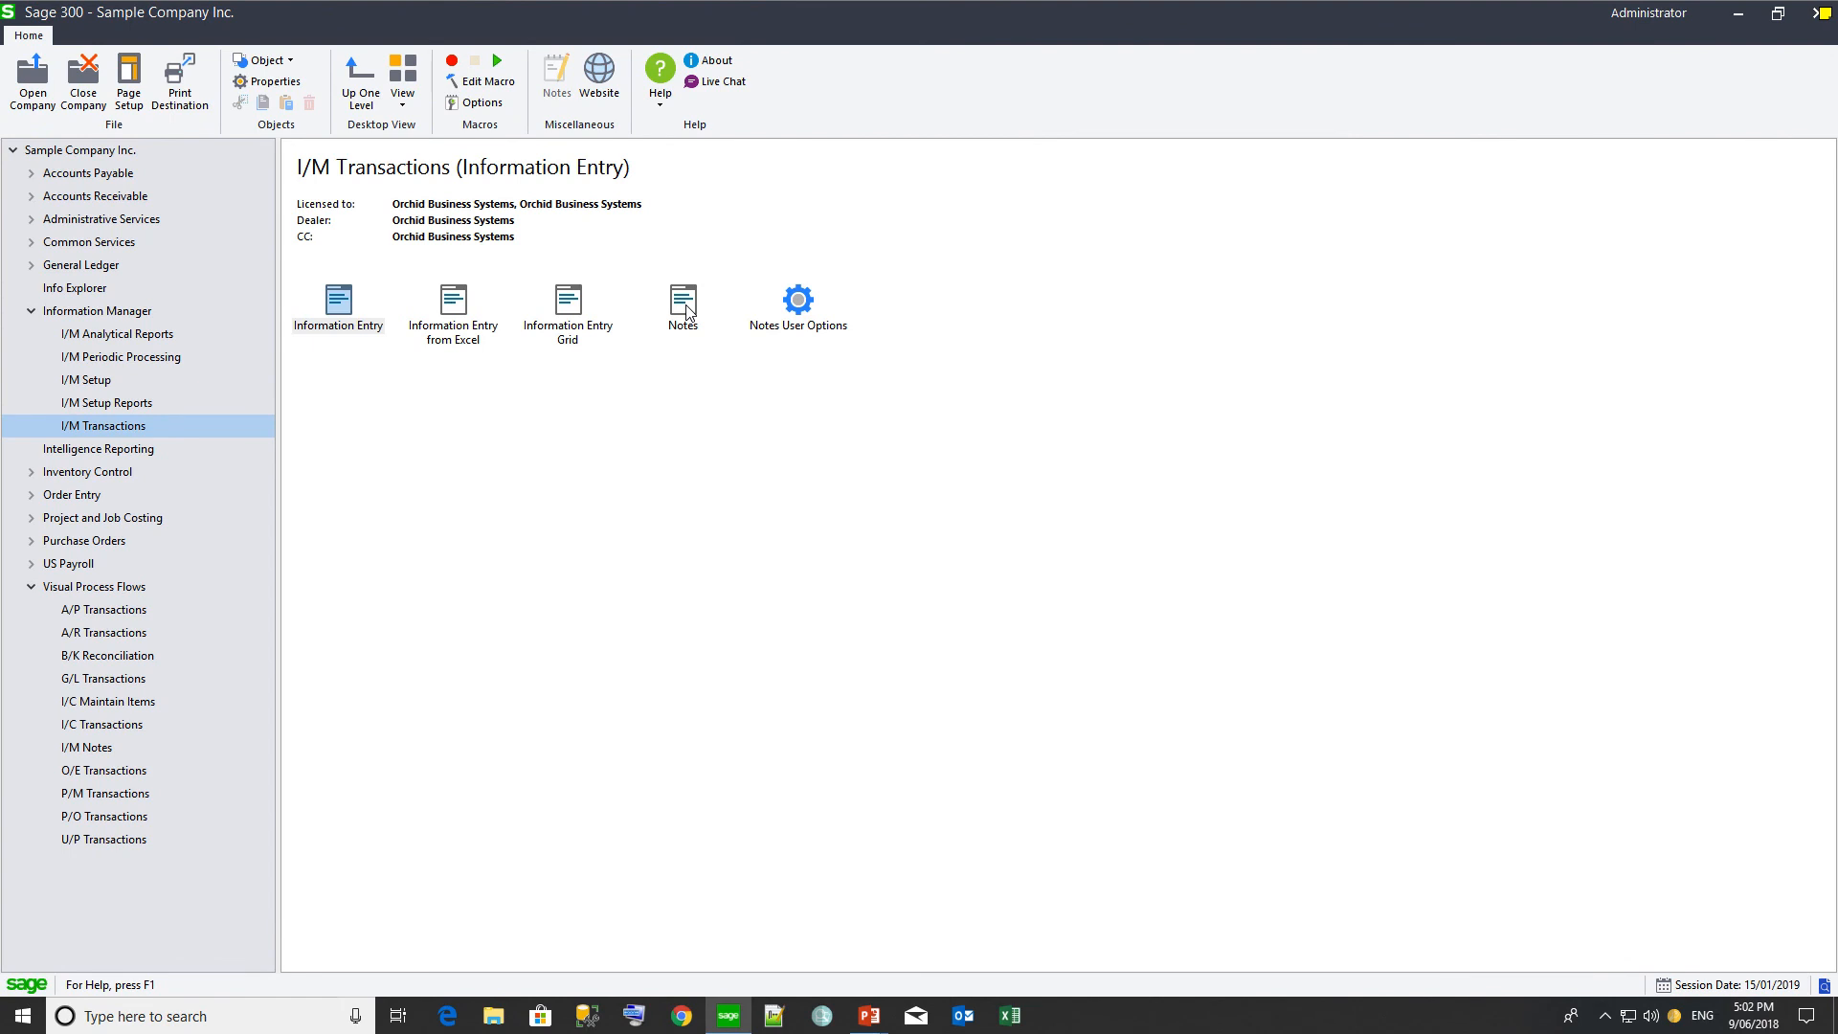
# Step: Open the I/M Notes screen, browse the note records, and use the finder to load the INSTRUCTIONS note with key AR1300
pyautogui.doubleClick(683, 304)
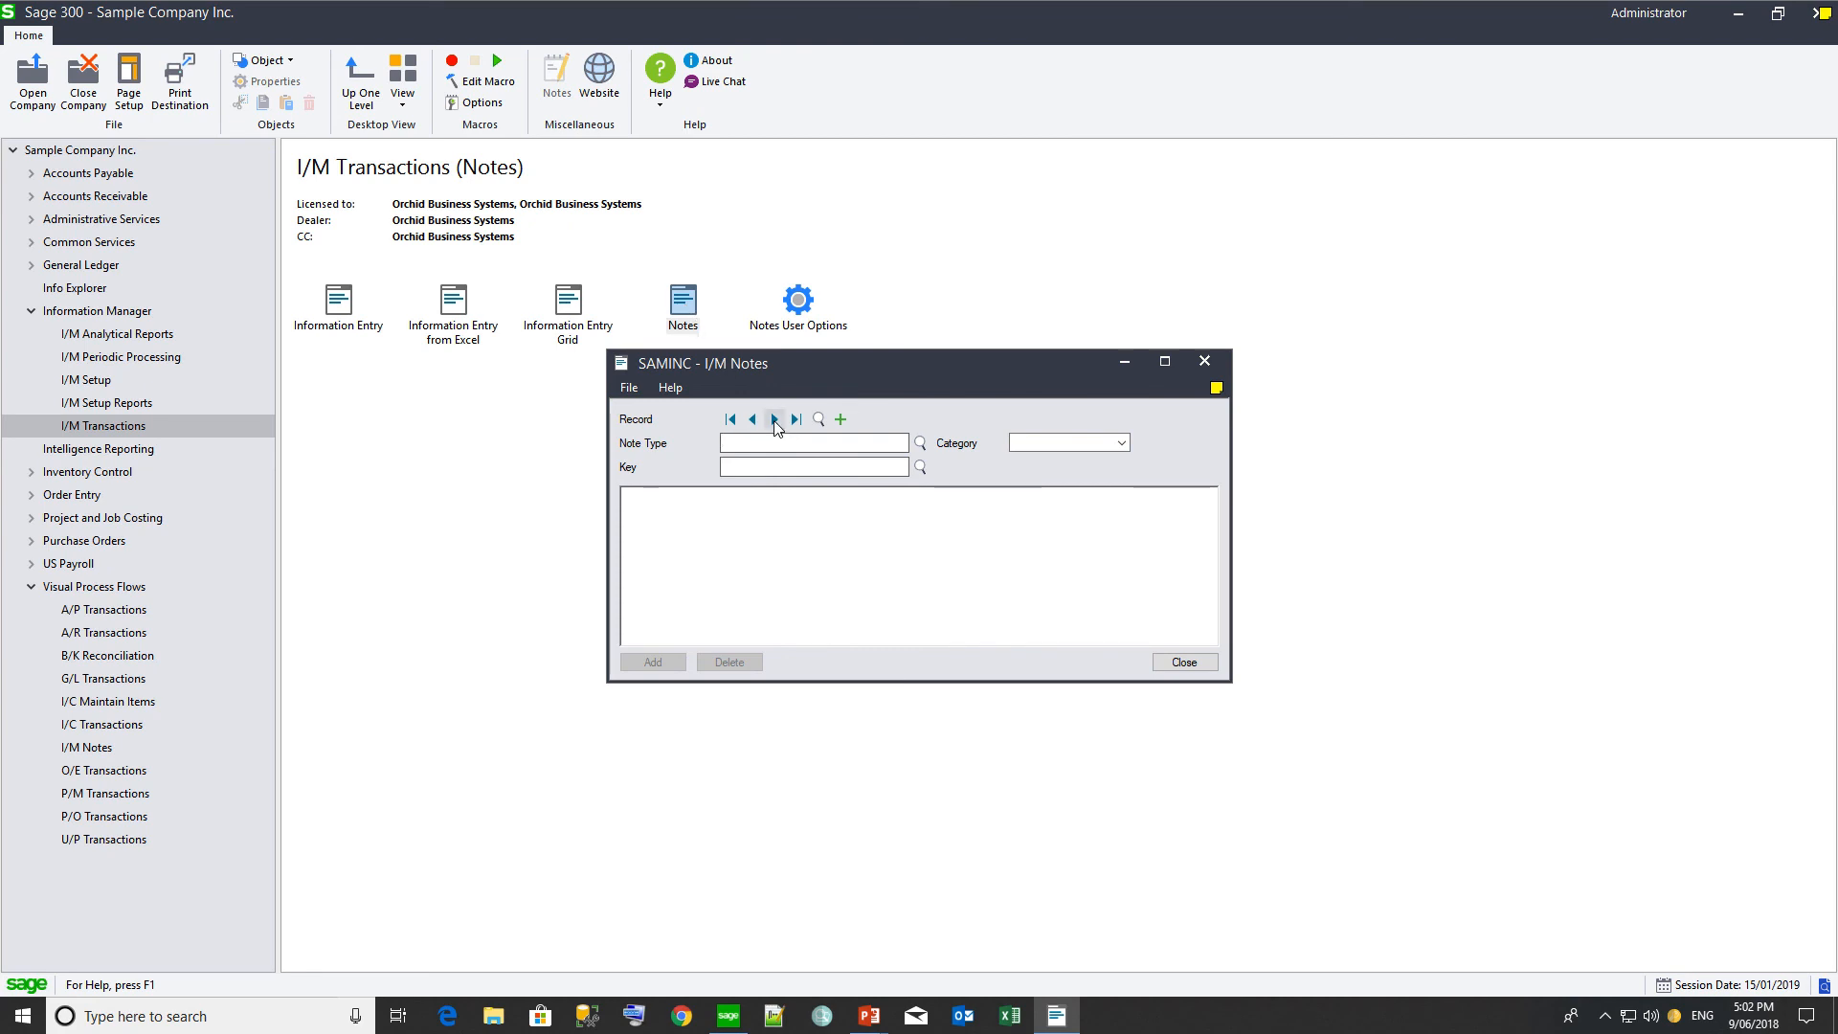
pyautogui.click(775, 419)
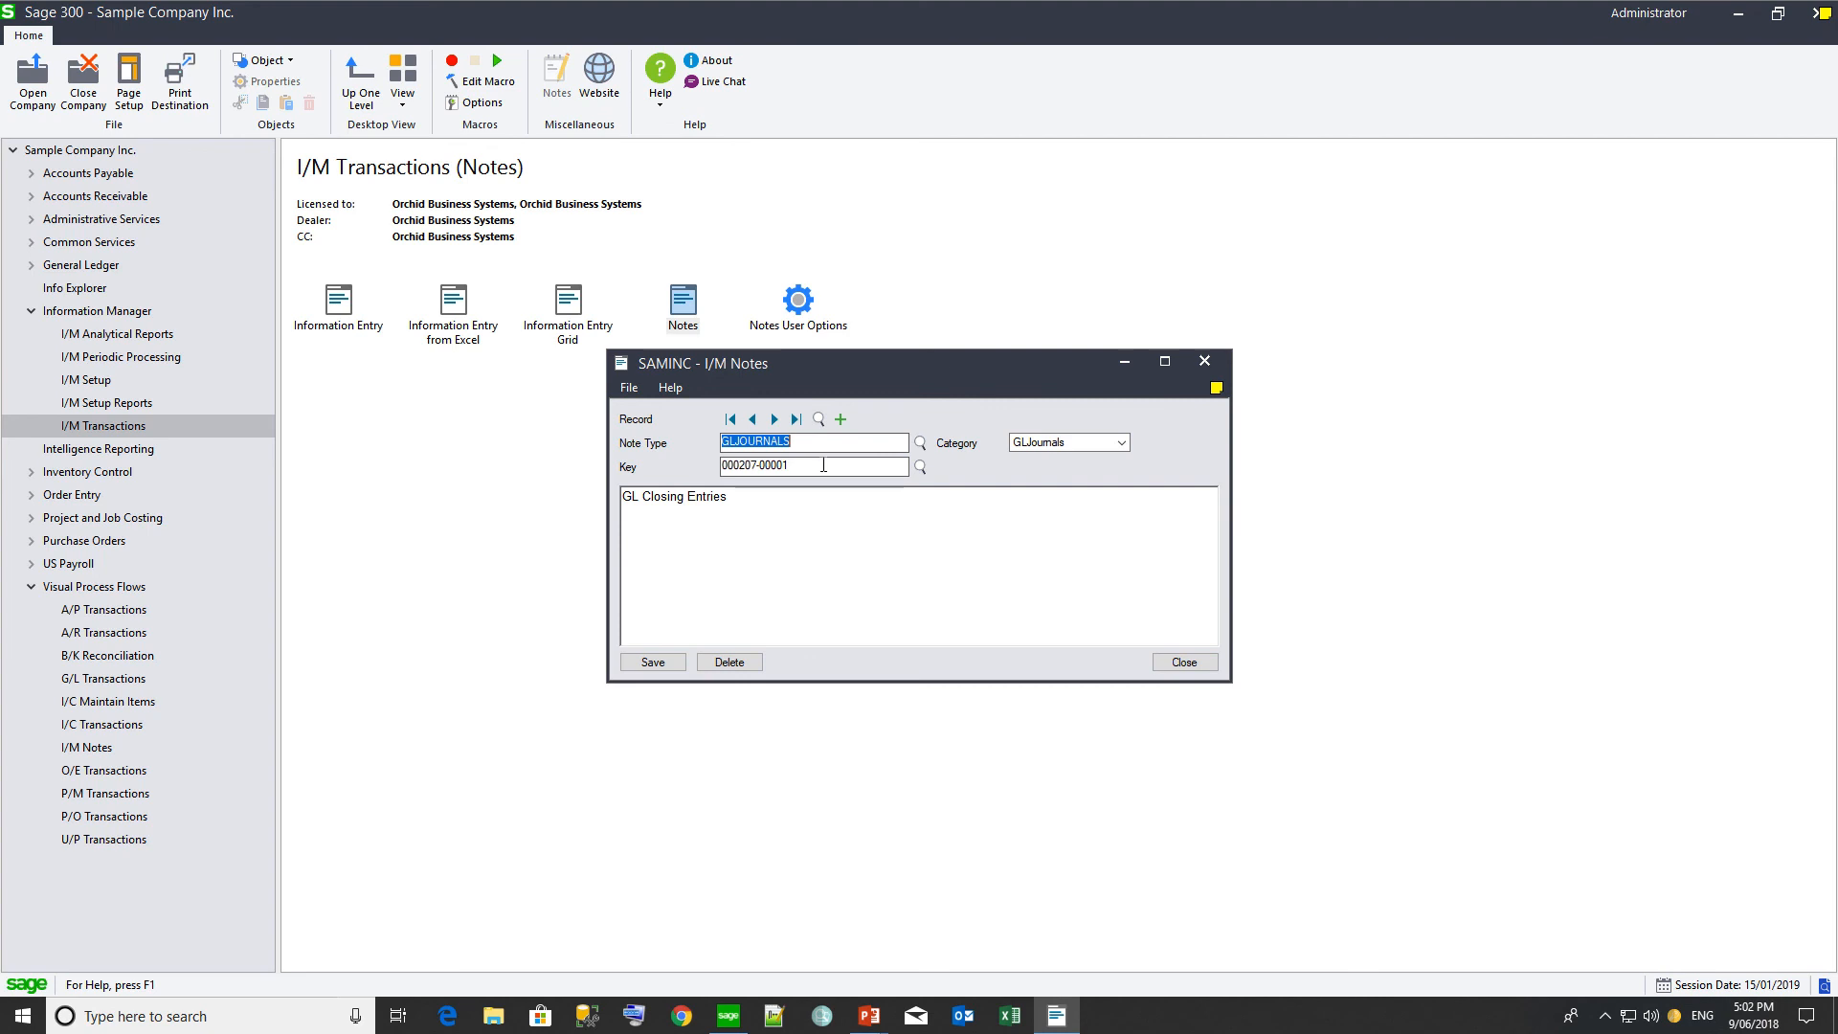
pyautogui.click(819, 419)
pyautogui.click(276, 293)
pyautogui.click(497, 355)
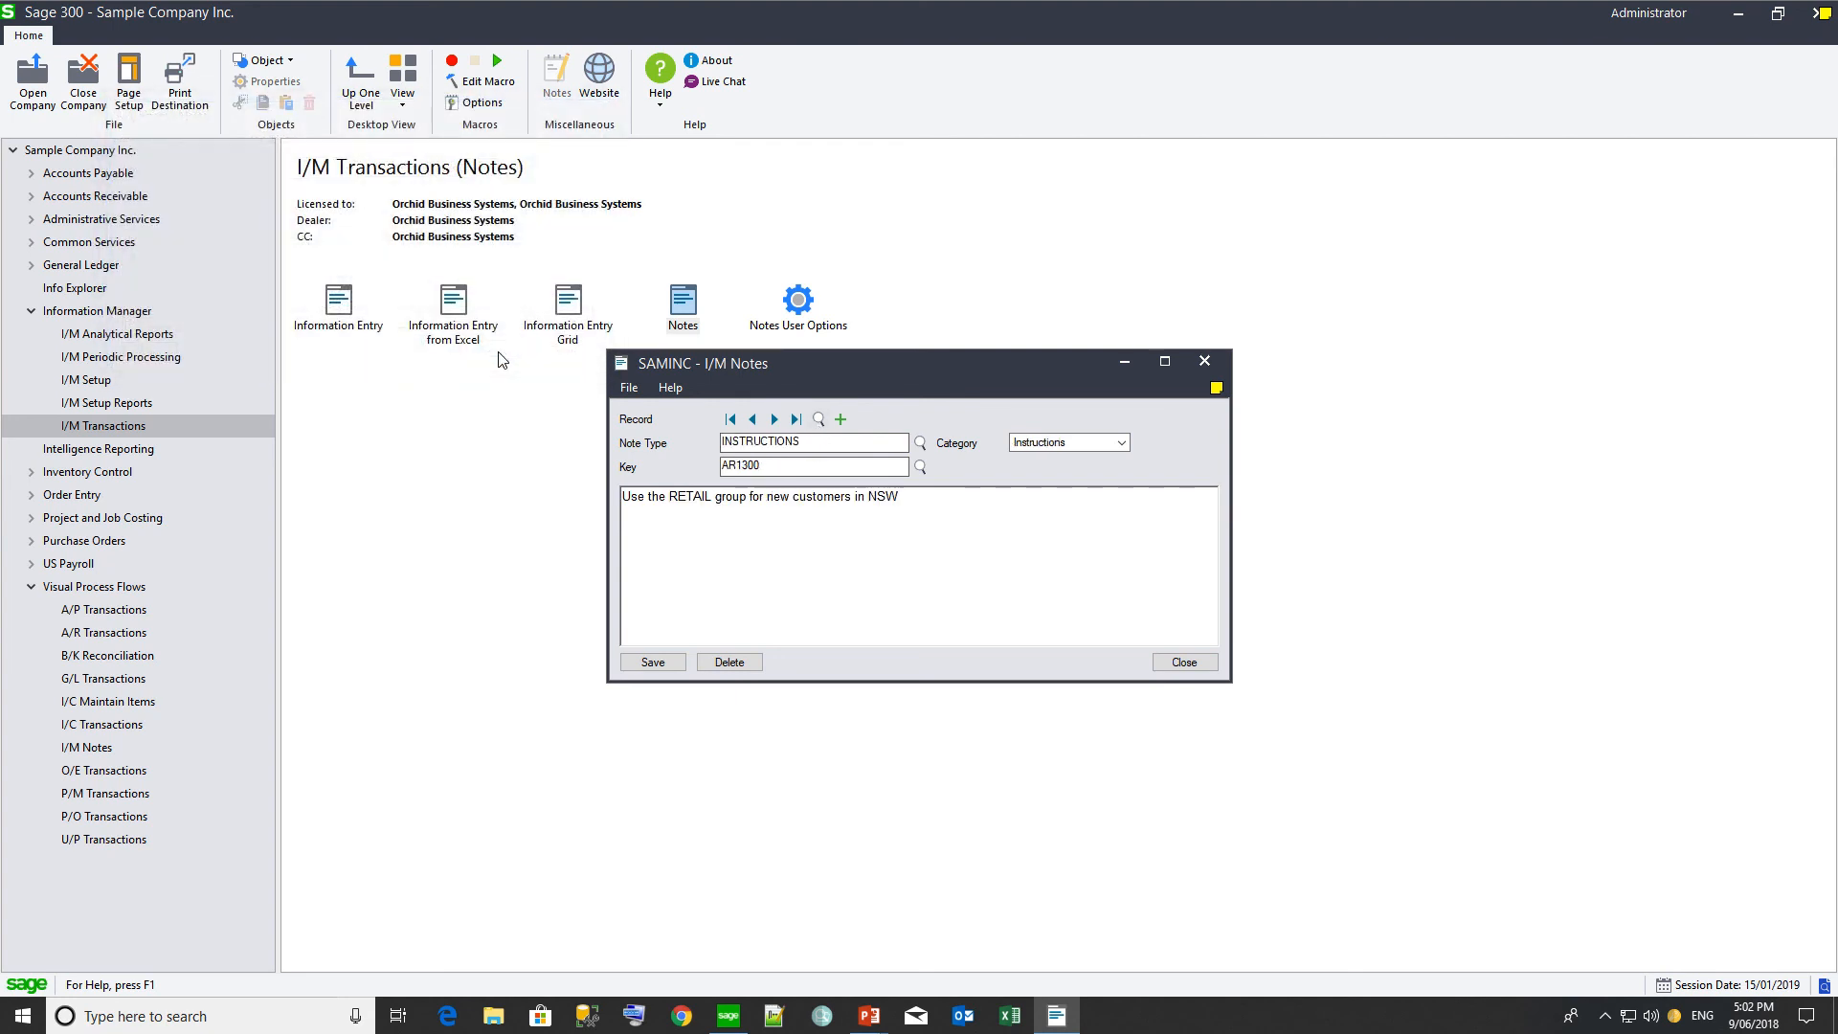
# Step: Find the VENDORNOTES record with key 1200 by filtering for Note Type containing V, load it, and show the import and export commands
pyautogui.click(818, 419)
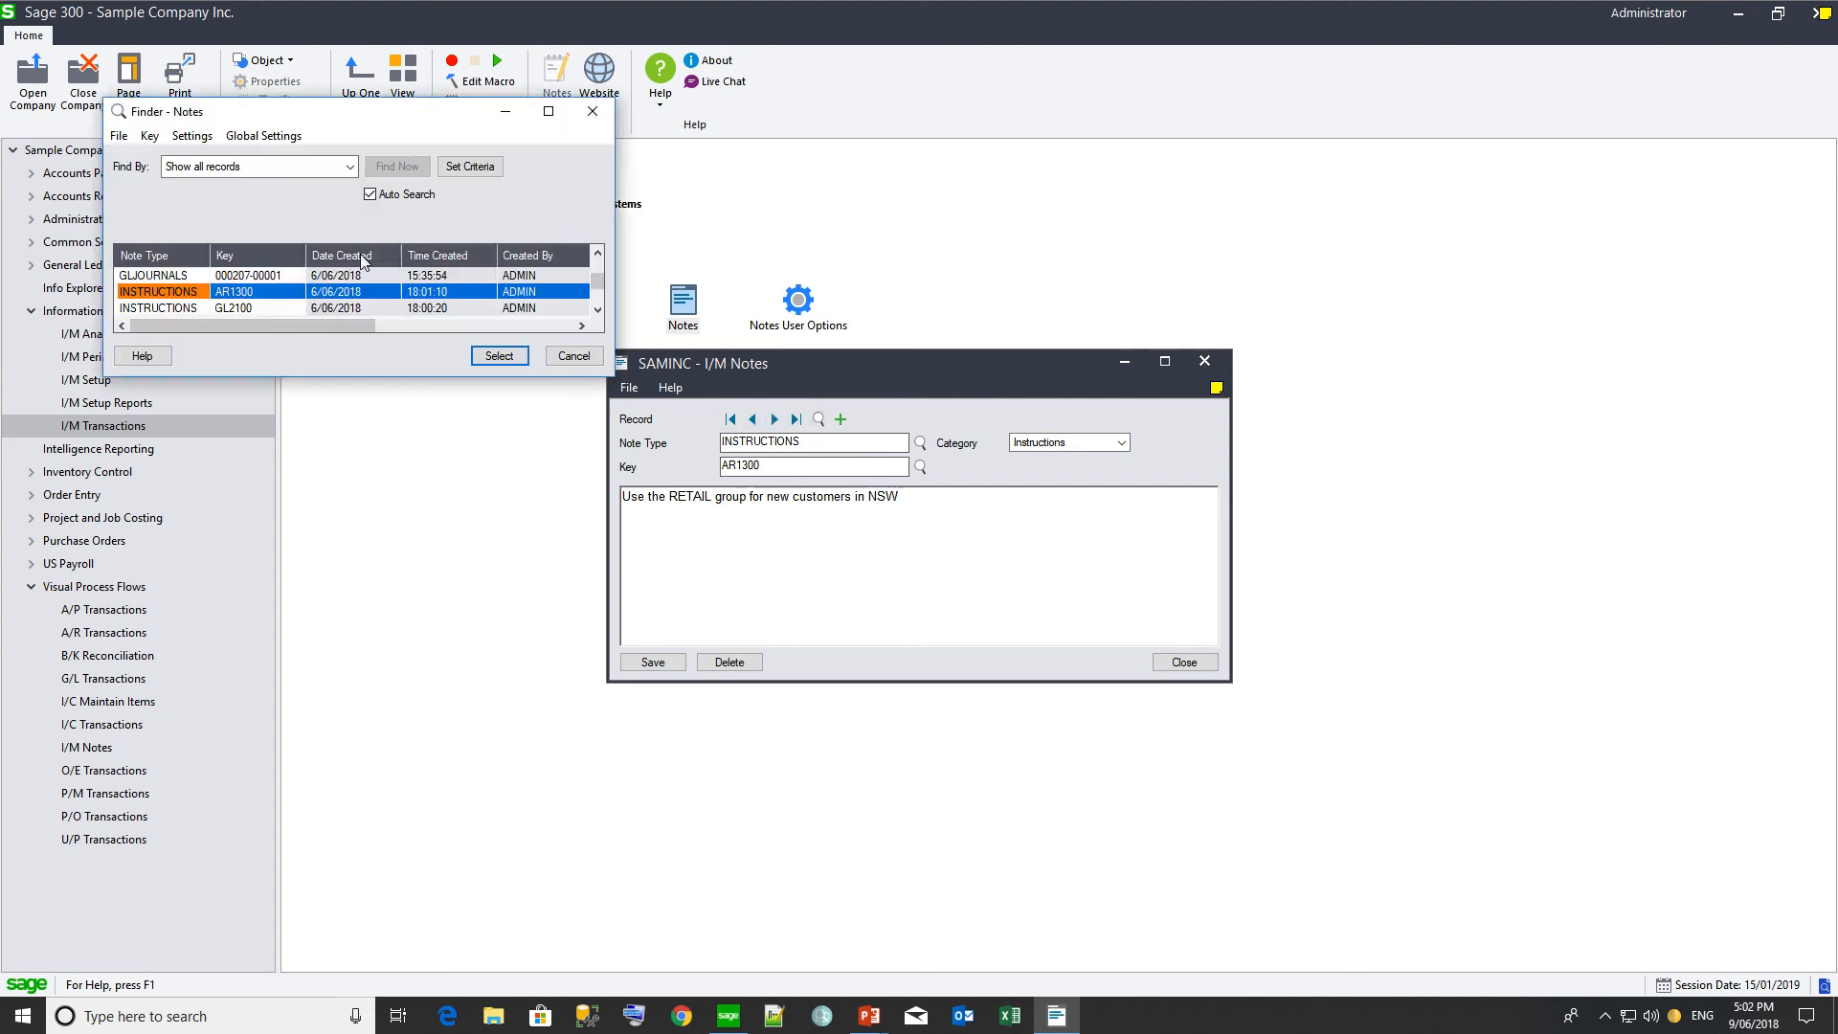
pyautogui.click(351, 167)
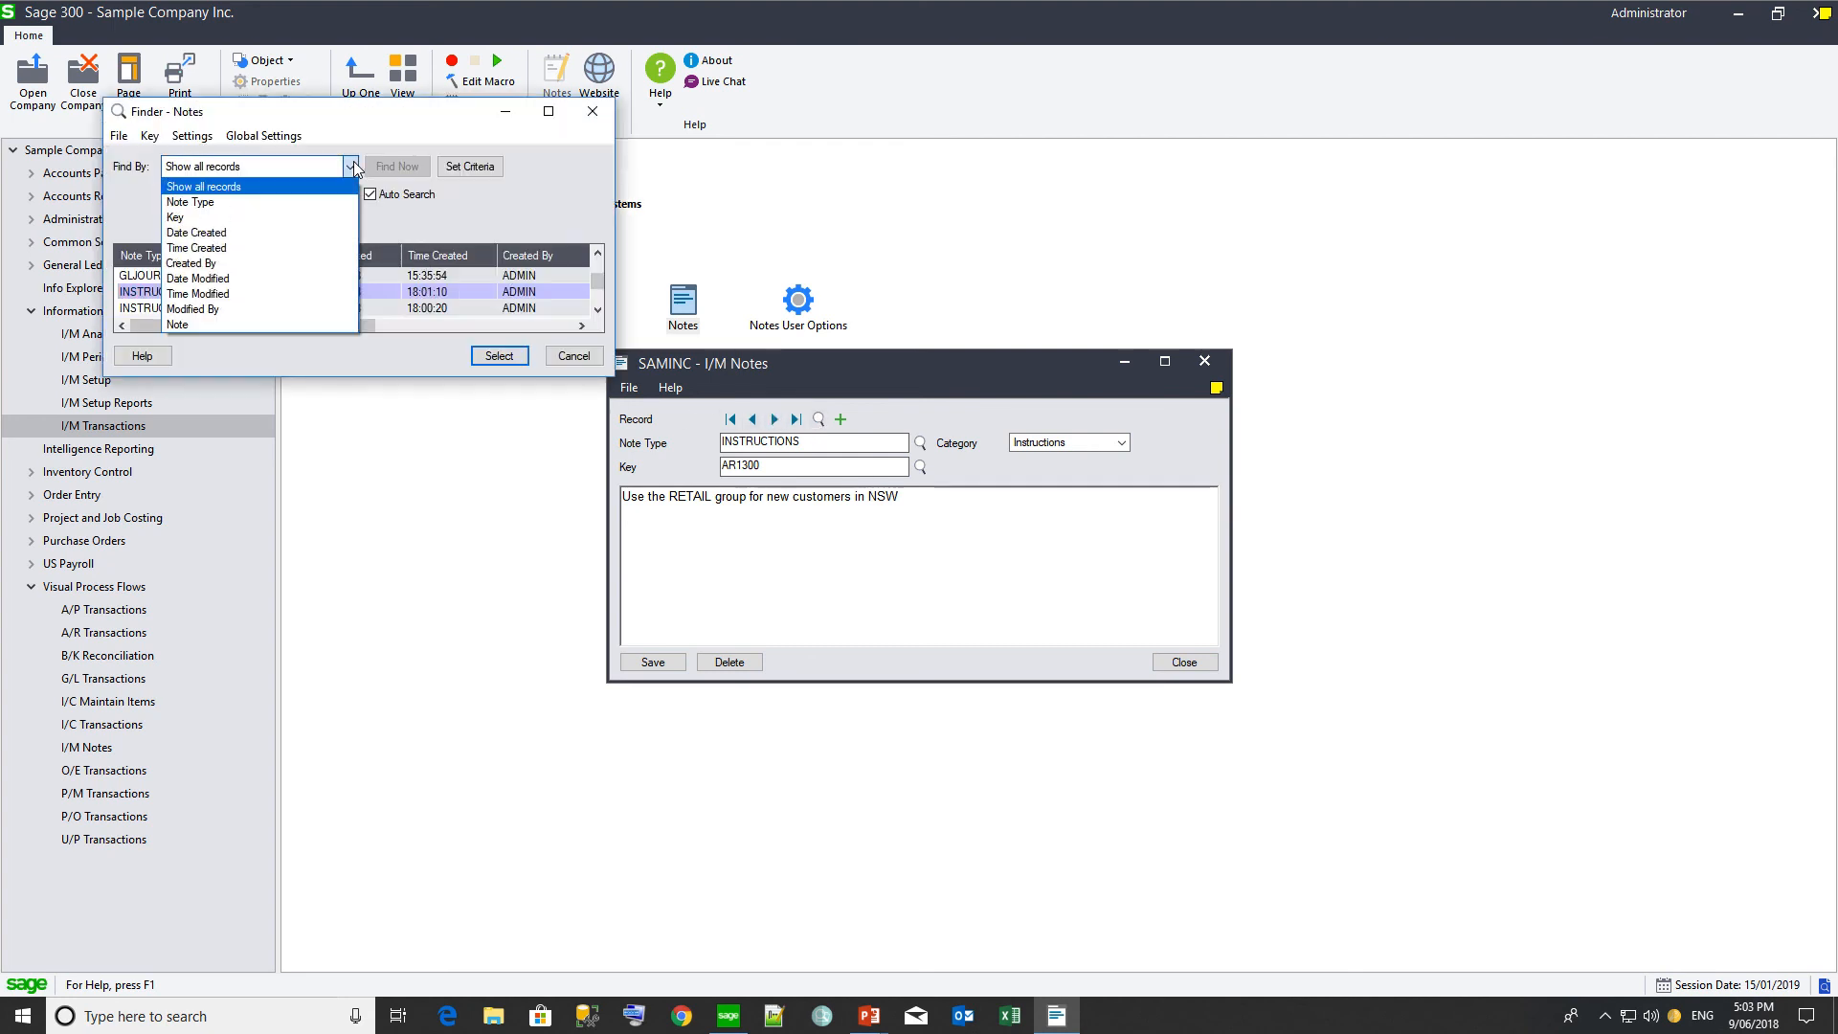
pyautogui.click(275, 198)
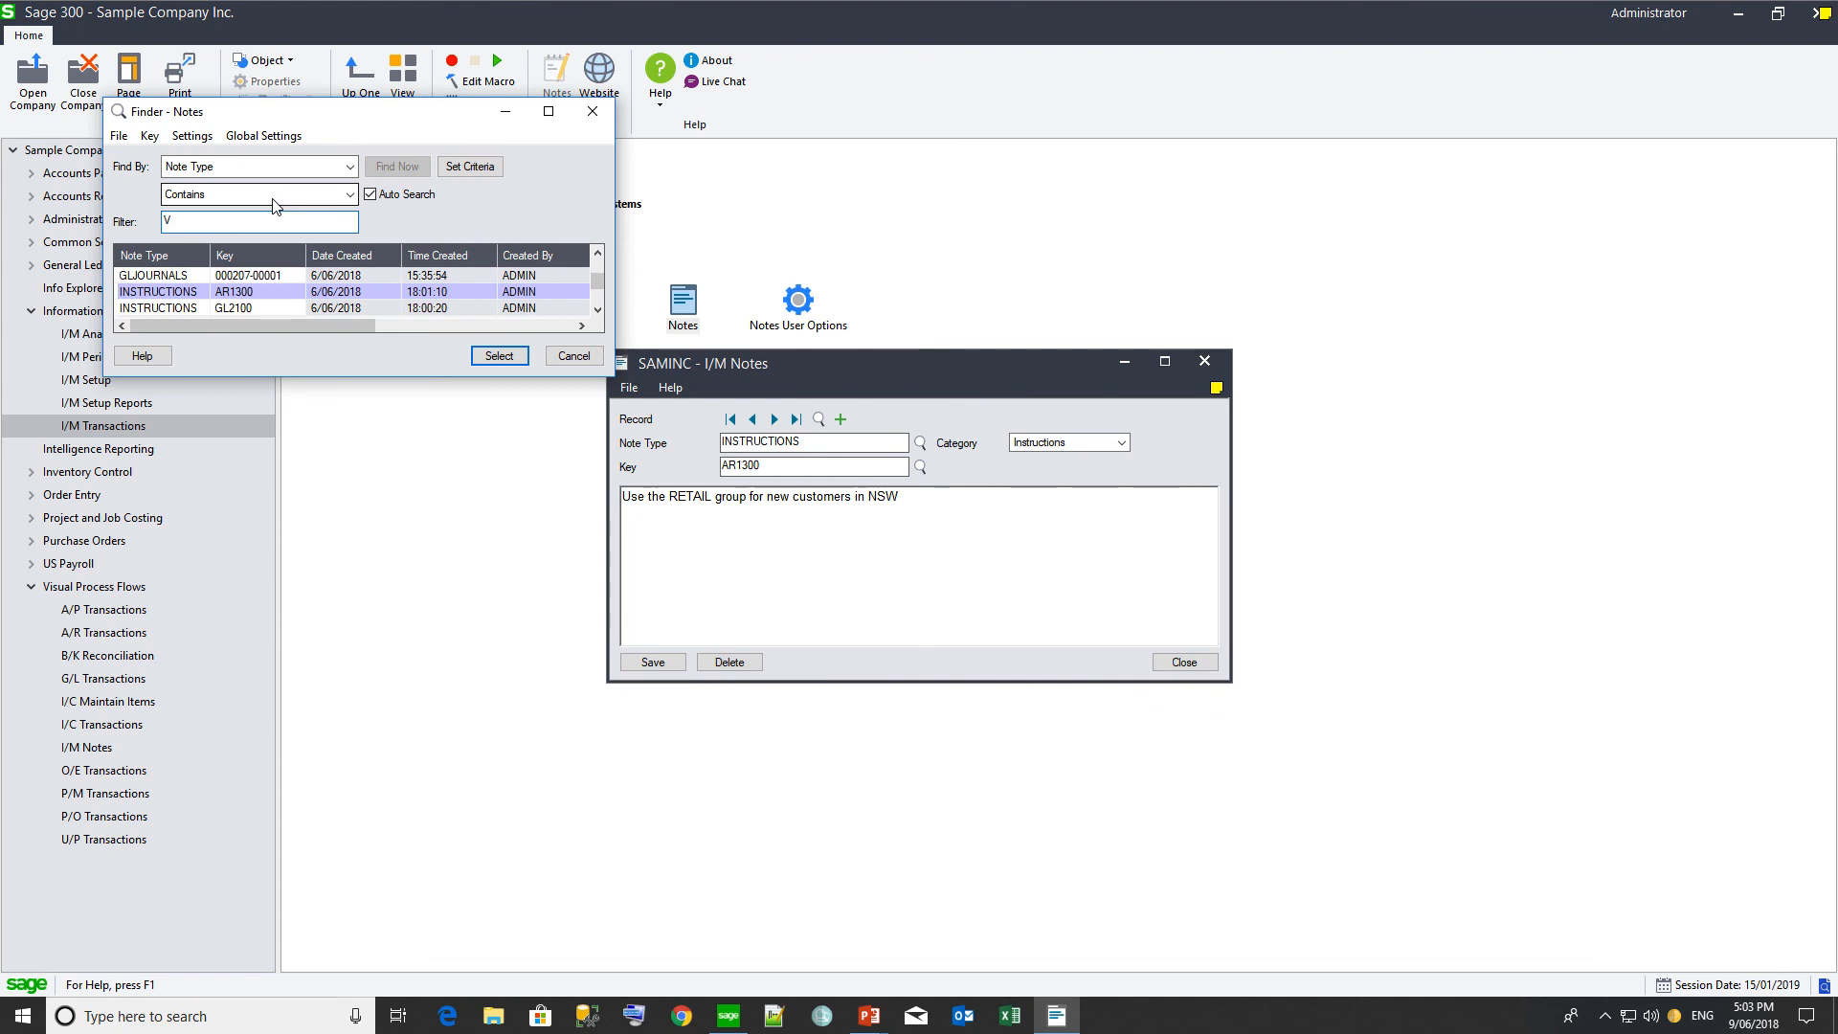
pyautogui.write('V')
pyautogui.click(199, 308)
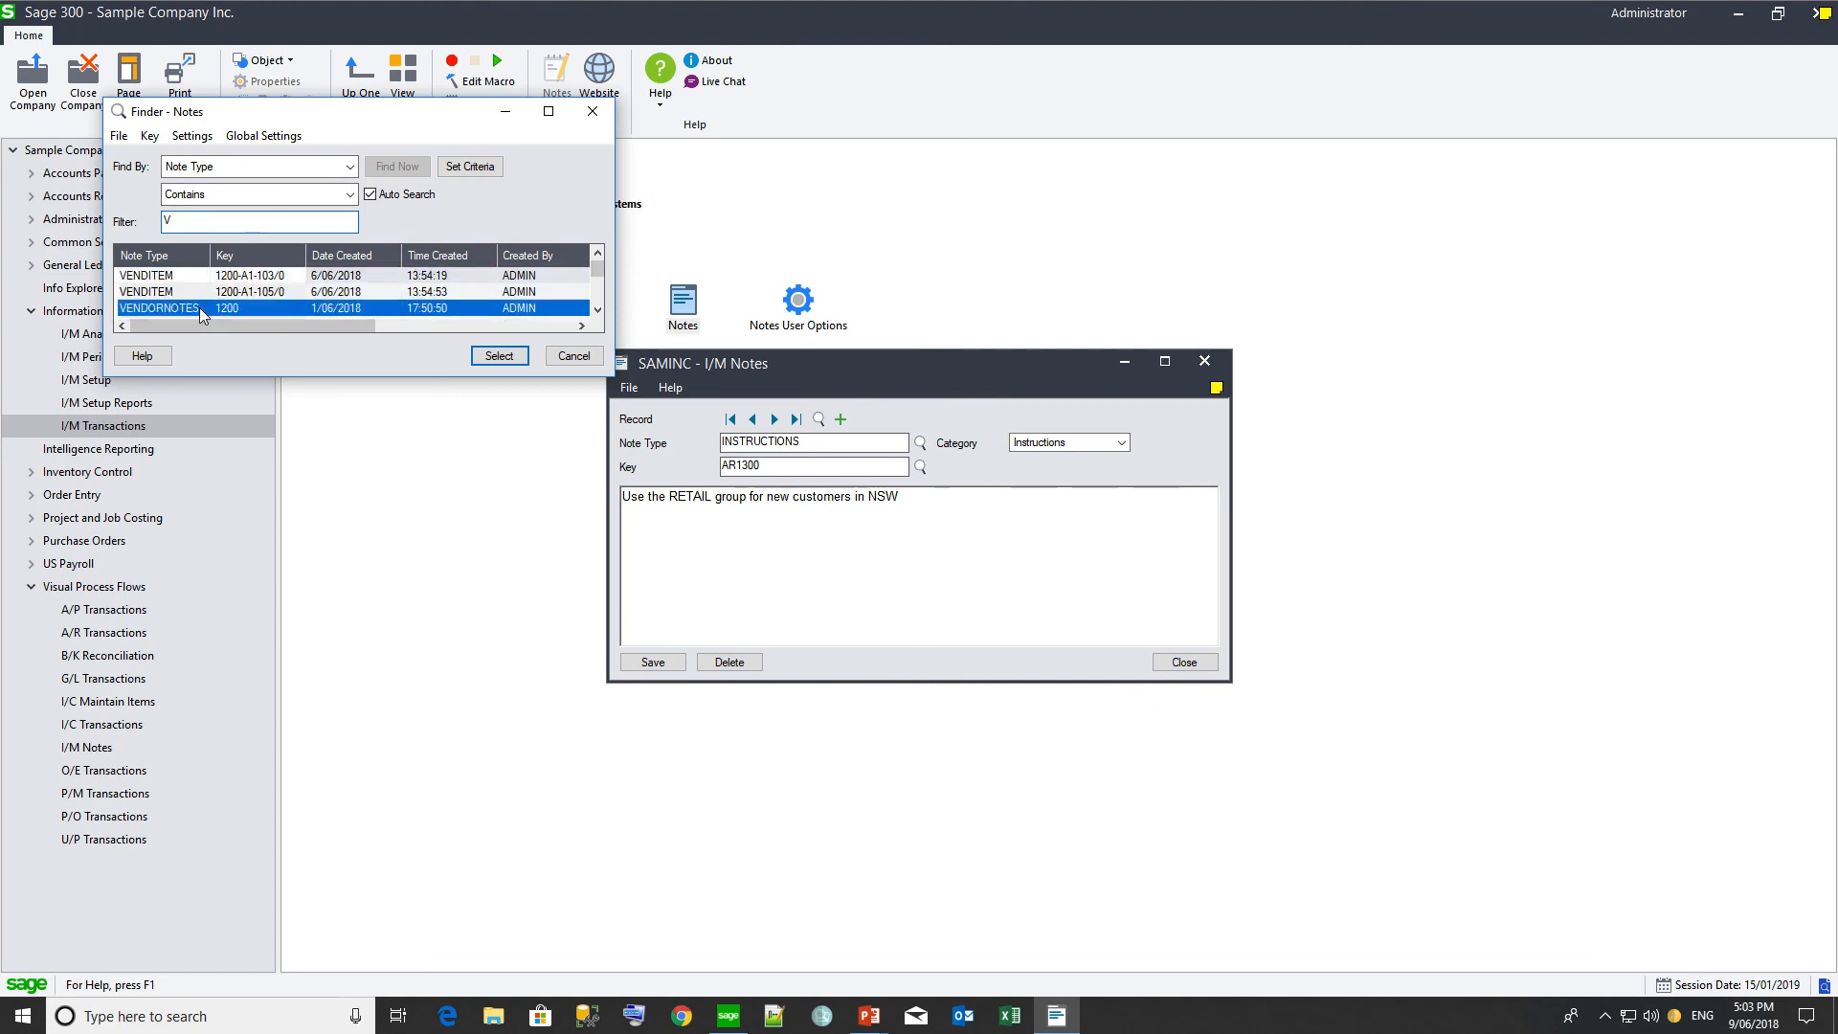
pyautogui.click(483, 358)
pyautogui.click(629, 387)
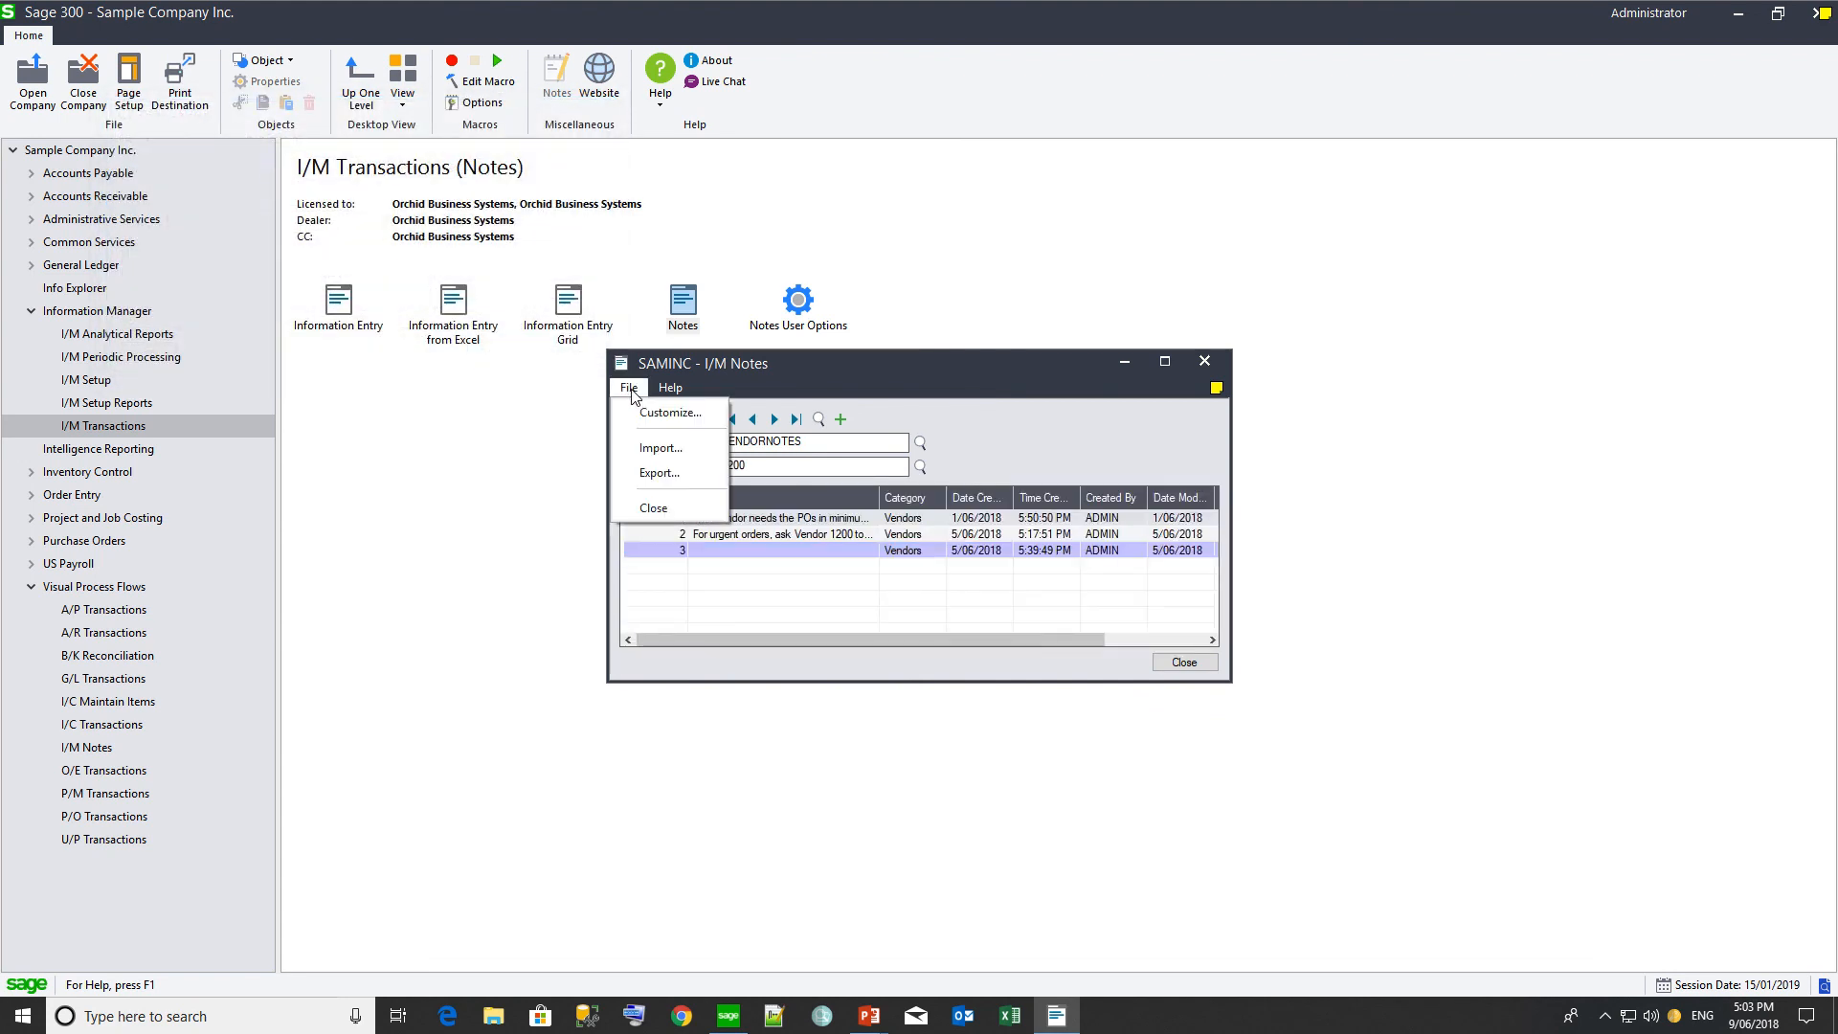